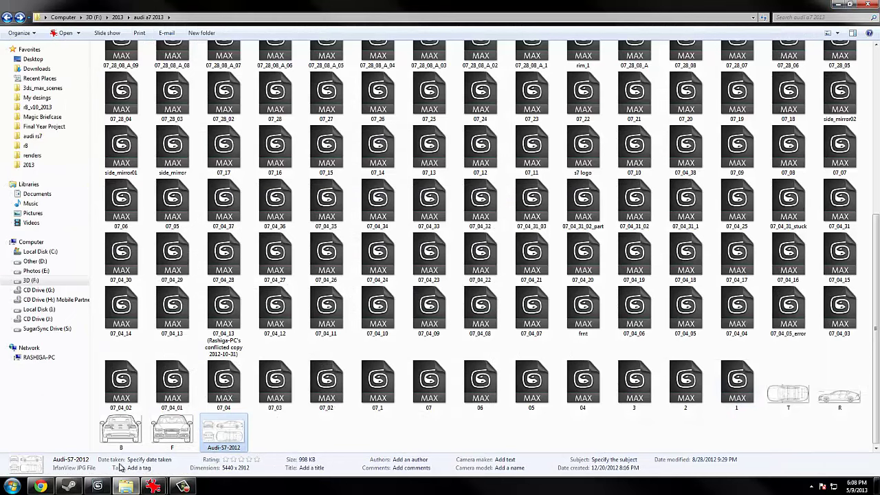
Switch to 3ds Max and bring up the dialog for opening a scene file.
{"action": "left_click", "coordinate": [98, 486]}
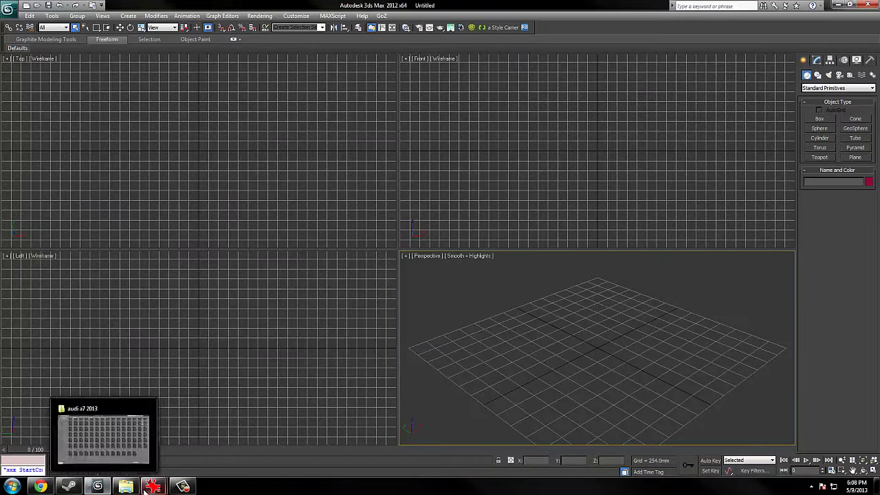
{"action": "left_click", "coordinate": [7, 8]}
{"action": "left_click", "coordinate": [33, 72]}
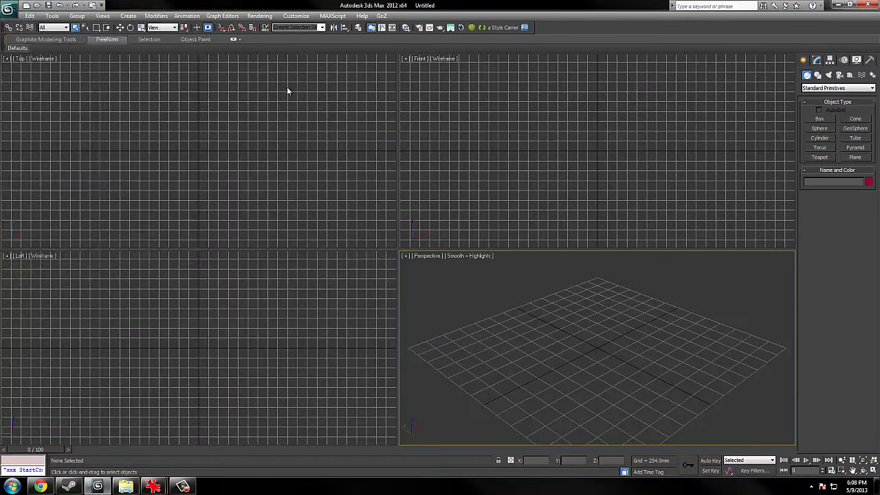
{"action": "left_click", "coordinate": [72, 22]}
{"action": "left_click", "coordinate": [71, 37]}
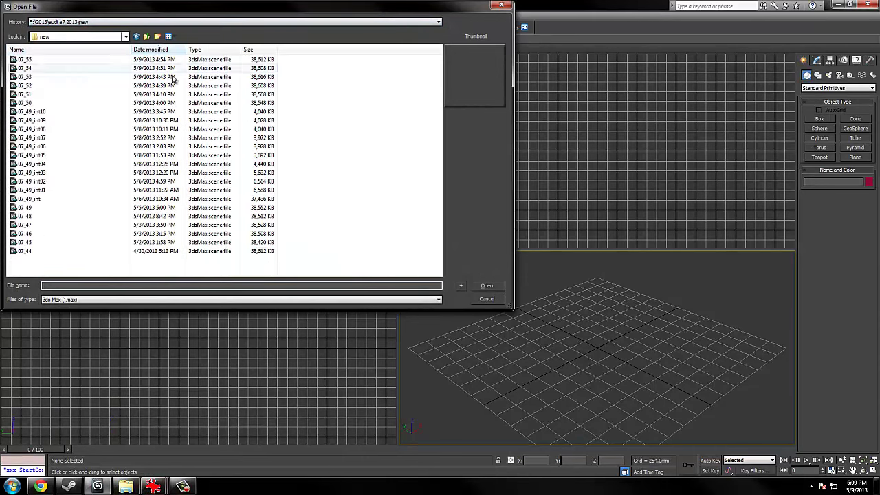
Open scene 1 from the folder F:\2013\audi a7 2013, adopting the file's gamma and LUT settings.
{"action": "left_click", "coordinate": [114, 24]}
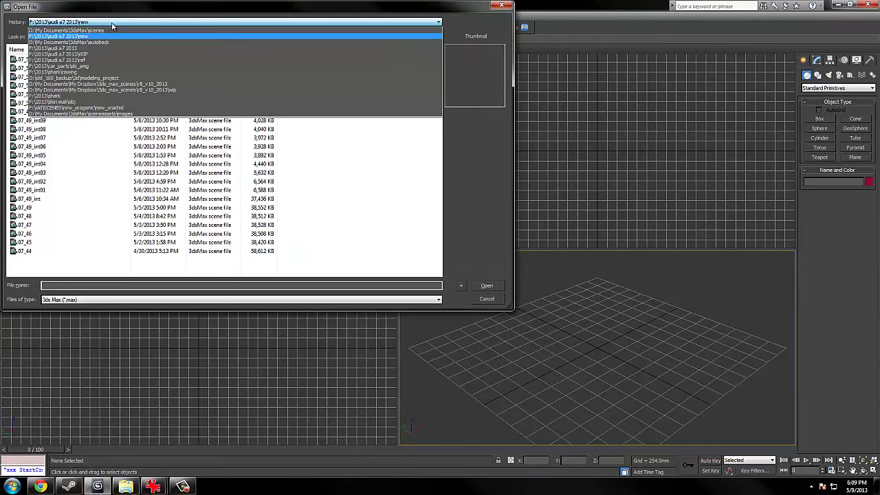
{"action": "left_click", "coordinate": [82, 48]}
{"action": "left_click", "coordinate": [79, 36]}
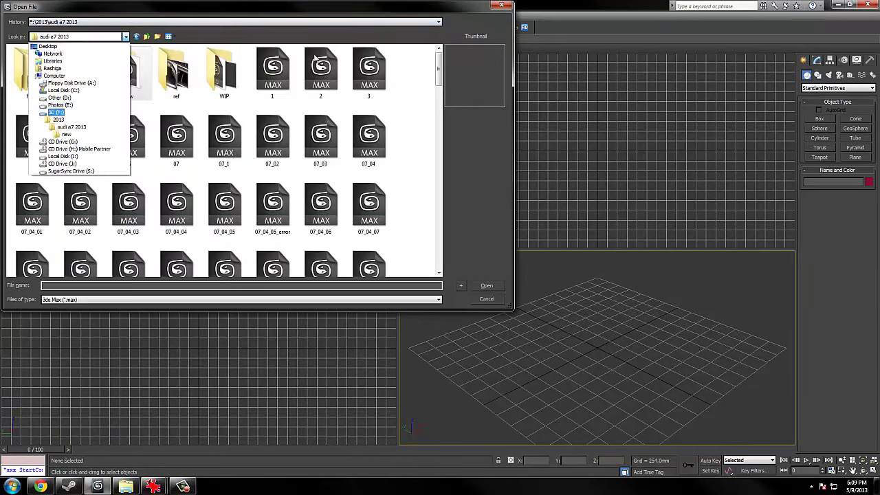
{"action": "left_click", "coordinate": [278, 69]}
{"action": "double_click", "coordinate": [278, 68]}
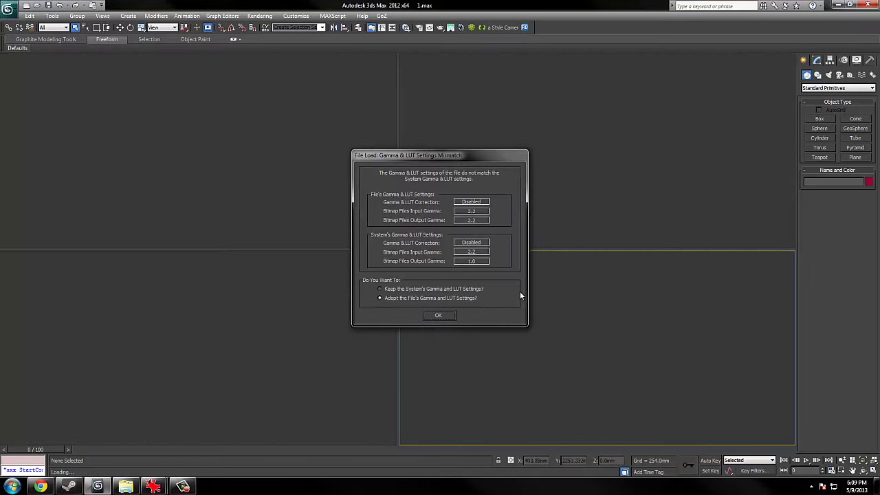
{"action": "left_click", "coordinate": [430, 317]}
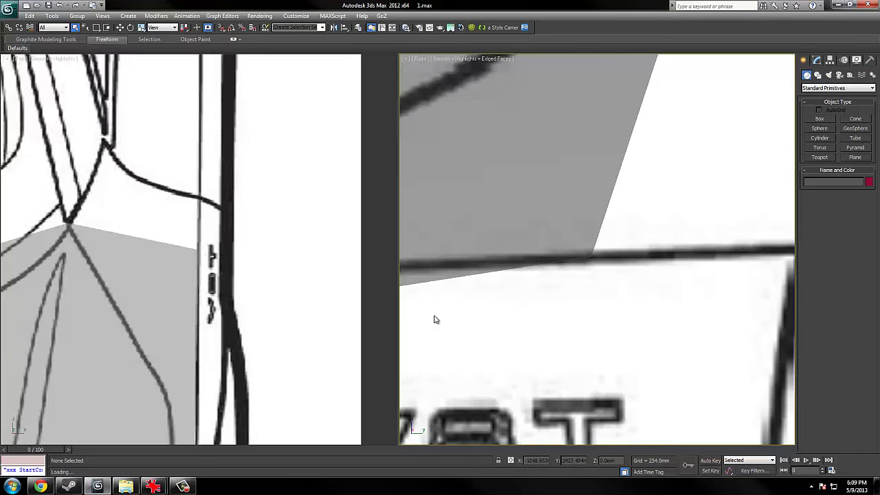
Maximize the side view and examine the arrangement of the car blueprint planes around the hood mesh in 3D.
{"action": "left_click", "coordinate": [539, 269]}
{"action": "scroll", "coordinate": [542, 268], "scroll_direction": "down", "scroll_amount": 15}
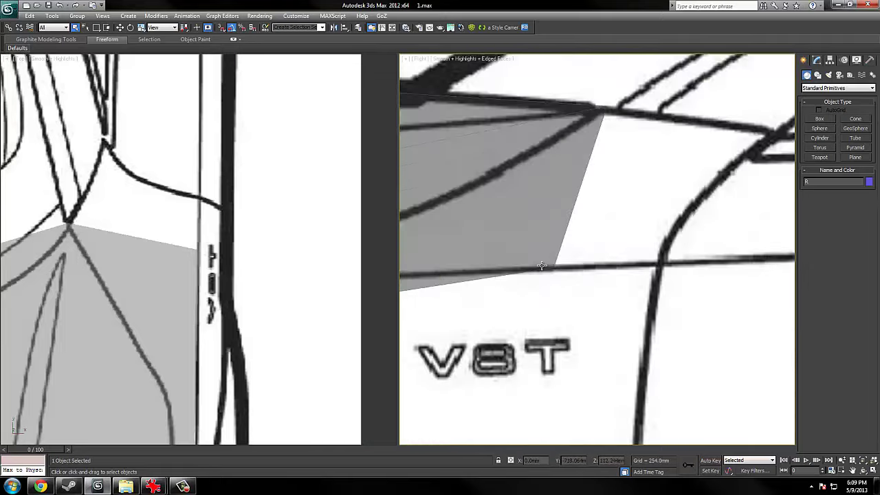
{"action": "scroll", "coordinate": [542, 269], "scroll_direction": "up", "scroll_amount": 3}
{"action": "key", "text": "alt+w"}
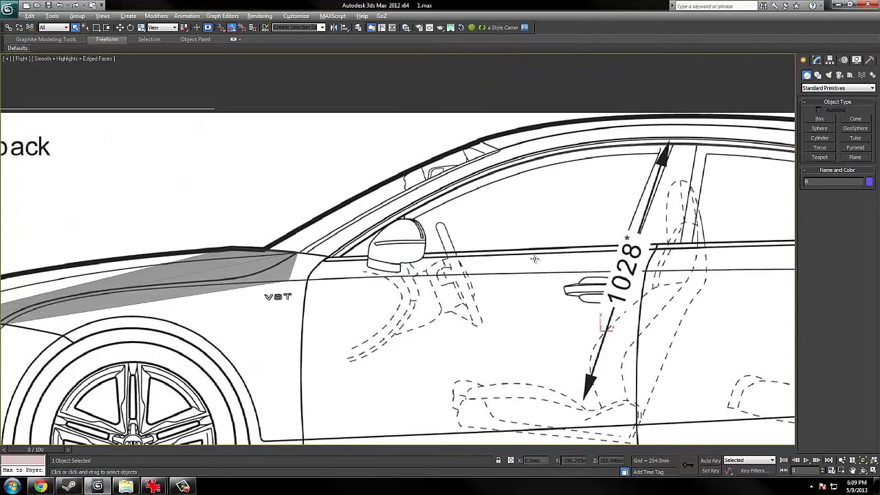
{"action": "scroll", "coordinate": [535, 259], "scroll_direction": "down", "scroll_amount": 7}
{"action": "middle_click_drag", "start_coordinate": [535, 260], "coordinate": [483, 229], "text": "alt"}
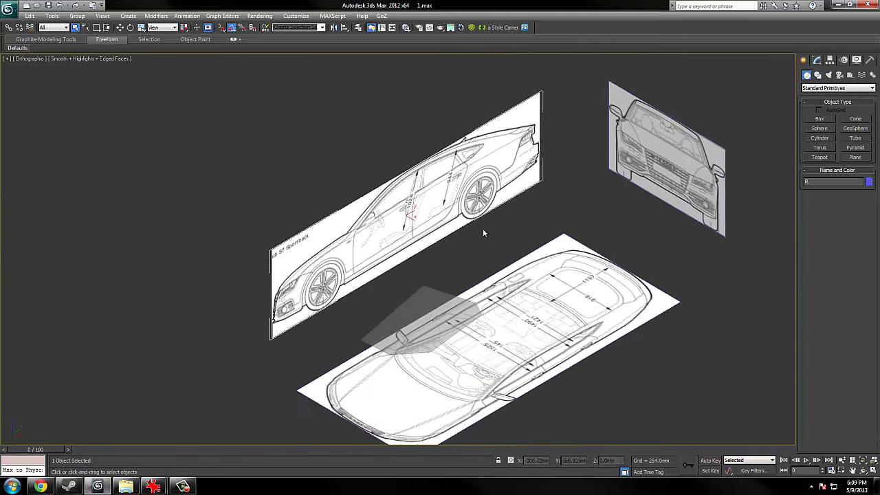
Unhide all objects in the scene, including those on hidden layers, and inspect the revealed planes.
{"action": "left_click", "coordinate": [431, 299]}
{"action": "right_click", "coordinate": [434, 302]}
{"action": "left_click", "coordinate": [468, 263]}
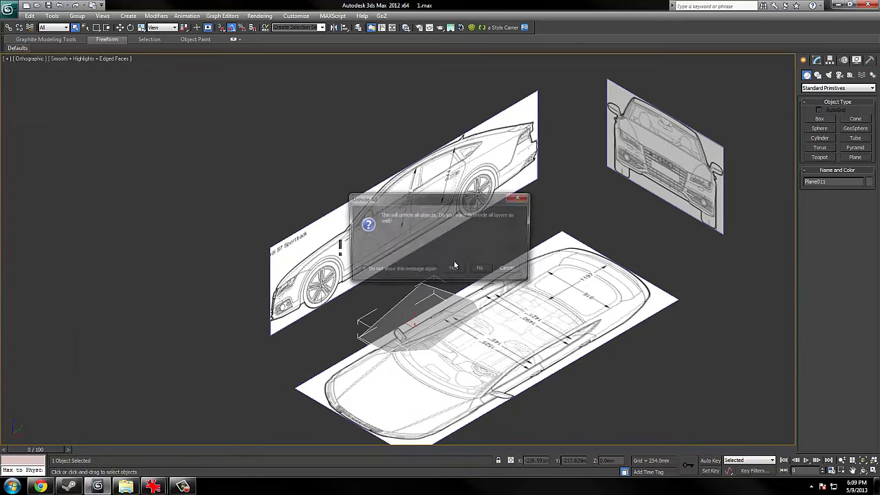
{"action": "left_click", "coordinate": [455, 270]}
{"action": "middle_click_drag", "start_coordinate": [458, 267], "coordinate": [467, 230], "text": "alt"}
{"action": "scroll", "coordinate": [466, 230], "scroll_direction": "up", "scroll_amount": 2}
Open scene 2 from the audi a7 2013 folder.
{"action": "left_click", "coordinate": [9, 9]}
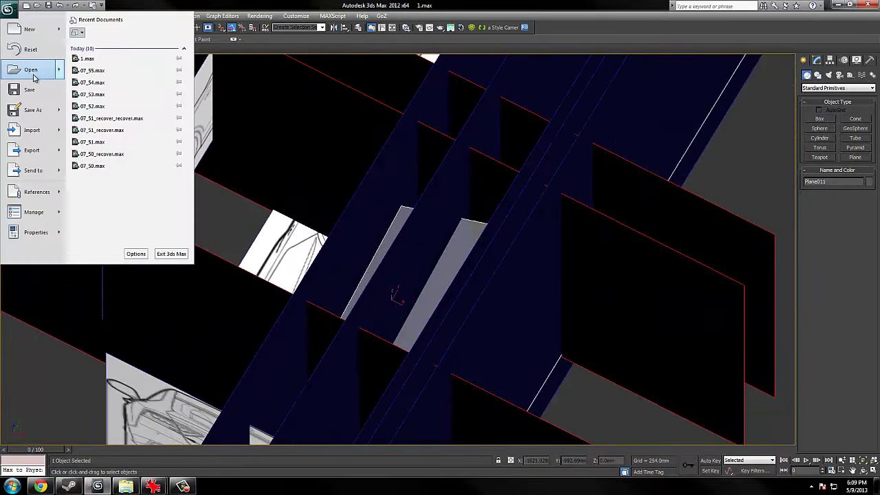
{"action": "left_click", "coordinate": [33, 75]}
{"action": "left_click", "coordinate": [509, 308]}
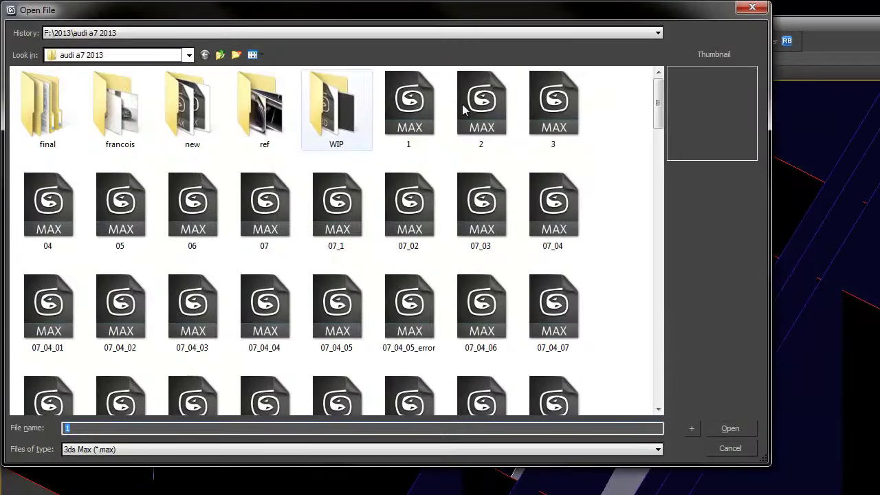
{"action": "left_click", "coordinate": [486, 109]}
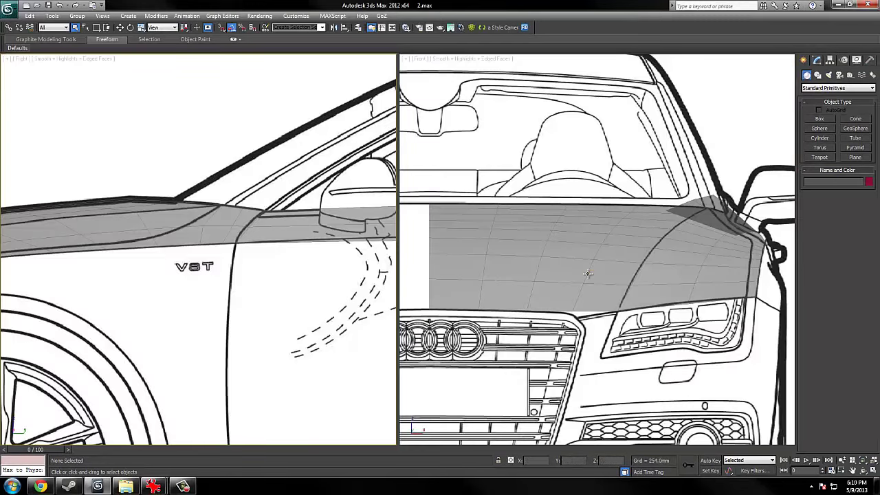
Select the hood mesh and examine its polygon grid in a maximized, rotated wireframe view.
{"action": "left_click", "coordinate": [660, 272]}
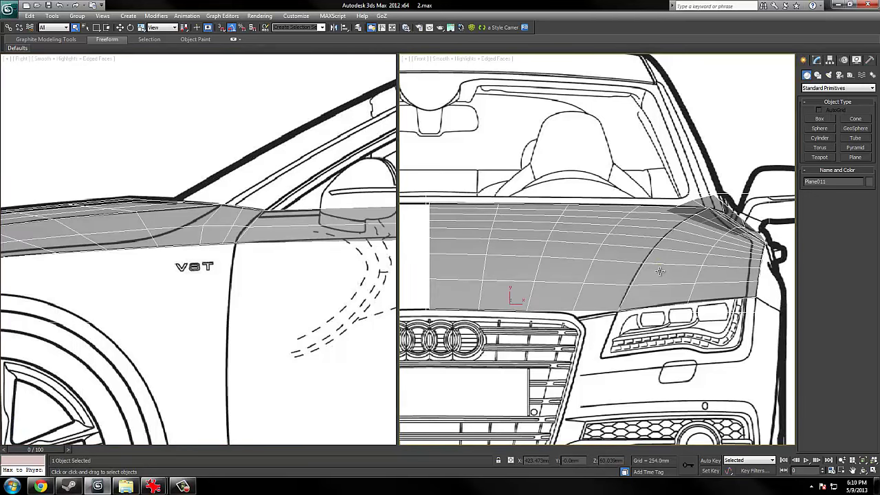
{"action": "left_click", "coordinate": [864, 470]}
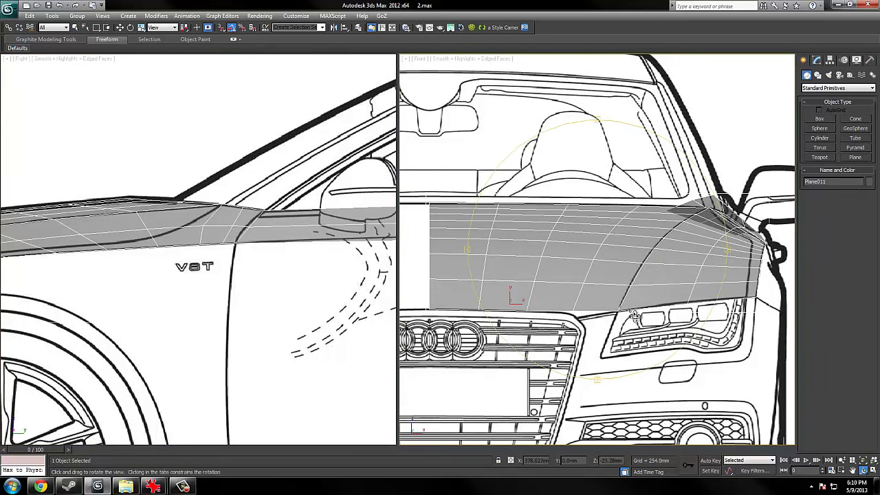
{"action": "left_click", "coordinate": [874, 471]}
{"action": "left_click_drag", "start_coordinate": [516, 273], "coordinate": [495, 281]}
{"action": "scroll", "coordinate": [501, 282], "scroll_direction": "down", "scroll_amount": 4}
{"action": "right_click", "coordinate": [505, 296]}
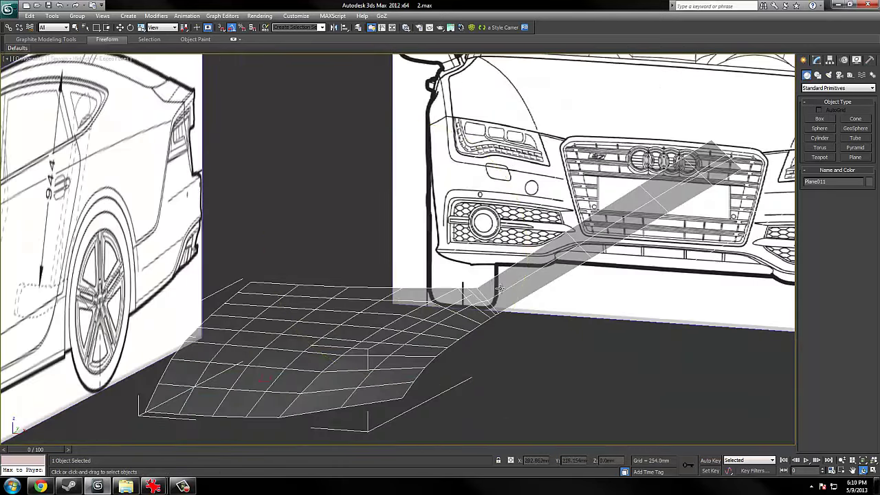
{"action": "scroll", "coordinate": [506, 298], "scroll_direction": "down", "scroll_amount": 2}
{"action": "middle_click_drag", "start_coordinate": [506, 300], "coordinate": [550, 277]}
{"action": "scroll", "coordinate": [550, 276], "scroll_direction": "up", "scroll_amount": 10}
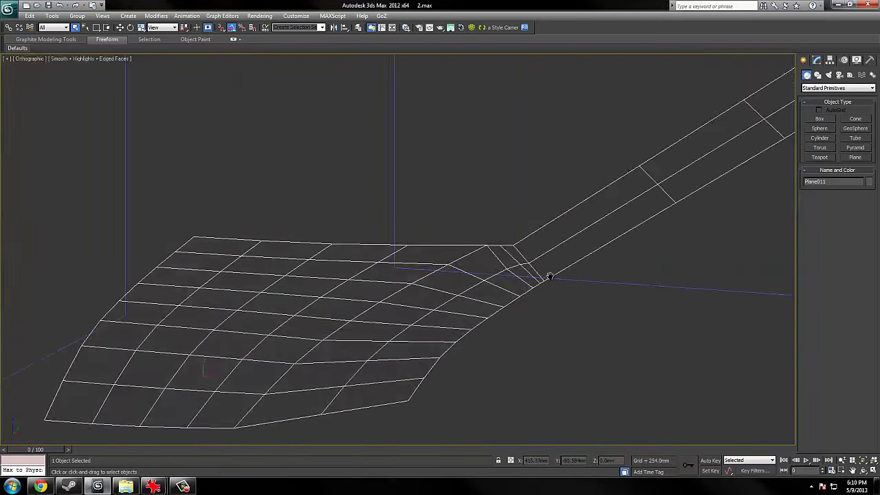
Turn off see-through display for the hood mesh and inspect its shaded surface from several angles.
{"action": "key", "text": "alt+x"}
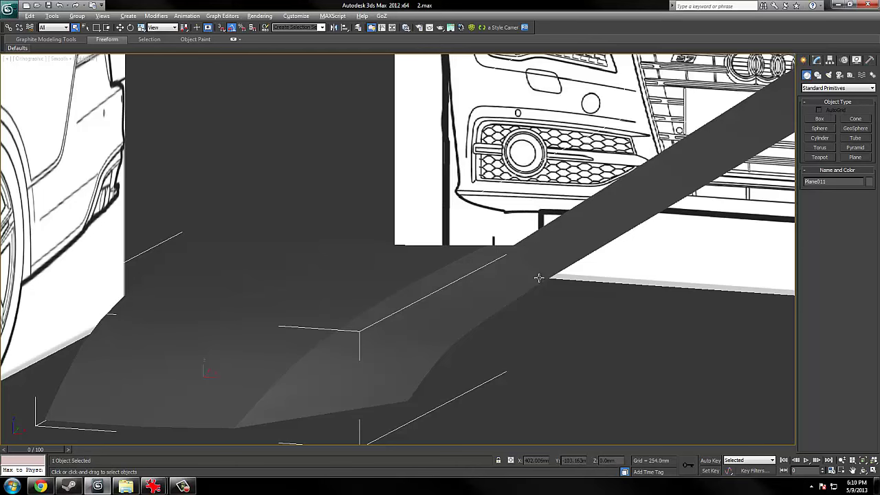
{"action": "middle_click_drag", "start_coordinate": [539, 299], "coordinate": [559, 219]}
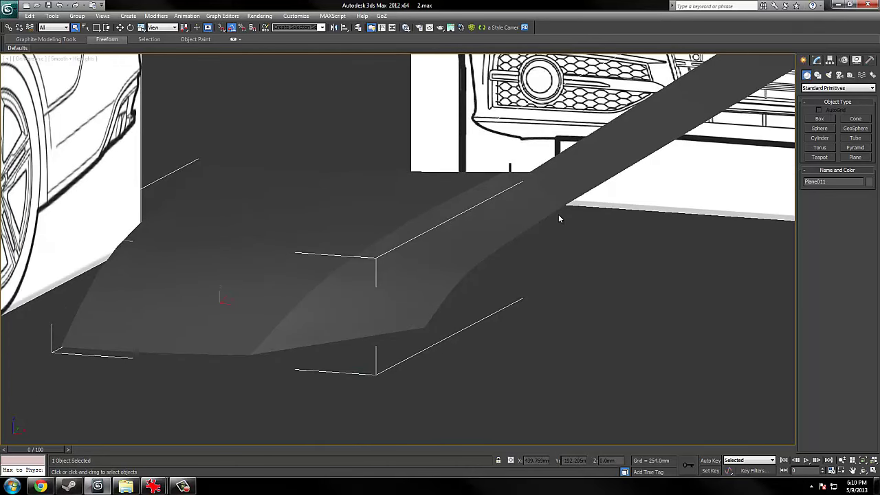
{"action": "middle_click_drag", "start_coordinate": [266, 231], "coordinate": [359, 264]}
{"action": "middle_click_drag", "start_coordinate": [359, 264], "coordinate": [486, 254]}
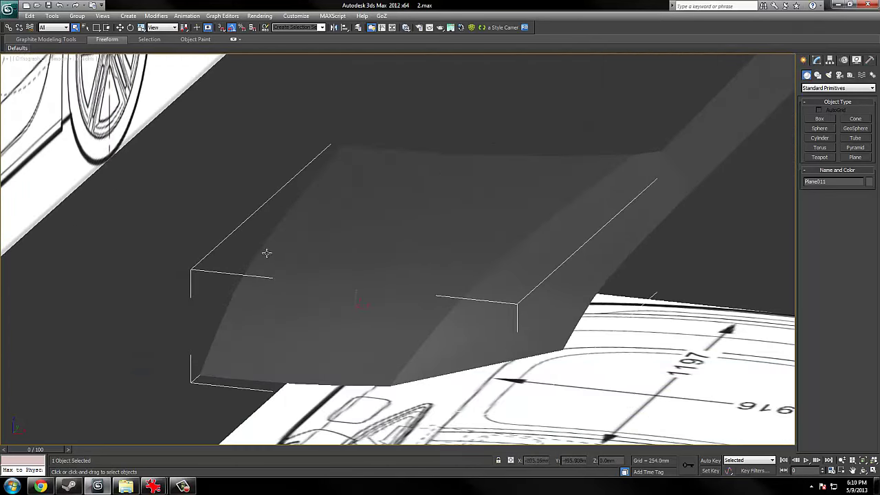
{"action": "scroll", "coordinate": [426, 248], "scroll_direction": "down", "scroll_amount": 2}
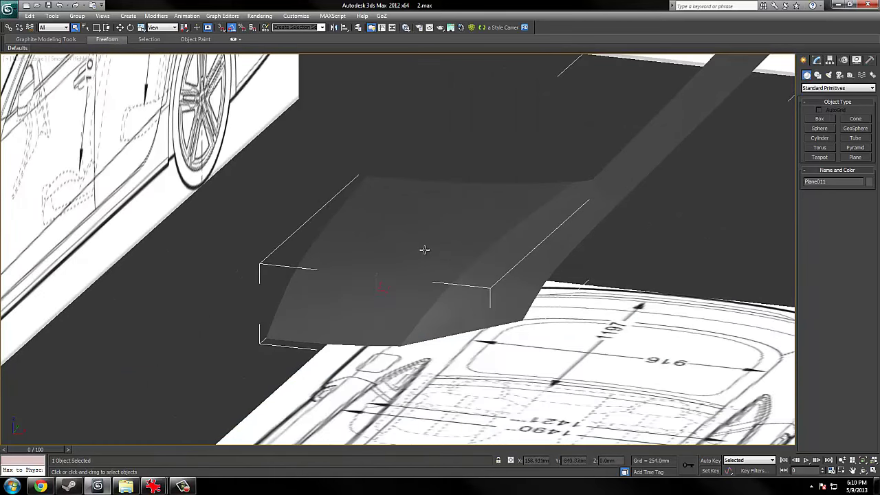
{"action": "scroll", "coordinate": [424, 251], "scroll_direction": "up", "scroll_amount": 2}
Examine the hood in the Top view against the blueprint, comparing shaded display with and without edged faces.
{"action": "key", "text": "t"}
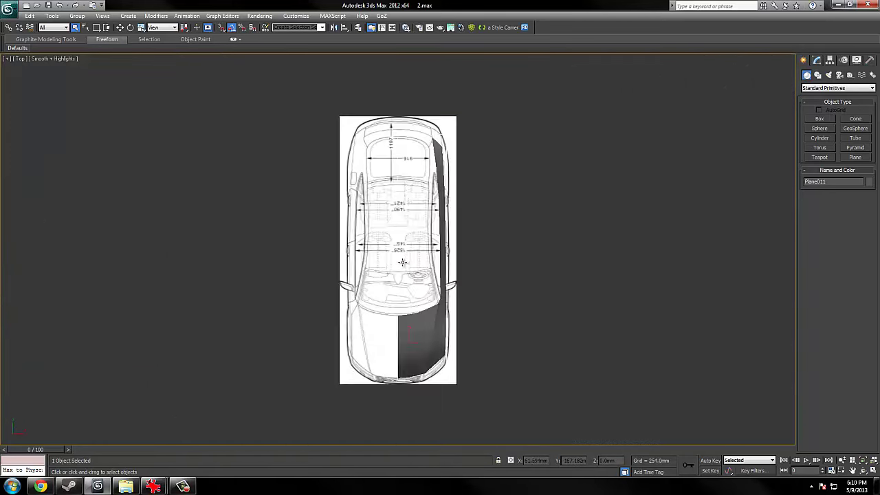
{"action": "scroll", "coordinate": [542, 230], "scroll_direction": "up", "scroll_amount": 3}
{"action": "key", "text": "F4"}
{"action": "scroll", "coordinate": [544, 257], "scroll_direction": "up", "scroll_amount": 3}
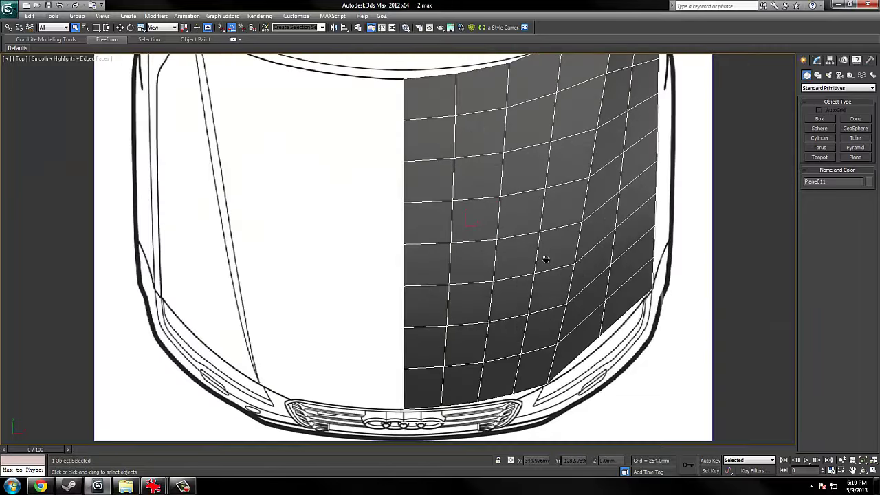
{"action": "middle_click_drag", "start_coordinate": [546, 259], "coordinate": [547, 290]}
{"action": "key", "text": "F4"}
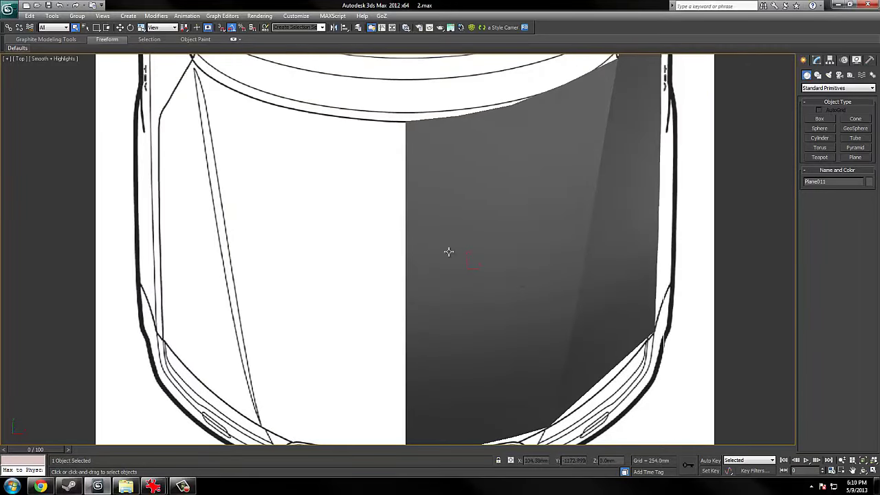
{"action": "scroll", "coordinate": [472, 304], "scroll_direction": "up", "scroll_amount": 4}
{"action": "key", "text": "F4"}
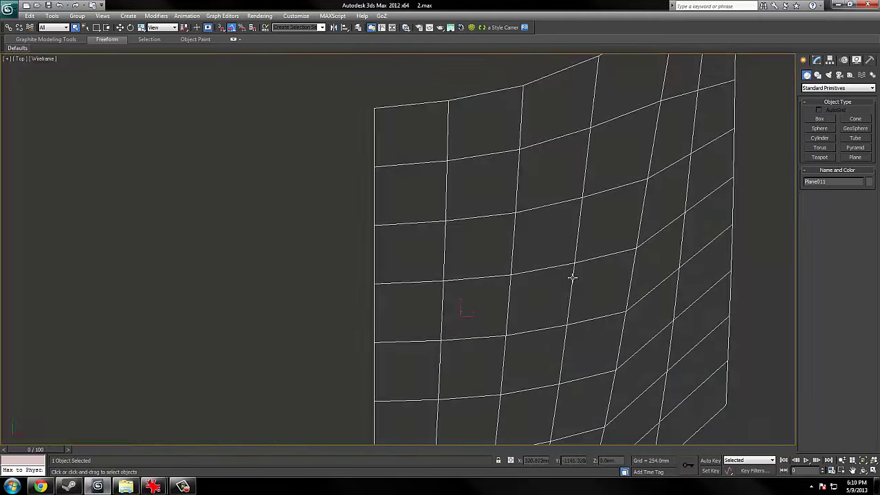
Inspect the vertices of the hood's Editable Poly base mesh beneath its TurboSmooth modifier.
{"action": "left_click", "coordinate": [817, 60]}
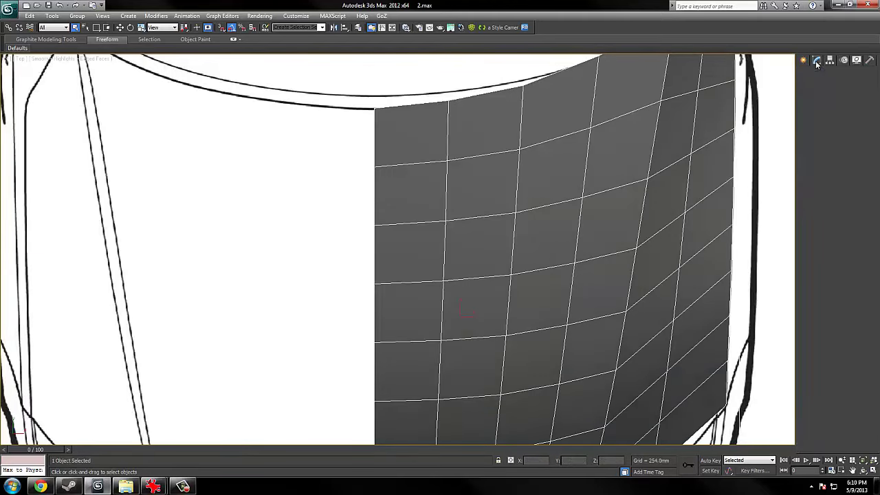
{"action": "left_click", "coordinate": [828, 105]}
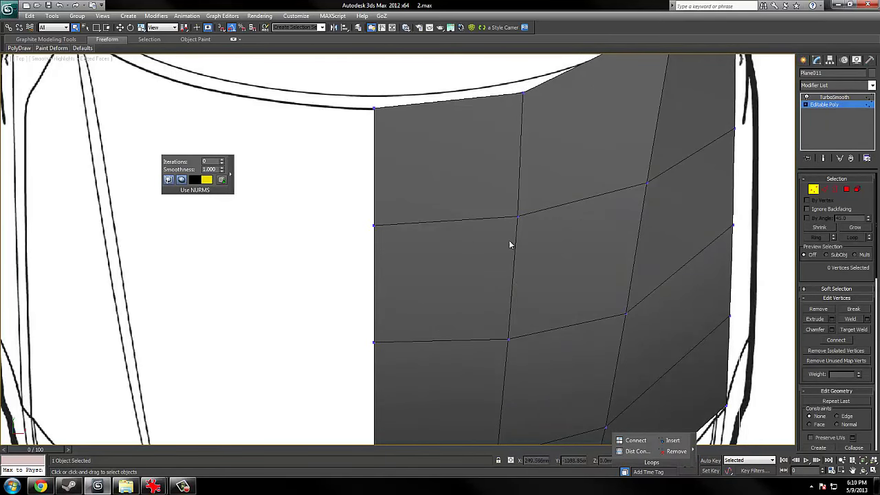
{"action": "middle_click_drag", "start_coordinate": [519, 282], "coordinate": [512, 264]}
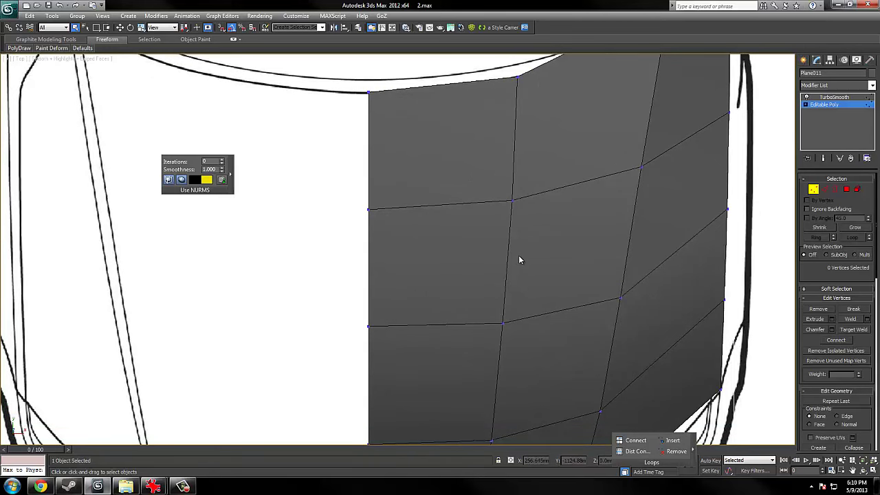
{"action": "scroll", "coordinate": [523, 260], "scroll_direction": "down", "scroll_amount": 5}
{"action": "scroll", "coordinate": [527, 267], "scroll_direction": "up", "scroll_amount": 5}
{"action": "right_click", "coordinate": [517, 256]}
Examine the smoothed, shaded hood surface and its crease in the Top view, both close up and from farther away.
{"action": "scroll", "coordinate": [517, 256], "scroll_direction": "down", "scroll_amount": 8}
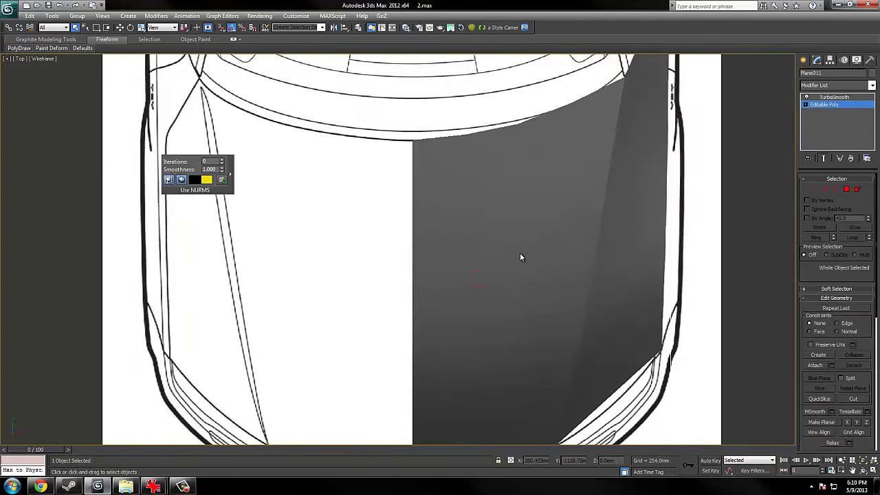
{"action": "scroll", "coordinate": [506, 278], "scroll_direction": "up", "scroll_amount": 3}
{"action": "scroll", "coordinate": [697, 230], "scroll_direction": "up", "scroll_amount": 5}
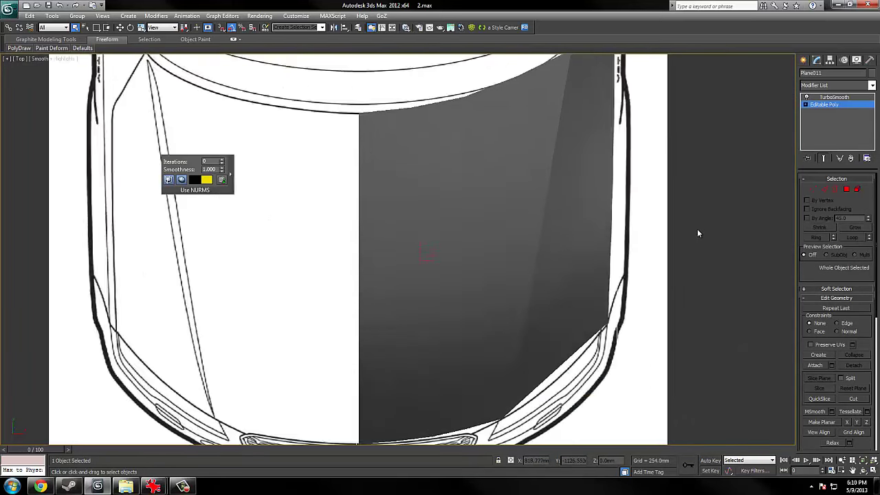
{"action": "middle_click_drag", "start_coordinate": [318, 246], "coordinate": [403, 248]}
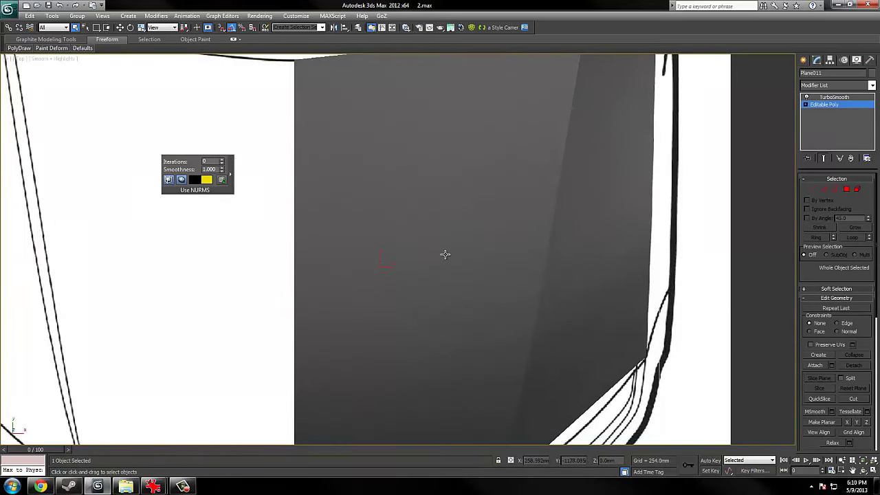
{"action": "scroll", "coordinate": [445, 254], "scroll_direction": "up", "scroll_amount": 2}
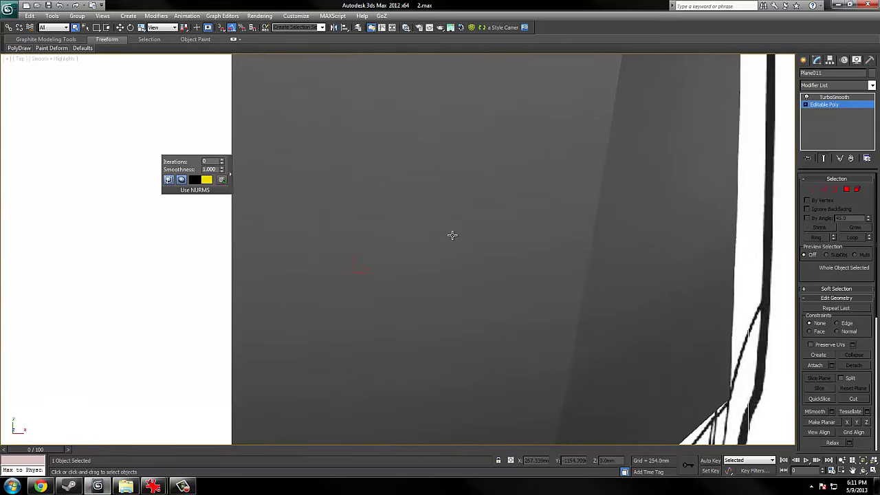
{"action": "scroll", "coordinate": [452, 234], "scroll_direction": "down", "scroll_amount": 10}
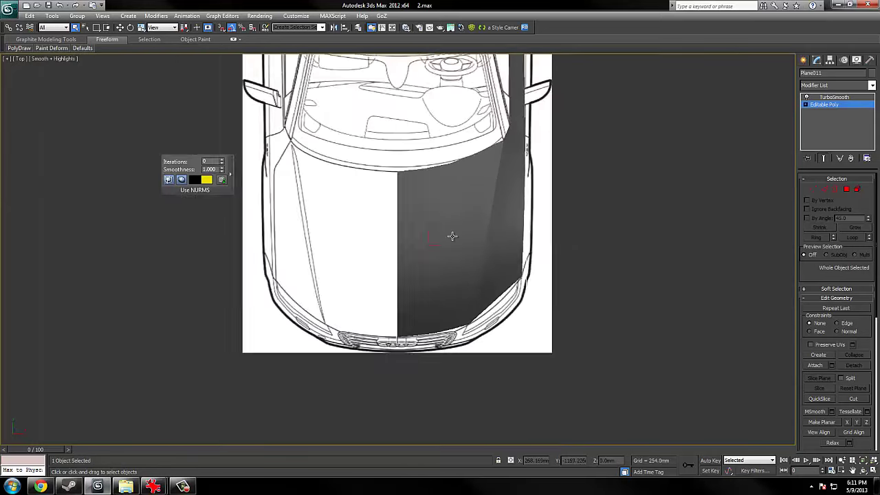
{"action": "scroll", "coordinate": [452, 237], "scroll_direction": "up", "scroll_amount": 3}
{"action": "scroll", "coordinate": [452, 237], "scroll_direction": "up", "scroll_amount": 2}
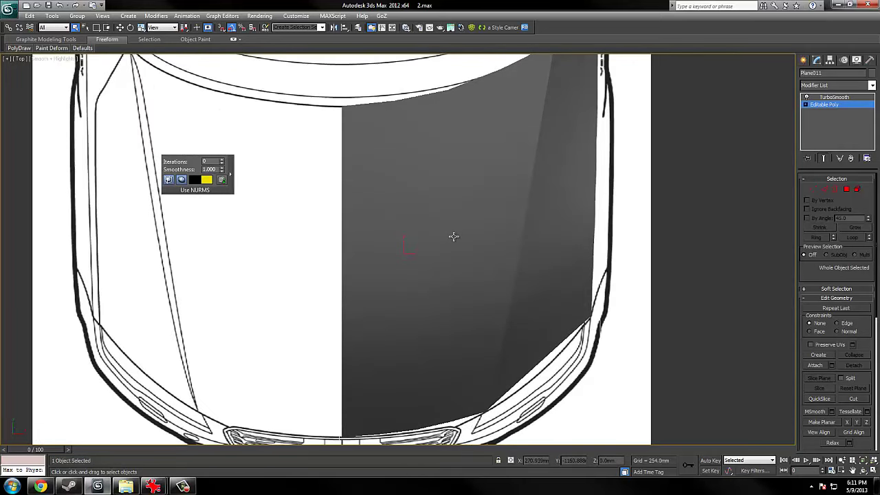
Examine how the shaded hood and its crease line up with the blueprint in the Top view.
{"action": "scroll", "coordinate": [454, 237], "scroll_direction": "up", "scroll_amount": 2}
{"action": "scroll", "coordinate": [446, 241], "scroll_direction": "down", "scroll_amount": 2}
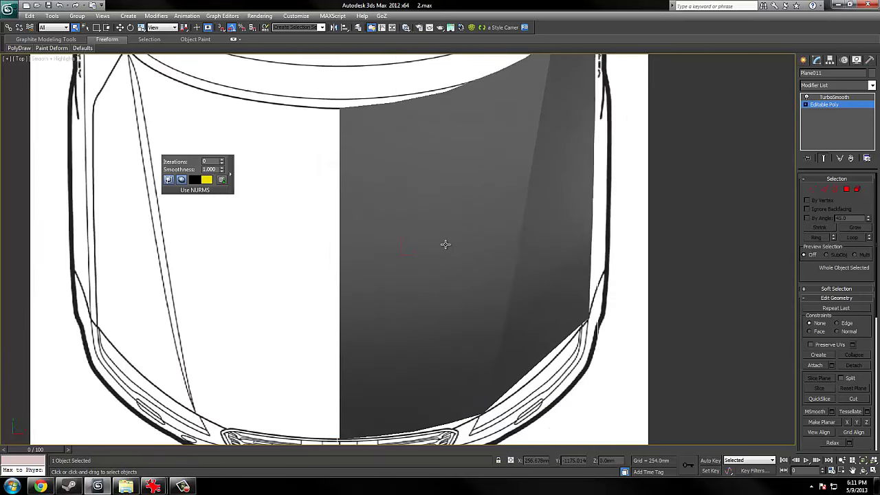
{"action": "scroll", "coordinate": [422, 265], "scroll_direction": "up", "scroll_amount": 2}
{"action": "scroll", "coordinate": [418, 249], "scroll_direction": "down", "scroll_amount": 2}
{"action": "scroll", "coordinate": [418, 253], "scroll_direction": "up", "scroll_amount": 2}
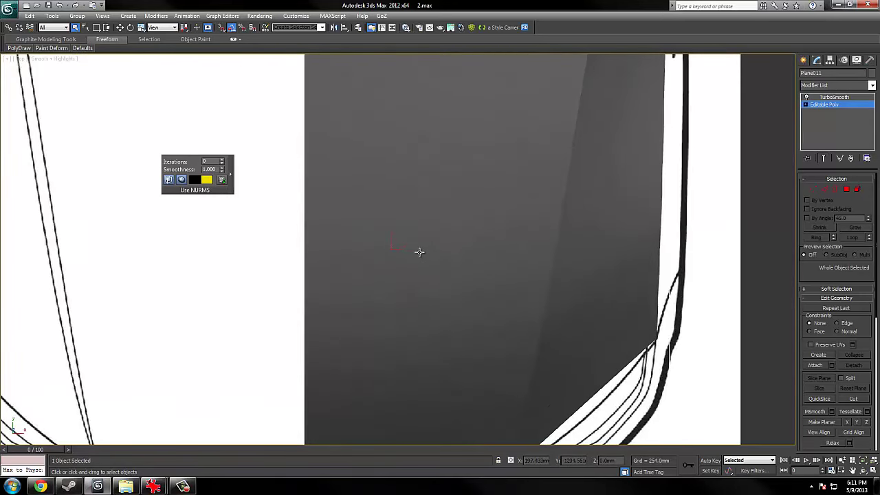
{"action": "scroll", "coordinate": [397, 277], "scroll_direction": "down", "scroll_amount": 2}
{"action": "scroll", "coordinate": [399, 189], "scroll_direction": "down", "scroll_amount": 1}
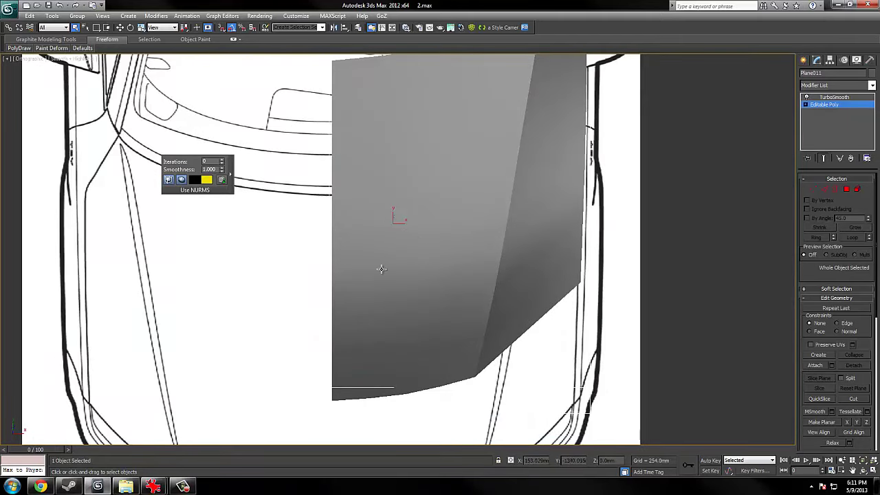
{"action": "key", "text": "t"}
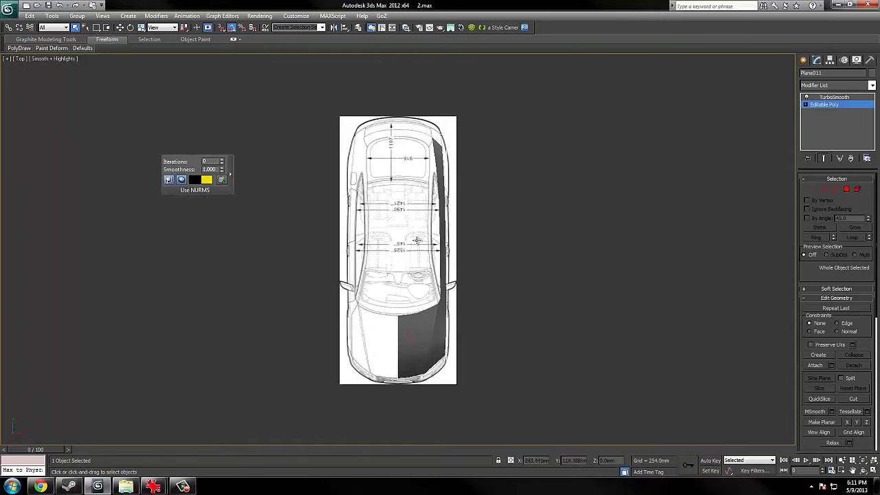
{"action": "scroll", "coordinate": [417, 240], "scroll_direction": "up", "scroll_amount": 6}
{"action": "middle_click_drag", "start_coordinate": [409, 337], "coordinate": [470, 164]}
{"action": "scroll", "coordinate": [471, 164], "scroll_direction": "up", "scroll_amount": 4}
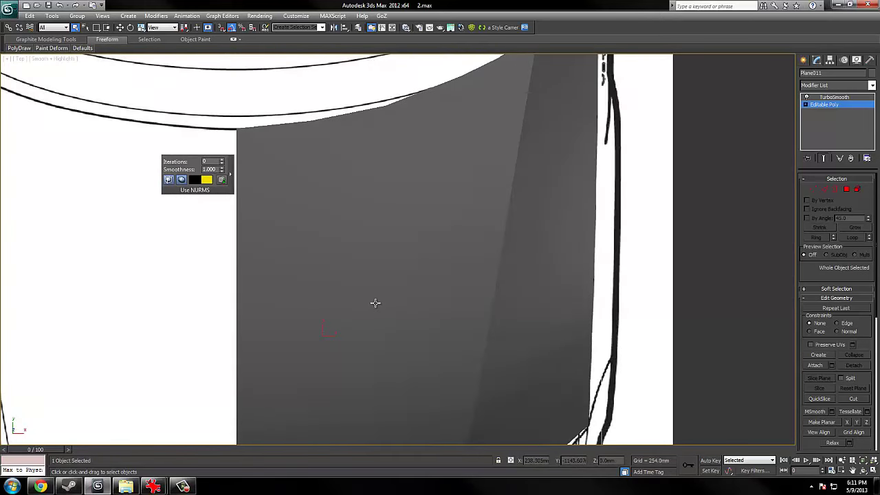
Compare the hood's wireframe and shaded displays, show edged faces, and select a vertex in the middle of its base mesh.
{"action": "key", "text": "F3"}
{"action": "key", "text": "F3"}
{"action": "middle_click_drag", "start_coordinate": [377, 325], "coordinate": [484, 206]}
{"action": "key", "text": "F3"}
{"action": "key", "text": "F4"}
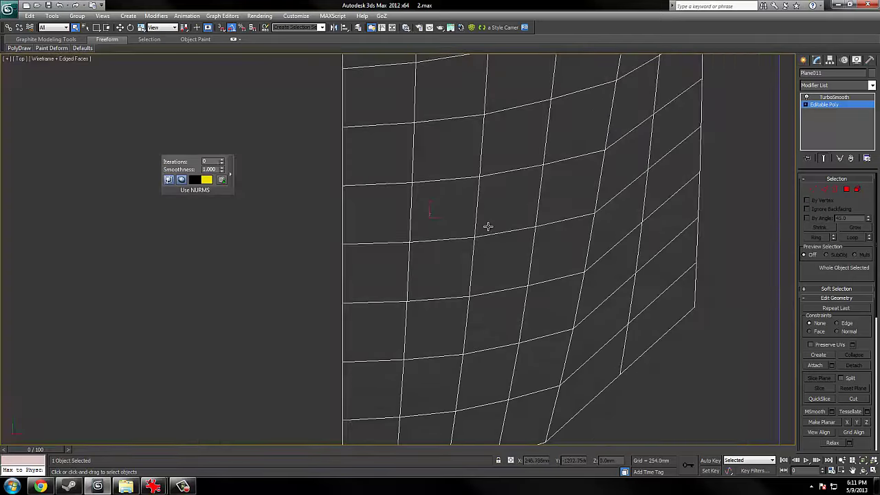
{"action": "key", "text": "F3"}
{"action": "right_click", "coordinate": [492, 234]}
{"action": "left_click", "coordinate": [477, 217]}
{"action": "left_click", "coordinate": [477, 240]}
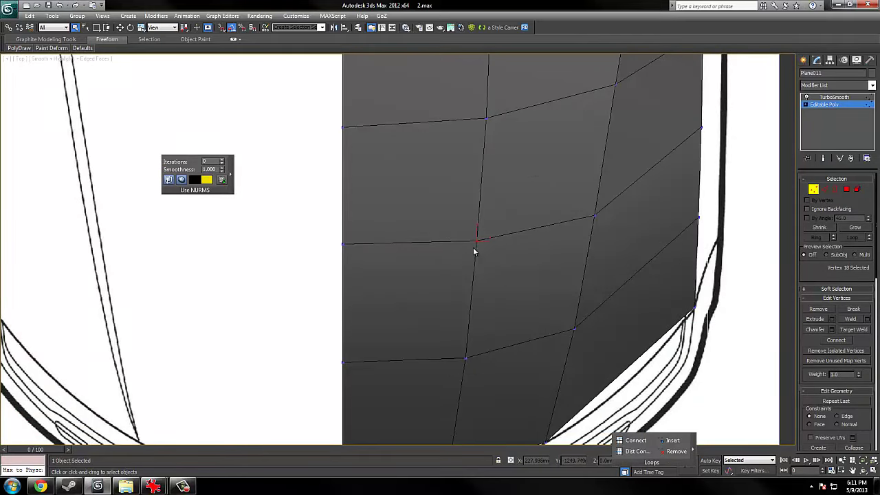
Inspect the hood's base mesh vertices from an oblique angle and leave vertex editing.
{"action": "mouse_move", "coordinate": [480, 198]}
{"action": "middle_mouse_down", "text": "alt"}
{"action": "mouse_move", "coordinate": [472, 251]}
{"action": "mouse_move", "coordinate": [433, 218]}
{"action": "mouse_move", "coordinate": [473, 200]}
{"action": "middle_mouse_up", "text": "alt"}
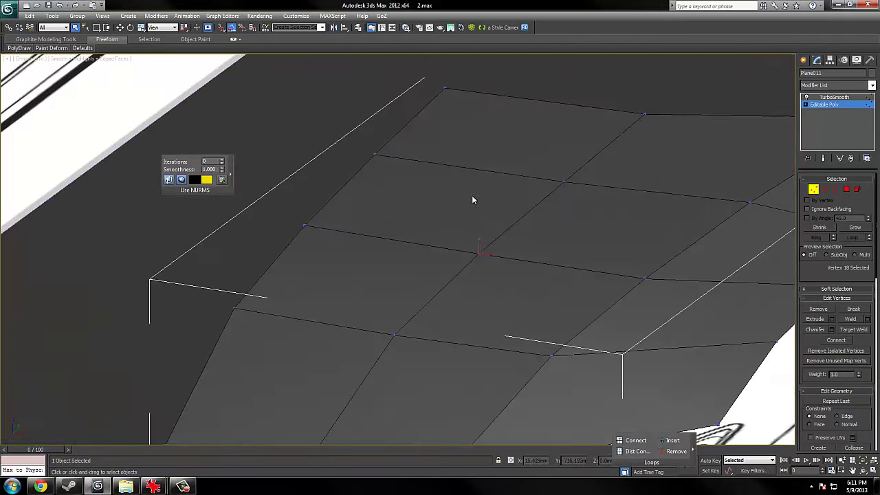
{"action": "scroll", "coordinate": [476, 207], "scroll_direction": "down", "scroll_amount": 2}
{"action": "scroll", "coordinate": [477, 211], "scroll_direction": "up", "scroll_amount": 2}
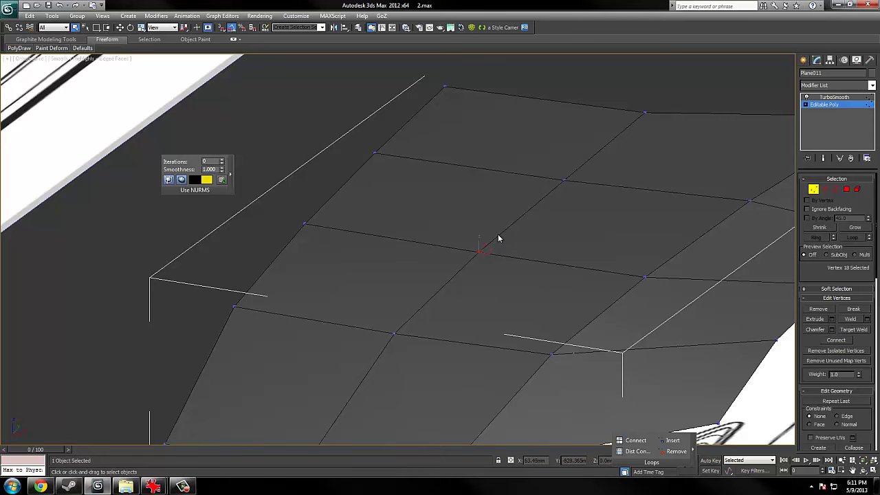
{"action": "right_click", "coordinate": [542, 265]}
{"action": "left_click", "coordinate": [507, 247]}
{"action": "scroll", "coordinate": [554, 236], "scroll_direction": "down", "scroll_amount": 4}
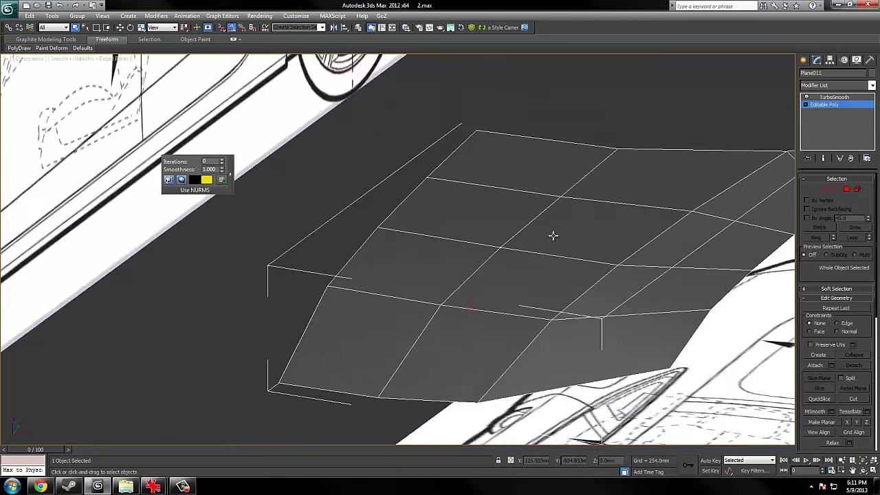
Turn off edged faces and examine the smoothed hood surface from the oblique angle.
{"action": "key", "text": "alt+q"}
{"action": "key", "text": "F4"}
{"action": "scroll", "coordinate": [623, 238], "scroll_direction": "up", "scroll_amount": 2}
{"action": "middle_click_drag", "start_coordinate": [623, 238], "coordinate": [517, 249]}
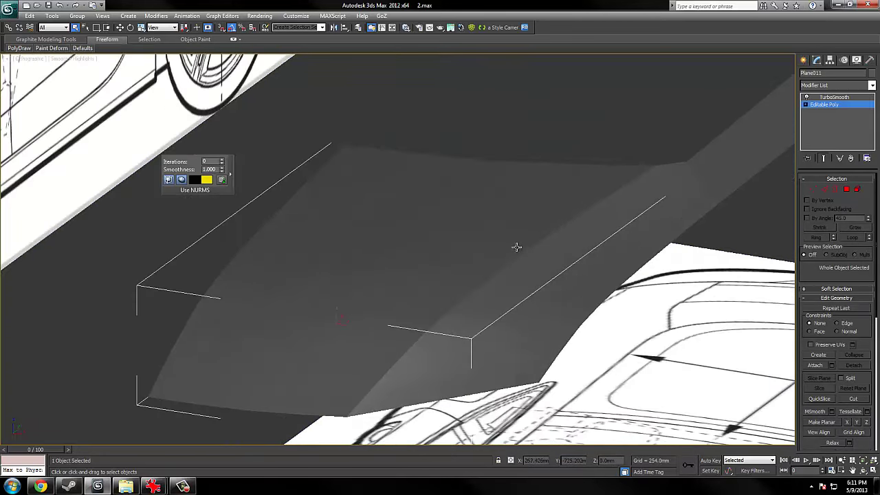
{"action": "scroll", "coordinate": [523, 237], "scroll_direction": "down", "scroll_amount": 3}
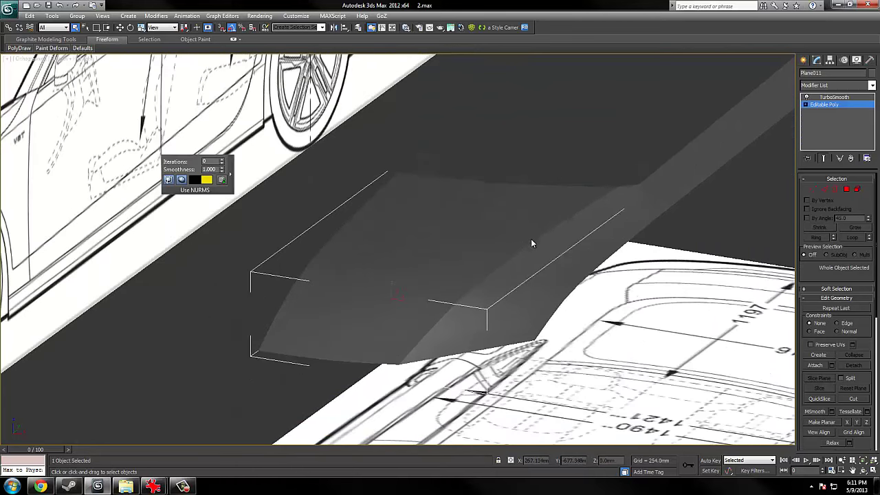
Try to show the hidden guide planes around the hood.
{"action": "right_click", "coordinate": [531, 239]}
{"action": "left_click", "coordinate": [541, 195]}
{"action": "left_click", "coordinate": [453, 269]}
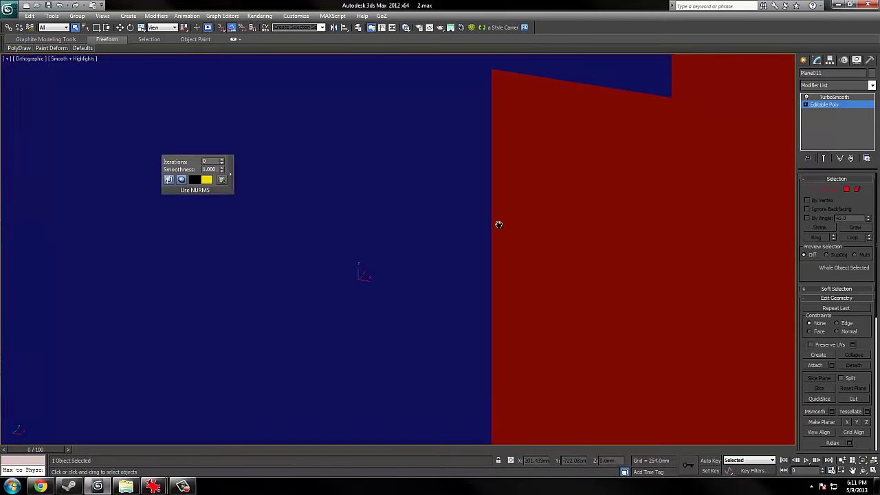
{"action": "scroll", "coordinate": [497, 222], "scroll_direction": "down", "scroll_amount": 2}
{"action": "key", "text": "ctrl+z"}
Open the layer manager, place it clear of the hood mesh, and highlight the VP layer.
{"action": "left_click", "coordinate": [358, 27]}
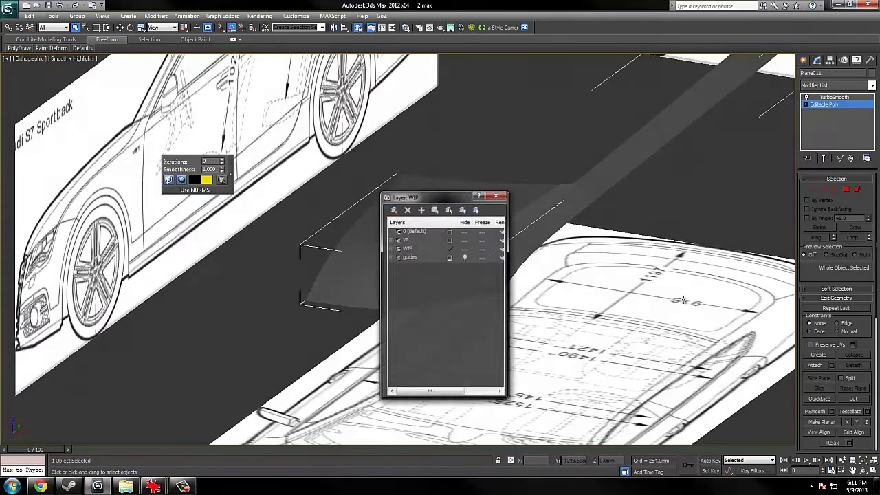
{"action": "middle_click_drag", "start_coordinate": [559, 248], "coordinate": [450, 244]}
{"action": "left_click_drag", "start_coordinate": [426, 201], "coordinate": [595, 239]}
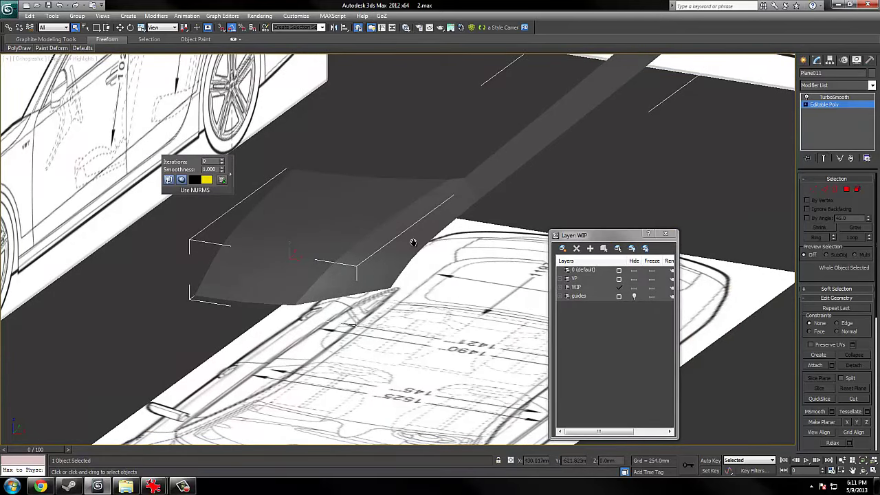
{"action": "middle_click_drag", "start_coordinate": [537, 207], "coordinate": [515, 231]}
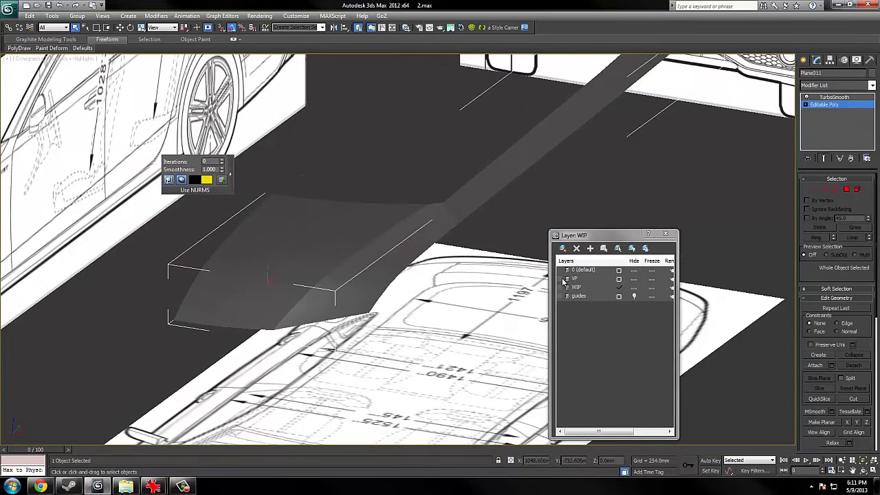
{"action": "left_click", "coordinate": [563, 280]}
{"action": "left_click", "coordinate": [562, 280]}
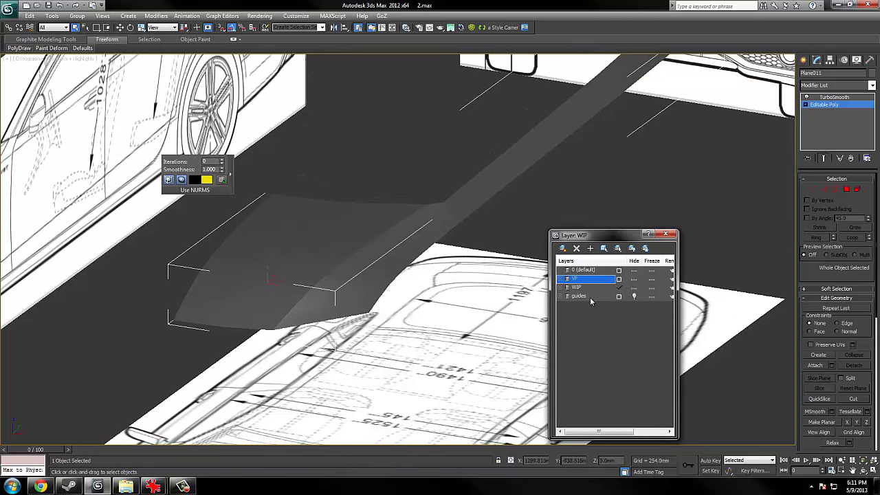
Inspect the edge flow of the hood and the long side strip in wireframe and with edged faces.
{"action": "scroll", "coordinate": [557, 217], "scroll_direction": "up", "scroll_amount": 6}
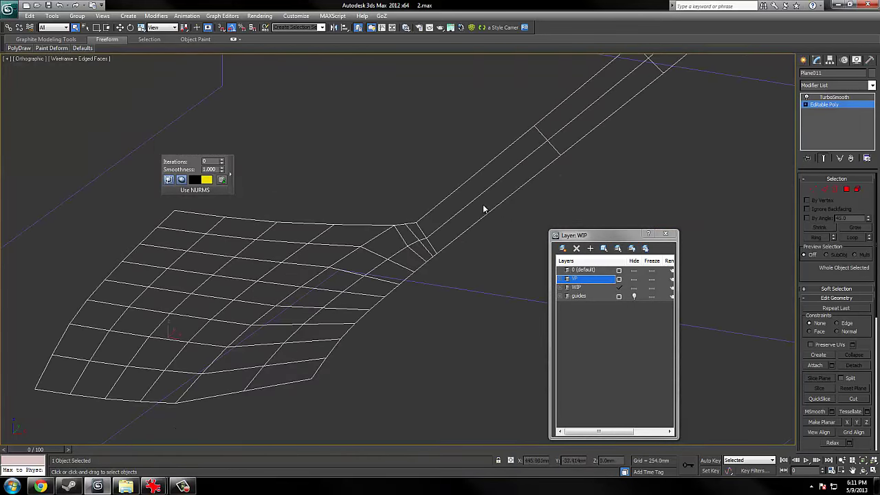
{"action": "key", "text": "F4"}
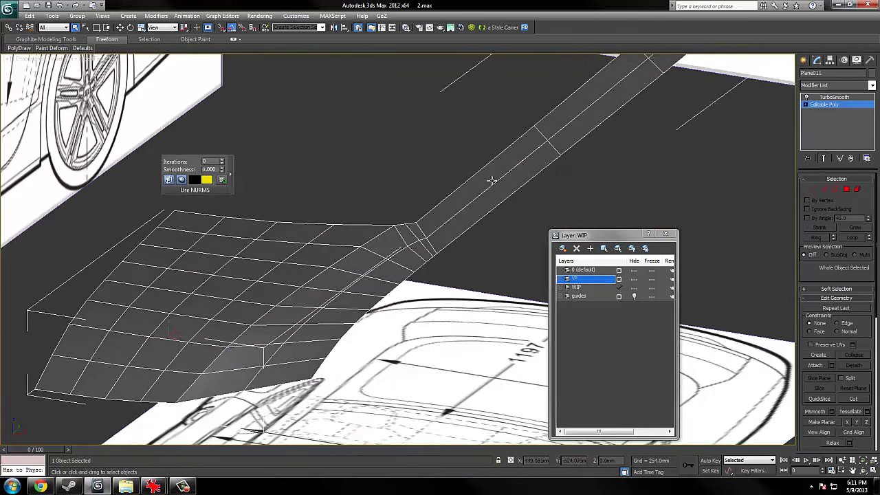
{"action": "middle_click_drag", "start_coordinate": [396, 287], "coordinate": [409, 343]}
{"action": "scroll", "coordinate": [455, 262], "scroll_direction": "down", "scroll_amount": 3}
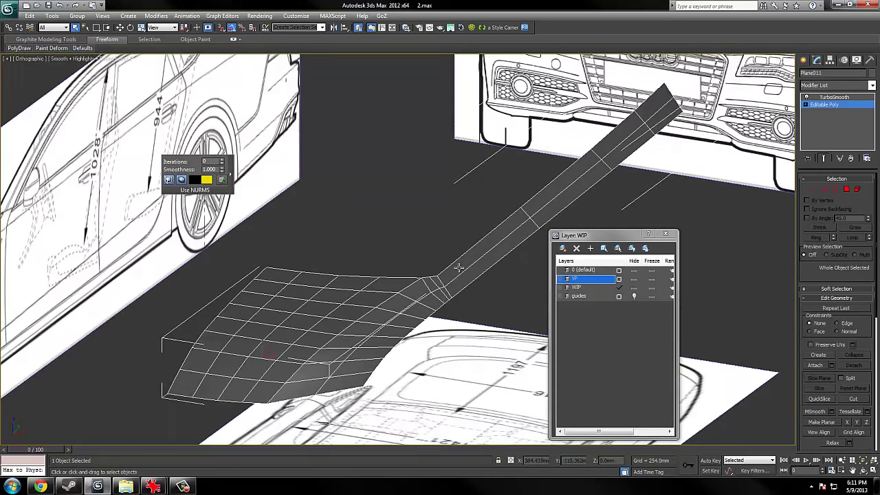
Check which planes the guides layer contains, collapse its list, and reselect the hood mesh.
{"action": "left_click", "coordinate": [565, 297]}
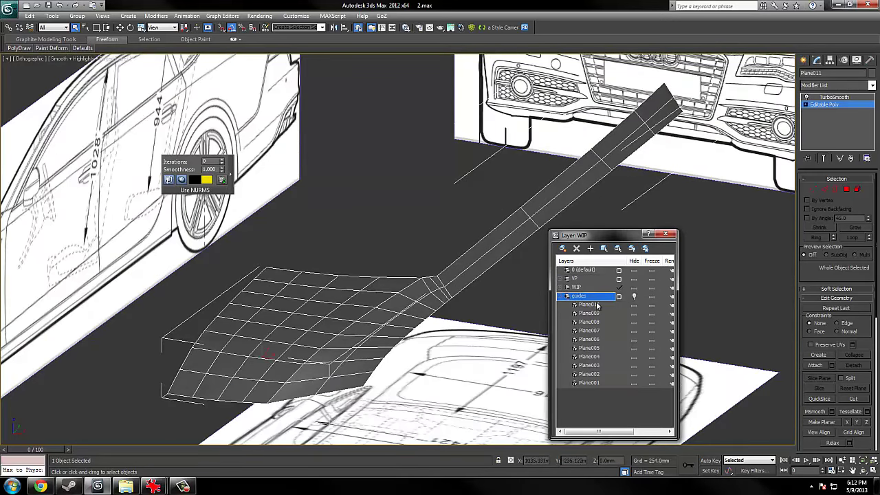
{"action": "left_click", "coordinate": [565, 296]}
{"action": "middle_click_drag", "start_coordinate": [420, 189], "coordinate": [467, 180]}
{"action": "scroll", "coordinate": [466, 180], "scroll_direction": "up", "scroll_amount": 2}
{"action": "left_click", "coordinate": [446, 209]}
{"action": "middle_click_drag", "start_coordinate": [482, 309], "coordinate": [477, 218]}
{"action": "left_click", "coordinate": [464, 245]}
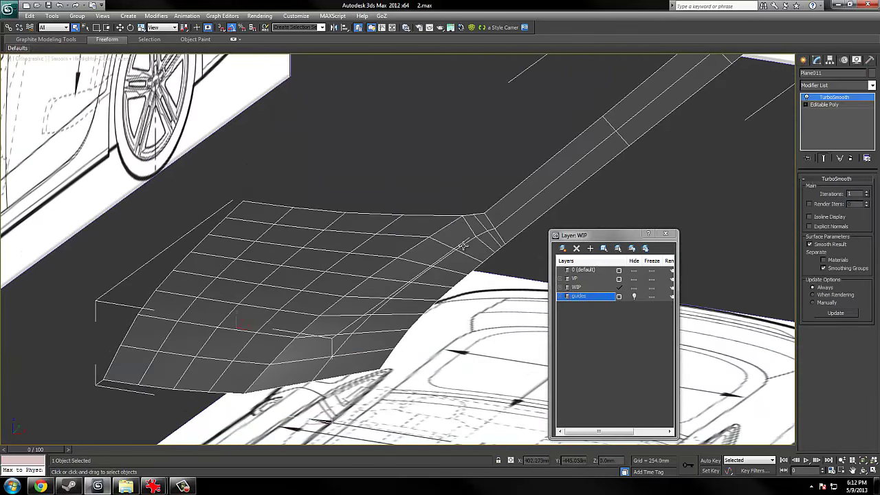
Deselect the hood mesh to view it unselected, and return to its Editable Poly level.
{"action": "left_click", "coordinate": [828, 105]}
{"action": "middle_click_drag", "start_coordinate": [521, 220], "coordinate": [494, 212]}
{"action": "left_click", "coordinate": [515, 163]}
{"action": "scroll", "coordinate": [493, 165], "scroll_direction": "down", "scroll_amount": 2}
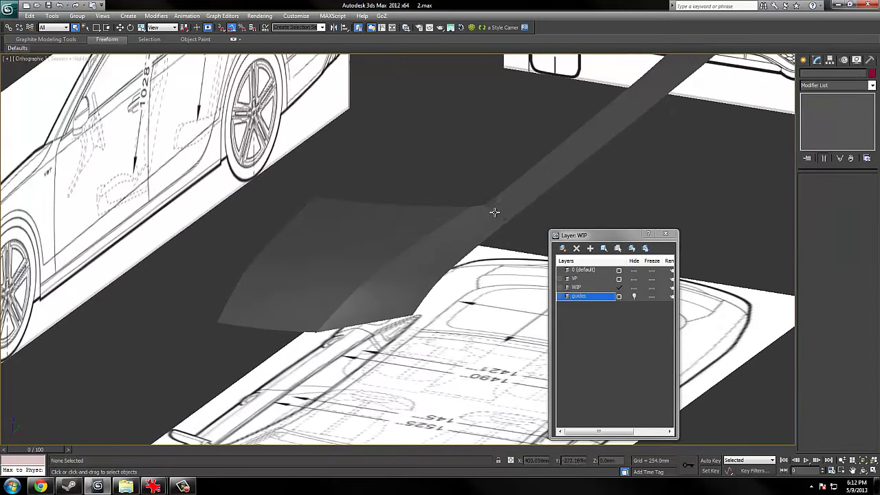
{"action": "left_click", "coordinate": [412, 235]}
{"action": "left_click", "coordinate": [829, 104]}
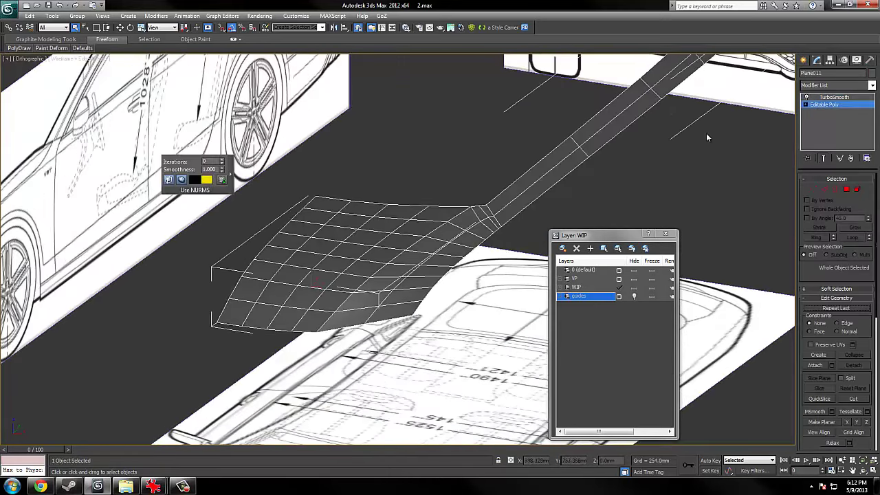
Turn off edged faces and examine the shaded hood crease up close and toward the side strip.
{"action": "key", "text": "F4"}
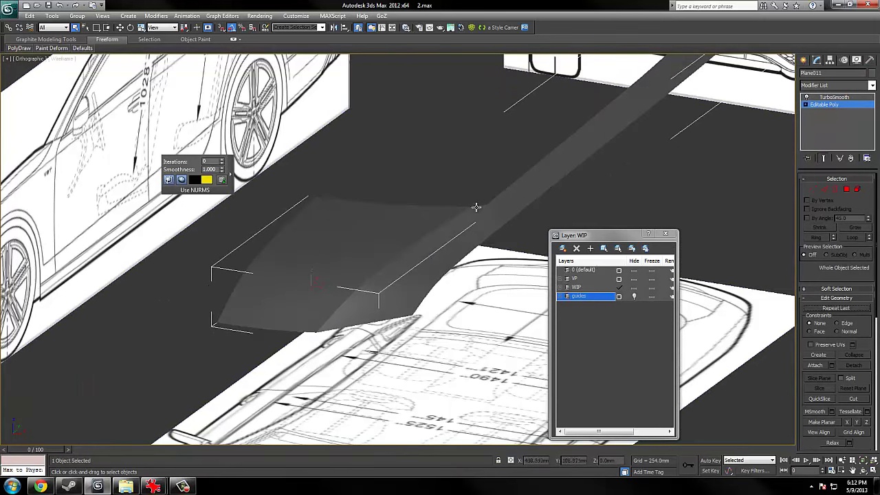
{"action": "scroll", "coordinate": [502, 208], "scroll_direction": "up", "scroll_amount": 2}
{"action": "scroll", "coordinate": [502, 207], "scroll_direction": "up", "scroll_amount": 1}
{"action": "scroll", "coordinate": [524, 232], "scroll_direction": "up", "scroll_amount": 4}
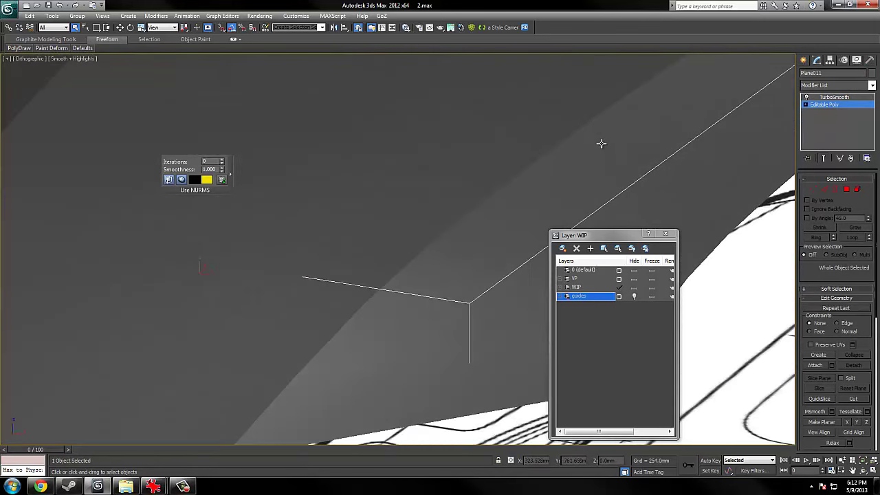
{"action": "scroll", "coordinate": [540, 179], "scroll_direction": "down", "scroll_amount": 4}
{"action": "middle_click_drag", "start_coordinate": [511, 241], "coordinate": [332, 391]}
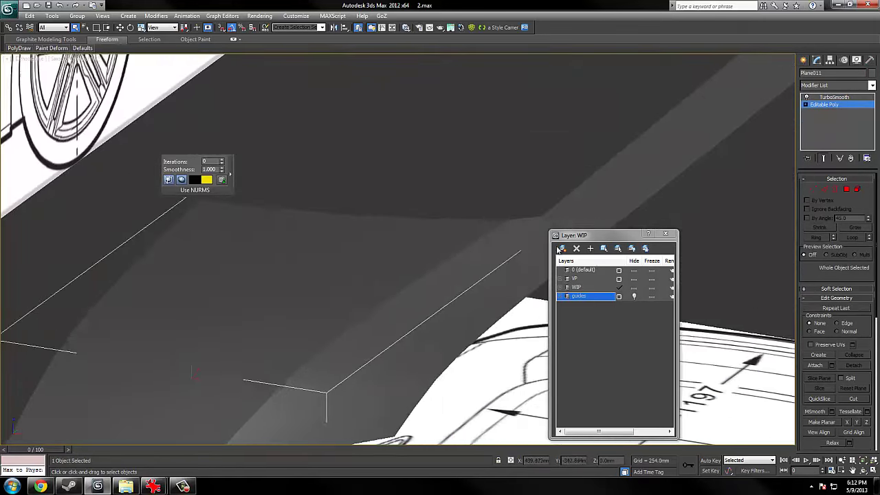
{"action": "scroll", "coordinate": [454, 259], "scroll_direction": "up", "scroll_amount": 5}
{"action": "middle_click_drag", "start_coordinate": [454, 258], "coordinate": [660, 288]}
{"action": "middle_click_drag", "start_coordinate": [348, 368], "coordinate": [722, 31]}
Compare the hood with and without edged faces, examining the shading along its crease and front edge.
{"action": "key", "text": "F4"}
{"action": "key", "text": "F4"}
{"action": "middle_click_drag", "start_coordinate": [578, 135], "coordinate": [544, 197]}
{"action": "scroll", "coordinate": [543, 196], "scroll_direction": "down", "scroll_amount": 4}
{"action": "key", "text": "F4"}
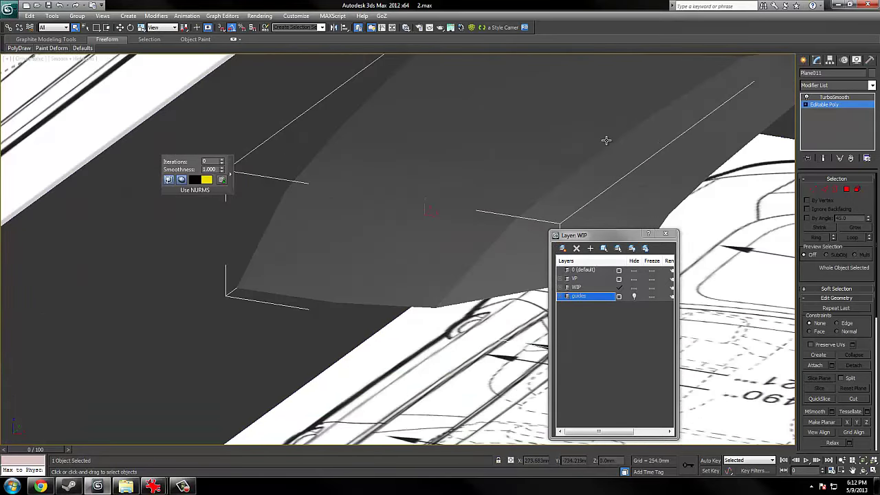
{"action": "scroll", "coordinate": [605, 139], "scroll_direction": "up", "scroll_amount": 2}
{"action": "middle_click_drag", "start_coordinate": [605, 139], "coordinate": [377, 247]}
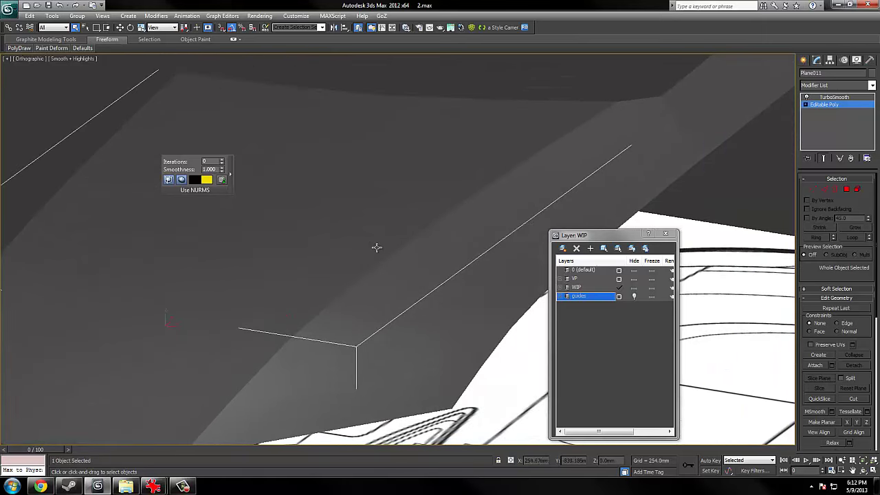
{"action": "middle_click_drag", "start_coordinate": [595, 113], "coordinate": [566, 156]}
{"action": "middle_click_drag", "start_coordinate": [511, 227], "coordinate": [655, 104]}
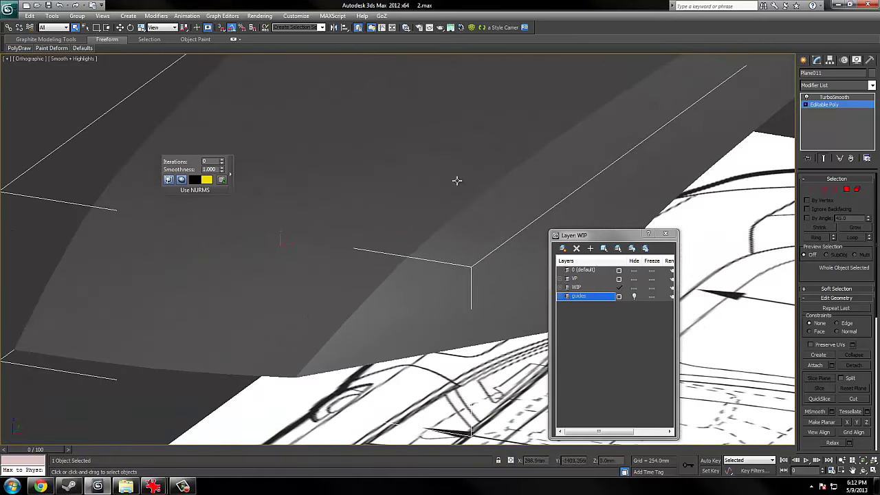
{"action": "scroll", "coordinate": [413, 246], "scroll_direction": "down", "scroll_amount": 2}
Show edged faces on the hood and switch its Editable Poly to polygon editing.
{"action": "key", "text": "F4"}
{"action": "key", "text": "F3"}
{"action": "key", "text": "F3"}
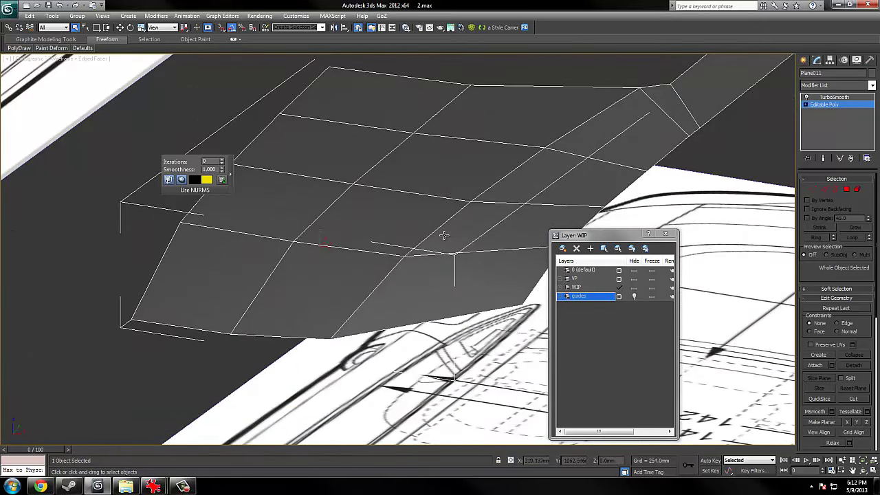
{"action": "right_click", "coordinate": [476, 205]}
{"action": "left_click", "coordinate": [443, 159]}
{"action": "middle_click_drag", "start_coordinate": [449, 155], "coordinate": [423, 212]}
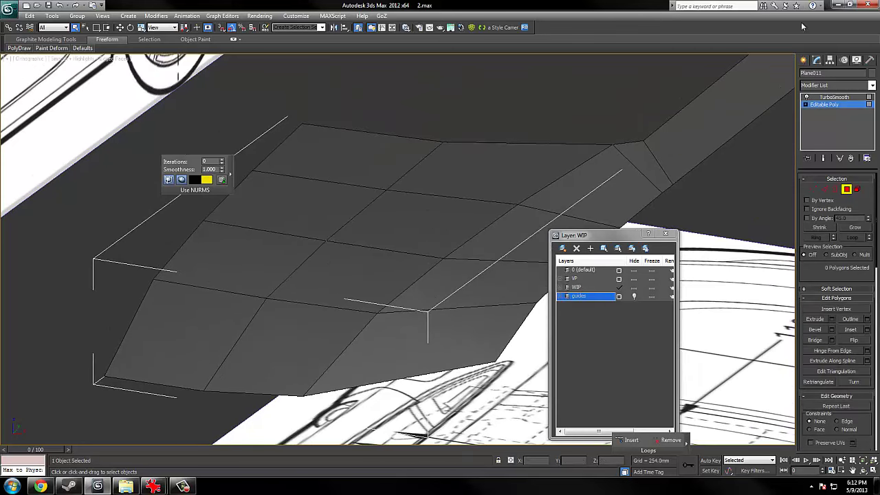
{"action": "left_click", "coordinate": [845, 97]}
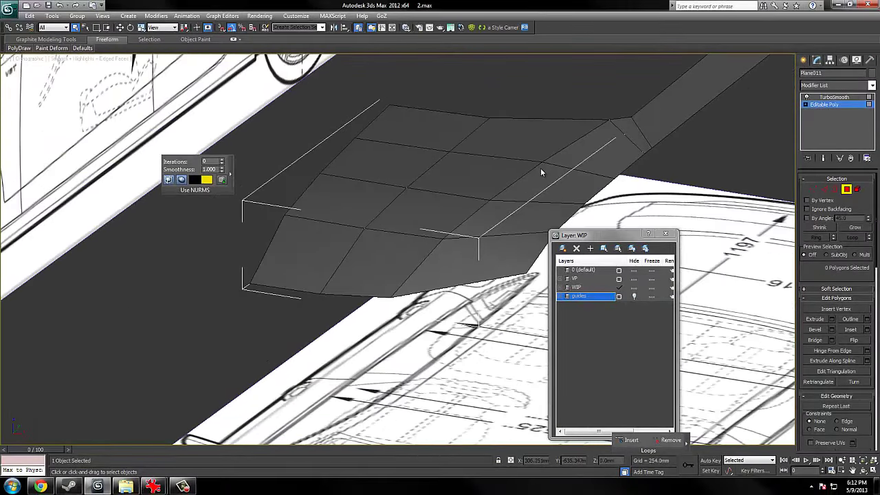
Examine the hood's polygon layout and the junction where its crease meets the side strip.
{"action": "right_click", "coordinate": [540, 167]}
{"action": "left_click", "coordinate": [521, 123]}
{"action": "middle_click_drag", "start_coordinate": [521, 150], "coordinate": [513, 186]}
{"action": "scroll", "coordinate": [505, 159], "scroll_direction": "down", "scroll_amount": 2}
{"action": "scroll", "coordinate": [506, 154], "scroll_direction": "up", "scroll_amount": 2}
{"action": "scroll", "coordinate": [512, 182], "scroll_direction": "up", "scroll_amount": 1}
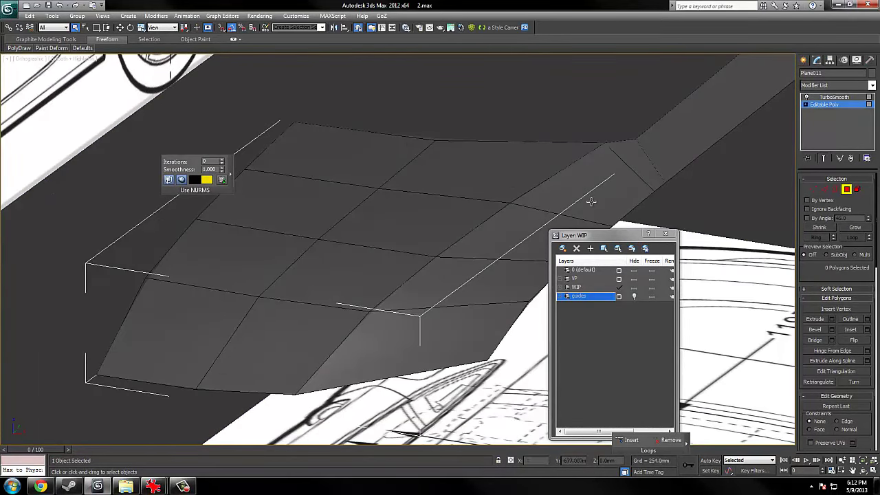
{"action": "scroll", "coordinate": [543, 275], "scroll_direction": "down", "scroll_amount": 3}
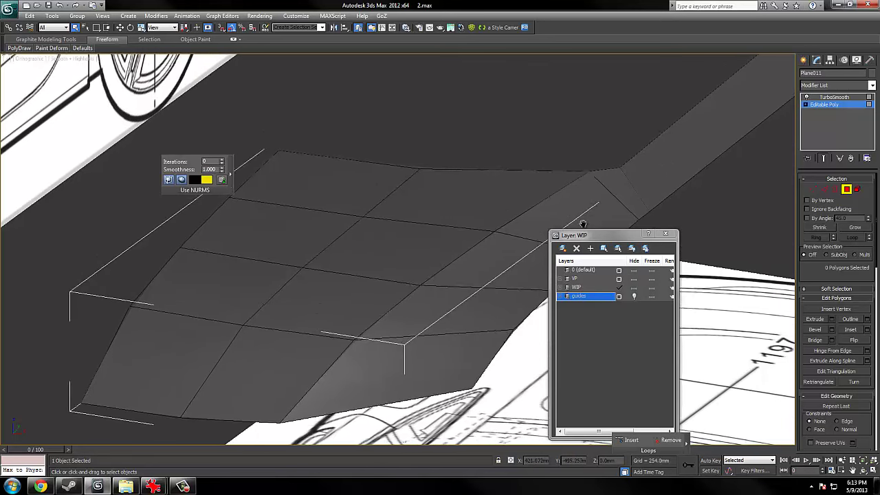
Select the broad set of hood polygons from the centre line out to the crease.
{"action": "scroll", "coordinate": [583, 219], "scroll_direction": "up", "scroll_amount": 3}
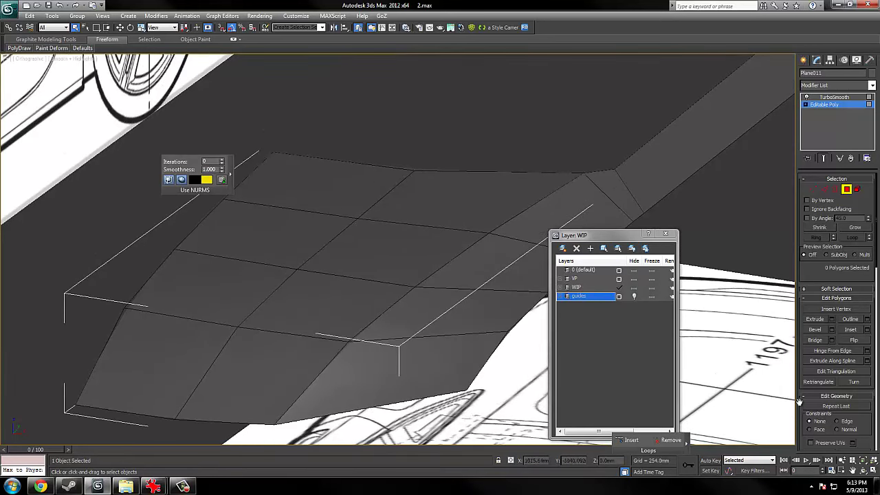
{"action": "scroll", "coordinate": [861, 385], "scroll_direction": "down", "scroll_amount": 5}
{"action": "scroll", "coordinate": [862, 353], "scroll_direction": "down", "scroll_amount": 2}
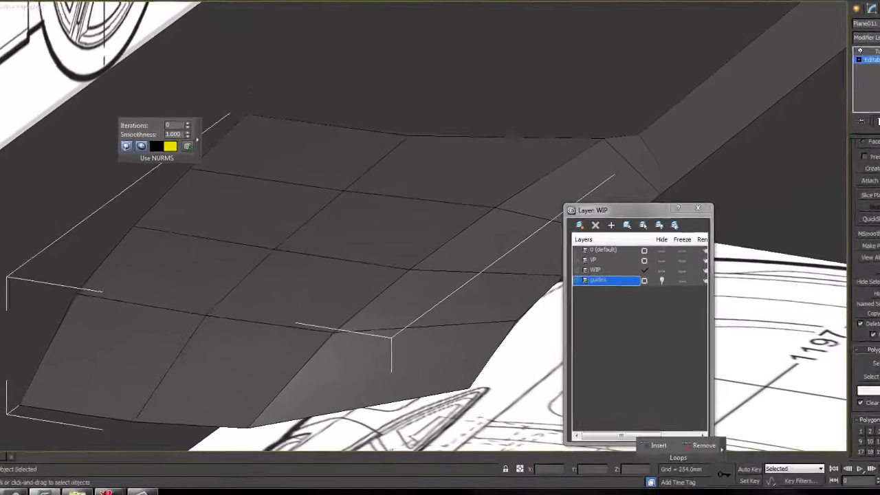
{"action": "scroll", "coordinate": [404, 205], "scroll_direction": "down", "scroll_amount": 3}
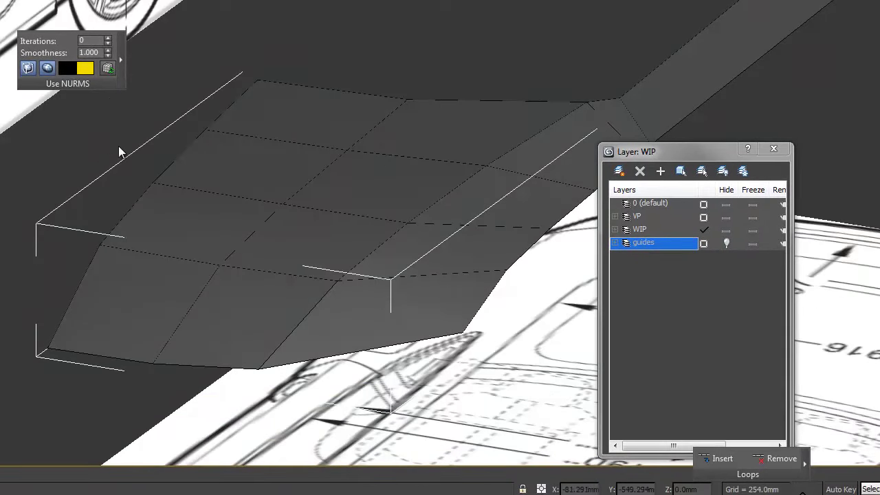
{"action": "left_click_drag", "start_coordinate": [45, 139], "coordinate": [321, 279]}
{"action": "left_click_drag", "start_coordinate": [385, 55], "coordinate": [460, 145], "text": "ctrl"}
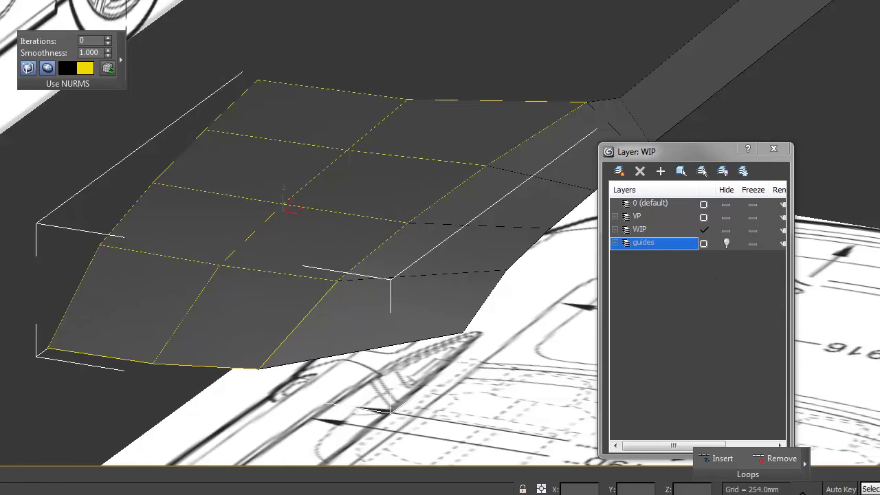
Select only the strip of hood polygons on the outer side of the crease.
{"action": "middle_click_drag", "start_coordinate": [363, 216], "coordinate": [256, 243]}
{"action": "left_click_drag", "start_coordinate": [495, 203], "coordinate": [469, 227]}
{"action": "left_click_drag", "start_coordinate": [351, 272], "coordinate": [358, 389], "text": "ctrl"}
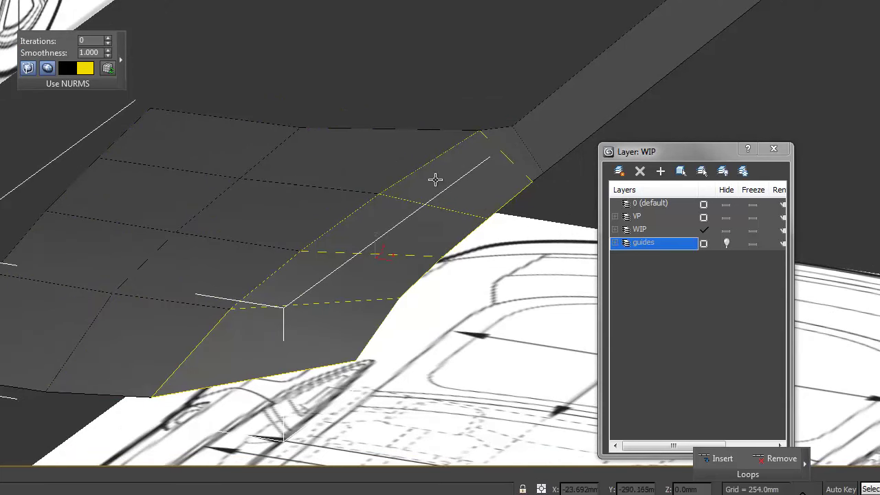
Clear the selection, return the hood to object level, and compare its crease in shaded and wireframe display.
{"action": "left_click", "coordinate": [412, 45]}
{"action": "key", "text": "F4"}
{"action": "right_click", "coordinate": [428, 125]}
{"action": "left_click", "coordinate": [410, 112]}
{"action": "key", "text": "F4"}
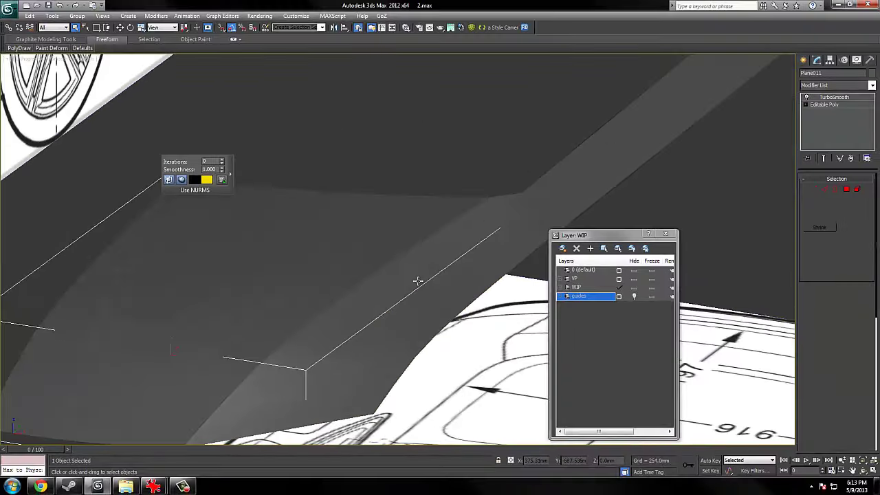
{"action": "scroll", "coordinate": [418, 281], "scroll_direction": "up", "scroll_amount": 2}
{"action": "key", "text": "F3"}
{"action": "key", "text": "F3"}
{"action": "middle_click_drag", "start_coordinate": [357, 351], "coordinate": [432, 276]}
{"action": "key", "text": "F3"}
{"action": "key", "text": "F4"}
{"action": "key", "text": "F3"}
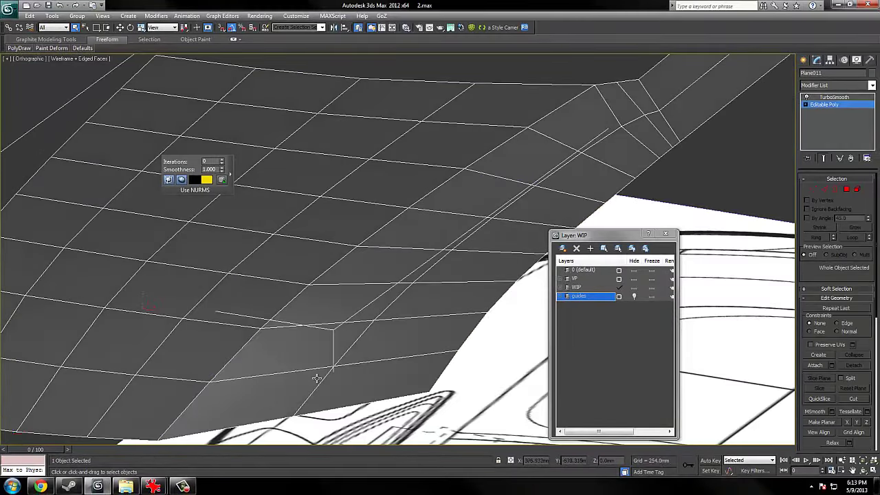
Show the hood from the top, made see-through and without edged faces over the blueprint.
{"action": "key", "text": "t"}
{"action": "scroll", "coordinate": [448, 274], "scroll_direction": "up", "scroll_amount": 4}
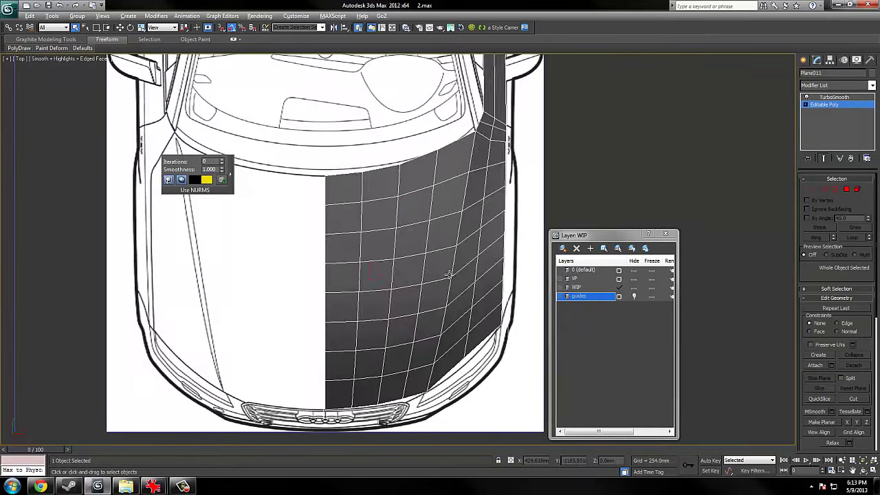
{"action": "key", "text": "alt+x"}
{"action": "key", "text": "F4"}
{"action": "scroll", "coordinate": [465, 226], "scroll_direction": "up", "scroll_amount": 4}
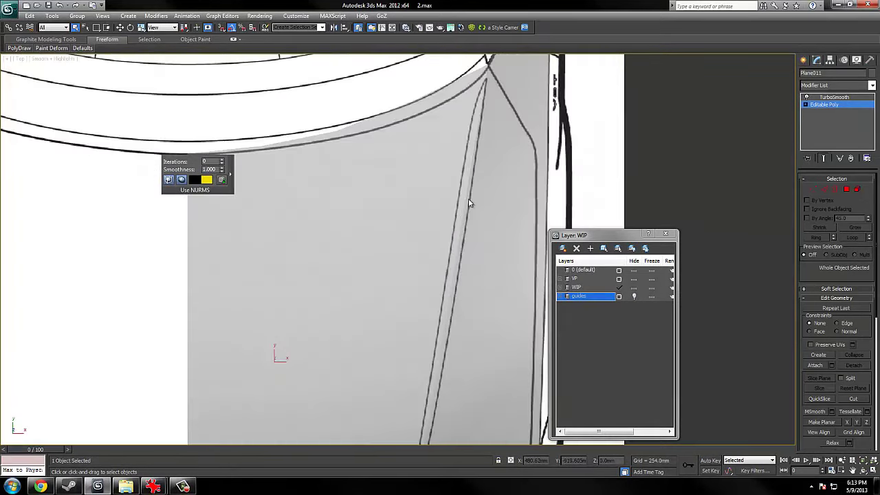
Compare the hood's crease edges with the blueprint's crease lines from the top, with and without edged faces.
{"action": "key", "text": "F3"}
{"action": "key", "text": "F3"}
{"action": "key", "text": "F4"}
{"action": "middle_click_drag", "start_coordinate": [490, 262], "coordinate": [493, 194]}
{"action": "key", "text": "grave"}
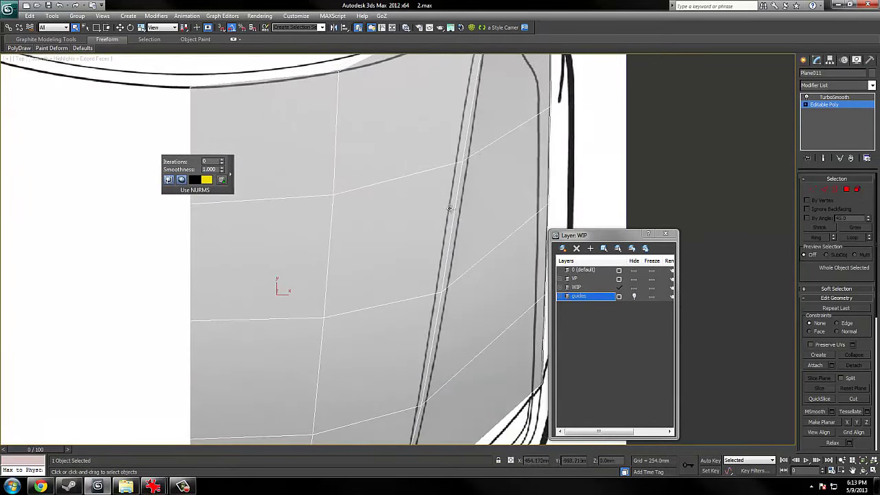
{"action": "middle_click_drag", "start_coordinate": [438, 302], "coordinate": [427, 345]}
{"action": "key", "text": "grave"}
{"action": "key", "text": "F4"}
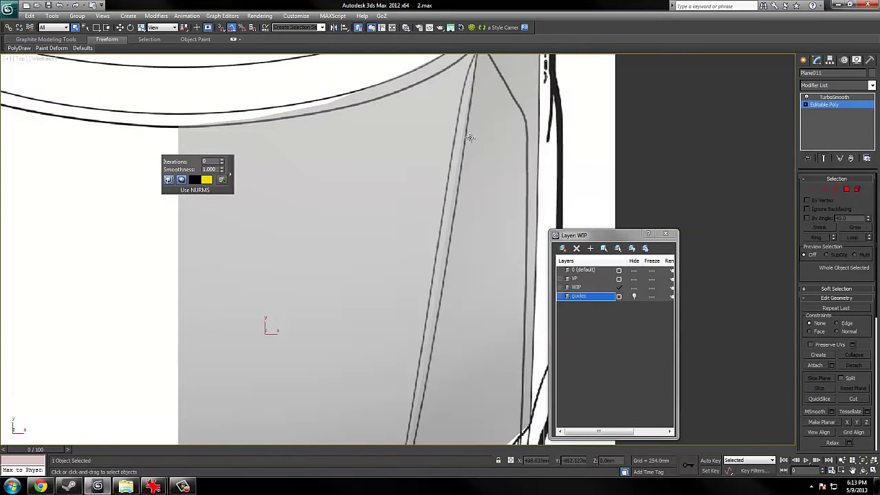
{"action": "scroll", "coordinate": [422, 380], "scroll_direction": "down", "scroll_amount": 2}
{"action": "key", "text": "F3"}
{"action": "key", "text": "F3"}
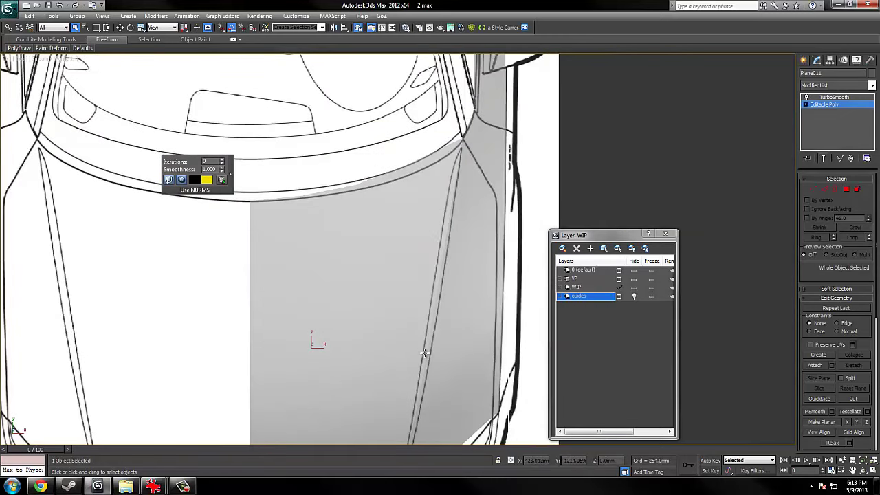
Tilt the view away from the top and compare the hood in wireframe and see-through shading over the blueprint.
{"action": "scroll", "coordinate": [424, 353], "scroll_direction": "down", "scroll_amount": 3}
{"action": "middle_click_drag", "start_coordinate": [422, 350], "coordinate": [419, 341], "text": "alt"}
{"action": "scroll", "coordinate": [420, 341], "scroll_direction": "up", "scroll_amount": 2}
{"action": "key", "text": "F3"}
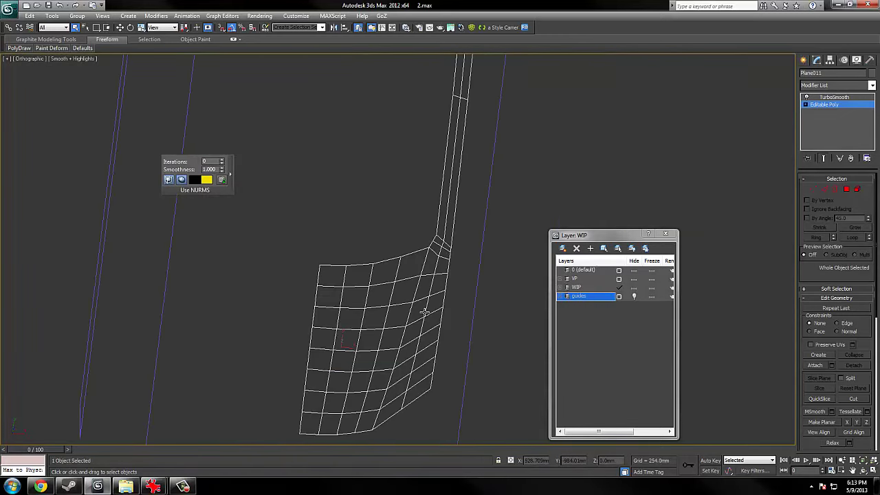
{"action": "key", "text": "F3"}
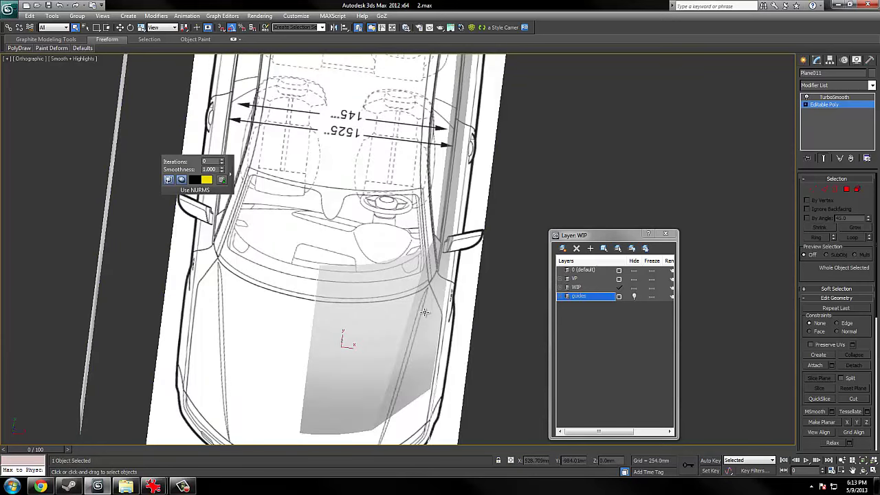
{"action": "middle_click_drag", "start_coordinate": [206, 207], "coordinate": [268, 127]}
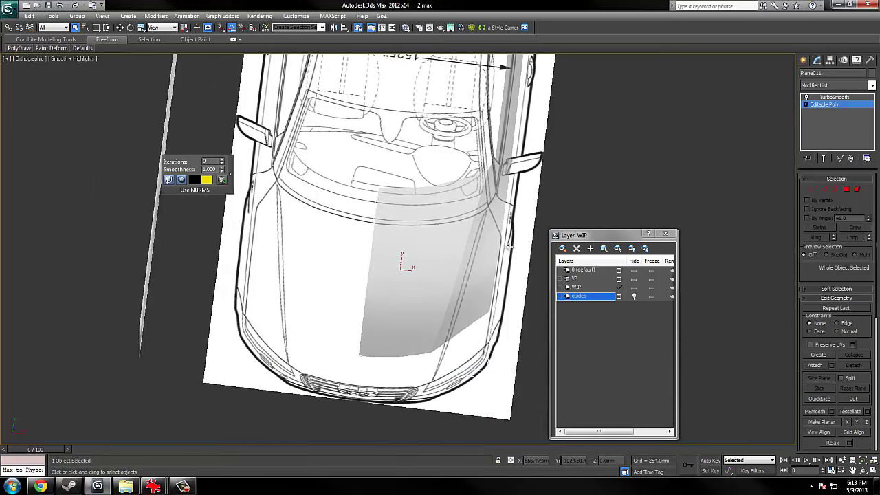
{"action": "key", "text": "alt+f"}
{"action": "left_click", "coordinate": [33, 97]}
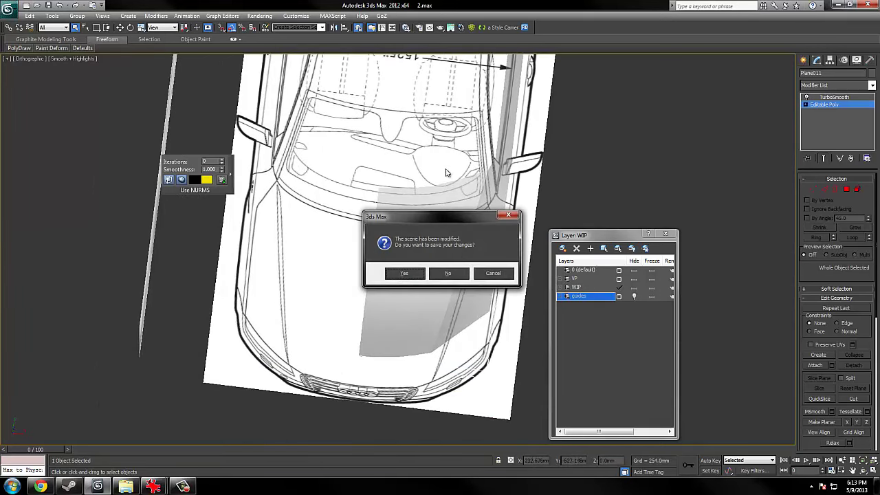
{"action": "left_click", "coordinate": [450, 273]}
{"action": "left_click", "coordinate": [485, 298]}
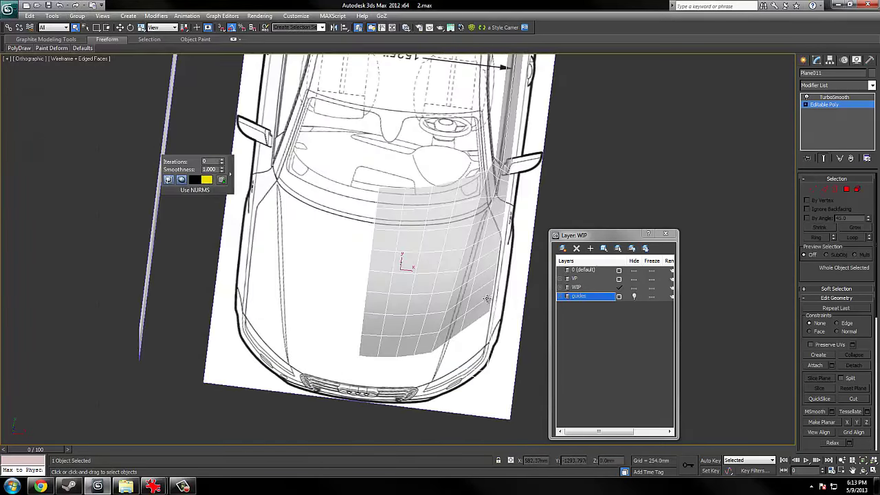
Orbit to an angled view of the see-through hood and compare its shaded and wireframe display.
{"action": "middle_click_drag", "start_coordinate": [480, 291], "coordinate": [413, 272], "text": "alt"}
{"action": "scroll", "coordinate": [413, 273], "scroll_direction": "up", "scroll_amount": 4}
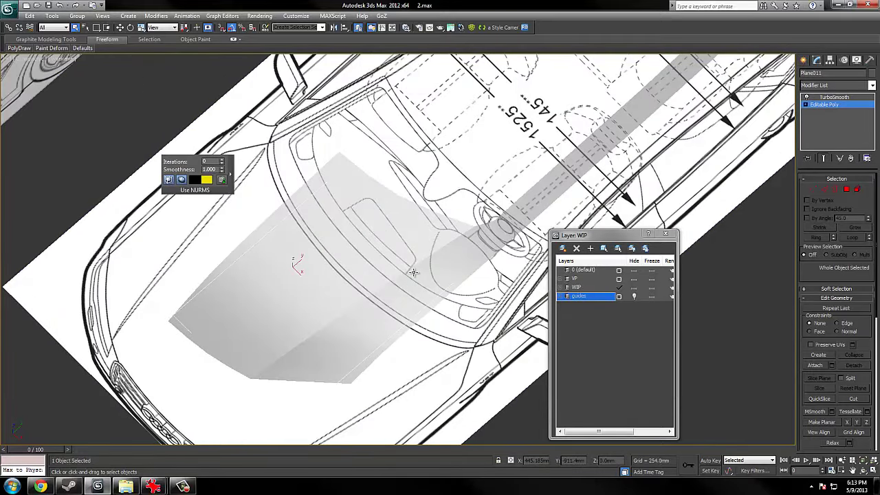
{"action": "key", "text": "F3"}
{"action": "key", "text": "F3"}
{"action": "key", "text": "F3"}
{"action": "key", "text": "F3"}
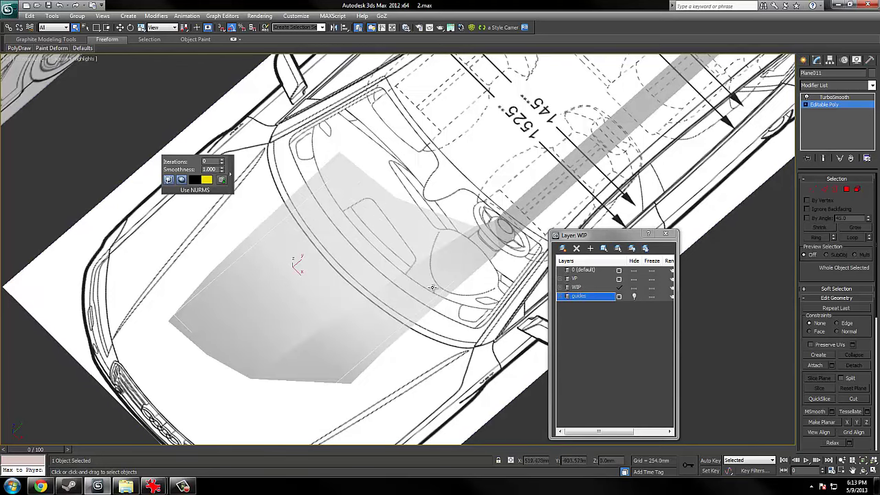
Turn off see-through display, show edged faces, and examine the hood's edge flow toward the windshield.
{"action": "key", "text": "alt+x"}
{"action": "middle_click_drag", "start_coordinate": [346, 283], "coordinate": [439, 275]}
{"action": "scroll", "coordinate": [439, 275], "scroll_direction": "up", "scroll_amount": 4}
{"action": "key", "text": "F4"}
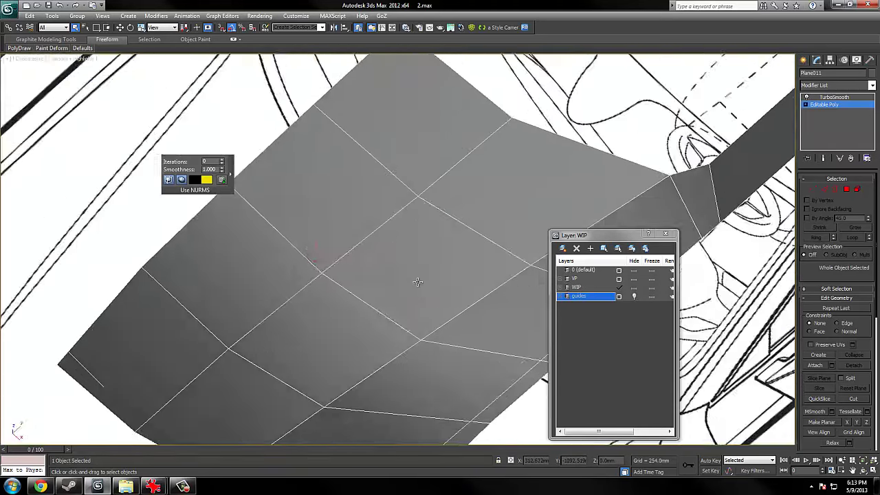
{"action": "scroll", "coordinate": [499, 265], "scroll_direction": "down", "scroll_amount": 6}
{"action": "middle_click_drag", "start_coordinate": [501, 264], "coordinate": [500, 307]}
{"action": "scroll", "coordinate": [497, 306], "scroll_direction": "up", "scroll_amount": 2}
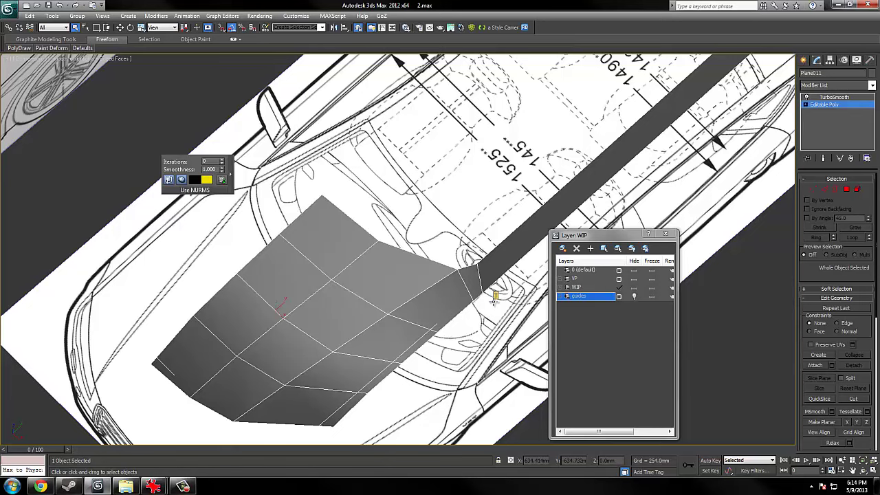
{"action": "middle_click_drag", "start_coordinate": [438, 283], "coordinate": [585, 301]}
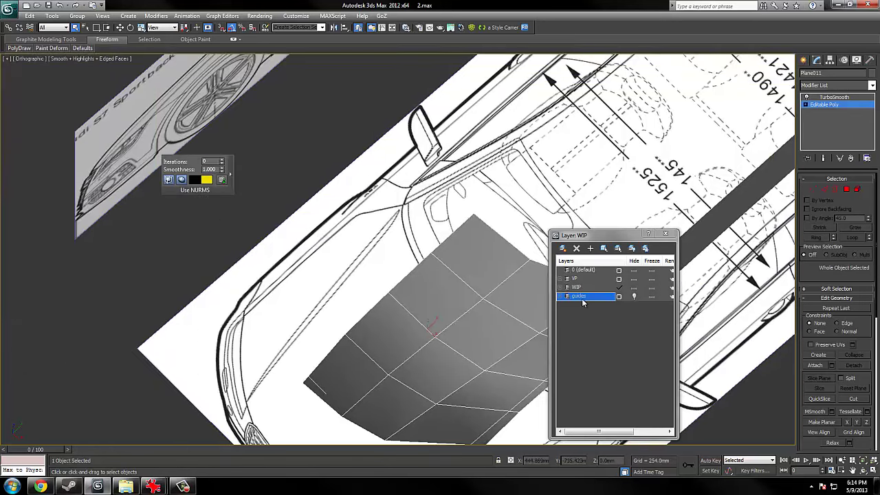
{"action": "scroll", "coordinate": [453, 278], "scroll_direction": "up", "scroll_amount": 3}
{"action": "middle_click_drag", "start_coordinate": [452, 278], "coordinate": [448, 214]}
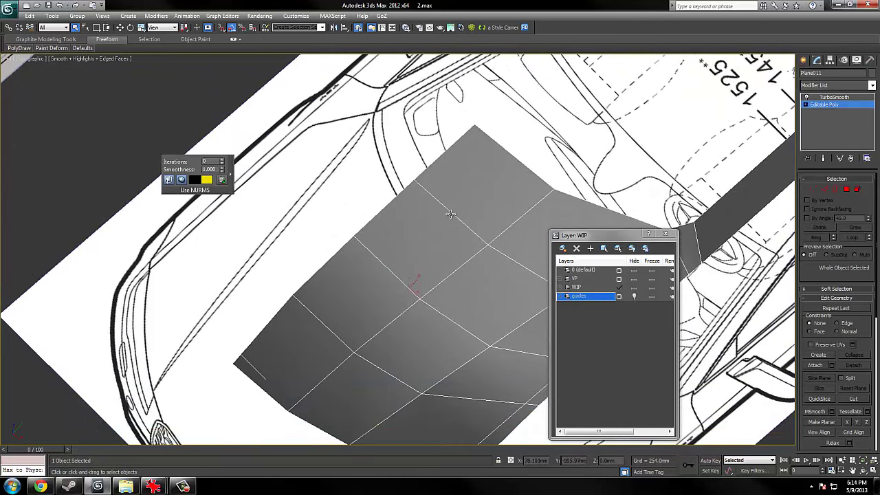
Switch the hood to edge editing and select the crosswise edge loop nearest the windshield.
{"action": "right_click", "coordinate": [451, 210]}
{"action": "left_click", "coordinate": [426, 183]}
{"action": "double_click", "coordinate": [425, 182]}
{"action": "scroll", "coordinate": [425, 181], "scroll_direction": "down", "scroll_amount": 3}
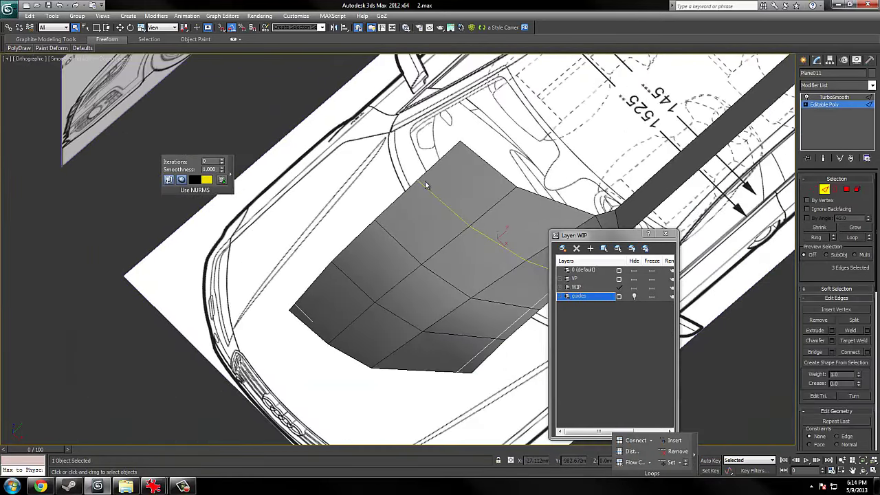
Select the hood's windshield-side edge next to the centre line and extend it up and back into a new polygon.
{"action": "middle_click_drag", "start_coordinate": [499, 251], "coordinate": [458, 208]}
{"action": "scroll", "coordinate": [480, 209], "scroll_direction": "down", "scroll_amount": 2}
{"action": "key", "text": "t"}
{"action": "scroll", "coordinate": [450, 275], "scroll_direction": "up", "scroll_amount": 2}
{"action": "middle_click_drag", "start_coordinate": [438, 291], "coordinate": [357, 233]}
{"action": "scroll", "coordinate": [417, 219], "scroll_direction": "up", "scroll_amount": 3}
{"action": "key", "text": "e"}
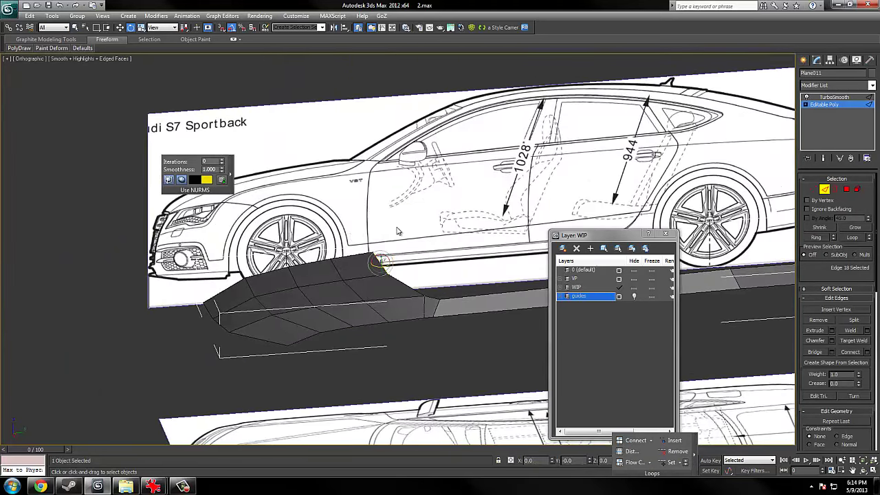
{"action": "scroll", "coordinate": [395, 231], "scroll_direction": "up", "scroll_amount": 4}
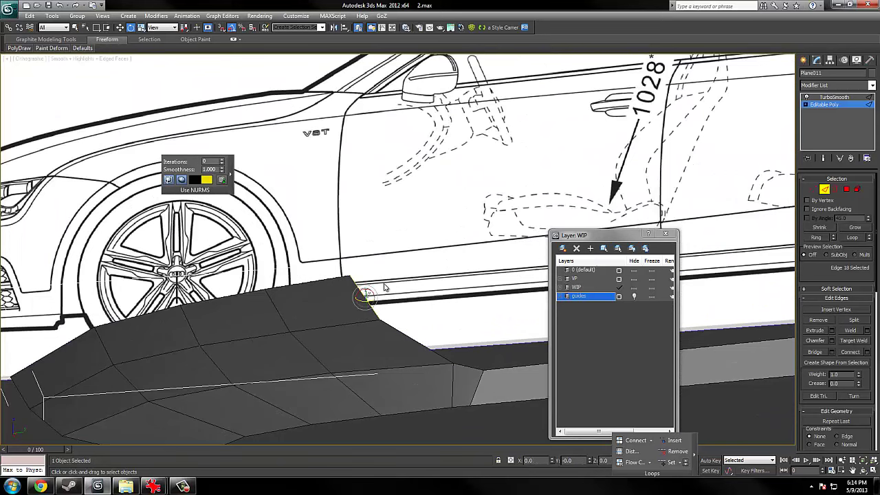
{"action": "key", "text": "w"}
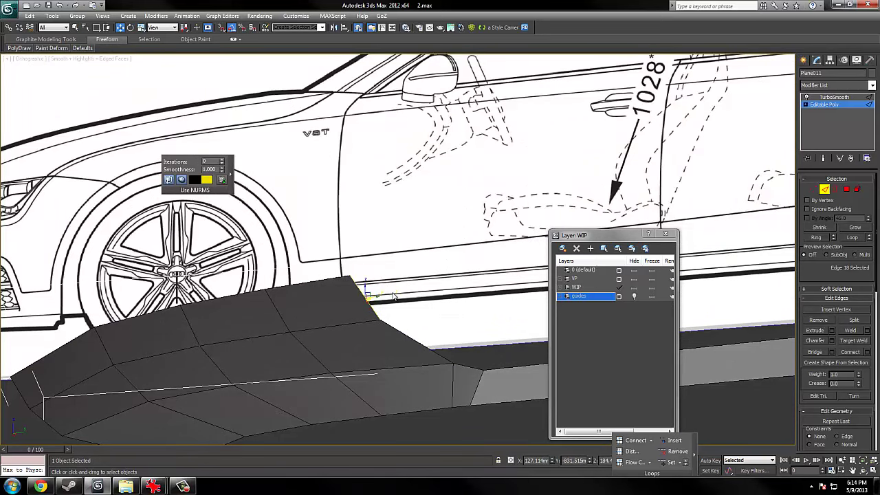
{"action": "left_click_drag", "start_coordinate": [394, 296], "coordinate": [481, 199], "text": "shift"}
{"action": "scroll", "coordinate": [422, 330], "scroll_direction": "down", "scroll_amount": 4}
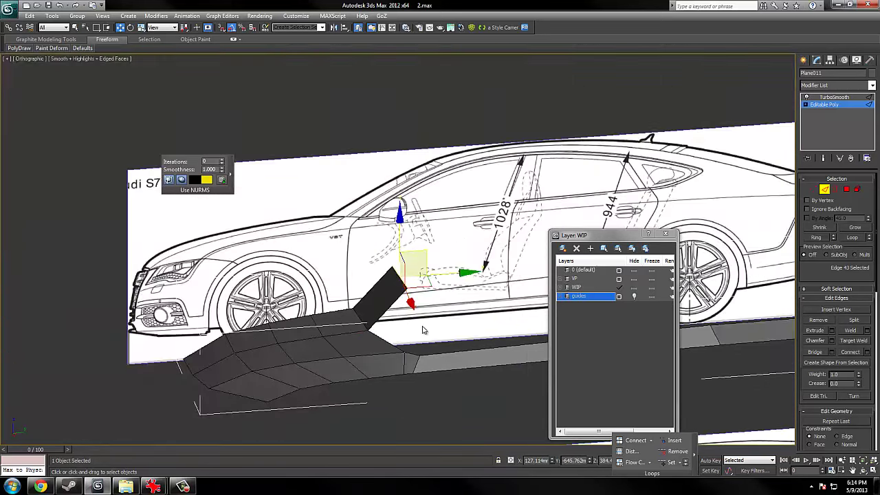
Cut the new polygon from its upper edge to its middle and out to its outer side edge.
{"action": "left_click", "coordinate": [423, 330]}
{"action": "middle_click_drag", "start_coordinate": [423, 330], "coordinate": [442, 324], "text": "alt"}
{"action": "scroll", "coordinate": [400, 328], "scroll_direction": "up", "scroll_amount": 2}
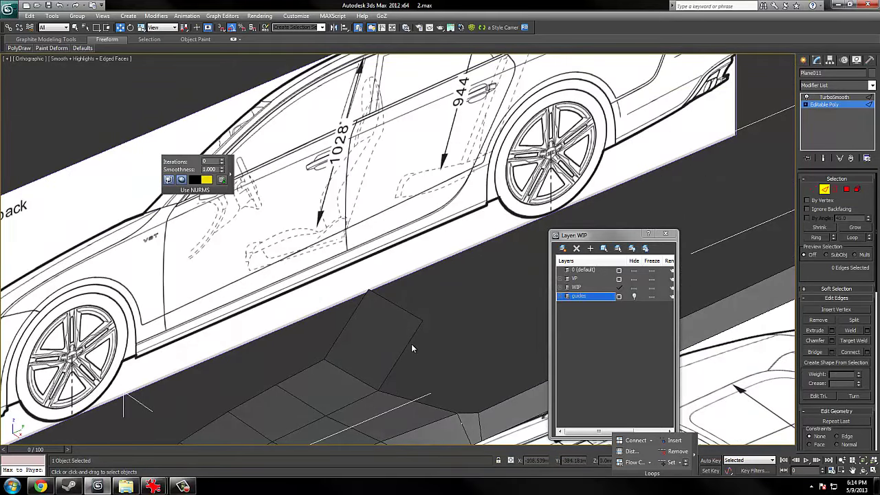
{"action": "right_click", "coordinate": [379, 298]}
{"action": "left_click", "coordinate": [367, 218]}
{"action": "right_click", "coordinate": [405, 313]}
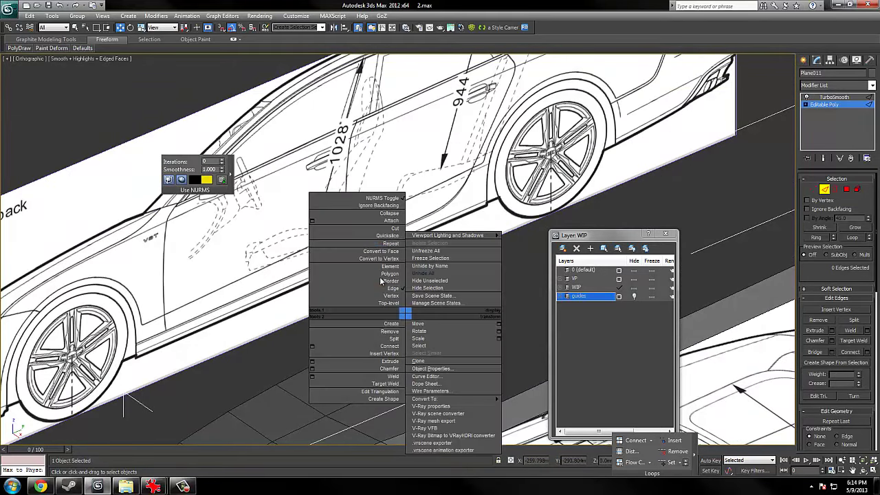
{"action": "left_click", "coordinate": [381, 229]}
{"action": "left_click", "coordinate": [385, 301]}
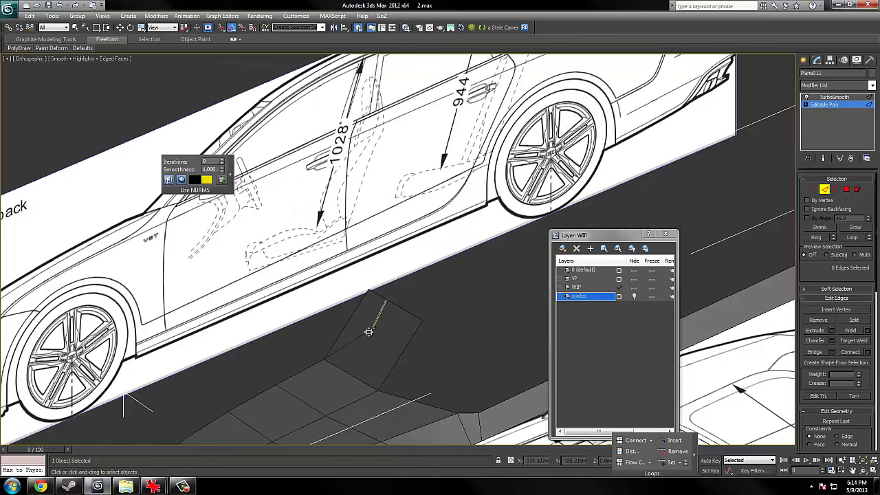
{"action": "left_click", "coordinate": [369, 335]}
{"action": "left_click", "coordinate": [399, 355]}
{"action": "right_click", "coordinate": [388, 349]}
Cut an edge from the bend in the middle of the new polygon to its lower inner corner.
{"action": "left_click", "coordinate": [370, 333]}
{"action": "left_click", "coordinate": [325, 359]}
{"action": "right_click", "coordinate": [326, 359]}
{"action": "key", "text": "w"}
Delete the cut-off outer corner polygon of the new piece and return the mesh to object level.
{"action": "right_click", "coordinate": [404, 288]}
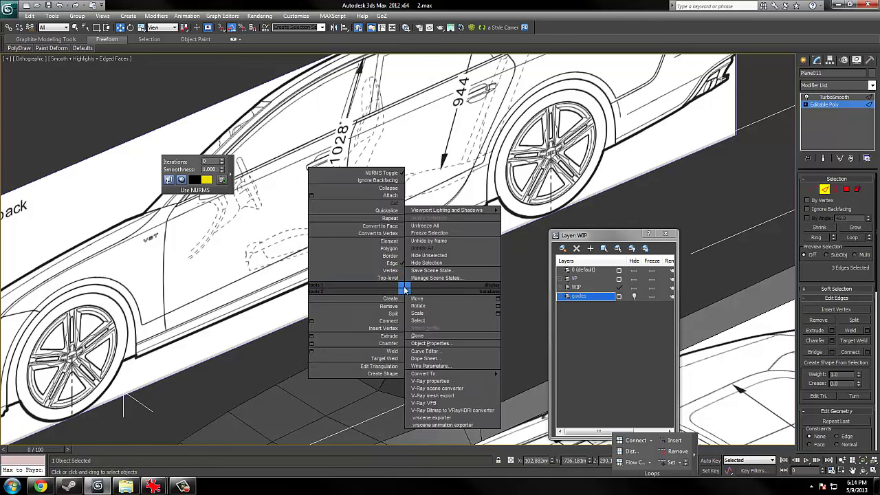
{"action": "left_click", "coordinate": [388, 248]}
{"action": "scroll", "coordinate": [412, 411], "scroll_direction": "down", "scroll_amount": 5}
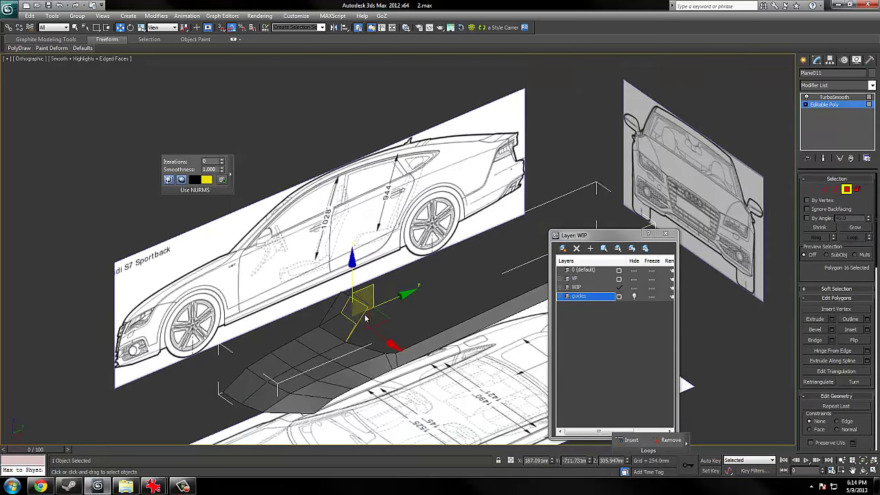
{"action": "scroll", "coordinate": [447, 313], "scroll_direction": "up", "scroll_amount": 3}
{"action": "right_click", "coordinate": [431, 303]}
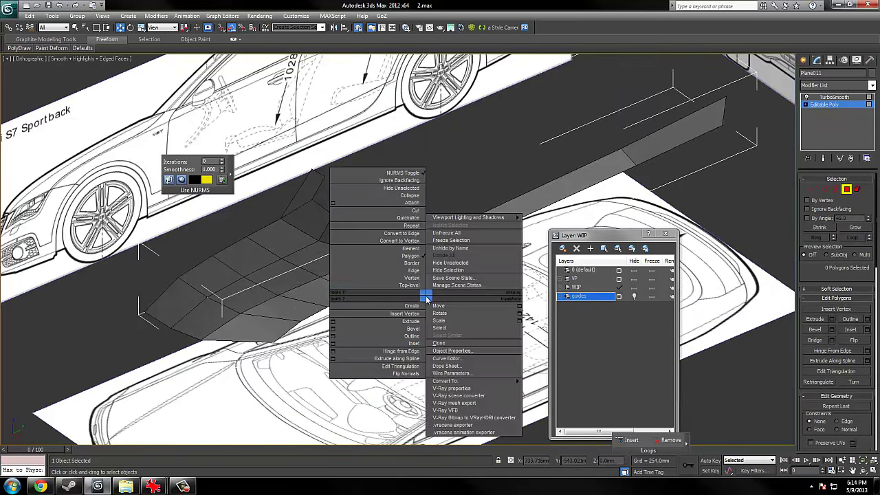
{"action": "left_click", "coordinate": [394, 287]}
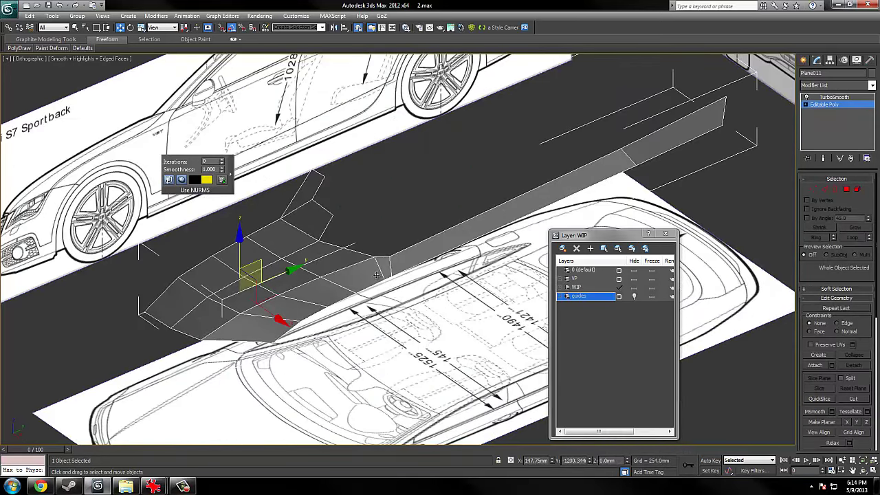
Open the saved scene 3.max without saving the changes to the current scene.
{"action": "left_click", "coordinate": [10, 9]}
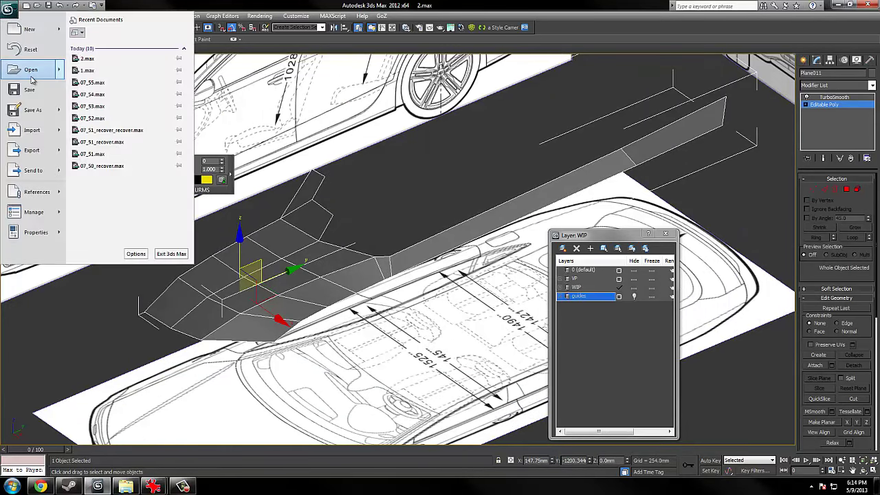
{"action": "left_click", "coordinate": [33, 81]}
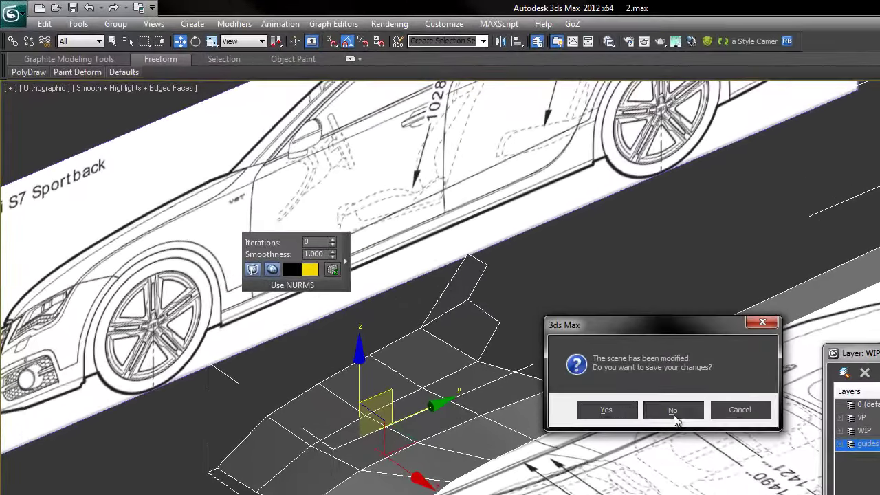
{"action": "left_click", "coordinate": [538, 328]}
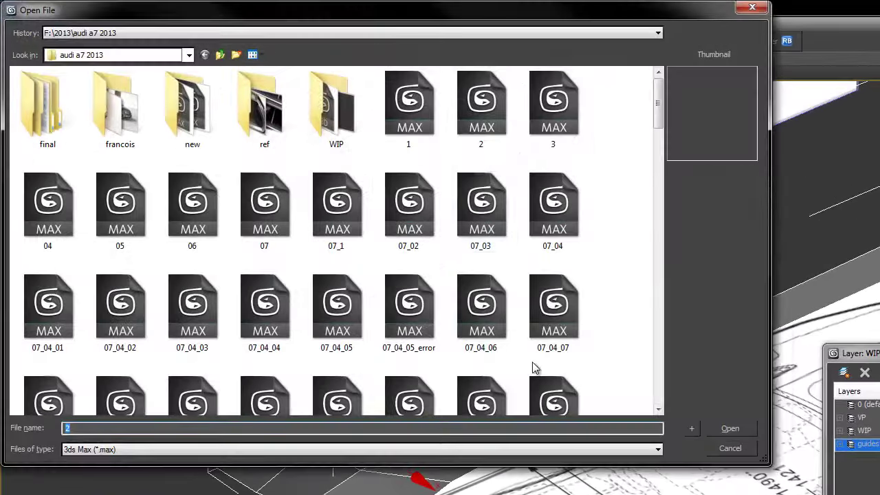
{"action": "left_click", "coordinate": [550, 134]}
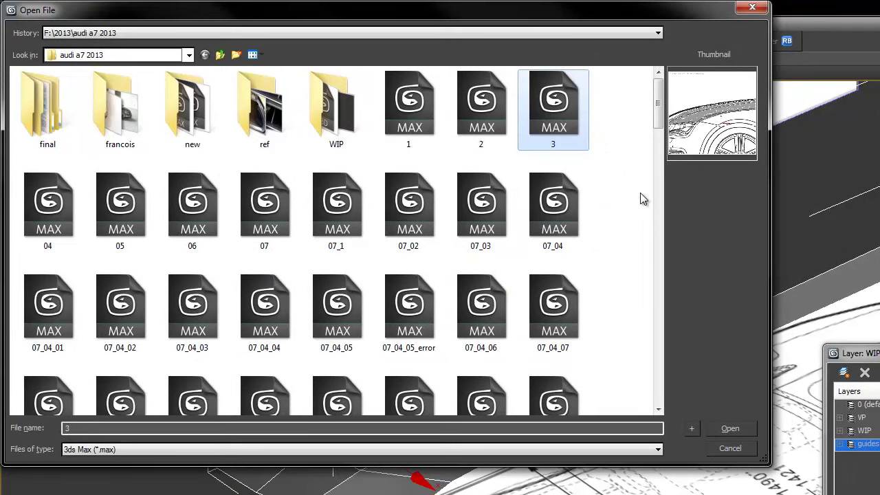
{"action": "double_click", "coordinate": [560, 117]}
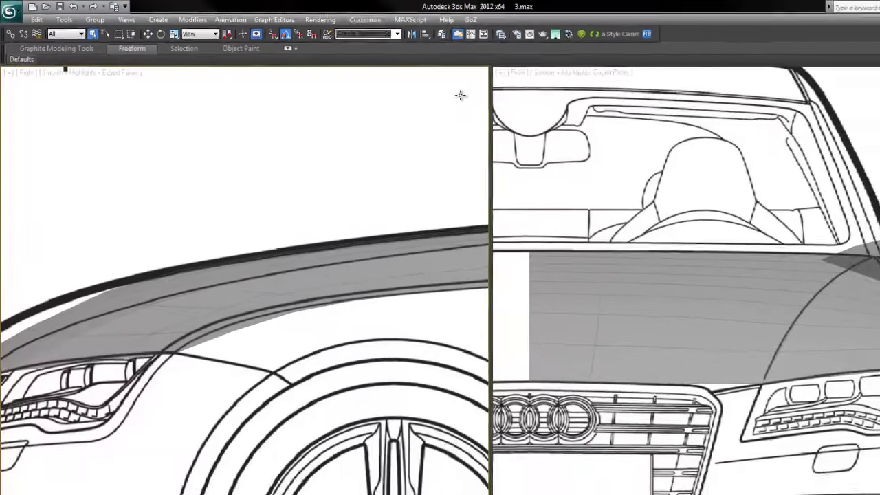
Select the hood mesh and unhide all objects, cancelling the prompt about unhiding the layers as well.
{"action": "scroll", "coordinate": [728, 273], "scroll_direction": "down", "scroll_amount": 3}
{"action": "middle_click_drag", "start_coordinate": [803, 252], "coordinate": [754, 277], "text": "alt"}
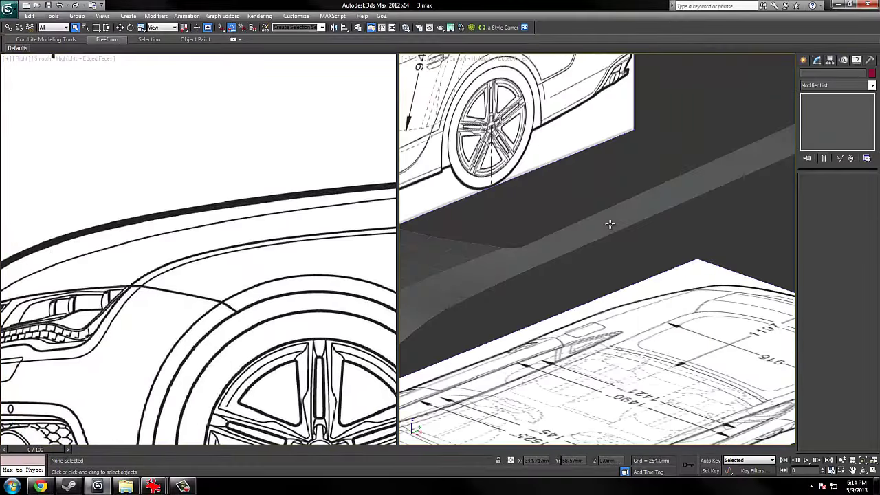
{"action": "left_click", "coordinate": [609, 225]}
{"action": "right_click", "coordinate": [610, 226]}
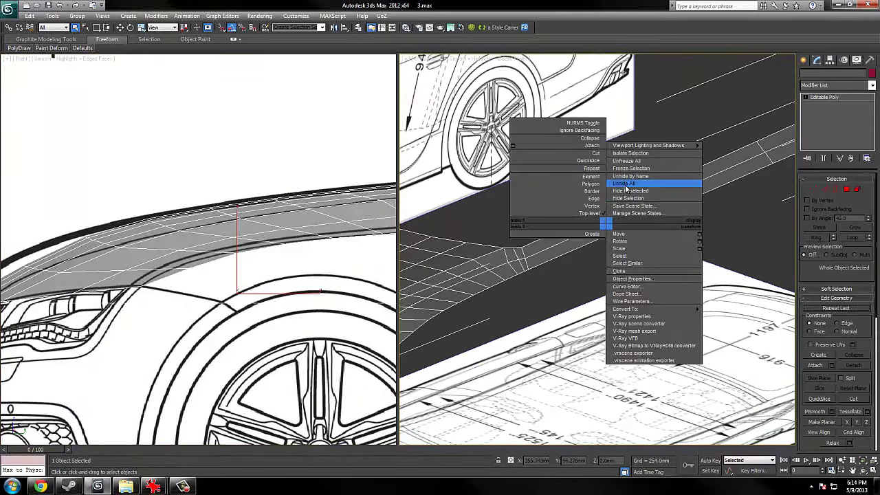
{"action": "left_click", "coordinate": [627, 187]}
{"action": "left_click", "coordinate": [480, 271]}
{"action": "right_click", "coordinate": [539, 236]}
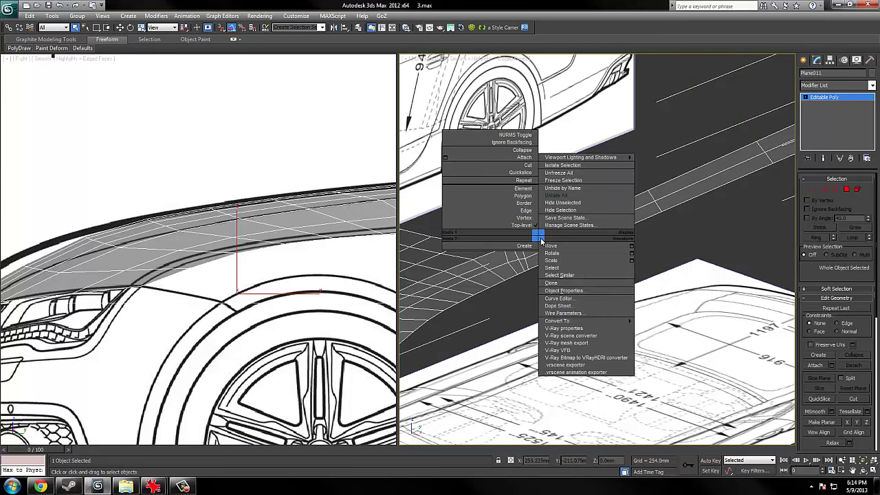
{"action": "left_click", "coordinate": [566, 202]}
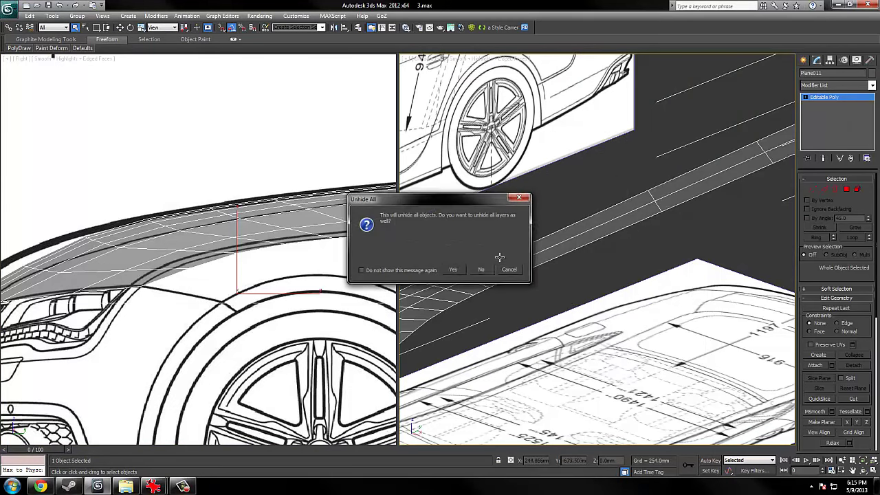
{"action": "left_click", "coordinate": [501, 270]}
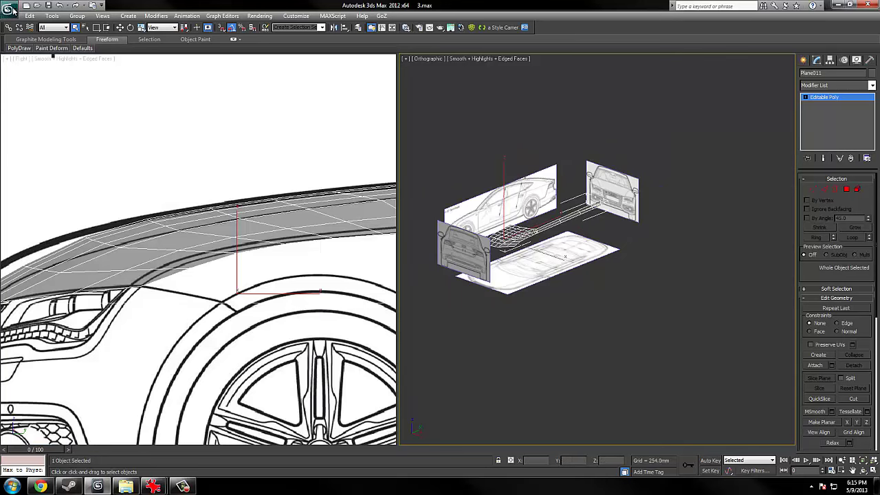
Open the saved scene 04.max without saving the current changes and continue loading despite the missing plugin.
{"action": "left_click", "coordinate": [7, 8]}
{"action": "left_click", "coordinate": [220, 161]}
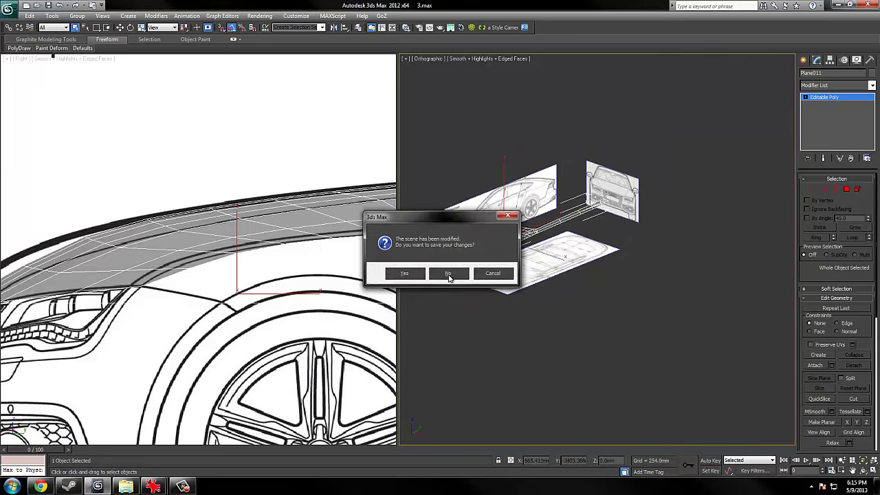
{"action": "left_click", "coordinate": [449, 273]}
{"action": "left_click", "coordinate": [33, 141]}
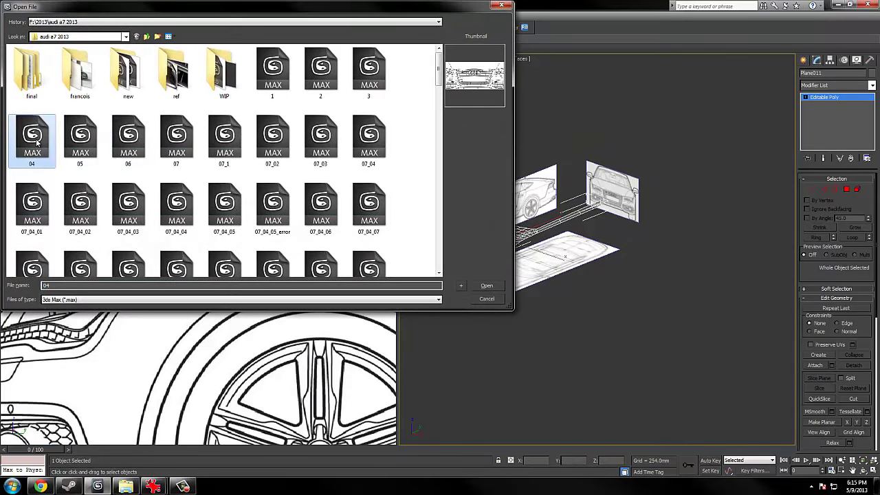
{"action": "double_click", "coordinate": [33, 141]}
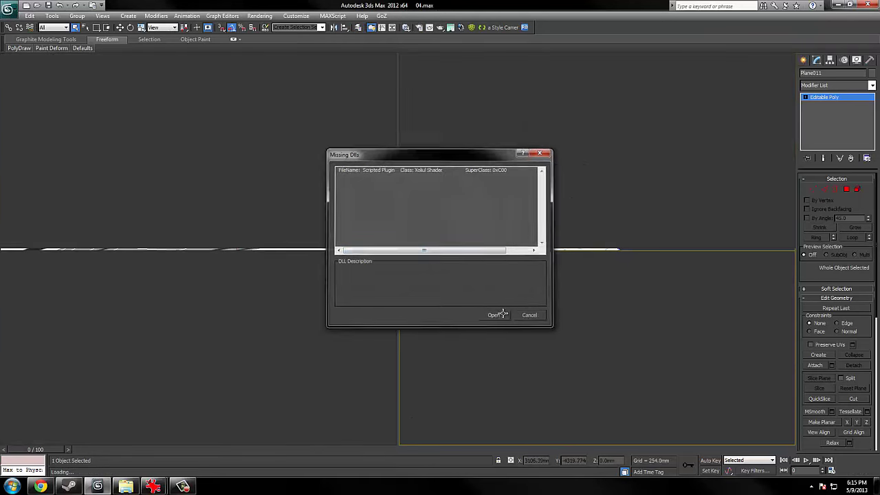
{"action": "left_click", "coordinate": [497, 315]}
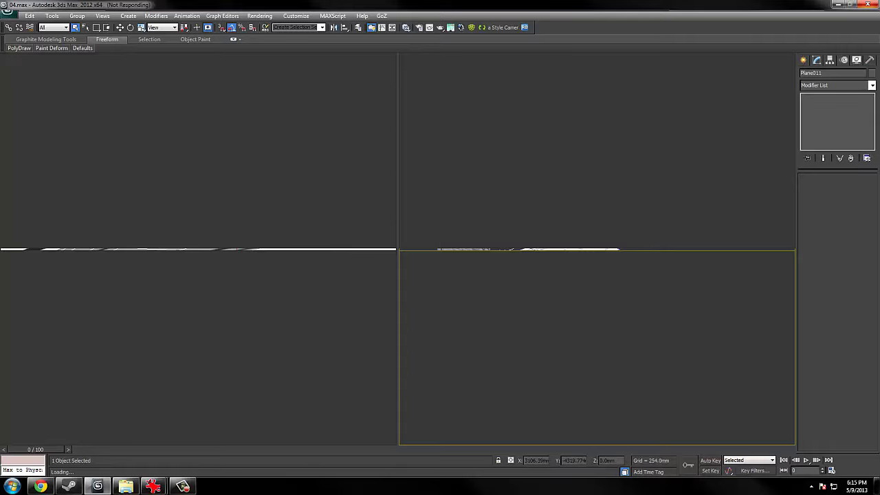
Examine the smoothed front body and door mesh against the blueprints, comparing wireframe, shaded and edged display.
{"action": "scroll", "coordinate": [381, 120], "scroll_direction": "up", "scroll_amount": 6}
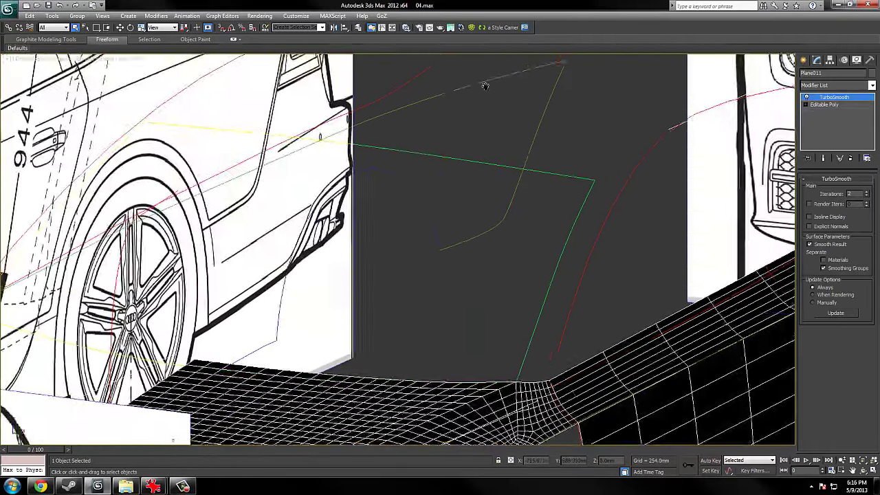
{"action": "key", "text": "F3"}
{"action": "mouse_move", "coordinate": [486, 86]}
{"action": "middle_mouse_down"}
{"action": "mouse_move", "coordinate": [462, 258]}
{"action": "mouse_move", "coordinate": [556, 197]}
{"action": "mouse_move", "coordinate": [526, 224]}
{"action": "middle_mouse_up"}
{"action": "key", "text": "F3"}
{"action": "key", "text": "F4"}
{"action": "scroll", "coordinate": [550, 201], "scroll_direction": "down", "scroll_amount": 3}
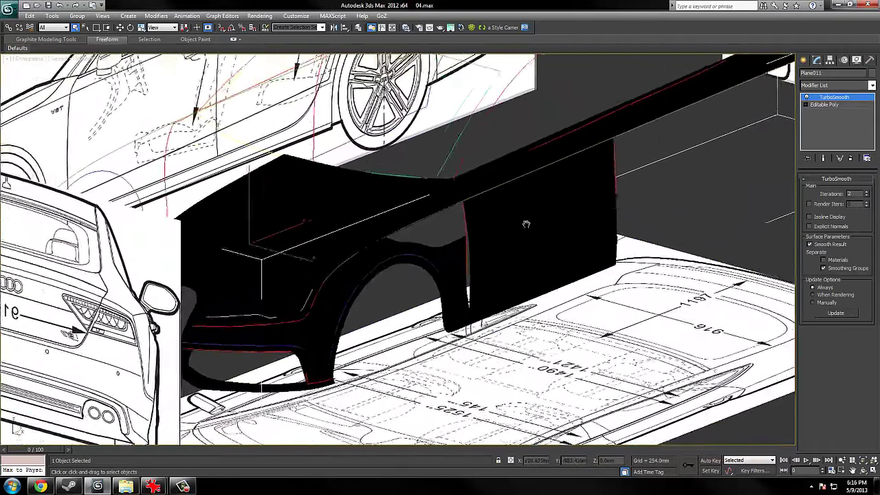
{"action": "scroll", "coordinate": [532, 213], "scroll_direction": "up", "scroll_amount": 3}
{"action": "scroll", "coordinate": [576, 199], "scroll_direction": "down", "scroll_amount": 3}
{"action": "scroll", "coordinate": [623, 186], "scroll_direction": "up", "scroll_amount": 5}
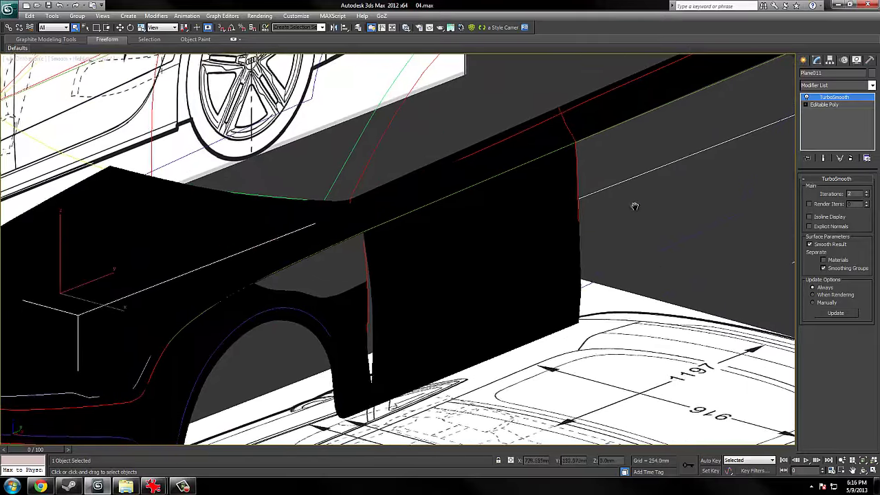
{"action": "middle_click_drag", "start_coordinate": [634, 207], "coordinate": [631, 206]}
{"action": "key", "text": "F3"}
{"action": "key", "text": "F4"}
{"action": "key", "text": "F3"}
{"action": "middle_click_drag", "start_coordinate": [491, 257], "coordinate": [514, 250]}
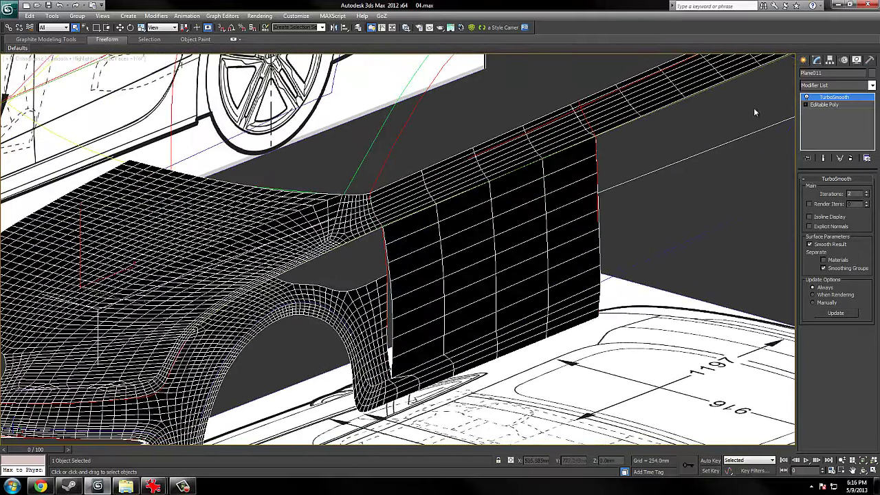
Create a Standard material, assign it to the selected body mesh and minimize the material editor.
{"action": "key", "text": "m"}
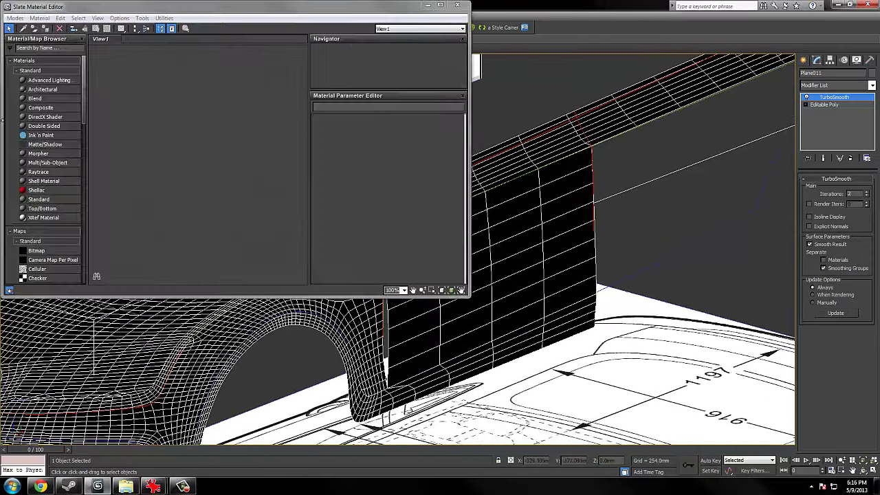
{"action": "double_click", "coordinate": [38, 200]}
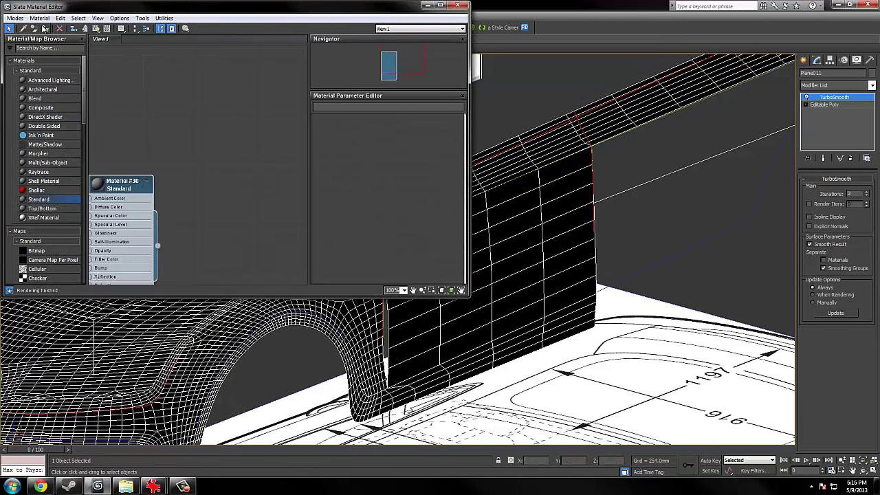
{"action": "left_click", "coordinate": [430, 6]}
{"action": "scroll", "coordinate": [660, 275], "scroll_direction": "down", "scroll_amount": 4}
{"action": "middle_click_drag", "start_coordinate": [667, 289], "coordinate": [657, 164]}
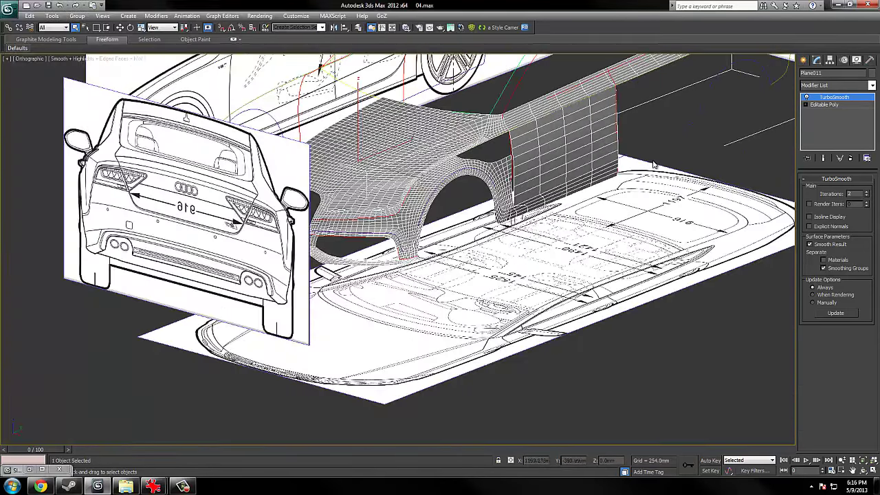
Deselect the body mesh to check its wireframe, then reselect it and display it shaded without edges.
{"action": "key", "text": "F3"}
{"action": "left_click", "coordinate": [646, 125]}
{"action": "right_click", "coordinate": [521, 242]}
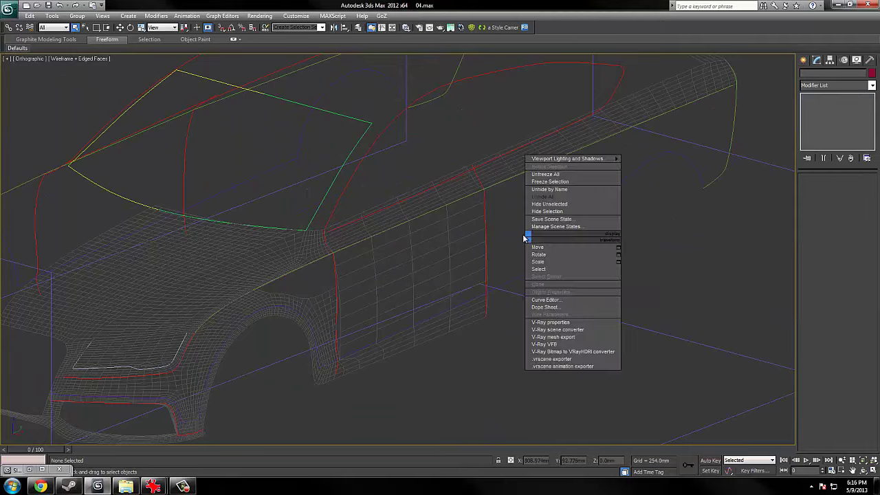
{"action": "left_click", "coordinate": [515, 224]}
{"action": "key", "text": "F3"}
{"action": "left_click", "coordinate": [456, 236]}
{"action": "key", "text": "F4"}
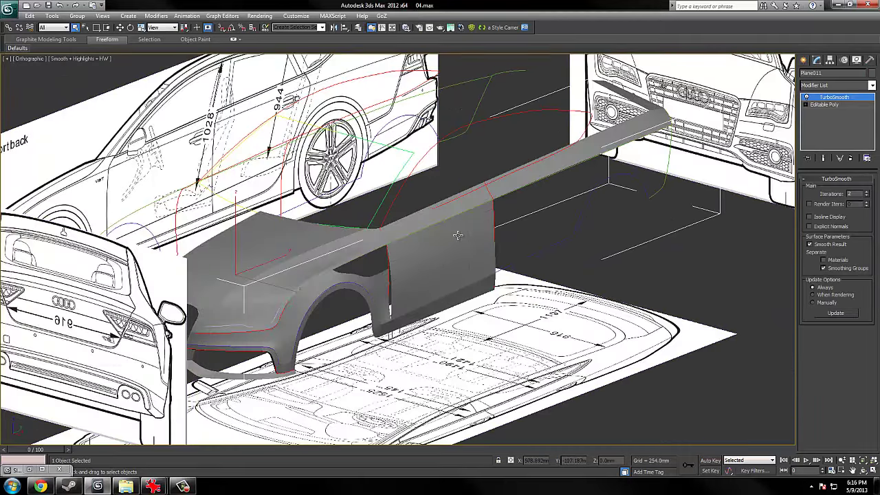
Switch the body mesh to its Editable Poly level and examine the unsmoothed edge flow around the fender and wheel arch.
{"action": "scroll", "coordinate": [459, 235], "scroll_direction": "up", "scroll_amount": 2}
{"action": "left_click", "coordinate": [831, 106]}
{"action": "middle_click_drag", "start_coordinate": [346, 270], "coordinate": [452, 242]}
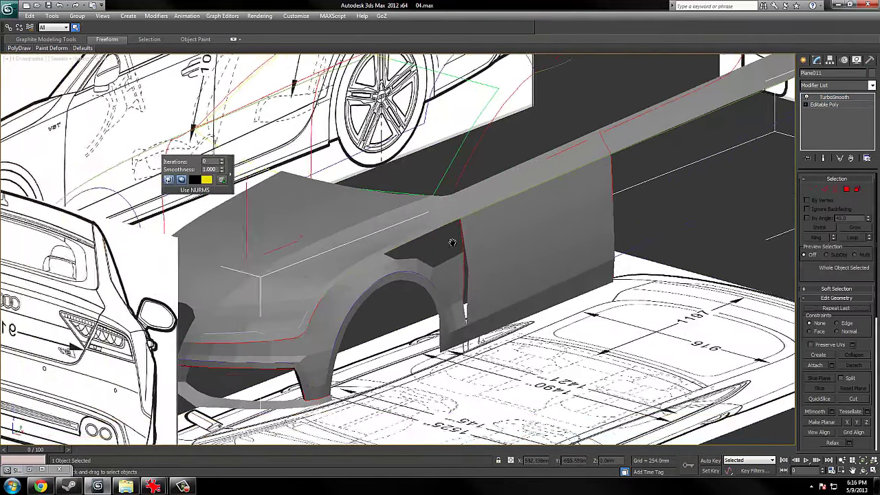
{"action": "scroll", "coordinate": [452, 241], "scroll_direction": "up", "scroll_amount": 2}
{"action": "key", "text": "F3"}
{"action": "key", "text": "F3"}
{"action": "scroll", "coordinate": [489, 269], "scroll_direction": "up", "scroll_amount": 2}
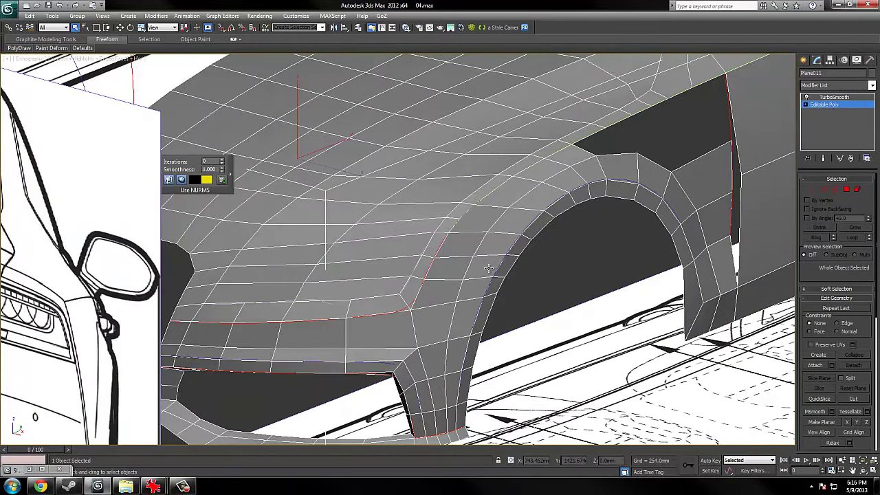
{"action": "middle_click_drag", "start_coordinate": [491, 280], "coordinate": [472, 325]}
{"action": "scroll", "coordinate": [472, 325], "scroll_direction": "down", "scroll_amount": 2}
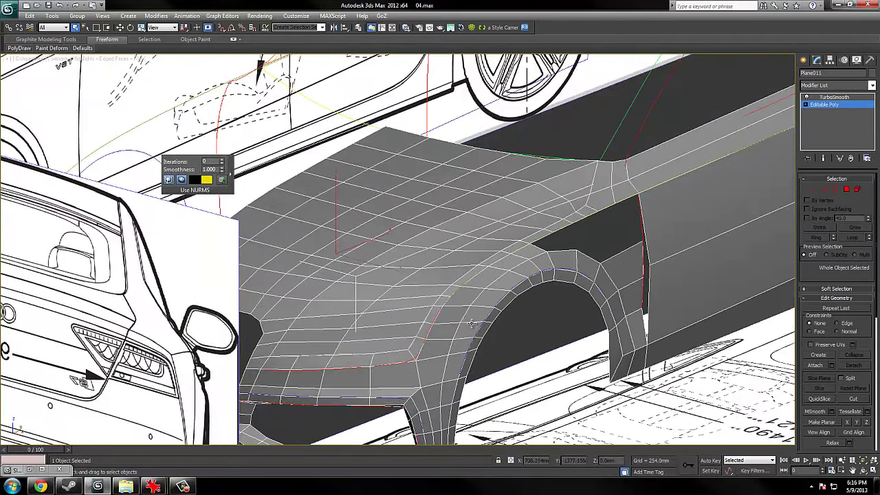
{"action": "scroll", "coordinate": [472, 324], "scroll_direction": "up", "scroll_amount": 1}
{"action": "middle_click_drag", "start_coordinate": [519, 279], "coordinate": [491, 315]}
{"action": "scroll", "coordinate": [490, 315], "scroll_direction": "down", "scroll_amount": 1}
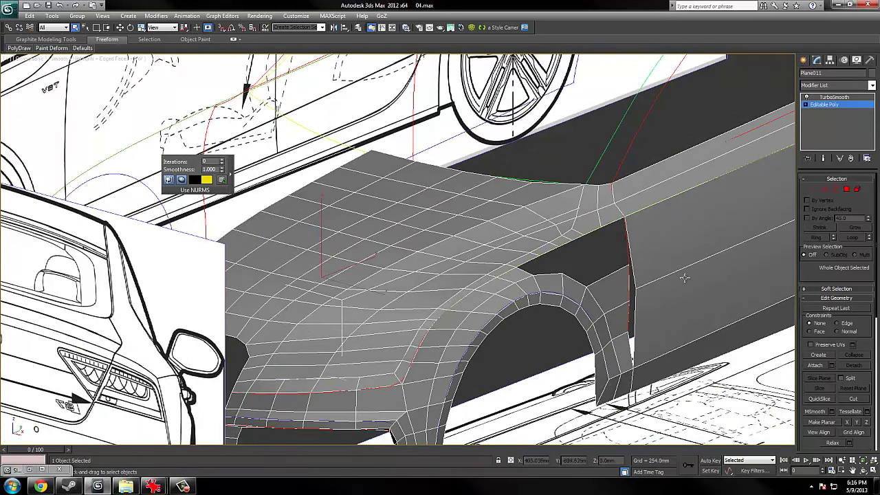
Compare the smooth shaded surface of the fender and wheel arch with its edged and wireframe display.
{"action": "scroll", "coordinate": [667, 276], "scroll_direction": "down", "scroll_amount": 1}
{"action": "middle_click_drag", "start_coordinate": [577, 377], "coordinate": [542, 372]}
{"action": "scroll", "coordinate": [652, 344], "scroll_direction": "up", "scroll_amount": 1}
{"action": "key", "text": "F2"}
{"action": "key", "text": "F3"}
{"action": "key", "text": "F3"}
{"action": "key", "text": "F4"}
{"action": "scroll", "coordinate": [541, 372], "scroll_direction": "up", "scroll_amount": 2}
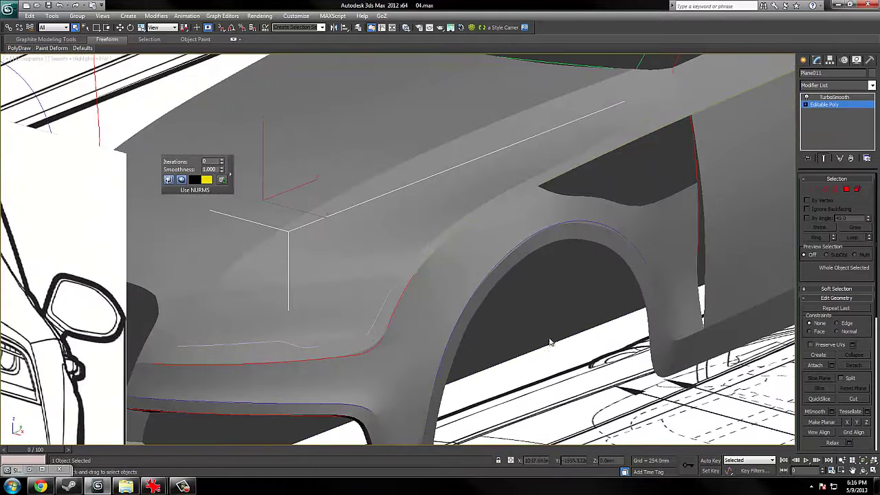
{"action": "key", "text": "F3"}
{"action": "key", "text": "F3"}
{"action": "key", "text": "F4"}
{"action": "scroll", "coordinate": [673, 224], "scroll_direction": "down", "scroll_amount": 1}
{"action": "middle_click_drag", "start_coordinate": [674, 223], "coordinate": [529, 270]}
{"action": "key", "text": "F3"}
{"action": "key", "text": "F3"}
{"action": "key", "text": "F4"}
{"action": "scroll", "coordinate": [528, 271], "scroll_direction": "up", "scroll_amount": 1}
{"action": "key", "text": "F4"}
Set the body mesh's TurboSmooth iterations to 1.
{"action": "left_click", "coordinate": [846, 98]}
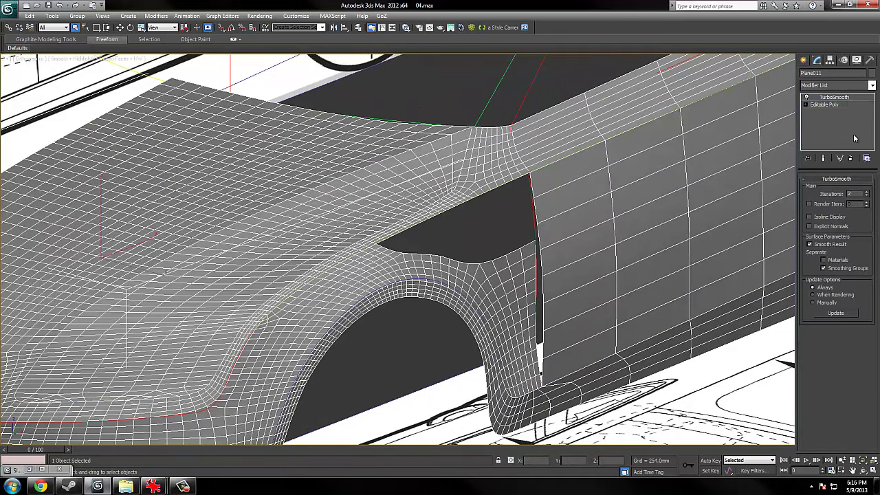
{"action": "left_click", "coordinate": [867, 197]}
{"action": "middle_click_drag", "start_coordinate": [605, 249], "coordinate": [626, 242]}
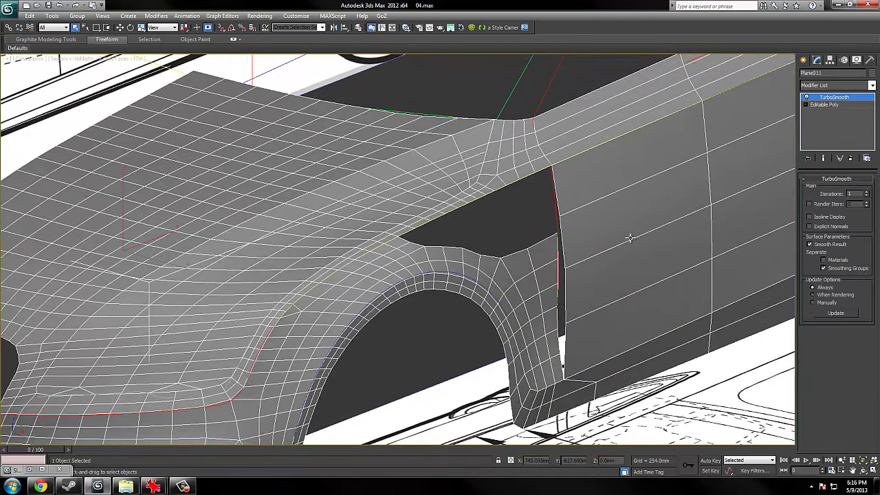
{"action": "scroll", "coordinate": [442, 138], "scroll_direction": "up", "scroll_amount": 2}
{"action": "mouse_move", "coordinate": [218, 295]}
{"action": "middle_mouse_down"}
{"action": "mouse_move", "coordinate": [441, 138]}
{"action": "mouse_move", "coordinate": [456, 192]}
{"action": "middle_mouse_up"}
Examine the smoothed edge flow along the headlight crease, wheel arch and hood with mesh edges shown and hidden.
{"action": "key", "text": "F3"}
{"action": "middle_click_drag", "start_coordinate": [510, 292], "coordinate": [505, 270]}
{"action": "key", "text": "F4"}
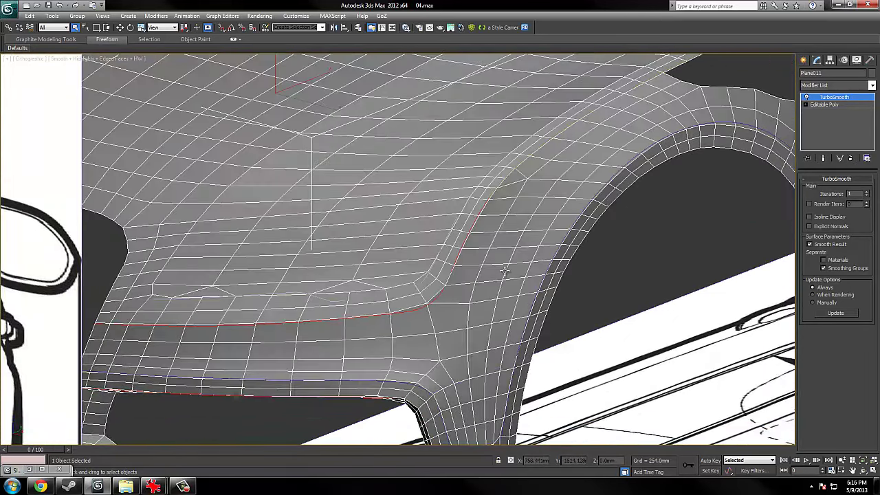
{"action": "key", "text": "F4"}
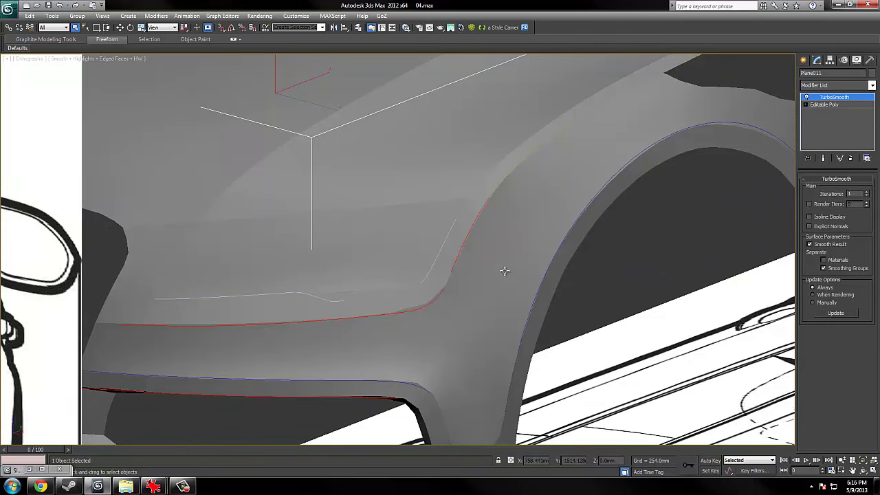
{"action": "key", "text": "F4"}
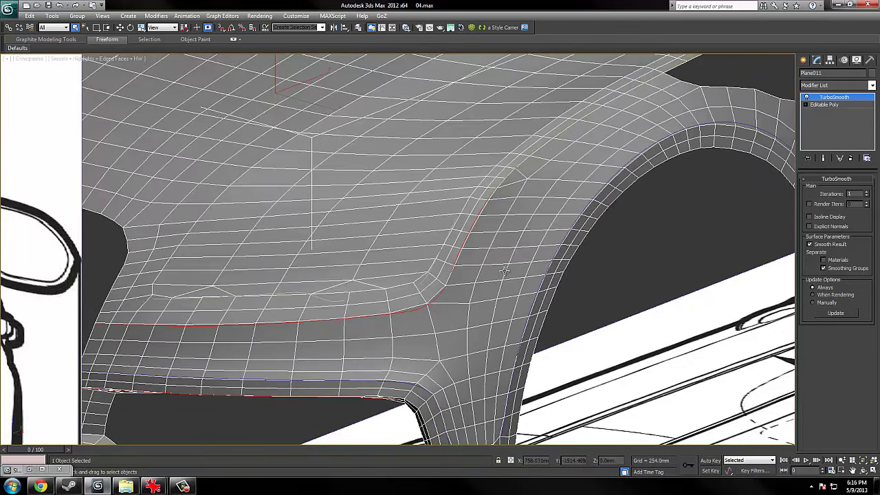
{"action": "middle_click_drag", "start_coordinate": [767, 117], "coordinate": [695, 290]}
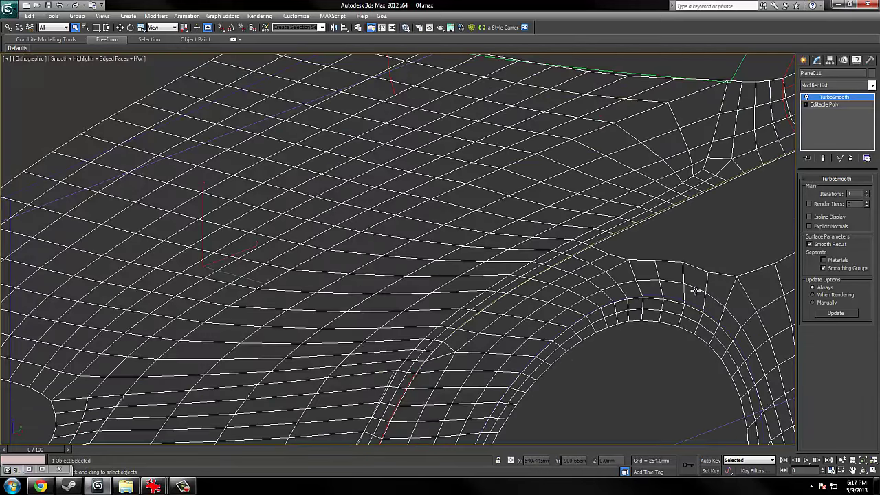
{"action": "key", "text": "F4"}
{"action": "key", "text": "F4"}
{"action": "scroll", "coordinate": [698, 286], "scroll_direction": "down", "scroll_amount": 3}
{"action": "scroll", "coordinate": [698, 287], "scroll_direction": "up", "scroll_amount": 2}
{"action": "middle_click_drag", "start_coordinate": [614, 301], "coordinate": [505, 306]}
Collapse the smoothed body mesh by converting it to an Editable Mesh and finally to an Editable Poly.
{"action": "right_click", "coordinate": [559, 255]}
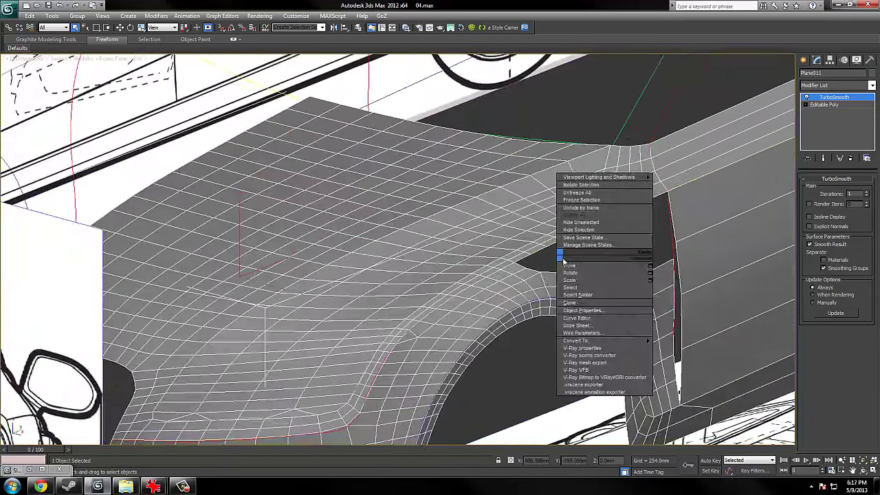
{"action": "mouse_move", "coordinate": [620, 341]}
{"action": "left_click", "coordinate": [677, 341]}
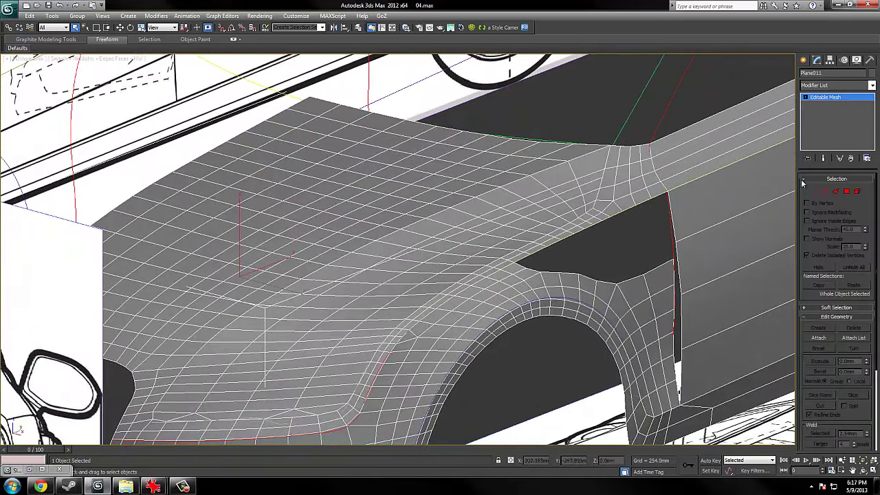
{"action": "right_click", "coordinate": [594, 249]}
{"action": "mouse_move", "coordinate": [671, 329]}
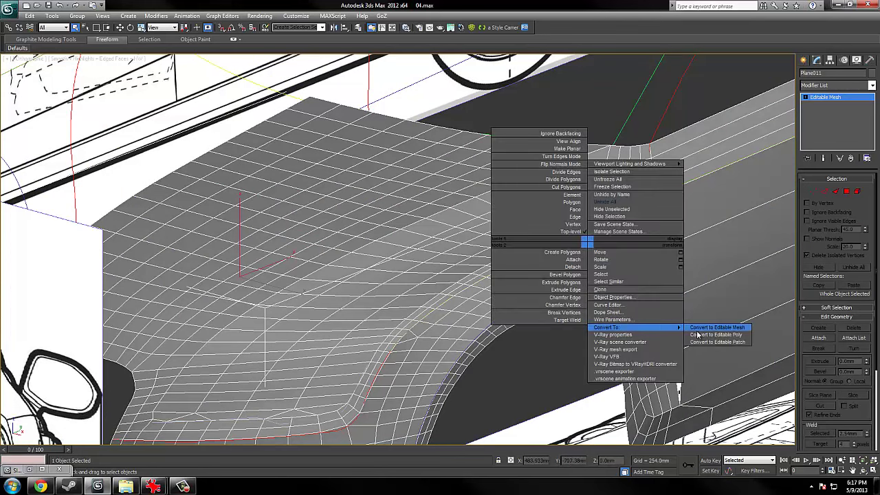
{"action": "left_click", "coordinate": [708, 335]}
Examine the collapsed mesh's edge flow and shading across the hood, headlight crease, bumper corner and front wheel arch.
{"action": "key", "text": "F4"}
{"action": "scroll", "coordinate": [602, 331], "scroll_direction": "down", "scroll_amount": 3}
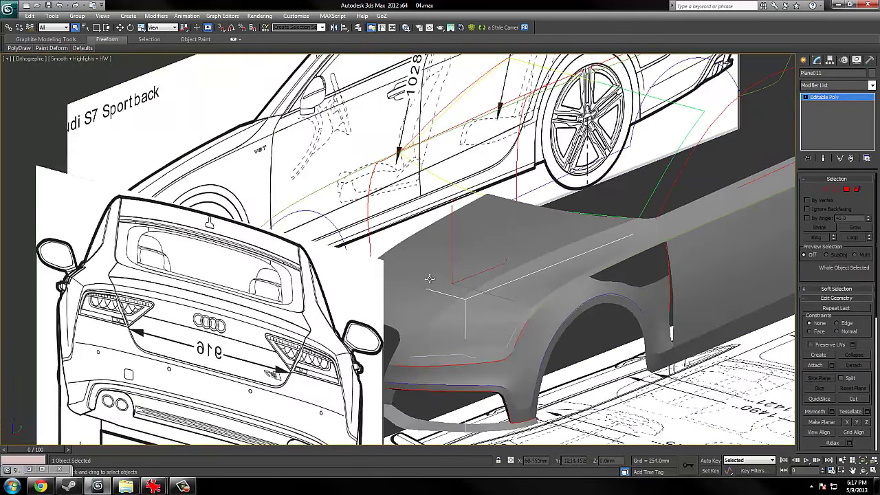
{"action": "scroll", "coordinate": [432, 280], "scroll_direction": "up", "scroll_amount": 3}
{"action": "key", "text": "F3"}
{"action": "scroll", "coordinate": [534, 236], "scroll_direction": "down", "scroll_amount": 1}
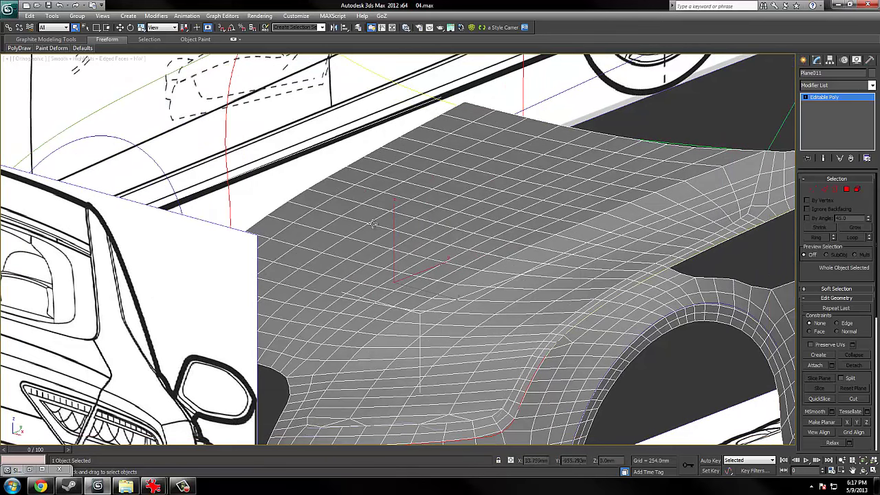
{"action": "middle_click_drag", "start_coordinate": [653, 294], "coordinate": [596, 295]}
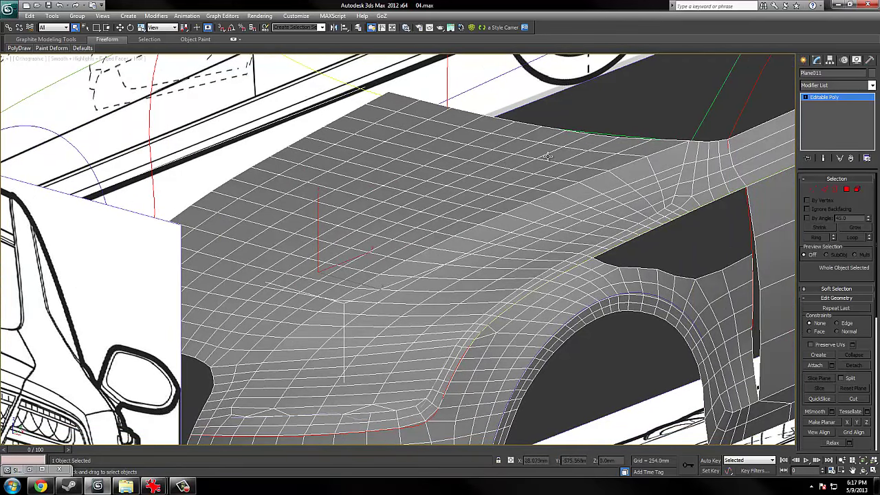
{"action": "middle_click_drag", "start_coordinate": [438, 428], "coordinate": [477, 292]}
{"action": "scroll", "coordinate": [476, 292], "scroll_direction": "up", "scroll_amount": 2}
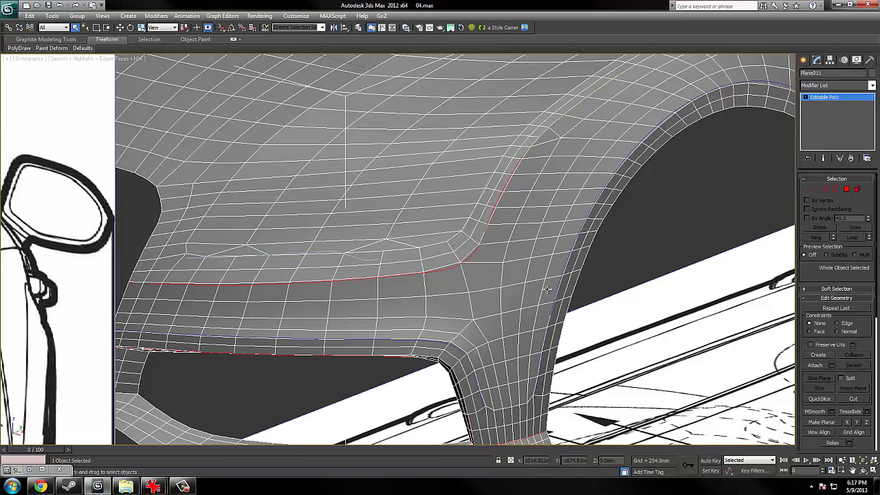
{"action": "middle_click_drag", "start_coordinate": [658, 156], "coordinate": [649, 225]}
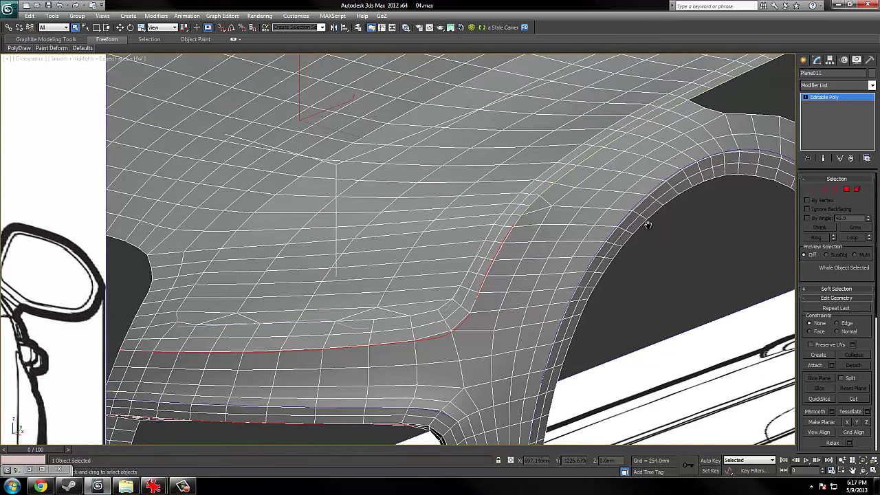
{"action": "scroll", "coordinate": [650, 232], "scroll_direction": "down", "scroll_amount": 5}
{"action": "scroll", "coordinate": [603, 255], "scroll_direction": "up", "scroll_amount": 10}
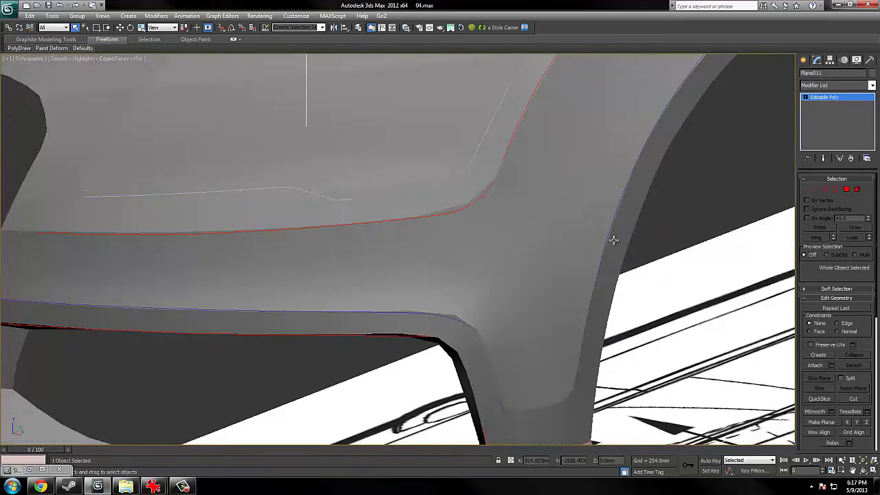
{"action": "scroll", "coordinate": [616, 240], "scroll_direction": "down", "scroll_amount": 5}
{"action": "scroll", "coordinate": [596, 274], "scroll_direction": "up", "scroll_amount": 3}
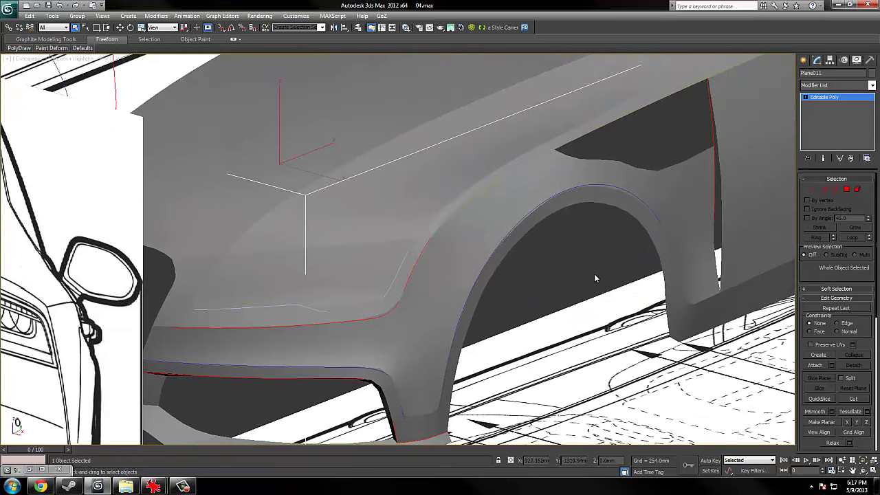
Inspect the door panel and the shoulder strip running to the rear against the guide splines and blueprints.
{"action": "middle_click_drag", "start_coordinate": [736, 196], "coordinate": [548, 265]}
{"action": "key", "text": "F3"}
{"action": "key", "text": "F3"}
{"action": "key", "text": "F4"}
{"action": "key", "text": "F4"}
{"action": "key", "text": "F3"}
{"action": "middle_click_drag", "start_coordinate": [666, 170], "coordinate": [486, 276]}
{"action": "key", "text": "F3"}
{"action": "scroll", "coordinate": [485, 276], "scroll_direction": "down", "scroll_amount": 5}
{"action": "scroll", "coordinate": [485, 276], "scroll_direction": "up", "scroll_amount": 3}
{"action": "scroll", "coordinate": [670, 295], "scroll_direction": "up", "scroll_amount": 2}
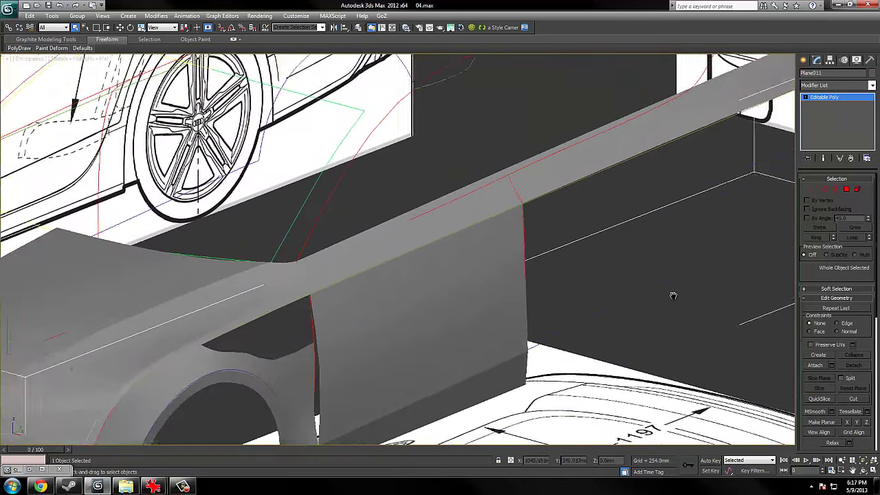
{"action": "scroll", "coordinate": [682, 268], "scroll_direction": "down", "scroll_amount": 4}
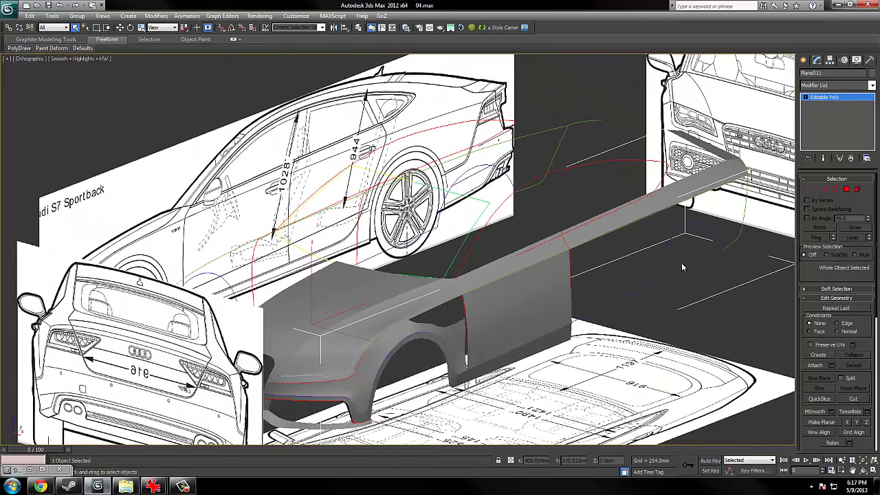
{"action": "scroll", "coordinate": [682, 261], "scroll_direction": "up", "scroll_amount": 2}
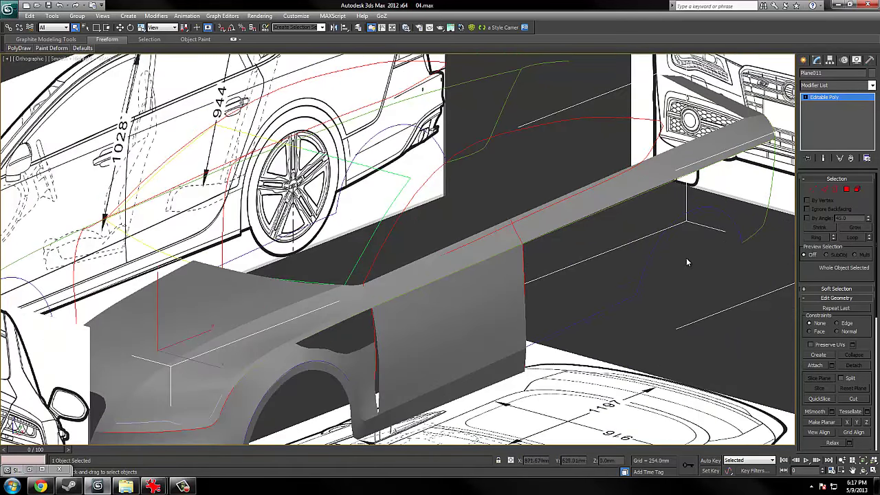
{"action": "middle_click_drag", "start_coordinate": [639, 322], "coordinate": [594, 331]}
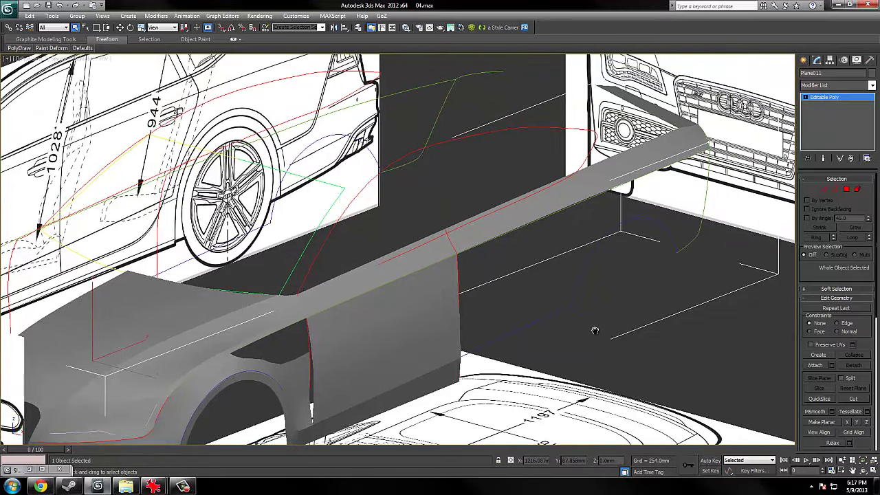
{"action": "scroll", "coordinate": [595, 331], "scroll_direction": "up", "scroll_amount": 2}
{"action": "middle_click_drag", "start_coordinate": [560, 288], "coordinate": [558, 373]}
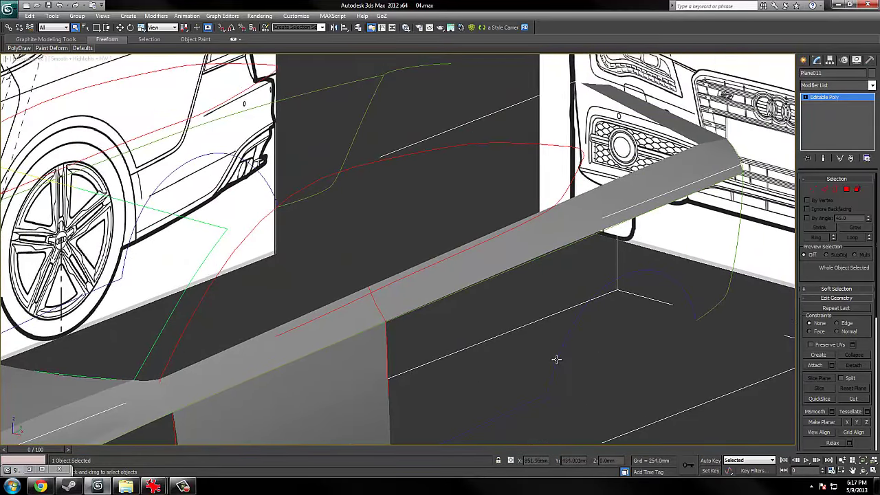
Select the rear wheel arch guide spline and check its placement against the blueprints in perspective-like and top views.
{"action": "left_click", "coordinate": [558, 359]}
{"action": "scroll", "coordinate": [558, 359], "scroll_direction": "down", "scroll_amount": 3}
{"action": "scroll", "coordinate": [557, 360], "scroll_direction": "up", "scroll_amount": 3}
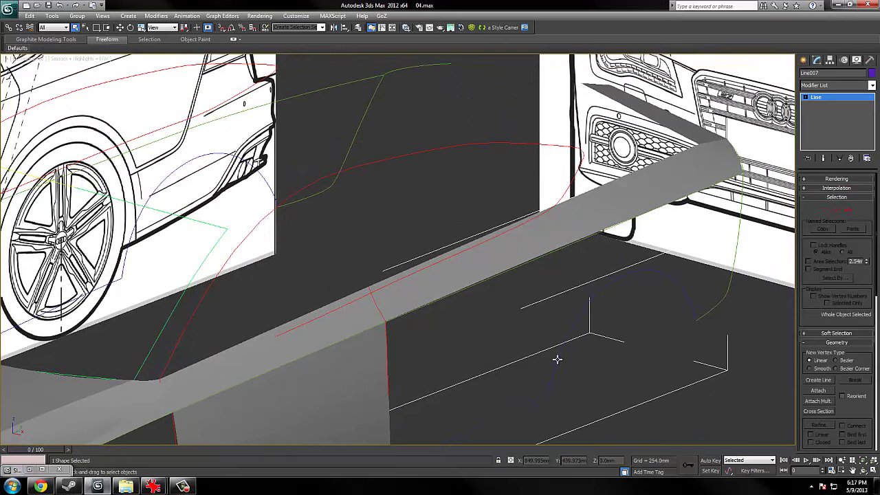
{"action": "scroll", "coordinate": [557, 356], "scroll_direction": "down", "scroll_amount": 4}
{"action": "scroll", "coordinate": [560, 351], "scroll_direction": "up", "scroll_amount": 1}
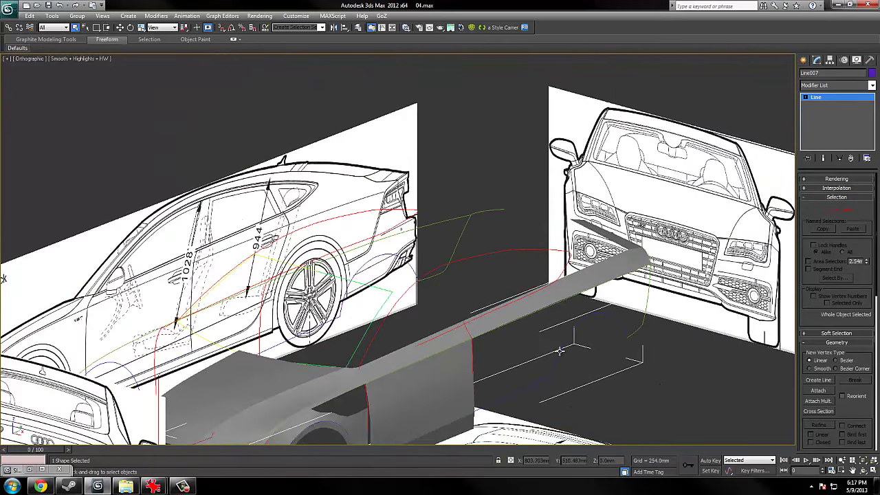
{"action": "middle_click_drag", "start_coordinate": [561, 351], "coordinate": [580, 345]}
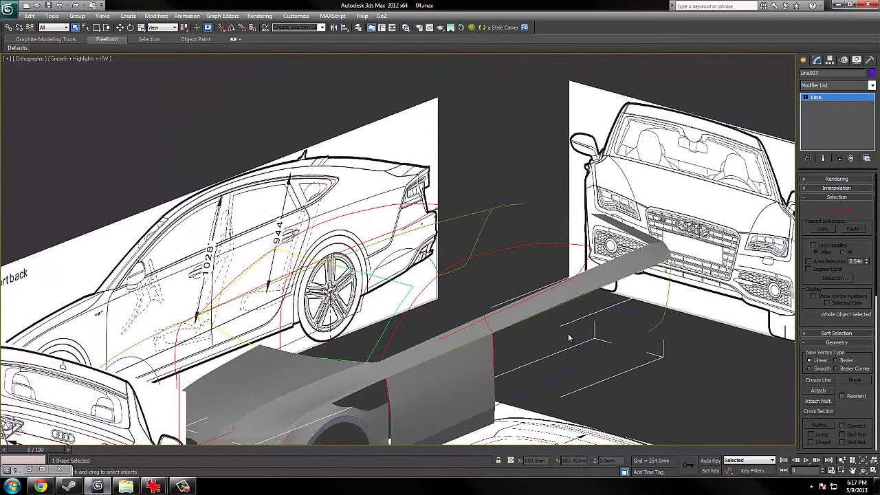
{"action": "key", "text": "t"}
{"action": "scroll", "coordinate": [564, 338], "scroll_direction": "up", "scroll_amount": 6}
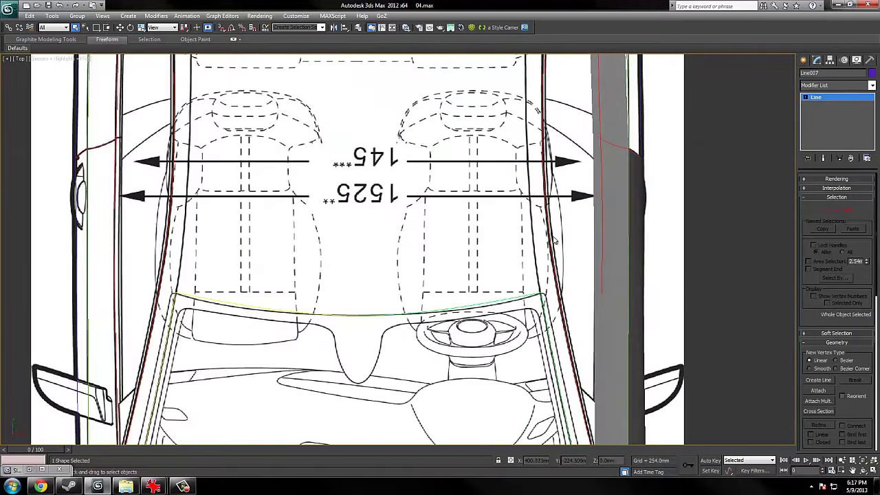
{"action": "scroll", "coordinate": [566, 334], "scroll_direction": "down", "scroll_amount": 4}
{"action": "middle_click_drag", "start_coordinate": [567, 336], "coordinate": [533, 298], "text": "alt"}
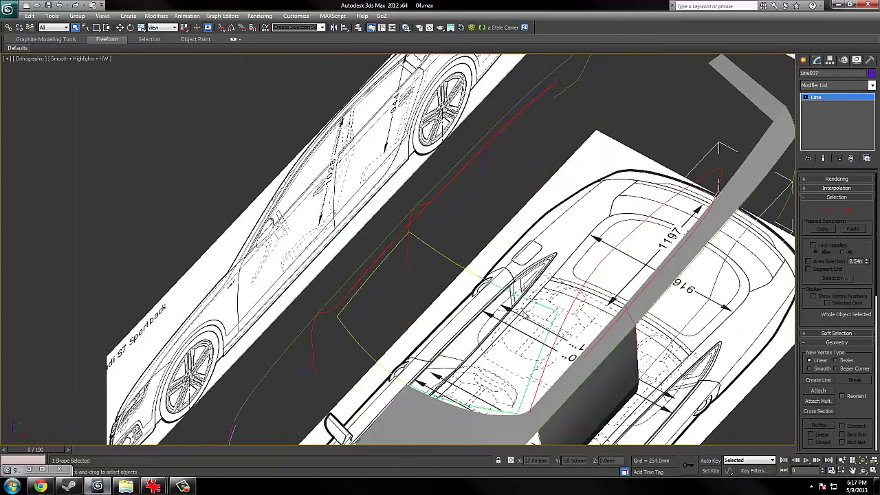
Switch to the project's file folder and open the reference photo Audi-S7_Sportback_2013_1600x1200_wallpaper_13 from the ref folder.
{"action": "left_click", "coordinate": [126, 486]}
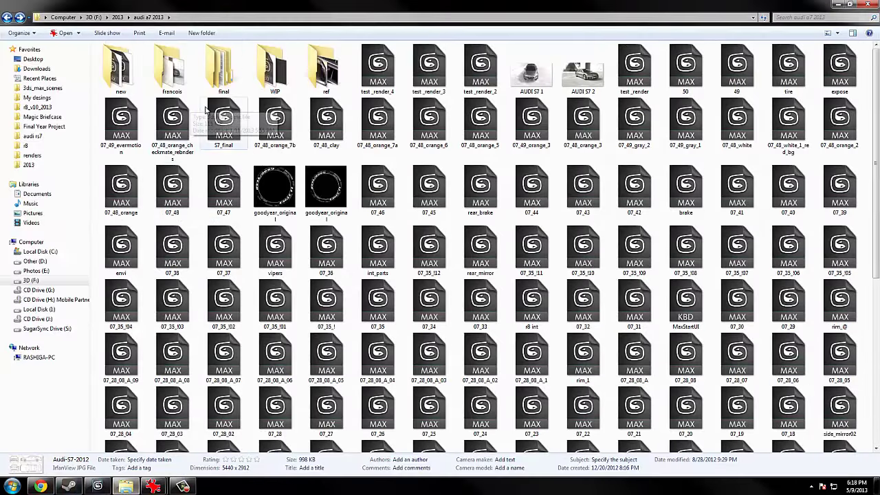
{"action": "double_click", "coordinate": [323, 77]}
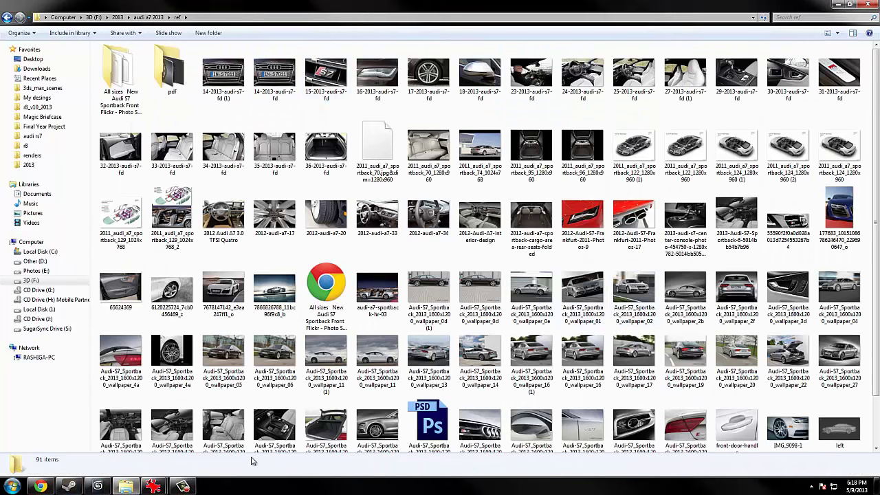
{"action": "left_click", "coordinate": [447, 363]}
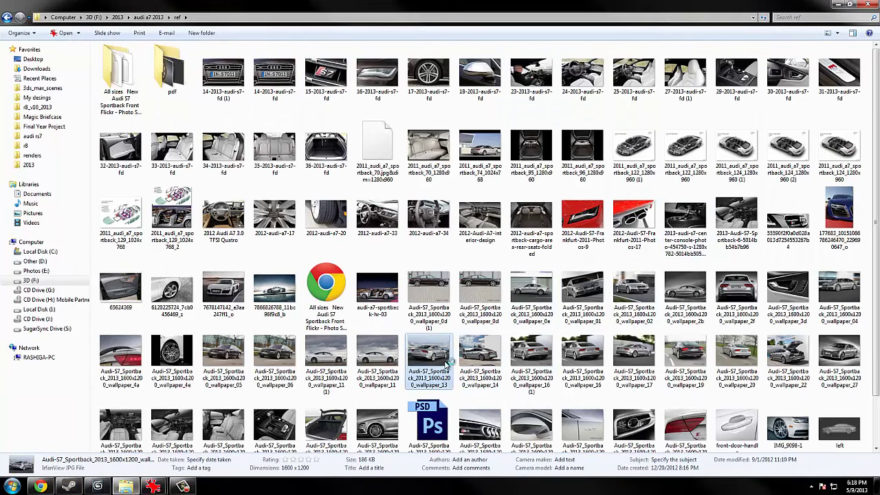
{"action": "double_click", "coordinate": [447, 363]}
Enlarge the reference photo and study the rear fender, doors, window line and side sill before minimizing it.
{"action": "left_click_drag", "start_coordinate": [698, 236], "coordinate": [379, 431]}
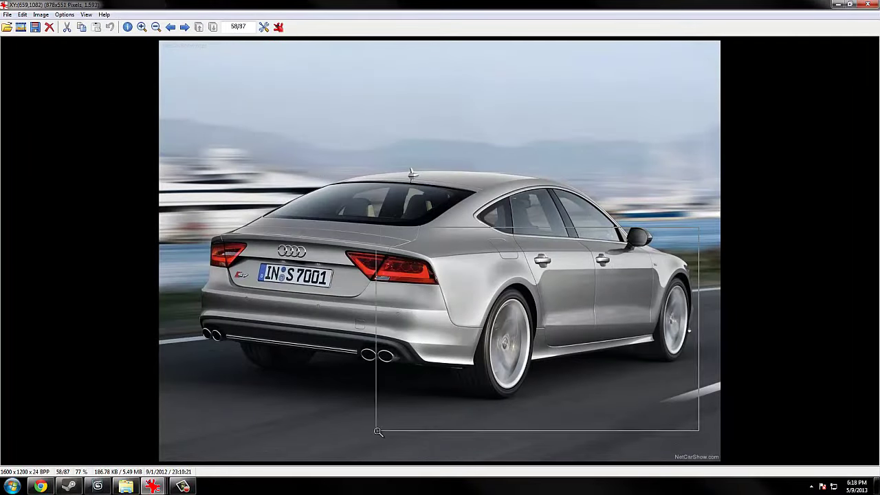
{"action": "left_click", "coordinate": [622, 282]}
{"action": "right_click_drag", "start_coordinate": [622, 281], "coordinate": [530, 388]}
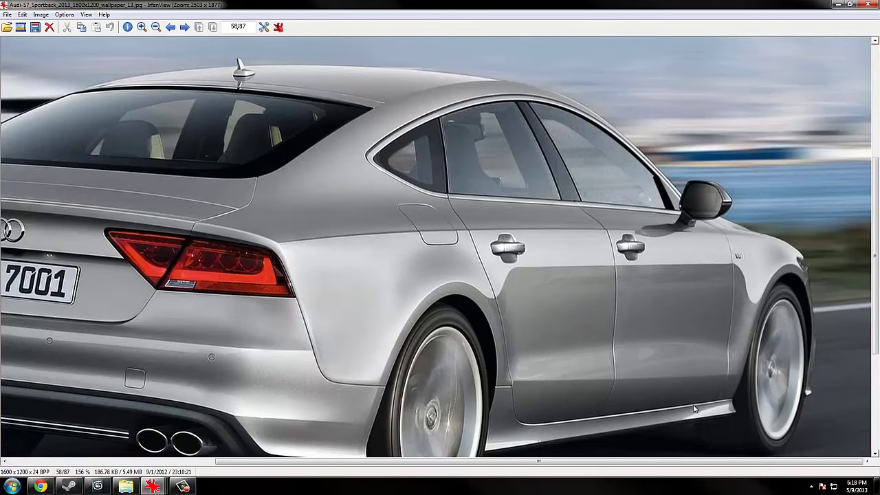
{"action": "right_click_drag", "start_coordinate": [480, 396], "coordinate": [502, 306]}
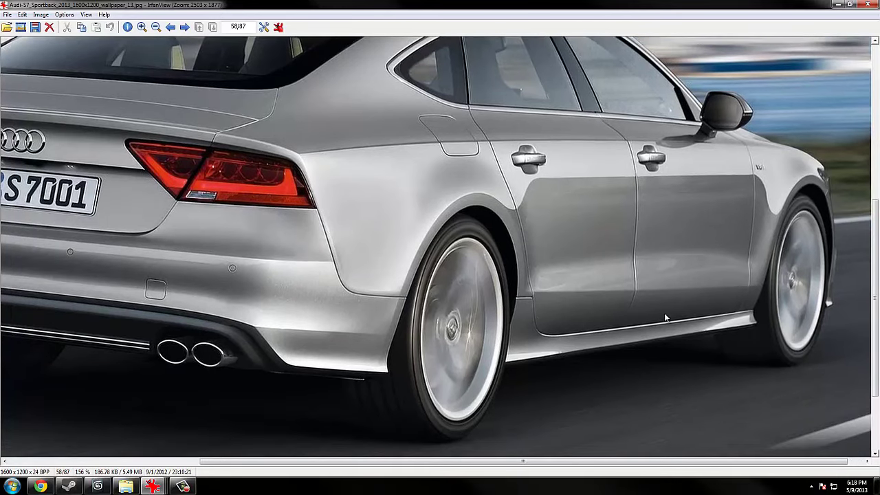
{"action": "scroll", "coordinate": [605, 234], "scroll_direction": "up", "scroll_amount": 3}
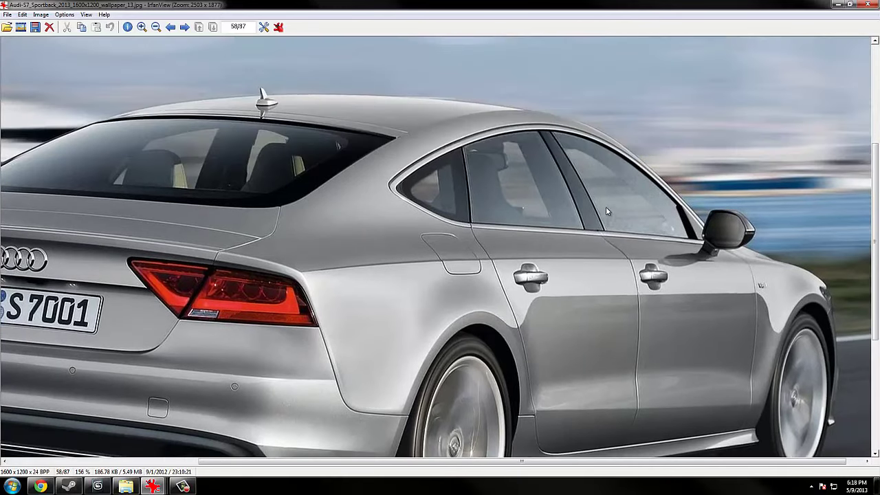
{"action": "right_click_drag", "start_coordinate": [486, 400], "coordinate": [627, 320]}
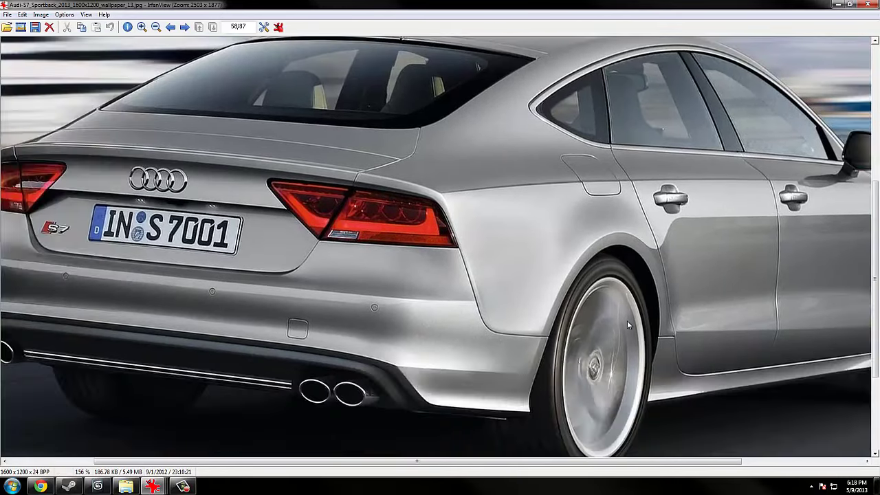
{"action": "right_click_drag", "start_coordinate": [538, 326], "coordinate": [666, 270]}
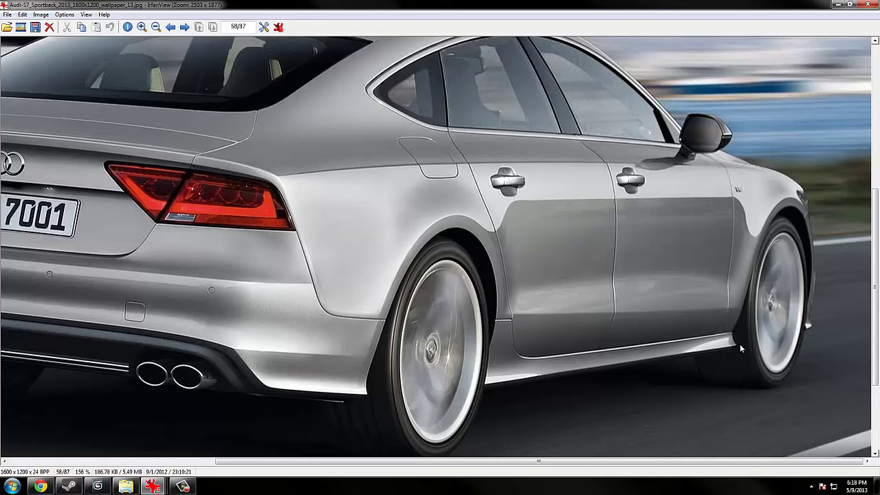
{"action": "left_click", "coordinate": [838, 5]}
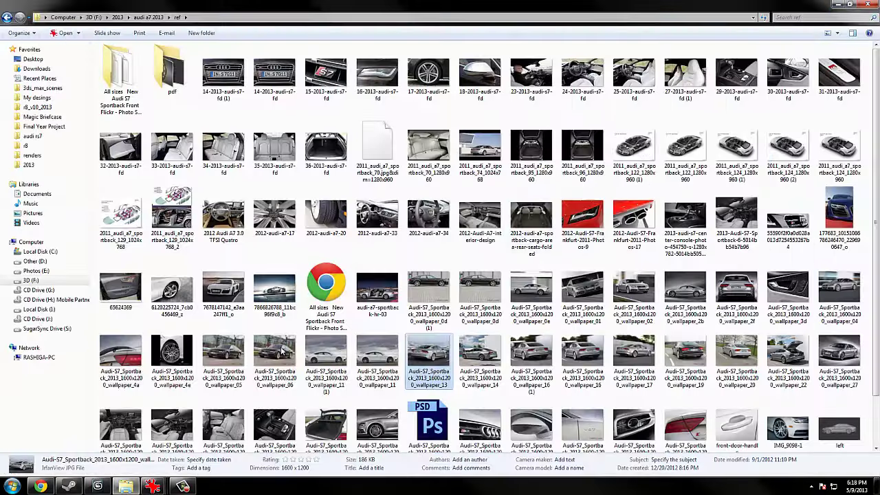
Switch back to 3ds Max and examine the rear wheel arch spline beside the door in shaded and wireframe display.
{"action": "left_click", "coordinate": [95, 483]}
{"action": "middle_click_drag", "start_coordinate": [435, 264], "coordinate": [560, 296], "text": "alt"}
{"action": "scroll", "coordinate": [560, 296], "scroll_direction": "up", "scroll_amount": 3}
{"action": "middle_click_drag", "start_coordinate": [660, 330], "coordinate": [537, 273]}
{"action": "key", "text": "F3"}
{"action": "key", "text": "F3"}
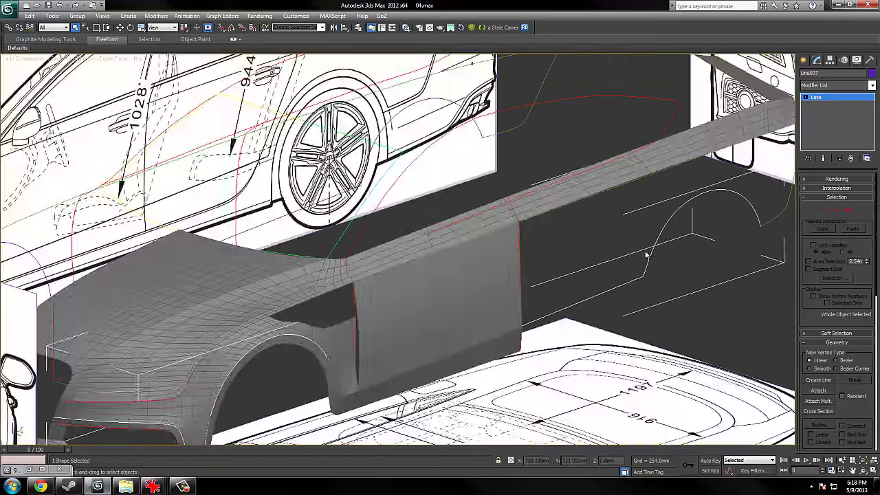
{"action": "middle_click_drag", "start_coordinate": [736, 254], "coordinate": [596, 289]}
{"action": "key", "text": "F3"}
{"action": "key", "text": "F3"}
Clear the selection and examine the window, windshield and rear guide splines in shaded and wireframe display.
{"action": "left_click", "coordinate": [506, 342]}
{"action": "key", "text": "F3"}
{"action": "mouse_move", "coordinate": [689, 249]}
{"action": "middle_mouse_down"}
{"action": "mouse_move", "coordinate": [746, 198]}
{"action": "mouse_move", "coordinate": [630, 305]}
{"action": "mouse_move", "coordinate": [660, 320]}
{"action": "middle_mouse_up"}
{"action": "key", "text": "F3"}
{"action": "scroll", "coordinate": [632, 300], "scroll_direction": "down", "scroll_amount": 3}
{"action": "middle_click_drag", "start_coordinate": [639, 232], "coordinate": [615, 236]}
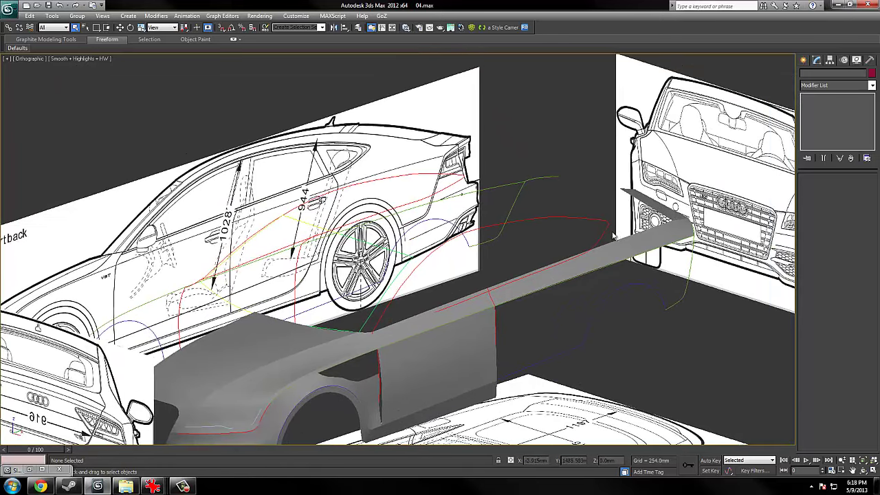
{"action": "right_click", "coordinate": [582, 233]}
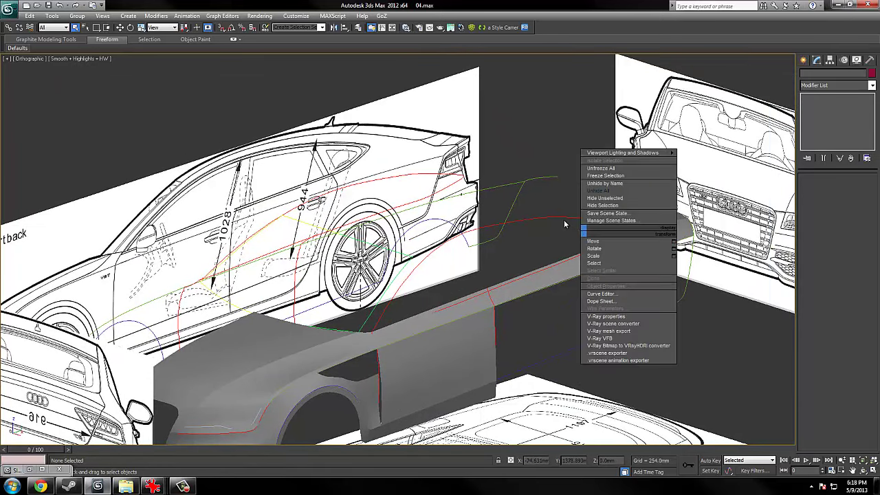
{"action": "left_click", "coordinate": [564, 220]}
{"action": "middle_click_drag", "start_coordinate": [540, 251], "coordinate": [582, 190]}
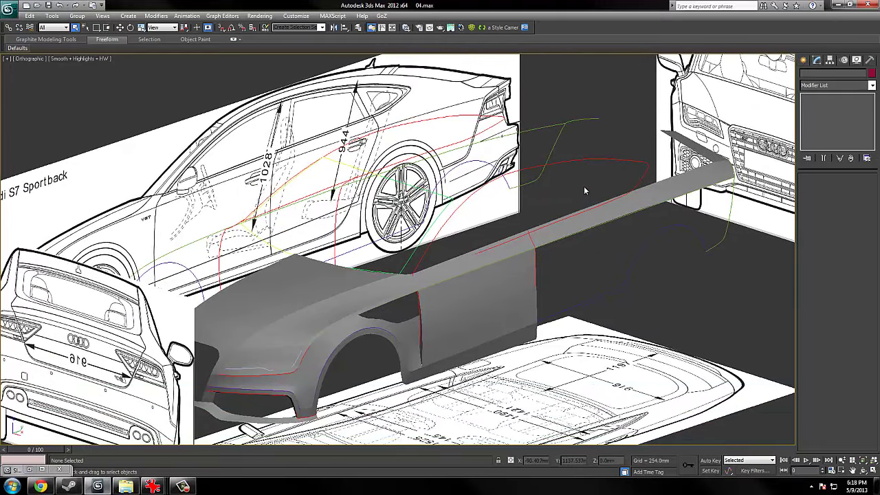
{"action": "scroll", "coordinate": [582, 187], "scroll_direction": "up", "scroll_amount": 5}
{"action": "key", "text": "F3"}
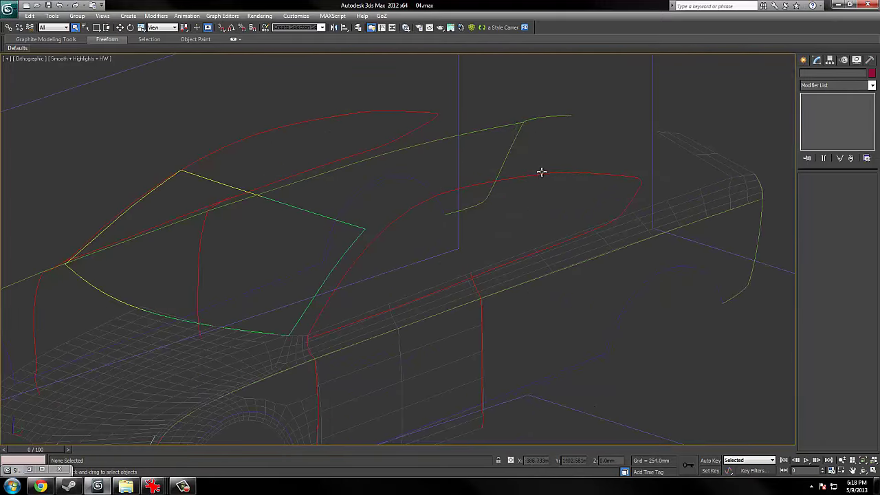
Select the side window spline and examine it against the blueprints and front body in shaded and wireframe display.
{"action": "left_click", "coordinate": [541, 173]}
{"action": "key", "text": "F3"}
{"action": "scroll", "coordinate": [565, 199], "scroll_direction": "down", "scroll_amount": 5}
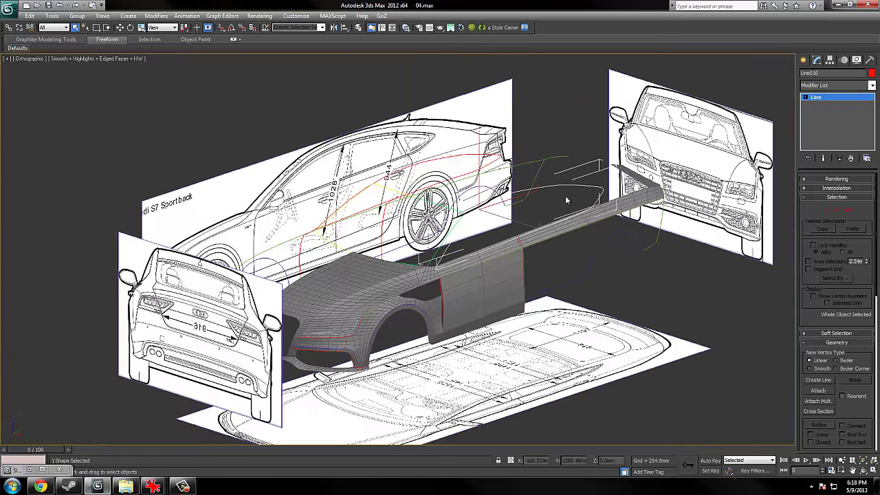
{"action": "left_click", "coordinate": [7, 7]}
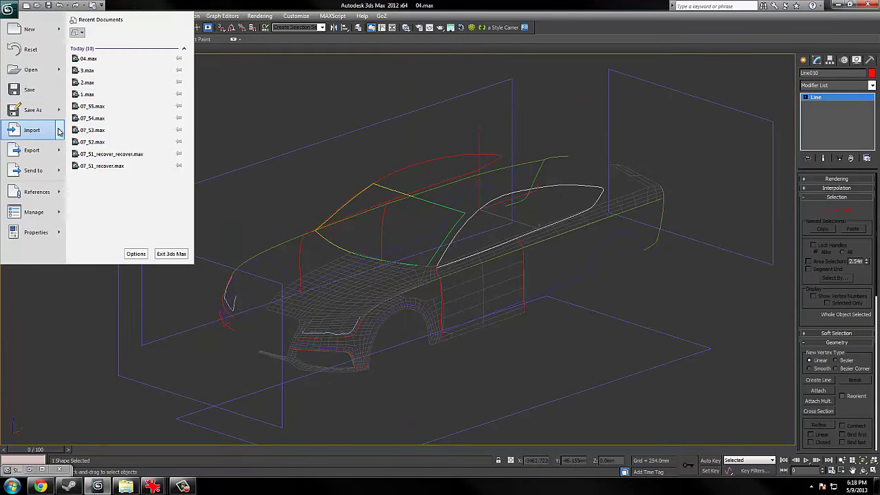
{"action": "mouse_move", "coordinate": [59, 132]}
{"action": "left_click", "coordinate": [321, 118]}
{"action": "scroll", "coordinate": [321, 117], "scroll_direction": "up", "scroll_amount": 5}
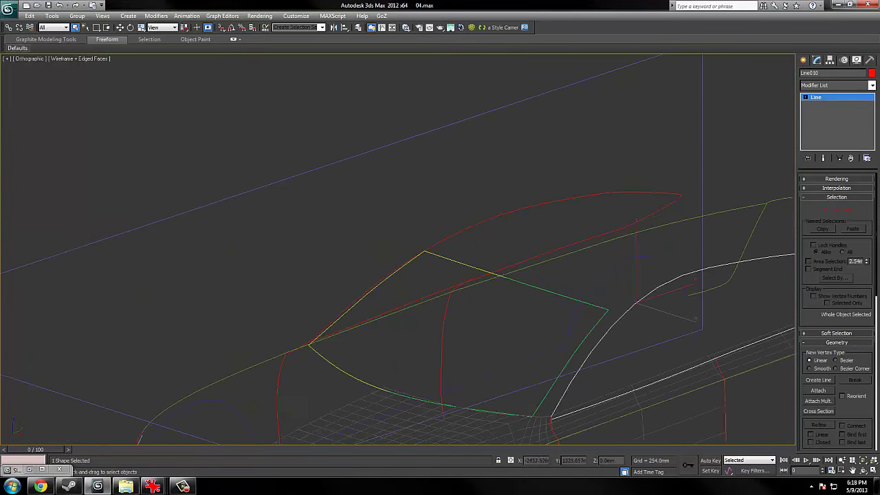
Open the scene 05 without saving the current one, loading it despite the missing Xolul Shader plugin.
{"action": "left_click", "coordinate": [8, 10]}
{"action": "left_click", "coordinate": [39, 72]}
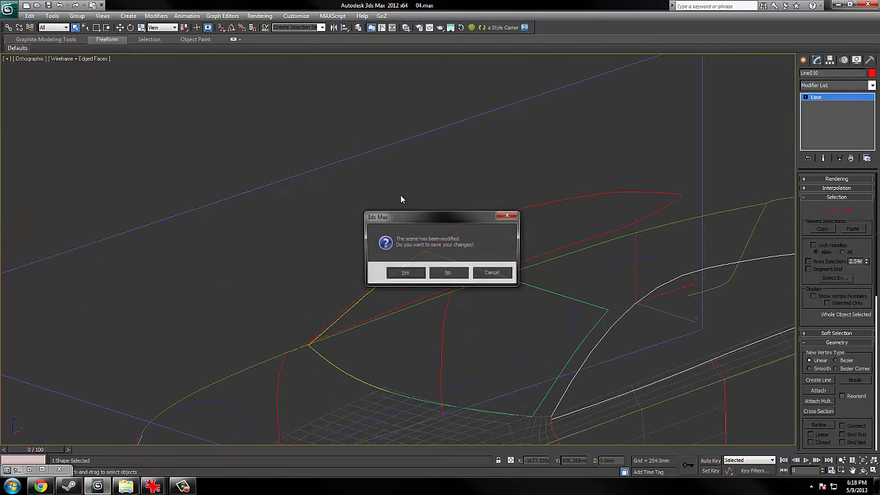
{"action": "left_click", "coordinate": [460, 277]}
{"action": "left_click", "coordinate": [90, 146]}
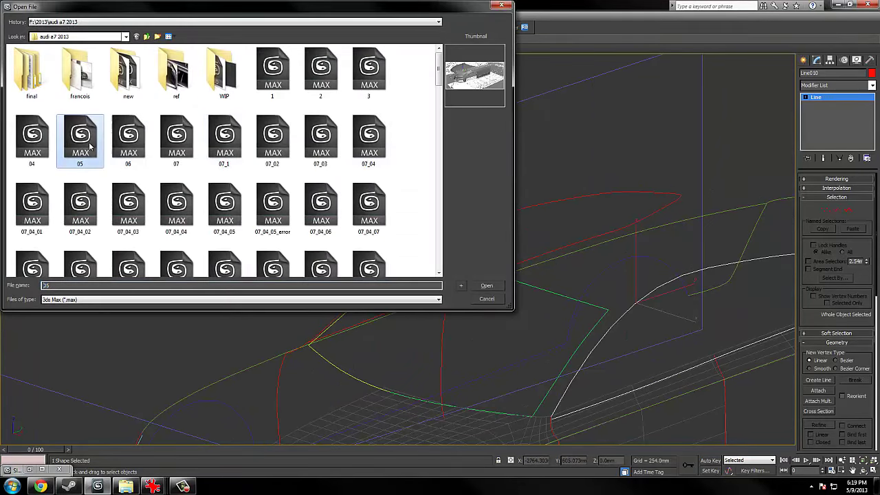
{"action": "double_click", "coordinate": [89, 146]}
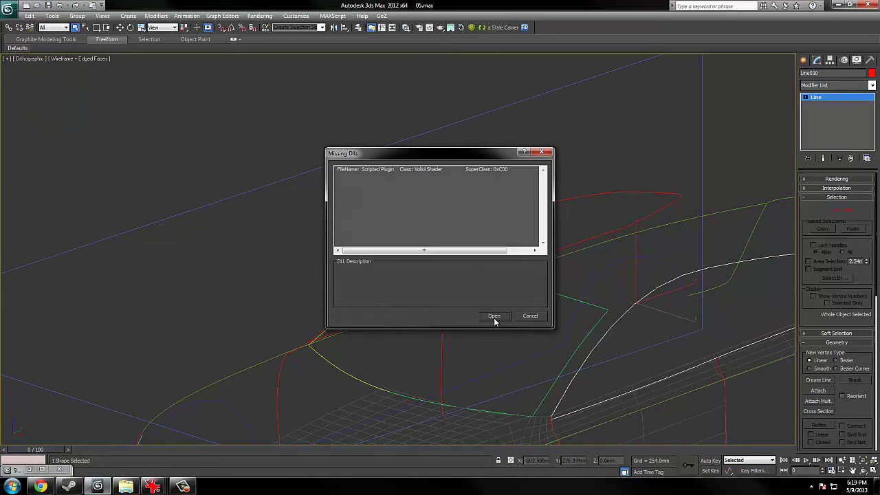
{"action": "left_click", "coordinate": [495, 317]}
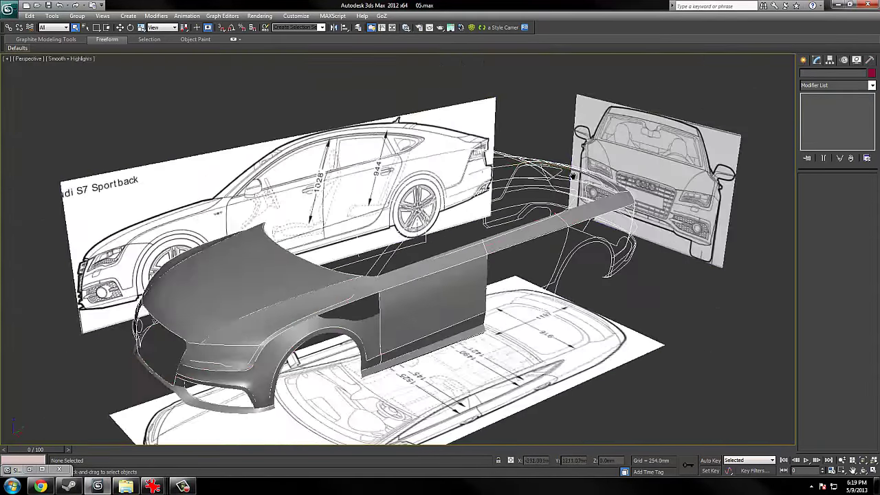
Examine the door, side sill and rear wheel arch guide splines of the 05 scene in shaded and wireframe display.
{"action": "key", "text": "F3"}
{"action": "key", "text": "F3"}
{"action": "scroll", "coordinate": [766, 237], "scroll_direction": "up", "scroll_amount": 5}
{"action": "middle_click_drag", "start_coordinate": [766, 238], "coordinate": [539, 222]}
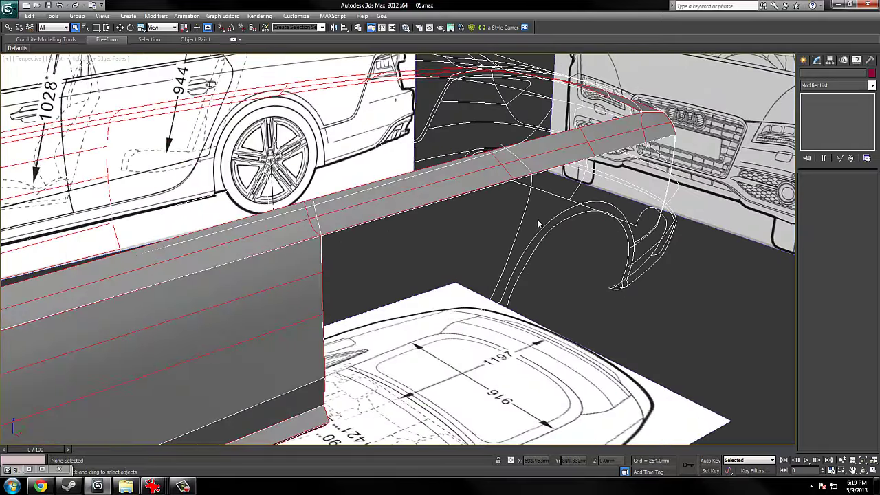
{"action": "key", "text": "F3"}
{"action": "key", "text": "F3"}
{"action": "scroll", "coordinate": [543, 222], "scroll_direction": "down", "scroll_amount": 3}
{"action": "scroll", "coordinate": [542, 222], "scroll_direction": "down", "scroll_amount": 2}
{"action": "key", "text": "F3"}
{"action": "mouse_move", "coordinate": [315, 276]}
{"action": "middle_mouse_down"}
{"action": "mouse_move", "coordinate": [416, 266]}
{"action": "mouse_move", "coordinate": [470, 248]}
{"action": "middle_mouse_up"}
{"action": "key", "text": "F3"}
{"action": "scroll", "coordinate": [377, 283], "scroll_direction": "up", "scroll_amount": 3}
Hide the modelled body panels, leaving only the guide splines and blueprint planes displayed.
{"action": "left_click", "coordinate": [422, 271]}
{"action": "left_click", "coordinate": [422, 271]}
{"action": "right_click", "coordinate": [424, 271]}
{"action": "left_click", "coordinate": [435, 242]}
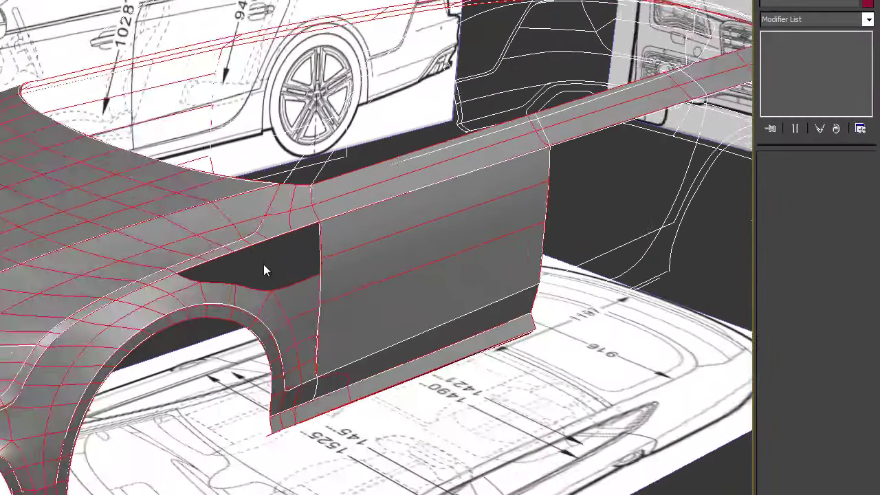
{"action": "right_click", "coordinate": [377, 247]}
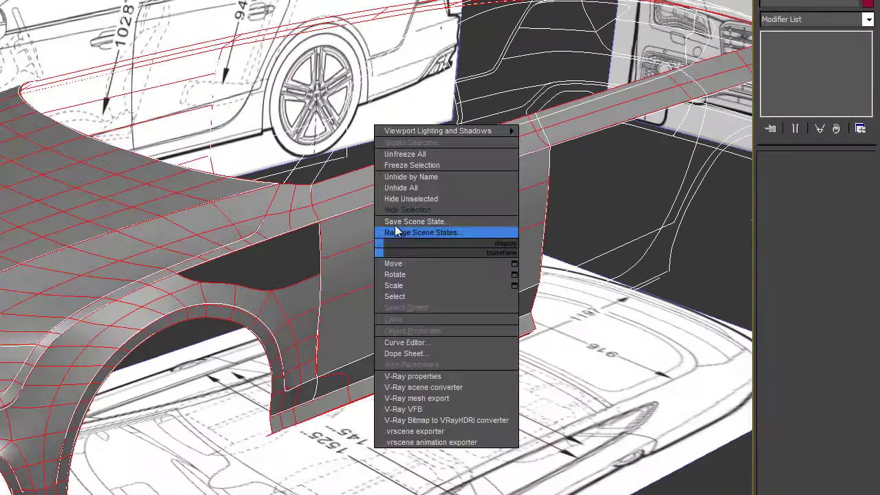
{"action": "left_click", "coordinate": [365, 234]}
{"action": "right_click", "coordinate": [365, 234]}
{"action": "left_click", "coordinate": [396, 191]}
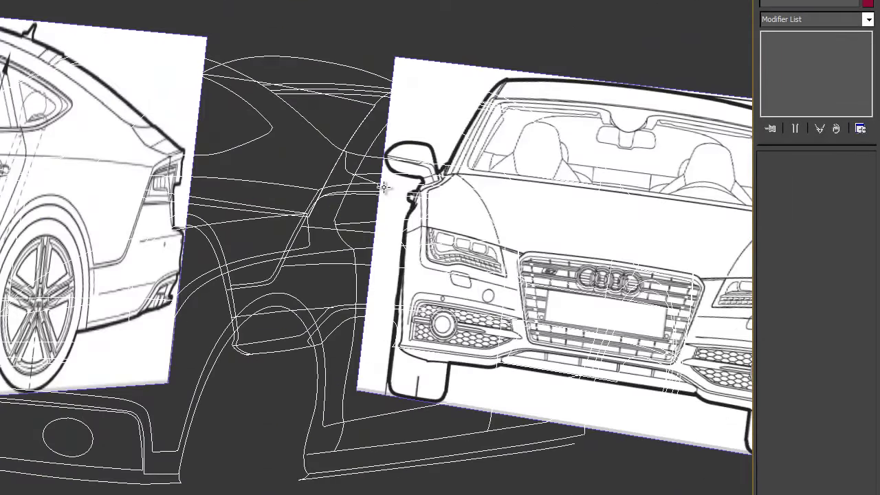
Examine the complete set of car guide splines in shaded and wireframe display, from the top and from angled views.
{"action": "key", "text": "F3"}
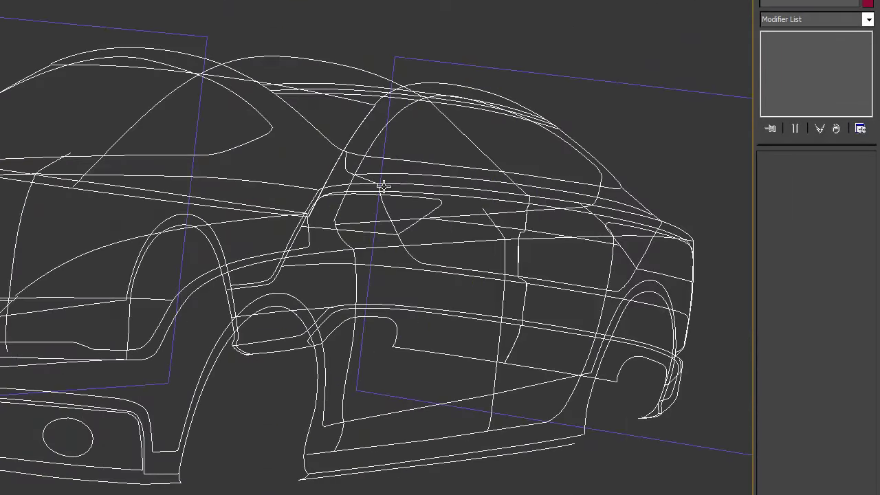
{"action": "key", "text": "F3"}
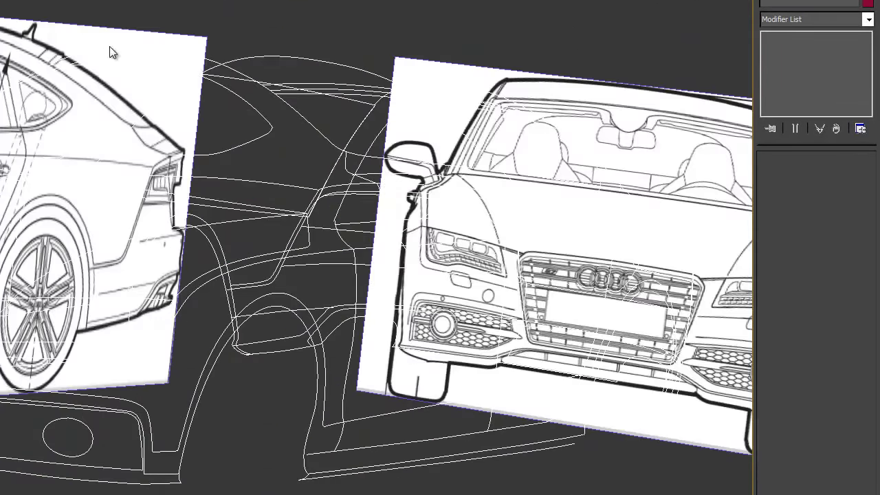
{"action": "key", "text": "F3"}
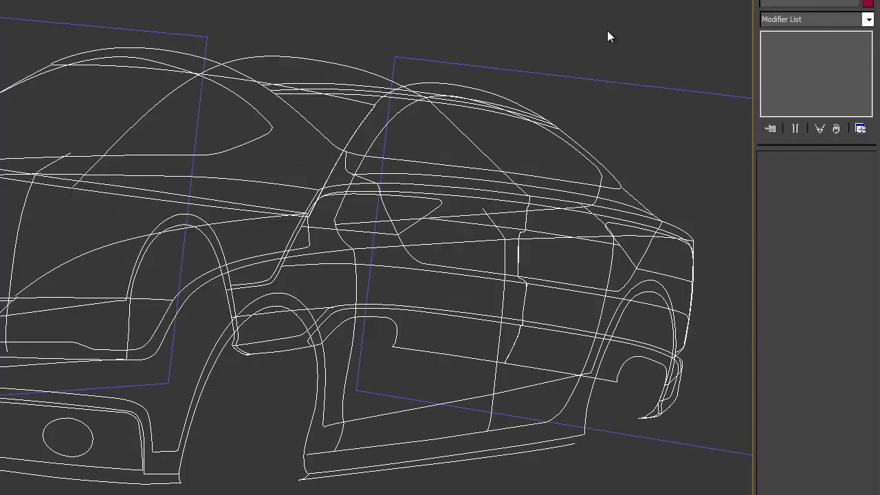
{"action": "key", "text": "t"}
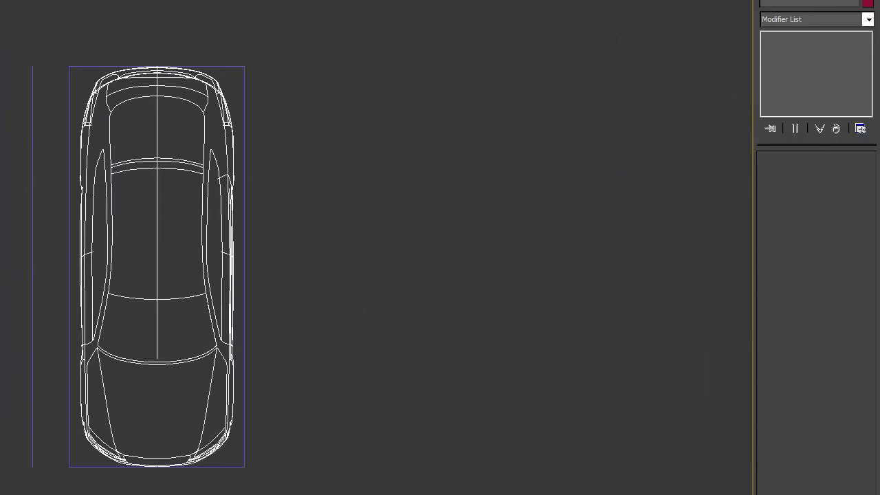
{"action": "middle_click_drag", "start_coordinate": [175, 195], "coordinate": [144, 149], "text": "alt"}
{"action": "scroll", "coordinate": [144, 152], "scroll_direction": "up", "scroll_amount": 5}
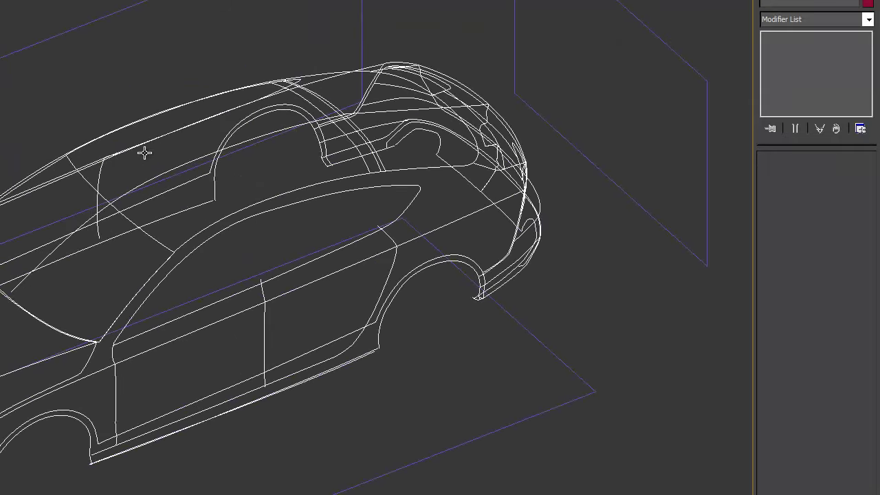
{"action": "key", "text": "F3"}
{"action": "key", "text": "F3"}
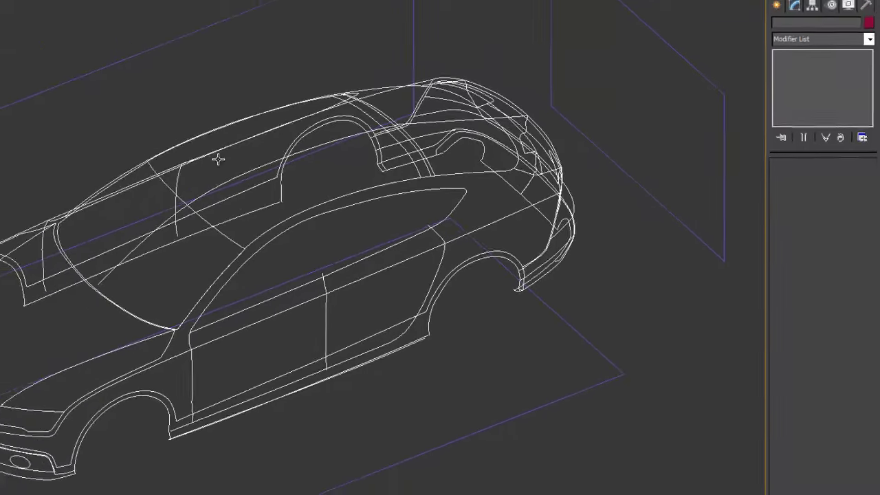
{"action": "scroll", "coordinate": [192, 154], "scroll_direction": "up", "scroll_amount": 4}
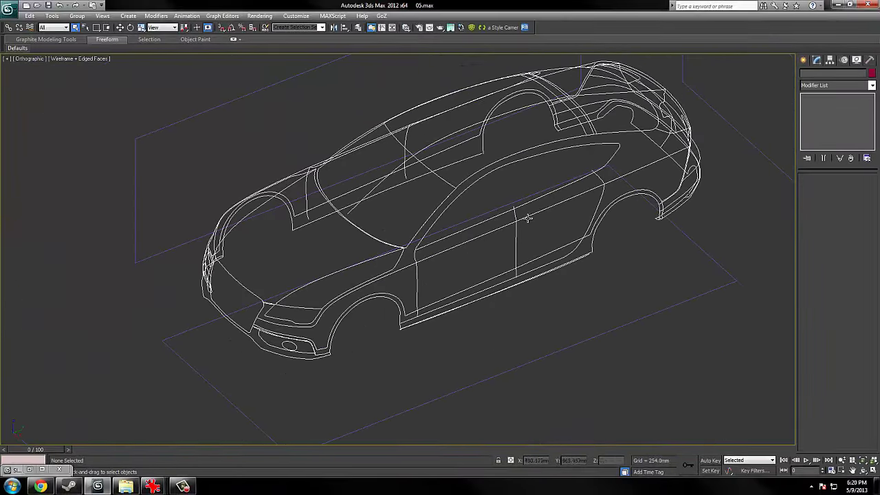
{"action": "middle_click_drag", "start_coordinate": [528, 218], "coordinate": [515, 232], "text": "alt"}
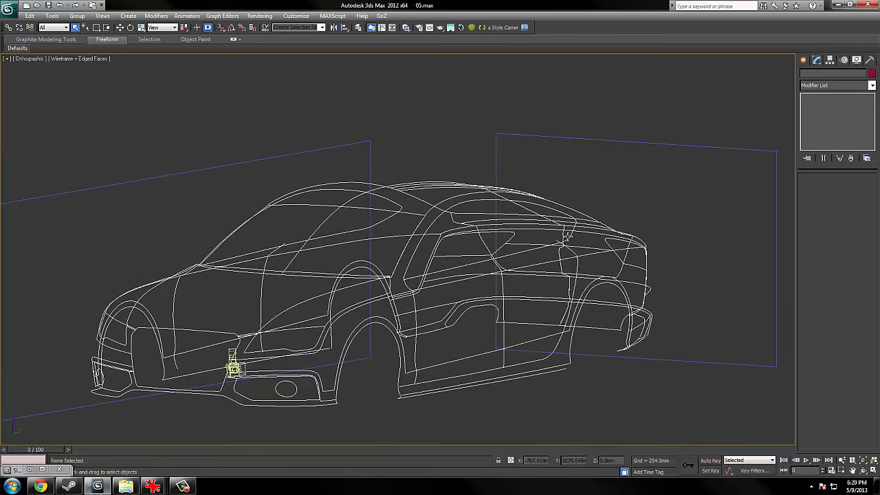
Open the reference photo Audi-S7_Sportback_2013_1600x1200_wallpaper_27 from the ref folder and place its window over the 3ds Max viewport.
{"action": "left_click", "coordinate": [125, 486]}
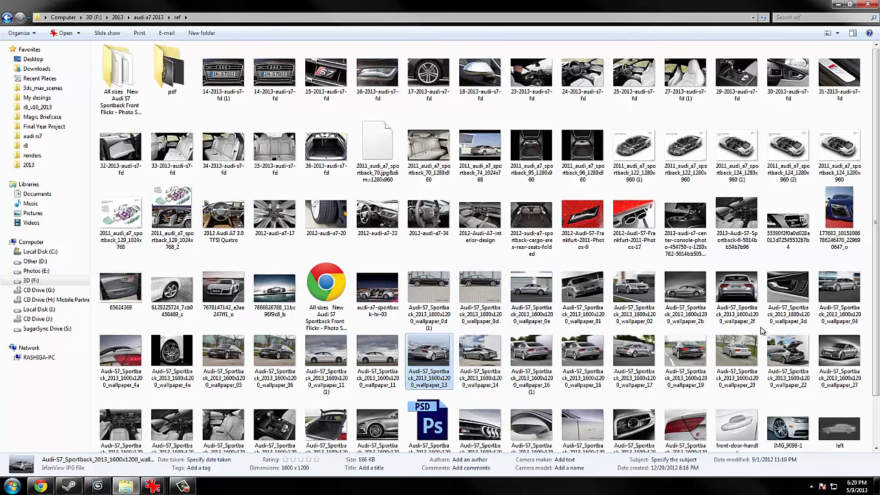
{"action": "double_click", "coordinate": [836, 355]}
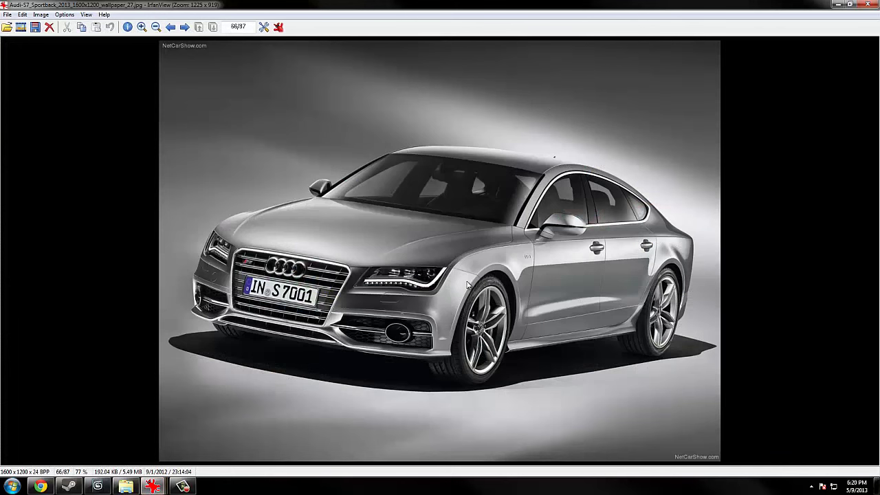
{"action": "mouse_move", "coordinate": [99, 488]}
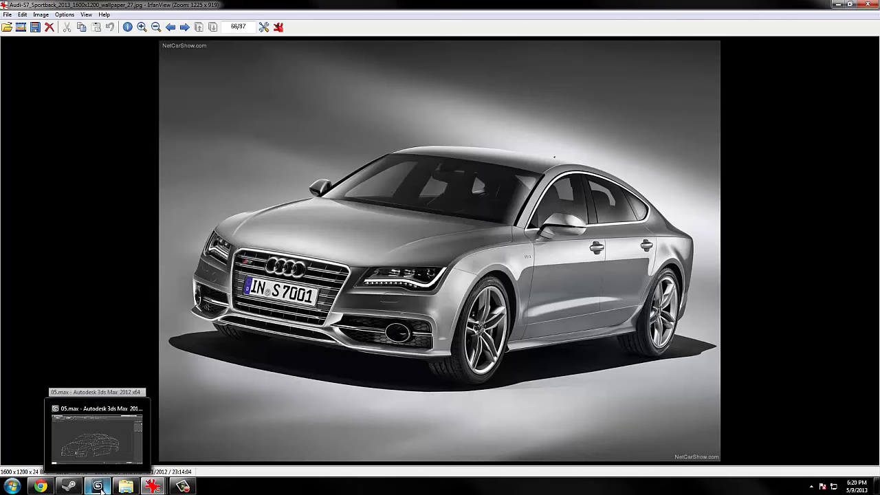
{"action": "left_click", "coordinate": [99, 488]}
{"action": "left_click_drag", "start_coordinate": [682, 116], "coordinate": [650, 101]}
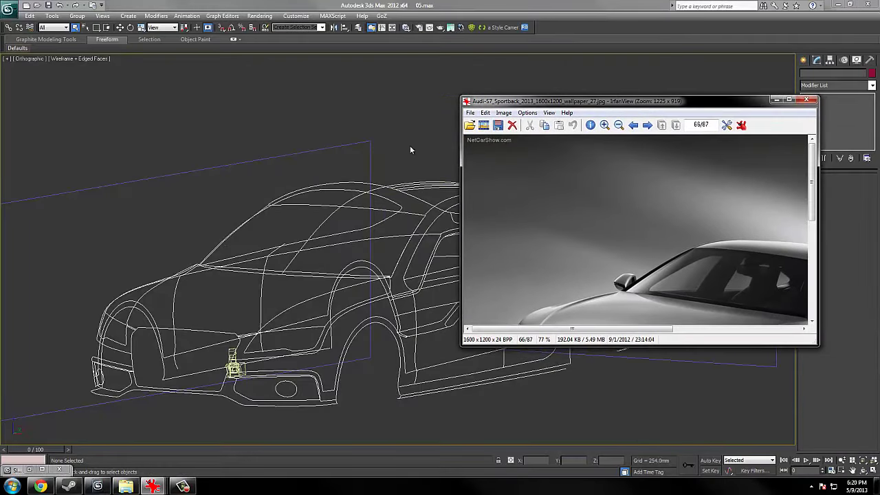
Show the scene through Camera001, and shrink the reference photo to 24% in a small window over the viewport's corner.
{"action": "left_click", "coordinate": [353, 147]}
{"action": "key", "text": "c"}
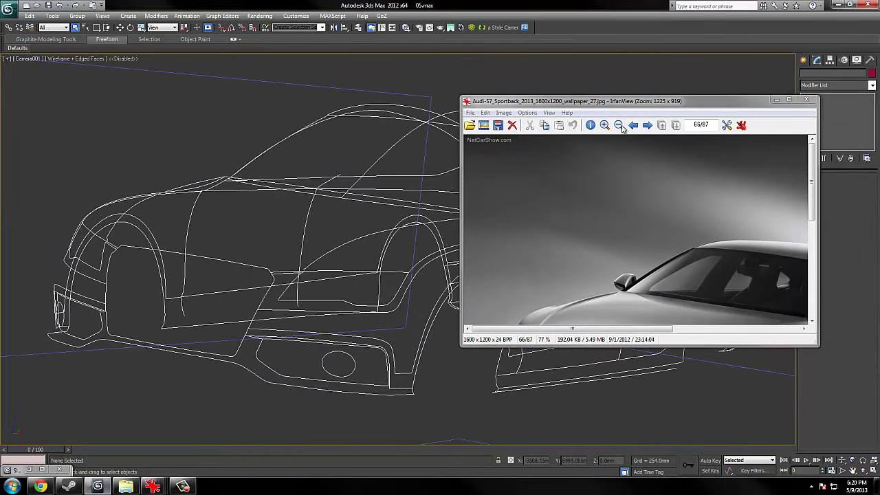
{"action": "left_click_drag", "start_coordinate": [618, 102], "coordinate": [651, 97]}
{"action": "left_click", "coordinate": [654, 122]}
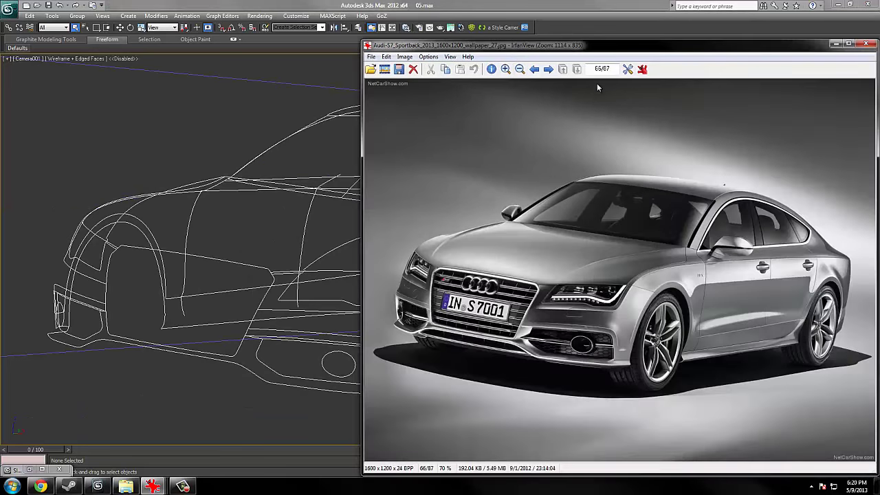
{"action": "left_click", "coordinate": [520, 69]}
{"action": "left_click", "coordinate": [520, 68]}
{"action": "left_click", "coordinate": [520, 69]}
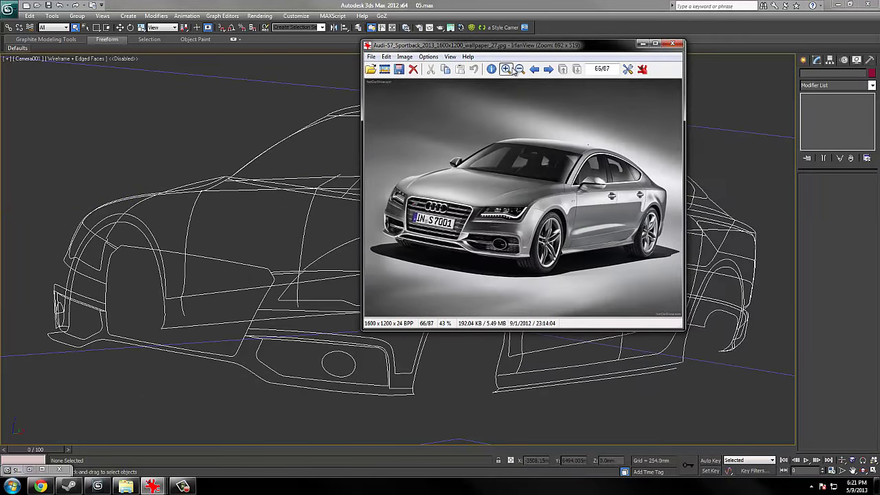
{"action": "left_click", "coordinate": [505, 69]}
{"action": "left_click", "coordinate": [520, 69]}
{"action": "left_click", "coordinate": [519, 69]}
{"action": "left_click", "coordinate": [519, 69]}
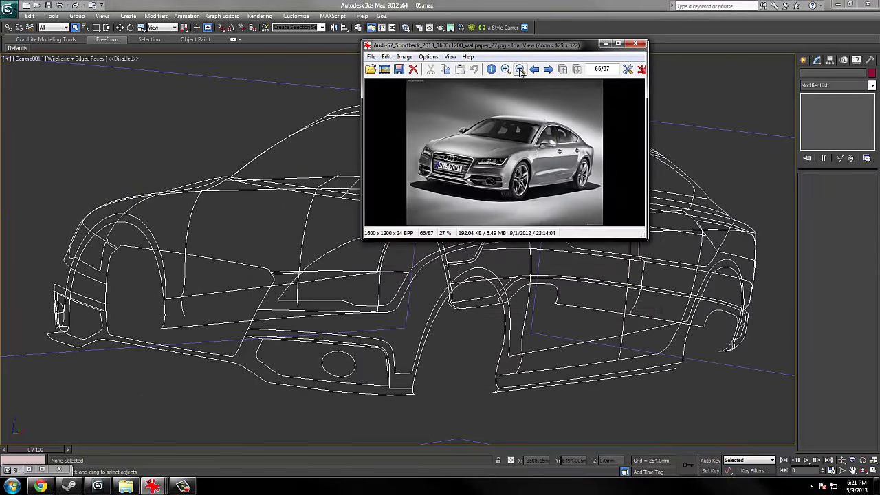
{"action": "left_click", "coordinate": [520, 68]}
{"action": "left_click_drag", "start_coordinate": [529, 48], "coordinate": [706, 35]}
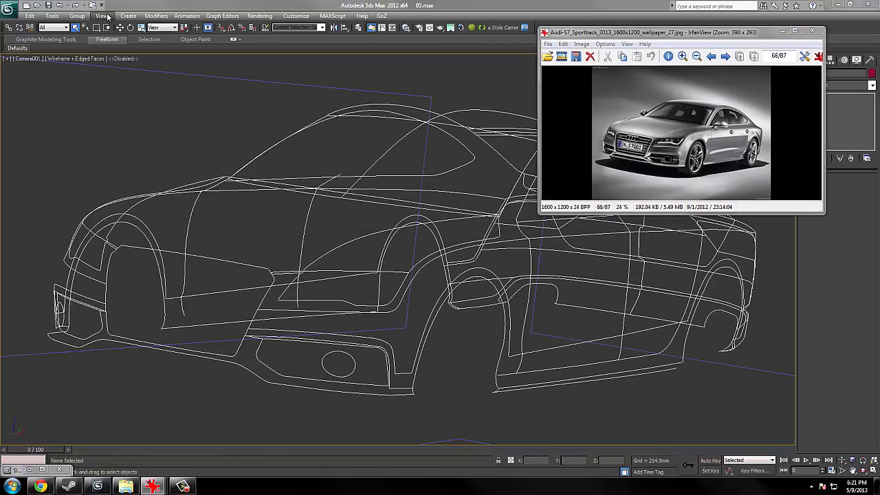
Display the reference photo of the silver S7 as the background of the Camera001 viewport.
{"action": "left_click", "coordinate": [101, 16]}
{"action": "mouse_move", "coordinate": [180, 189]}
{"action": "left_click", "coordinate": [288, 190]}
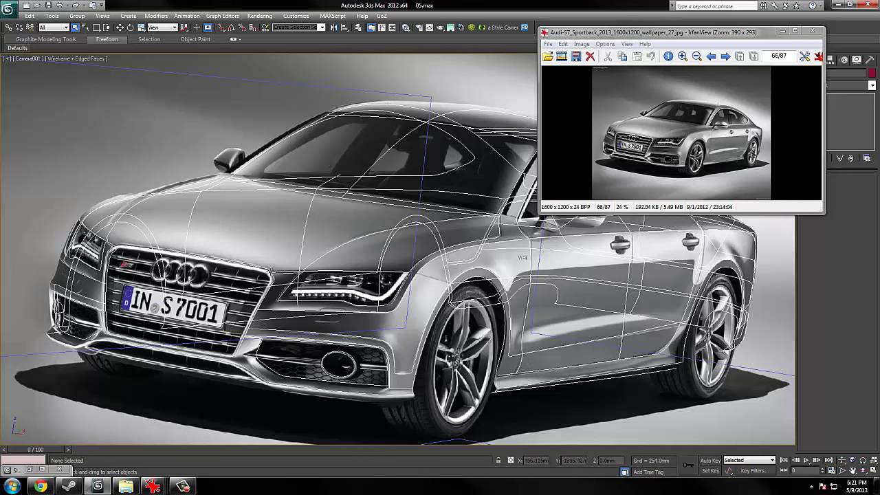
Select a front guide spline and truck the camera slightly to check how the splines line up with the background photo.
{"action": "left_click", "coordinate": [270, 273]}
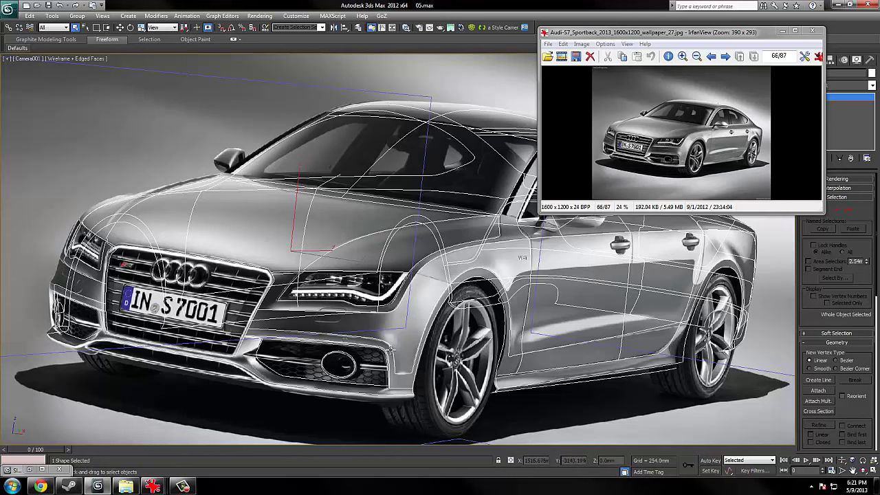
{"action": "left_click", "coordinate": [853, 470]}
{"action": "left_click_drag", "start_coordinate": [740, 374], "coordinate": [752, 382]}
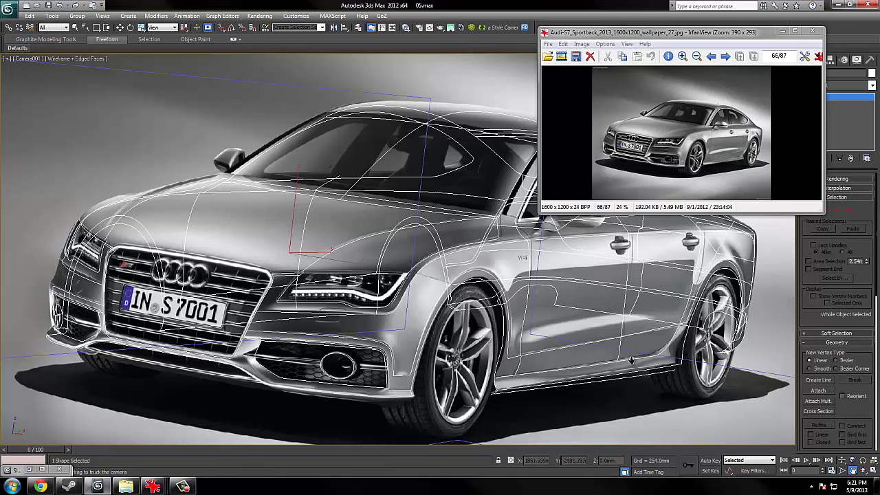
{"action": "left_click_drag", "start_coordinate": [674, 384], "coordinate": [676, 382]}
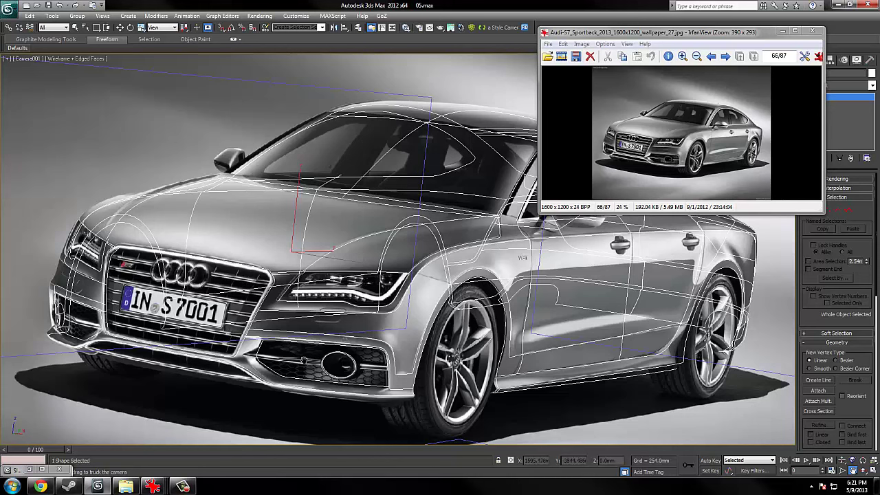
{"action": "right_click", "coordinate": [508, 286]}
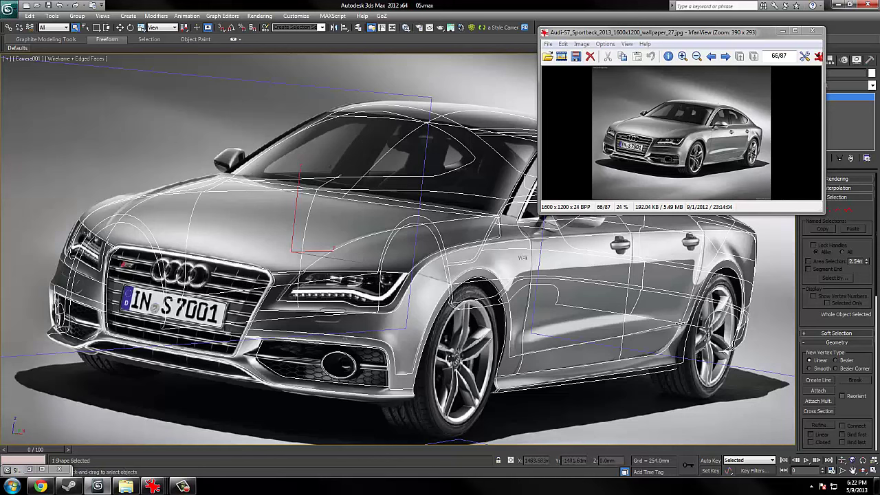
Select the lower door-line spline and nudge its two vertices beside the rear wheel slightly along the Y axis.
{"action": "left_click", "coordinate": [679, 322]}
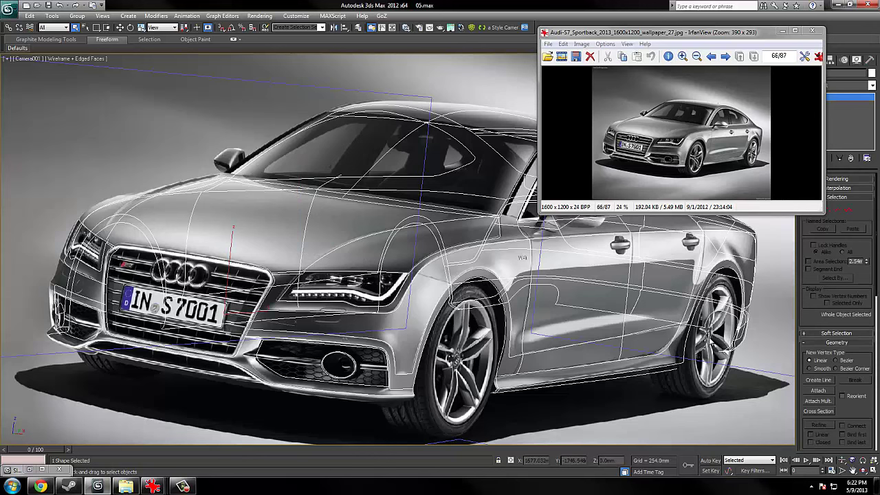
{"action": "right_click", "coordinate": [708, 335]}
{"action": "left_click", "coordinate": [692, 318]}
{"action": "left_click_drag", "start_coordinate": [678, 314], "coordinate": [693, 330]}
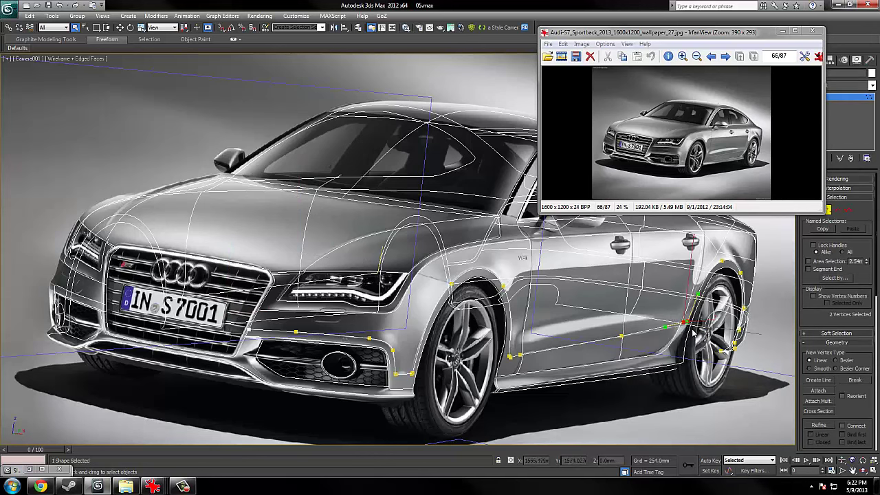
{"action": "key", "text": "w"}
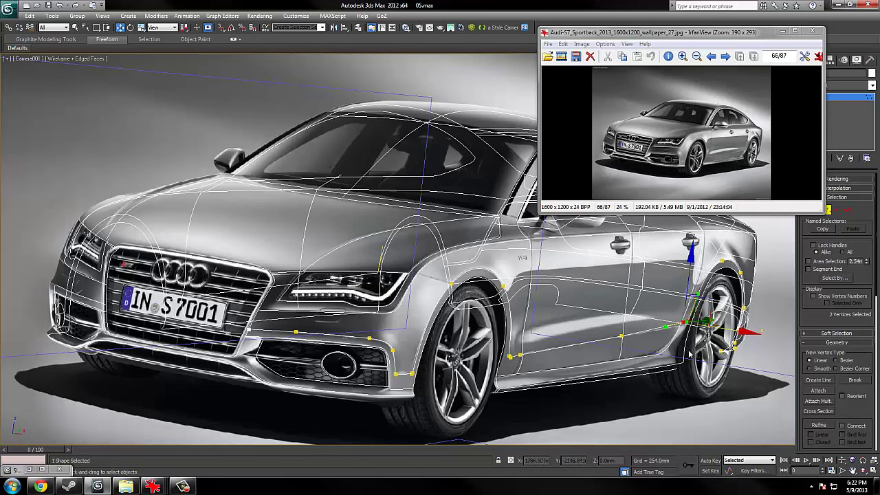
{"action": "left_click", "coordinate": [656, 290]}
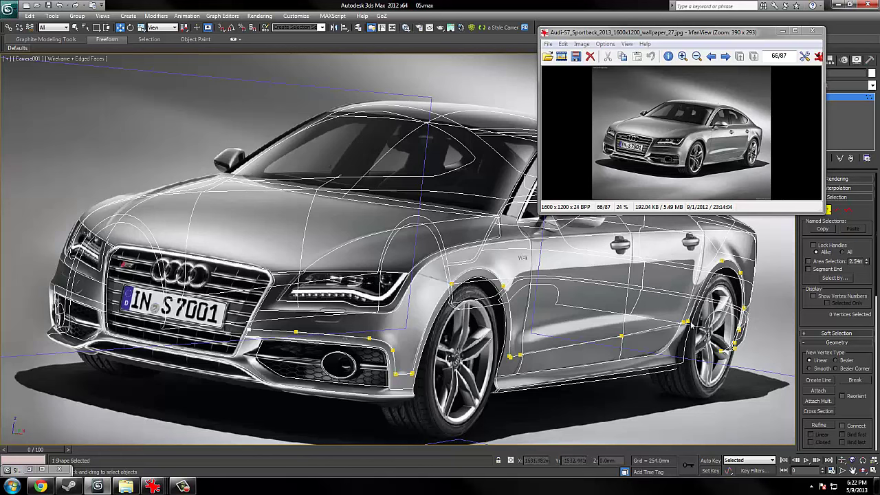
{"action": "left_click", "coordinate": [687, 322]}
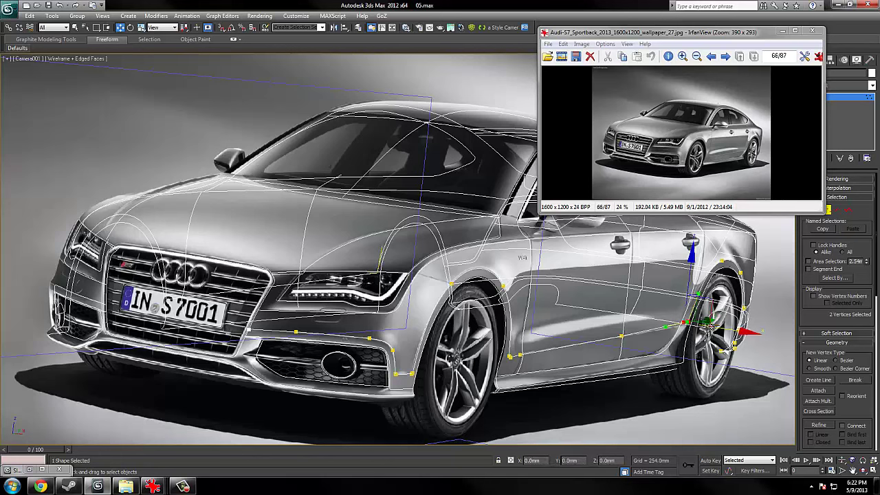
{"action": "left_click_drag", "start_coordinate": [707, 326], "coordinate": [710, 326]}
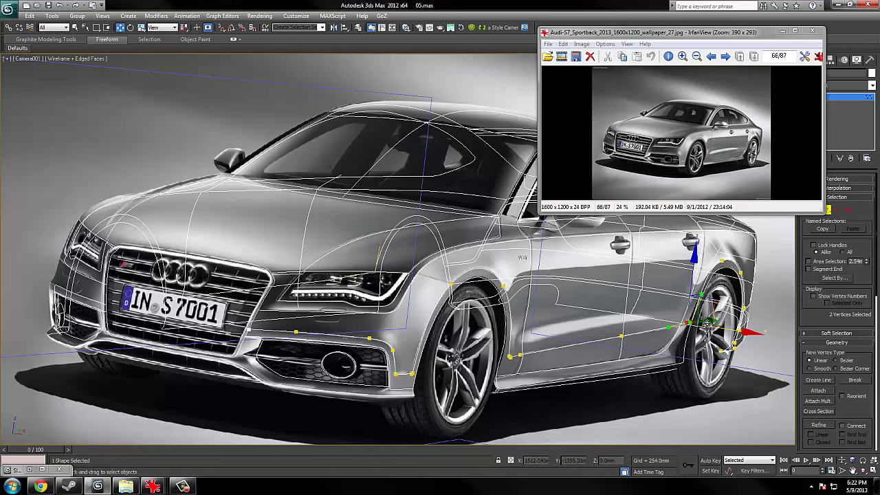
Select the door-line spline's middle vertex and view it over the side blueprint in a shaded Right view.
{"action": "left_click", "coordinate": [621, 336]}
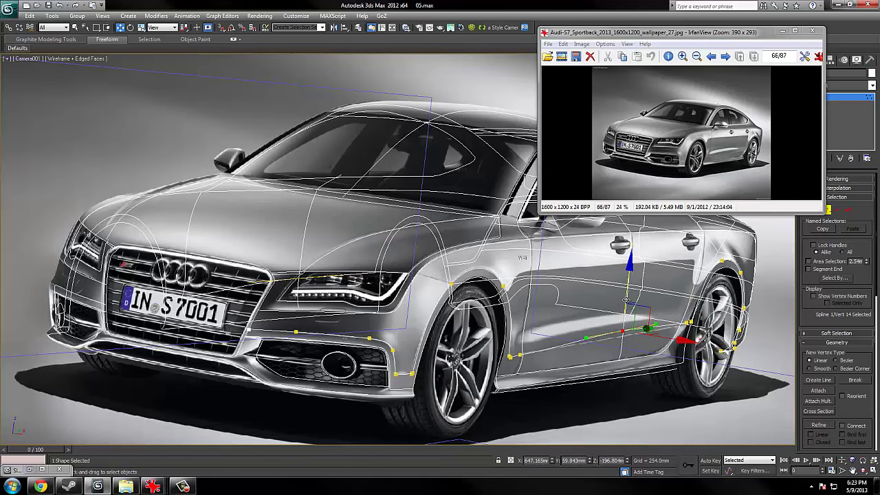
{"action": "key", "text": "v"}
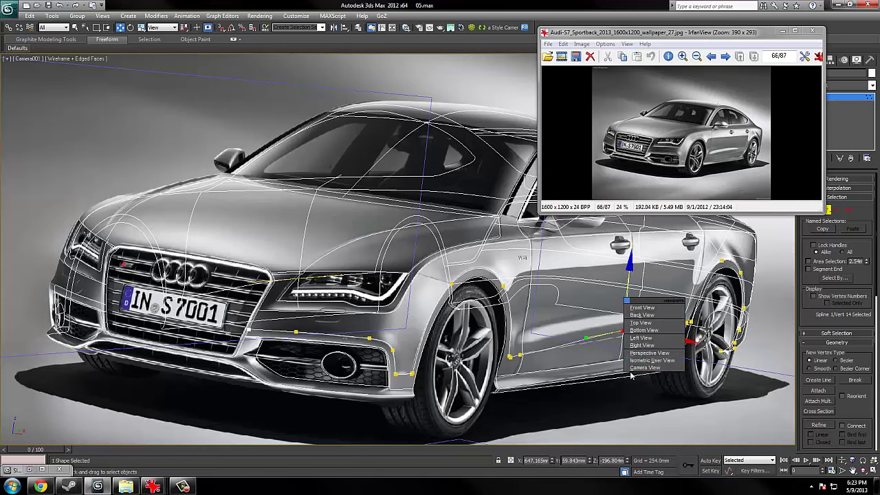
{"action": "left_click", "coordinate": [646, 340]}
{"action": "key", "text": "v"}
{"action": "left_click", "coordinate": [662, 385]}
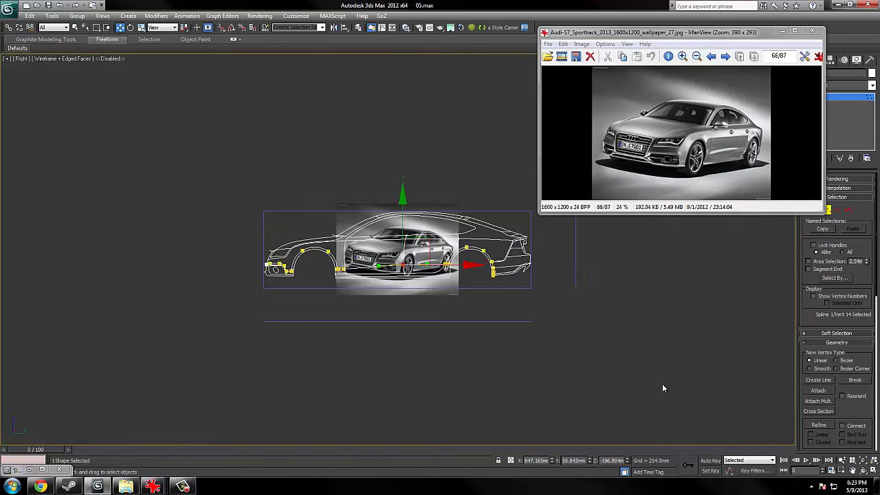
{"action": "key", "text": "F3"}
{"action": "scroll", "coordinate": [452, 314], "scroll_direction": "up", "scroll_amount": 4}
{"action": "scroll", "coordinate": [453, 314], "scroll_direction": "up", "scroll_amount": 3}
{"action": "middle_click_drag", "start_coordinate": [294, 150], "coordinate": [454, 335]}
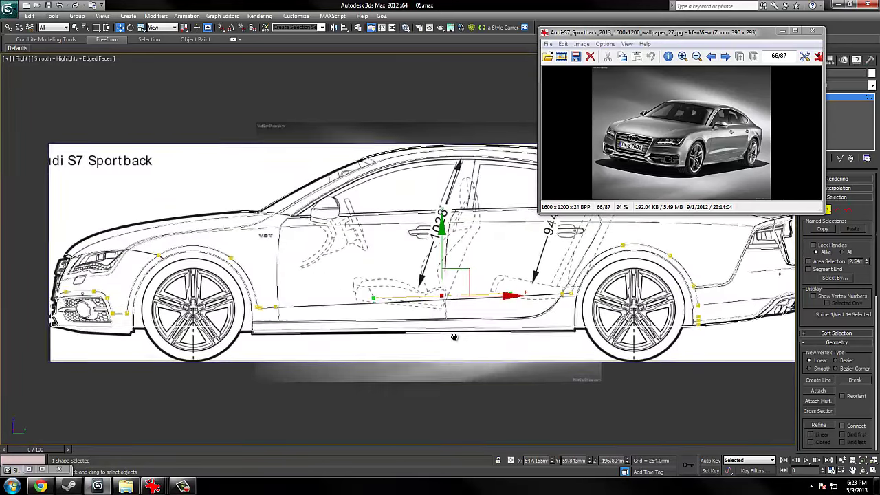
{"action": "scroll", "coordinate": [454, 336], "scroll_direction": "up", "scroll_amount": 3}
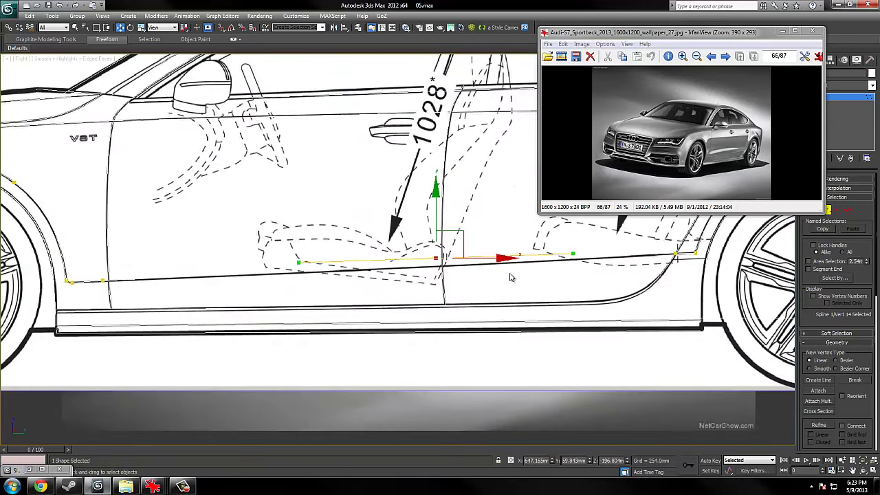
Select the spline vertex at the front wheel arch's crease and compare its position with the side blueprint.
{"action": "middle_click_drag", "start_coordinate": [458, 288], "coordinate": [489, 333]}
{"action": "middle_click_drag", "start_coordinate": [300, 322], "coordinate": [581, 358]}
{"action": "middle_click_drag", "start_coordinate": [492, 312], "coordinate": [498, 315]}
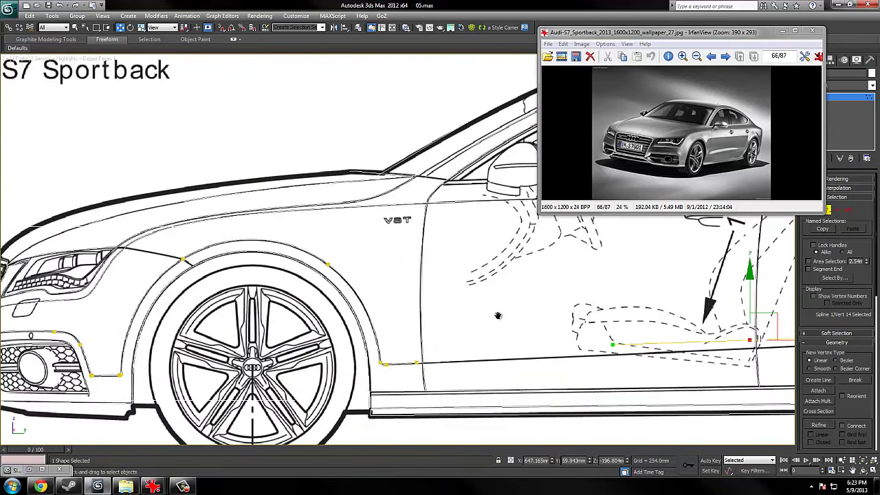
{"action": "middle_click_drag", "start_coordinate": [180, 308], "coordinate": [577, 226]}
{"action": "scroll", "coordinate": [570, 236], "scroll_direction": "up", "scroll_amount": 4}
{"action": "key", "text": "F3"}
{"action": "middle_click_drag", "start_coordinate": [470, 301], "coordinate": [410, 357]}
{"action": "middle_click_drag", "start_coordinate": [478, 320], "coordinate": [417, 329]}
{"action": "left_click", "coordinate": [428, 199]}
{"action": "key", "text": "F3"}
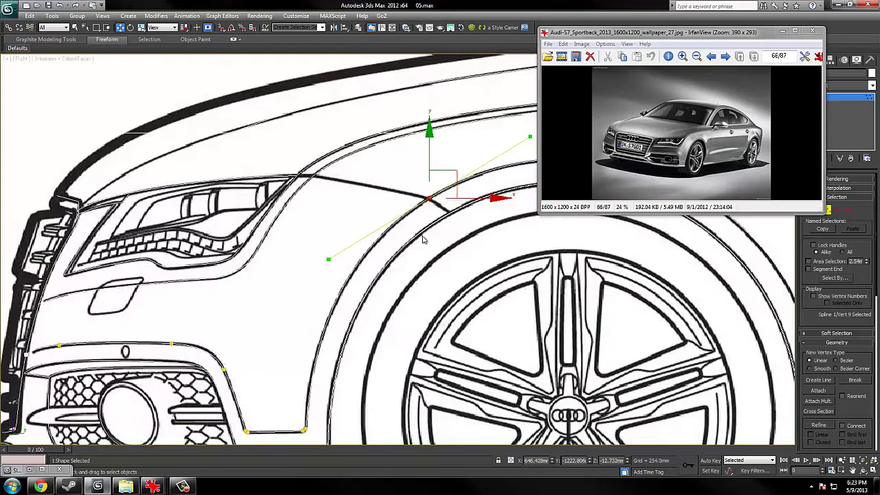
Examine the spline along the side blueprint from the front bumper to the rear, leaving vertex editing.
{"action": "middle_click_drag", "start_coordinate": [423, 239], "coordinate": [417, 281]}
{"action": "right_click", "coordinate": [462, 237]}
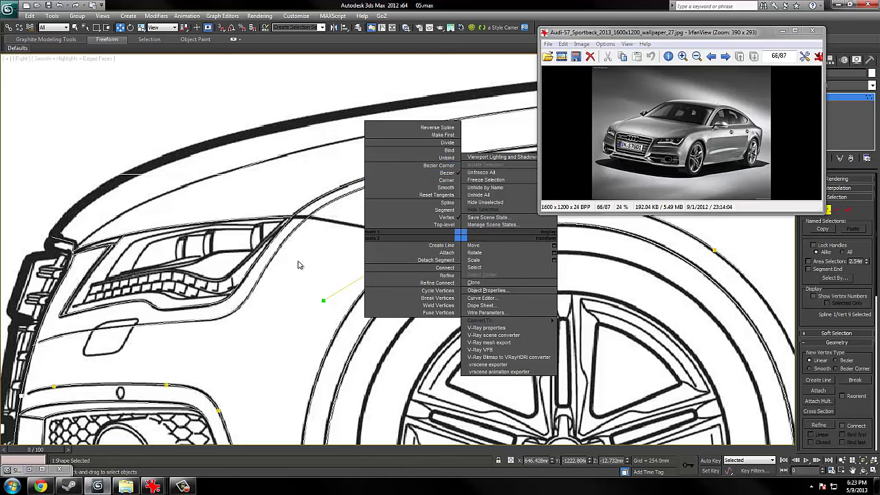
{"action": "middle_click_drag", "start_coordinate": [294, 310], "coordinate": [422, 259]}
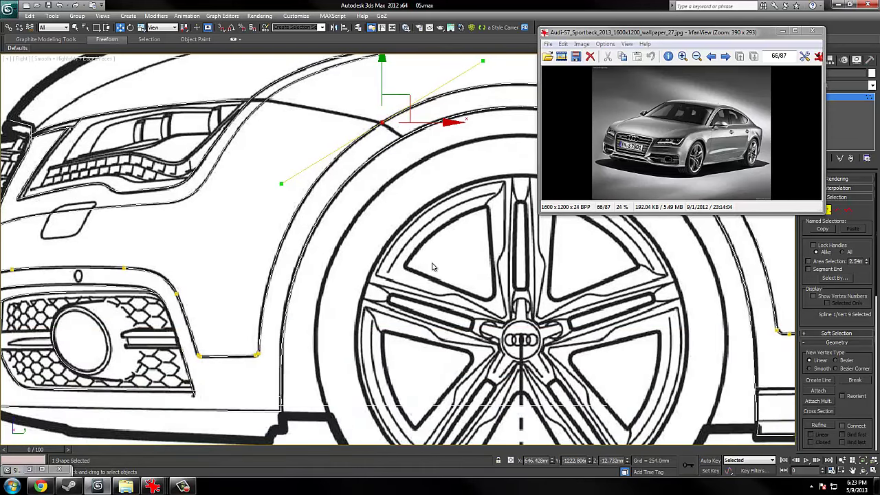
{"action": "scroll", "coordinate": [434, 266], "scroll_direction": "down", "scroll_amount": 2}
{"action": "middle_click_drag", "start_coordinate": [733, 277], "coordinate": [591, 322]}
{"action": "middle_click_drag", "start_coordinate": [667, 313], "coordinate": [485, 324]}
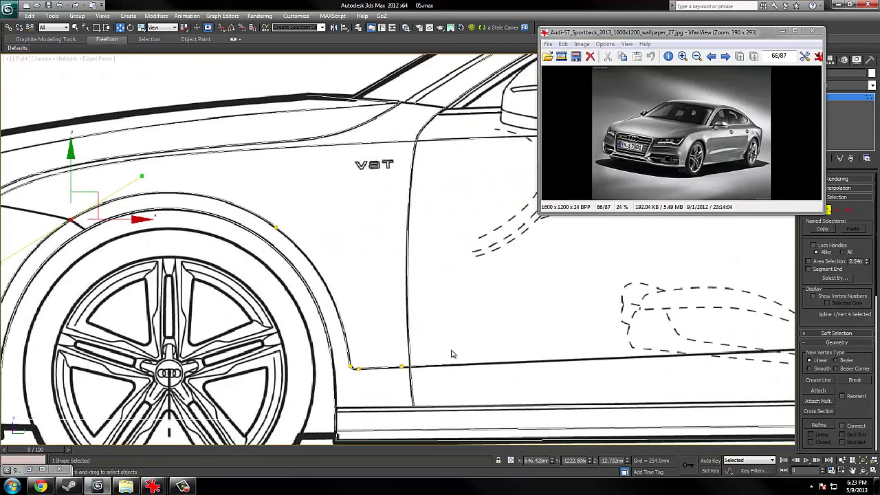
{"action": "scroll", "coordinate": [452, 354], "scroll_direction": "down", "scroll_amount": 2}
{"action": "middle_click_drag", "start_coordinate": [687, 323], "coordinate": [605, 323]}
{"action": "middle_click_drag", "start_coordinate": [757, 330], "coordinate": [527, 341]}
{"action": "right_click", "coordinate": [527, 340]}
{"action": "left_click", "coordinate": [495, 334]}
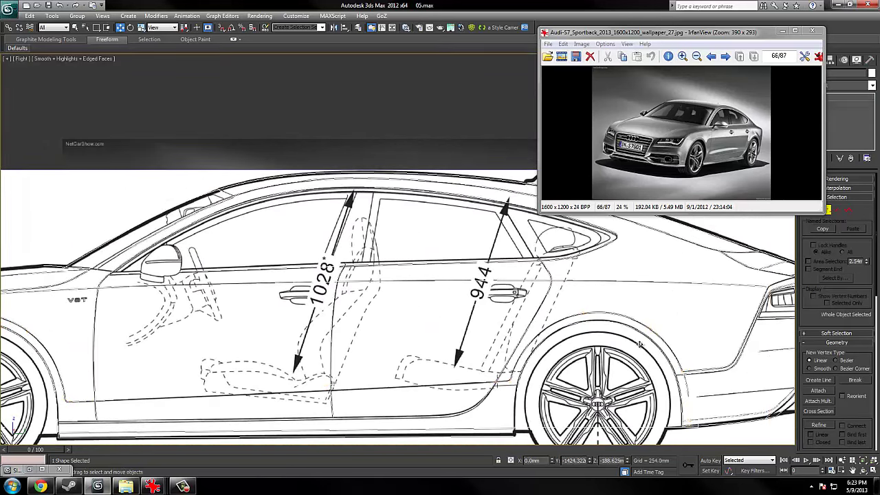
{"action": "middle_click_drag", "start_coordinate": [639, 344], "coordinate": [446, 326]}
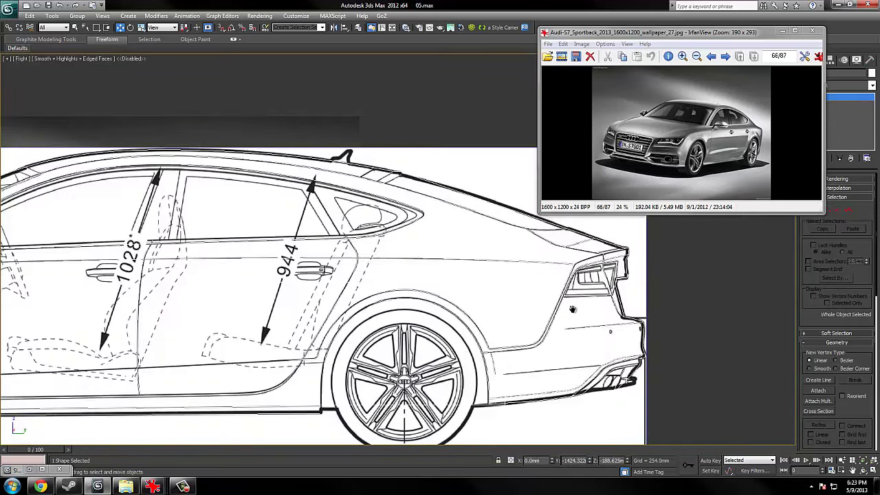
{"action": "middle_click_drag", "start_coordinate": [573, 309], "coordinate": [637, 302]}
Open the scene 06.max and show it in the Perspective view.
{"action": "left_click", "coordinate": [8, 8]}
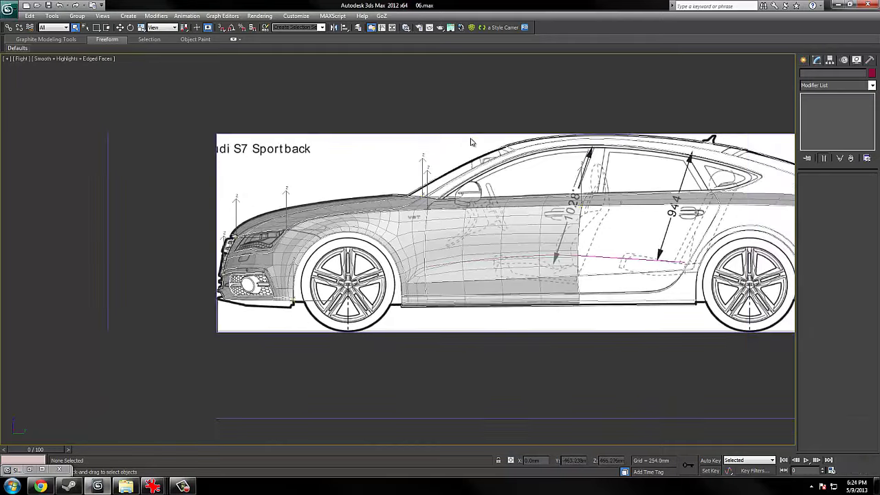
{"action": "key", "text": "p"}
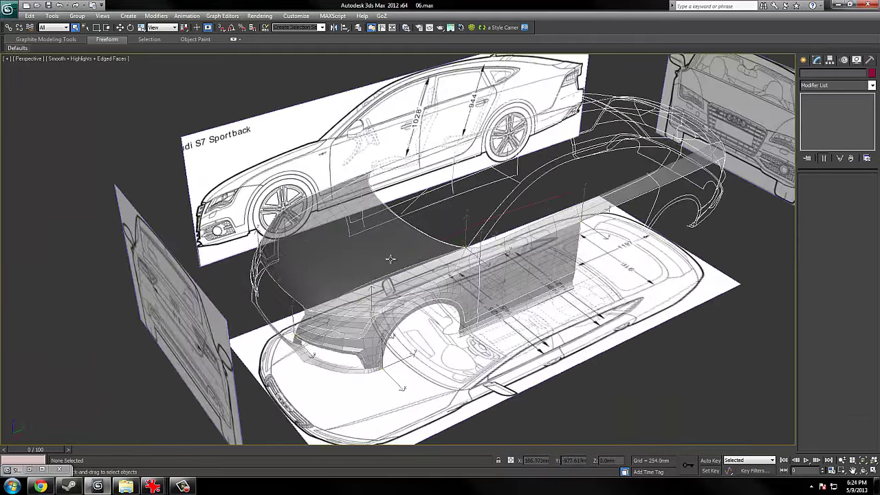
Select the car body mesh, turn off its see-through display and hide the edges in the shaded view.
{"action": "left_click", "coordinate": [390, 258]}
{"action": "key", "text": "alt+x"}
{"action": "key", "text": "F3"}
{"action": "key", "text": "F3"}
{"action": "key", "text": "F4"}
{"action": "middle_click_drag", "start_coordinate": [611, 252], "coordinate": [542, 246]}
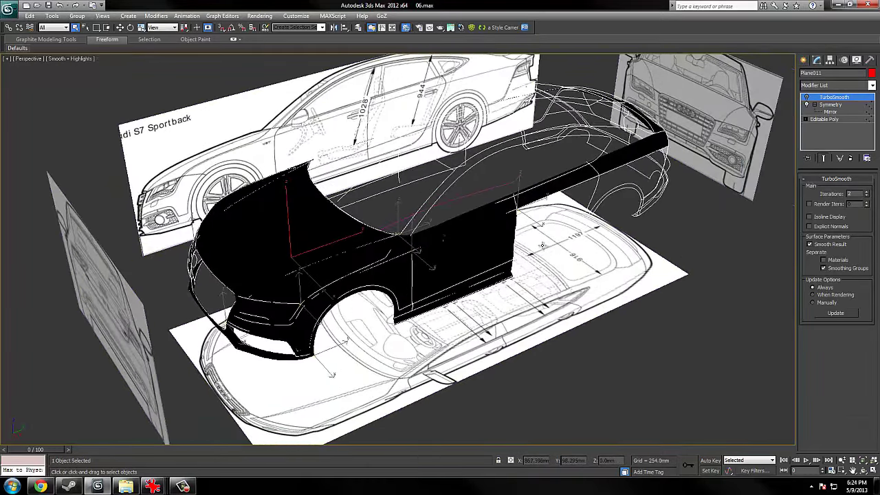
Create a Standard material in the Slate Material Editor, assign it to the body mesh and put the editor away.
{"action": "key", "text": "m"}
{"action": "left_click_drag", "start_coordinate": [41, 199], "coordinate": [121, 175]}
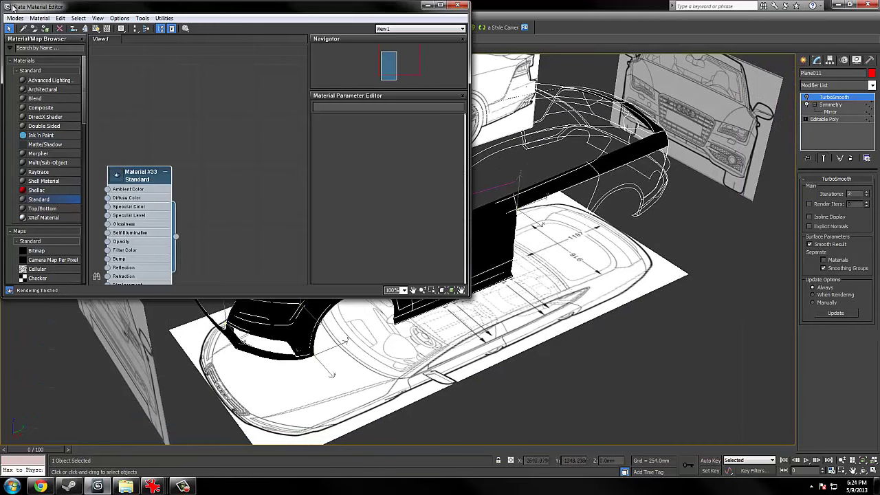
{"action": "left_click", "coordinate": [45, 28]}
{"action": "left_click", "coordinate": [428, 6]}
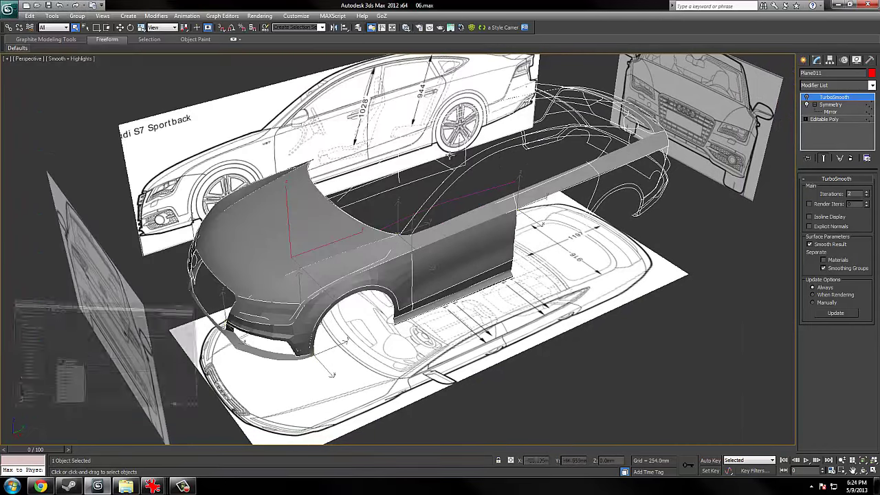
View the smoothed body from the side, switching repeatedly between wireframe and shaded display to examine its surface.
{"action": "middle_click_drag", "start_coordinate": [332, 374], "coordinate": [343, 306], "text": "alt"}
{"action": "key", "text": "F3"}
{"action": "key", "text": "F3"}
{"action": "key", "text": "F3"}
{"action": "key", "text": "F3"}
{"action": "key", "text": "F3"}
{"action": "key", "text": "F3"}
{"action": "key", "text": "F3"}
{"action": "key", "text": "F3"}
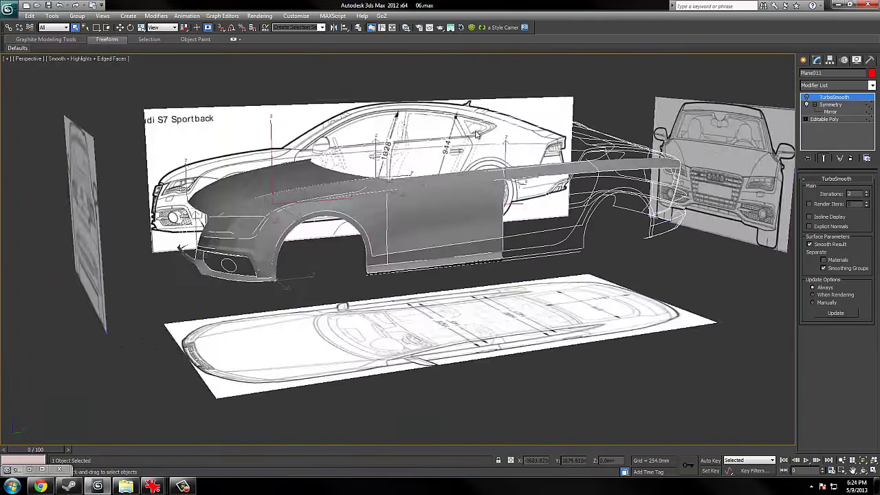
Compare the body's Editable Poly base mesh with its TurboSmooth result around the front wheel arch, with edges shown.
{"action": "left_click", "coordinate": [845, 120]}
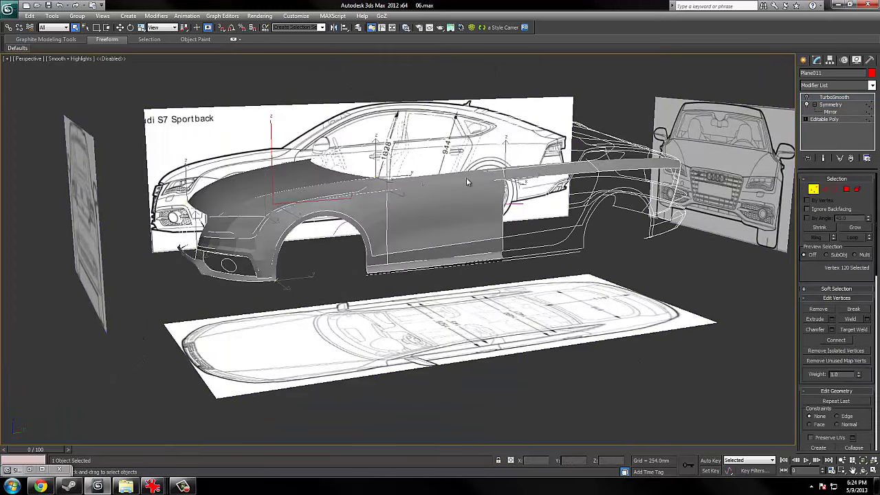
{"action": "key", "text": "F4"}
{"action": "middle_click_drag", "start_coordinate": [450, 199], "coordinate": [525, 223]}
{"action": "scroll", "coordinate": [525, 221], "scroll_direction": "up", "scroll_amount": 6}
{"action": "right_click", "coordinate": [519, 216]}
{"action": "left_click", "coordinate": [504, 205]}
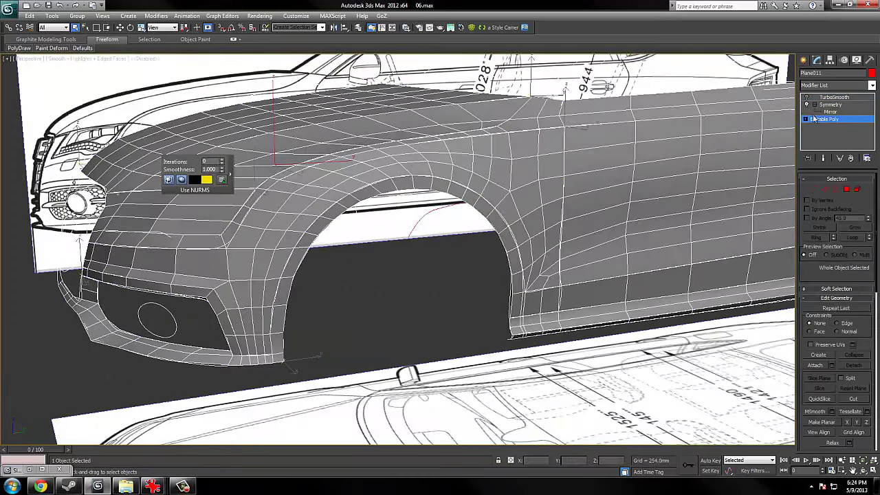
{"action": "left_click", "coordinate": [832, 98]}
{"action": "left_click", "coordinate": [807, 98]}
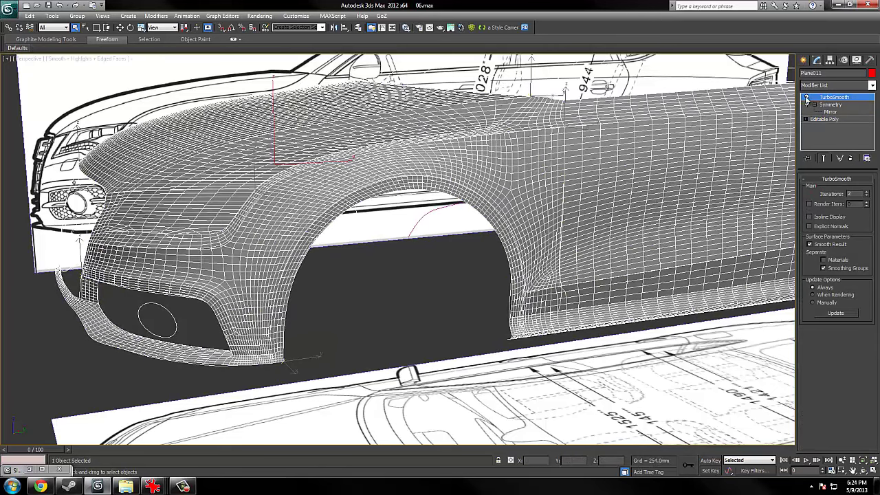
Return to the Editable Poly level and inspect the body's low-poly shading and edge flow, with edges hidden and shown.
{"action": "scroll", "coordinate": [577, 197], "scroll_direction": "down", "scroll_amount": 5}
{"action": "key", "text": "F4"}
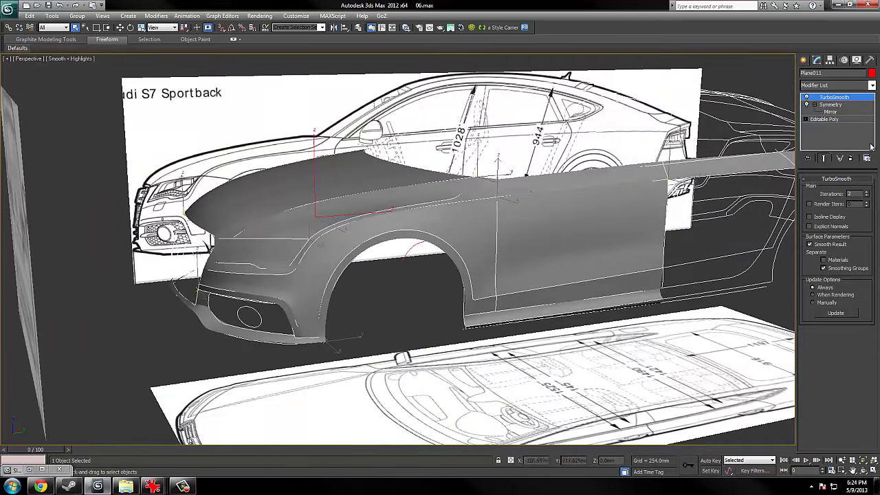
{"action": "left_click", "coordinate": [825, 119]}
{"action": "scroll", "coordinate": [610, 223], "scroll_direction": "down", "scroll_amount": 3}
{"action": "scroll", "coordinate": [610, 226], "scroll_direction": "up", "scroll_amount": 6}
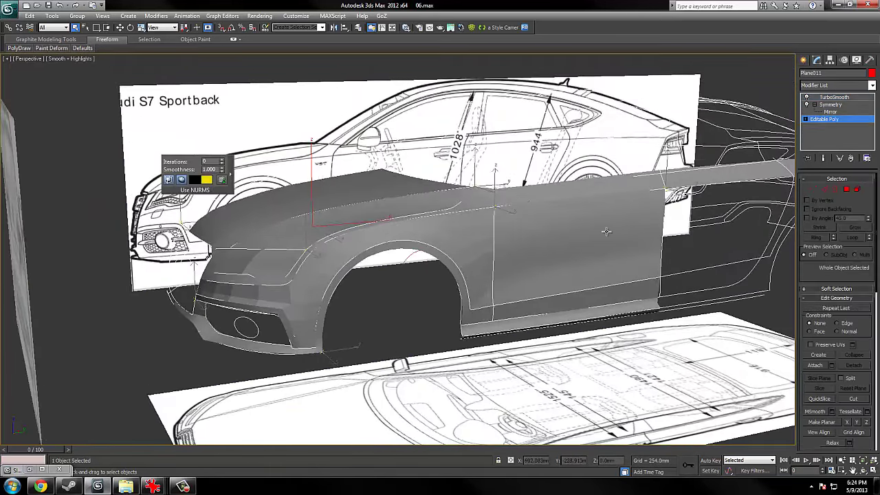
{"action": "key", "text": "F3"}
{"action": "key", "text": "F3"}
{"action": "key", "text": "F4"}
{"action": "middle_click_drag", "start_coordinate": [660, 228], "coordinate": [613, 239]}
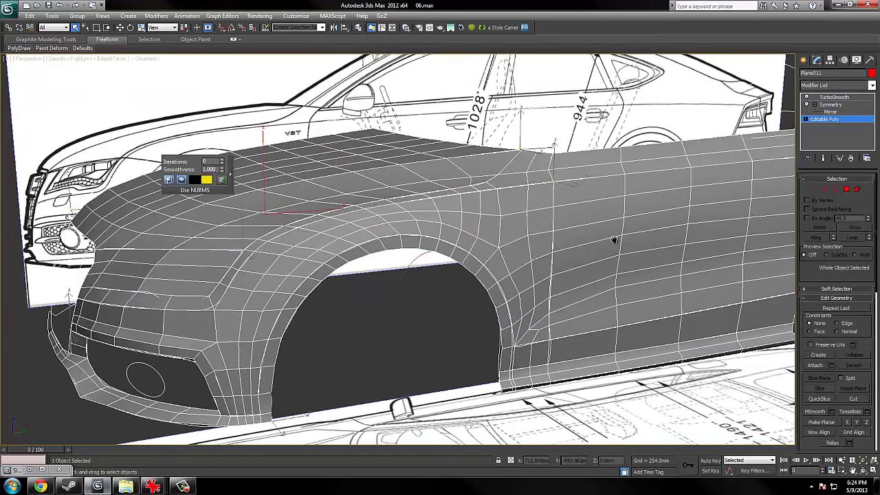
{"action": "scroll", "coordinate": [612, 236], "scroll_direction": "down", "scroll_amount": 3}
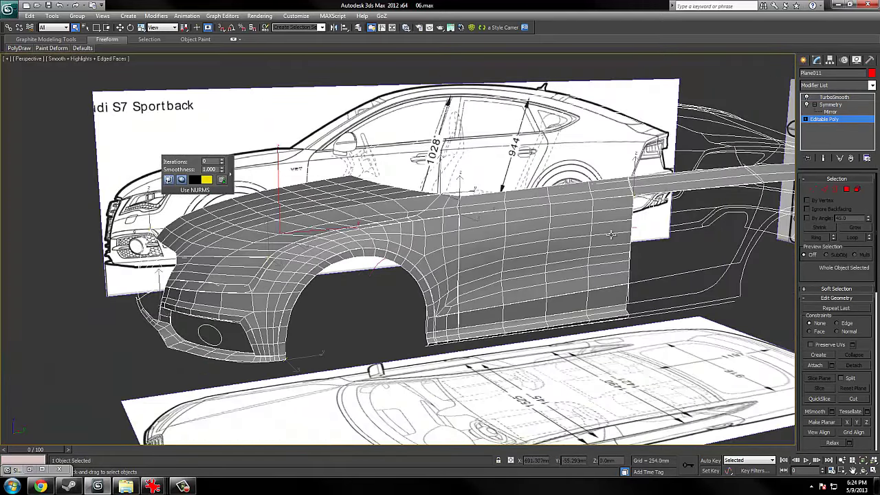
Inspect the smoothed mesh above the front wheel arch up close, toggling its edges on and off.
{"action": "scroll", "coordinate": [610, 235], "scroll_direction": "up", "scroll_amount": 2}
{"action": "scroll", "coordinate": [491, 308], "scroll_direction": "up", "scroll_amount": 8}
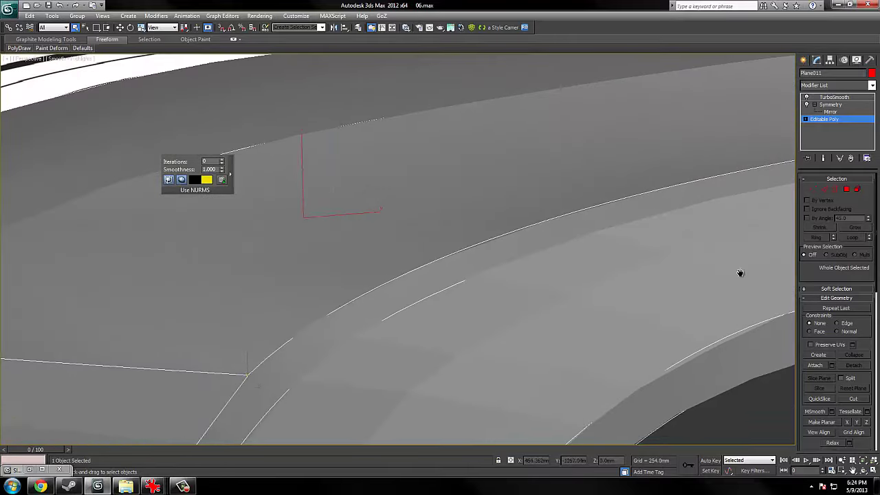
{"action": "middle_click_drag", "start_coordinate": [741, 273], "coordinate": [540, 293]}
{"action": "key", "text": "F4"}
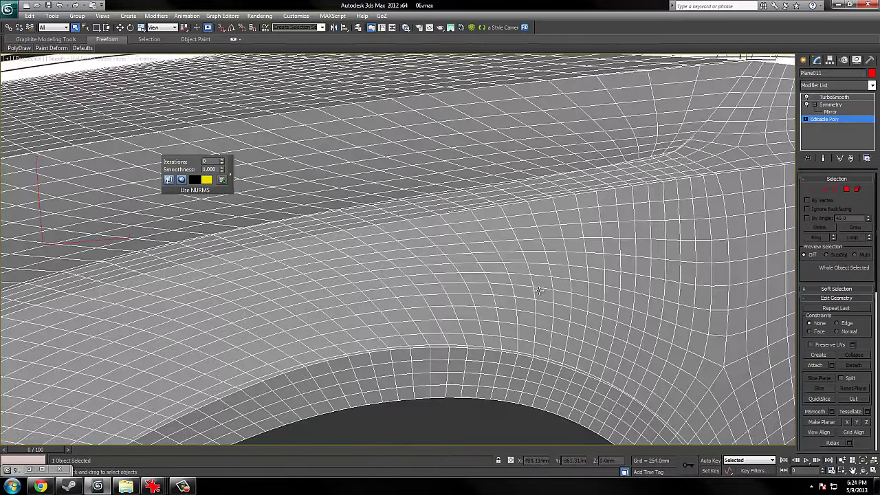
{"action": "key", "text": "F4"}
{"action": "key", "text": "F4"}
{"action": "scroll", "coordinate": [541, 285], "scroll_direction": "down", "scroll_amount": 3}
{"action": "key", "text": "F4"}
{"action": "key", "text": "F4"}
{"action": "key", "text": "F4"}
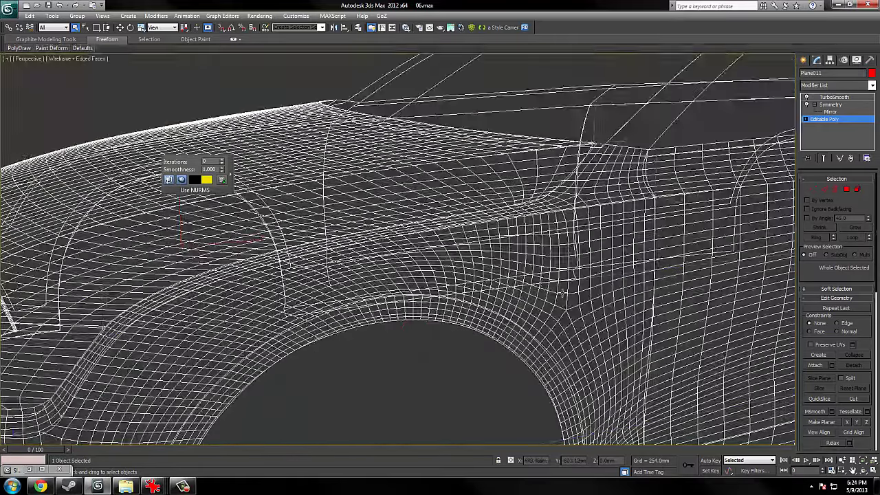
Hide everything except the selected car body and view its shaded surface from the side.
{"action": "middle_click_drag", "start_coordinate": [637, 291], "coordinate": [589, 237]}
{"action": "scroll", "coordinate": [588, 237], "scroll_direction": "down", "scroll_amount": 4}
{"action": "right_click", "coordinate": [588, 238]}
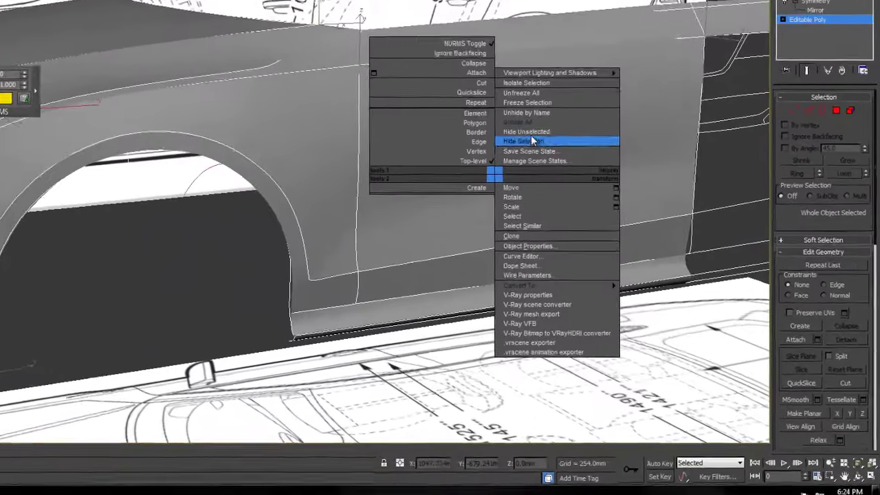
{"action": "left_click", "coordinate": [612, 209]}
{"action": "middle_click_drag", "start_coordinate": [541, 251], "coordinate": [657, 273]}
{"action": "middle_click_drag", "start_coordinate": [546, 184], "coordinate": [400, 191]}
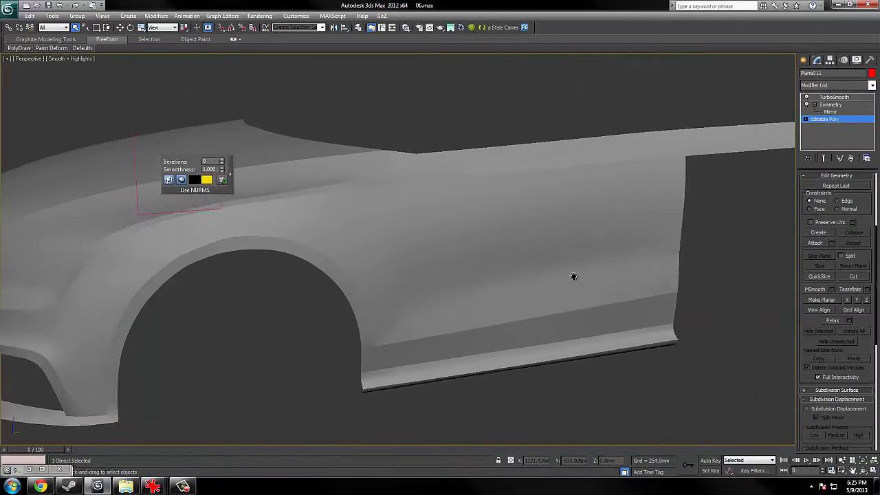
{"action": "scroll", "coordinate": [577, 265], "scroll_direction": "down", "scroll_amount": 5}
{"action": "scroll", "coordinate": [581, 259], "scroll_direction": "up", "scroll_amount": 3}
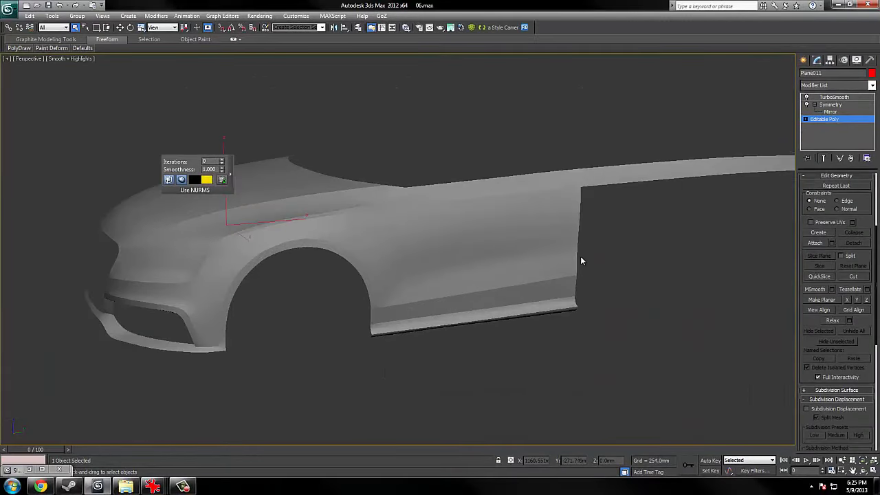
Inspect the body mesh between the front wheel arch and the sill, switching the edge and wireframe display.
{"action": "middle_click_drag", "start_coordinate": [379, 309], "coordinate": [245, 206], "text": "alt"}
{"action": "scroll", "coordinate": [624, 334], "scroll_direction": "up", "scroll_amount": 3}
{"action": "key", "text": "F4"}
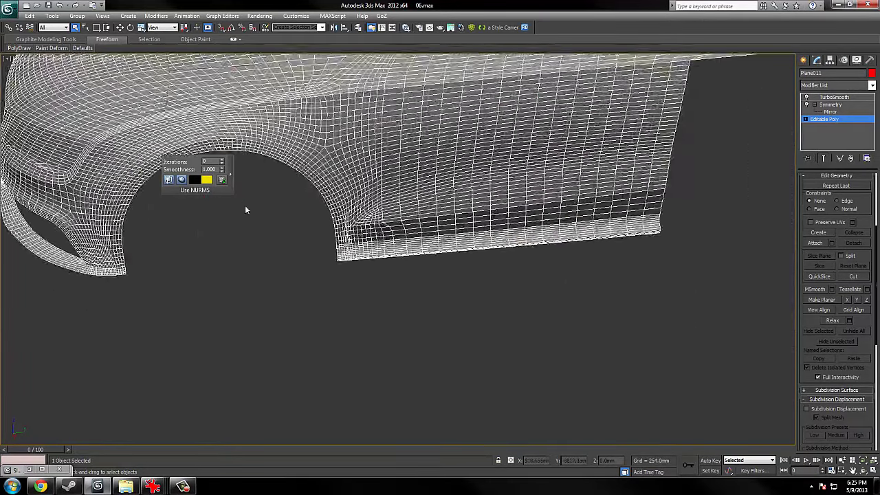
{"action": "scroll", "coordinate": [245, 206], "scroll_direction": "up", "scroll_amount": 5}
{"action": "key", "text": "F4"}
{"action": "mouse_move", "coordinate": [313, 193]}
{"action": "middle_mouse_down"}
{"action": "mouse_move", "coordinate": [330, 191]}
{"action": "mouse_move", "coordinate": [482, 344]}
{"action": "middle_mouse_up"}
{"action": "scroll", "coordinate": [482, 344], "scroll_direction": "down", "scroll_amount": 3}
{"action": "key", "text": "F3"}
{"action": "key", "text": "F3"}
{"action": "key", "text": "F4"}
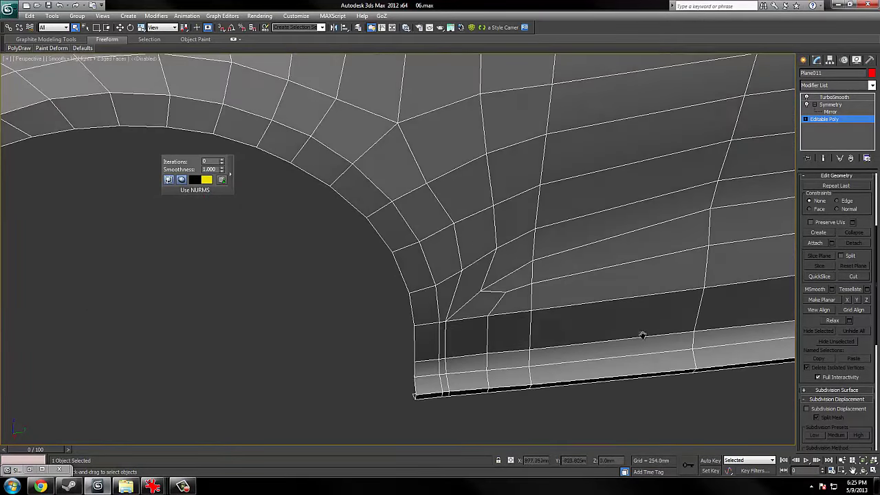
Examine the low-poly edge flow from the front bumper across the hood side to the wheel arch.
{"action": "scroll", "coordinate": [642, 336], "scroll_direction": "down", "scroll_amount": 3}
{"action": "mouse_move", "coordinate": [206, 165]}
{"action": "middle_mouse_down"}
{"action": "mouse_move", "coordinate": [436, 282]}
{"action": "mouse_move", "coordinate": [469, 242]}
{"action": "mouse_move", "coordinate": [534, 255]}
{"action": "middle_mouse_up"}
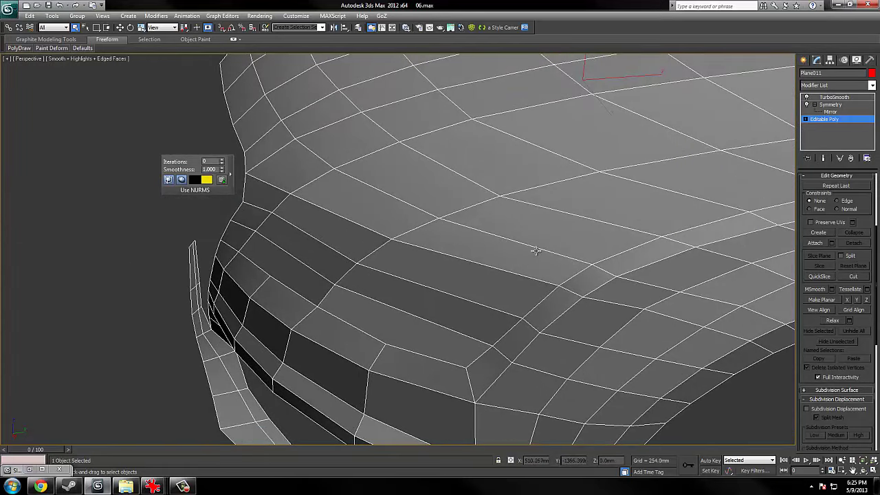
{"action": "scroll", "coordinate": [536, 251], "scroll_direction": "down", "scroll_amount": 5}
{"action": "scroll", "coordinate": [522, 251], "scroll_direction": "up", "scroll_amount": 2}
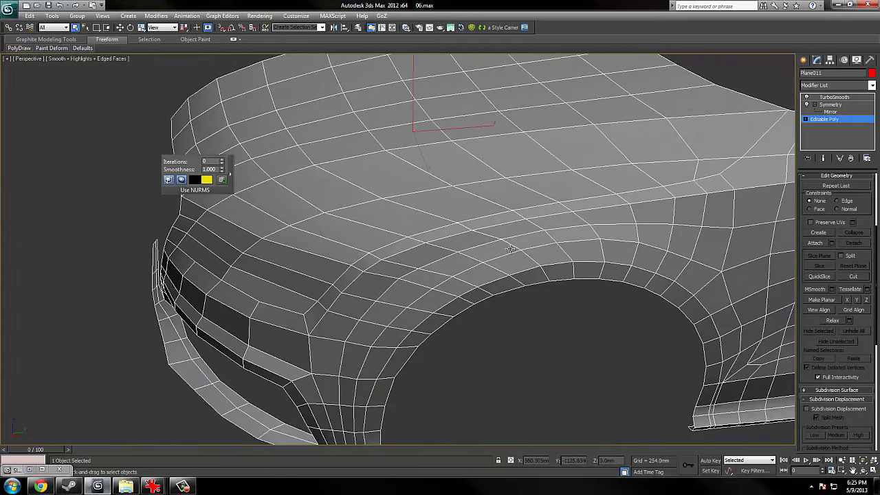
{"action": "middle_click_drag", "start_coordinate": [510, 249], "coordinate": [372, 208]}
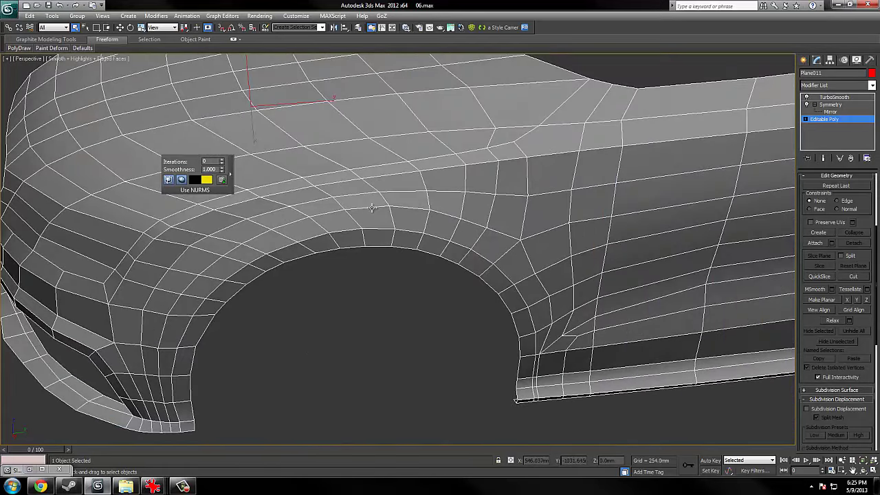
Inspect the shading of the door and the strip above it, with mesh edges hidden and shown.
{"action": "key", "text": "F2"}
{"action": "key", "text": "F4"}
{"action": "middle_click_drag", "start_coordinate": [544, 216], "coordinate": [522, 217], "text": "alt"}
{"action": "middle_click_drag", "start_coordinate": [674, 197], "coordinate": [182, 246]}
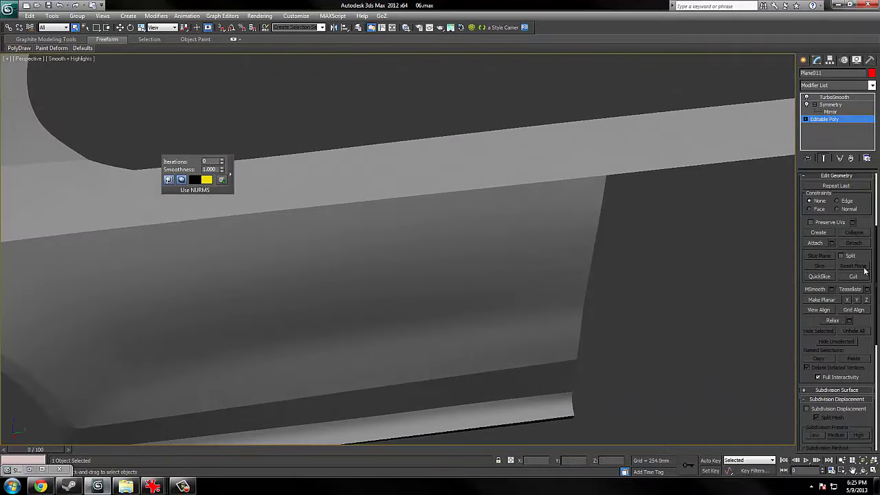
{"action": "scroll", "coordinate": [853, 344], "scroll_direction": "down", "scroll_amount": 5}
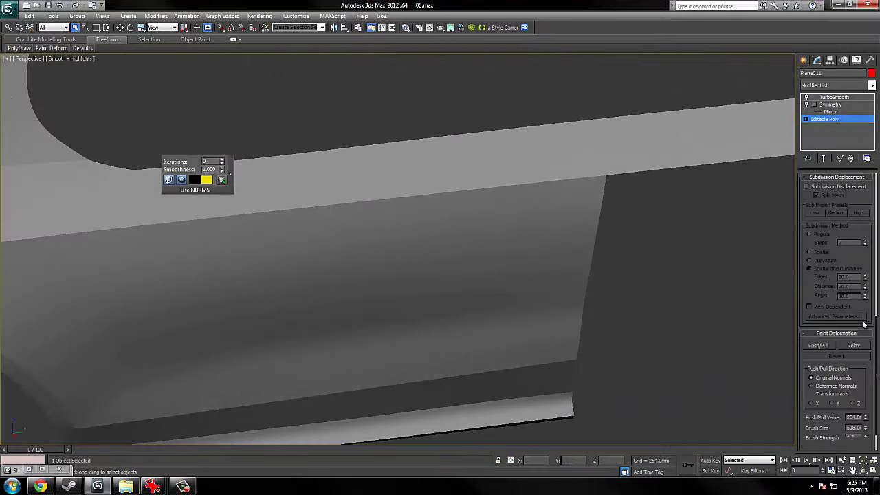
{"action": "right_click", "coordinate": [635, 263]}
{"action": "left_click", "coordinate": [617, 255]}
{"action": "key", "text": "F3"}
{"action": "key", "text": "F3"}
{"action": "key", "text": "F4"}
Open the scene 07.max and view the car body at an angle in wireframe.
{"action": "left_click", "coordinate": [9, 9]}
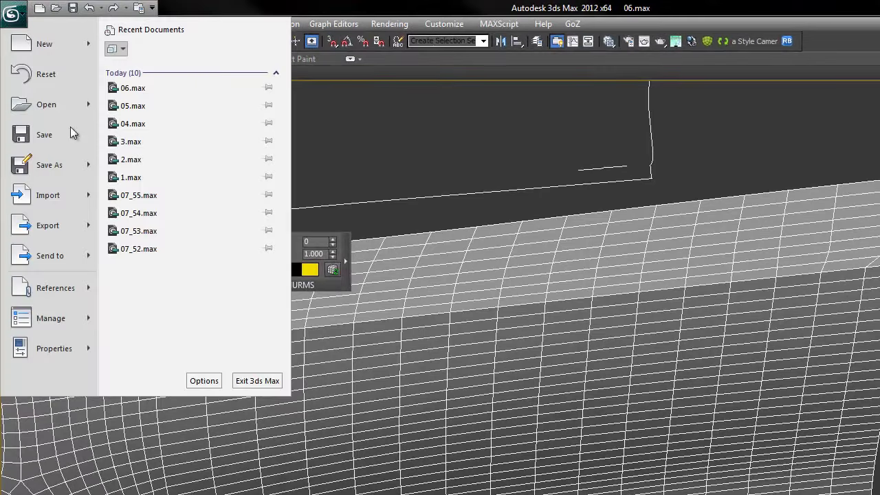
{"action": "left_click", "coordinate": [69, 97]}
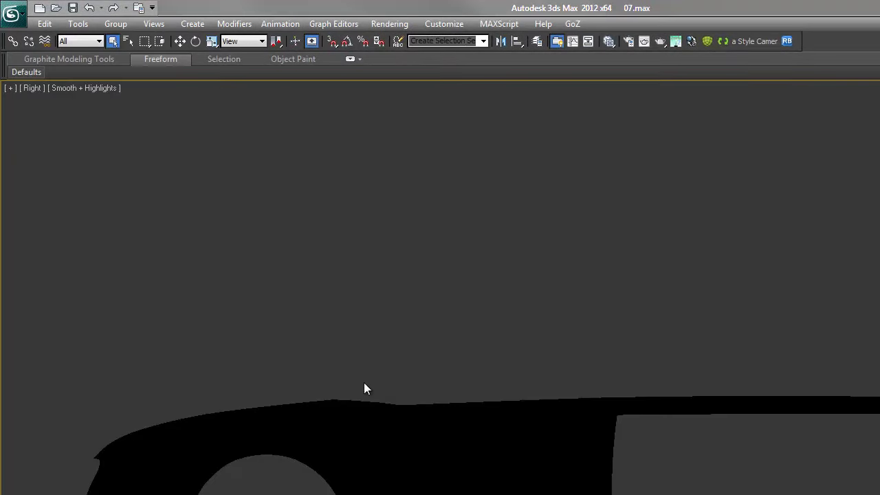
{"action": "middle_click_drag", "start_coordinate": [365, 387], "coordinate": [658, 406]}
{"action": "key", "text": "F3"}
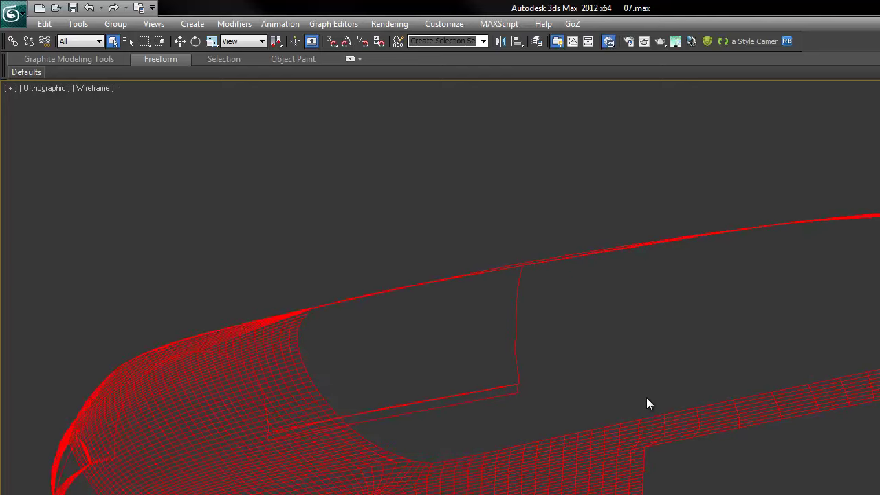
Add a Standard material node in the Slate Material Editor and select the car body.
{"action": "key", "text": "m"}
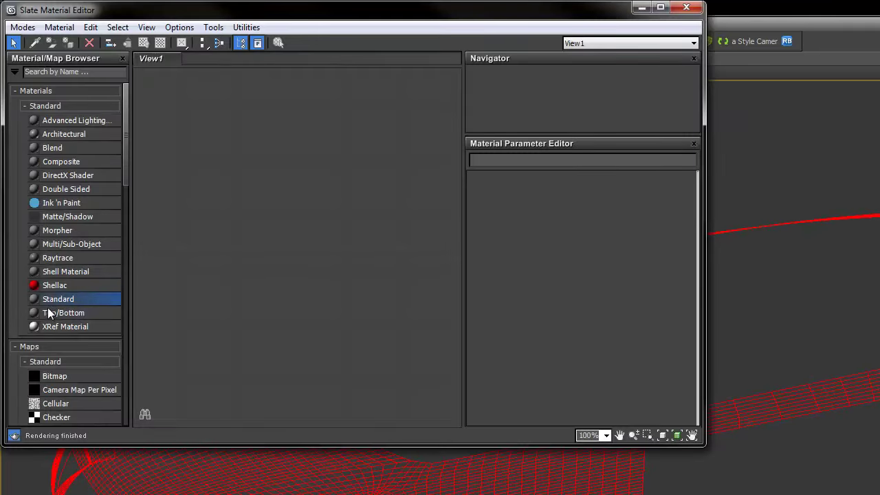
{"action": "left_click", "coordinate": [254, 295]}
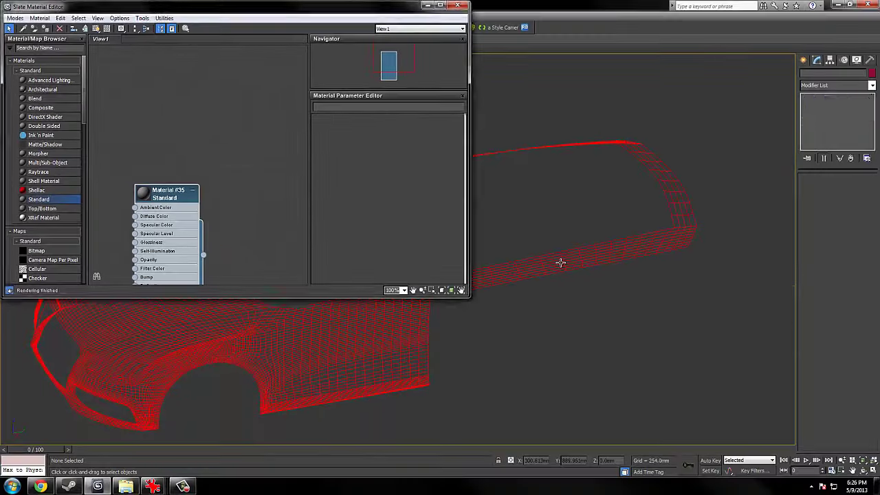
{"action": "left_click", "coordinate": [680, 318]}
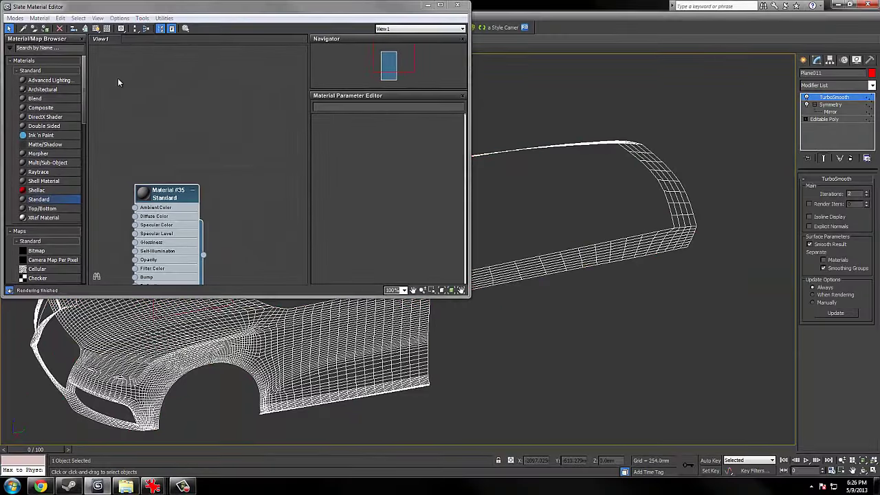
Dismiss the Slate Material Editor and show the selected body shaded without mesh edges.
{"action": "left_click", "coordinate": [427, 5]}
{"action": "middle_click_drag", "start_coordinate": [396, 158], "coordinate": [411, 185], "text": "alt"}
{"action": "key", "text": "m"}
{"action": "key", "text": "m"}
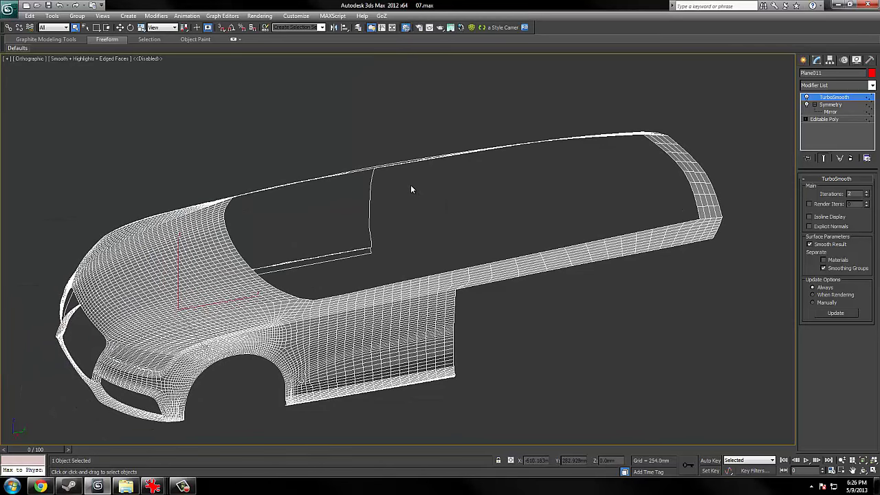
{"action": "key", "text": "F4"}
{"action": "middle_click_drag", "start_coordinate": [255, 124], "coordinate": [273, 116]}
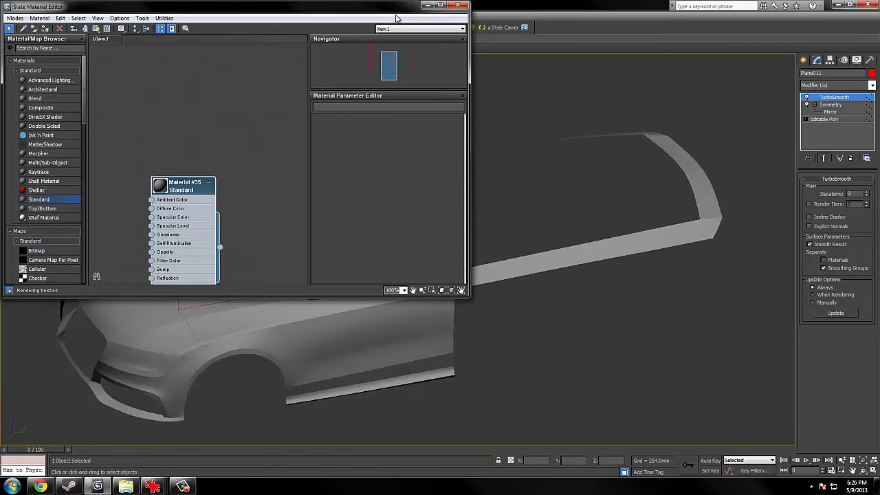
{"action": "key", "text": "m"}
Switch to a perspective view and examine the shaded fender, front wheel arch and door.
{"action": "mouse_move", "coordinate": [415, 167]}
{"action": "middle_mouse_down", "text": "alt"}
{"action": "mouse_move", "coordinate": [402, 204]}
{"action": "mouse_move", "coordinate": [430, 203]}
{"action": "mouse_move", "coordinate": [411, 220]}
{"action": "middle_mouse_up", "text": "alt"}
{"action": "key", "text": "F4"}
{"action": "key", "text": "p"}
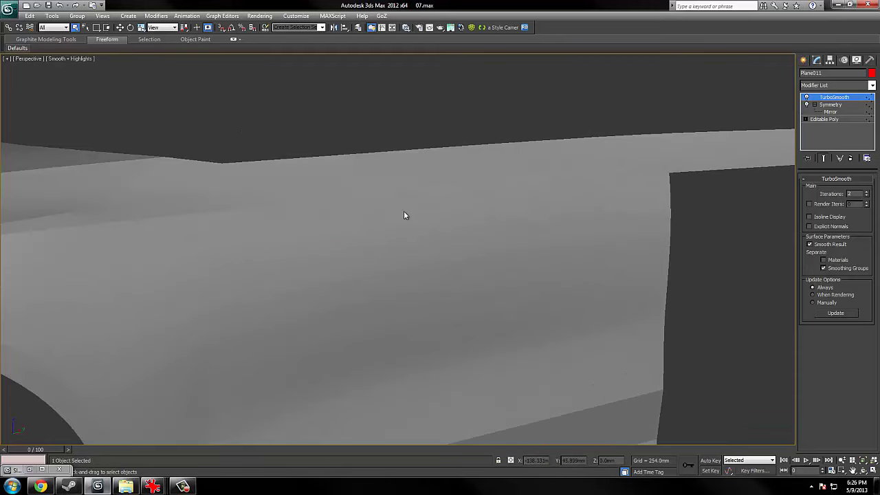
{"action": "key", "text": "z"}
{"action": "scroll", "coordinate": [404, 210], "scroll_direction": "up", "scroll_amount": 6}
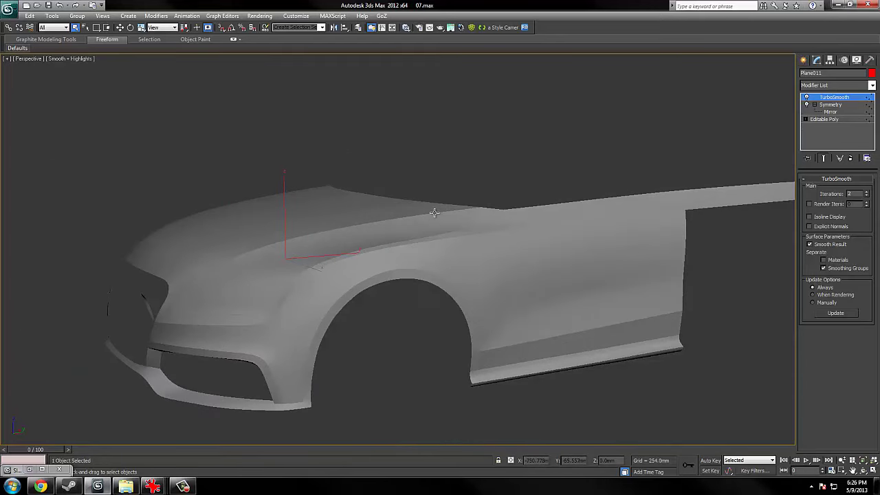
{"action": "scroll", "coordinate": [434, 213], "scroll_direction": "up", "scroll_amount": 3}
{"action": "middle_click_drag", "start_coordinate": [547, 186], "coordinate": [420, 187]}
{"action": "scroll", "coordinate": [420, 186], "scroll_direction": "down", "scroll_amount": 3}
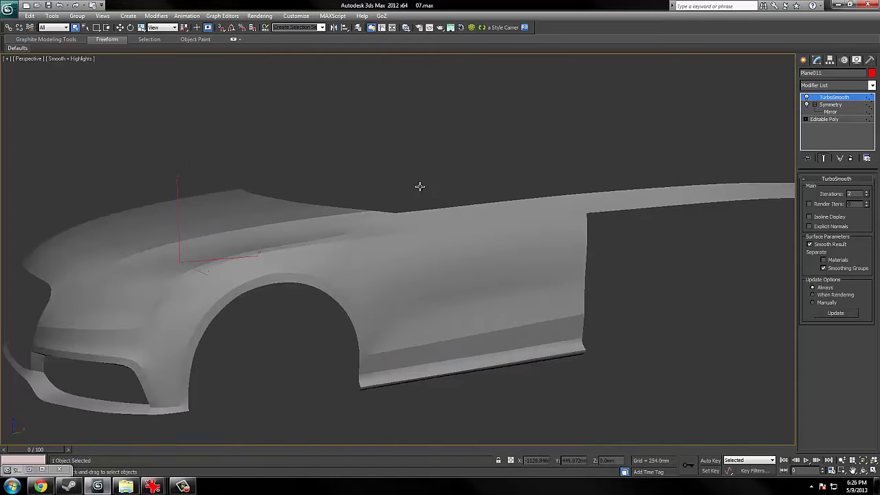
Examine the smoothed door and the strip running to the rear in wireframe, shaded and edged-faces display.
{"action": "key", "text": "F3"}
{"action": "key", "text": "d"}
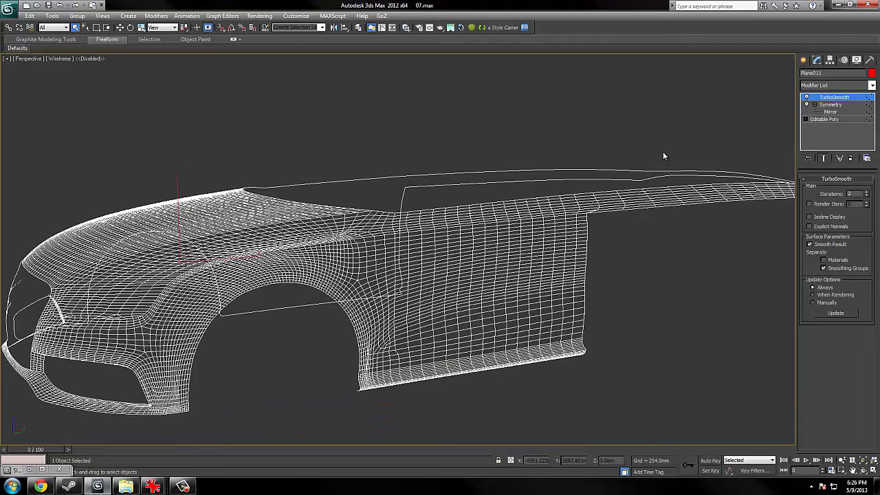
{"action": "key", "text": "F3"}
{"action": "key", "text": "F3"}
{"action": "scroll", "coordinate": [404, 178], "scroll_direction": "up", "scroll_amount": 5}
{"action": "key", "text": "F3"}
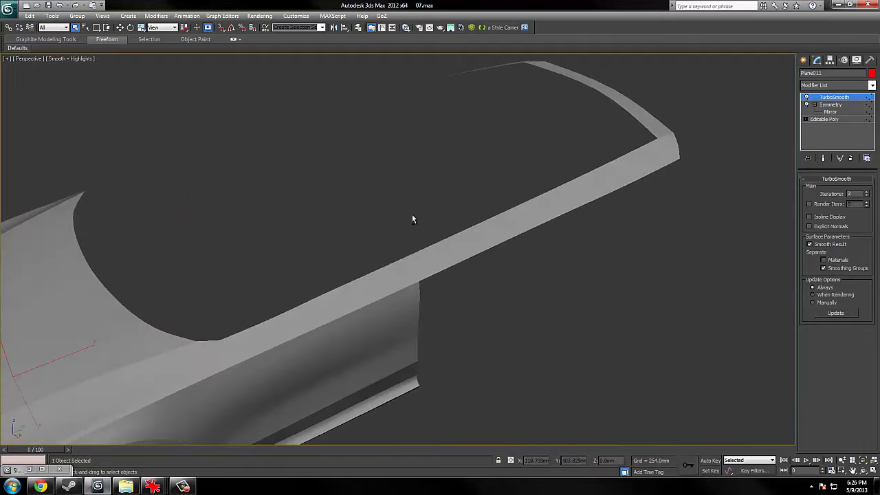
{"action": "scroll", "coordinate": [413, 218], "scroll_direction": "down", "scroll_amount": 3}
{"action": "key", "text": "F4"}
{"action": "middle_click_drag", "start_coordinate": [411, 216], "coordinate": [370, 218], "text": "alt"}
{"action": "middle_click_drag", "start_coordinate": [340, 256], "coordinate": [276, 249], "text": "alt"}
{"action": "key", "text": "F4"}
{"action": "scroll", "coordinate": [332, 257], "scroll_direction": "up", "scroll_amount": 5}
Go to the body's Editable Poly level and view the whole mesh with its vertices in wireframe.
{"action": "left_click", "coordinate": [834, 120]}
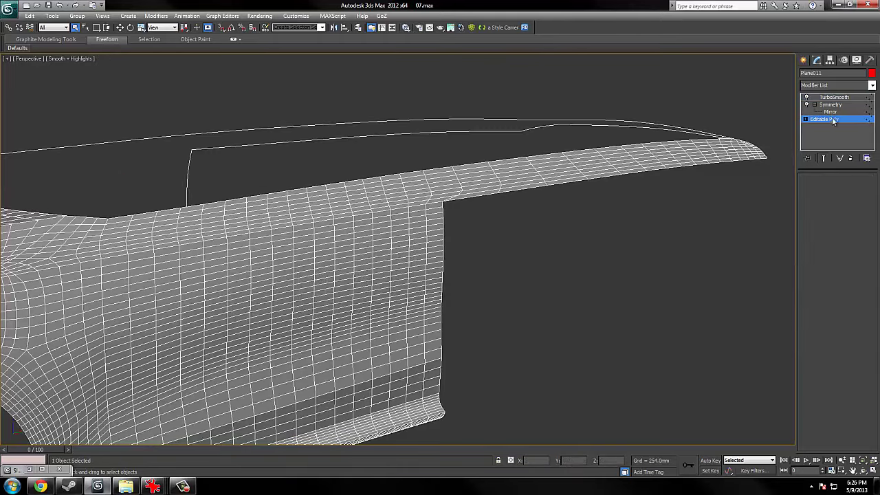
{"action": "scroll", "coordinate": [410, 238], "scroll_direction": "down", "scroll_amount": 5}
{"action": "key", "text": "F3"}
{"action": "middle_click_drag", "start_coordinate": [411, 238], "coordinate": [407, 224], "text": "alt"}
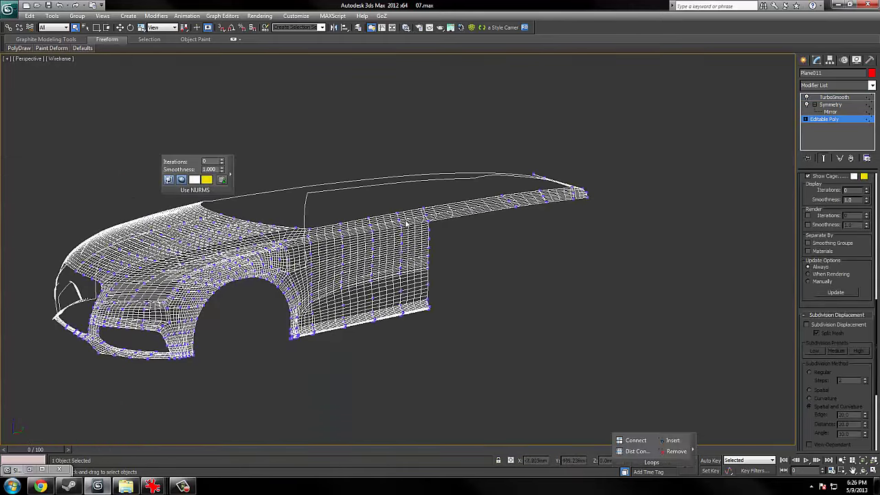
Examine the Audi S7 photos wallpaper_2b and wallpaper_01 in the ref folder, enlarging the front of the car.
{"action": "left_click", "coordinate": [126, 486]}
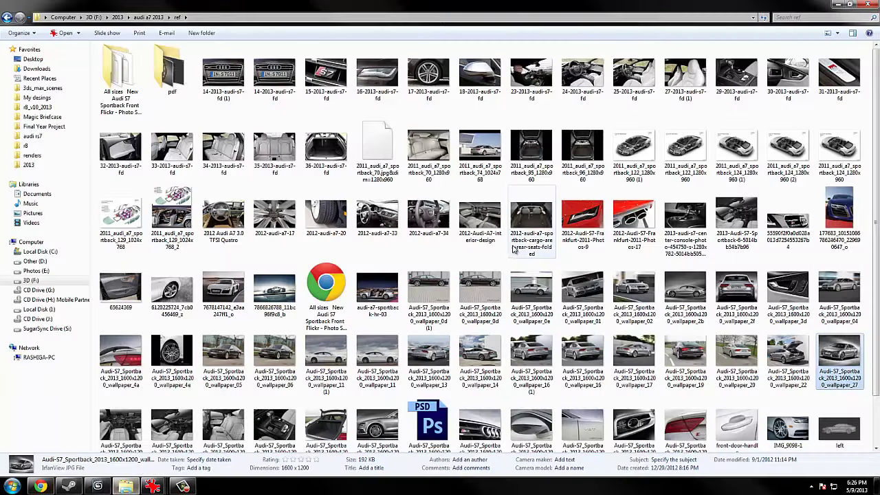
{"action": "double_click", "coordinate": [685, 297]}
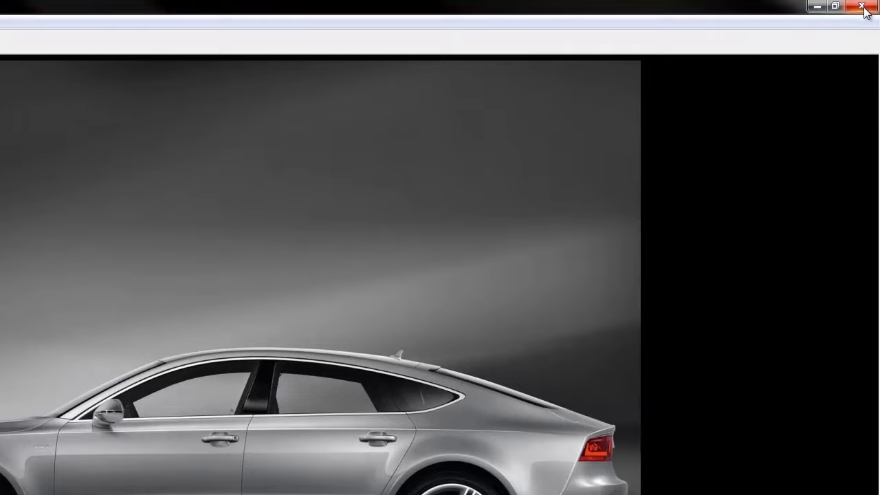
{"action": "left_click", "coordinate": [867, 4]}
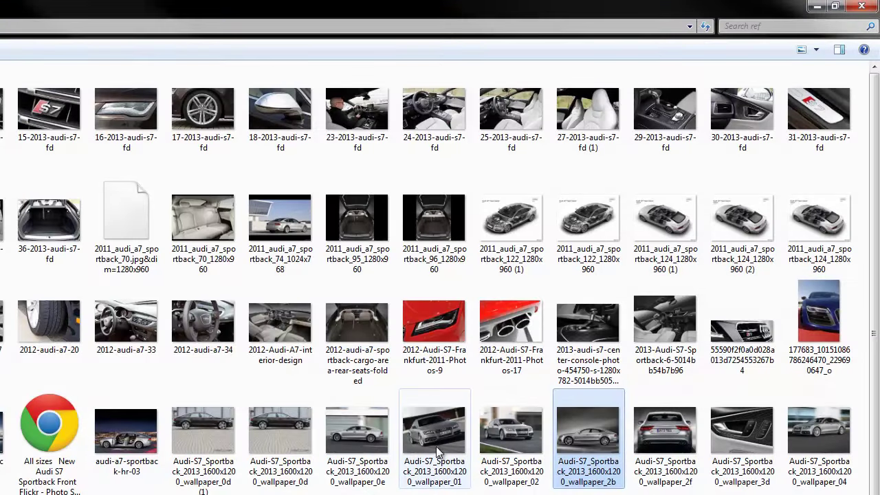
{"action": "double_click", "coordinate": [430, 428]}
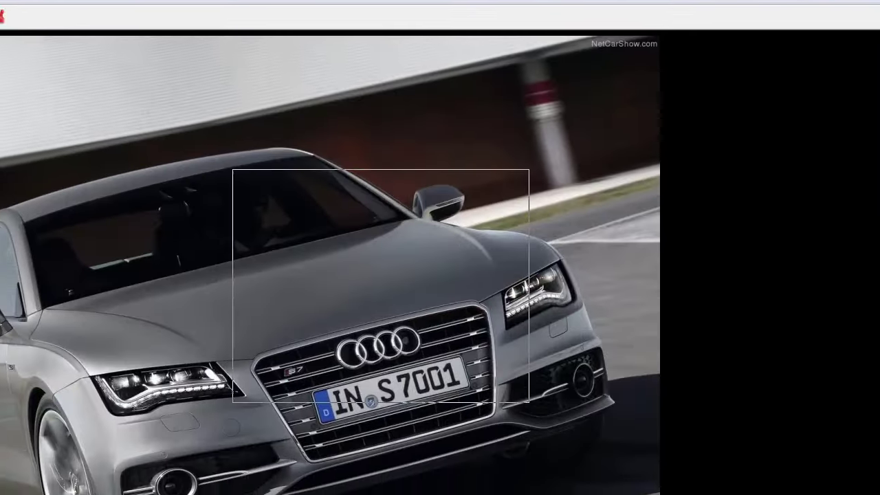
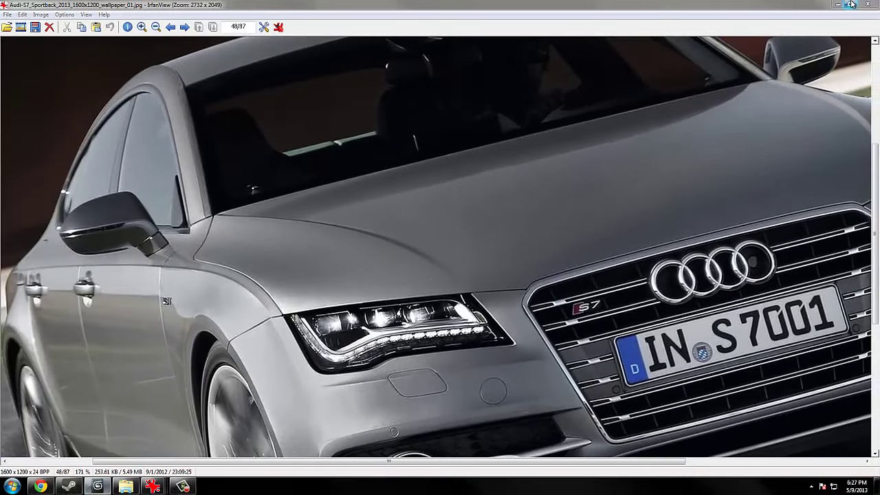
{"action": "left_click", "coordinate": [838, 4]}
Inspect the hood and fender mesh in 3ds Max at vertex level, alternating between wireframe and shaded display.
{"action": "middle_click_drag", "start_coordinate": [405, 307], "coordinate": [349, 330], "text": "alt"}
{"action": "scroll", "coordinate": [349, 330], "scroll_direction": "up", "scroll_amount": 4}
{"action": "middle_click_drag", "start_coordinate": [481, 269], "coordinate": [500, 273], "text": "alt"}
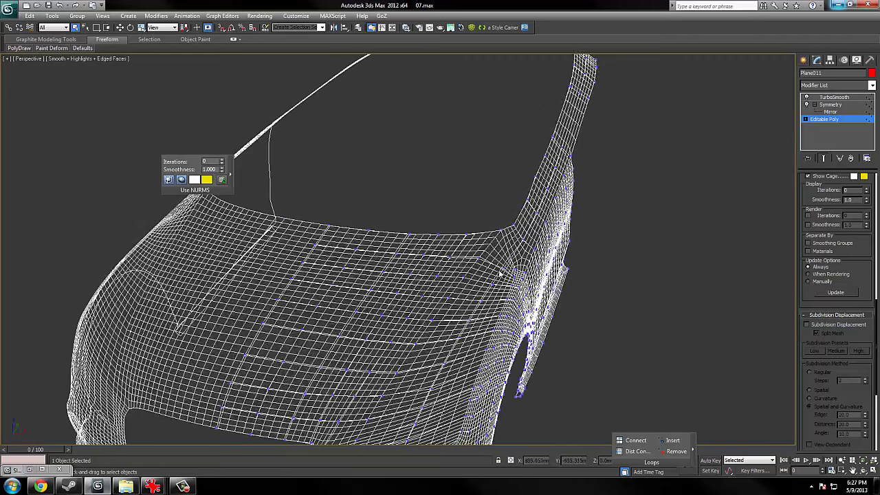
{"action": "scroll", "coordinate": [544, 230], "scroll_direction": "up", "scroll_amount": 4}
{"action": "key", "text": "space"}
{"action": "mouse_move", "coordinate": [548, 224]}
{"action": "middle_mouse_down", "text": "alt"}
{"action": "mouse_move", "coordinate": [591, 222]}
{"action": "mouse_move", "coordinate": [549, 165]}
{"action": "mouse_move", "coordinate": [488, 291]}
{"action": "middle_mouse_up", "text": "alt"}
{"action": "key", "text": "F3"}
{"action": "key", "text": "F3"}
{"action": "key", "text": "F3"}
{"action": "key", "text": "space"}
{"action": "key", "text": "F3"}
{"action": "key", "text": "F3"}
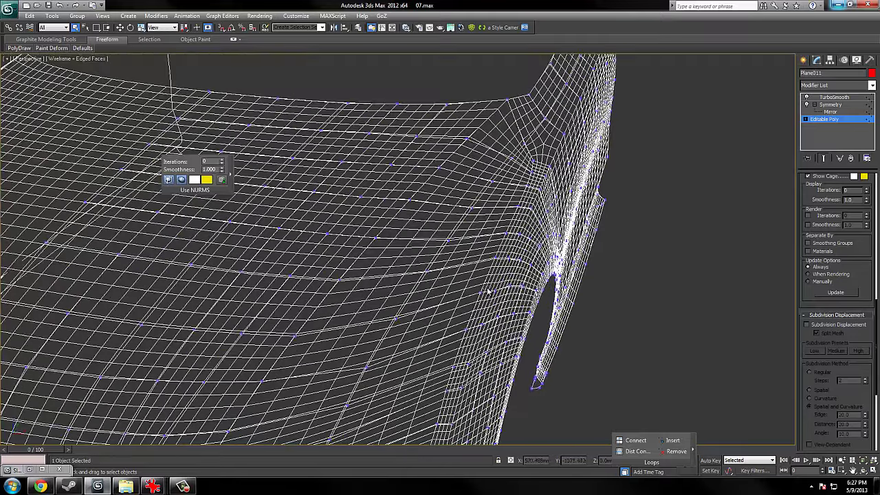
{"action": "key", "text": "F3"}
Leave vertex editing and return the body to the top level of Editable Poly.
{"action": "right_click", "coordinate": [691, 214]}
{"action": "left_click", "coordinate": [677, 201]}
{"action": "right_click", "coordinate": [687, 243]}
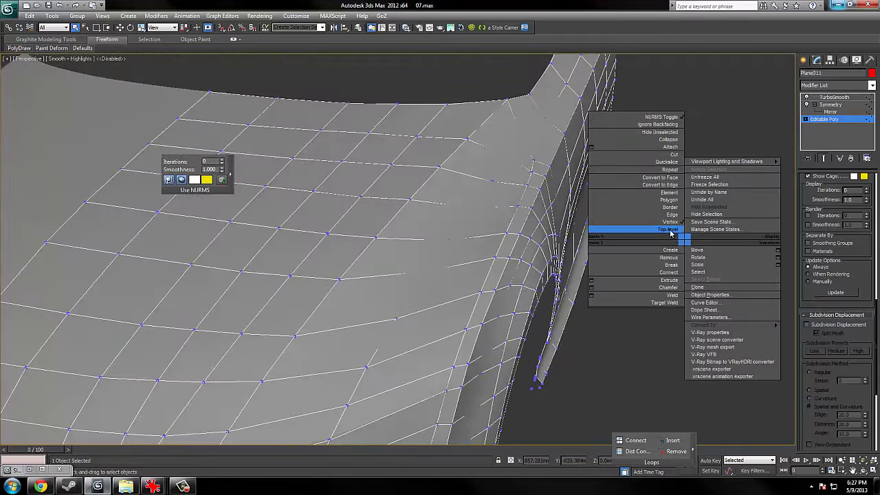
{"action": "left_click", "coordinate": [670, 231]}
{"action": "key", "text": "F3"}
Compare the hood corner's low-poly edge flow with the smoothed mesh around the front wheel arch.
{"action": "mouse_move", "coordinate": [624, 268]}
{"action": "middle_mouse_down", "text": "alt"}
{"action": "mouse_move", "coordinate": [611, 254]}
{"action": "mouse_move", "coordinate": [606, 292]}
{"action": "mouse_move", "coordinate": [602, 276]}
{"action": "middle_mouse_up", "text": "alt"}
{"action": "key", "text": "space"}
{"action": "key", "text": "F4"}
{"action": "key", "text": "F4"}
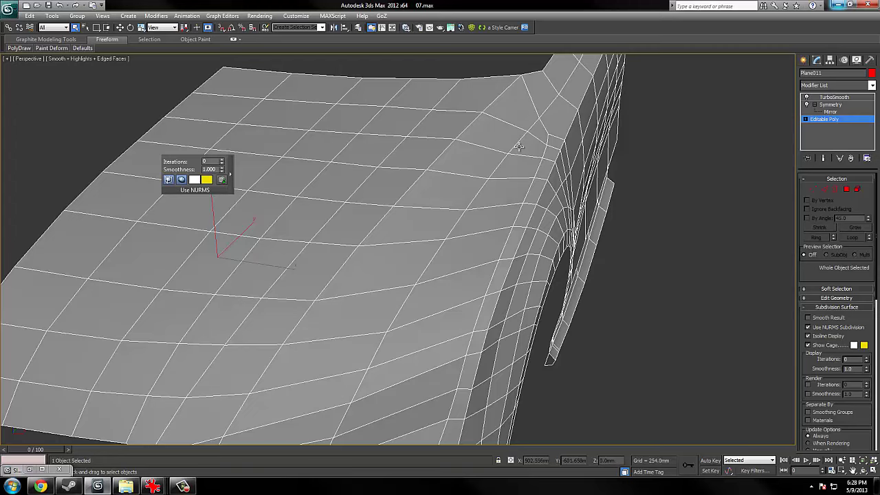
{"action": "middle_click_drag", "start_coordinate": [571, 223], "coordinate": [561, 219], "text": "alt"}
{"action": "key", "text": "F3"}
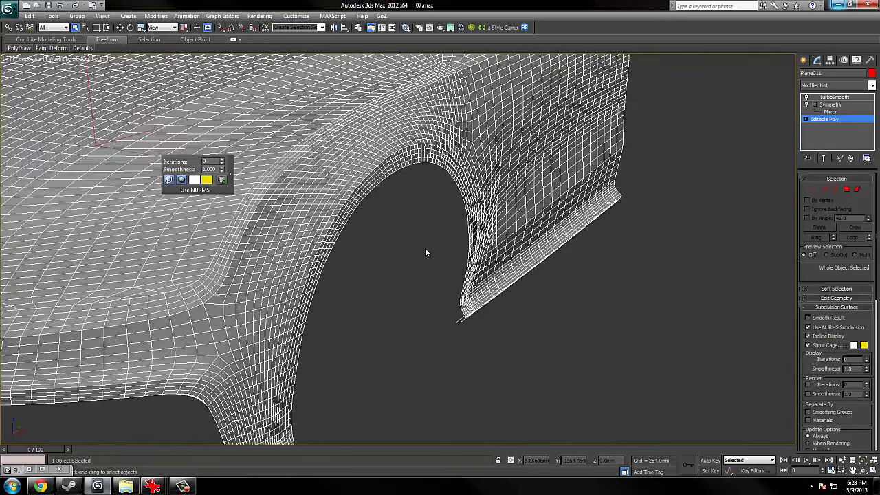
Examine the shaded surface of the front fender, door panel and side skirt behind the front wheel arch.
{"action": "key", "text": "F3"}
{"action": "middle_click_drag", "start_coordinate": [431, 258], "coordinate": [441, 275]}
{"action": "scroll", "coordinate": [441, 275], "scroll_direction": "up", "scroll_amount": 3}
{"action": "scroll", "coordinate": [442, 275], "scroll_direction": "down", "scroll_amount": 3}
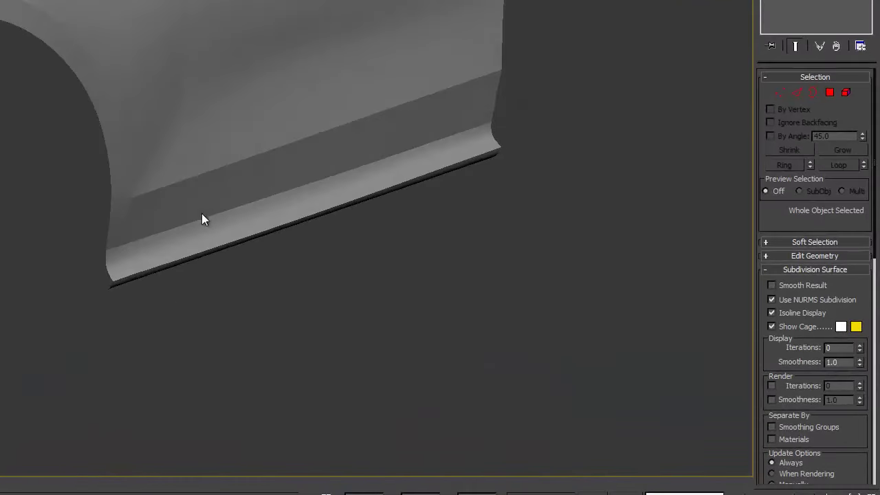
{"action": "scroll", "coordinate": [412, 354], "scroll_direction": "down", "scroll_amount": 5}
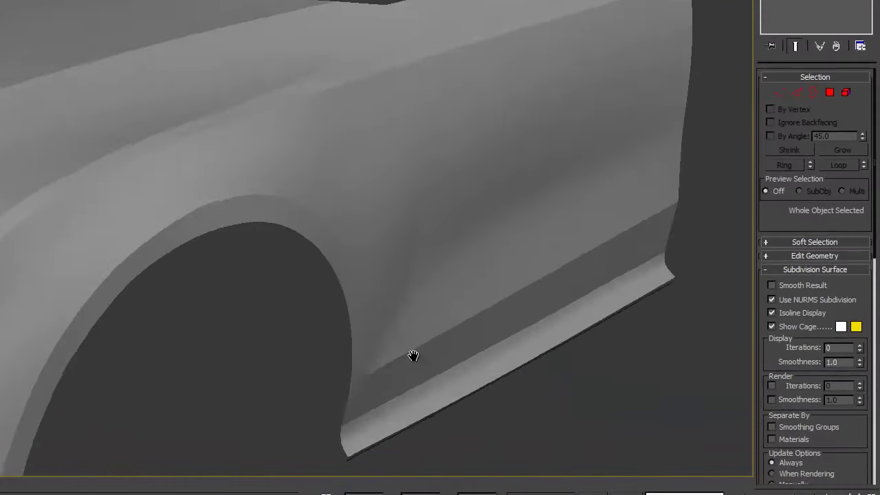
{"action": "key", "text": "F3"}
{"action": "key", "text": "F3"}
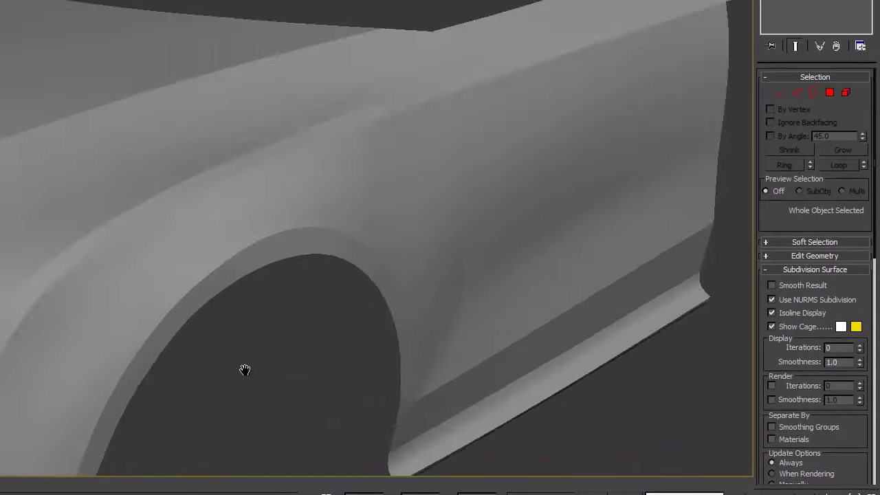
{"action": "scroll", "coordinate": [290, 314], "scroll_direction": "up", "scroll_amount": 3}
{"action": "middle_click_drag", "start_coordinate": [493, 78], "coordinate": [369, 108]}
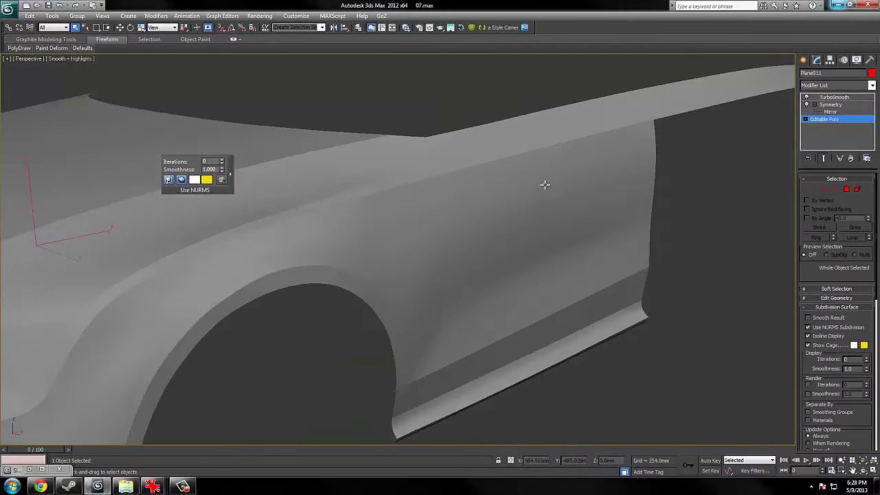
Open the scene 07_1.max and inspect the extended body side in wireframe and shaded display.
{"action": "left_click", "coordinate": [8, 8]}
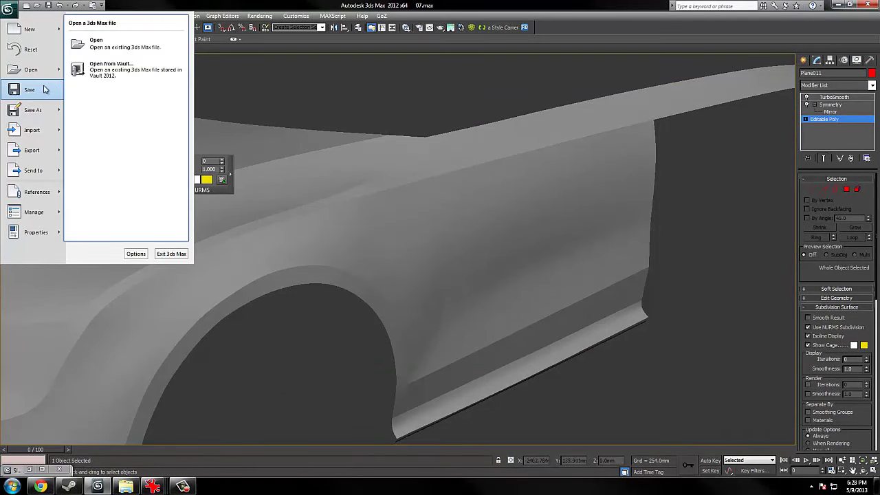
{"action": "mouse_move", "coordinate": [41, 78]}
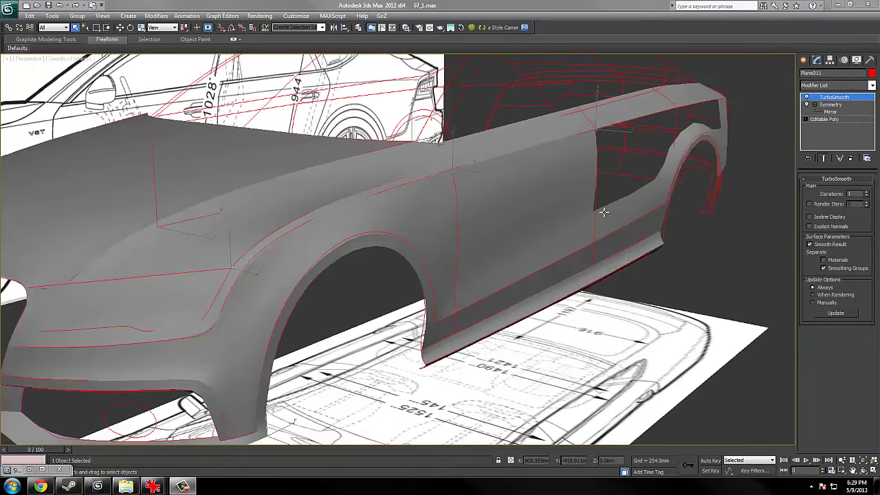
{"action": "scroll", "coordinate": [605, 212], "scroll_direction": "down", "scroll_amount": 3}
{"action": "mouse_move", "coordinate": [605, 212]}
{"action": "middle_mouse_down", "text": "alt"}
{"action": "mouse_move", "coordinate": [583, 230]}
{"action": "mouse_move", "coordinate": [399, 265]}
{"action": "middle_mouse_up", "text": "alt"}
{"action": "scroll", "coordinate": [582, 229], "scroll_direction": "up", "scroll_amount": 3}
{"action": "key", "text": "F3"}
{"action": "key", "text": "F4"}
{"action": "key", "text": "F3"}
{"action": "key", "text": "F3"}
{"action": "key", "text": "F4"}
{"action": "key", "text": "F3"}
{"action": "middle_click_drag", "start_coordinate": [658, 200], "coordinate": [608, 191], "text": "alt"}
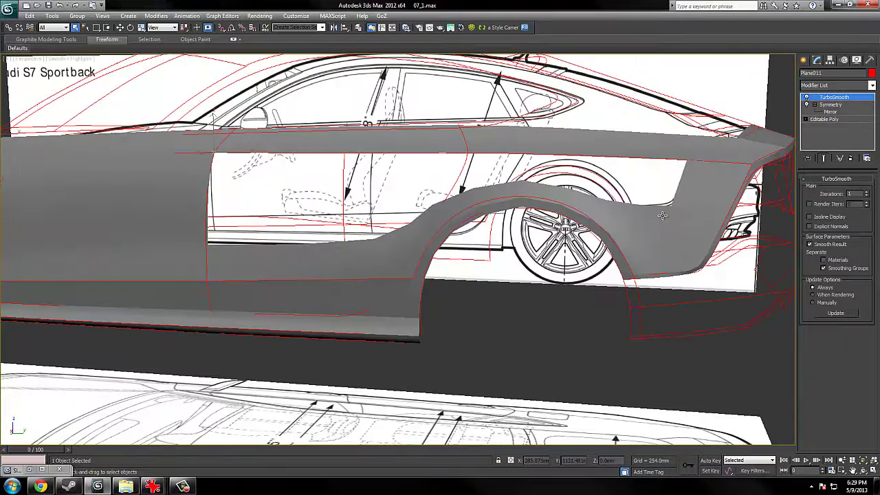
Inspect the rear wheel arch and open door area against the side blueprint, alternating wireframe and shaded display.
{"action": "middle_click_drag", "start_coordinate": [662, 215], "coordinate": [642, 233], "text": "alt"}
{"action": "scroll", "coordinate": [643, 232], "scroll_direction": "up", "scroll_amount": 2}
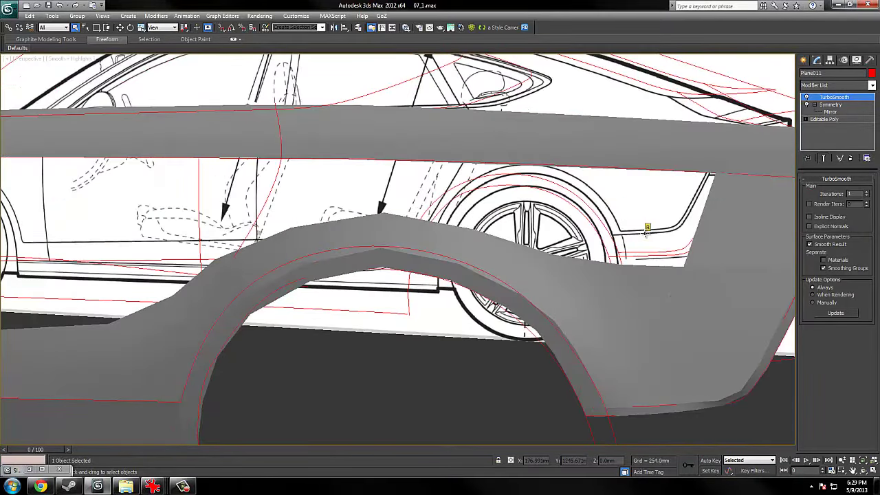
{"action": "scroll", "coordinate": [646, 233], "scroll_direction": "down", "scroll_amount": 3}
{"action": "middle_click_drag", "start_coordinate": [362, 324], "coordinate": [442, 332]}
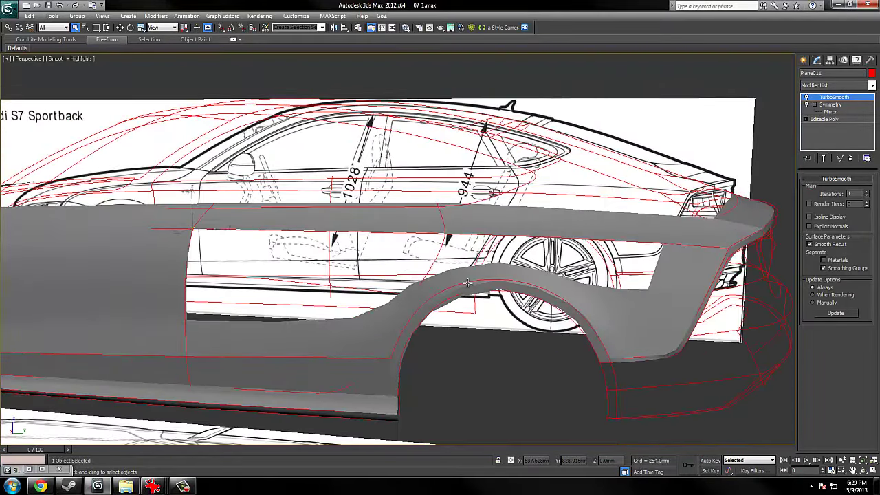
{"action": "key", "text": "F3"}
{"action": "key", "text": "F4"}
{"action": "key", "text": "F3"}
{"action": "scroll", "coordinate": [468, 283], "scroll_direction": "down", "scroll_amount": 3}
{"action": "key", "text": "F3"}
{"action": "key", "text": "F4"}
{"action": "key", "text": "F3"}
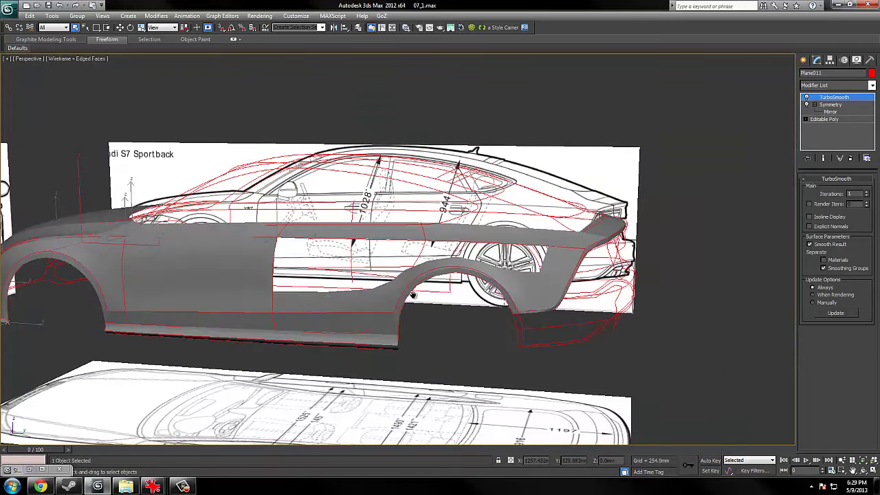
{"action": "middle_click_drag", "start_coordinate": [413, 295], "coordinate": [420, 296]}
{"action": "scroll", "coordinate": [438, 298], "scroll_direction": "up", "scroll_amount": 3}
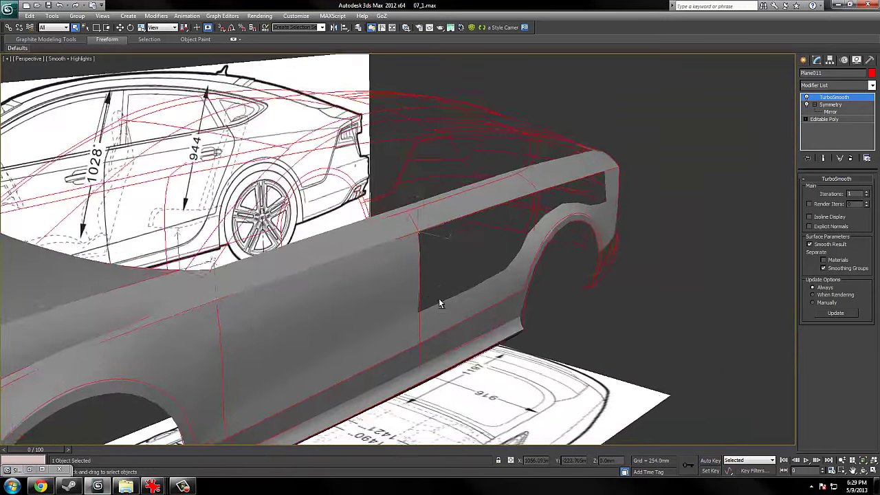
Examine the mesh lines running from the front wheel arch along the door side with edged faces shown.
{"action": "middle_click_drag", "start_coordinate": [440, 301], "coordinate": [465, 293], "text": "alt"}
{"action": "key", "text": "F3"}
{"action": "key", "text": "F3"}
{"action": "key", "text": "F4"}
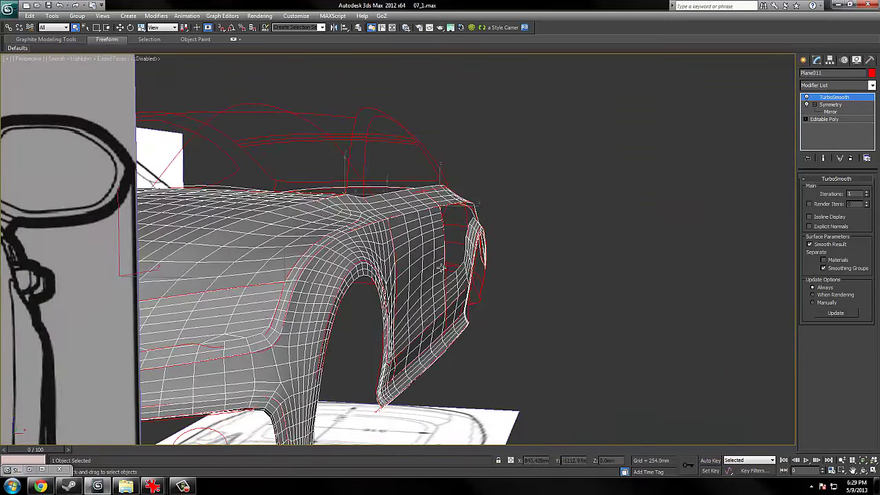
{"action": "key", "text": "F3"}
{"action": "key", "text": "F3"}
{"action": "key", "text": "F4"}
{"action": "middle_click_drag", "start_coordinate": [442, 292], "coordinate": [452, 258], "text": "alt"}
{"action": "scroll", "coordinate": [403, 330], "scroll_direction": "up", "scroll_amount": 4}
{"action": "scroll", "coordinate": [403, 328], "scroll_direction": "down", "scroll_amount": 3}
{"action": "key", "text": "F3"}
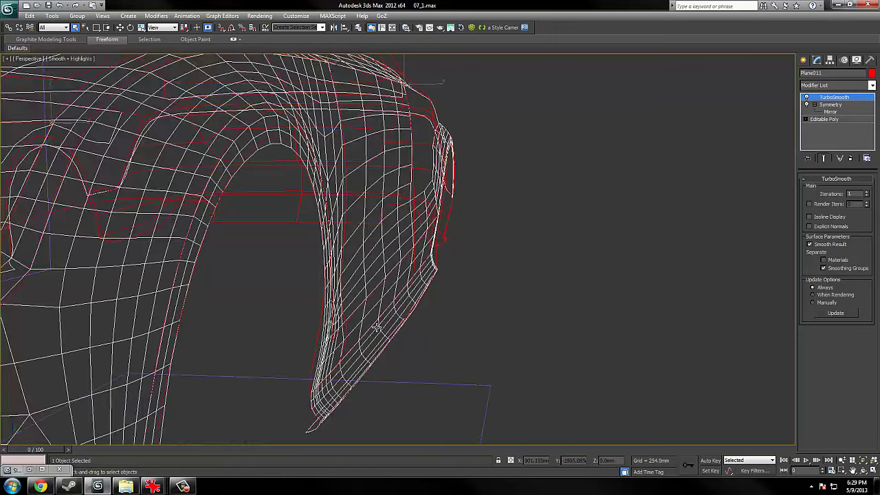
Inspect the side skirt's edge loops up close, comparing the wireframe with the shaded surface.
{"action": "key", "text": "F3"}
{"action": "key", "text": "F3"}
{"action": "scroll", "coordinate": [411, 301], "scroll_direction": "up", "scroll_amount": 3}
{"action": "key", "text": "F3"}
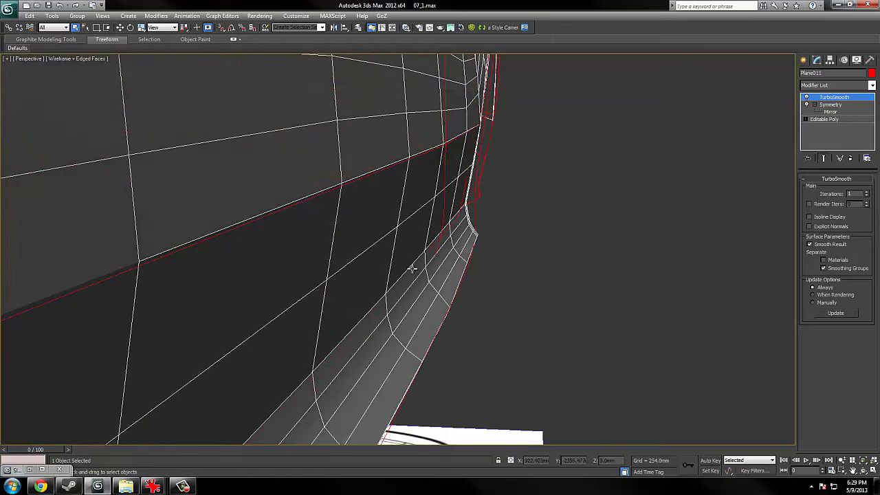
{"action": "scroll", "coordinate": [482, 252], "scroll_direction": "down", "scroll_amount": 6}
{"action": "middle_click_drag", "start_coordinate": [486, 249], "coordinate": [462, 257]}
{"action": "scroll", "coordinate": [461, 257], "scroll_direction": "up", "scroll_amount": 4}
{"action": "key", "text": "F4"}
{"action": "scroll", "coordinate": [461, 258], "scroll_direction": "down", "scroll_amount": 5}
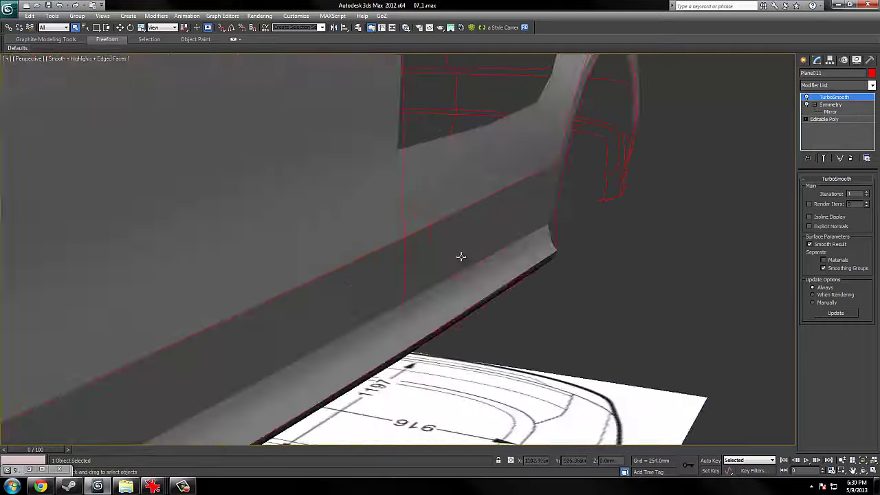
Examine the rear quarter panel and the strip wrapping around the tail in shaded and wireframe display.
{"action": "middle_click_drag", "start_coordinate": [550, 203], "coordinate": [556, 206], "text": "alt"}
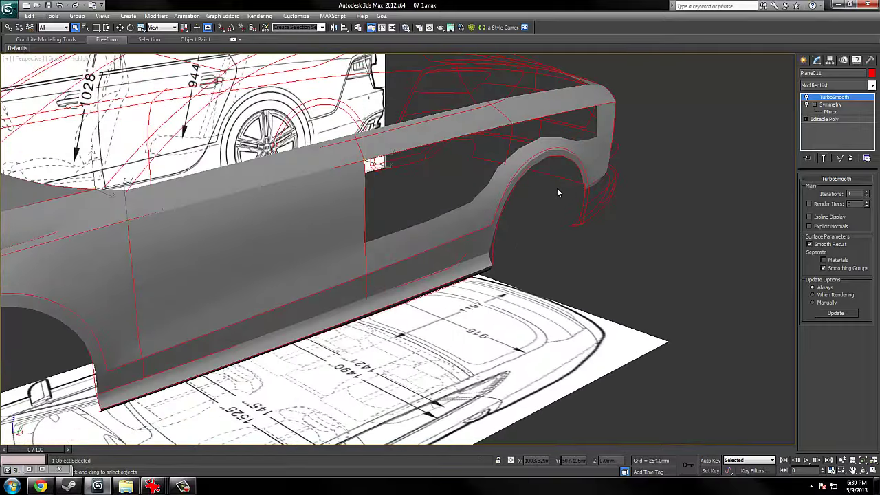
{"action": "middle_click_drag", "start_coordinate": [477, 206], "coordinate": [410, 205]}
{"action": "scroll", "coordinate": [495, 191], "scroll_direction": "up", "scroll_amount": 3}
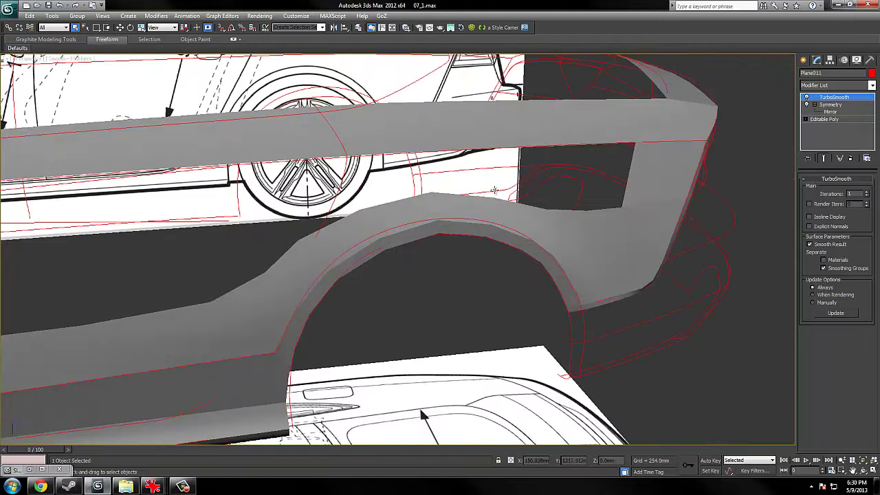
{"action": "middle_click_drag", "start_coordinate": [665, 175], "coordinate": [593, 250], "text": "alt"}
{"action": "scroll", "coordinate": [593, 249], "scroll_direction": "down", "scroll_amount": 3}
{"action": "middle_click_drag", "start_coordinate": [538, 244], "coordinate": [541, 264], "text": "alt"}
{"action": "key", "text": "F4"}
{"action": "key", "text": "F3"}
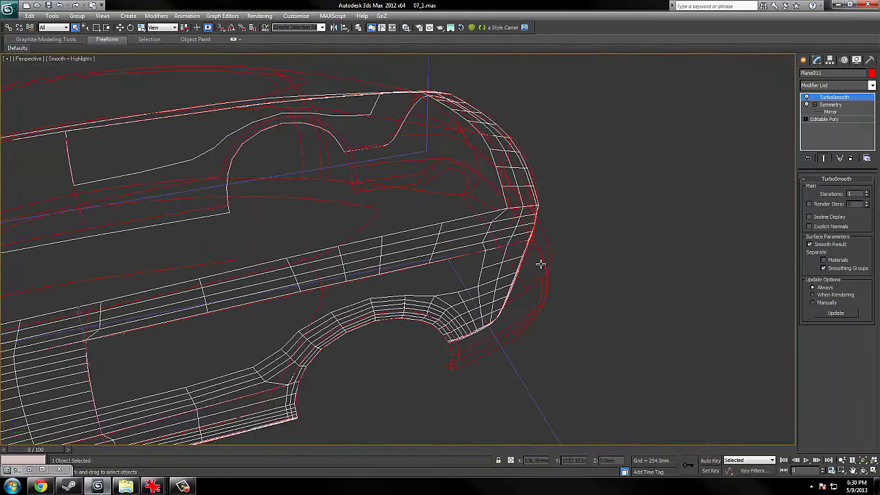
{"action": "key", "text": "F3"}
{"action": "key", "text": "F3"}
{"action": "middle_click_drag", "start_coordinate": [370, 245], "coordinate": [578, 239]}
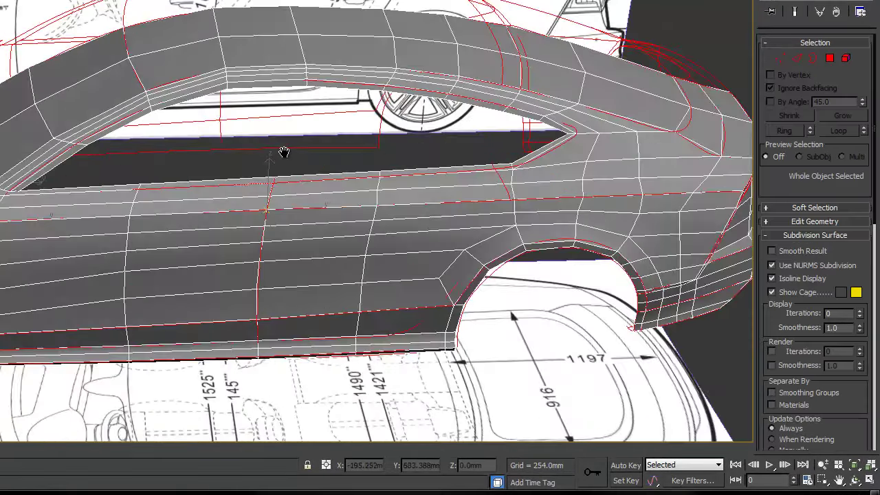
Show the smoothed mesh of the 07_04.max body in wireframe and switch to the Right view.
{"action": "middle_click_drag", "start_coordinate": [284, 152], "coordinate": [144, 207]}
{"action": "middle_click_drag", "start_coordinate": [301, 183], "coordinate": [306, 208], "text": "alt"}
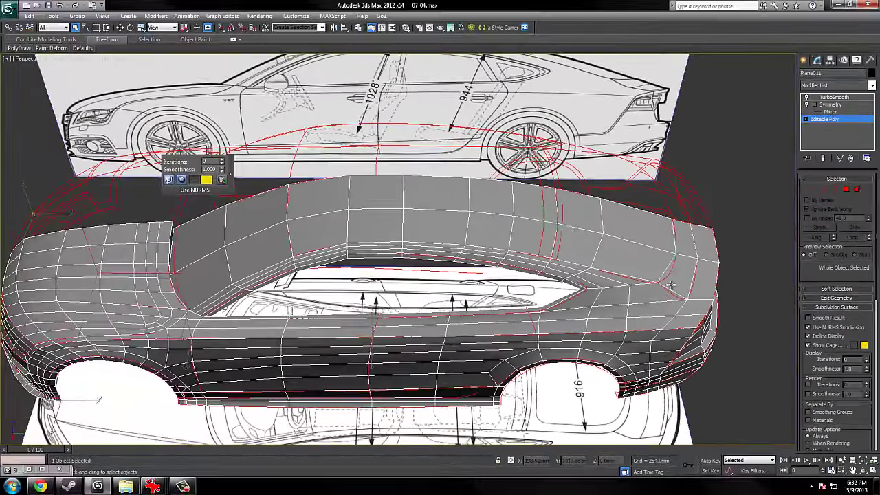
{"action": "middle_click_drag", "start_coordinate": [567, 203], "coordinate": [418, 127]}
{"action": "key", "text": "ctrl+q"}
{"action": "scroll", "coordinate": [627, 243], "scroll_direction": "up", "scroll_amount": 5}
{"action": "key", "text": "F3"}
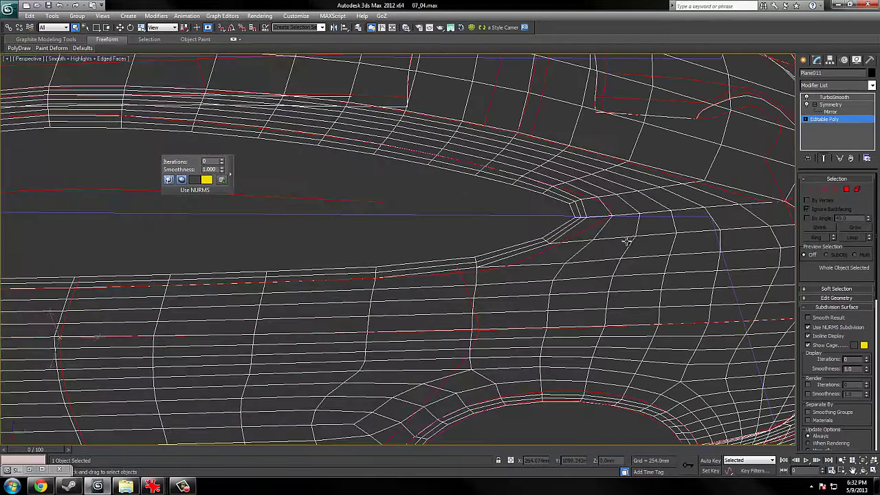
{"action": "middle_click_drag", "start_coordinate": [645, 241], "coordinate": [569, 242]}
{"action": "key", "text": "v"}
{"action": "left_click", "coordinate": [588, 289]}
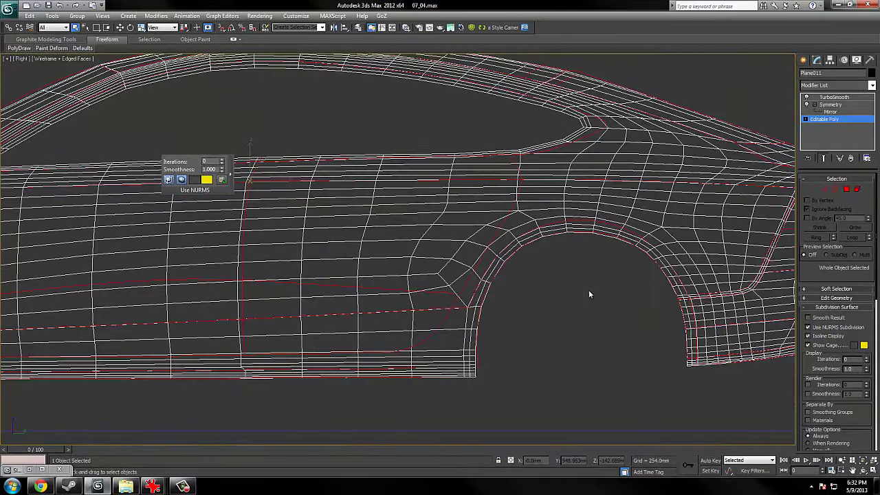
Compare the rear side window corner and wheel arch with the side blueprint in shaded and wireframe display.
{"action": "scroll", "coordinate": [598, 290], "scroll_direction": "up", "scroll_amount": 6}
{"action": "middle_click_drag", "start_coordinate": [612, 291], "coordinate": [559, 360]}
{"action": "key", "text": "F3"}
{"action": "key", "text": "F4"}
{"action": "key", "text": "F3"}
{"action": "key", "text": "F3"}
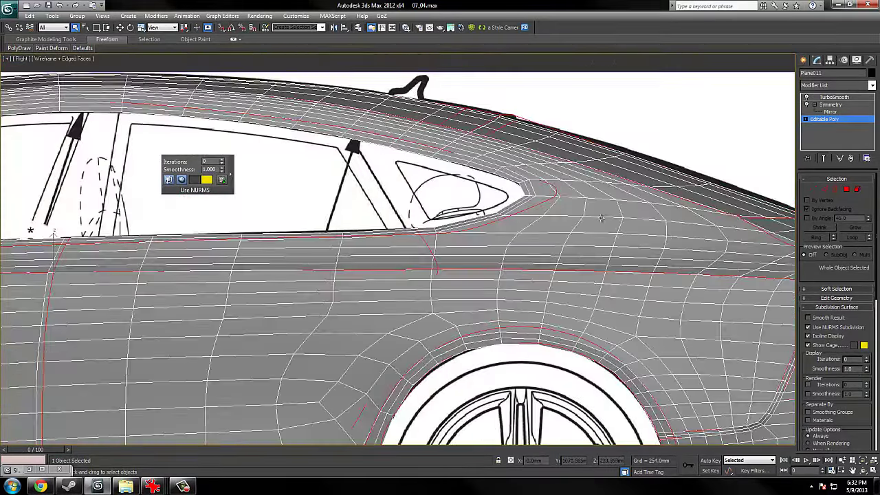
{"action": "key", "text": "F3"}
{"action": "key", "text": "F3"}
{"action": "key", "text": "F4"}
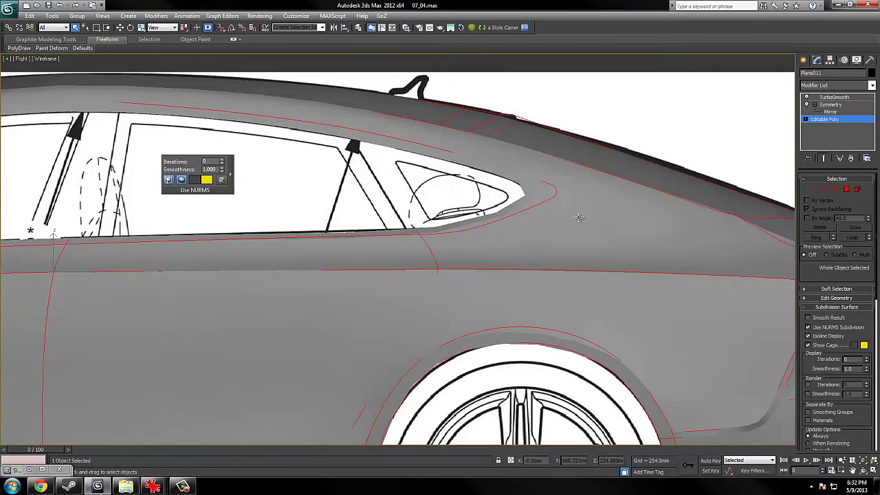
{"action": "key", "text": "F3"}
Inspect the roof and rear quarter from above, turning the smoothed preview off to study the low-poly edges.
{"action": "scroll", "coordinate": [579, 217], "scroll_direction": "down", "scroll_amount": 4}
{"action": "scroll", "coordinate": [579, 217], "scroll_direction": "up", "scroll_amount": 6}
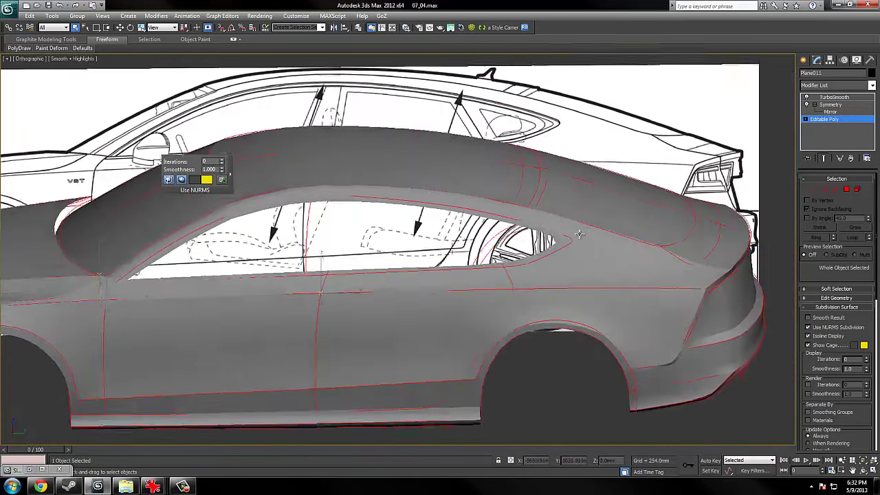
{"action": "key", "text": "F4"}
{"action": "key", "text": "F4"}
{"action": "middle_click_drag", "start_coordinate": [637, 275], "coordinate": [634, 304]}
{"action": "key", "text": "ctrl+e"}
{"action": "key", "text": "F3"}
{"action": "key", "text": "F3"}
{"action": "key", "text": "F4"}
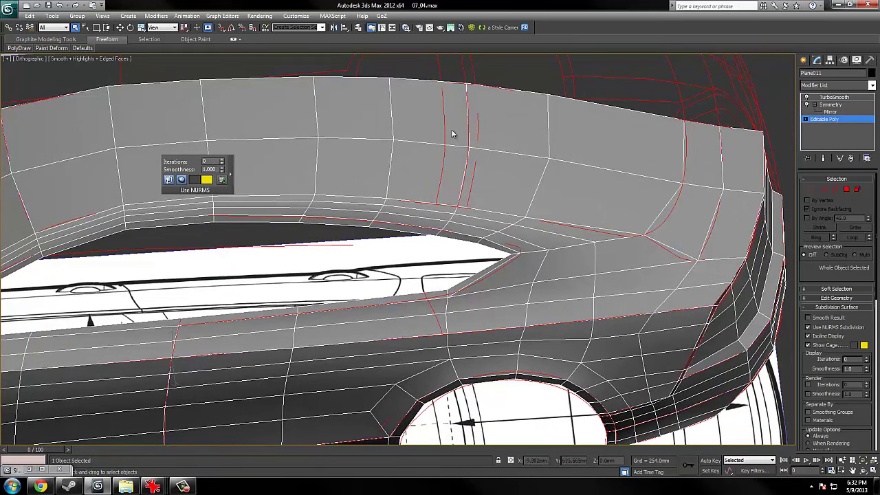
{"action": "middle_click_drag", "start_coordinate": [553, 198], "coordinate": [566, 196], "text": "alt"}
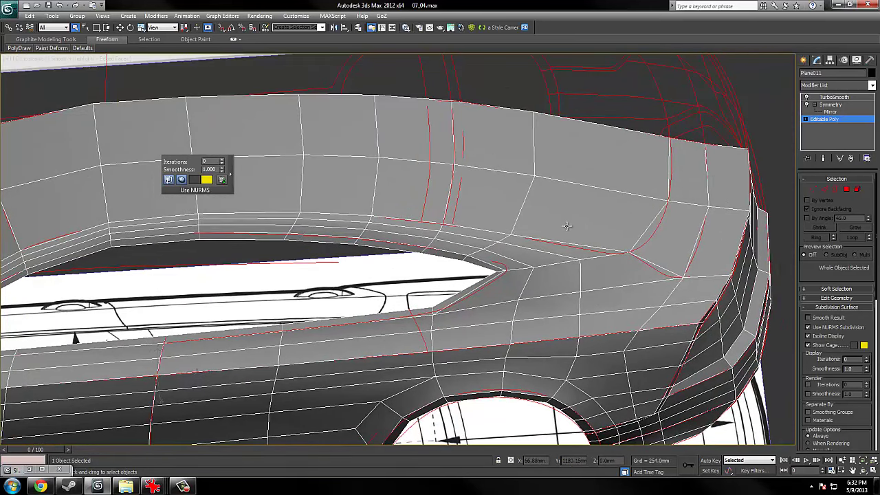
Compare the shaded roof and rear window area with the blueprint outlines in the Top view.
{"action": "key", "text": "t"}
{"action": "middle_click_drag", "start_coordinate": [354, 133], "coordinate": [383, 254]}
{"action": "scroll", "coordinate": [383, 254], "scroll_direction": "up", "scroll_amount": 2}
{"action": "key", "text": "F4"}
{"action": "right_click", "coordinate": [408, 246]}
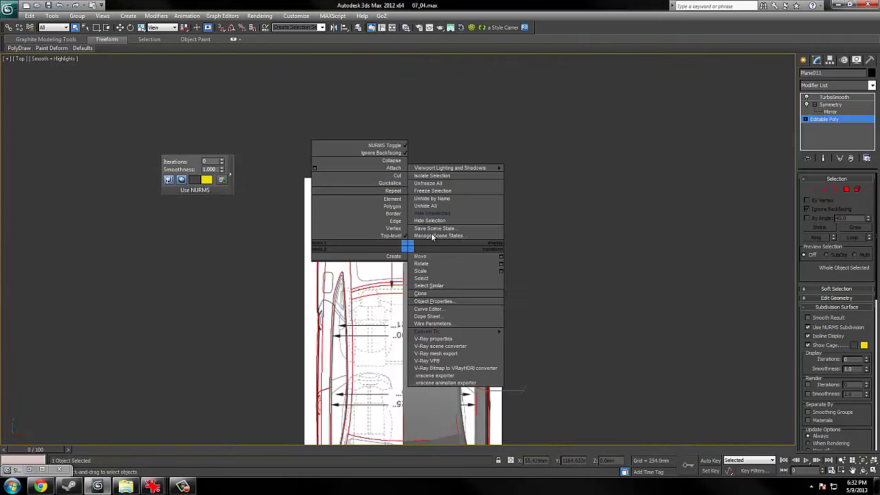
{"action": "left_click", "coordinate": [590, 232]}
{"action": "scroll", "coordinate": [517, 274], "scroll_direction": "up", "scroll_amount": 1}
{"action": "middle_click_drag", "start_coordinate": [445, 293], "coordinate": [493, 281]}
{"action": "scroll", "coordinate": [492, 280], "scroll_direction": "up", "scroll_amount": 1}
{"action": "middle_click_drag", "start_coordinate": [417, 277], "coordinate": [486, 306]}
{"action": "scroll", "coordinate": [508, 320], "scroll_direction": "up", "scroll_amount": 1}
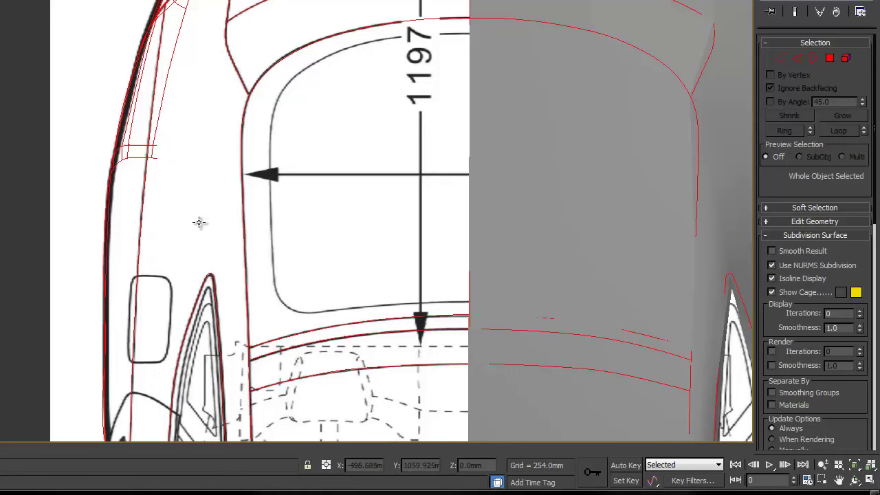
{"action": "middle_click_drag", "start_coordinate": [226, 251], "coordinate": [238, 137]}
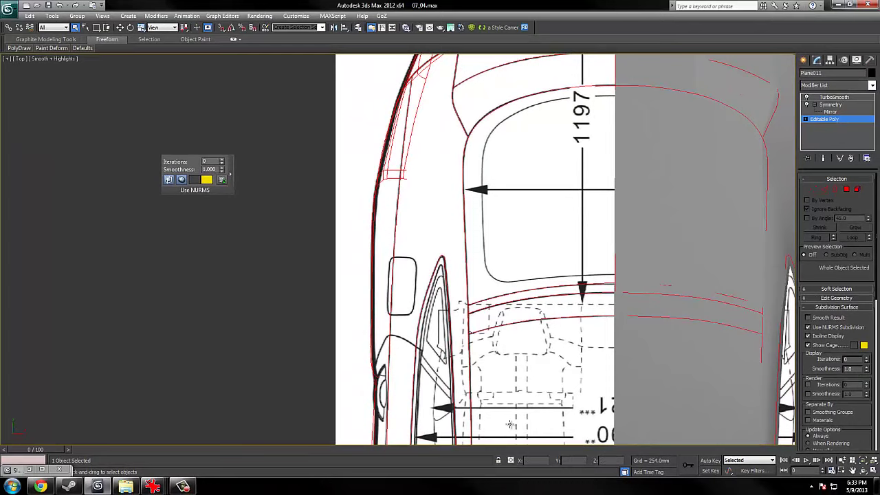
{"action": "scroll", "coordinate": [550, 349], "scroll_direction": "down", "scroll_amount": 5}
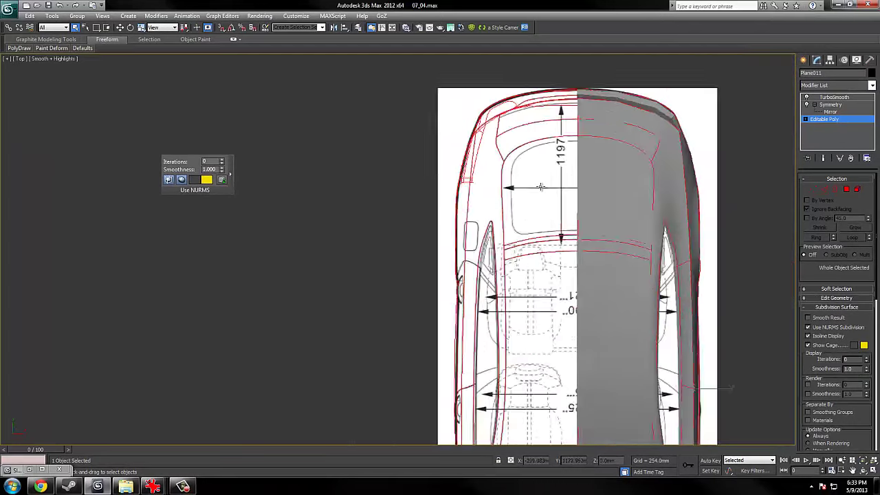
{"action": "scroll", "coordinate": [419, 286], "scroll_direction": "up", "scroll_amount": 7}
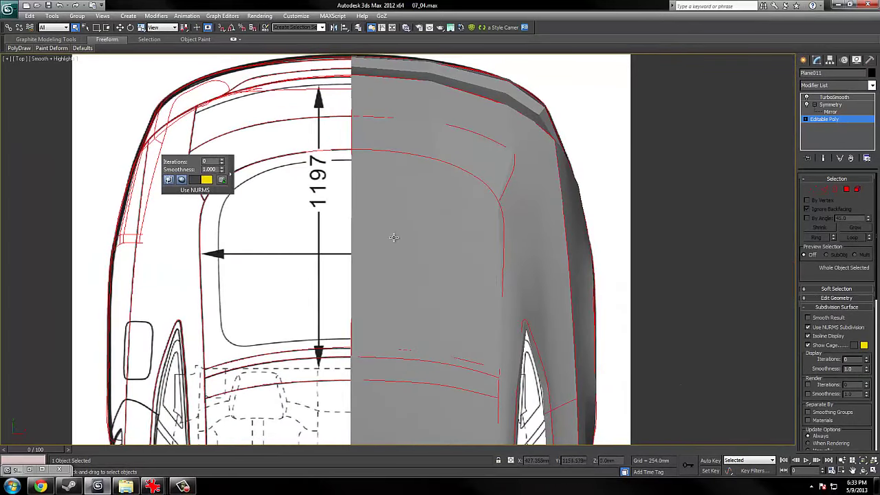
{"action": "middle_click_drag", "start_coordinate": [394, 237], "coordinate": [456, 264]}
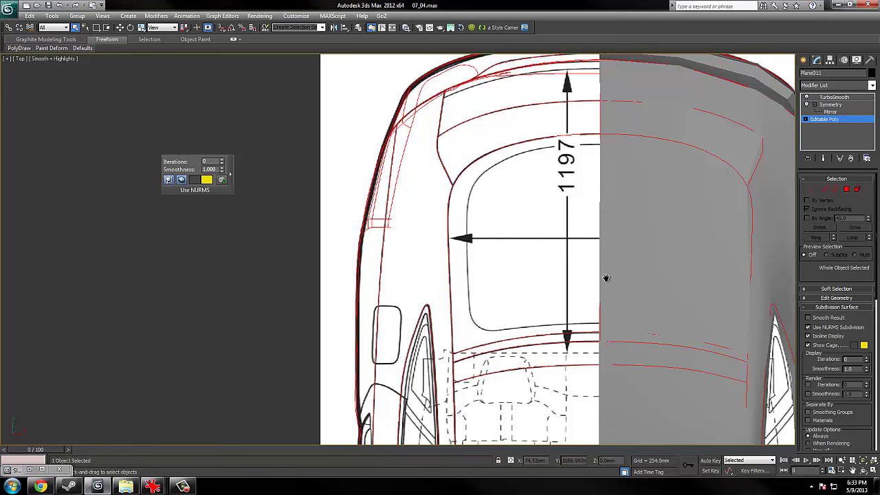
{"action": "middle_click_drag", "start_coordinate": [607, 278], "coordinate": [482, 291]}
Examine the edge flow across the roof, rear pillar and tail, alternating wireframe and shaded display.
{"action": "key", "text": "F3"}
{"action": "key", "text": "F3"}
{"action": "key", "text": "F4"}
{"action": "scroll", "coordinate": [527, 250], "scroll_direction": "up", "scroll_amount": 2}
{"action": "mouse_move", "coordinate": [680, 290]}
{"action": "middle_mouse_down"}
{"action": "mouse_move", "coordinate": [529, 252]}
{"action": "mouse_move", "coordinate": [510, 269]}
{"action": "mouse_move", "coordinate": [537, 275]}
{"action": "mouse_move", "coordinate": [513, 251]}
{"action": "mouse_move", "coordinate": [529, 264]}
{"action": "mouse_move", "coordinate": [532, 298]}
{"action": "mouse_move", "coordinate": [473, 311]}
{"action": "mouse_move", "coordinate": [317, 101]}
{"action": "middle_mouse_up"}
{"action": "scroll", "coordinate": [528, 251], "scroll_direction": "down", "scroll_amount": 2}
{"action": "scroll", "coordinate": [535, 268], "scroll_direction": "up", "scroll_amount": 2}
{"action": "key", "text": "F3"}
{"action": "key", "text": "F3"}
{"action": "scroll", "coordinate": [532, 299], "scroll_direction": "down", "scroll_amount": 2}
{"action": "scroll", "coordinate": [474, 311], "scroll_direction": "down", "scroll_amount": 3}
{"action": "key", "text": "F3"}
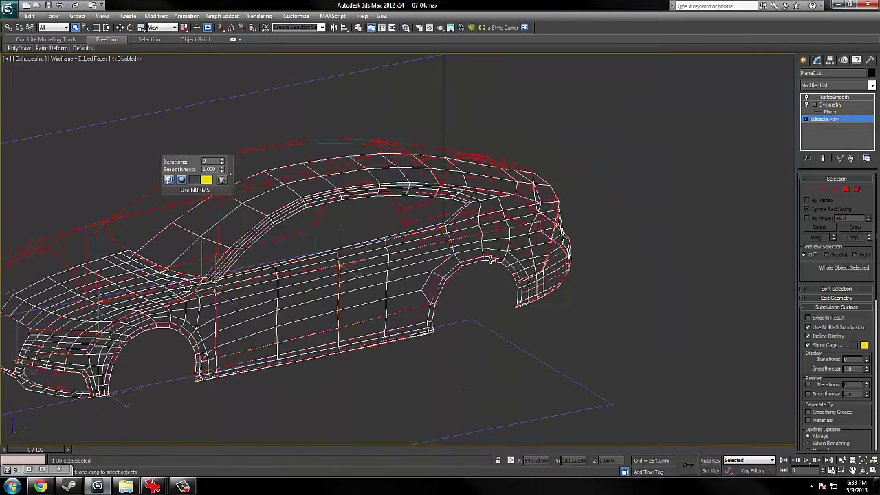
{"action": "key", "text": "F3"}
{"action": "key", "text": "F4"}
{"action": "scroll", "coordinate": [498, 249], "scroll_direction": "up", "scroll_amount": 2}
{"action": "middle_click_drag", "start_coordinate": [506, 227], "coordinate": [476, 249]}
{"action": "scroll", "coordinate": [477, 249], "scroll_direction": "up", "scroll_amount": 2}
{"action": "key", "text": "F3"}
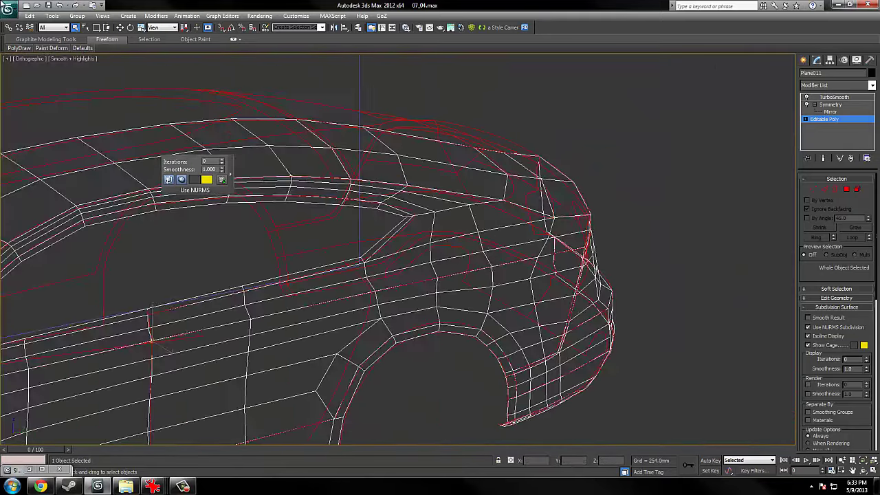
Open the saved scene 07_04_05_error.max.
{"action": "key", "text": "F3"}
{"action": "left_click", "coordinate": [8, 7]}
{"action": "left_click", "coordinate": [431, 81]}
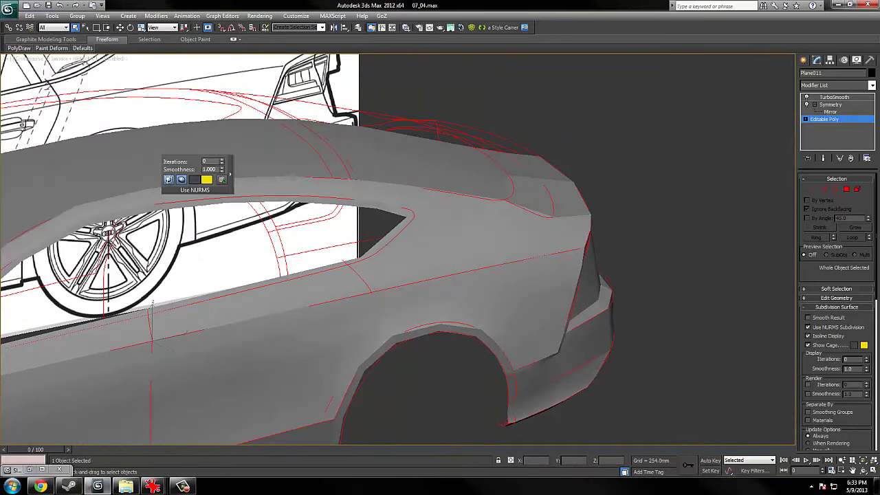
{"action": "scroll", "coordinate": [545, 192], "scroll_direction": "up", "scroll_amount": 2}
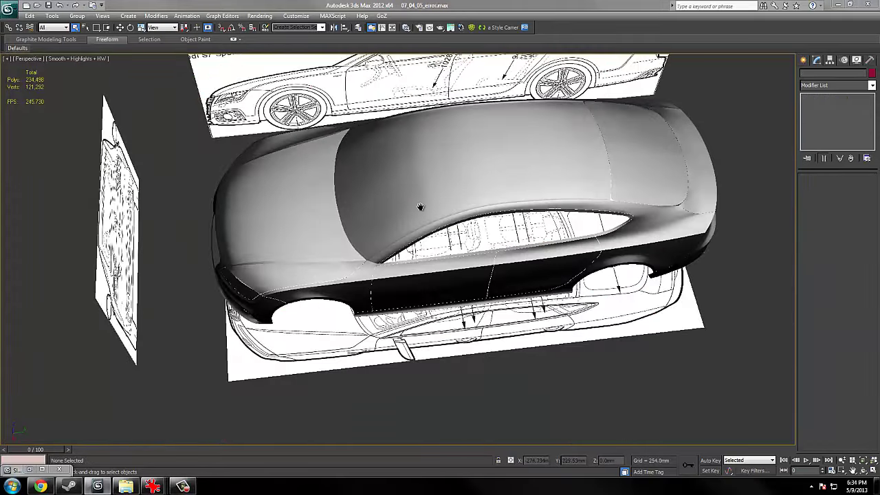
Examine the smoothed body from the side and rear quarter, comparing shaded and wireframe display around the rear wheel arch.
{"action": "middle_click_drag", "start_coordinate": [419, 204], "coordinate": [434, 164], "text": "alt"}
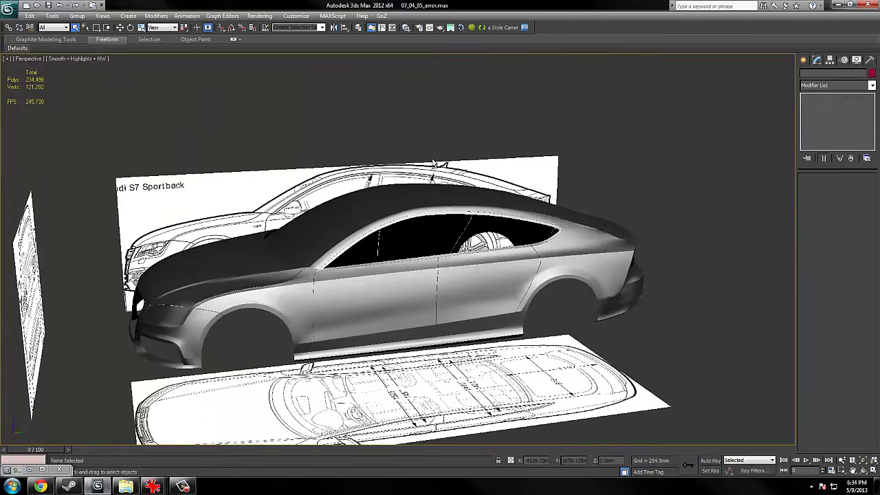
{"action": "scroll", "coordinate": [584, 230], "scroll_direction": "up", "scroll_amount": 3}
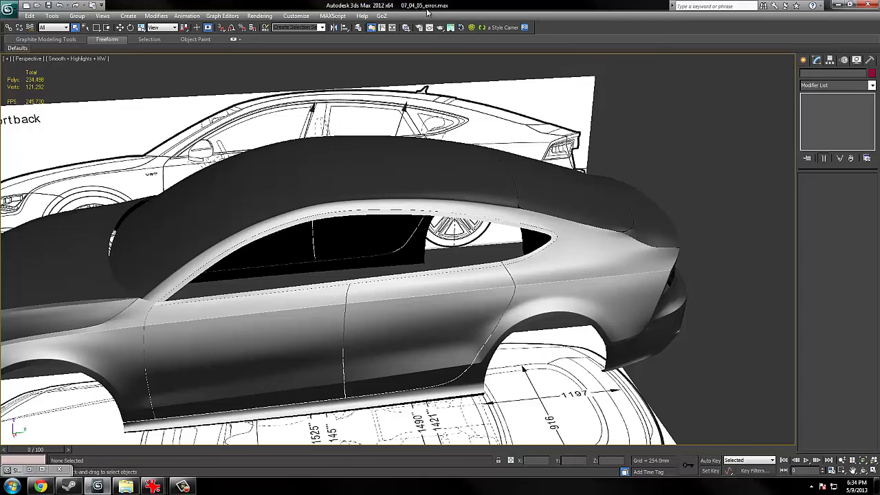
{"action": "middle_click_drag", "start_coordinate": [542, 348], "coordinate": [538, 335], "text": "alt"}
{"action": "scroll", "coordinate": [538, 335], "scroll_direction": "up", "scroll_amount": 3}
{"action": "key", "text": "F3"}
{"action": "key", "text": "F3"}
{"action": "key", "text": "F4"}
{"action": "middle_click_drag", "start_coordinate": [651, 294], "coordinate": [379, 233]}
{"action": "key", "text": "F3"}
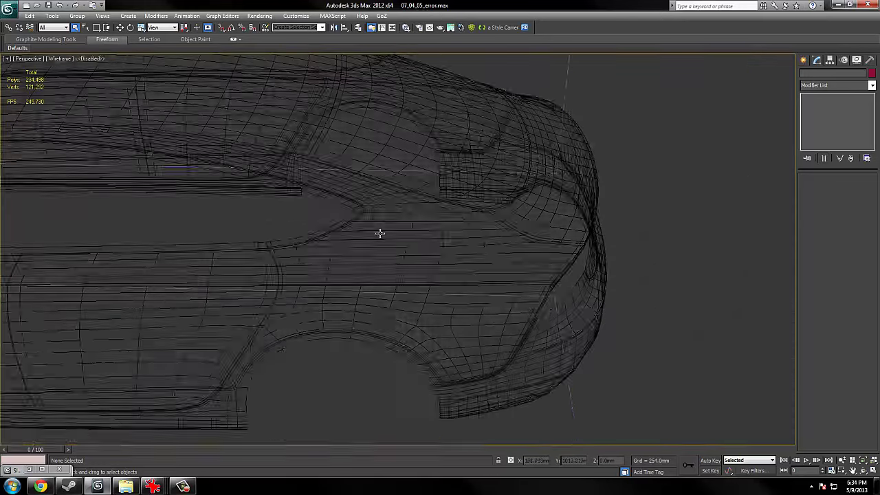
Inspect the door panel gaps and window opening in shaded display without edges, stepping back through earlier views.
{"action": "key", "text": "F3"}
{"action": "key", "text": "F4"}
{"action": "key", "text": "shift+z"}
{"action": "key", "text": "shift+z"}
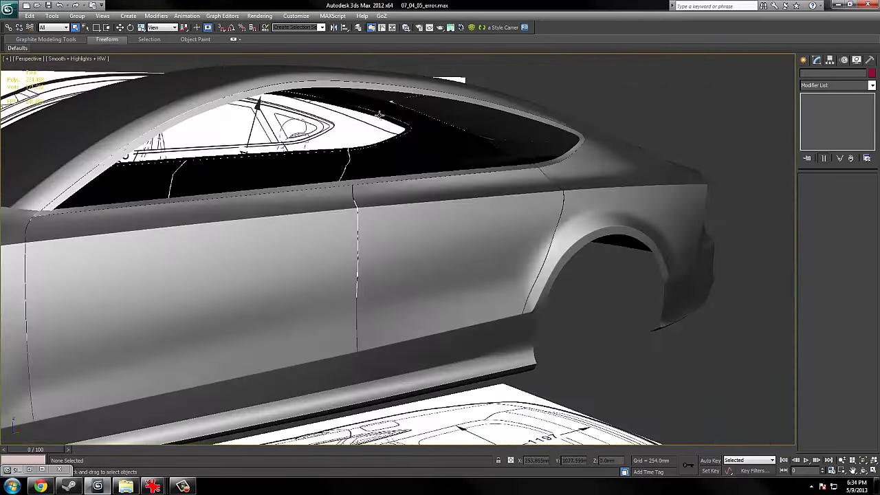
{"action": "key", "text": "shift+z"}
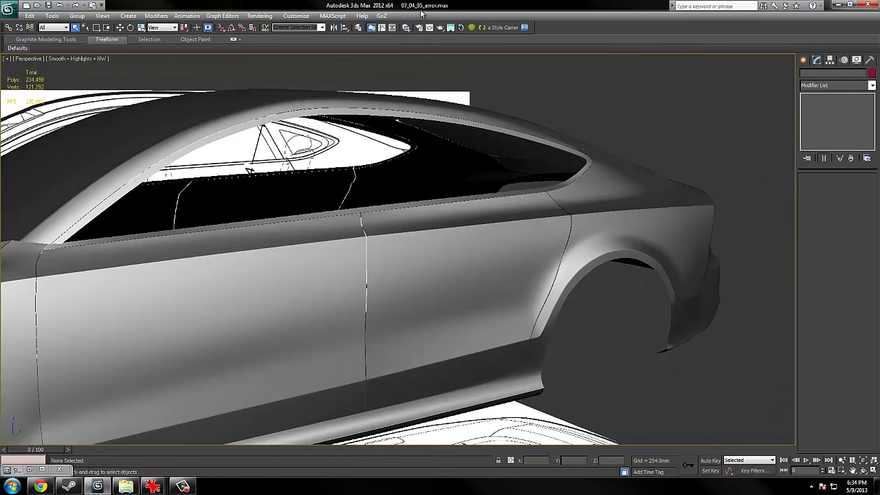
{"action": "middle_click_drag", "start_coordinate": [346, 233], "coordinate": [417, 212]}
Switch to Windows Explorer, browse the saved scene versions in the audi a7 2013 folder, and return to 3ds Max.
{"action": "left_click", "coordinate": [126, 486]}
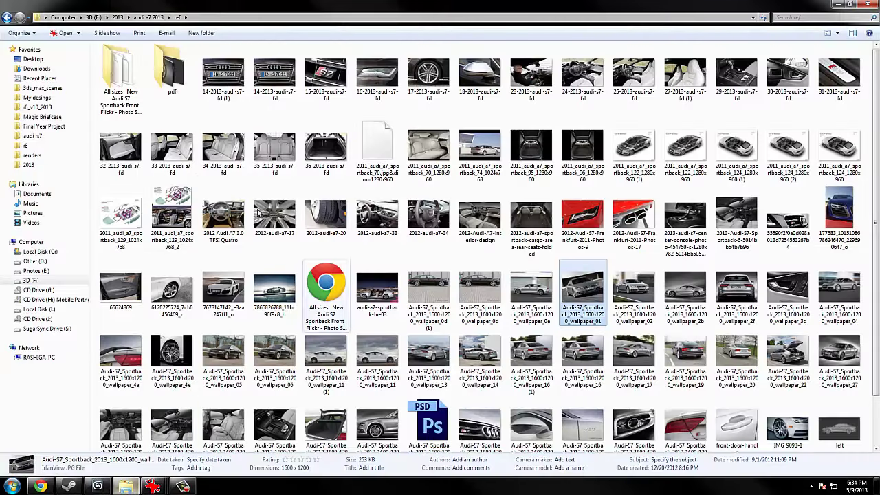
{"action": "left_click", "coordinate": [7, 17]}
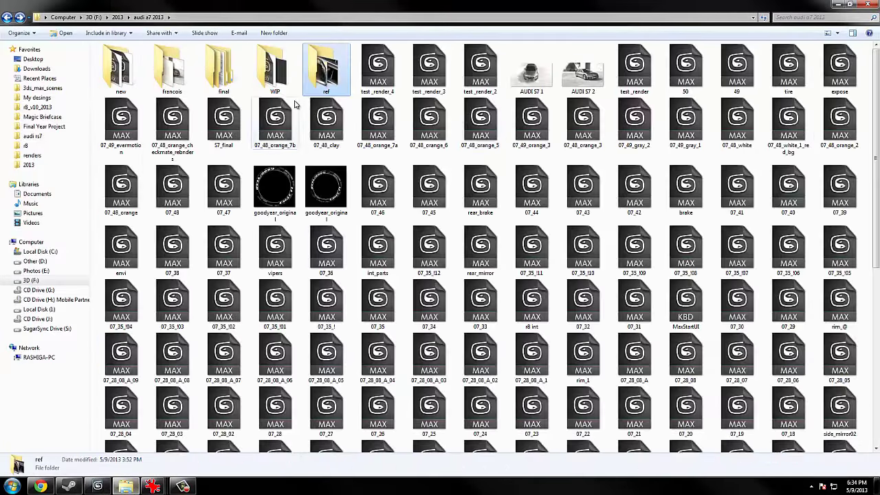
{"action": "scroll", "coordinate": [540, 220], "scroll_direction": "down", "scroll_amount": 5}
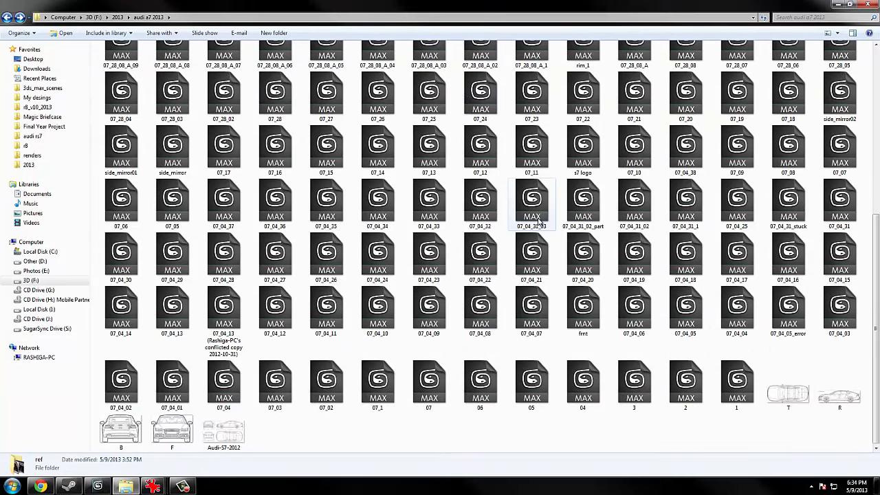
{"action": "scroll", "coordinate": [540, 223], "scroll_direction": "up", "scroll_amount": 5}
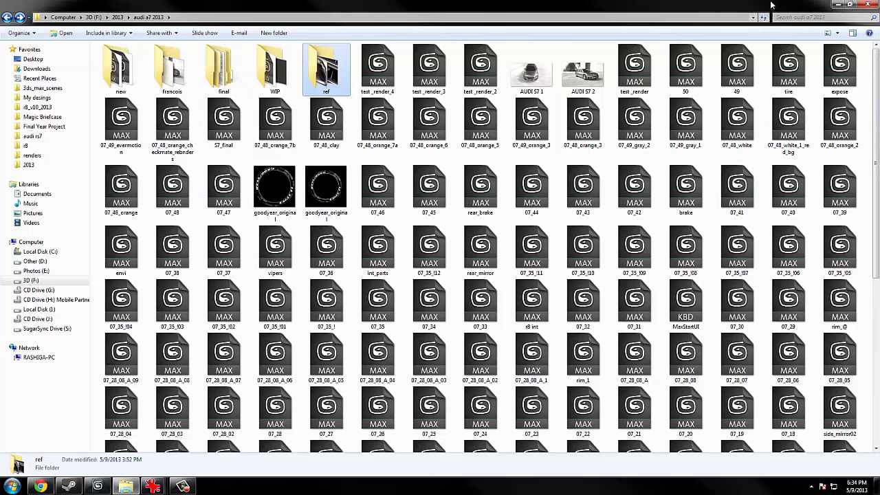
{"action": "scroll", "coordinate": [670, 161], "scroll_direction": "down", "scroll_amount": 6}
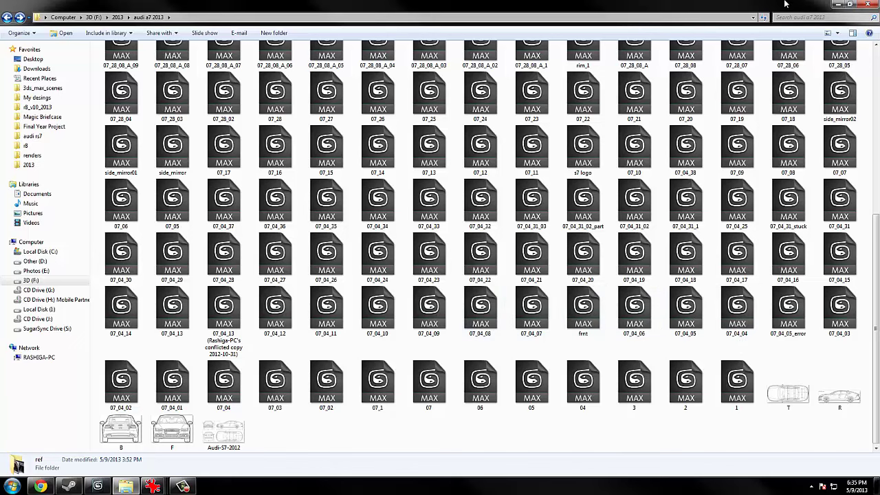
{"action": "left_click", "coordinate": [836, 4]}
Inspect the front fender and the hood's rear corner gap, going down to the body's Editable Poly level.
{"action": "middle_click_drag", "start_coordinate": [586, 197], "coordinate": [579, 210], "text": "alt"}
{"action": "middle_click_drag", "start_coordinate": [412, 292], "coordinate": [315, 289]}
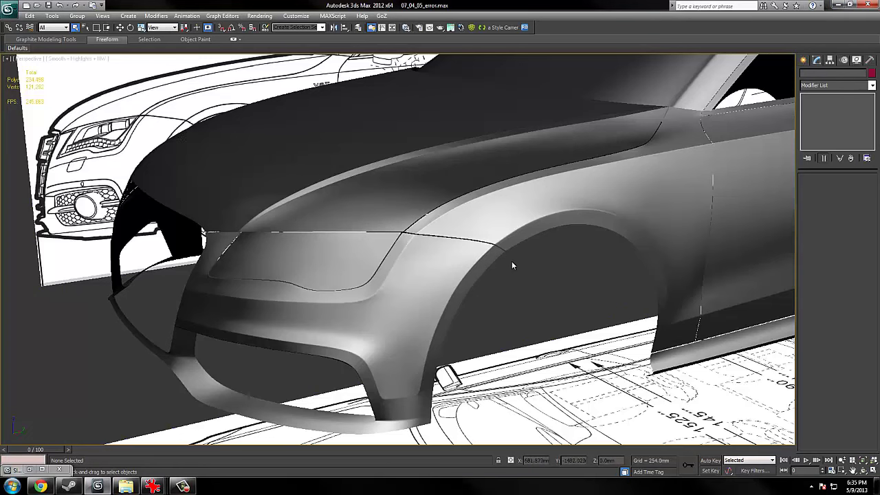
{"action": "middle_click_drag", "start_coordinate": [512, 266], "coordinate": [277, 292]}
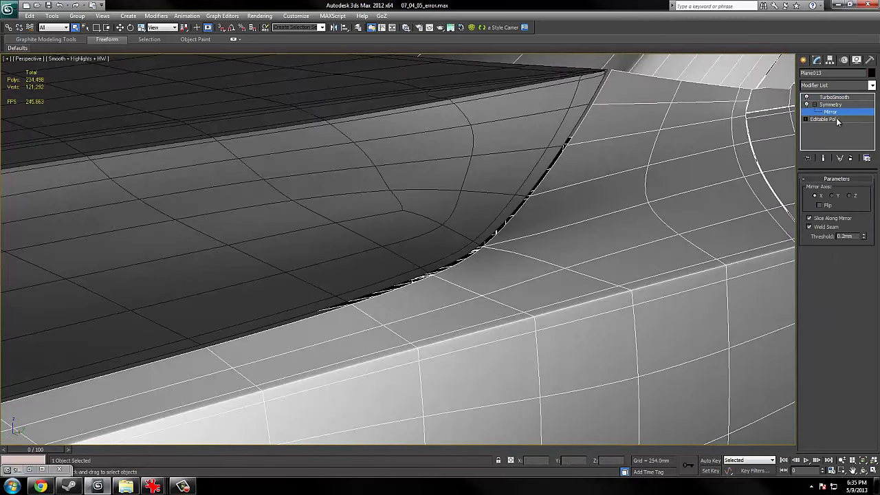
{"action": "left_click", "coordinate": [836, 123]}
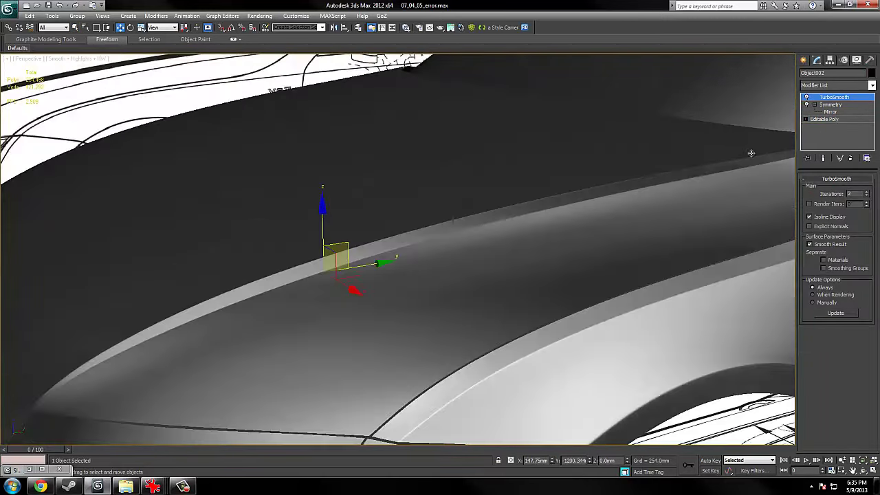
Show edged faces and examine the hood's mesh at its Editable Poly level.
{"action": "key", "text": "F4"}
{"action": "left_click", "coordinate": [824, 119]}
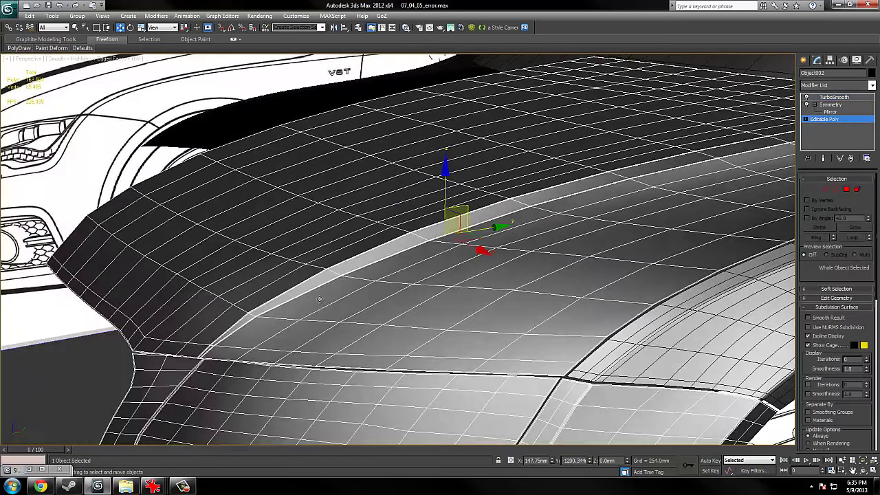
{"action": "scroll", "coordinate": [319, 299], "scroll_direction": "down", "scroll_amount": 3}
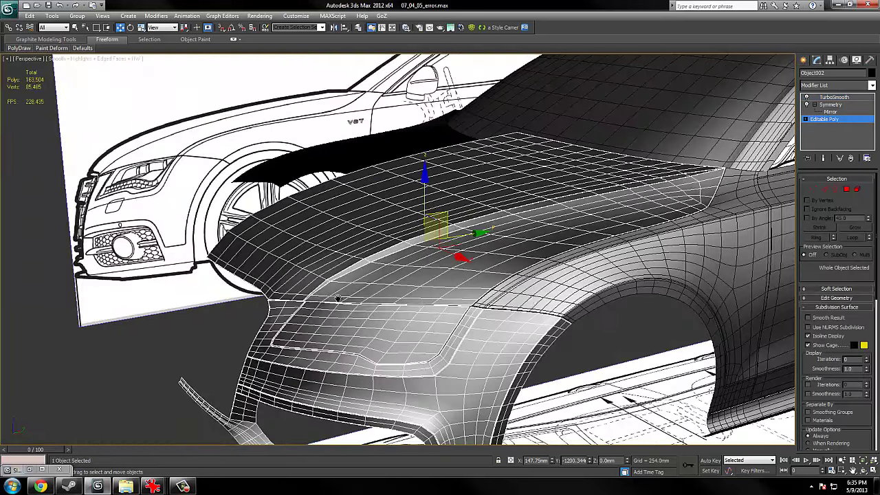
{"action": "middle_click_drag", "start_coordinate": [337, 297], "coordinate": [354, 275], "text": "alt"}
Preview the thumbnails of scenes 07_04_01 through 07_04_04 in the Open File dialog, closing it without opening any.
{"action": "left_click", "coordinate": [9, 8]}
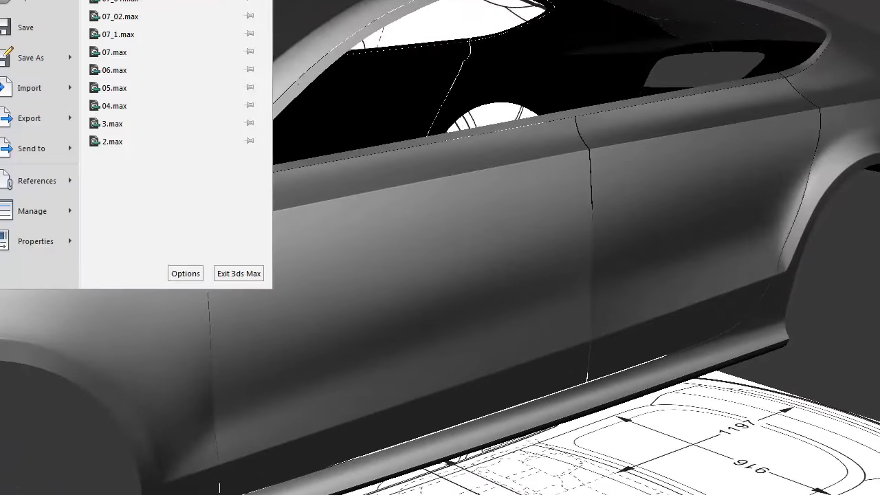
{"action": "left_click", "coordinate": [28, 6]}
{"action": "left_click", "coordinate": [668, 300]}
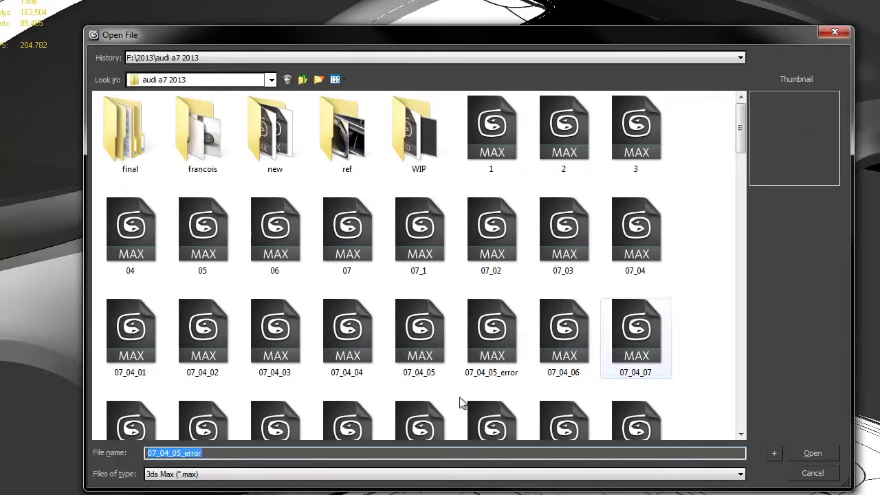
{"action": "left_click", "coordinate": [105, 358]}
{"action": "left_click", "coordinate": [201, 348]}
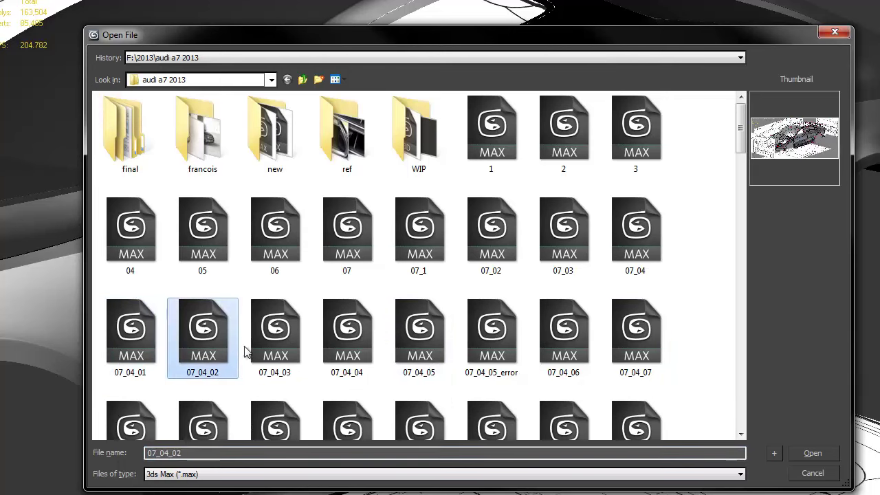
{"action": "left_click", "coordinate": [278, 351]}
{"action": "left_click", "coordinate": [348, 344]}
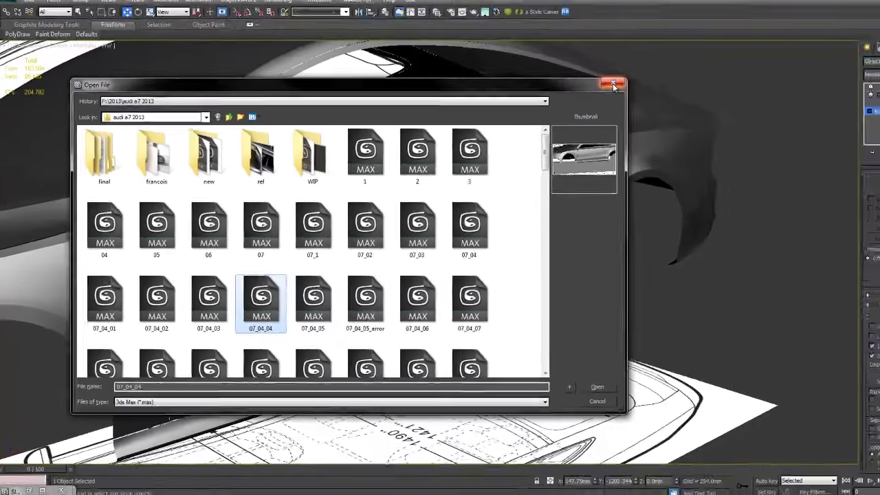
{"action": "left_click", "coordinate": [834, 34]}
Examine the door panels in shaded and wireframe display, selecting the main body mesh.
{"action": "middle_click_drag", "start_coordinate": [473, 235], "coordinate": [473, 228], "text": "alt"}
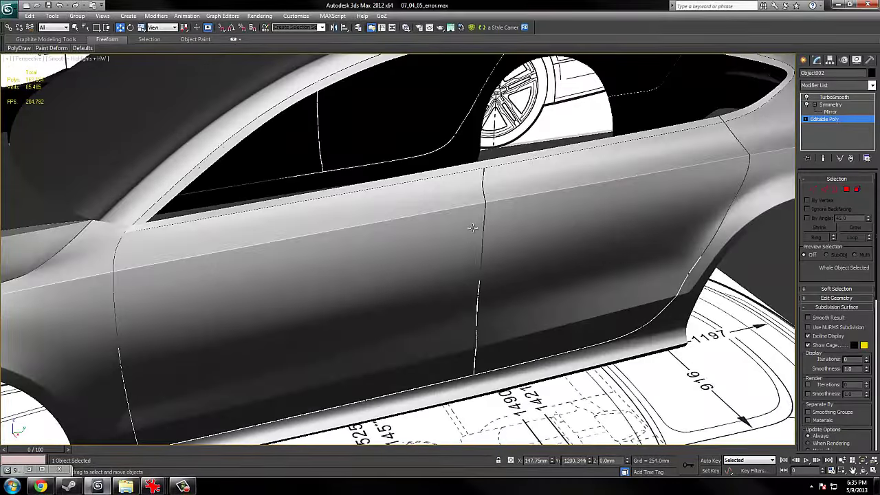
{"action": "key", "text": "F3"}
{"action": "key", "text": "F3"}
{"action": "key", "text": "F3"}
{"action": "middle_click_drag", "start_coordinate": [188, 312], "coordinate": [212, 293]}
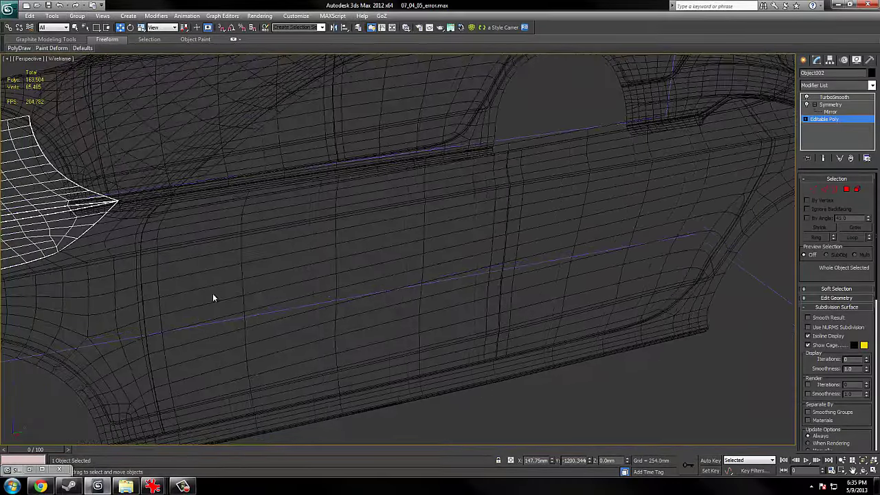
{"action": "left_click", "coordinate": [210, 300]}
Compare the selected body's smoothed surface with its wireframe across the front and rear door panels.
{"action": "key", "text": "F3"}
{"action": "key", "text": "F3"}
{"action": "key", "text": "F3"}
{"action": "key", "text": "F3"}
{"action": "key", "text": "F3"}
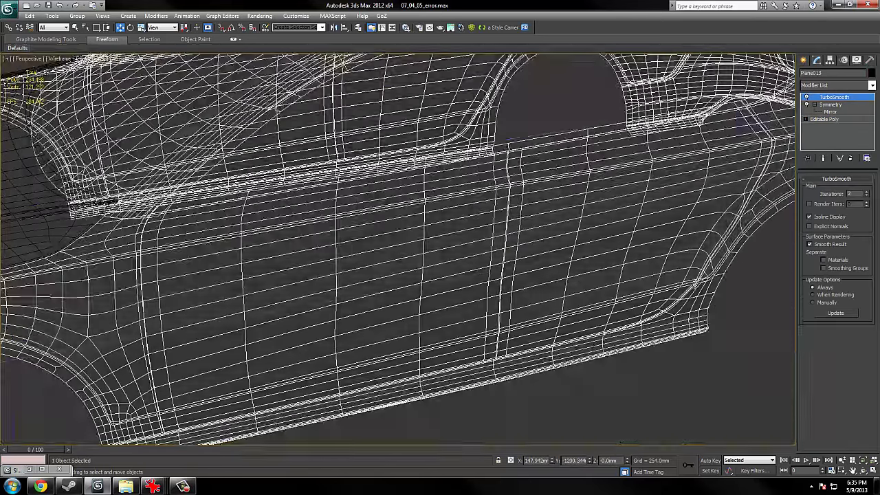
{"action": "scroll", "coordinate": [736, 261], "scroll_direction": "up", "scroll_amount": 3}
{"action": "key", "text": "F3"}
{"action": "key", "text": "F3"}
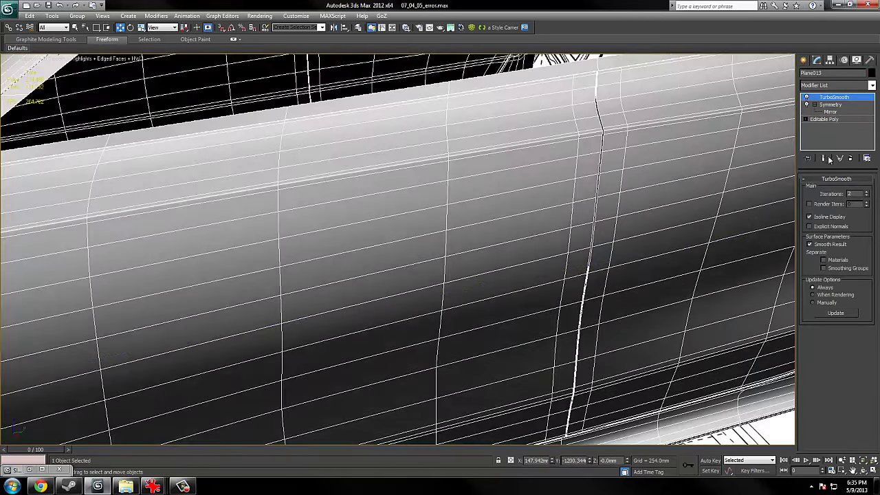
Go to the body's Editable Poly level and inspect the gap between the front and rear doors up close.
{"action": "left_click", "coordinate": [828, 120]}
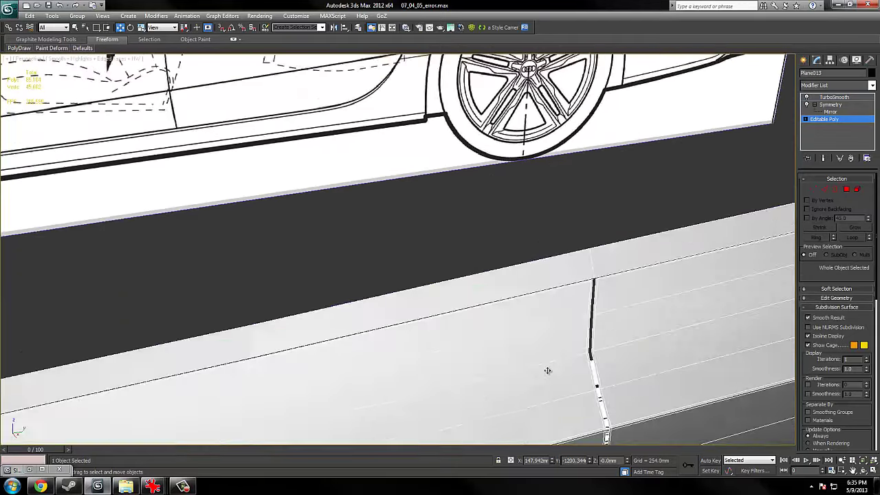
{"action": "middle_click_drag", "start_coordinate": [548, 369], "coordinate": [567, 340], "text": "alt"}
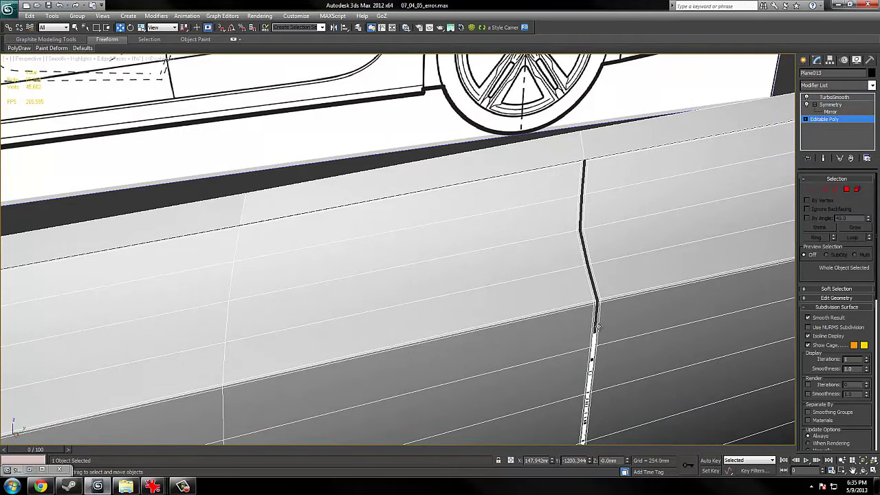
{"action": "middle_click_drag", "start_coordinate": [598, 306], "coordinate": [510, 330]}
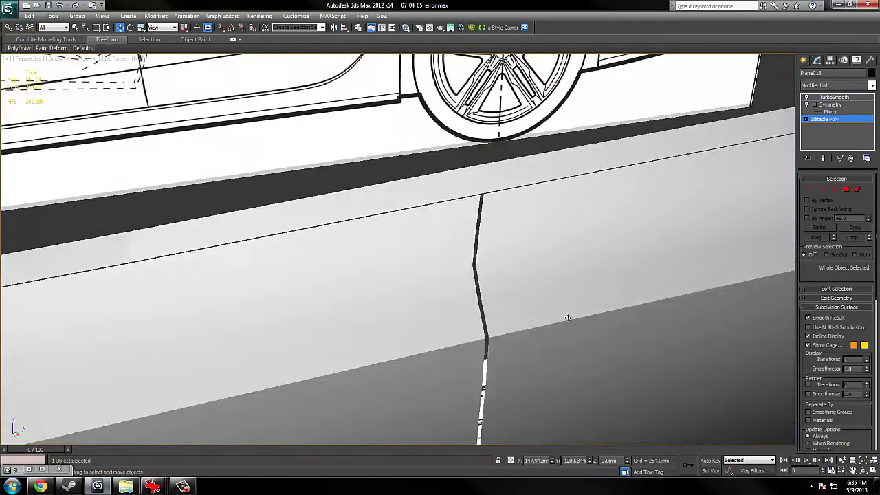
{"action": "middle_click_drag", "start_coordinate": [722, 227], "coordinate": [572, 257]}
{"action": "scroll", "coordinate": [605, 230], "scroll_direction": "down", "scroll_amount": 3}
Examine the wireframe edge flow around the rear door and wheel arch, returning to plain shaded display.
{"action": "key", "text": "F3"}
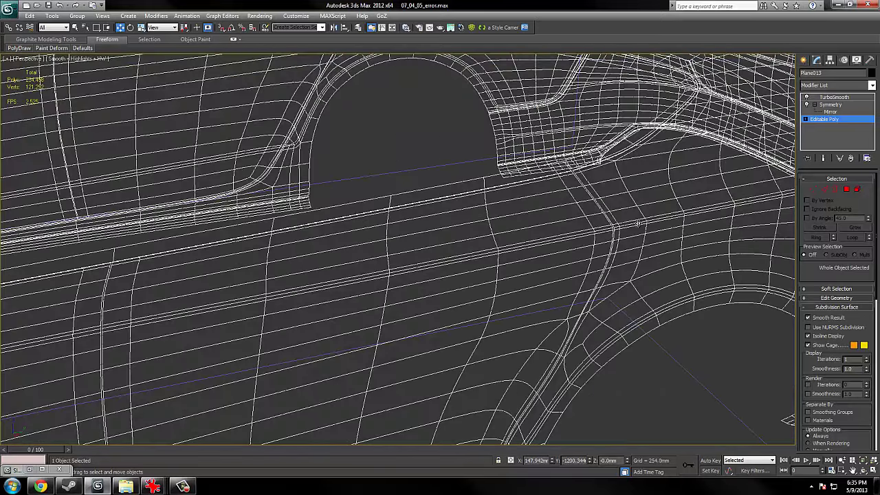
{"action": "key", "text": "F4"}
{"action": "mouse_move", "coordinate": [638, 224]}
{"action": "middle_mouse_down", "text": "alt"}
{"action": "mouse_move", "coordinate": [531, 260]}
{"action": "mouse_move", "coordinate": [510, 238]}
{"action": "mouse_move", "coordinate": [389, 232]}
{"action": "middle_mouse_up", "text": "alt"}
{"action": "scroll", "coordinate": [522, 247], "scroll_direction": "down", "scroll_amount": 4}
Compare the body side with the side blueprint in the Right view, using wireframe, shaded and edged-faces display.
{"action": "key", "text": "v"}
{"action": "left_click", "coordinate": [411, 278]}
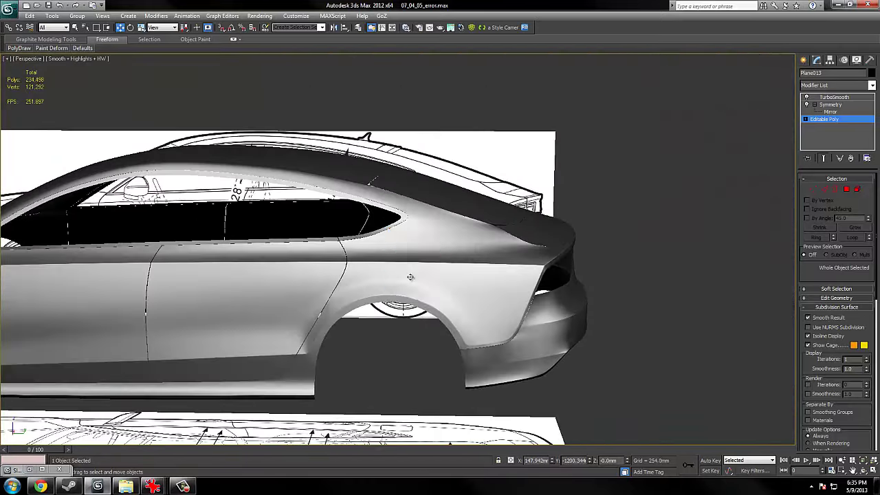
{"action": "middle_click_drag", "start_coordinate": [570, 207], "coordinate": [372, 273]}
{"action": "scroll", "coordinate": [372, 273], "scroll_direction": "up", "scroll_amount": 2}
{"action": "scroll", "coordinate": [372, 273], "scroll_direction": "up", "scroll_amount": 6}
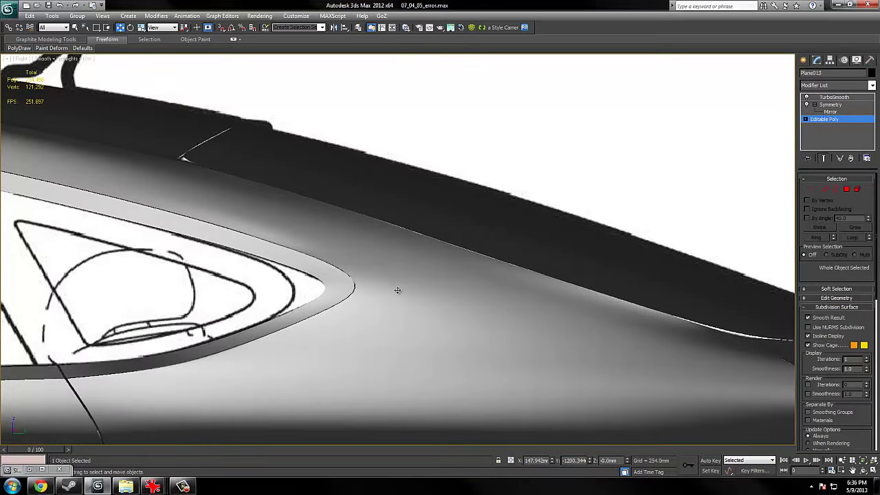
{"action": "scroll", "coordinate": [648, 246], "scroll_direction": "down", "scroll_amount": 5}
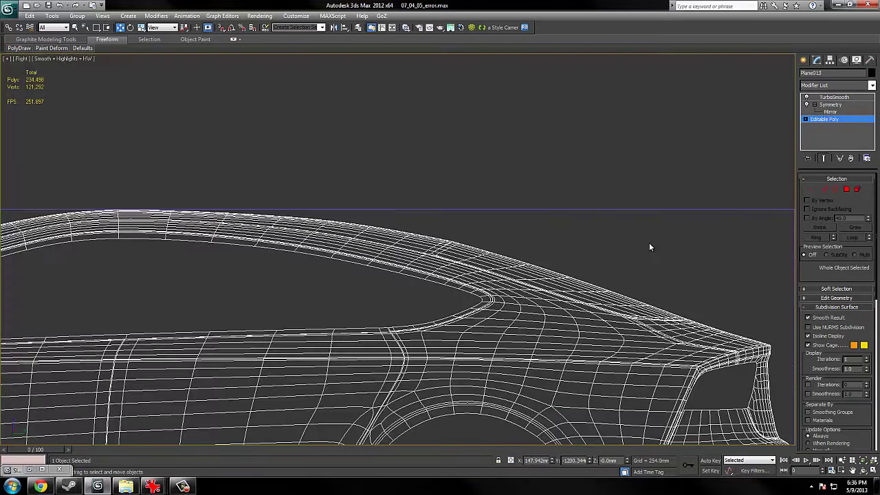
{"action": "scroll", "coordinate": [603, 281], "scroll_direction": "down", "scroll_amount": 2}
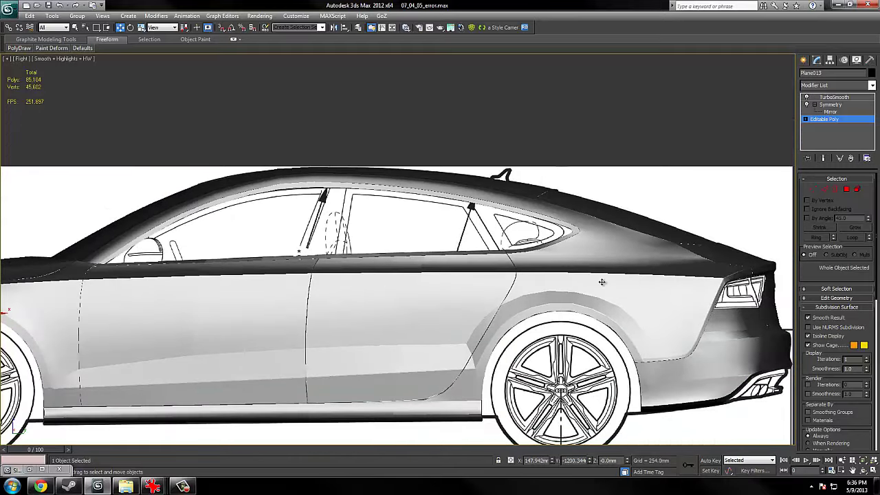
{"action": "key", "text": "F4"}
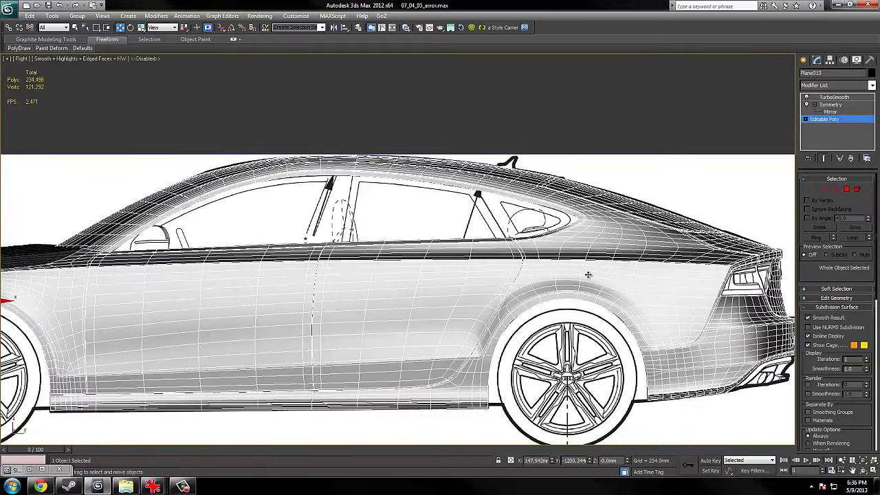
{"action": "scroll", "coordinate": [583, 278], "scroll_direction": "up", "scroll_amount": 6}
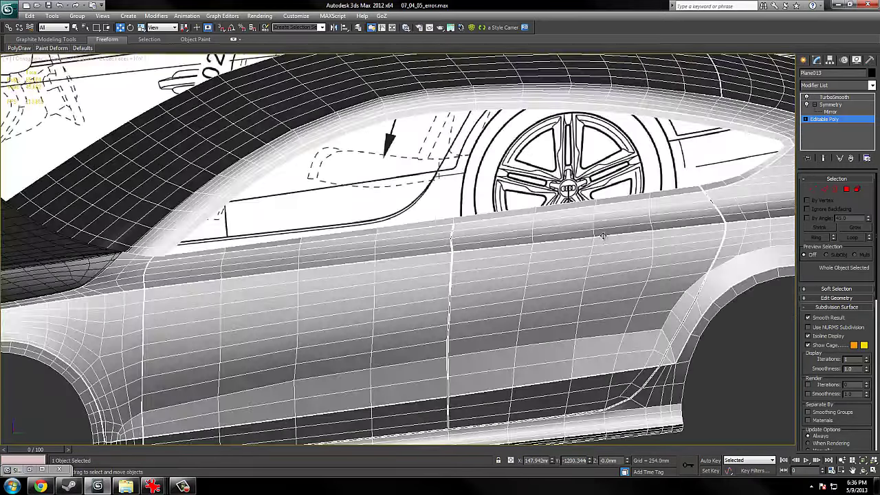
Leave only the selected body visible without the blueprints and turn off its TurboSmooth modifier.
{"action": "right_click", "coordinate": [603, 236]}
{"action": "left_click", "coordinate": [648, 204]}
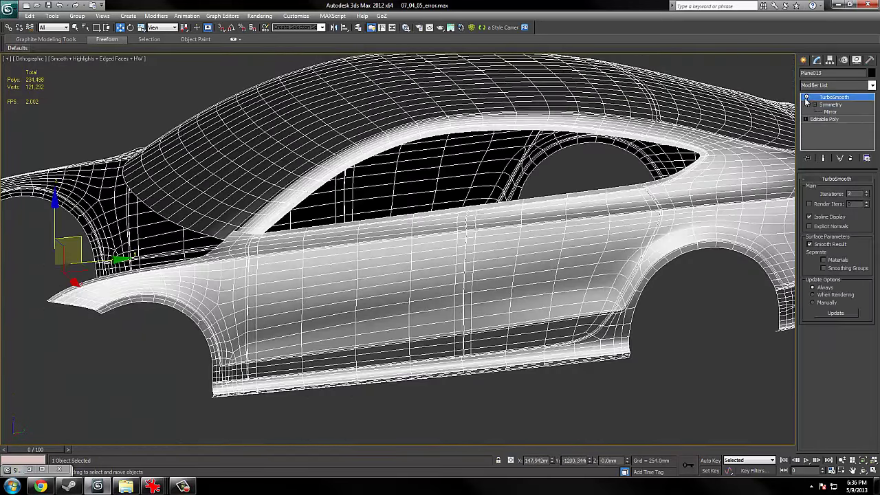
{"action": "left_click", "coordinate": [806, 105]}
{"action": "middle_click_drag", "start_coordinate": [477, 249], "coordinate": [517, 232], "text": "alt"}
{"action": "scroll", "coordinate": [515, 233], "scroll_direction": "up", "scroll_amount": 5}
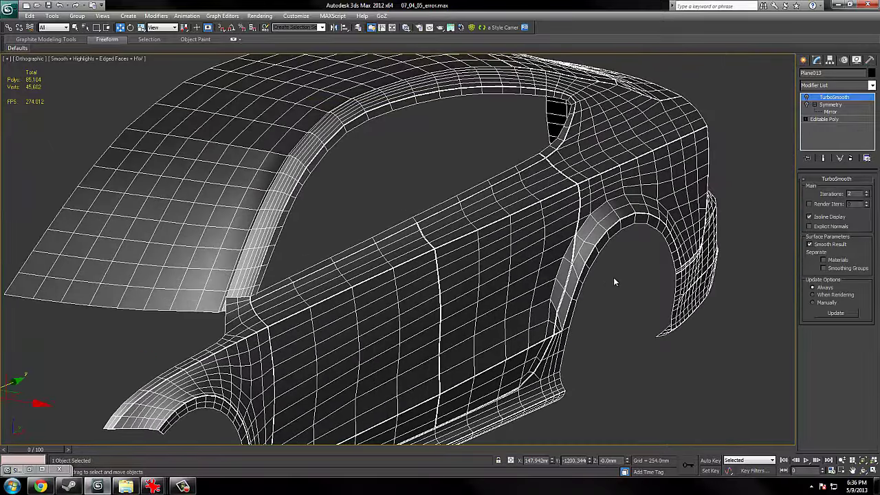
Deselect the body and examine the unsmoothed mesh along the doors and wheel arches in wireframe and shaded display.
{"action": "left_click", "coordinate": [613, 282]}
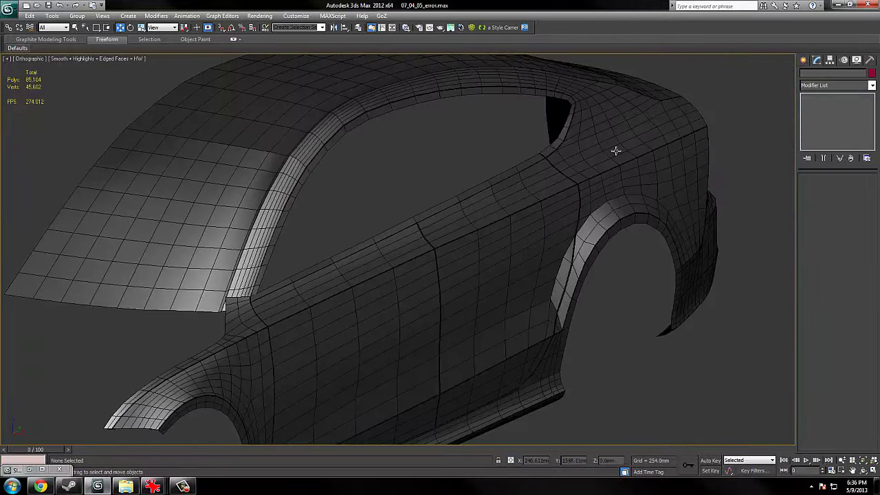
{"action": "key", "text": "F4"}
{"action": "key", "text": "F3"}
{"action": "key", "text": "F3"}
{"action": "key", "text": "F4"}
{"action": "middle_click_drag", "start_coordinate": [466, 348], "coordinate": [496, 292]}
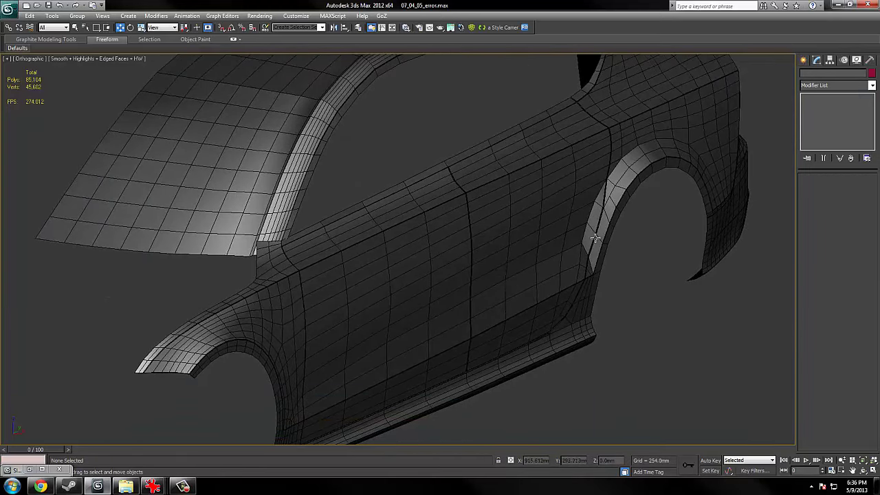
Switch to the 07_04_01.max scene and compare the whole body in shaded, wireframe and edged-faces display from above.
{"action": "left_click", "coordinate": [17, 47]}
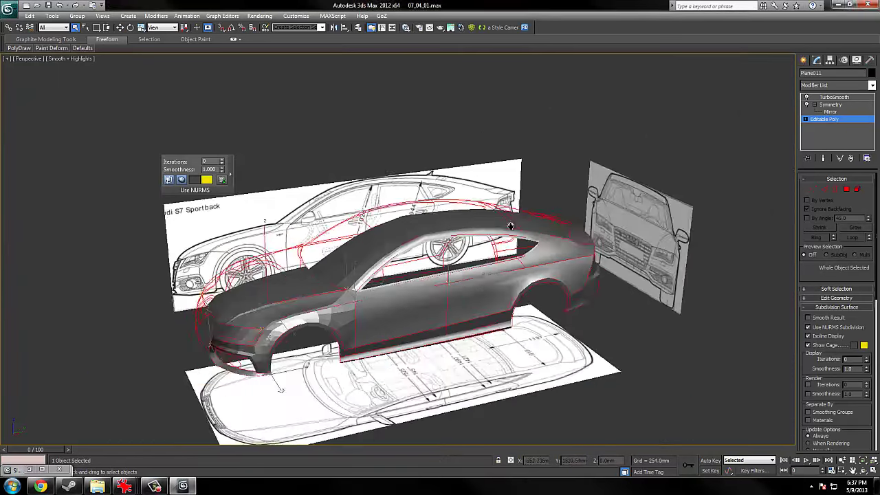
{"action": "middle_click_drag", "start_coordinate": [511, 226], "coordinate": [502, 275], "text": "alt"}
{"action": "scroll", "coordinate": [502, 275], "scroll_direction": "down", "scroll_amount": 3}
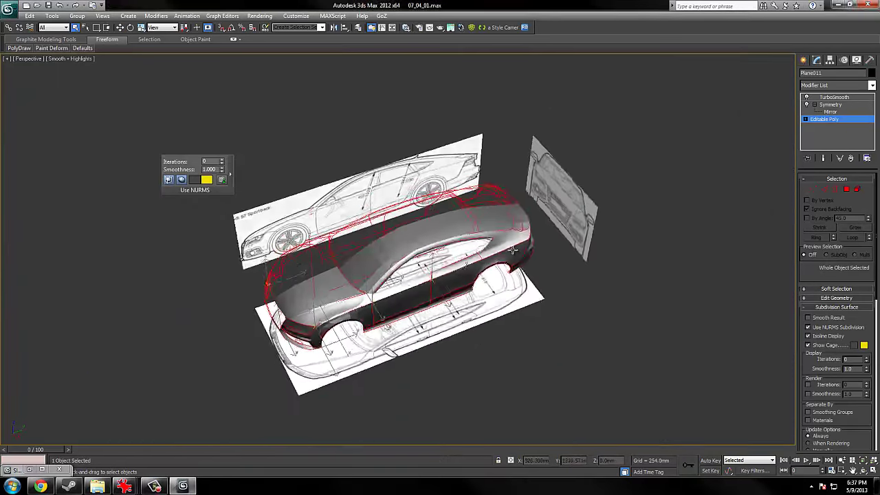
{"action": "scroll", "coordinate": [502, 275], "scroll_direction": "up", "scroll_amount": 2}
{"action": "key", "text": "F3"}
{"action": "key", "text": "F3"}
{"action": "scroll", "coordinate": [509, 255], "scroll_direction": "up", "scroll_amount": 3}
{"action": "key", "text": "F4"}
{"action": "key", "text": "F3"}
{"action": "key", "text": "F3"}
{"action": "key", "text": "F4"}
{"action": "key", "text": "F4"}
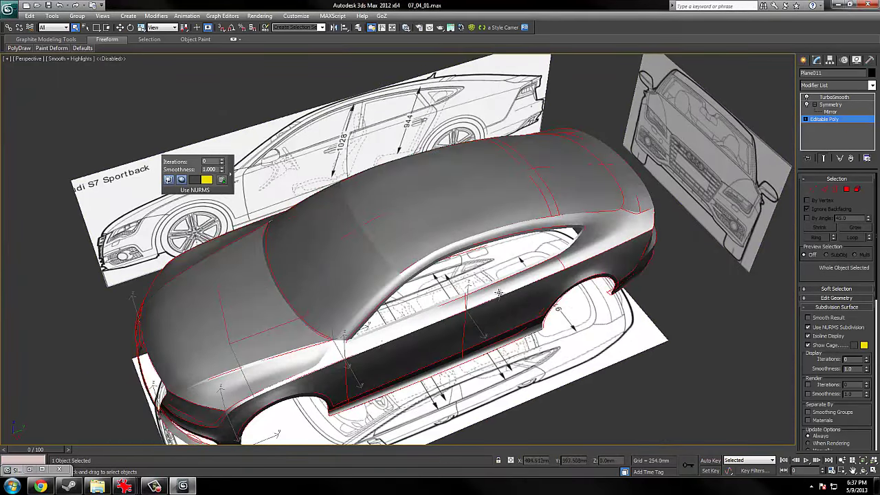
Examine the full body's edge flow from a low side angle, ending in wireframe display with edged faces on.
{"action": "middle_click_drag", "start_coordinate": [490, 261], "coordinate": [489, 259], "text": "alt"}
{"action": "key", "text": "F3"}
{"action": "key", "text": "F3"}
{"action": "key", "text": "F4"}
{"action": "key", "text": "F3"}
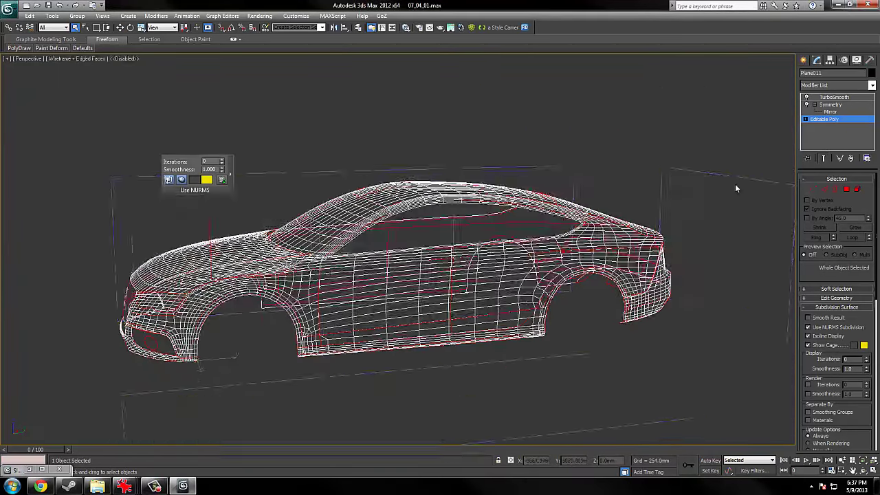
Examine the car body's side in wireframe and shaded display, comparing the low-poly cage with the smoothed mesh.
{"action": "key", "text": "F3"}
{"action": "key", "text": "F4"}
{"action": "scroll", "coordinate": [685, 224], "scroll_direction": "up", "scroll_amount": 6}
{"action": "key", "text": "F3"}
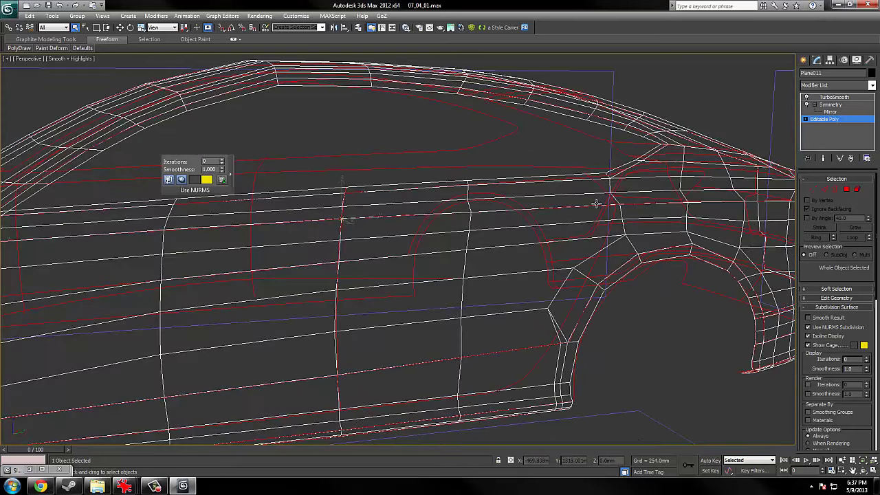
{"action": "key", "text": "F3"}
{"action": "key", "text": "F4"}
{"action": "scroll", "coordinate": [597, 204], "scroll_direction": "down", "scroll_amount": 3}
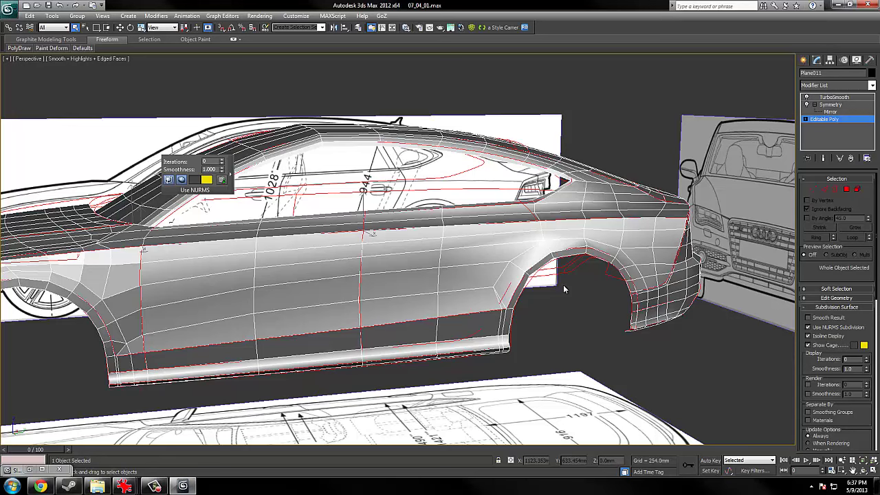
{"action": "key", "text": "d"}
{"action": "middle_click_drag", "start_coordinate": [556, 287], "coordinate": [557, 279], "text": "alt"}
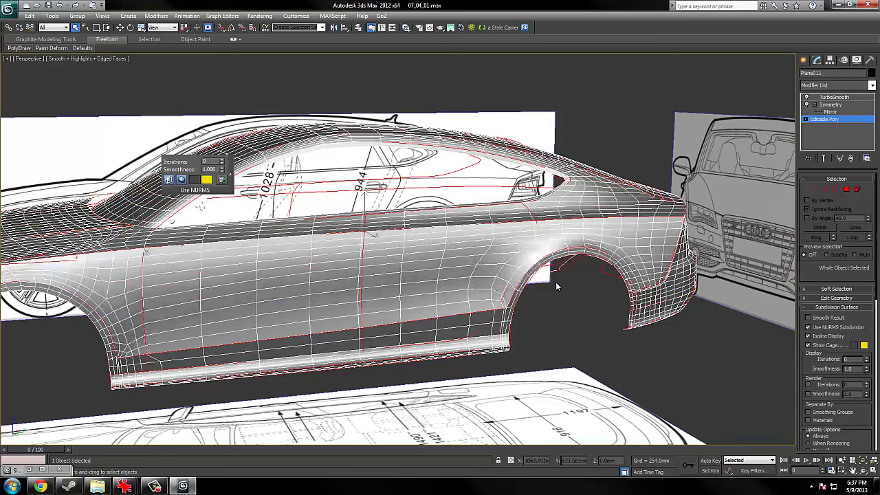
{"action": "key", "text": "F3"}
{"action": "key", "text": "F3"}
{"action": "key", "text": "F4"}
Collapse the car body's TurboSmooth and Symmetry modifiers by converting the object to Editable Poly.
{"action": "left_click", "coordinate": [834, 97]}
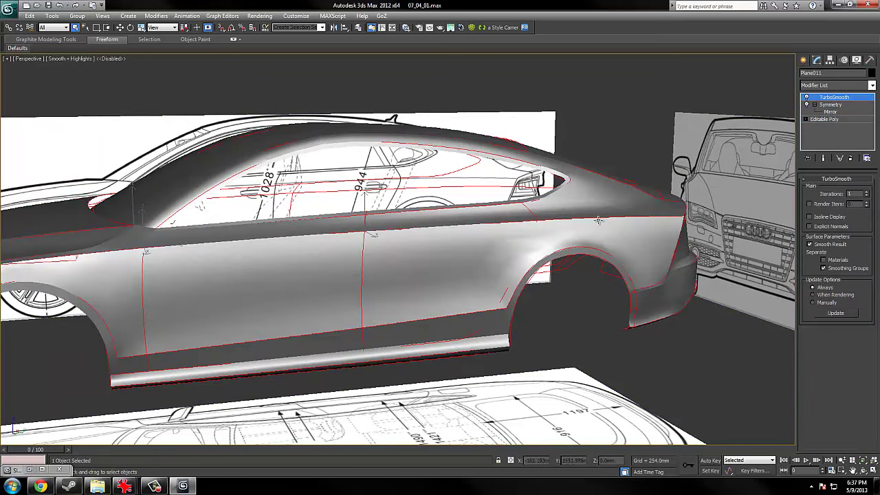
{"action": "middle_click_drag", "start_coordinate": [599, 220], "coordinate": [619, 232], "text": "alt"}
{"action": "right_click", "coordinate": [609, 224]}
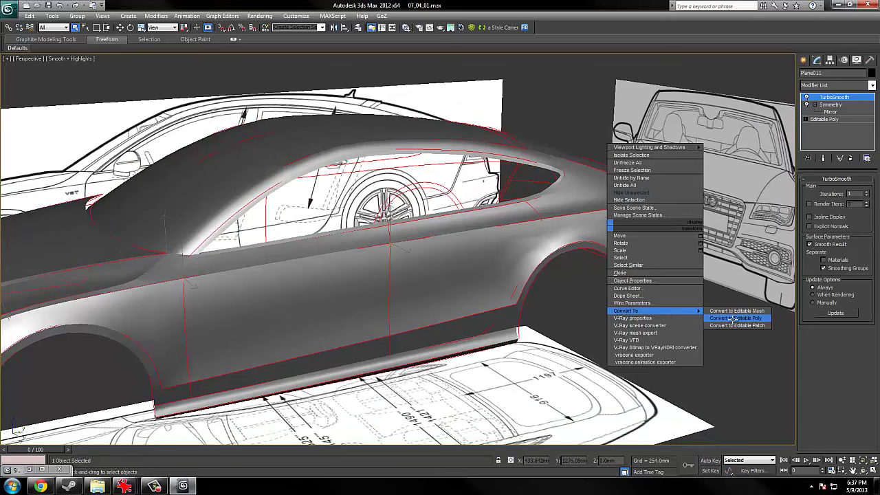
{"action": "left_click", "coordinate": [733, 313]}
Examine the collapsed body's shading around the front fender, the hood edge and the windshield pillar base.
{"action": "key", "text": "F4"}
{"action": "middle_click_drag", "start_coordinate": [524, 325], "coordinate": [750, 237]}
{"action": "key", "text": "F4"}
{"action": "scroll", "coordinate": [603, 296], "scroll_direction": "up", "scroll_amount": 5}
{"action": "middle_click_drag", "start_coordinate": [69, 337], "coordinate": [356, 237]}
{"action": "middle_click_drag", "start_coordinate": [478, 140], "coordinate": [493, 187]}
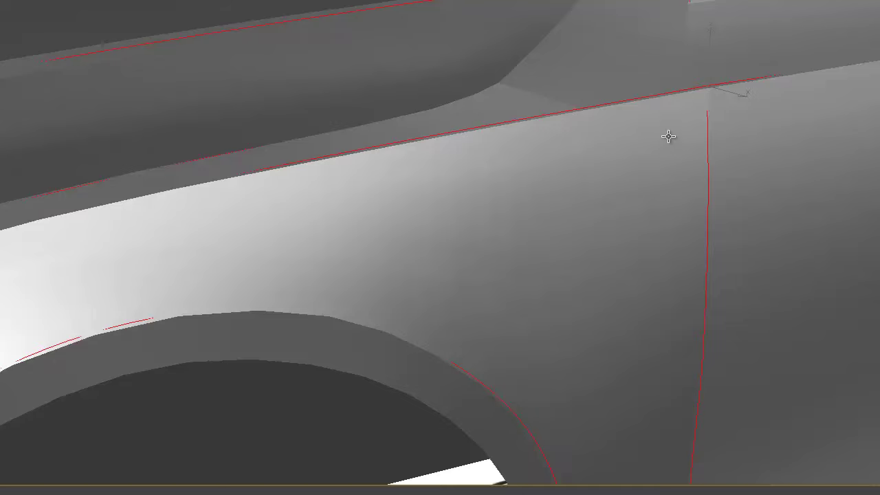
{"action": "mouse_move", "coordinate": [668, 136]}
{"action": "middle_mouse_down"}
{"action": "mouse_move", "coordinate": [611, 199]}
{"action": "mouse_move", "coordinate": [598, 234]}
{"action": "middle_mouse_up"}
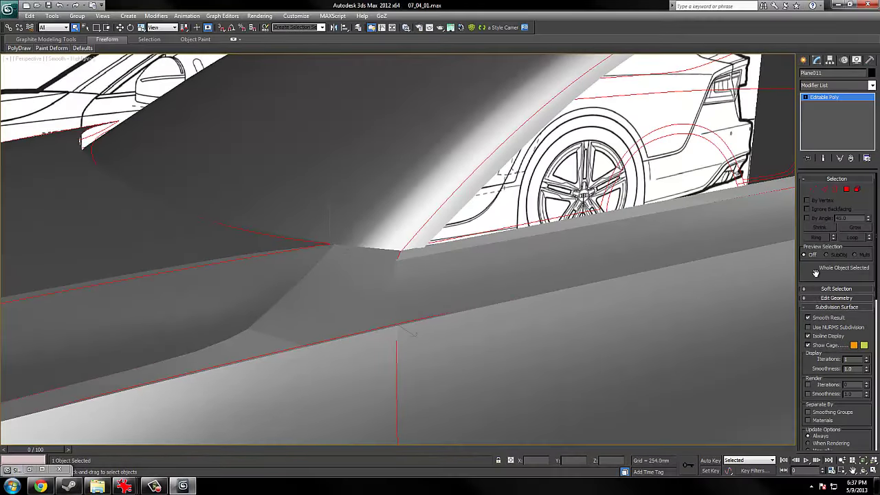
{"action": "scroll", "coordinate": [815, 273], "scroll_direction": "down", "scroll_amount": 6}
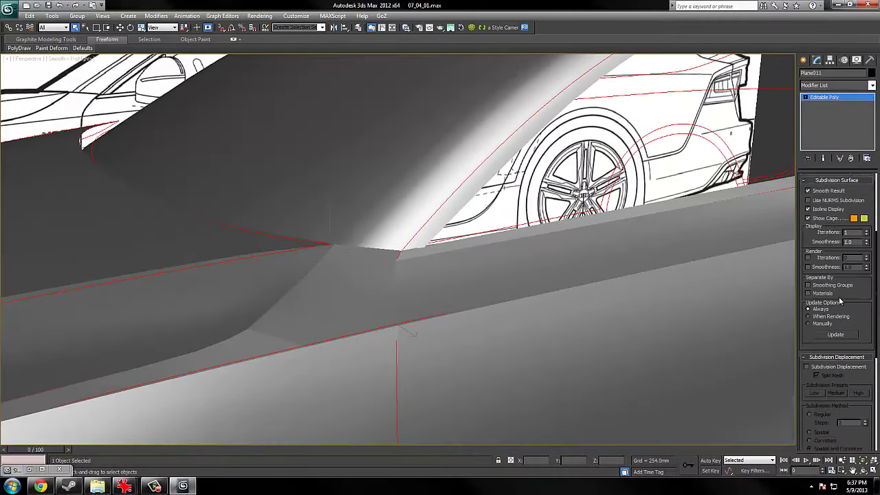
Inspect the selected hood polygons at Element level and return to the object level.
{"action": "right_click", "coordinate": [693, 274]}
{"action": "left_click", "coordinate": [685, 225]}
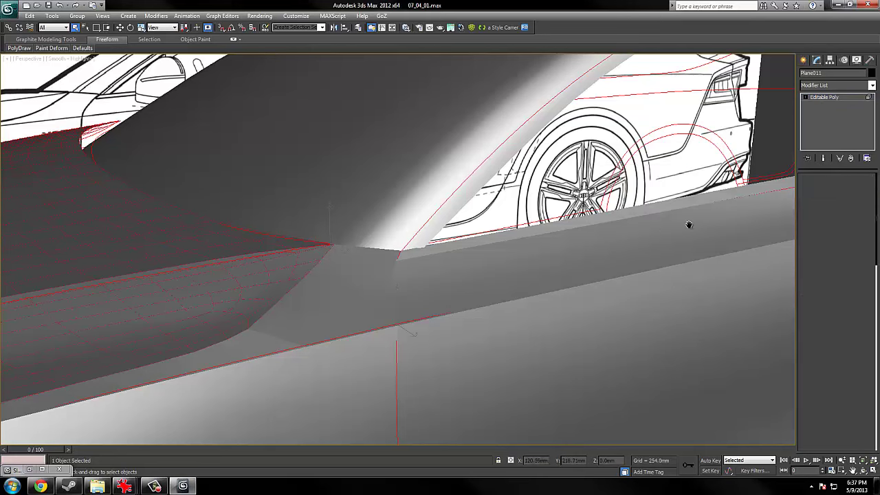
{"action": "middle_click_drag", "start_coordinate": [688, 224], "coordinate": [582, 241]}
{"action": "scroll", "coordinate": [311, 282], "scroll_direction": "down", "scroll_amount": 4}
{"action": "middle_click_drag", "start_coordinate": [311, 282], "coordinate": [566, 269]}
{"action": "scroll", "coordinate": [363, 290], "scroll_direction": "up", "scroll_amount": 3}
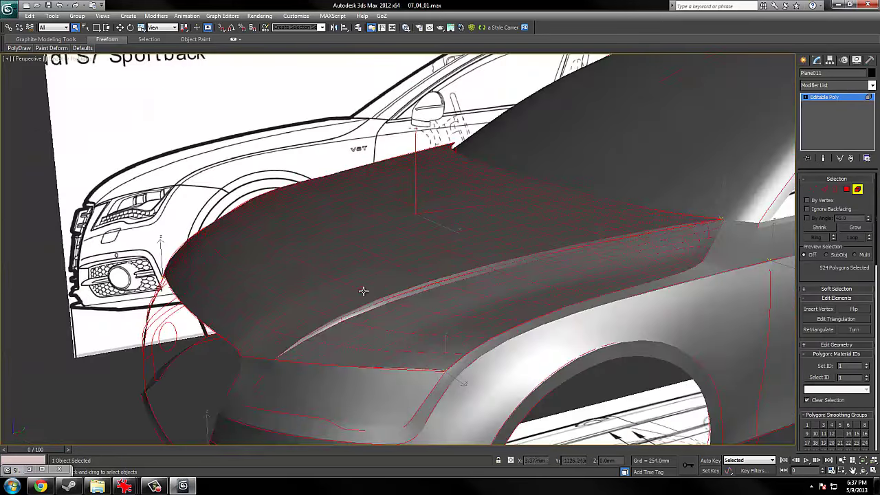
{"action": "right_click", "coordinate": [624, 274]}
{"action": "left_click", "coordinate": [630, 272]}
{"action": "right_click", "coordinate": [631, 275]}
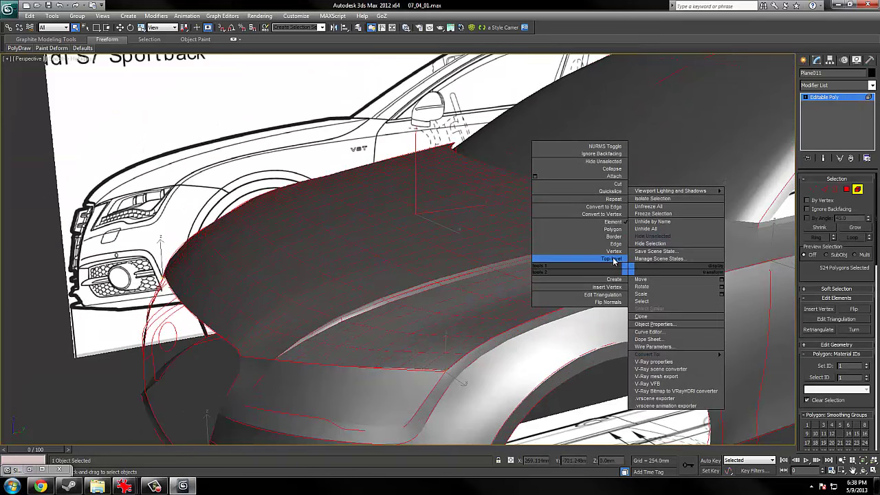
{"action": "left_click", "coordinate": [591, 259]}
Try to chamfer the edge loop along the front fender's upper crease with an amount of 0.254 mm.
{"action": "middle_click_drag", "start_coordinate": [621, 237], "coordinate": [579, 203], "text": "alt"}
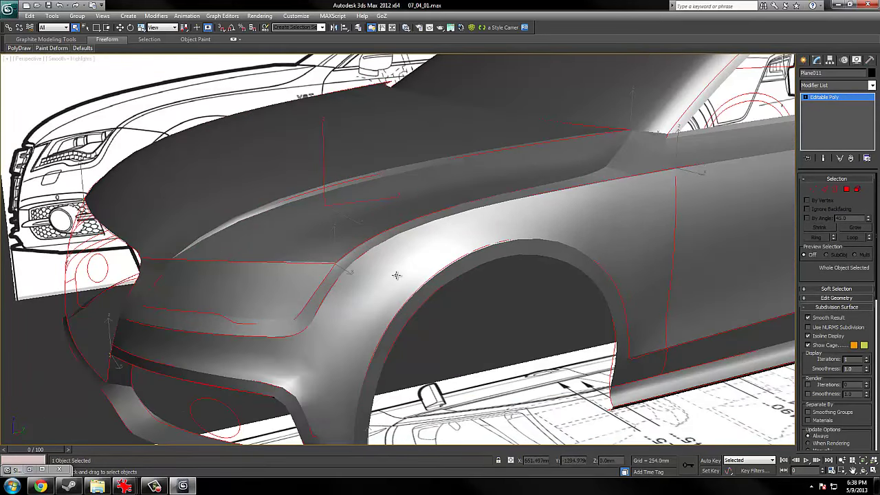
{"action": "scroll", "coordinate": [568, 230], "scroll_direction": "up", "scroll_amount": 6}
{"action": "right_click", "coordinate": [566, 206]}
{"action": "left_click", "coordinate": [542, 200]}
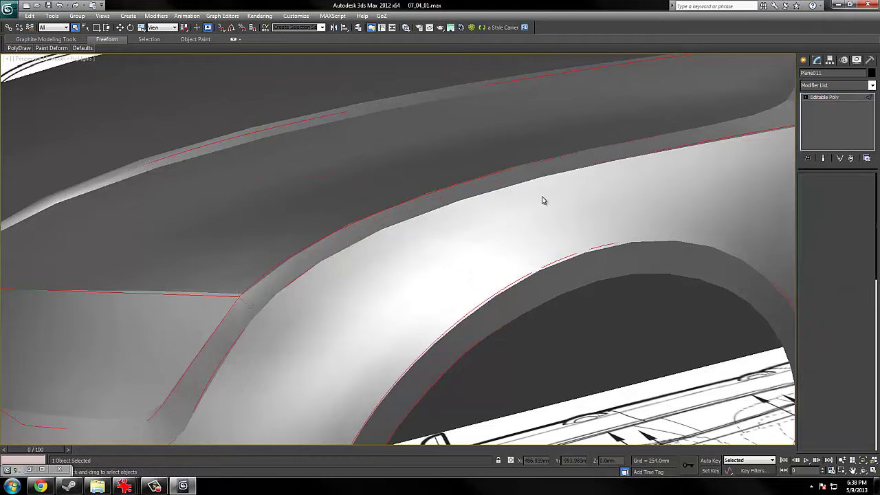
{"action": "key", "text": "F3"}
{"action": "key", "text": "F3"}
{"action": "key", "text": "F4"}
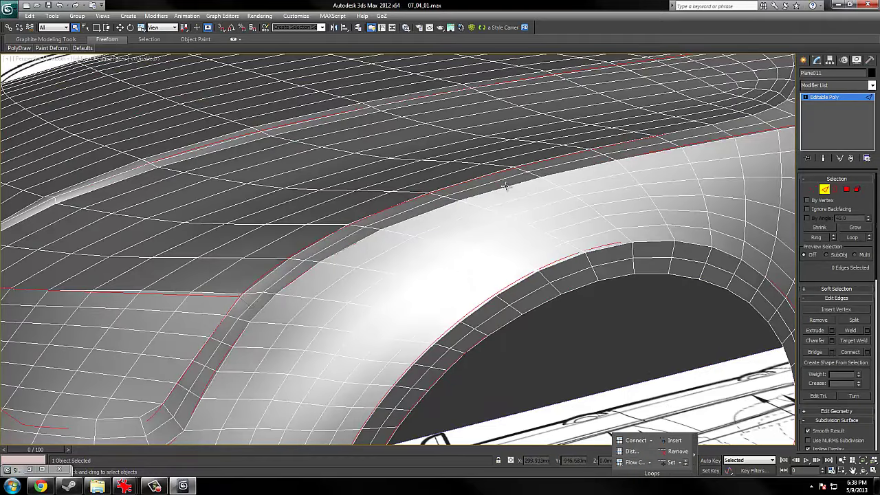
{"action": "left_click", "coordinate": [506, 186]}
{"action": "double_click", "coordinate": [510, 187]}
{"action": "scroll", "coordinate": [585, 194], "scroll_direction": "up", "scroll_amount": 2}
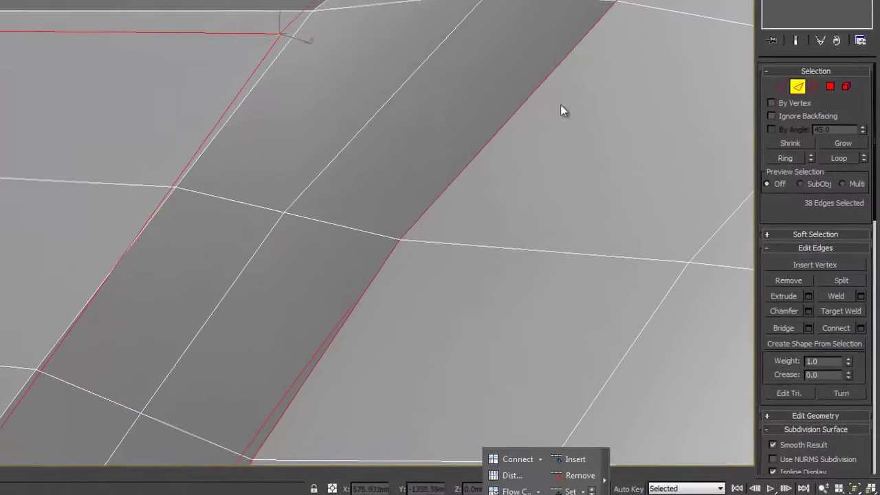
{"action": "right_click", "coordinate": [561, 107]}
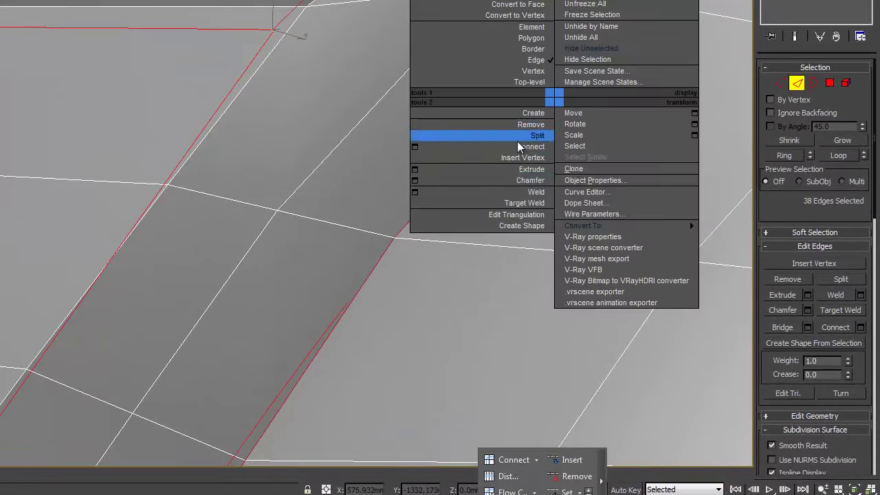
{"action": "left_click", "coordinate": [418, 181]}
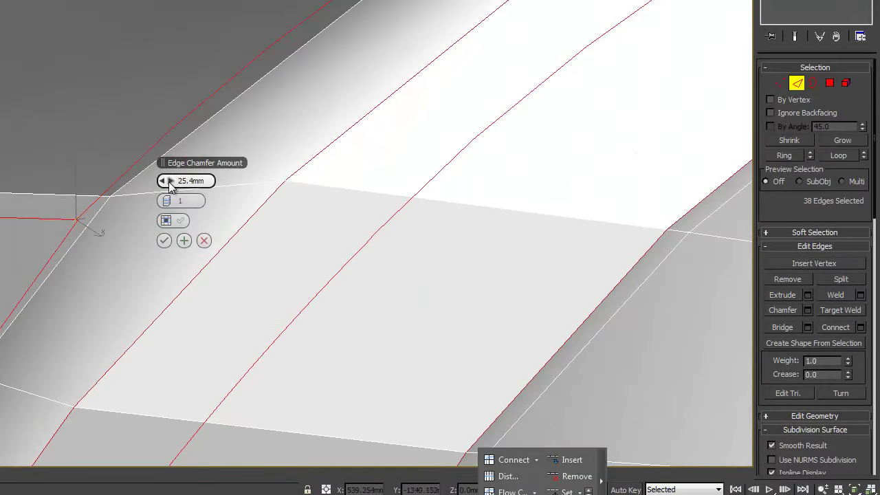
{"action": "left_click_drag", "start_coordinate": [169, 181], "coordinate": [172, 181]}
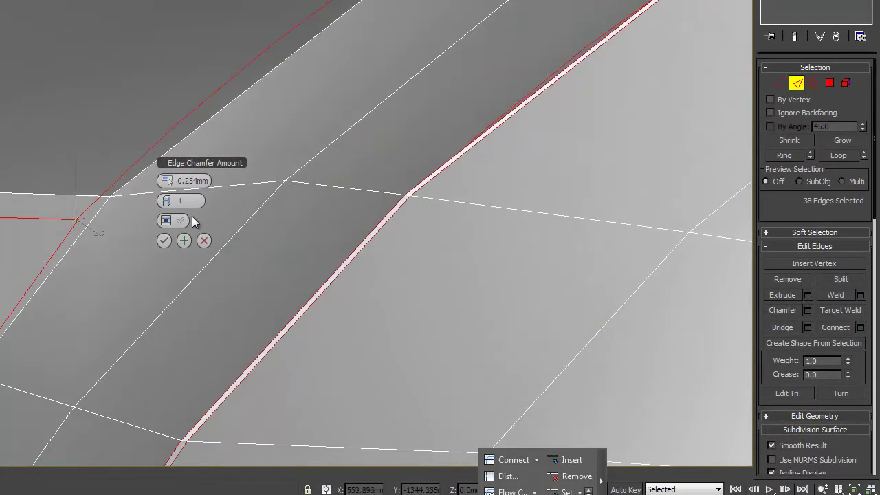
{"action": "left_click", "coordinate": [204, 237]}
{"action": "scroll", "coordinate": [567, 171], "scroll_direction": "down", "scroll_amount": 6}
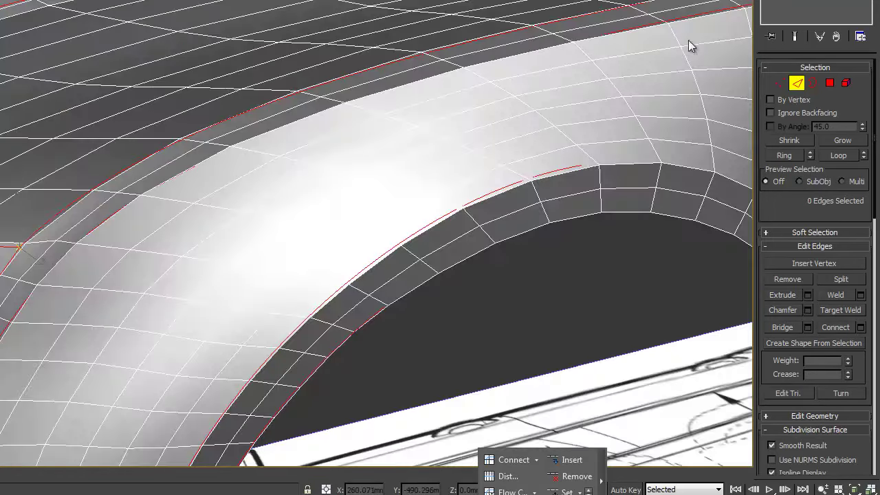
{"action": "key", "text": "2"}
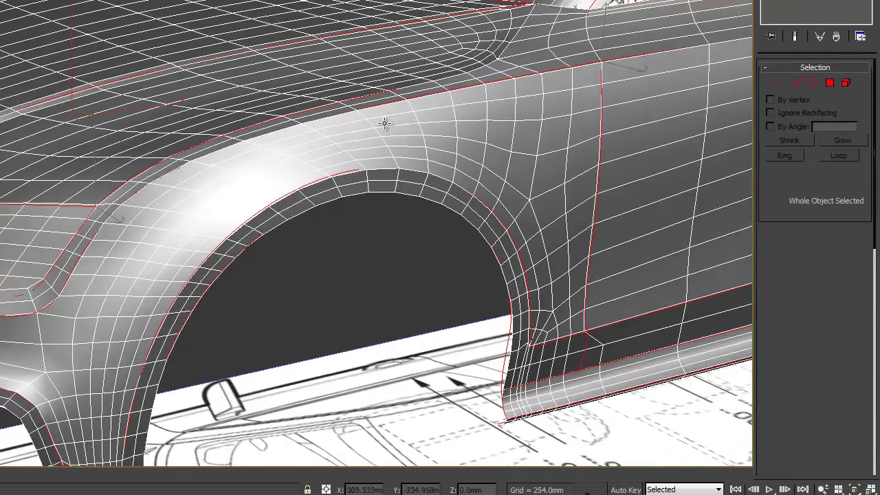
Examine the mesh flow from the front wheel arch along the doors and sill to the rear wheel arch.
{"action": "middle_click_drag", "start_coordinate": [385, 124], "coordinate": [387, 102]}
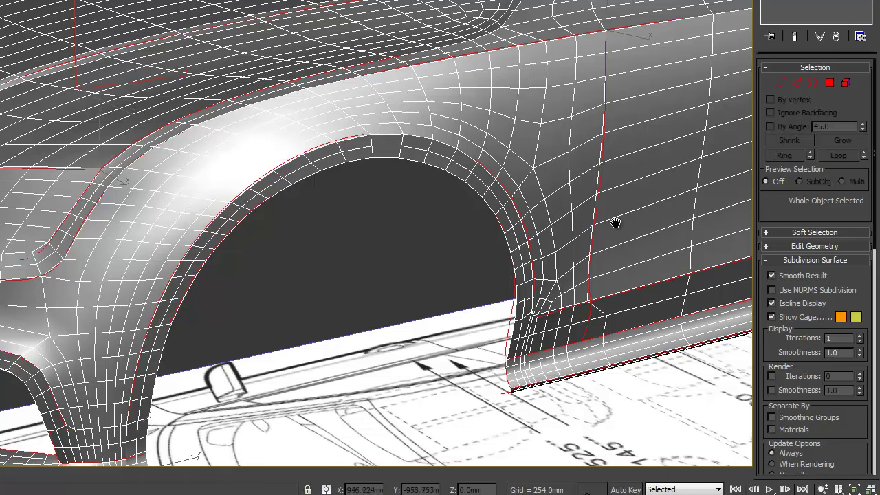
{"action": "middle_click_drag", "start_coordinate": [615, 222], "coordinate": [548, 232]}
{"action": "middle_click_drag", "start_coordinate": [525, 199], "coordinate": [457, 118]}
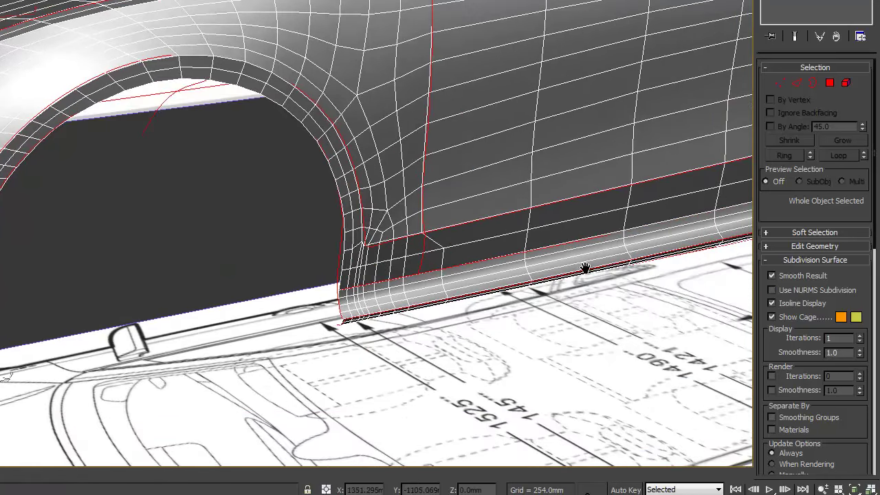
{"action": "middle_click_drag", "start_coordinate": [585, 268], "coordinate": [455, 274]}
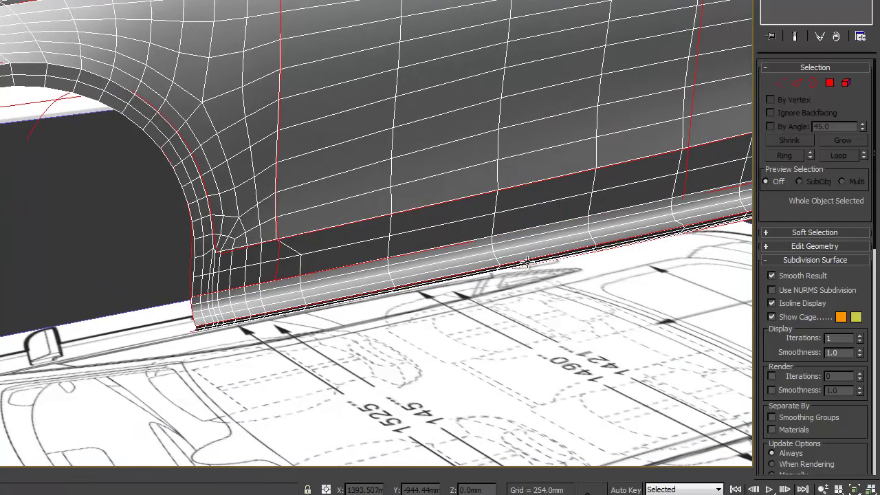
{"action": "middle_click_drag", "start_coordinate": [537, 132], "coordinate": [444, 194]}
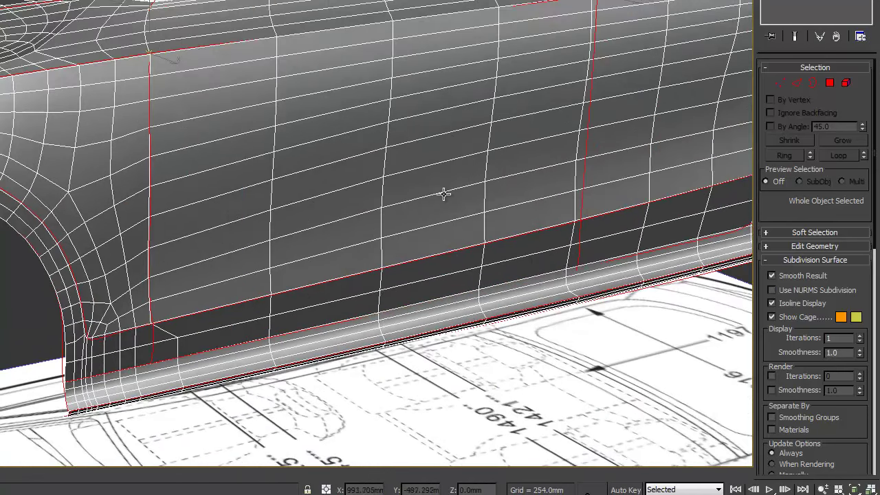
{"action": "middle_click_drag", "start_coordinate": [584, 147], "coordinate": [468, 172]}
{"action": "middle_click_drag", "start_coordinate": [564, 167], "coordinate": [406, 195]}
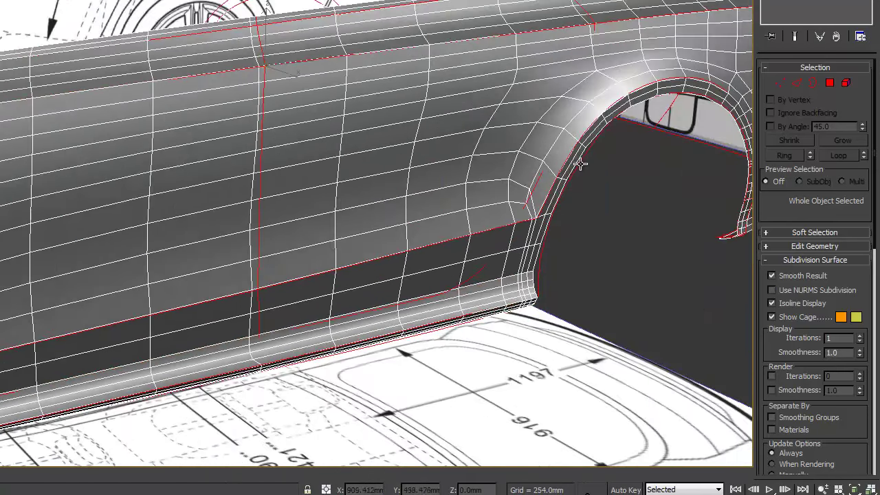
{"action": "middle_click_drag", "start_coordinate": [658, 130], "coordinate": [556, 193]}
Examine the rear fender and taillight corner of the body with and without edged faces.
{"action": "left_click", "coordinate": [589, 234]}
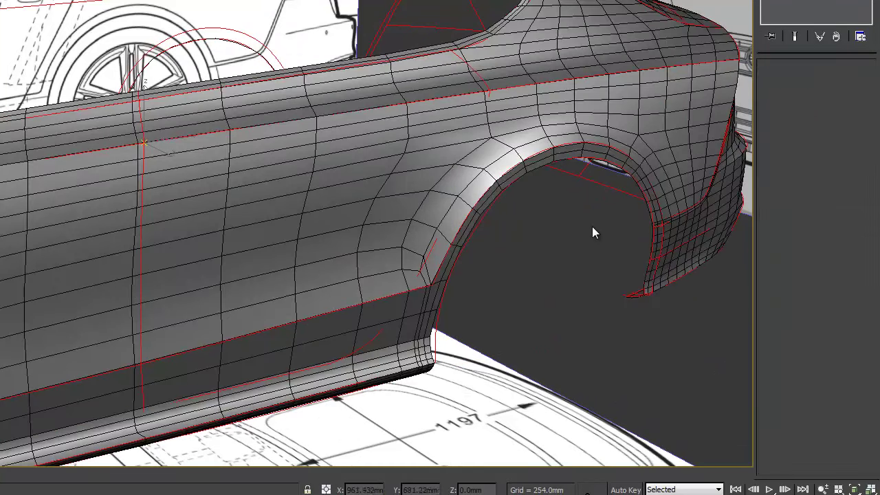
{"action": "key", "text": "F3"}
{"action": "key", "text": "F3"}
{"action": "key", "text": "F4"}
{"action": "key", "text": "F4"}
{"action": "left_click", "coordinate": [604, 124]}
{"action": "key", "text": "F4"}
{"action": "middle_click_drag", "start_coordinate": [619, 131], "coordinate": [591, 124], "text": "alt"}
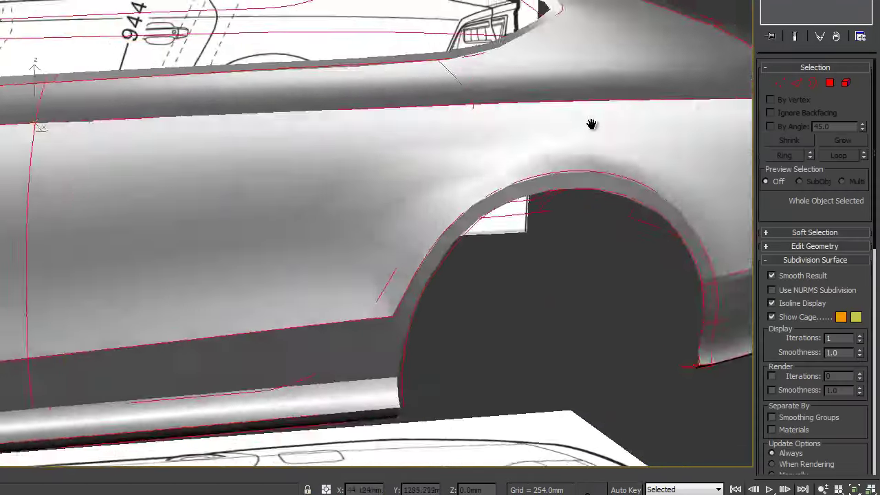
{"action": "key", "text": "F4"}
{"action": "middle_click_drag", "start_coordinate": [634, 178], "coordinate": [376, 47]}
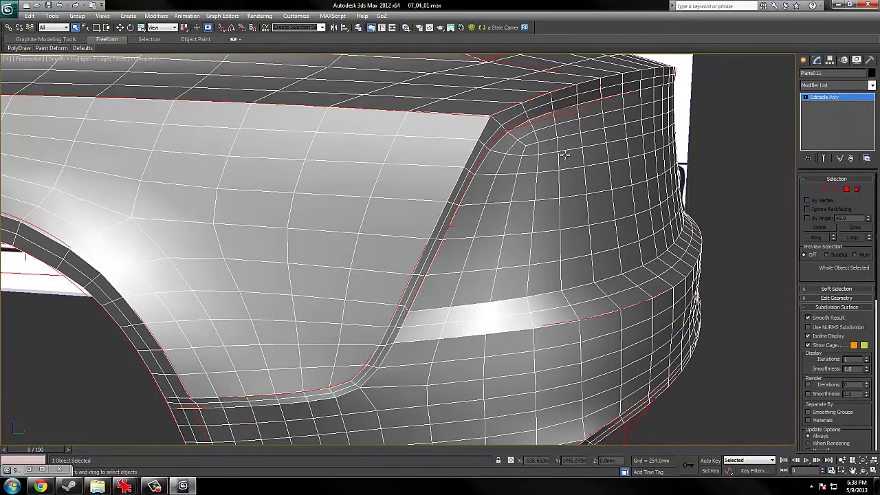
{"action": "middle_click_drag", "start_coordinate": [569, 169], "coordinate": [608, 182], "text": "alt"}
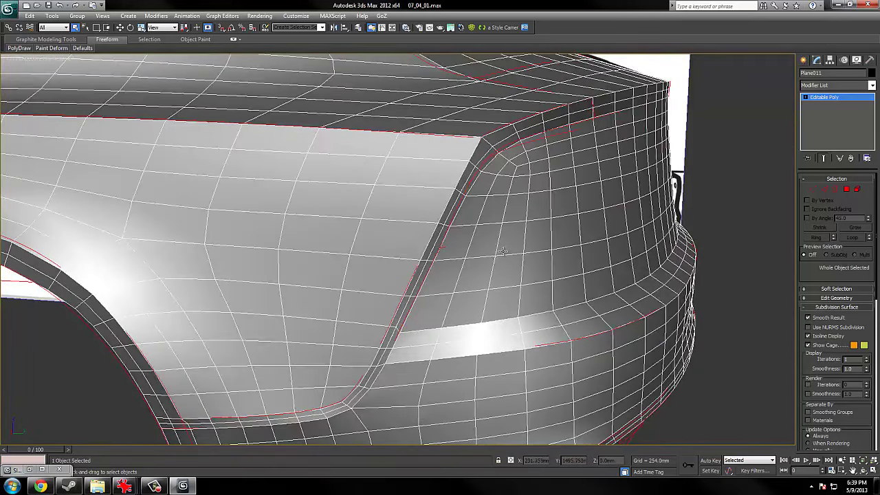
Compare the body's taillight area with the side blueprint in the Right view.
{"action": "key", "text": "v"}
{"action": "left_click", "coordinate": [633, 240]}
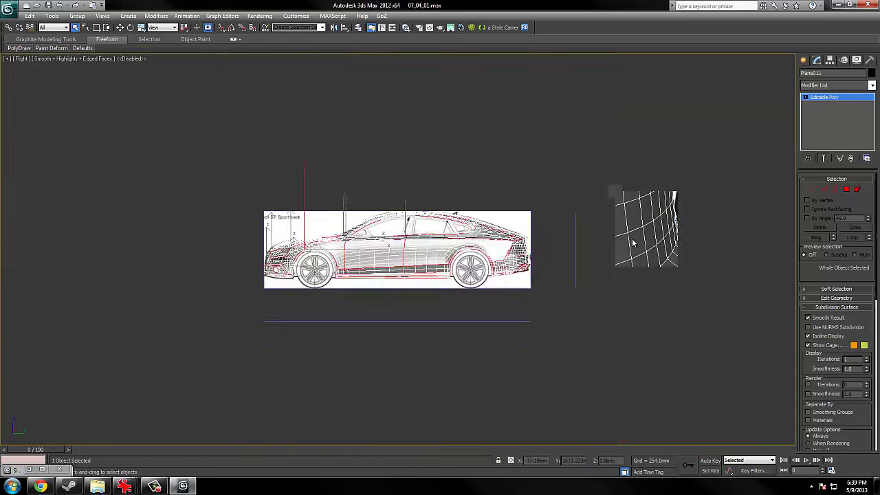
{"action": "key", "text": "z"}
{"action": "middle_click_drag", "start_coordinate": [789, 254], "coordinate": [689, 256]}
{"action": "scroll", "coordinate": [687, 254], "scroll_direction": "up", "scroll_amount": 8}
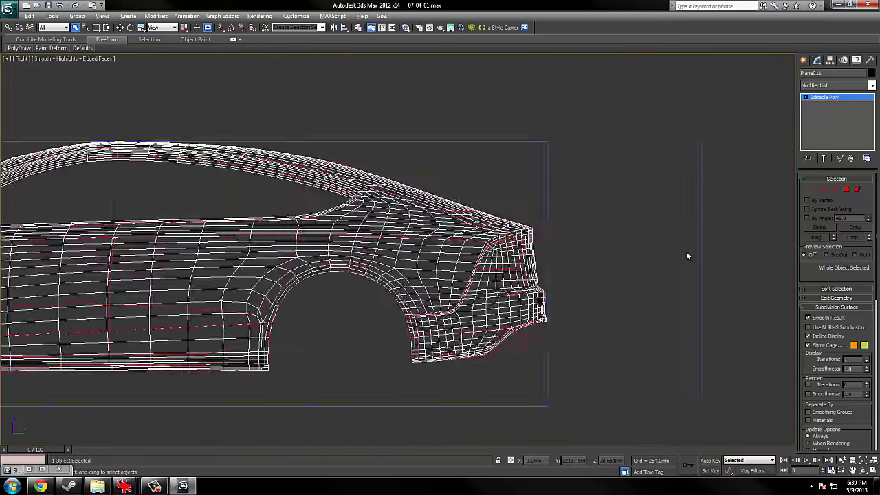
{"action": "middle_click_drag", "start_coordinate": [301, 279], "coordinate": [546, 259]}
{"action": "scroll", "coordinate": [481, 250], "scroll_direction": "up", "scroll_amount": 3}
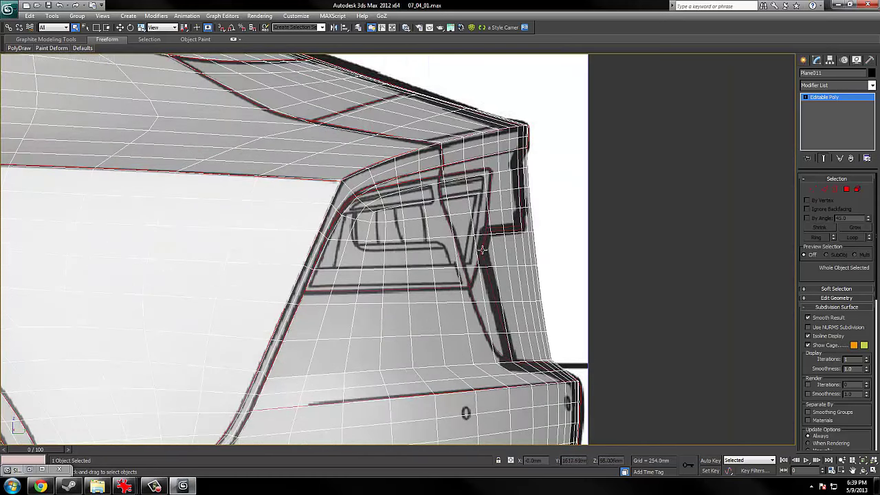
{"action": "scroll", "coordinate": [448, 216], "scroll_direction": "up", "scroll_amount": 3}
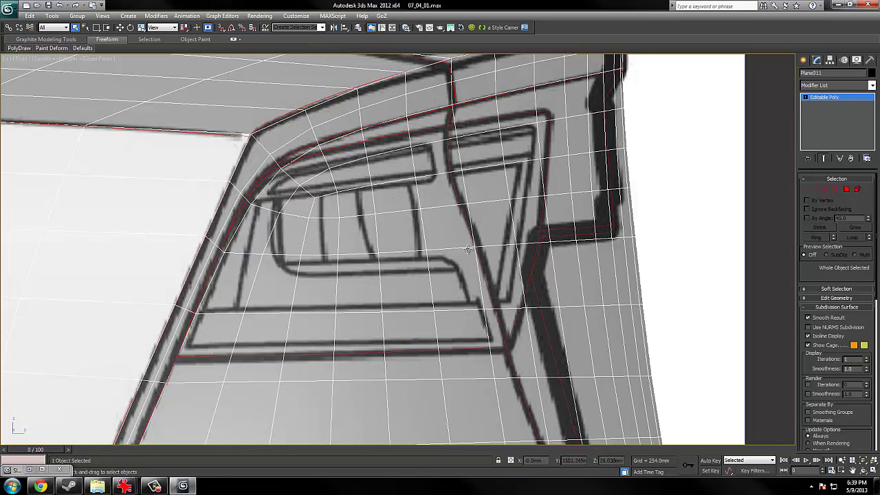
{"action": "middle_click_drag", "start_coordinate": [512, 242], "coordinate": [560, 256]}
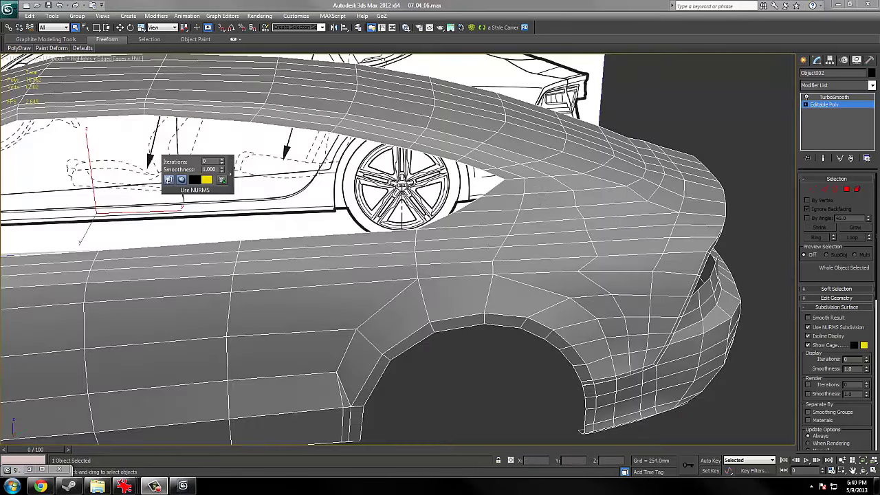
Examine the body's rear quarter from several angles, comparing the coarse cage with the smoothed mesh flow.
{"action": "key", "text": "F4"}
{"action": "scroll", "coordinate": [538, 197], "scroll_direction": "down", "scroll_amount": 3}
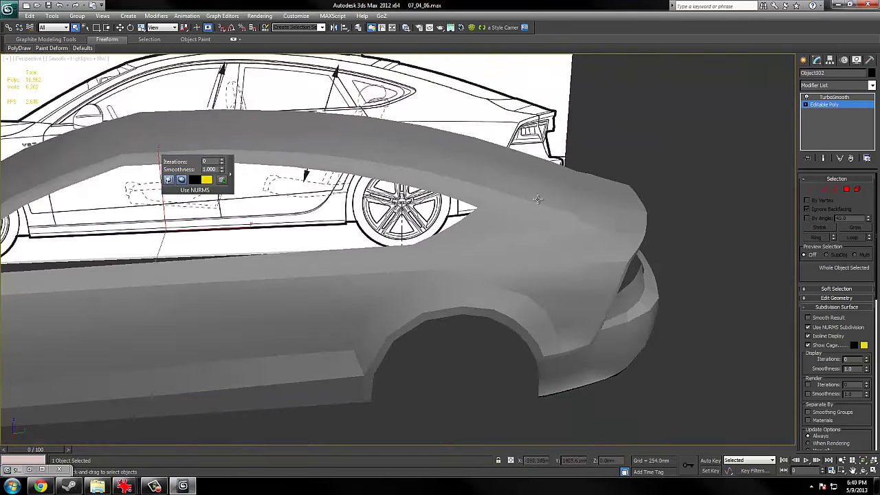
{"action": "scroll", "coordinate": [539, 197], "scroll_direction": "up", "scroll_amount": 3}
{"action": "middle_click_drag", "start_coordinate": [539, 197], "coordinate": [640, 200], "text": "alt"}
{"action": "scroll", "coordinate": [640, 200], "scroll_direction": "down", "scroll_amount": 5}
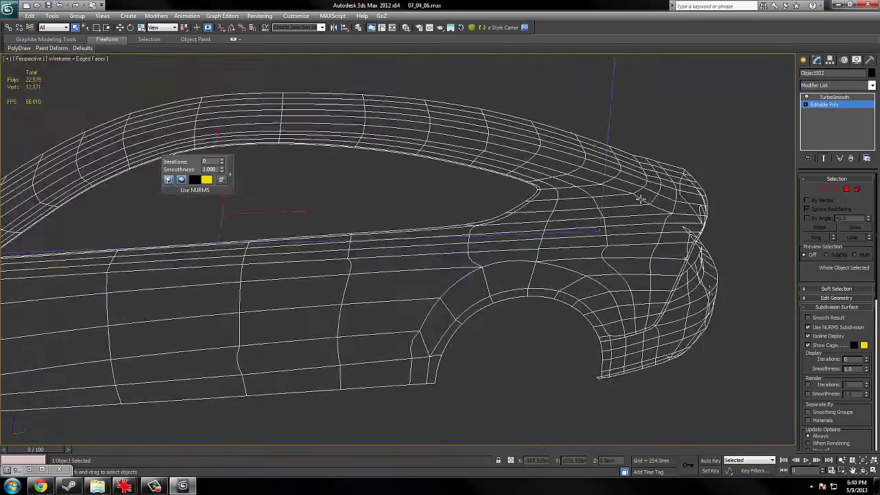
{"action": "key", "text": "F4"}
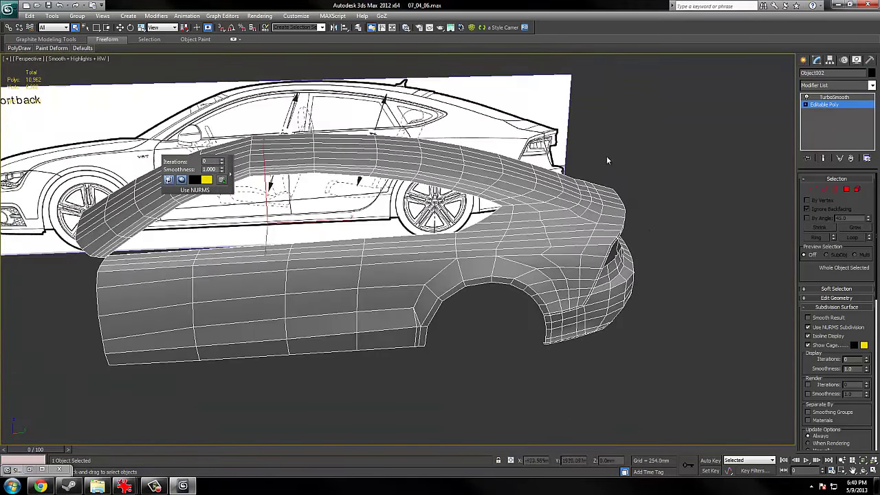
{"action": "right_click", "coordinate": [484, 240]}
{"action": "left_click", "coordinate": [321, 194]}
{"action": "middle_click_drag", "start_coordinate": [552, 233], "coordinate": [468, 237], "text": "alt"}
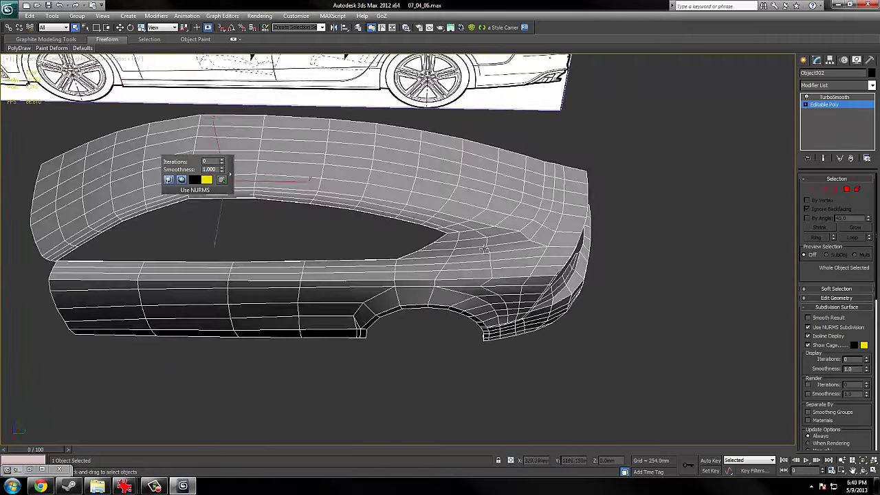
{"action": "scroll", "coordinate": [467, 237], "scroll_direction": "up", "scroll_amount": 3}
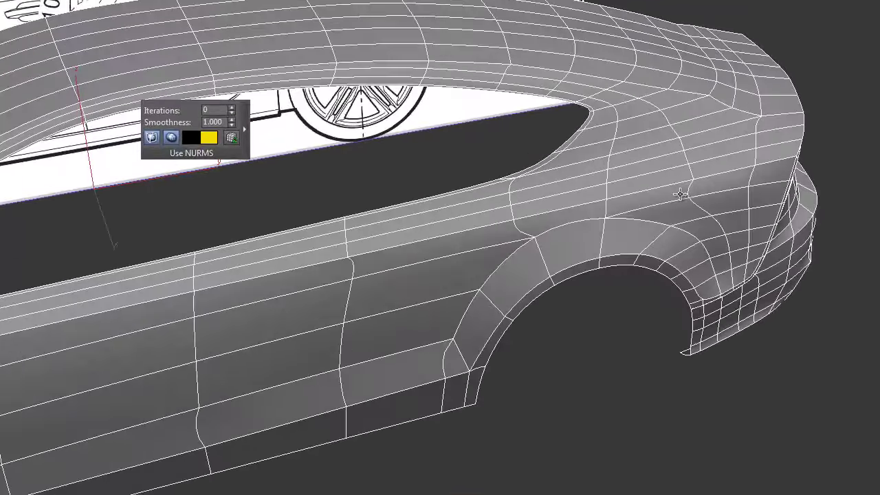
Examine the surface shading around the rear window corner and rear wheel arch without edged faces.
{"action": "key", "text": "F3"}
{"action": "key", "text": "F3"}
{"action": "key", "text": "F4"}
{"action": "middle_click_drag", "start_coordinate": [654, 190], "coordinate": [640, 182], "text": "alt"}
{"action": "middle_click_drag", "start_coordinate": [684, 239], "coordinate": [651, 303], "text": "alt"}
{"action": "middle_click_drag", "start_coordinate": [640, 225], "coordinate": [723, 268], "text": "alt"}
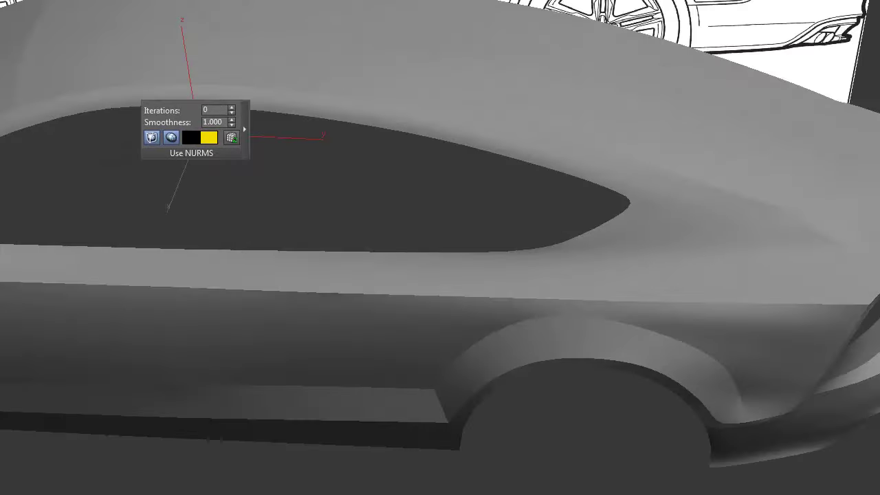
Preview the saved scene versions from 07_04_07 to 07_04_13 in the audi a7 2013 folder to find the one to load.
{"action": "key", "text": "ctrl+o"}
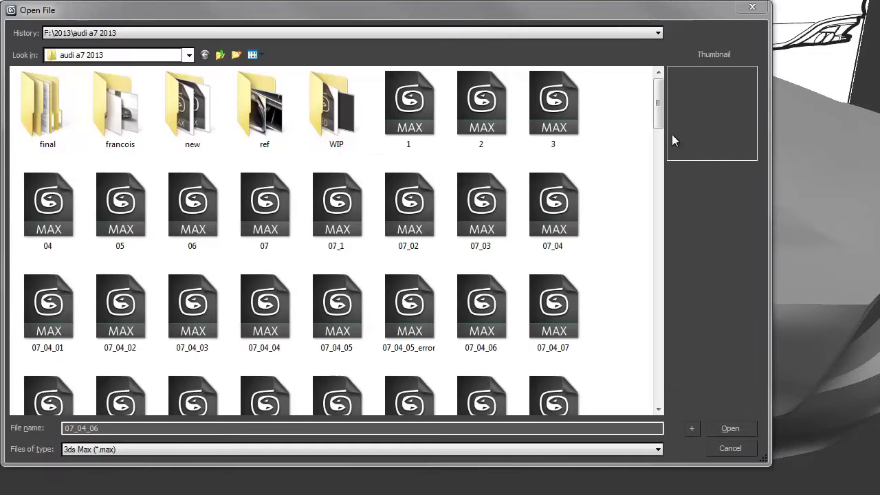
{"action": "scroll", "coordinate": [660, 130], "scroll_direction": "down", "scroll_amount": 3}
{"action": "left_click", "coordinate": [554, 114]}
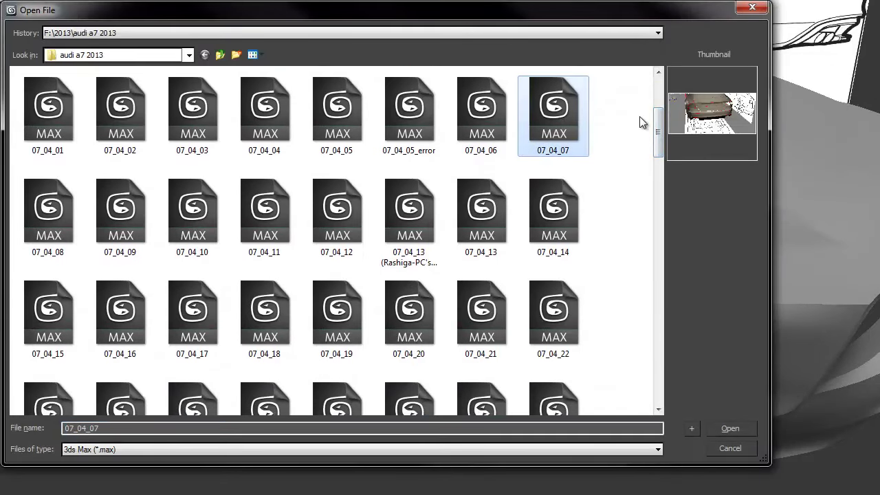
{"action": "key", "text": "Down"}
{"action": "key", "text": "Left"}
{"action": "key", "text": "Left"}
{"action": "key", "text": "Left"}
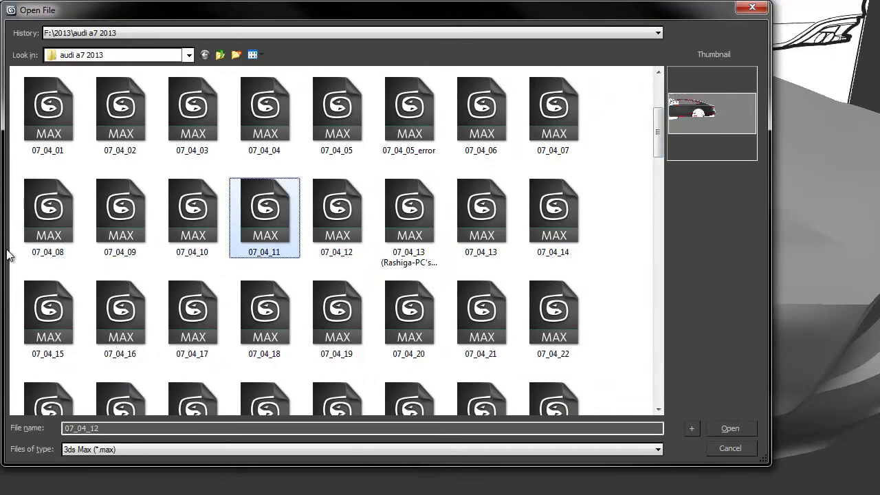
{"action": "left_click", "coordinate": [48, 220]}
{"action": "left_click", "coordinate": [136, 221]}
{"action": "left_click", "coordinate": [196, 220]}
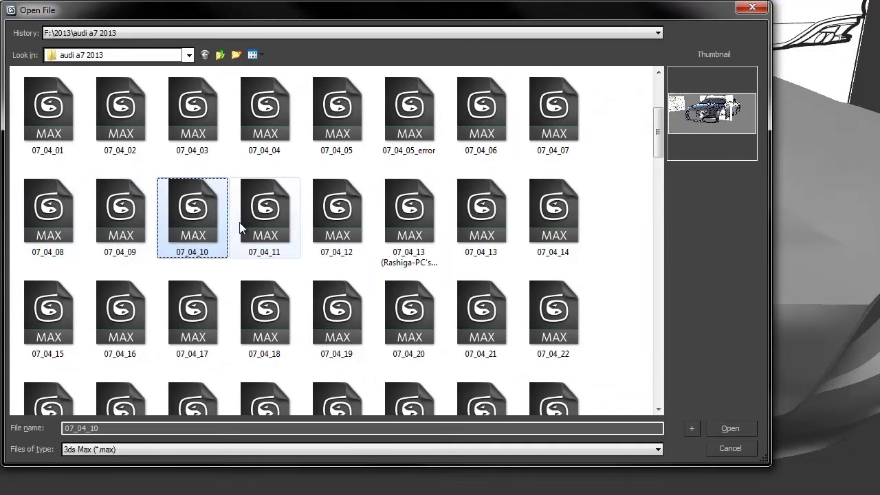
{"action": "key", "text": "Right"}
{"action": "key", "text": "Right"}
{"action": "key", "text": "Right"}
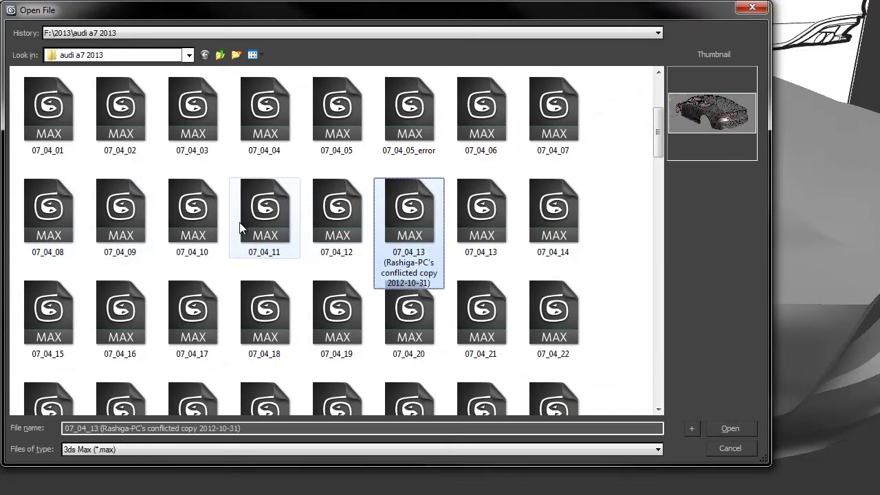
{"action": "key", "text": "Right"}
{"action": "key", "text": "Right"}
{"action": "key", "text": "Left"}
{"action": "key", "text": "Left"}
{"action": "key", "text": "Left"}
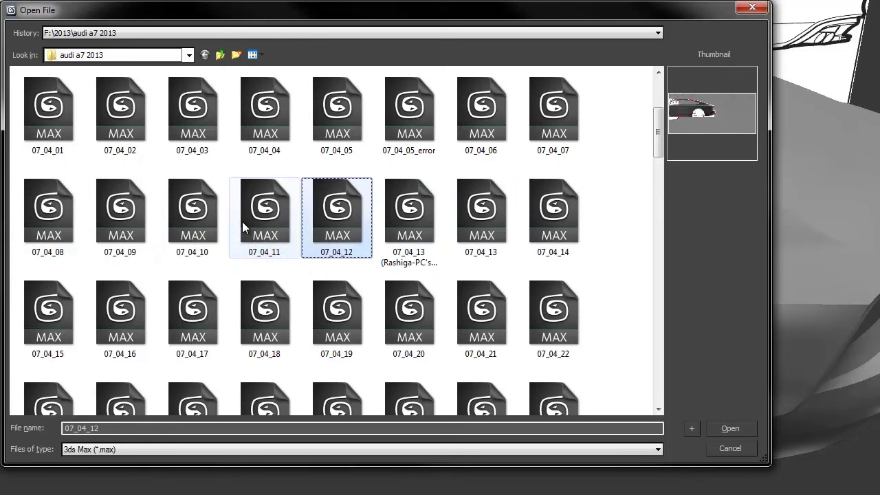
{"action": "key", "text": "Left"}
{"action": "key", "text": "Left"}
Open the scene 07_04_08.max and continue loading it despite the missing DLLs.
{"action": "left_click", "coordinate": [50, 231]}
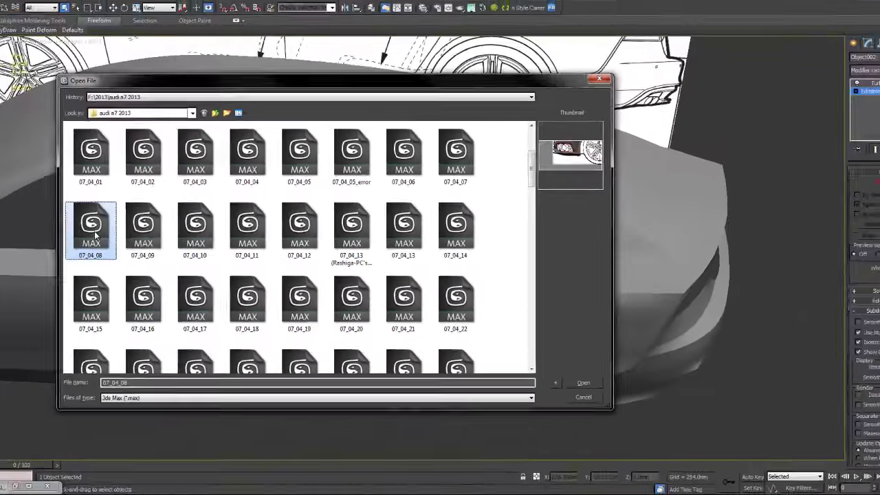
{"action": "double_click", "coordinate": [49, 234]}
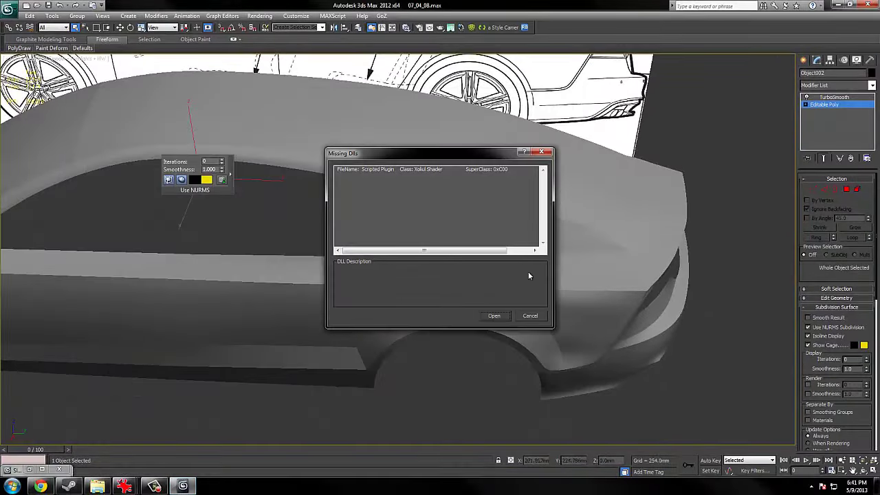
{"action": "left_click", "coordinate": [502, 319]}
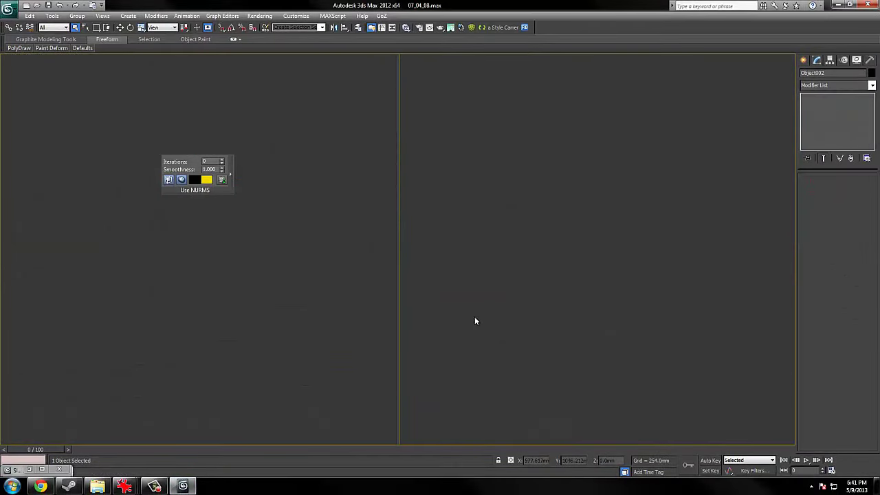
Create a Standard material in the Slate Material Editor, assign it to the car body and close the editor.
{"action": "scroll", "coordinate": [477, 330], "scroll_direction": "down", "scroll_amount": 6}
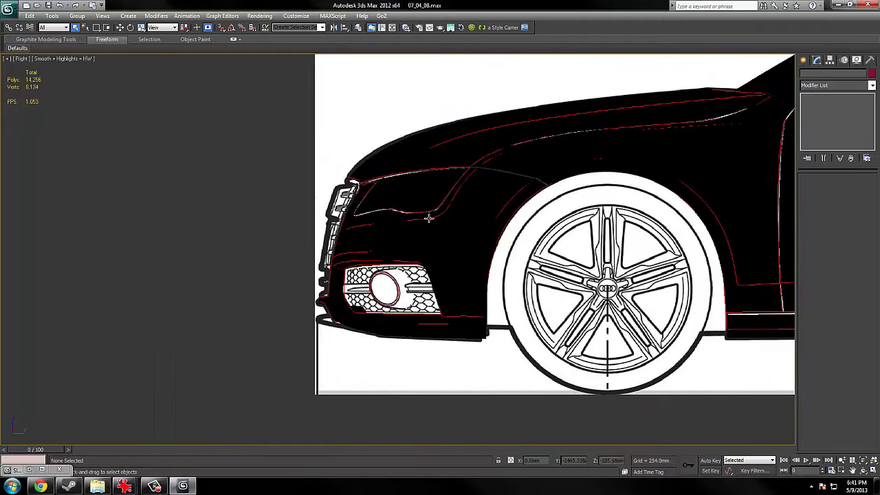
{"action": "key", "text": "m"}
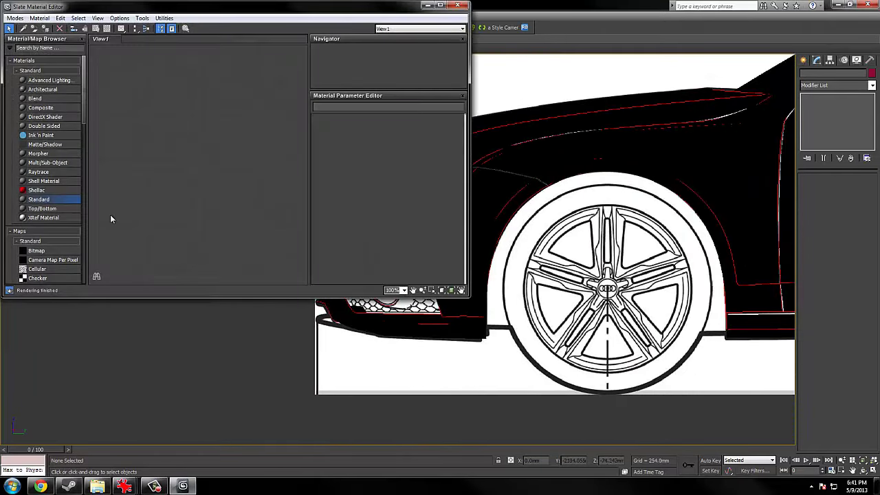
{"action": "double_click", "coordinate": [45, 204]}
{"action": "left_click", "coordinate": [615, 147]}
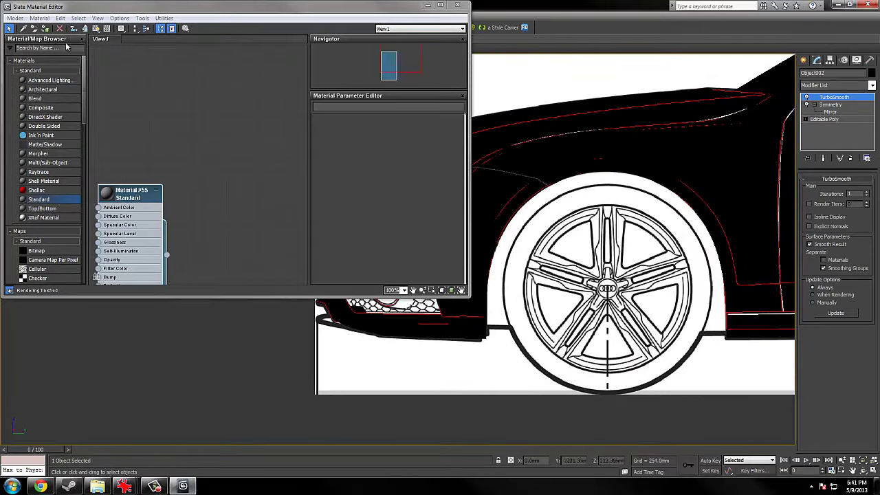
{"action": "left_click", "coordinate": [45, 27]}
{"action": "left_click", "coordinate": [457, 6]}
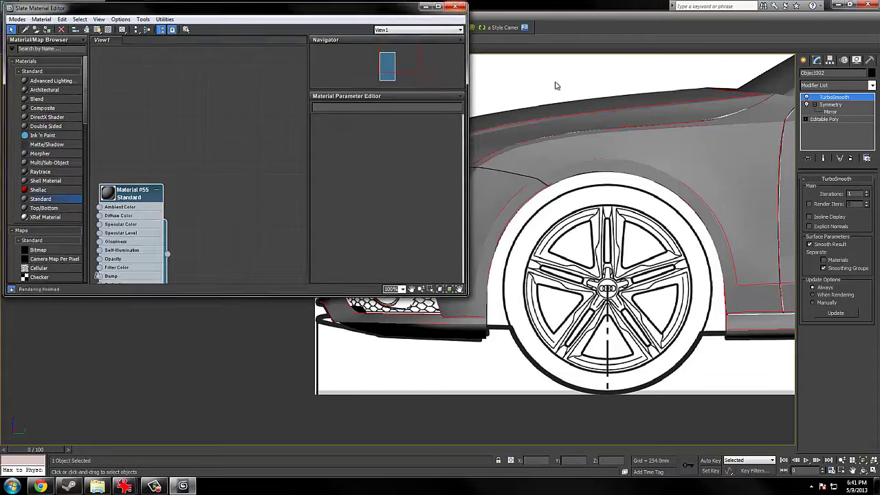
Compare the body's side panels and contour lines with the side blueprint, keeping the car body selected.
{"action": "middle_click_drag", "start_coordinate": [570, 106], "coordinate": [316, 114]}
{"action": "scroll", "coordinate": [316, 115], "scroll_direction": "down", "scroll_amount": 2}
{"action": "middle_click_drag", "start_coordinate": [643, 194], "coordinate": [447, 241]}
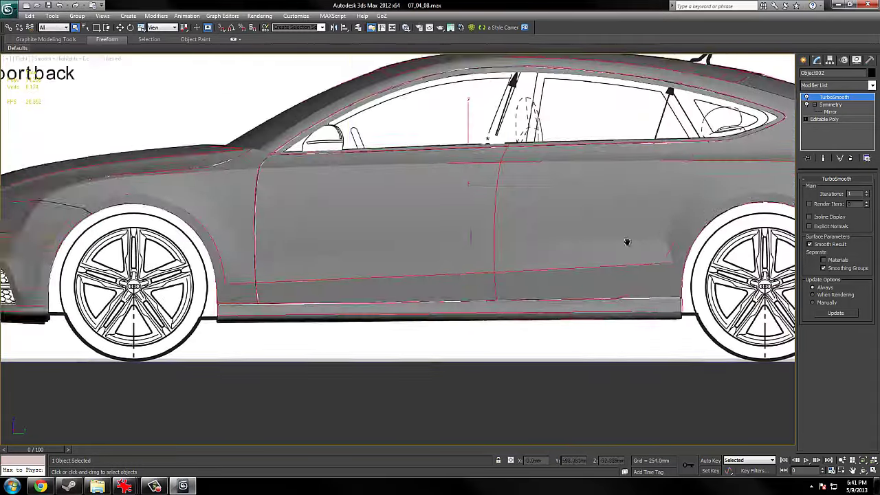
{"action": "middle_click_drag", "start_coordinate": [683, 222], "coordinate": [580, 259]}
{"action": "key", "text": "F4"}
{"action": "left_click", "coordinate": [723, 205]}
{"action": "key", "text": "F4"}
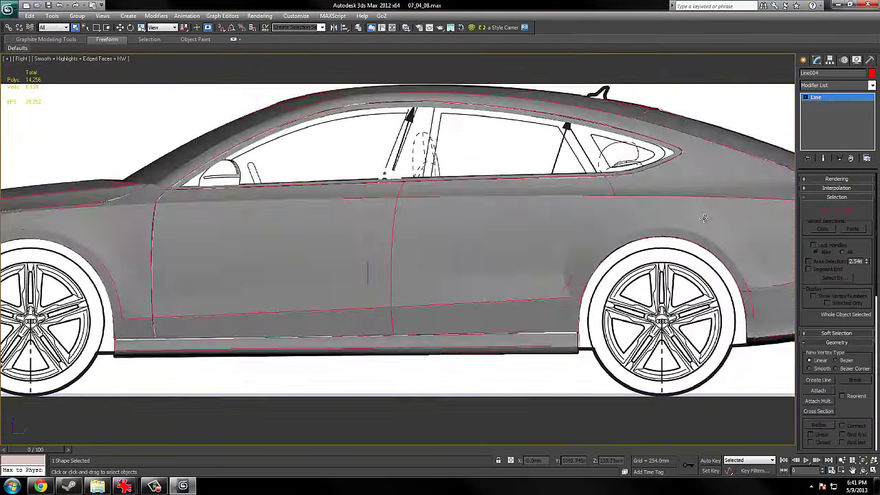
{"action": "left_click", "coordinate": [704, 218]}
{"action": "scroll", "coordinate": [704, 220], "scroll_direction": "down", "scroll_amount": 4}
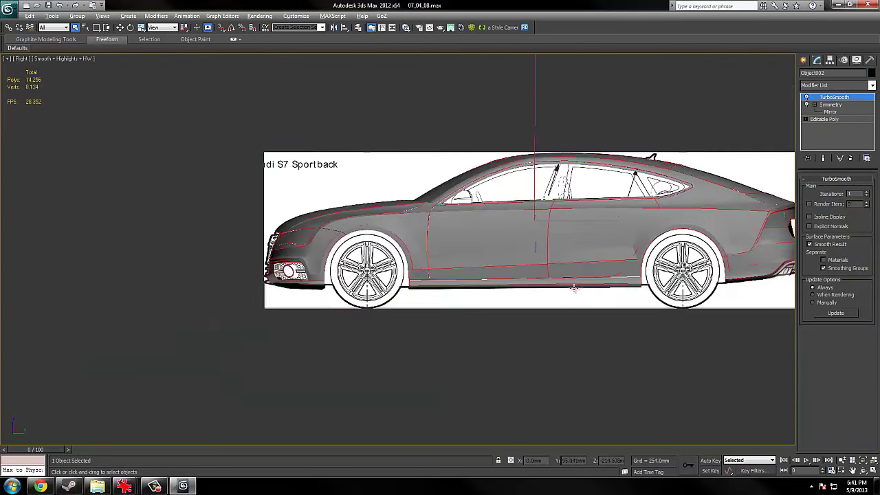
Go to the body's base Editable Poly level below Symmetry and TurboSmooth in an angled, shaded view.
{"action": "middle_click_drag", "start_coordinate": [575, 289], "coordinate": [581, 291], "text": "alt"}
{"action": "key", "text": "w"}
{"action": "key", "text": "F3"}
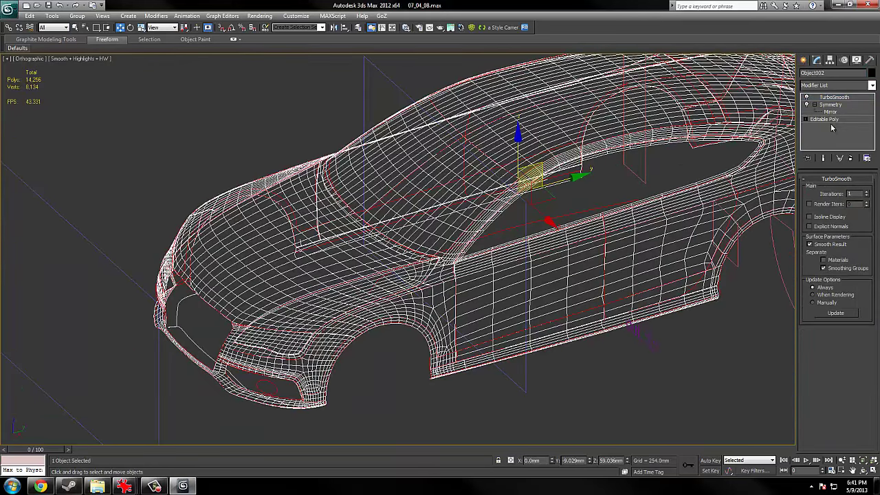
{"action": "left_click", "coordinate": [826, 119]}
{"action": "key", "text": "z"}
{"action": "key", "text": "F3"}
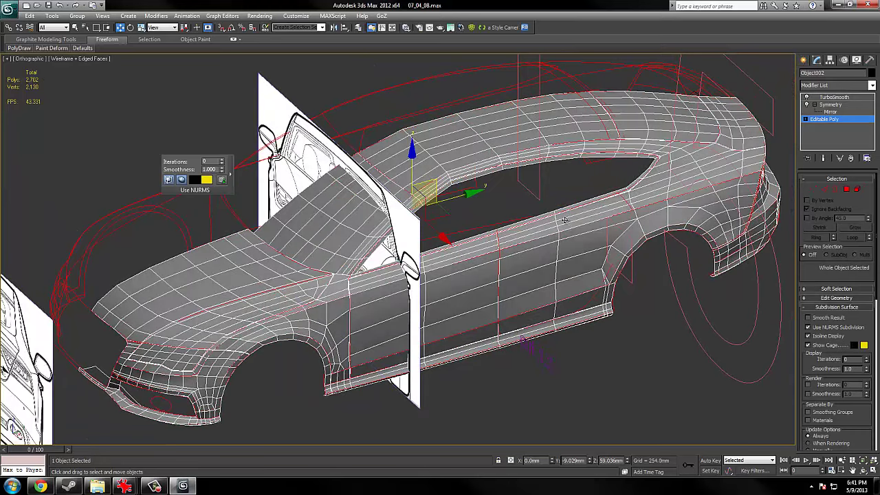
Compare the base half-body cage with the mirrored, smoothed result, with and without edged faces.
{"action": "key", "text": "F4"}
{"action": "mouse_move", "coordinate": [299, 311]}
{"action": "middle_mouse_down"}
{"action": "mouse_move", "coordinate": [356, 279]}
{"action": "mouse_move", "coordinate": [403, 301]}
{"action": "mouse_move", "coordinate": [518, 289]}
{"action": "mouse_move", "coordinate": [520, 275]}
{"action": "middle_mouse_up"}
{"action": "key", "text": "F4"}
{"action": "key", "text": "F4"}
{"action": "key", "text": "d"}
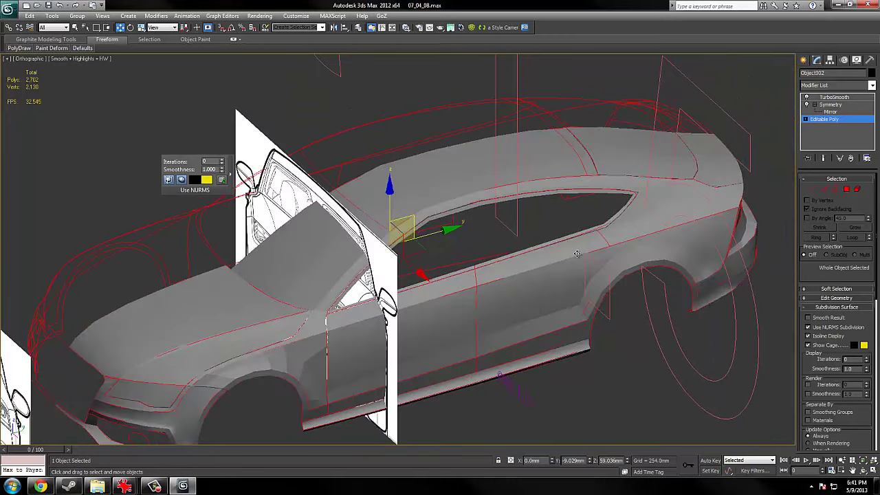
{"action": "key", "text": "F4"}
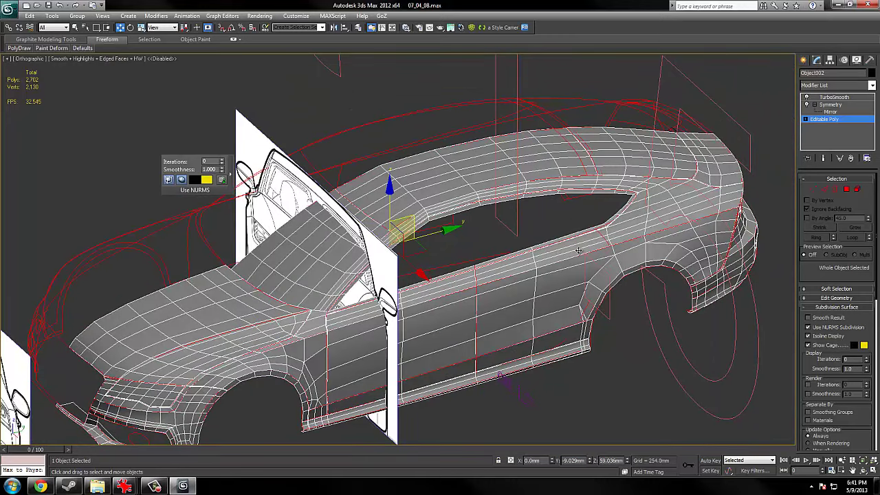
{"action": "key", "text": "d"}
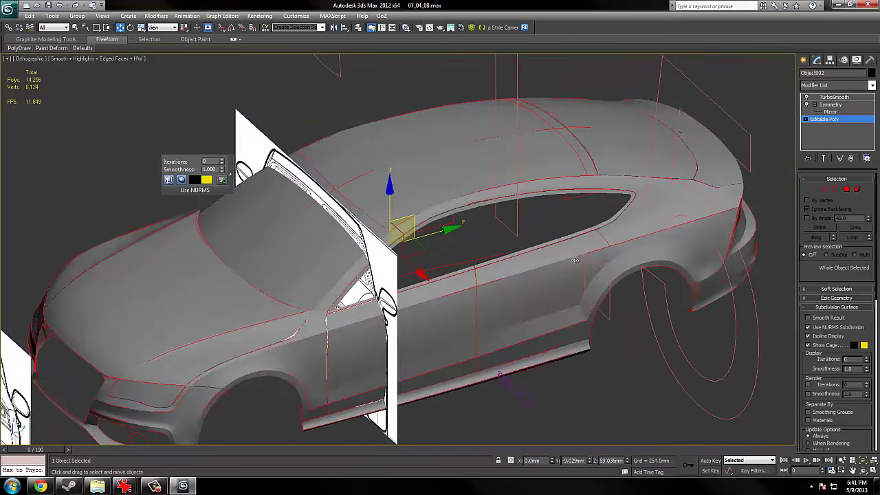
{"action": "mouse_move", "coordinate": [482, 238]}
{"action": "middle_mouse_down", "text": "alt"}
{"action": "mouse_move", "coordinate": [457, 203]}
{"action": "mouse_move", "coordinate": [478, 240]}
{"action": "middle_mouse_up", "text": "alt"}
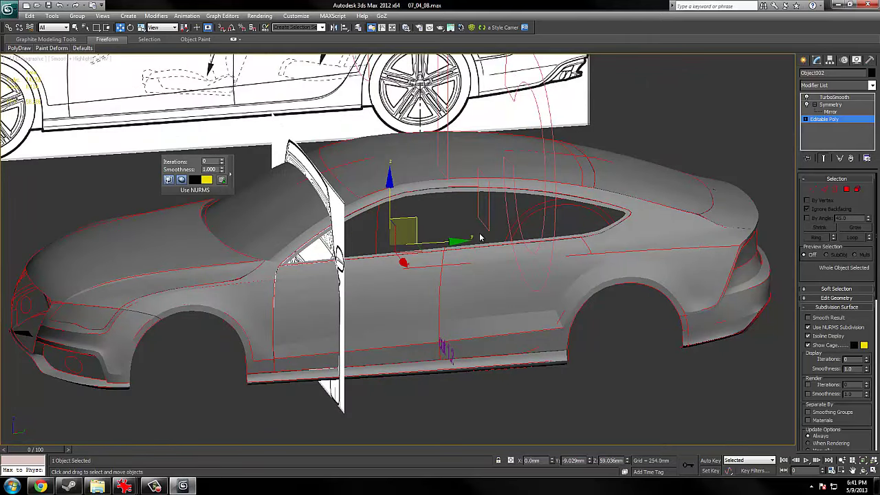
{"action": "key", "text": "d"}
{"action": "key", "text": "F4"}
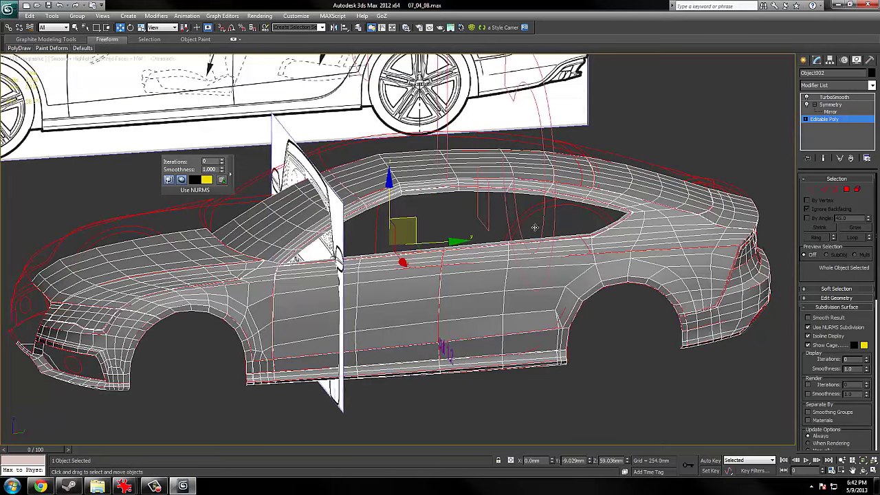
Examine the cage mesh along the doors, side window and rear wheel arch, returning from the browser to 3ds Max.
{"action": "middle_click_drag", "start_coordinate": [534, 226], "coordinate": [545, 273], "text": "alt"}
{"action": "scroll", "coordinate": [527, 225], "scroll_direction": "up", "scroll_amount": 3}
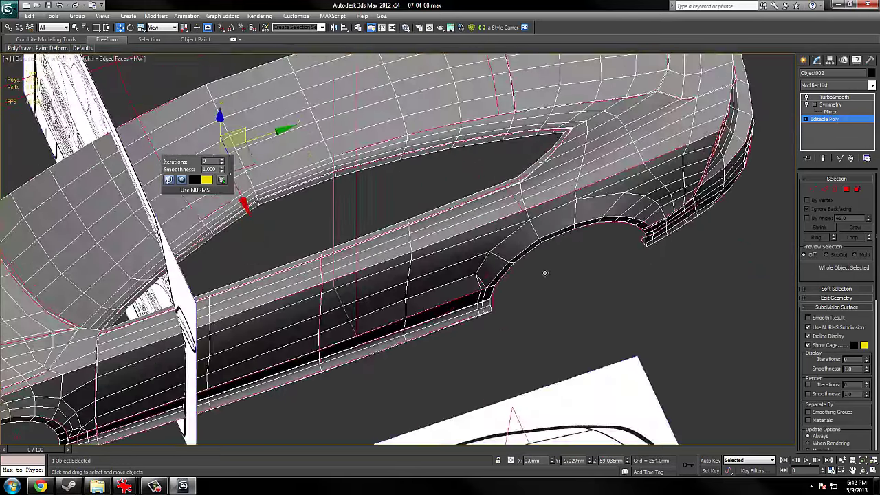
{"action": "middle_click_drag", "start_coordinate": [300, 304], "coordinate": [300, 288], "text": "alt"}
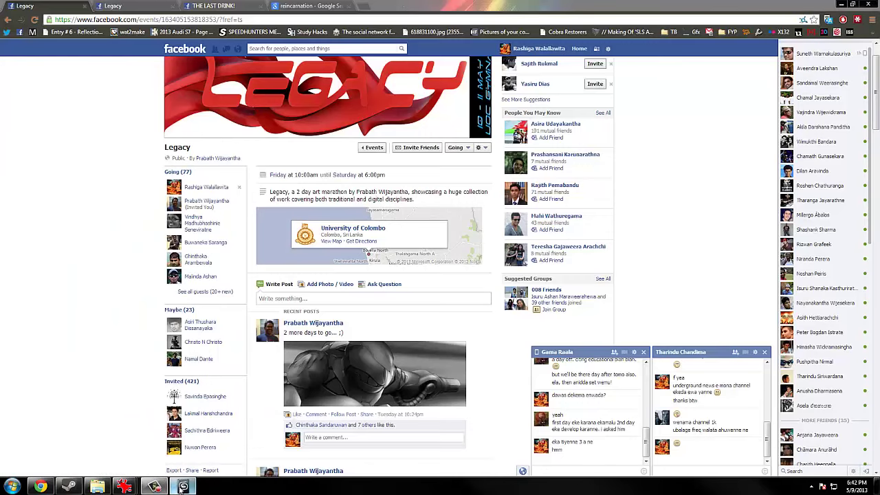
{"action": "left_click", "coordinate": [183, 486]}
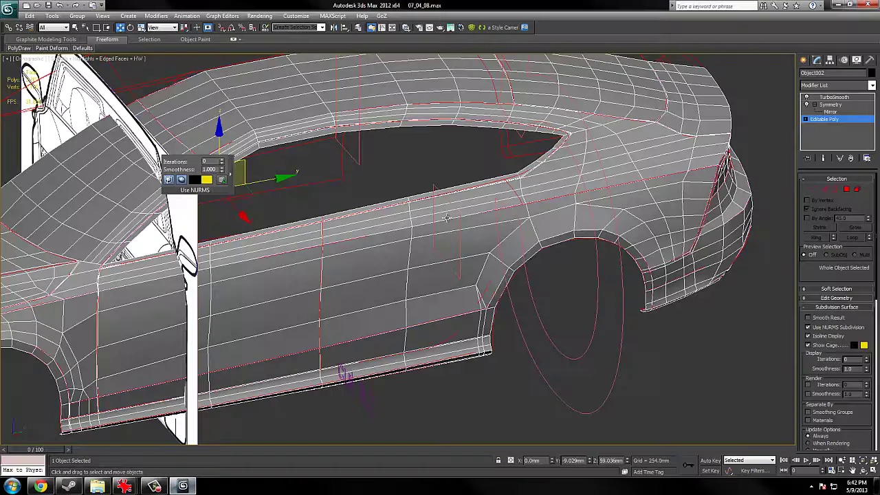
{"action": "middle_click_drag", "start_coordinate": [447, 217], "coordinate": [454, 263]}
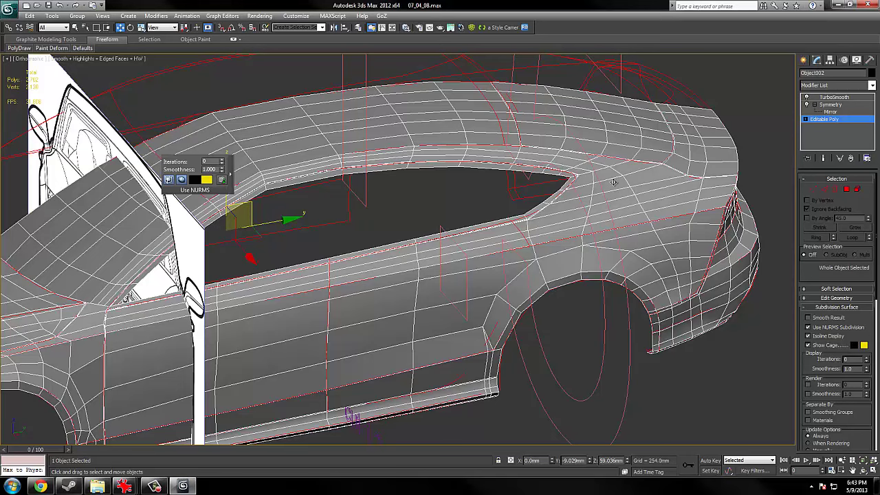
Examine the lower door crease where it meets the sill and rear wheel arch, in shaded and edged-face display.
{"action": "key", "text": "F4"}
{"action": "middle_click_drag", "start_coordinate": [445, 262], "coordinate": [468, 181]}
{"action": "scroll", "coordinate": [468, 181], "scroll_direction": "up", "scroll_amount": 4}
{"action": "key", "text": "F3"}
{"action": "middle_click_drag", "start_coordinate": [569, 284], "coordinate": [509, 179]}
{"action": "key", "text": "F3"}
{"action": "key", "text": "F4"}
{"action": "key", "text": "F3"}
{"action": "key", "text": "F3"}
{"action": "key", "text": "F4"}
{"action": "scroll", "coordinate": [519, 215], "scroll_direction": "down", "scroll_amount": 2}
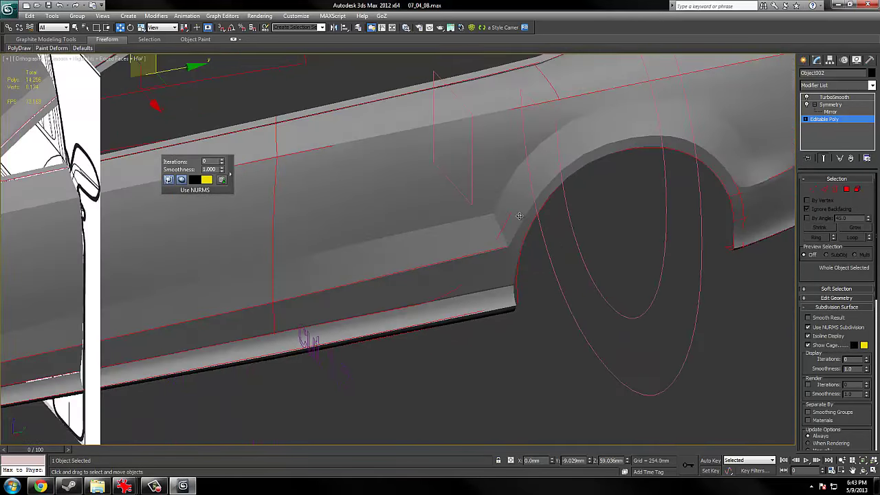
{"action": "scroll", "coordinate": [519, 216], "scroll_direction": "up", "scroll_amount": 4}
{"action": "key", "text": "F4"}
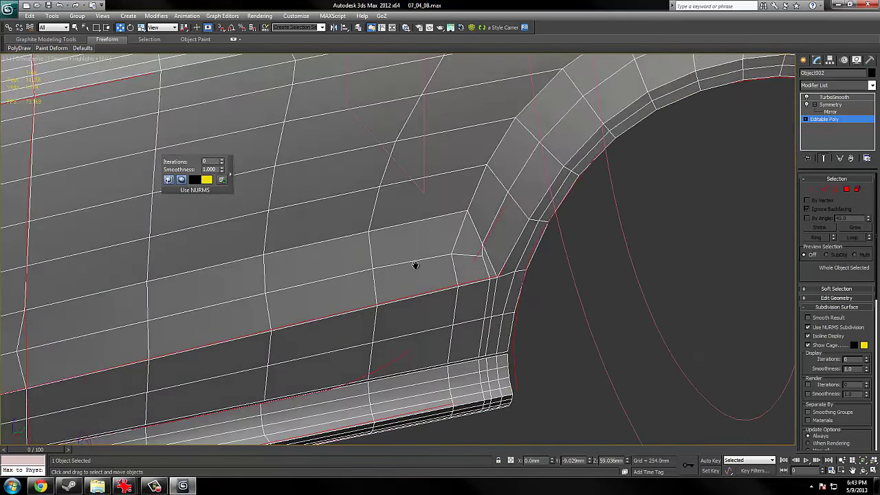
Examine the edge flow at the door crease corner ahead of the rear wheel arch in wireframe and shaded display.
{"action": "middle_click_drag", "start_coordinate": [376, 282], "coordinate": [415, 265]}
{"action": "key", "text": "F4"}
{"action": "key", "text": "F3"}
{"action": "key", "text": "F4"}
{"action": "key", "text": "F3"}
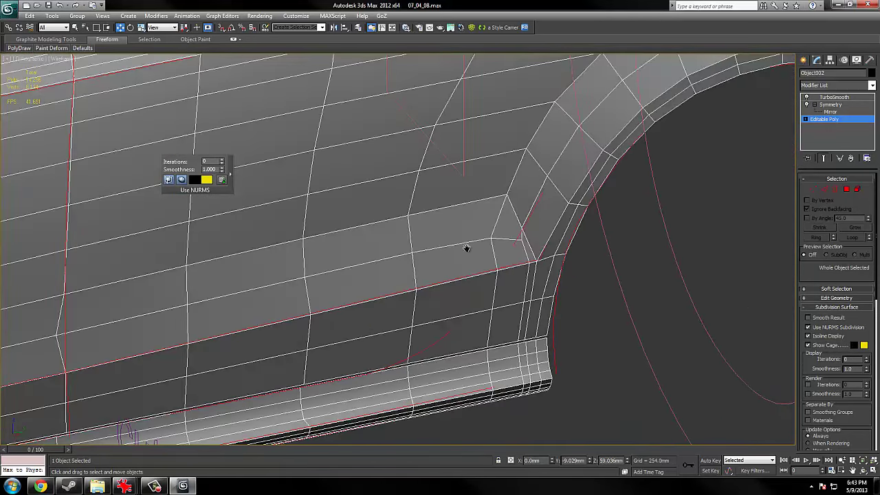
{"action": "middle_click_drag", "start_coordinate": [466, 248], "coordinate": [487, 251]}
{"action": "scroll", "coordinate": [480, 249], "scroll_direction": "down", "scroll_amount": 3}
{"action": "middle_click_drag", "start_coordinate": [236, 265], "coordinate": [456, 216]}
{"action": "middle_click_drag", "start_coordinate": [559, 235], "coordinate": [391, 291]}
{"action": "key", "text": "F3"}
{"action": "key", "text": "F4"}
{"action": "key", "text": "F3"}
Compare the crease corner at the TurboSmooth level with its base Editable Poly cage.
{"action": "left_click", "coordinate": [834, 97]}
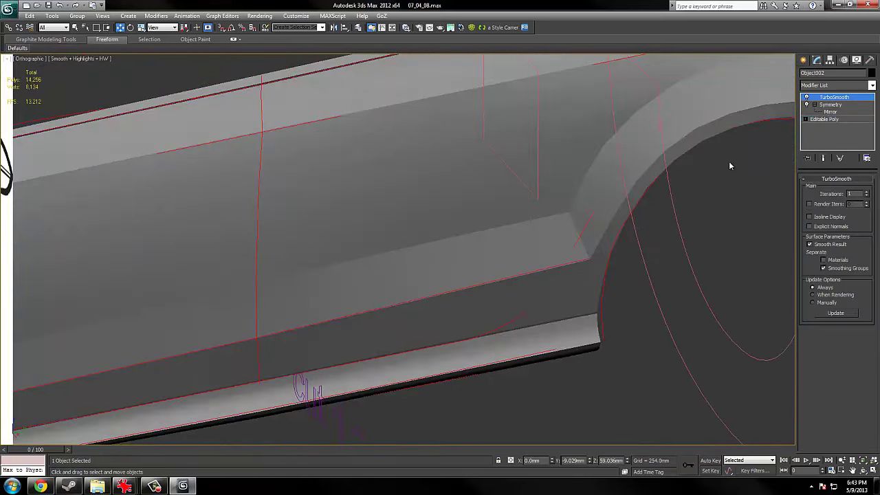
{"action": "scroll", "coordinate": [566, 227], "scroll_direction": "up", "scroll_amount": 2}
{"action": "key", "text": "F4"}
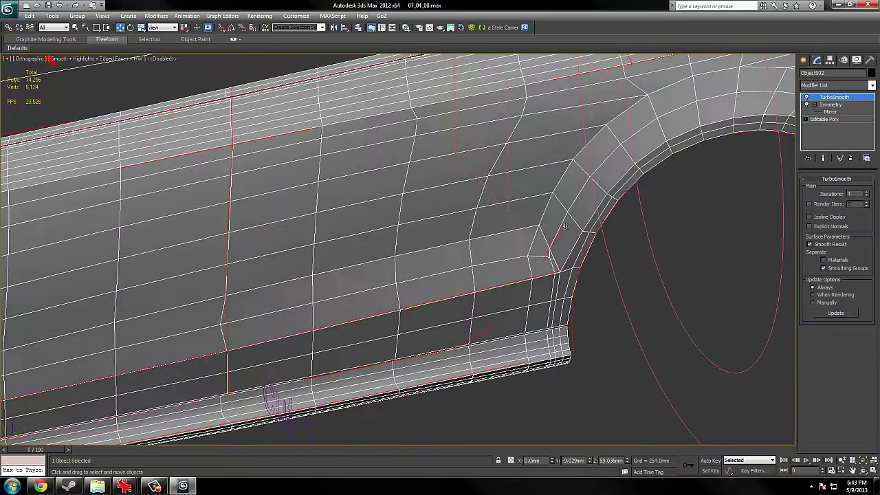
{"action": "left_click", "coordinate": [825, 119]}
{"action": "scroll", "coordinate": [522, 255], "scroll_direction": "up", "scroll_amount": 3}
{"action": "key", "text": "F3"}
{"action": "key", "text": "F3"}
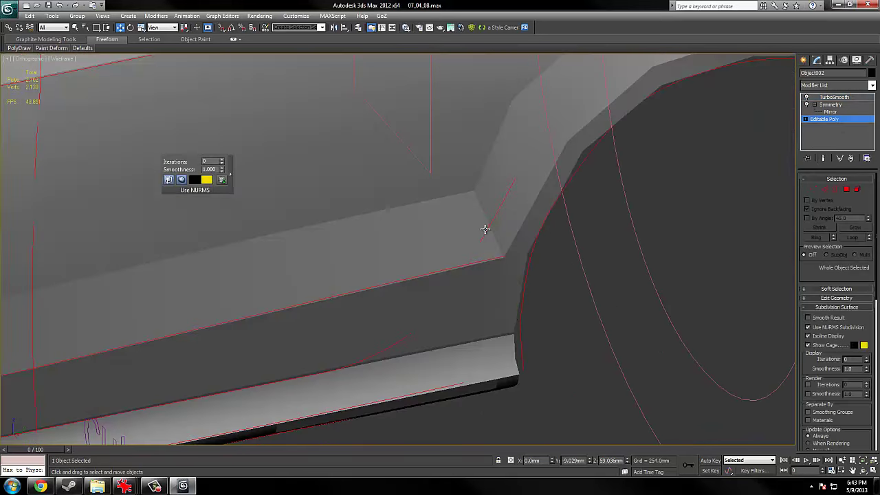
{"action": "key", "text": "F4"}
{"action": "key", "text": "F3"}
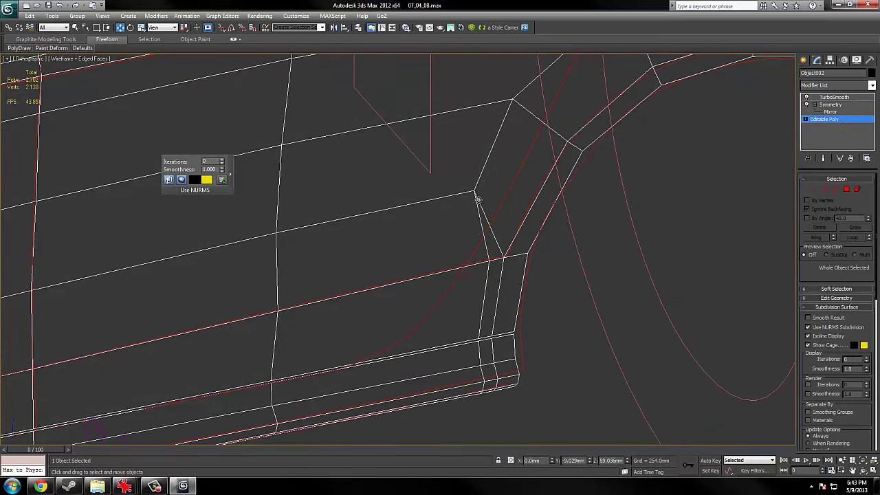
Examine the supporting edge loops where the rear wheel arch meets the sill, comparing the cage with the end result.
{"action": "key", "text": "F3"}
{"action": "key", "text": "F3"}
{"action": "middle_click_drag", "start_coordinate": [524, 253], "coordinate": [521, 278]}
{"action": "key", "text": "d"}
{"action": "key", "text": "F3"}
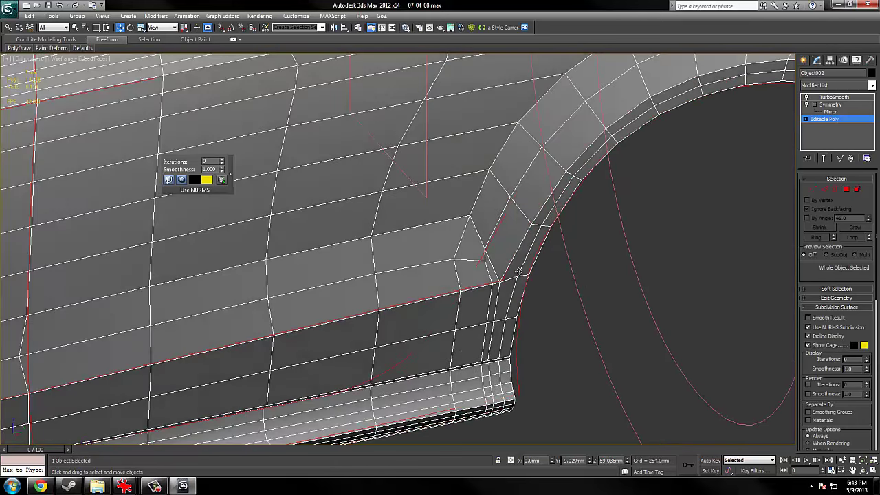
{"action": "key", "text": "F3"}
{"action": "key", "text": "F3"}
{"action": "scroll", "coordinate": [489, 289], "scroll_direction": "down", "scroll_amount": 4}
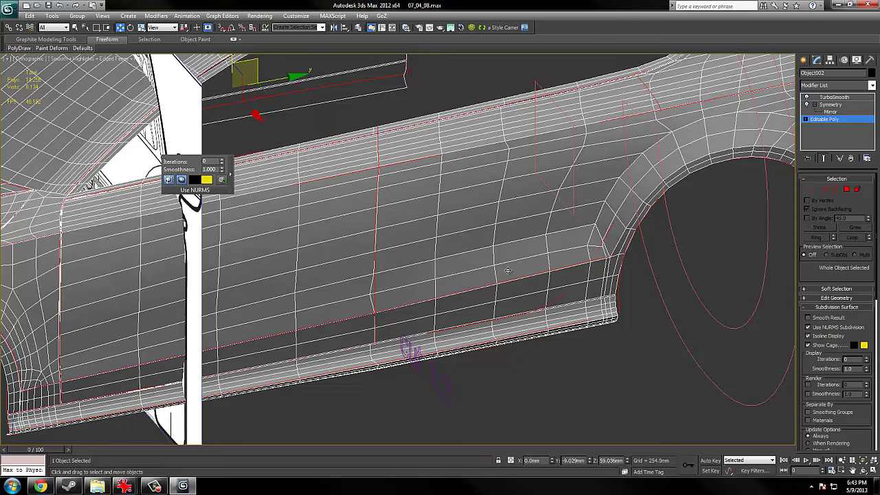
Hide everything except the selected body and show its front door and fender with edged faces.
{"action": "key", "text": "F3"}
{"action": "mouse_move", "coordinate": [509, 271]}
{"action": "middle_mouse_down"}
{"action": "mouse_move", "coordinate": [541, 258]}
{"action": "mouse_move", "coordinate": [527, 273]}
{"action": "middle_mouse_up"}
{"action": "key", "text": "F3"}
{"action": "key", "text": "F4"}
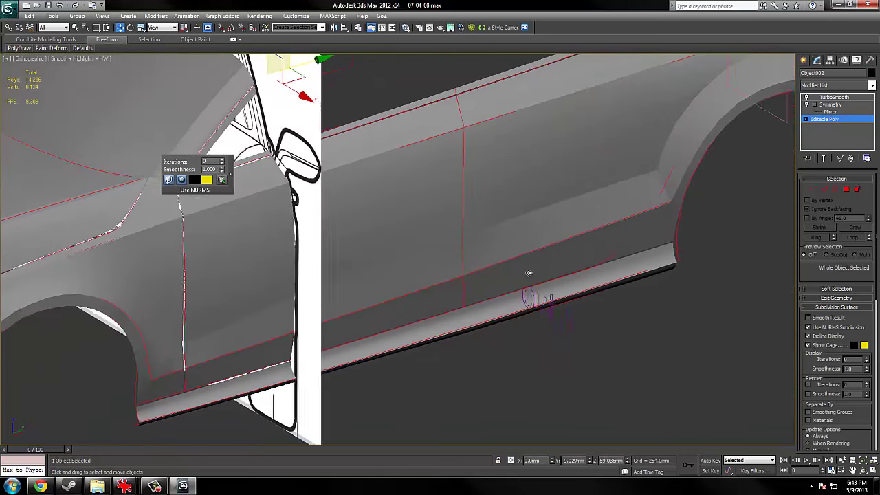
{"action": "middle_click_drag", "start_coordinate": [239, 327], "coordinate": [330, 295]}
{"action": "scroll", "coordinate": [330, 295], "scroll_direction": "up", "scroll_amount": 2}
{"action": "right_click", "coordinate": [326, 296]}
{"action": "left_click", "coordinate": [354, 267]}
{"action": "key", "text": "F3"}
{"action": "key", "text": "F3"}
{"action": "key", "text": "F4"}
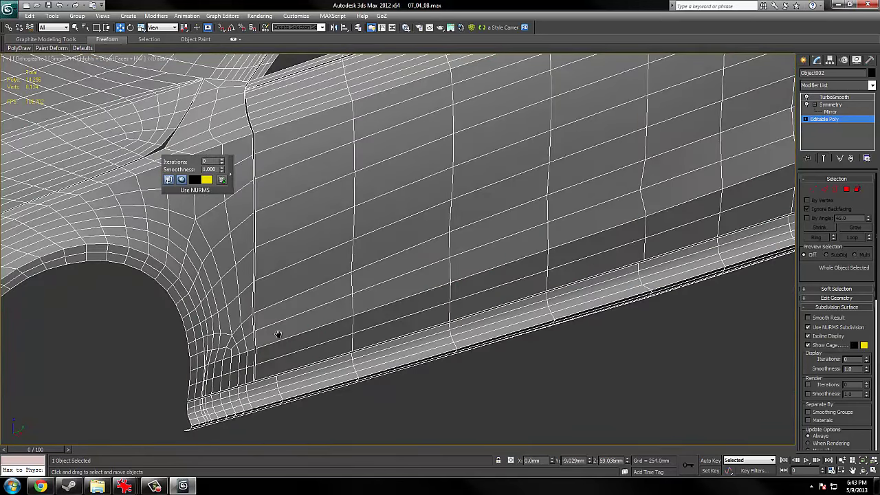
Examine the lower crease and panel gap between the front fender and front door, with and without edged faces.
{"action": "middle_click_drag", "start_coordinate": [277, 334], "coordinate": [417, 283]}
{"action": "scroll", "coordinate": [417, 283], "scroll_direction": "up", "scroll_amount": 1}
{"action": "scroll", "coordinate": [417, 283], "scroll_direction": "up", "scroll_amount": 1}
{"action": "key", "text": "F4"}
{"action": "scroll", "coordinate": [324, 265], "scroll_direction": "down", "scroll_amount": 1}
{"action": "mouse_move", "coordinate": [360, 271]}
{"action": "middle_mouse_down"}
{"action": "mouse_move", "coordinate": [516, 215]}
{"action": "mouse_move", "coordinate": [444, 254]}
{"action": "mouse_move", "coordinate": [420, 280]}
{"action": "middle_mouse_up"}
{"action": "scroll", "coordinate": [516, 215], "scroll_direction": "up", "scroll_amount": 3}
{"action": "key", "text": "F3"}
{"action": "key", "text": "F3"}
{"action": "key", "text": "F3"}
{"action": "key", "text": "grave"}
Compare the base cage with the smoothed result at the panel gap behind the front wheel arch.
{"action": "key", "text": "F3"}
{"action": "key", "text": "F3"}
{"action": "key", "text": "d"}
{"action": "key", "text": "F3"}
{"action": "key", "text": "F3"}
{"action": "key", "text": "F3"}
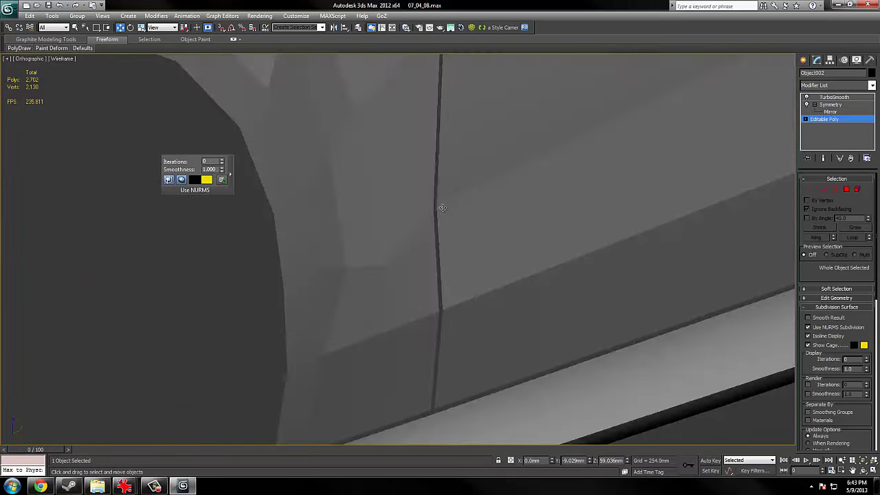
{"action": "key", "text": "F3"}
{"action": "key", "text": "F4"}
{"action": "key", "text": "d"}
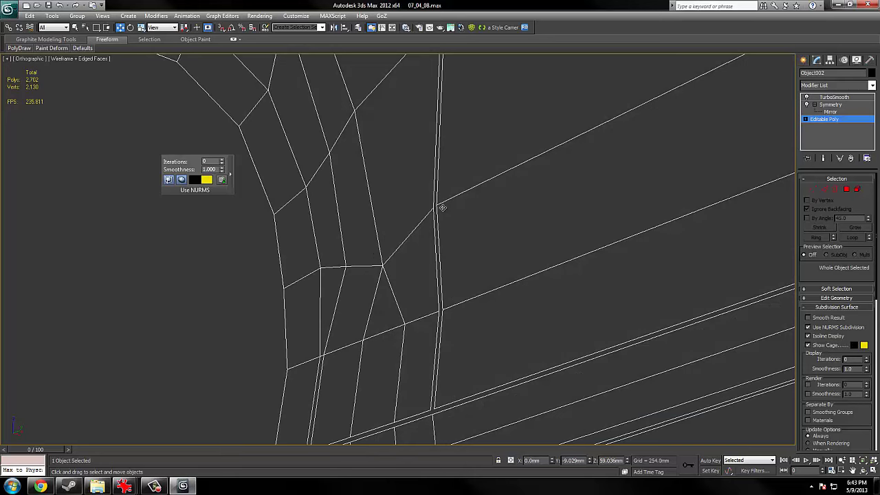
{"action": "key", "text": "F3"}
{"action": "key", "text": "F4"}
{"action": "key", "text": "d"}
{"action": "key", "text": "F4"}
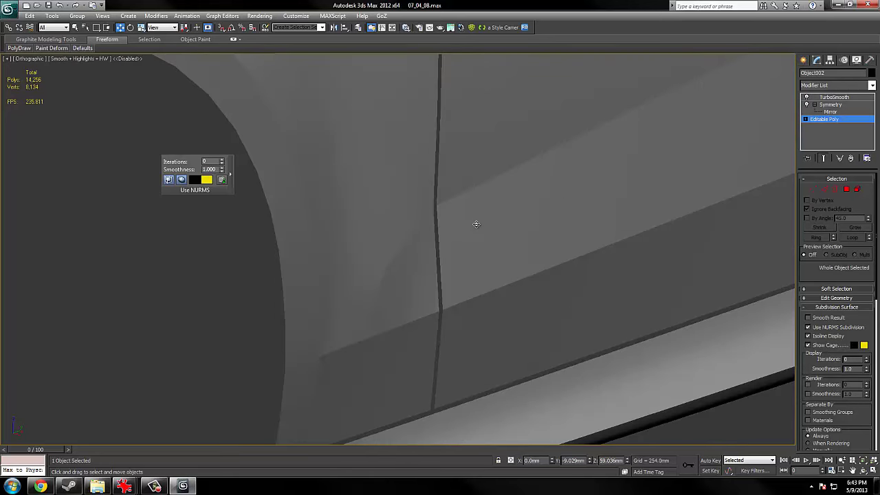
Enter Polygon level on the base mesh and inspect the smoothing group of the fender polygons just above the lower crease.
{"action": "scroll", "coordinate": [476, 224], "scroll_direction": "down", "scroll_amount": 4}
{"action": "middle_click_drag", "start_coordinate": [577, 206], "coordinate": [505, 250]}
{"action": "right_click", "coordinate": [505, 253]}
{"action": "left_click", "coordinate": [491, 215]}
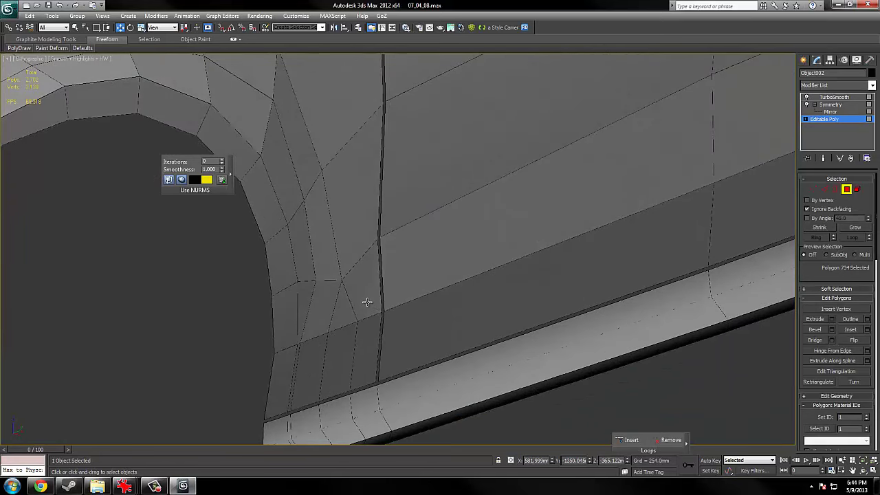
{"action": "left_click_drag", "start_coordinate": [816, 413], "coordinate": [817, 227]}
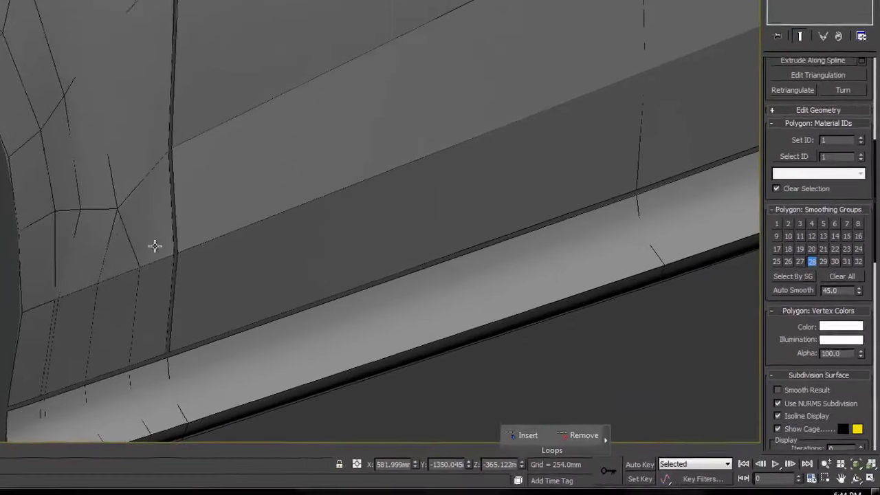
{"action": "left_click", "coordinate": [155, 247]}
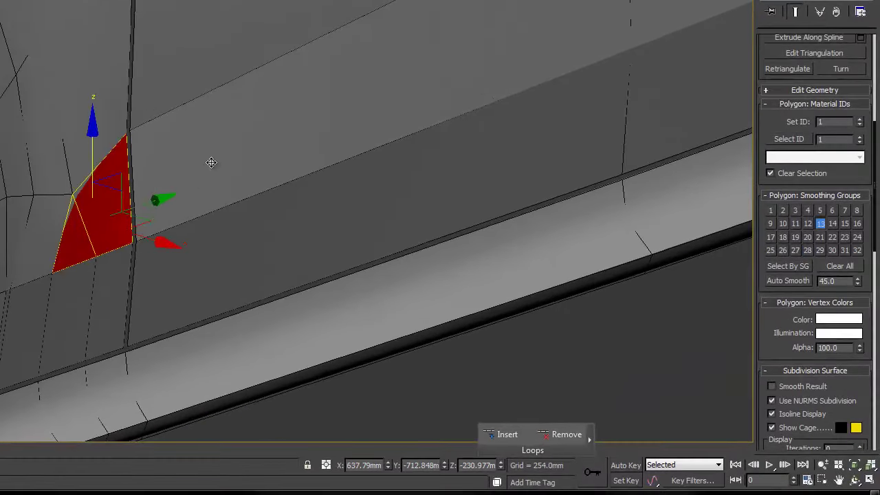
Select the door polygons forming the strip above the lower crease and inspect their smoothing group.
{"action": "left_click", "coordinate": [214, 162], "text": "ctrl"}
{"action": "left_click", "coordinate": [661, 19], "text": "ctrl"}
{"action": "middle_click_drag", "start_coordinate": [697, 200], "coordinate": [543, 254]}
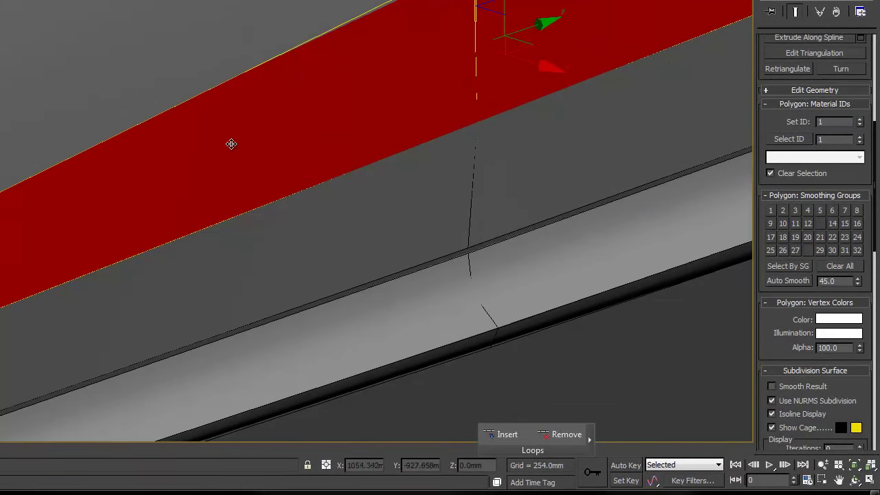
{"action": "left_click", "coordinate": [231, 143]}
{"action": "left_click", "coordinate": [556, 25], "text": "ctrl"}
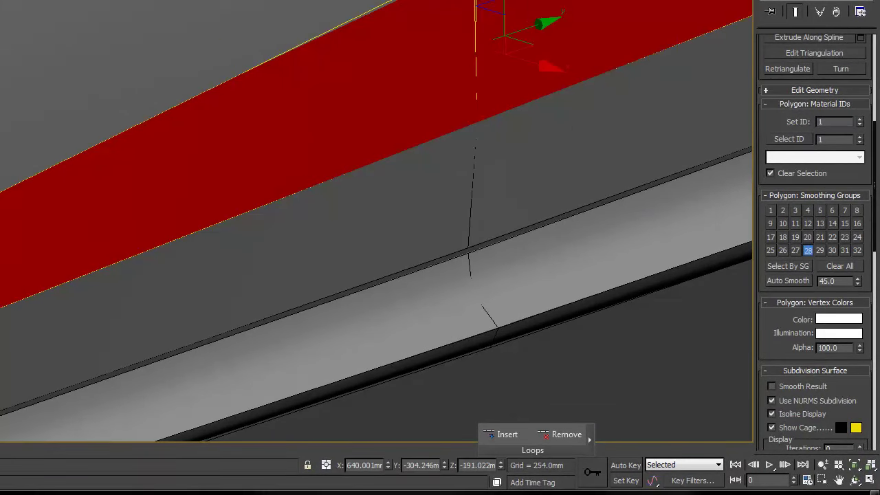
{"action": "middle_click_drag", "start_coordinate": [78, 165], "coordinate": [252, 29]}
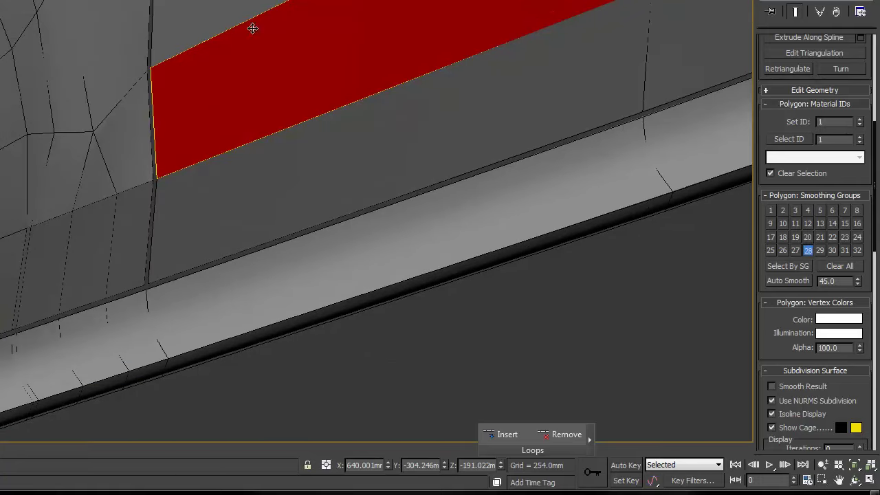
Check the smoothing groups of the small fender polygons at the crease and of the neighbouring polygons above them.
{"action": "left_click", "coordinate": [130, 147]}
{"action": "left_click", "coordinate": [102, 183], "text": "ctrl"}
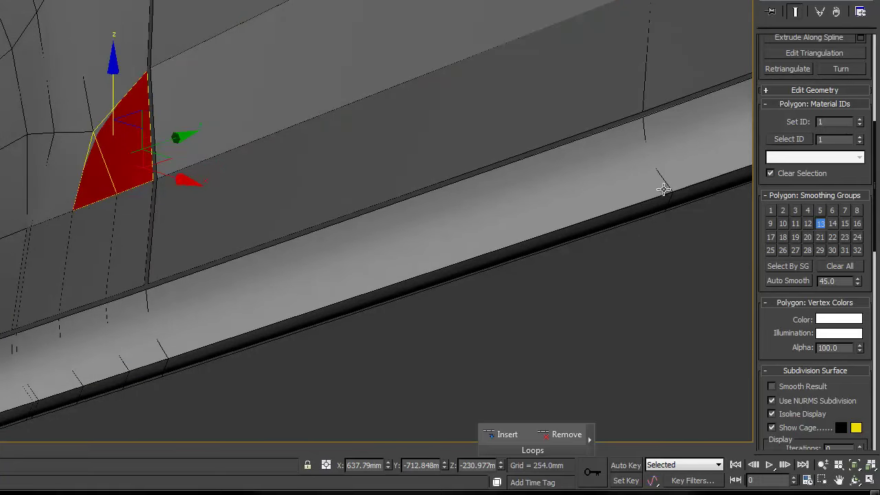
{"action": "left_click", "coordinate": [55, 153]}
{"action": "left_click", "coordinate": [61, 69], "text": "ctrl"}
{"action": "left_click", "coordinate": [128, 57], "text": "ctrl"}
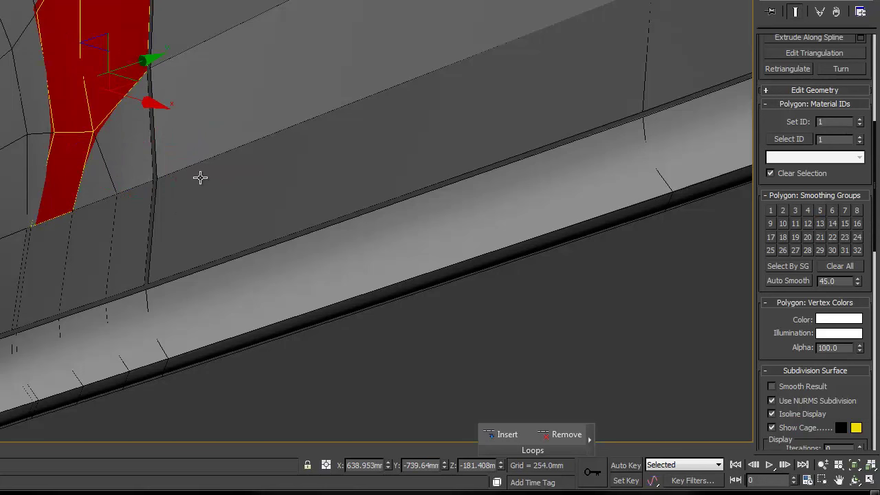
Inspect the smoothing group of the two fender polygons below the crease, adding the two above it for comparison.
{"action": "left_click", "coordinate": [141, 224]}
{"action": "left_click", "coordinate": [106, 234], "text": "ctrl"}
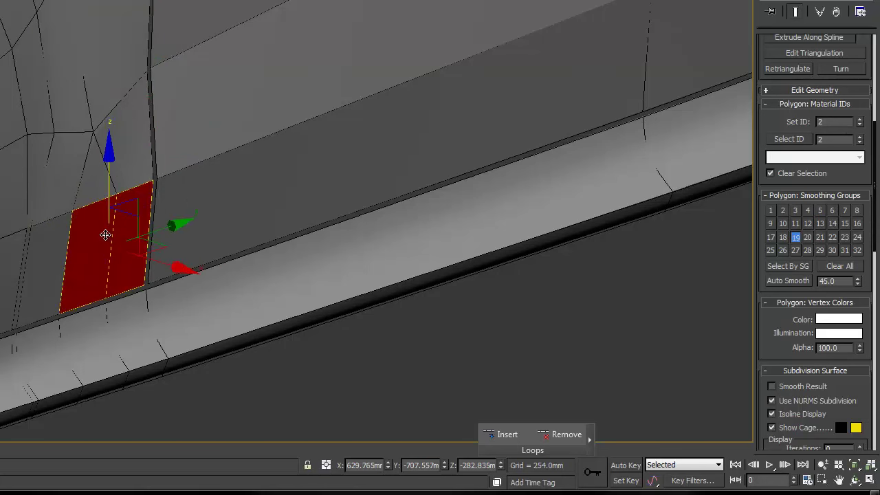
{"action": "left_click", "coordinate": [128, 157], "text": "ctrl"}
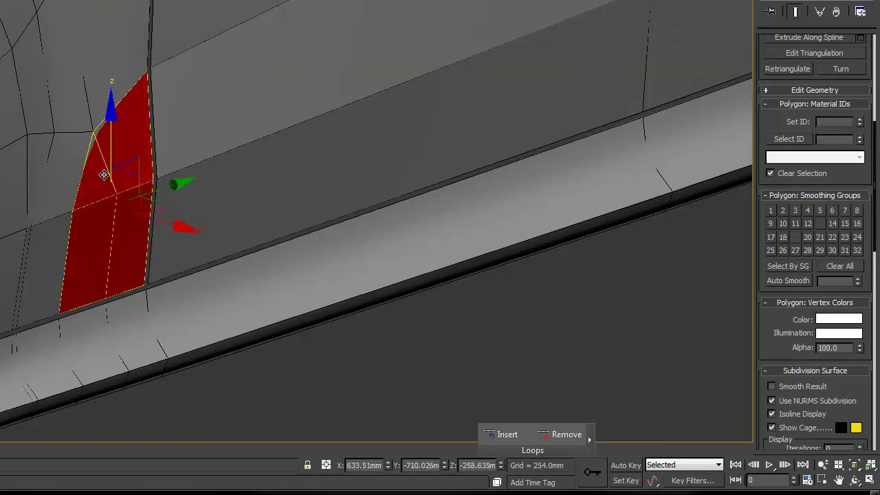
{"action": "left_click", "coordinate": [107, 172], "text": "ctrl"}
{"action": "middle_click_drag", "start_coordinate": [144, 191], "coordinate": [137, 197]}
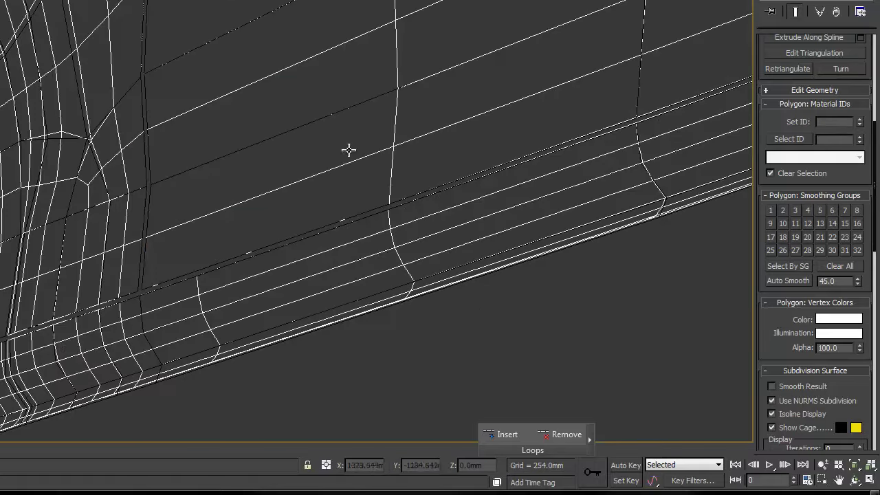
Leave the Polygon level and return to the whole body object.
{"action": "right_click", "coordinate": [324, 131]}
{"action": "left_click", "coordinate": [415, 184]}
{"action": "scroll", "coordinate": [416, 184], "scroll_direction": "down", "scroll_amount": 4}
{"action": "right_click", "coordinate": [548, 155]}
{"action": "left_click", "coordinate": [539, 146]}
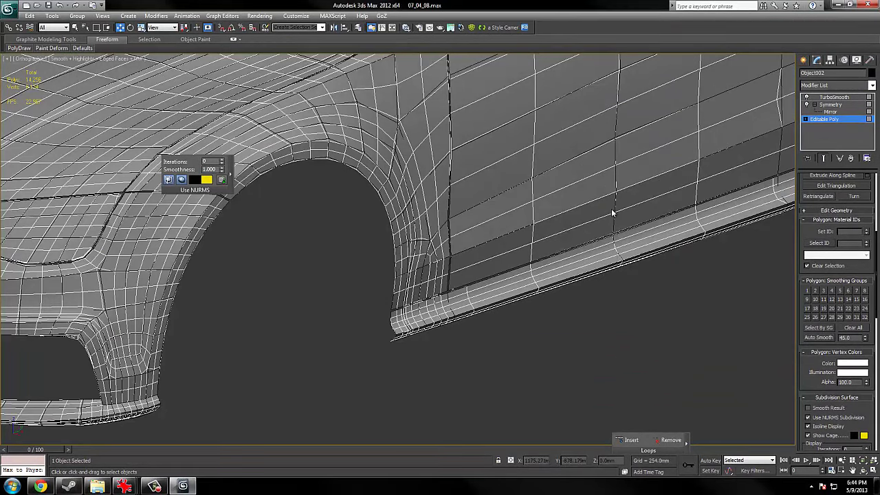
{"action": "right_click", "coordinate": [612, 210]}
{"action": "left_click", "coordinate": [599, 196]}
Examine the base cage across the doors, sill and side window opening, with and without edged faces.
{"action": "middle_click_drag", "start_coordinate": [607, 190], "coordinate": [506, 304]}
{"action": "key", "text": "F4"}
{"action": "key", "text": "F3"}
{"action": "key", "text": "F3"}
{"action": "key", "text": "F4"}
{"action": "scroll", "coordinate": [609, 236], "scroll_direction": "down", "scroll_amount": 2}
{"action": "middle_click_drag", "start_coordinate": [609, 236], "coordinate": [487, 307]}
{"action": "key", "text": "F3"}
{"action": "key", "text": "F3"}
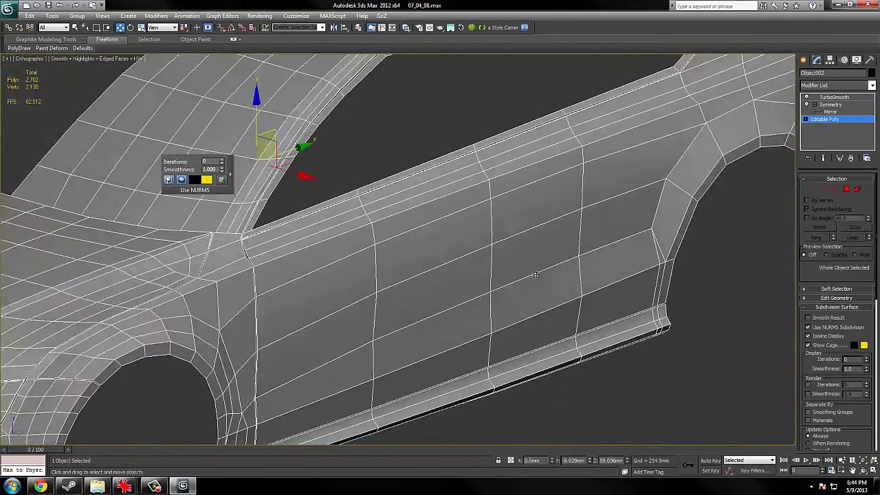
{"action": "middle_click_drag", "start_coordinate": [583, 257], "coordinate": [463, 308]}
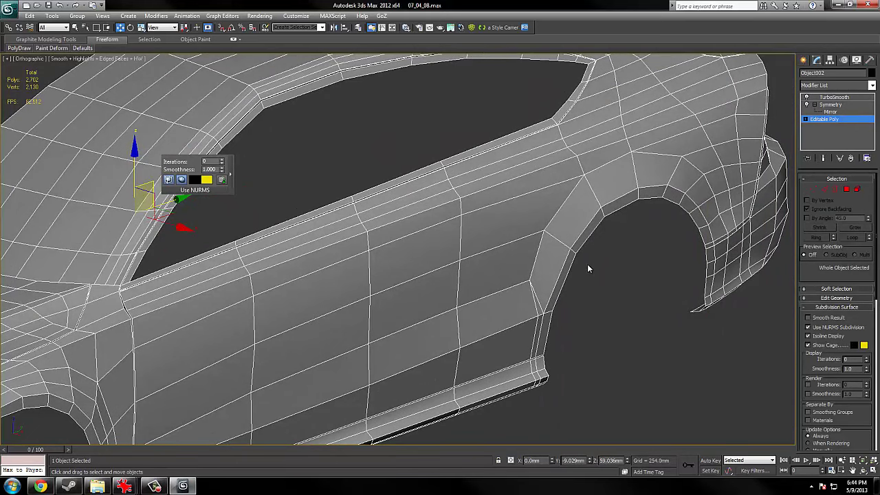
{"action": "middle_click_drag", "start_coordinate": [406, 169], "coordinate": [425, 235]}
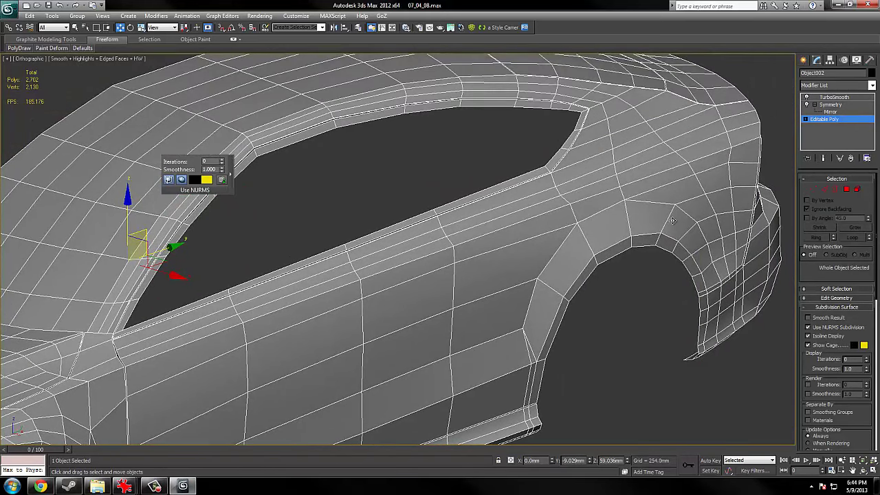
Compare the cage and smoothed surface of the rear quarter panel and bumper behind the rear wheel arch.
{"action": "middle_click_drag", "start_coordinate": [711, 251], "coordinate": [433, 263]}
{"action": "key", "text": "F4"}
{"action": "key", "text": "F3"}
{"action": "key", "text": "F3"}
{"action": "middle_click_drag", "start_coordinate": [534, 305], "coordinate": [568, 300]}
{"action": "scroll", "coordinate": [509, 322], "scroll_direction": "up", "scroll_amount": 2}
{"action": "middle_click_drag", "start_coordinate": [504, 326], "coordinate": [520, 295], "text": "alt"}
{"action": "scroll", "coordinate": [522, 271], "scroll_direction": "down", "scroll_amount": 1}
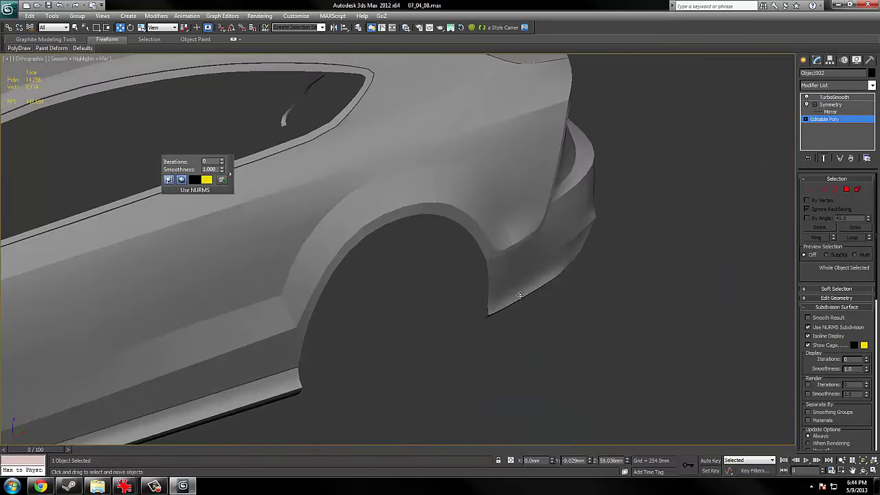
{"action": "scroll", "coordinate": [520, 295], "scroll_direction": "up", "scroll_amount": 2}
{"action": "key", "text": "F3"}
{"action": "key", "text": "F3"}
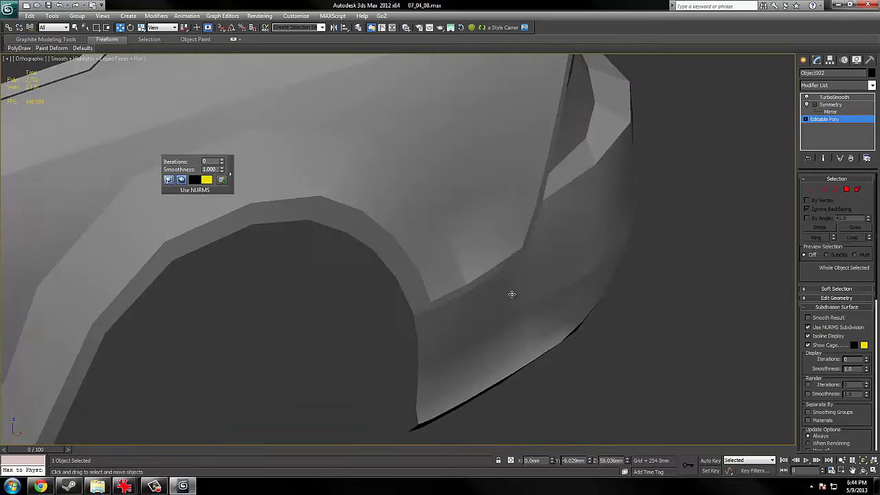
{"action": "key", "text": "F3"}
{"action": "key", "text": "F3"}
Inspect the smoothed rear quarter panel, window frame and rear wheel arch in plain shaded display.
{"action": "mouse_move", "coordinate": [590, 252]}
{"action": "middle_mouse_down", "text": "alt"}
{"action": "mouse_move", "coordinate": [503, 365]}
{"action": "mouse_move", "coordinate": [560, 308]}
{"action": "middle_mouse_up", "text": "alt"}
{"action": "key", "text": "F4"}
{"action": "key", "text": "grave"}
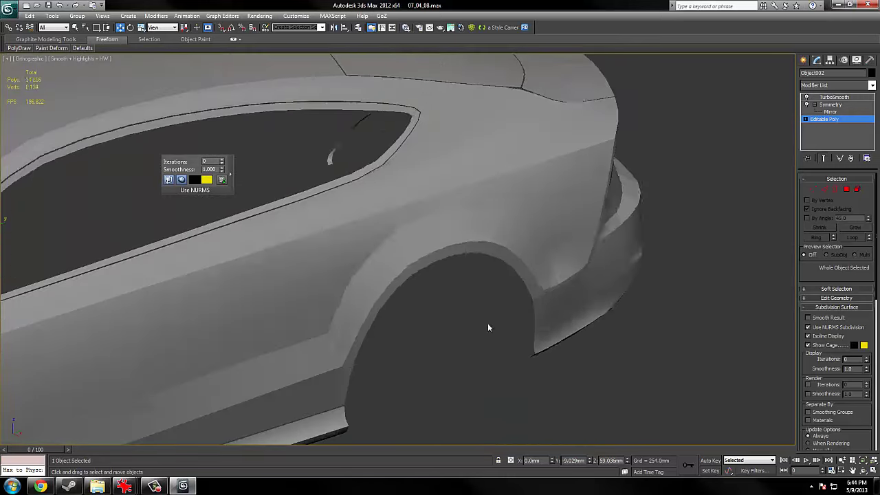
{"action": "key", "text": "F4"}
{"action": "key", "text": "F3"}
{"action": "key", "text": "F3"}
{"action": "key", "text": "F4"}
{"action": "mouse_move", "coordinate": [41, 486]}
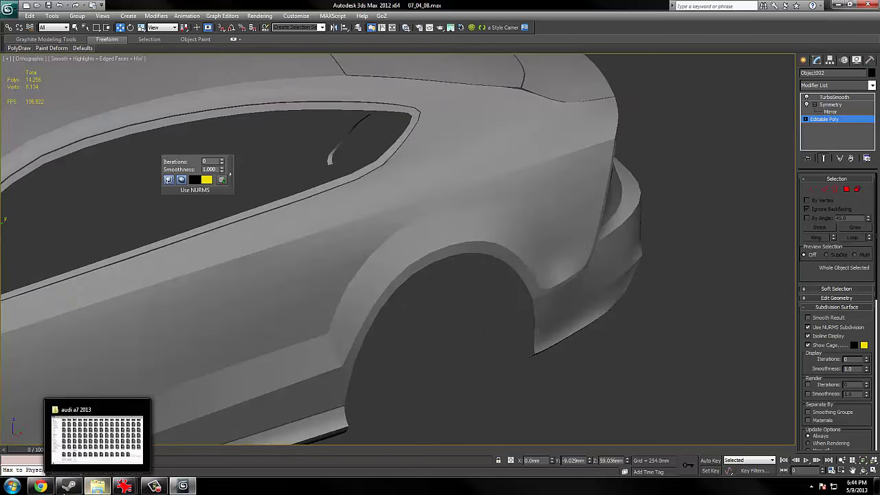
Compare the low-poly and smoothed shading of the lower door crease running into the rear wheel arch.
{"action": "middle_click_drag", "start_coordinate": [372, 330], "coordinate": [464, 299]}
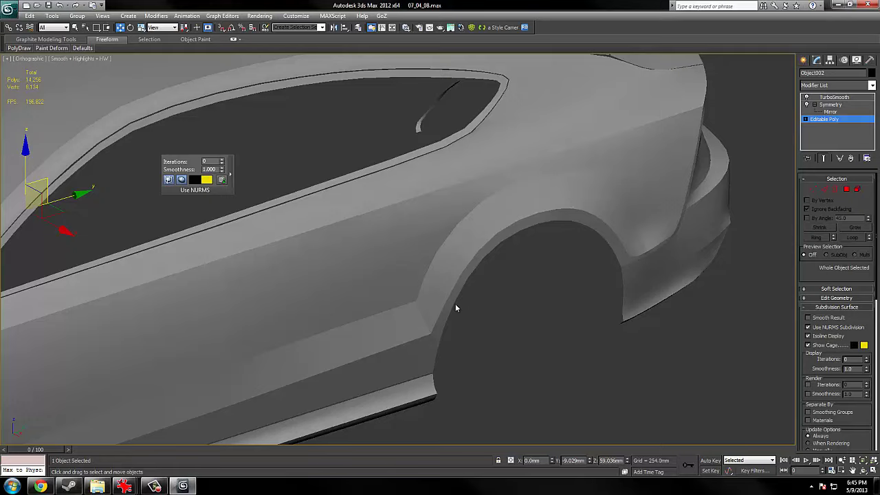
{"action": "key", "text": "F3"}
{"action": "key", "text": "F3"}
{"action": "key", "text": "F4"}
{"action": "middle_click_drag", "start_coordinate": [401, 303], "coordinate": [469, 272]}
{"action": "key", "text": "F2"}
{"action": "key", "text": "F3"}
{"action": "key", "text": "F3"}
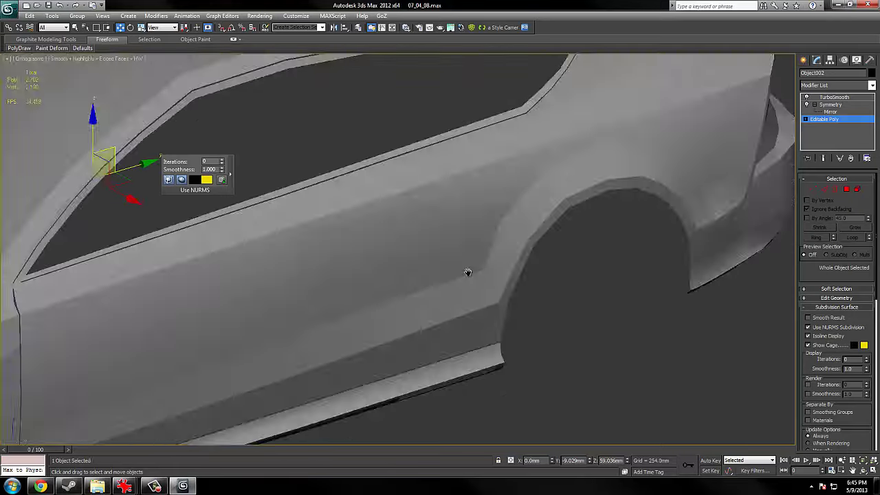
{"action": "key", "text": "F3"}
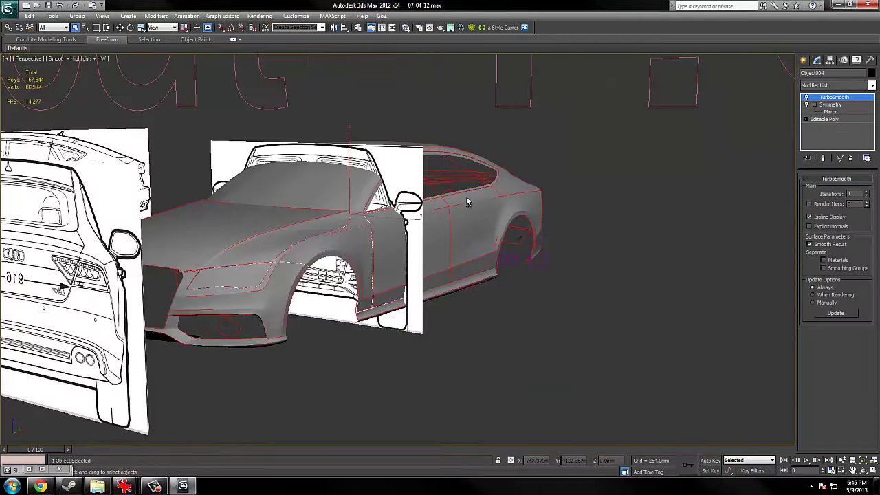
Select the rear body shell in the right side view with edged faces displayed.
{"action": "mouse_move", "coordinate": [468, 197]}
{"action": "middle_mouse_down", "text": "alt"}
{"action": "mouse_move", "coordinate": [529, 208]}
{"action": "mouse_move", "coordinate": [330, 124]}
{"action": "middle_mouse_up", "text": "alt"}
{"action": "scroll", "coordinate": [527, 202], "scroll_direction": "up", "scroll_amount": 4}
{"action": "middle_click_drag", "start_coordinate": [558, 215], "coordinate": [559, 208], "text": "alt"}
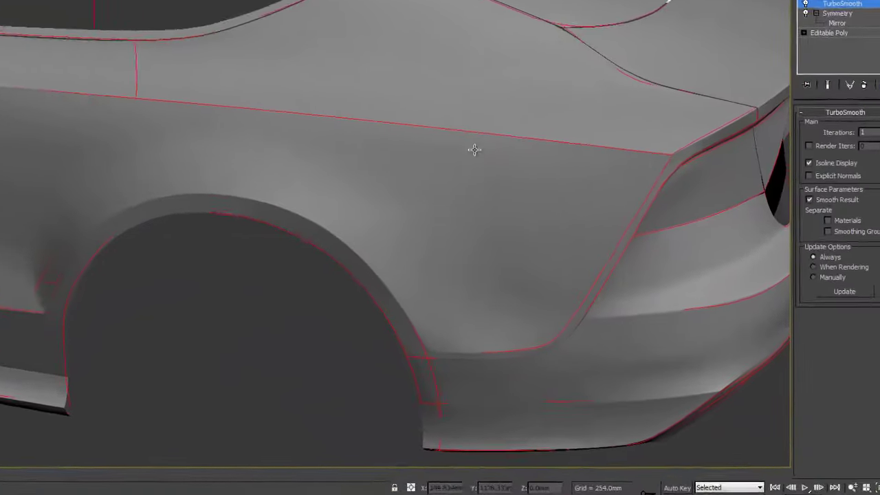
{"action": "key", "text": "v"}
{"action": "left_click", "coordinate": [506, 160]}
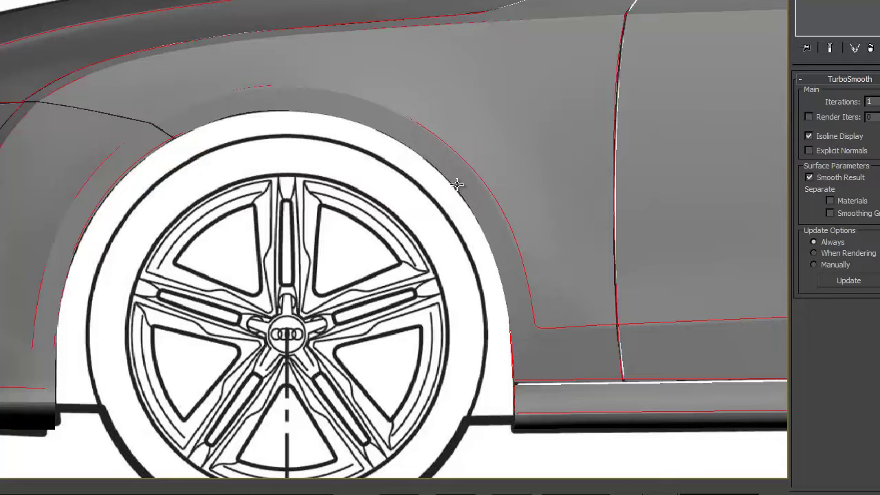
{"action": "middle_click_drag", "start_coordinate": [663, 192], "coordinate": [161, 171]}
{"action": "key", "text": "F4"}
{"action": "left_click", "coordinate": [428, 155]}
{"action": "middle_click_drag", "start_coordinate": [750, 28], "coordinate": [575, 40]}
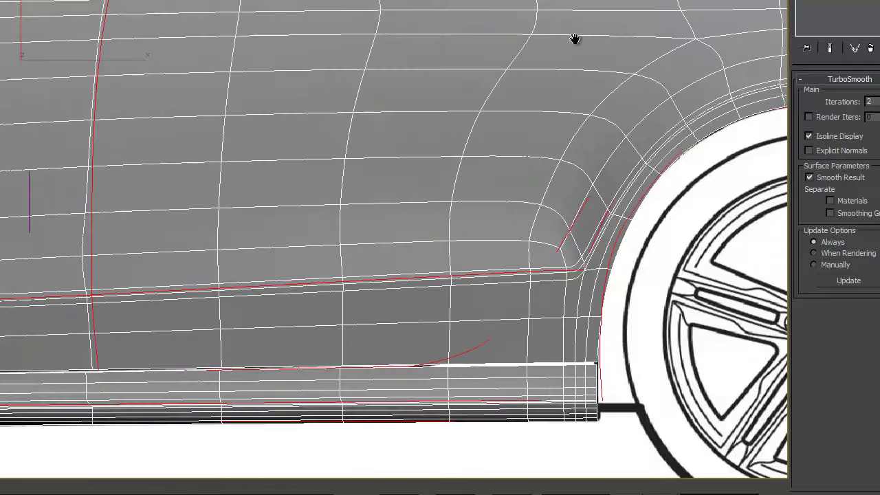
Isolate the rear body shell at its Editable Poly level and turn off edged faces.
{"action": "left_click", "coordinate": [835, 2]}
{"action": "middle_click_drag", "start_coordinate": [344, 42], "coordinate": [7, 78]}
{"action": "middle_click_drag", "start_coordinate": [187, 99], "coordinate": [0, 111]}
{"action": "middle_click_drag", "start_coordinate": [477, 46], "coordinate": [173, 52]}
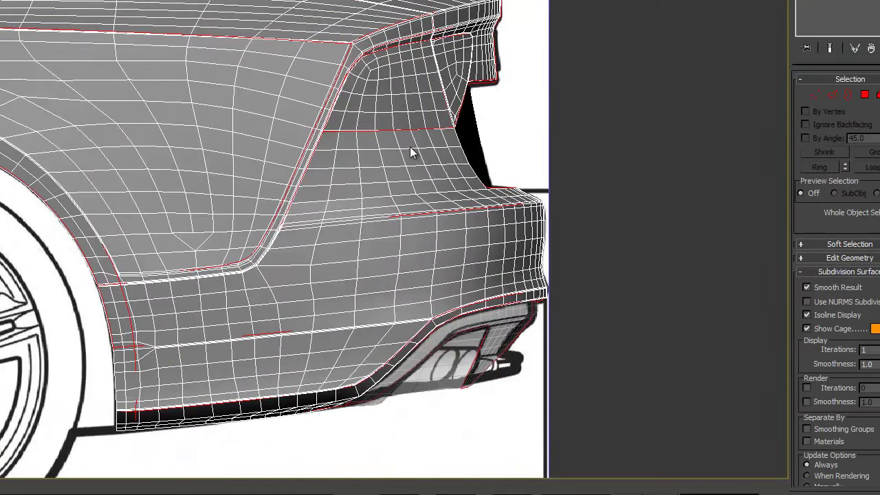
{"action": "right_click", "coordinate": [409, 146]}
{"action": "left_click", "coordinate": [451, 95]}
{"action": "key", "text": "F4"}
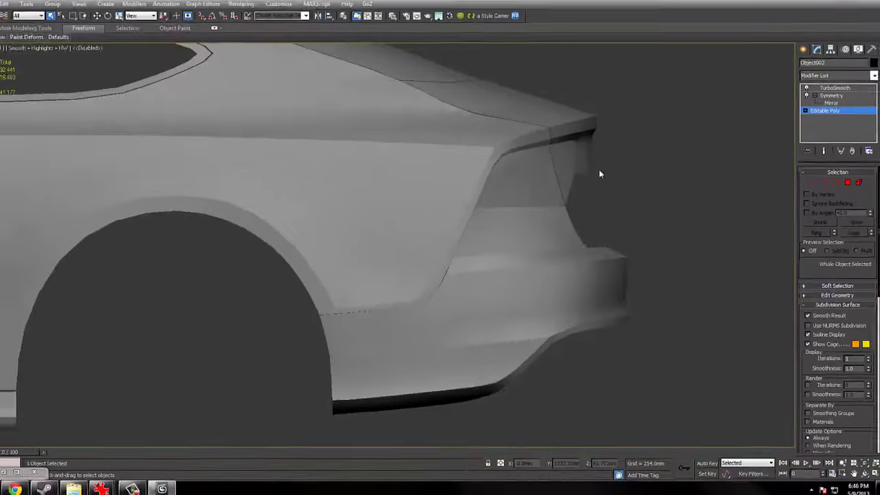
Examine the mesh flow around the tail light recess and rear bumper in wireframe and shaded display.
{"action": "scroll", "coordinate": [502, 77], "scroll_direction": "up", "scroll_amount": 4}
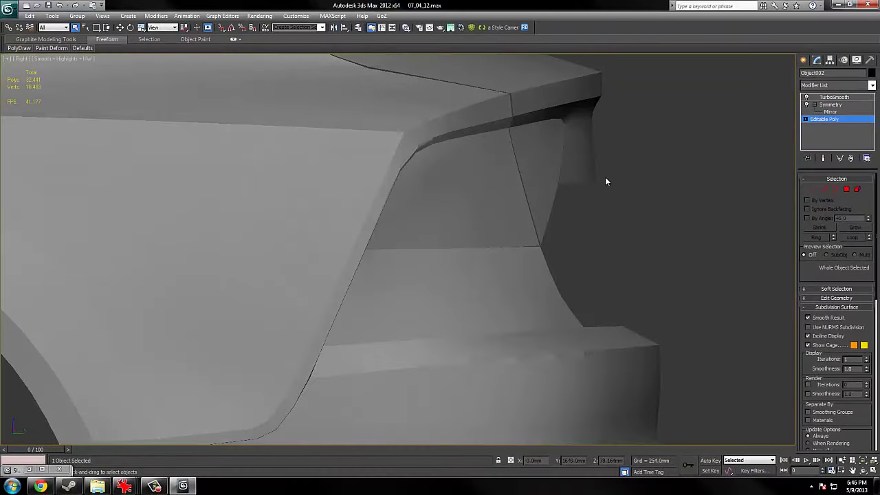
{"action": "key", "text": "F3"}
{"action": "middle_click_drag", "start_coordinate": [544, 336], "coordinate": [589, 204]}
{"action": "key", "text": "F3"}
{"action": "key", "text": "F4"}
{"action": "key", "text": "F3"}
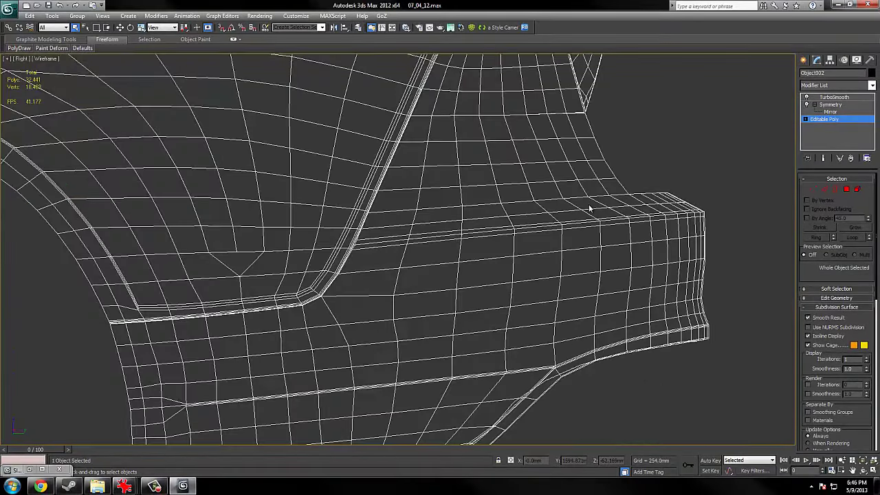
{"action": "key", "text": "F3"}
{"action": "key", "text": "F4"}
Compare the base cage and smoothed mesh around the rear wheel arch with edged faces displayed.
{"action": "middle_click_drag", "start_coordinate": [146, 411], "coordinate": [416, 276]}
{"action": "key", "text": "F4"}
{"action": "scroll", "coordinate": [358, 238], "scroll_direction": "down", "scroll_amount": 4}
{"action": "middle_click_drag", "start_coordinate": [358, 238], "coordinate": [530, 255]}
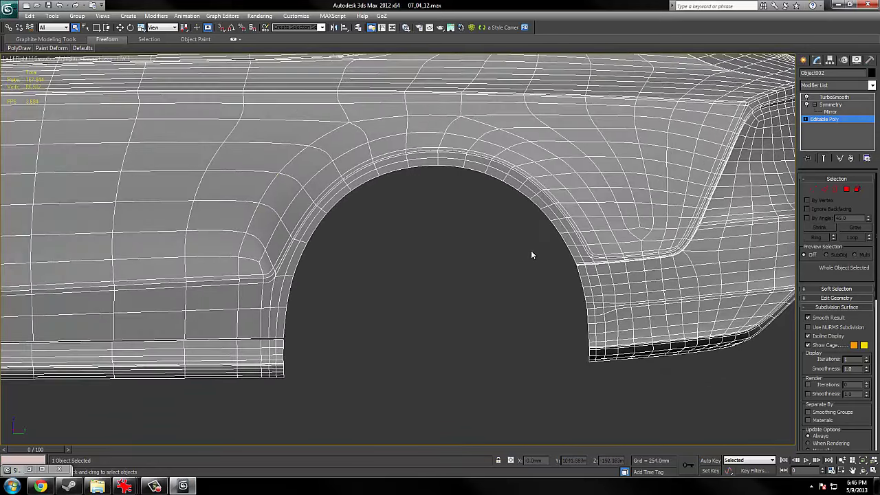
{"action": "scroll", "coordinate": [529, 254], "scroll_direction": "up", "scroll_amount": 2}
{"action": "key", "text": "F4"}
{"action": "key", "text": "shift+e"}
{"action": "key", "text": "F4"}
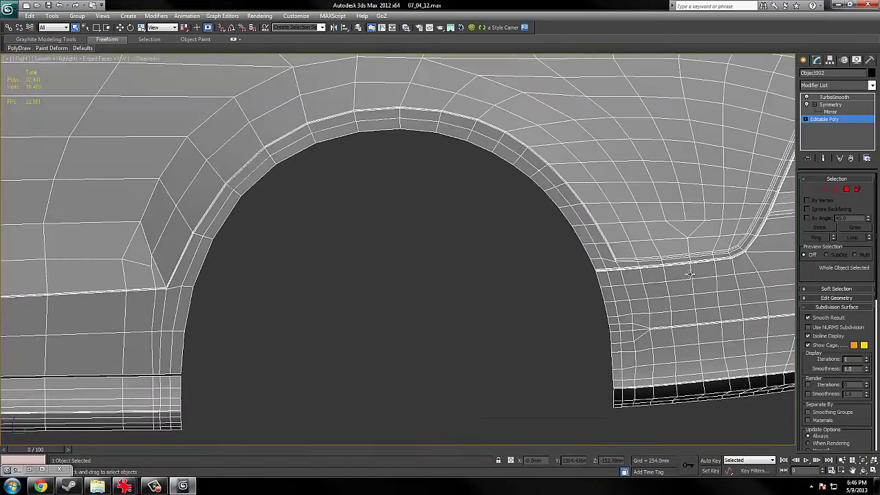
{"action": "scroll", "coordinate": [685, 276], "scroll_direction": "down", "scroll_amount": 3}
{"action": "scroll", "coordinate": [683, 275], "scroll_direction": "up", "scroll_amount": 1}
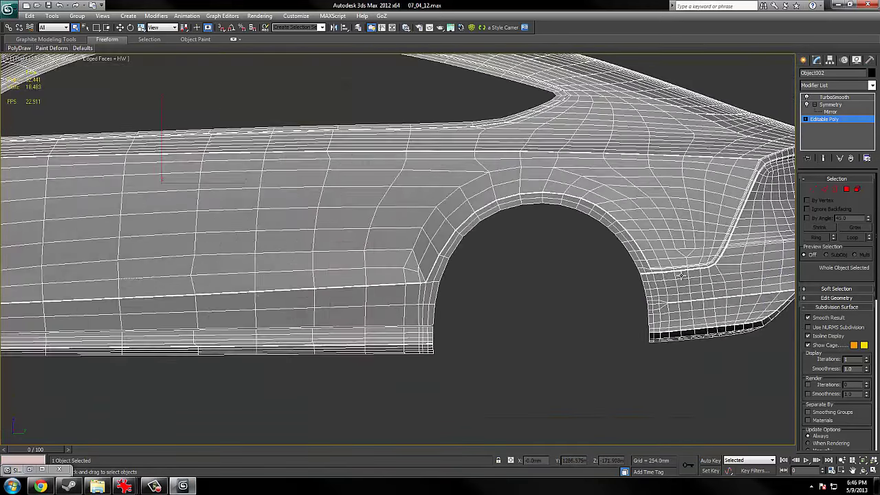
Inspect the base cage over the roof, side window opening and rear quarter panel, with and without edged faces.
{"action": "middle_click_drag", "start_coordinate": [291, 300], "coordinate": [462, 396]}
{"action": "middle_click_drag", "start_coordinate": [496, 229], "coordinate": [336, 268]}
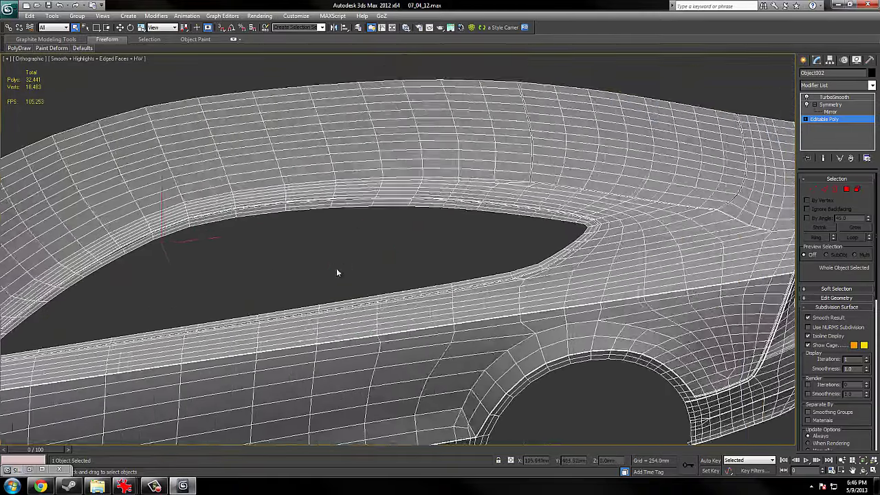
{"action": "key", "text": "F4"}
{"action": "key", "text": "d"}
{"action": "key", "text": "d"}
{"action": "middle_click_drag", "start_coordinate": [521, 235], "coordinate": [378, 250]}
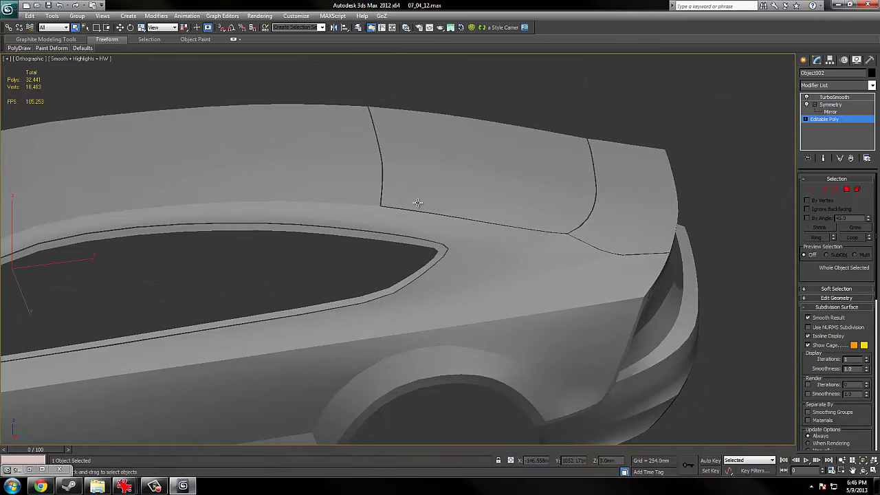
{"action": "middle_click_drag", "start_coordinate": [550, 269], "coordinate": [457, 164]}
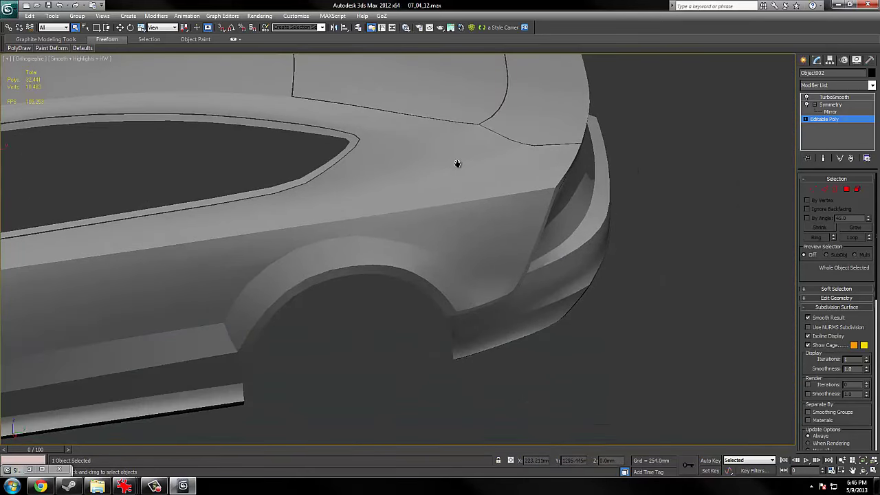
{"action": "middle_click_drag", "start_coordinate": [597, 260], "coordinate": [563, 202]}
{"action": "scroll", "coordinate": [563, 202], "scroll_direction": "up", "scroll_amount": 3}
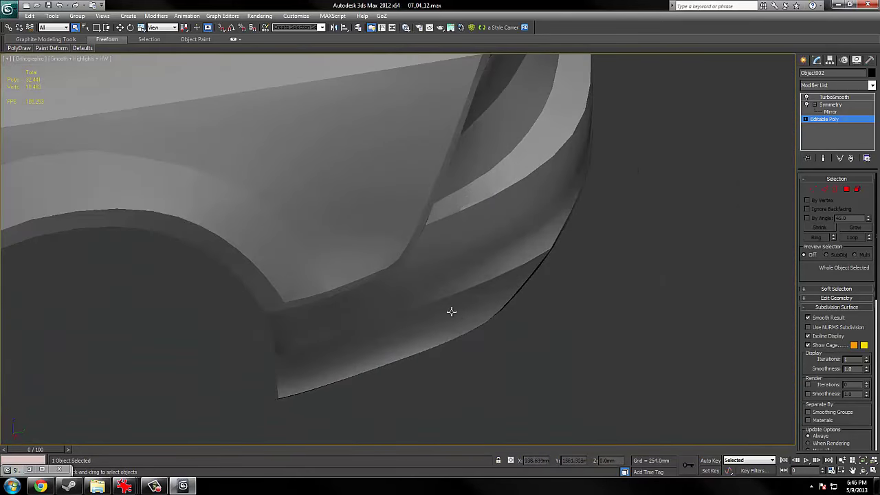
Examine the base cage of the lower bumper corner behind the rear wheel arch in the right side view.
{"action": "middle_click_drag", "start_coordinate": [451, 312], "coordinate": [403, 324], "text": "alt"}
{"action": "key", "text": "v"}
{"action": "left_click", "coordinate": [438, 369]}
{"action": "key", "text": "z"}
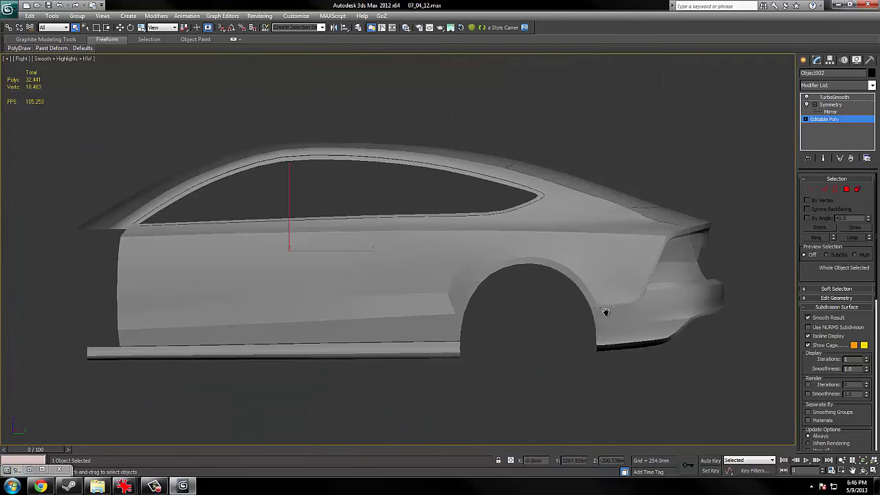
{"action": "middle_click_drag", "start_coordinate": [606, 313], "coordinate": [437, 206]}
{"action": "scroll", "coordinate": [437, 206], "scroll_direction": "up", "scroll_amount": 3}
{"action": "key", "text": "F3"}
{"action": "key", "text": "F4"}
{"action": "scroll", "coordinate": [436, 205], "scroll_direction": "up", "scroll_amount": 5}
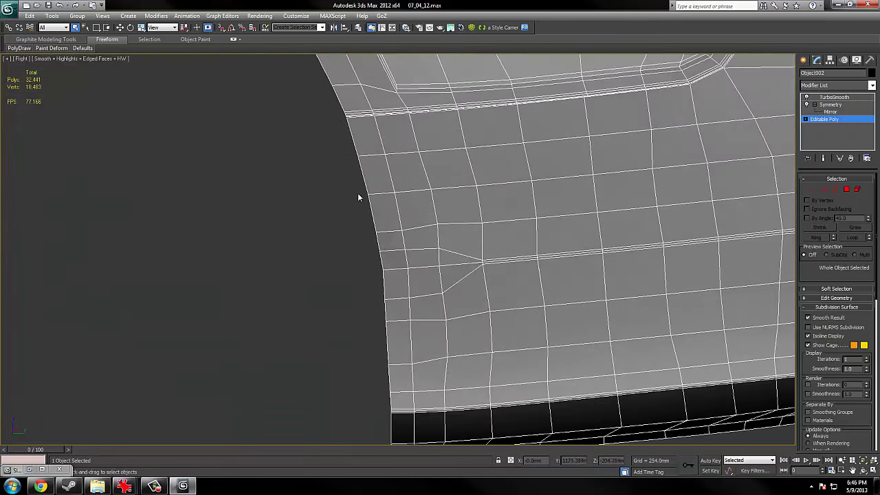
Compare the smoothed surface and base cage from behind the wheel arch to the bumper's lower cutout.
{"action": "key", "text": "ctrl+q"}
{"action": "scroll", "coordinate": [372, 228], "scroll_direction": "down", "scroll_amount": 3}
{"action": "key", "text": "F4"}
{"action": "middle_click_drag", "start_coordinate": [427, 186], "coordinate": [463, 275]}
{"action": "scroll", "coordinate": [371, 184], "scroll_direction": "down", "scroll_amount": 3}
{"action": "scroll", "coordinate": [463, 274], "scroll_direction": "up", "scroll_amount": 3}
{"action": "key", "text": "F4"}
{"action": "mouse_move", "coordinate": [521, 236]}
{"action": "middle_mouse_down"}
{"action": "mouse_move", "coordinate": [509, 242]}
{"action": "mouse_move", "coordinate": [473, 345]}
{"action": "middle_mouse_up"}
{"action": "scroll", "coordinate": [472, 343], "scroll_direction": "up", "scroll_amount": 3}
{"action": "key", "text": "F3"}
{"action": "key", "text": "F3"}
{"action": "key", "text": "F4"}
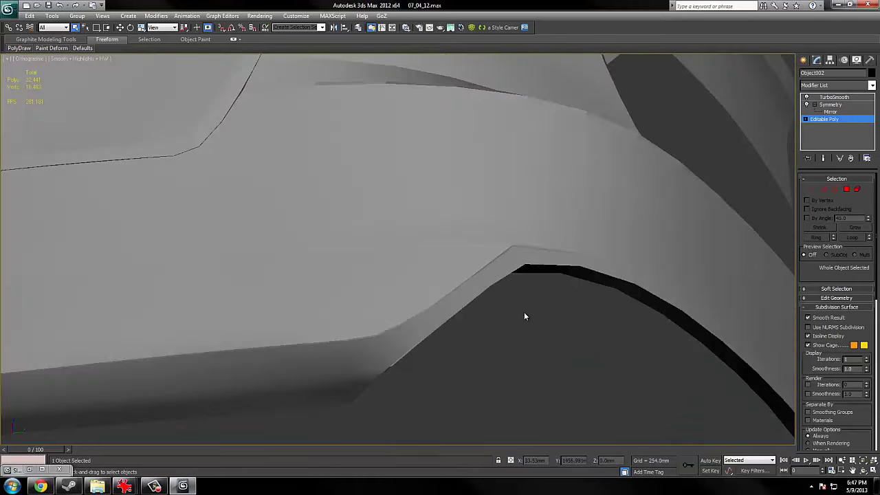
Turn on smoothing and inspect the bumper's lower cutout corner and rear end in plain shading.
{"action": "key", "text": "ctrl+q"}
{"action": "scroll", "coordinate": [523, 243], "scroll_direction": "up", "scroll_amount": 3}
{"action": "scroll", "coordinate": [500, 239], "scroll_direction": "up", "scroll_amount": 2}
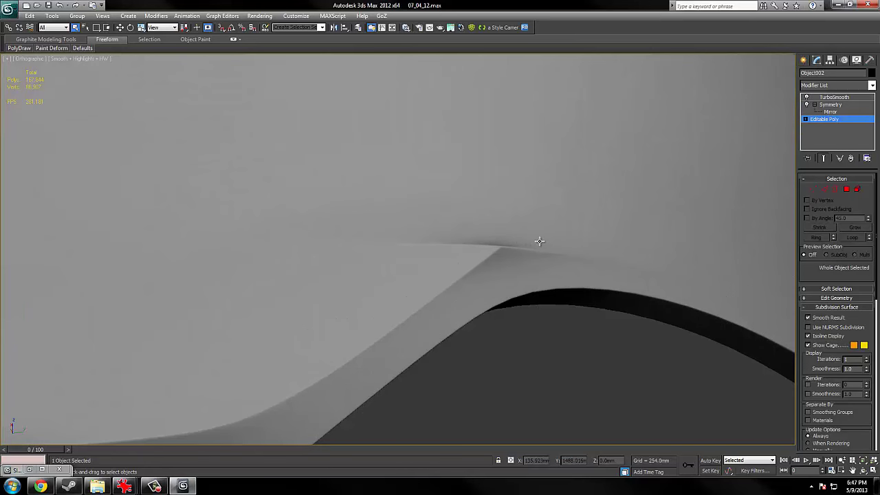
{"action": "scroll", "coordinate": [540, 241], "scroll_direction": "down", "scroll_amount": 8}
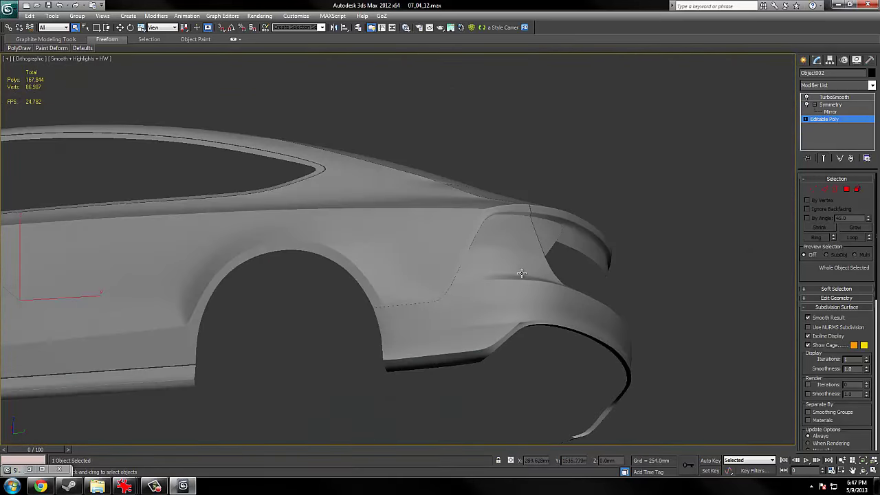
{"action": "middle_click_drag", "start_coordinate": [522, 274], "coordinate": [534, 337], "text": "alt"}
{"action": "scroll", "coordinate": [586, 202], "scroll_direction": "up", "scroll_amount": 4}
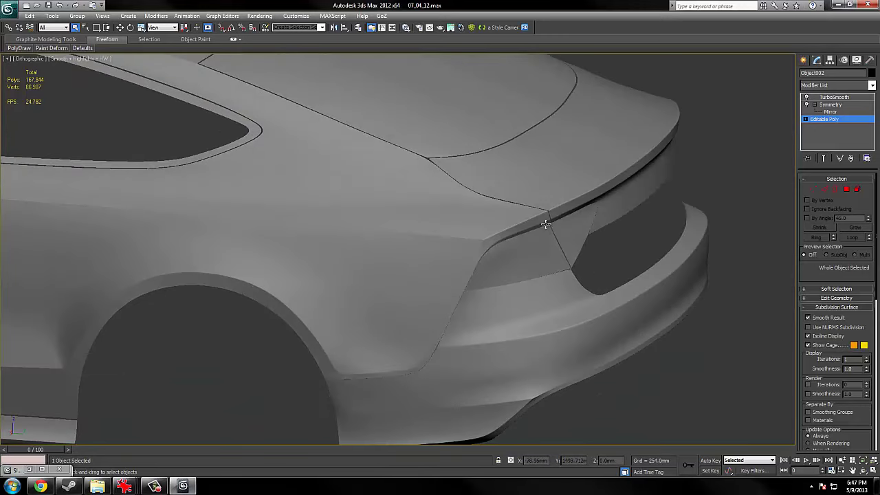
Examine the base cage along the door side and window pillar in wireframe and shaded display.
{"action": "mouse_move", "coordinate": [349, 255]}
{"action": "middle_mouse_down"}
{"action": "mouse_move", "coordinate": [448, 275]}
{"action": "mouse_move", "coordinate": [462, 266]}
{"action": "mouse_move", "coordinate": [475, 281]}
{"action": "mouse_move", "coordinate": [451, 330]}
{"action": "mouse_move", "coordinate": [526, 235]}
{"action": "mouse_move", "coordinate": [544, 229]}
{"action": "mouse_move", "coordinate": [524, 234]}
{"action": "mouse_move", "coordinate": [548, 230]}
{"action": "mouse_move", "coordinate": [527, 237]}
{"action": "mouse_move", "coordinate": [516, 270]}
{"action": "middle_mouse_up"}
{"action": "scroll", "coordinate": [447, 275], "scroll_direction": "down", "scroll_amount": 4}
{"action": "scroll", "coordinate": [530, 232], "scroll_direction": "up", "scroll_amount": 2}
{"action": "key", "text": "F3"}
{"action": "key", "text": "F3"}
{"action": "key", "text": "F4"}
{"action": "key", "text": "F2"}
{"action": "key", "text": "F3"}
{"action": "key", "text": "F3"}
{"action": "key", "text": "F4"}
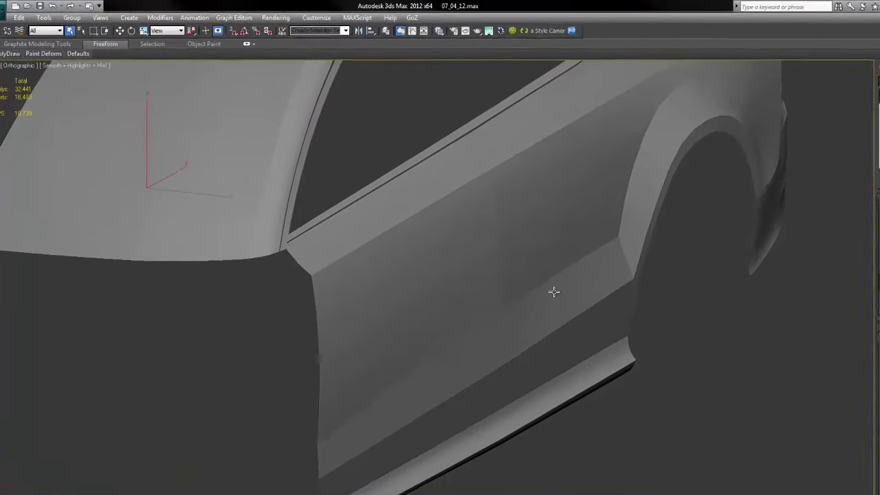
{"action": "scroll", "coordinate": [510, 261], "scroll_direction": "down", "scroll_amount": 2}
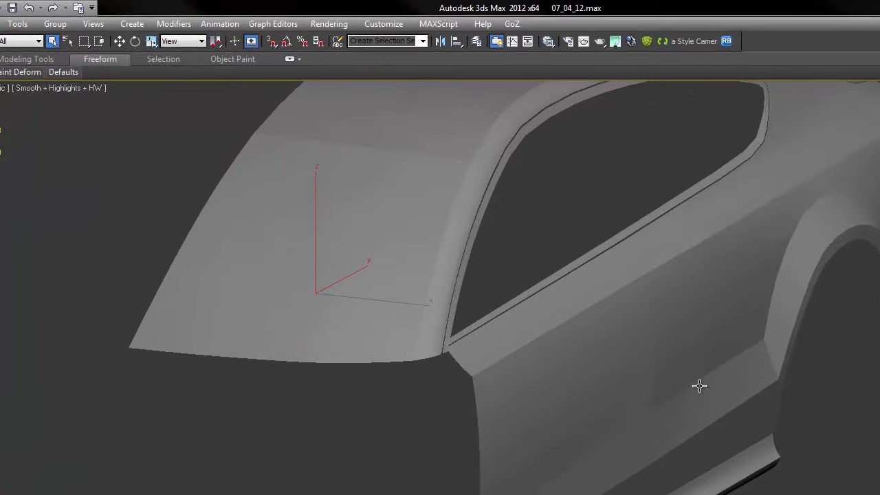
{"action": "middle_click_drag", "start_coordinate": [509, 259], "coordinate": [444, 186], "text": "alt"}
{"action": "middle_click_drag", "start_coordinate": [605, 279], "coordinate": [481, 325]}
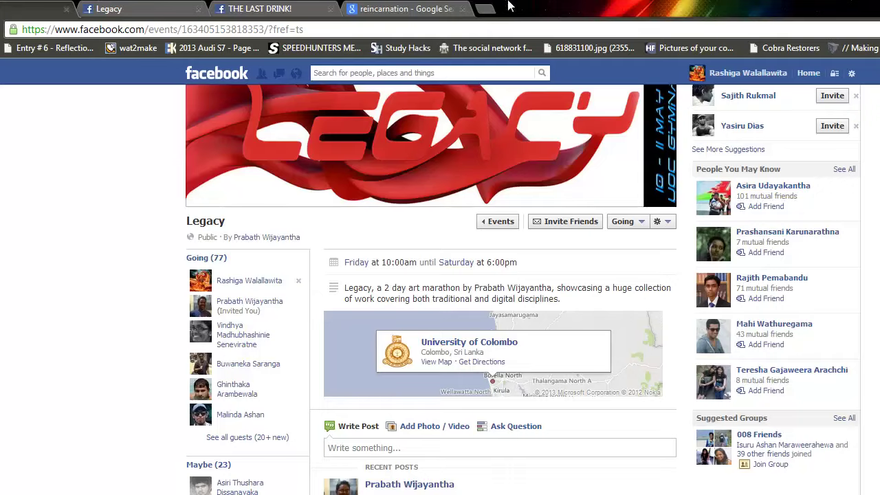
Switch to Chrome and open the SMCars forum in a new tab.
{"action": "left_click", "coordinate": [447, 8]}
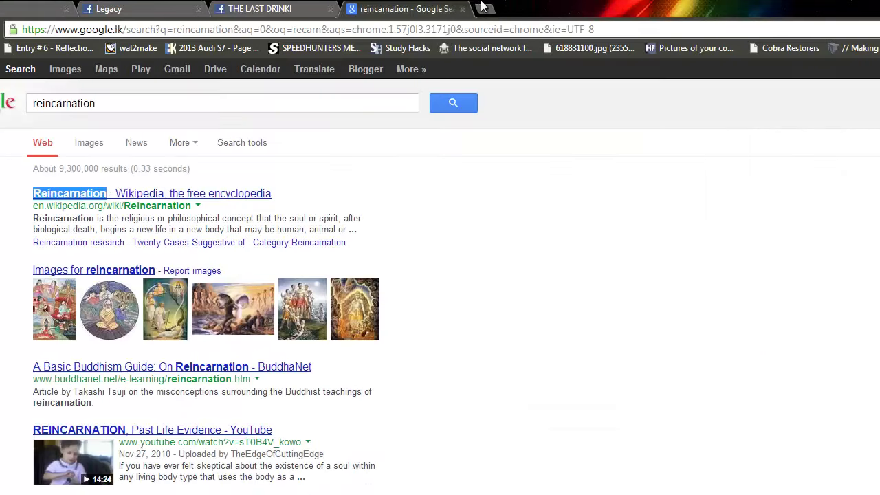
{"action": "left_click", "coordinate": [485, 9]}
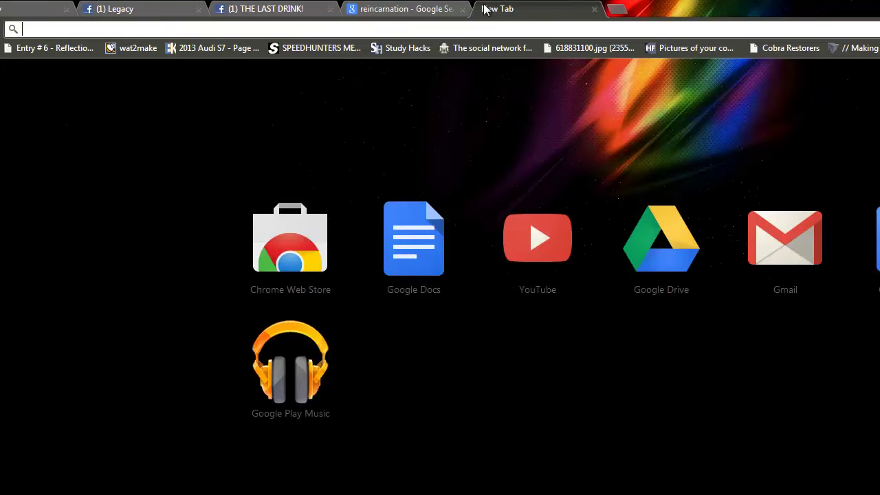
{"action": "type", "text": "sm"}
{"action": "key", "text": "Return"}
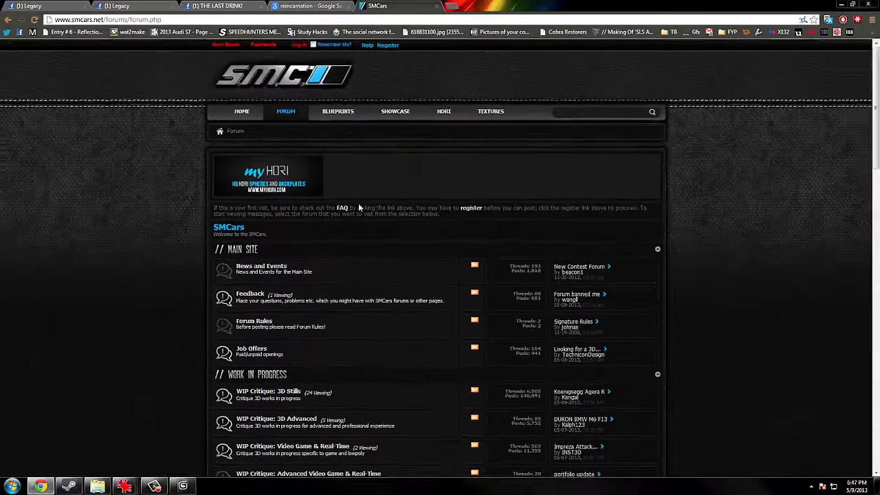
Open the WIP Critique: 3D Stills forum in a separate tab and browse the WIP Critique: 3D Advanced threads.
{"action": "scroll", "coordinate": [359, 206], "scroll_direction": "down", "scroll_amount": 2}
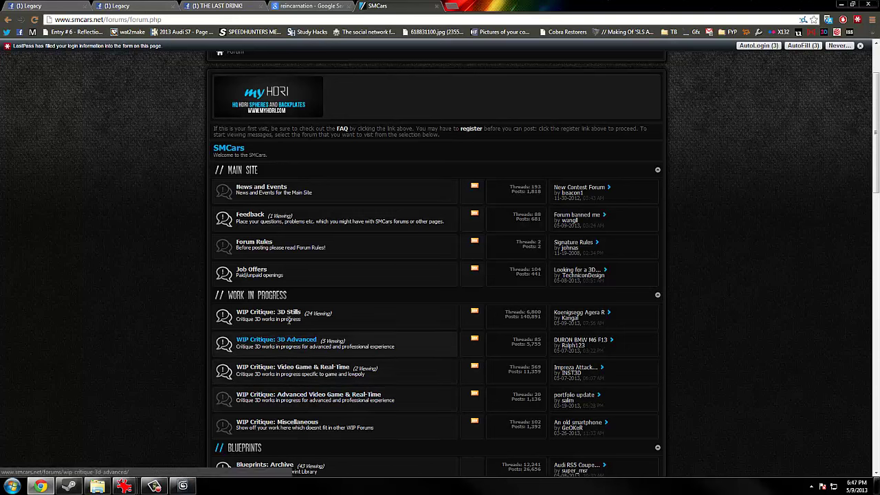
{"action": "middle_click", "coordinate": [281, 315]}
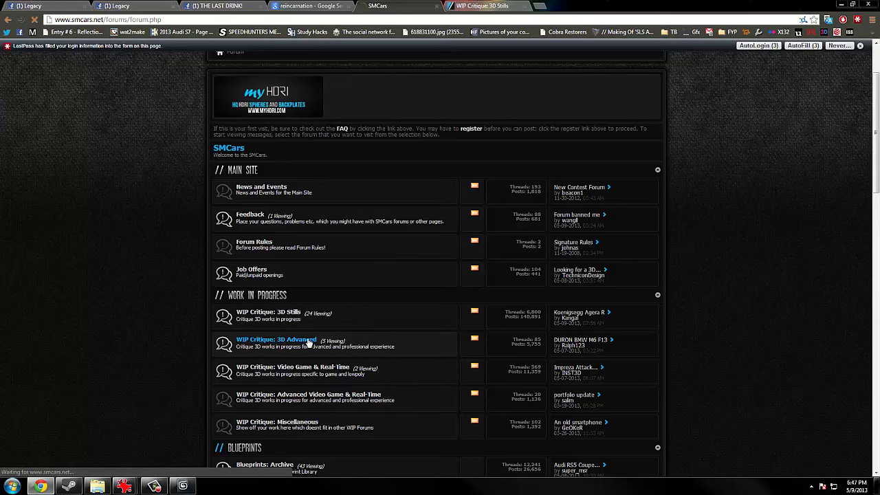
{"action": "left_click", "coordinate": [309, 342]}
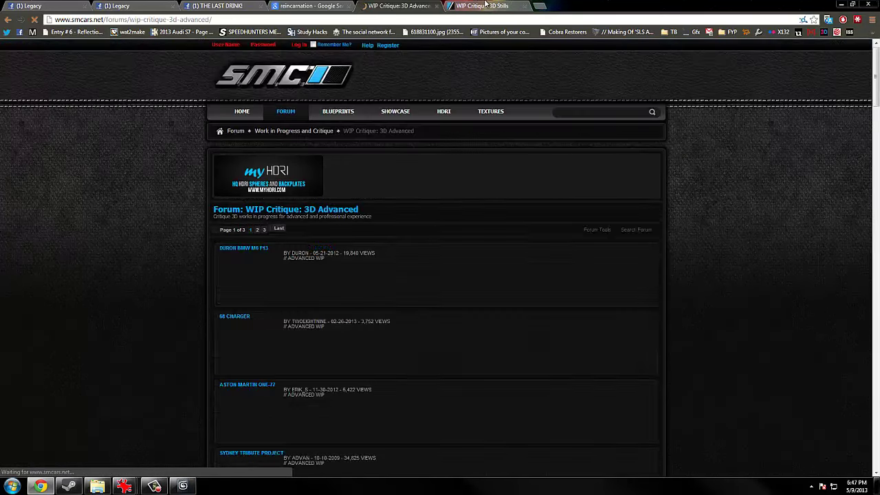
{"action": "left_click", "coordinate": [485, 5]}
{"action": "left_click", "coordinate": [422, 6]}
{"action": "scroll", "coordinate": [387, 175], "scroll_direction": "down", "scroll_amount": 2}
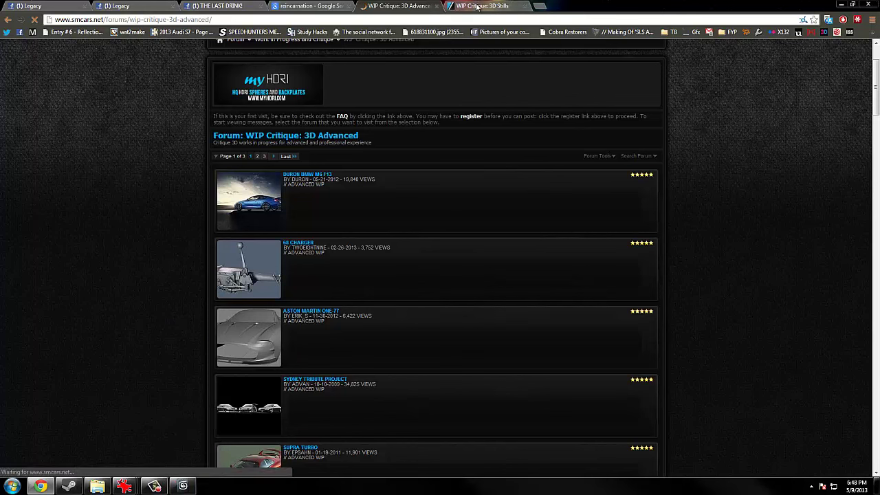
Switch back to 3ds Max and activate the rear body's TurboSmooth level in its modifier stack.
{"action": "mouse_move", "coordinate": [183, 486]}
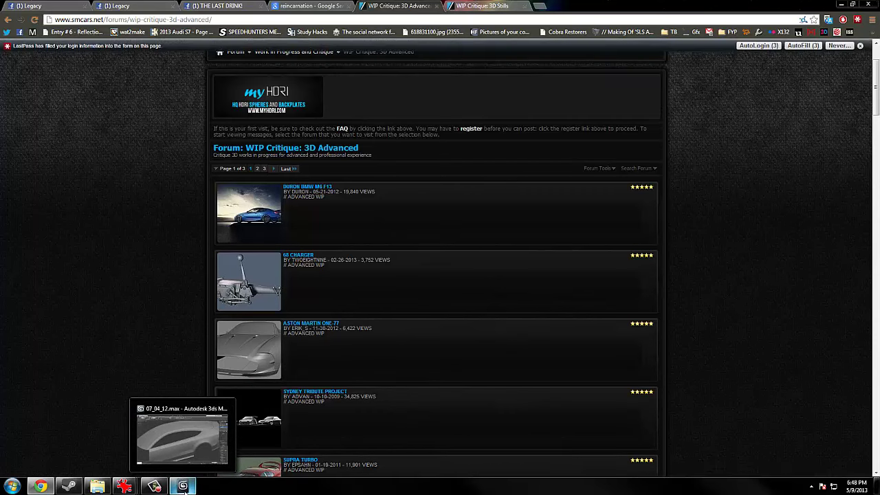
{"action": "left_click", "coordinate": [184, 490]}
{"action": "scroll", "coordinate": [353, 303], "scroll_direction": "down", "scroll_amount": 2}
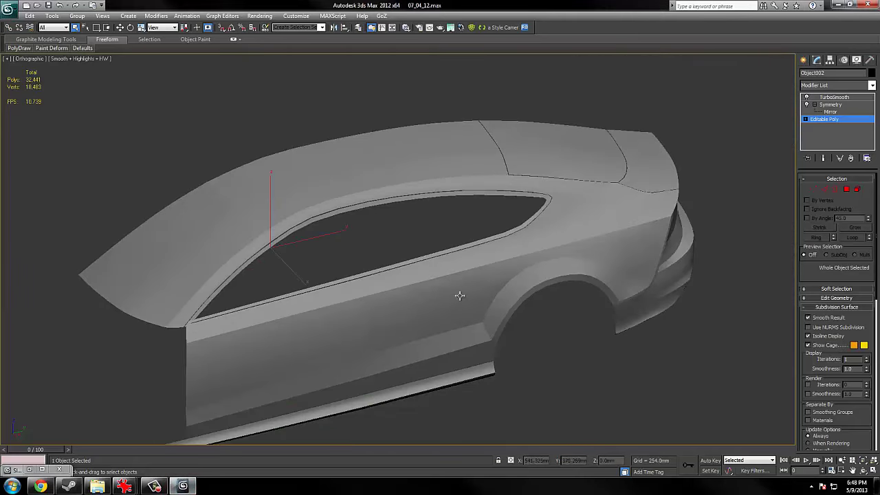
{"action": "middle_click_drag", "start_coordinate": [460, 295], "coordinate": [506, 275]}
{"action": "scroll", "coordinate": [370, 306], "scroll_direction": "up", "scroll_amount": 2}
{"action": "key", "text": "Up"}
{"action": "key", "text": "Up"}
Inspect the smoothed rear quarter panel, wheel arch and bumper in plain shading.
{"action": "scroll", "coordinate": [504, 273], "scroll_direction": "down", "scroll_amount": 2}
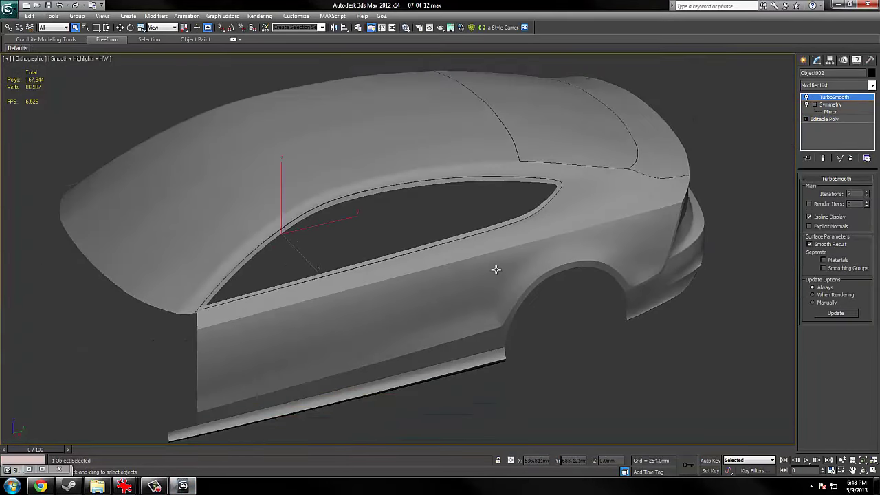
{"action": "middle_click_drag", "start_coordinate": [378, 226], "coordinate": [386, 211]}
{"action": "middle_click_drag", "start_coordinate": [648, 268], "coordinate": [532, 323]}
{"action": "scroll", "coordinate": [607, 291], "scroll_direction": "up", "scroll_amount": 2}
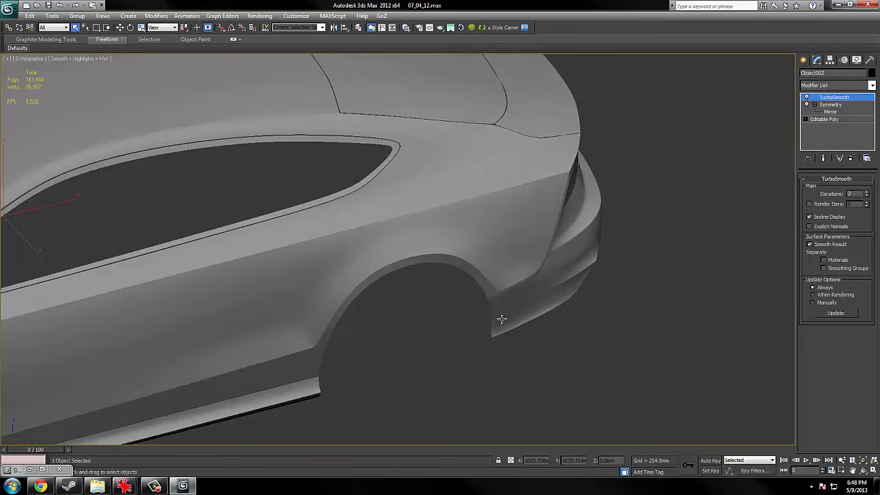
{"action": "scroll", "coordinate": [445, 328], "scroll_direction": "down", "scroll_amount": 1}
{"action": "scroll", "coordinate": [466, 320], "scroll_direction": "up", "scroll_amount": 3}
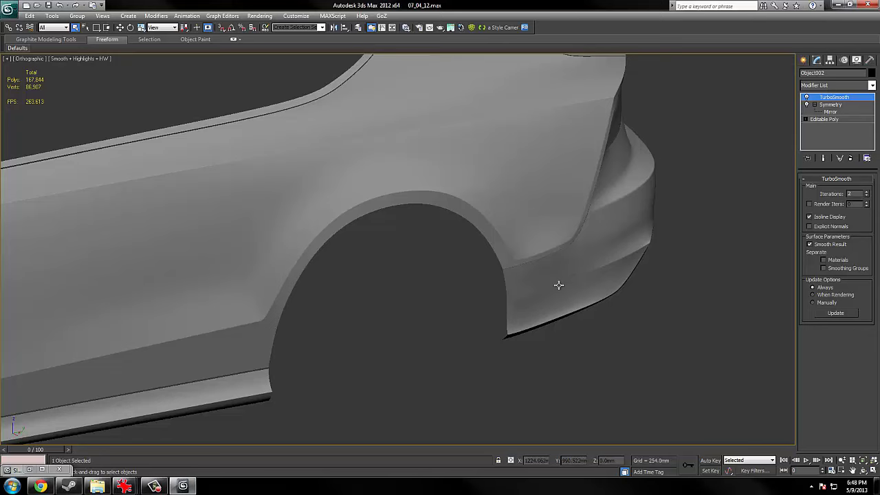
Examine the junction of the rear bumper and wheel arch up close on the smoothed body.
{"action": "middle_click_drag", "start_coordinate": [559, 285], "coordinate": [598, 307], "text": "alt"}
{"action": "scroll", "coordinate": [607, 307], "scroll_direction": "up", "scroll_amount": 3}
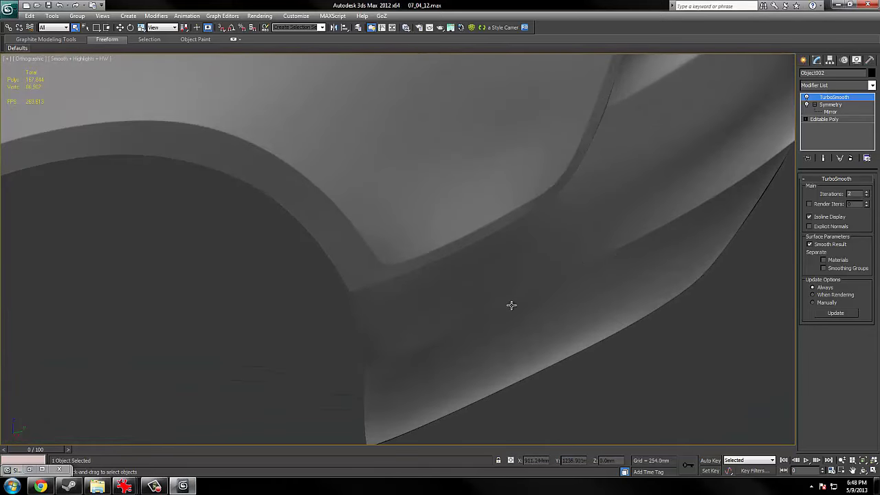
{"action": "key", "text": "F4"}
{"action": "scroll", "coordinate": [497, 305], "scroll_direction": "down", "scroll_amount": 3}
{"action": "key", "text": "F4"}
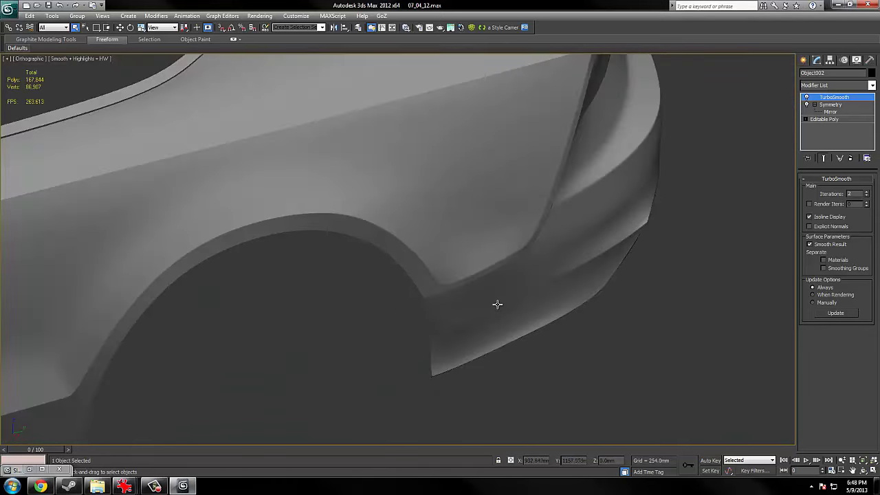
{"action": "scroll", "coordinate": [498, 304], "scroll_direction": "down", "scroll_amount": 3}
Activate the body's Editable Poly level and examine the edge flow around the side window and door with edged faces.
{"action": "left_click", "coordinate": [406, 337]}
{"action": "middle_click_drag", "start_coordinate": [288, 268], "coordinate": [477, 228]}
{"action": "left_click", "coordinate": [477, 228]}
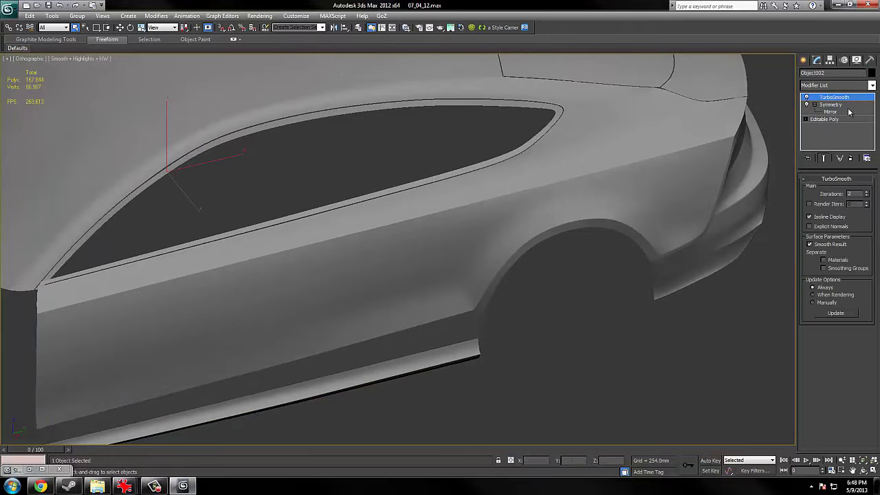
{"action": "left_click", "coordinate": [828, 119]}
{"action": "middle_click_drag", "start_coordinate": [502, 174], "coordinate": [529, 214]}
{"action": "key", "text": "F4"}
{"action": "middle_click_drag", "start_coordinate": [453, 201], "coordinate": [628, 190]}
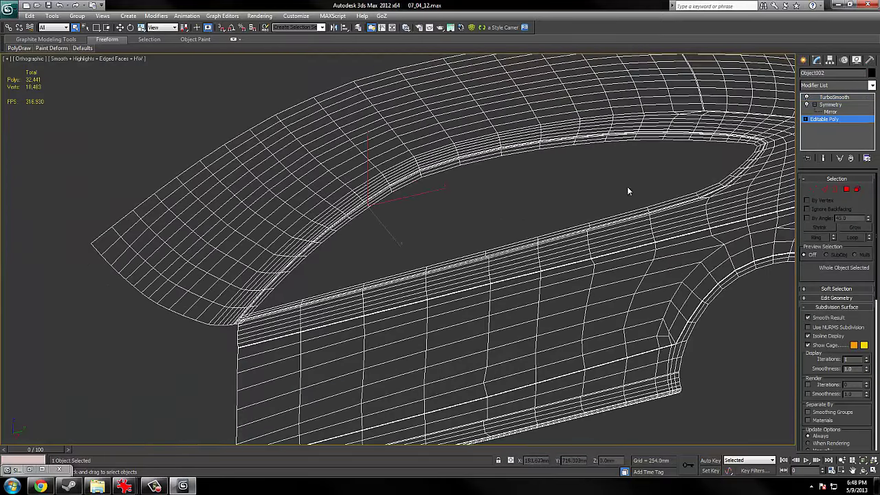
{"action": "key", "text": "F4"}
Switch to the 07_04_20.max scene, select the body, and check the smoothed mesh density around the trunk and rear quarter.
{"action": "key", "text": "d"}
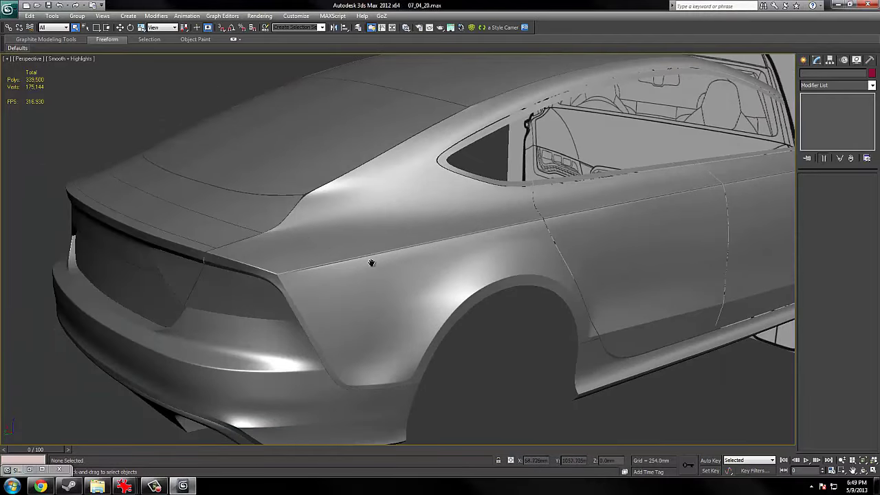
{"action": "middle_click_drag", "start_coordinate": [372, 263], "coordinate": [369, 261]}
{"action": "scroll", "coordinate": [369, 261], "scroll_direction": "up", "scroll_amount": 5}
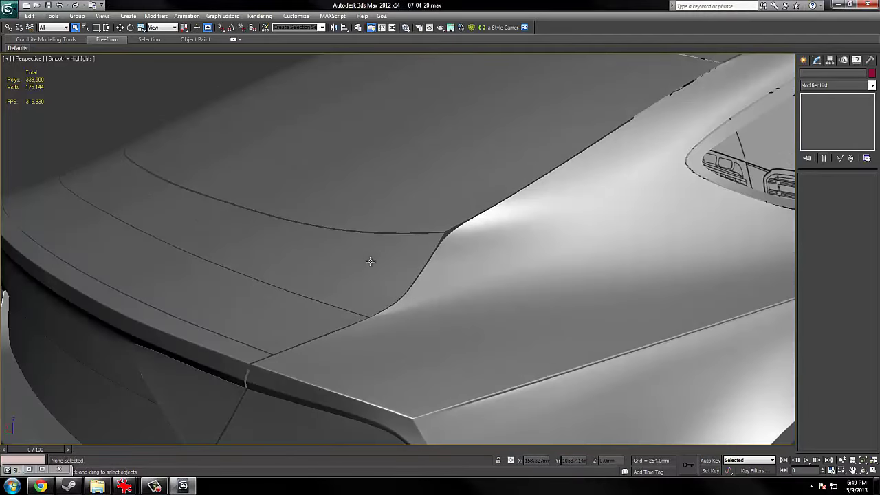
{"action": "key", "text": "F4"}
{"action": "left_click", "coordinate": [462, 205]}
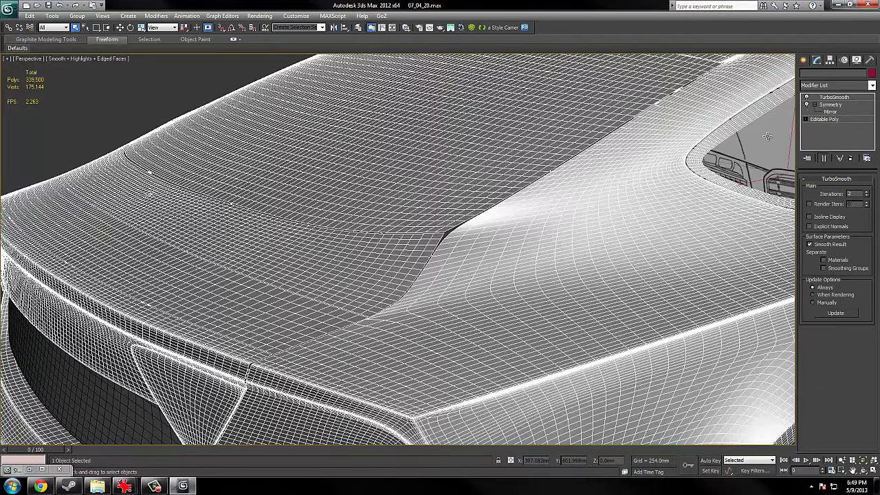
{"action": "key", "text": "F4"}
Activate the body's Editable Poly level and inspect the front bumper, headlight area and air intake in plain shading.
{"action": "left_click", "coordinate": [826, 120]}
{"action": "key", "text": "F4"}
{"action": "scroll", "coordinate": [508, 210], "scroll_direction": "down", "scroll_amount": 5}
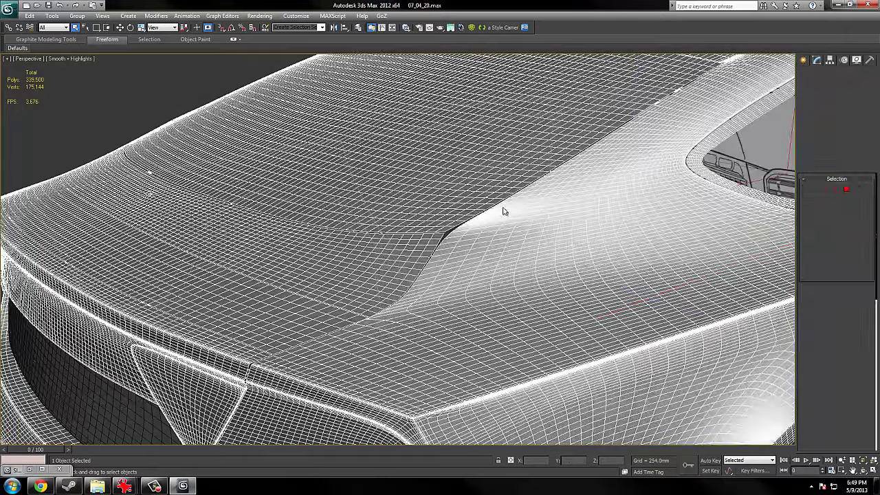
{"action": "middle_click_drag", "start_coordinate": [192, 280], "coordinate": [404, 283], "text": "alt"}
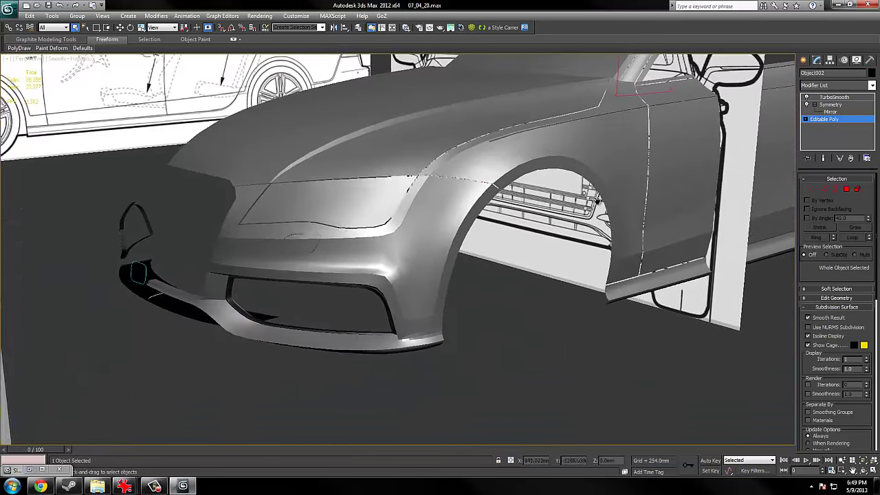
{"action": "scroll", "coordinate": [432, 212], "scroll_direction": "up", "scroll_amount": 2}
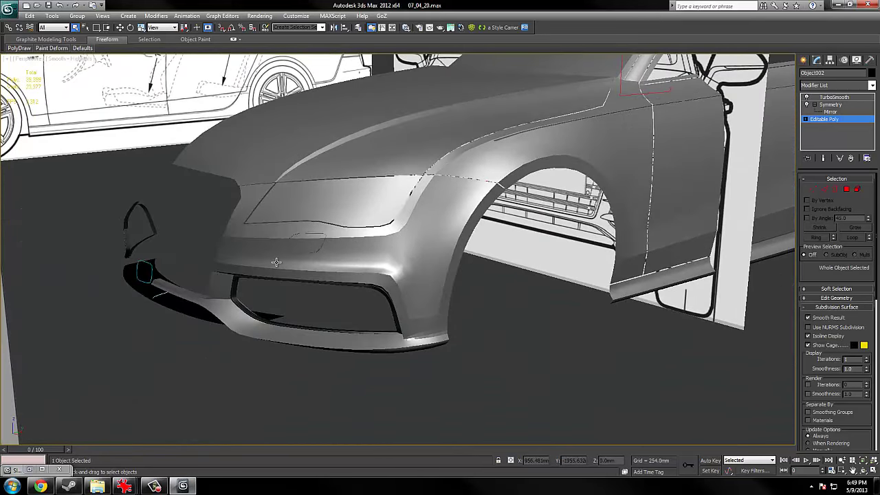
{"action": "scroll", "coordinate": [276, 262], "scroll_direction": "up", "scroll_amount": 2}
{"action": "scroll", "coordinate": [180, 348], "scroll_direction": "up", "scroll_amount": 2}
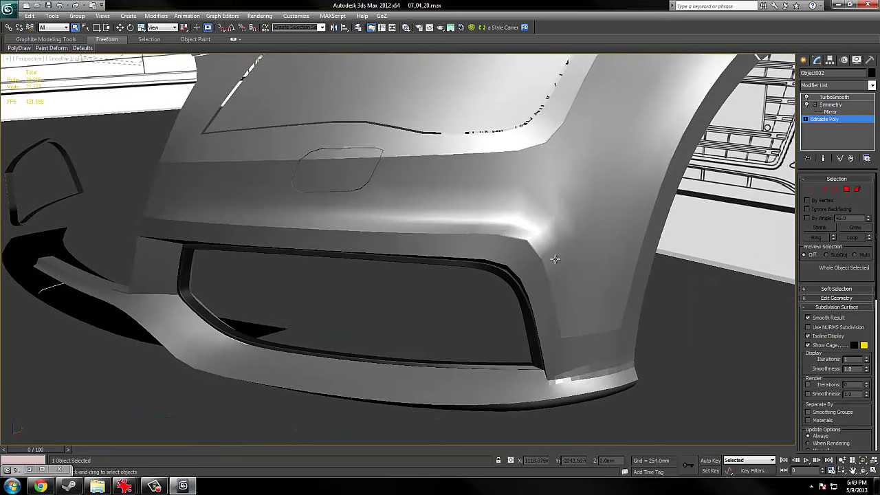
{"action": "middle_click_drag", "start_coordinate": [555, 259], "coordinate": [480, 272], "text": "alt"}
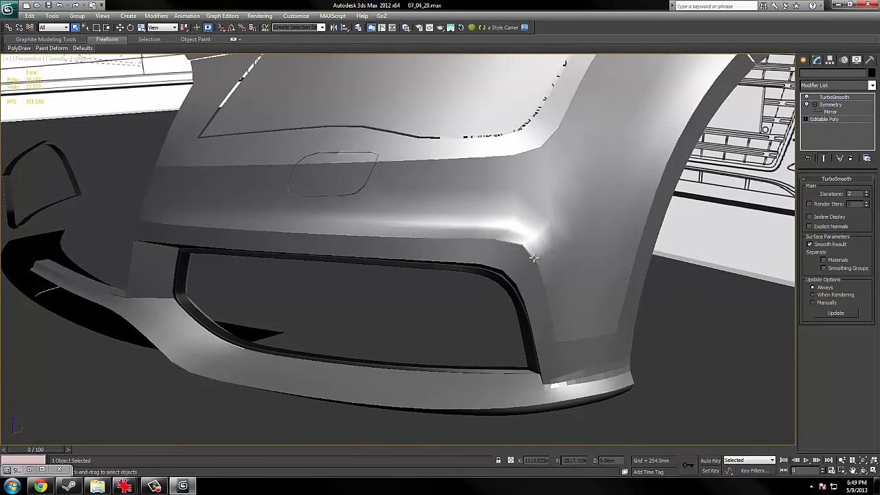
Compare the smoothed front bumper in wireframe and shaded display.
{"action": "key", "text": "F3"}
{"action": "key", "text": "F3"}
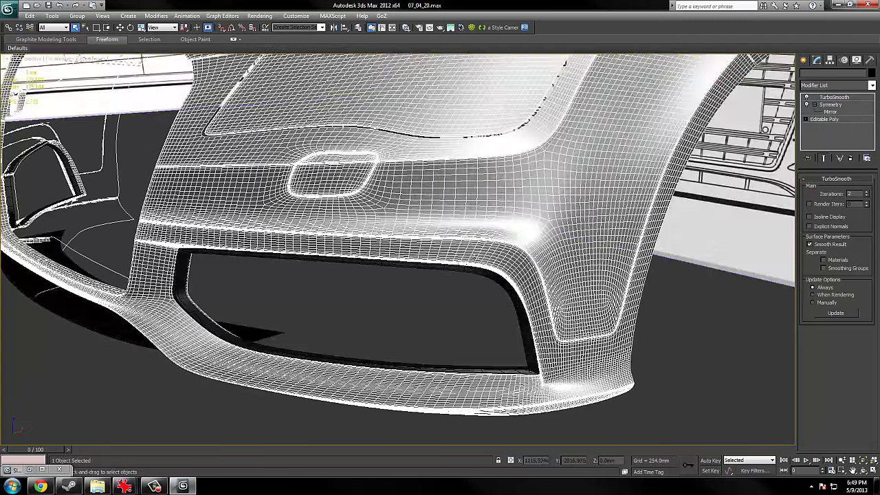
{"action": "key", "text": "F3"}
{"action": "key", "text": "F3"}
{"action": "key", "text": "F3"}
{"action": "key", "text": "F3"}
{"action": "key", "text": "F3"}
{"action": "key", "text": "F3"}
{"action": "key", "text": "F3"}
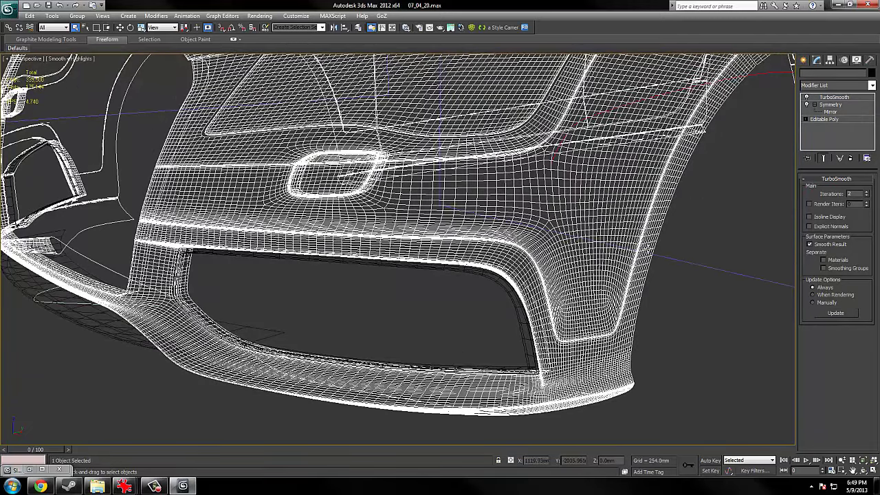
Select the air intake's inner frame and examine its mesh in shaded and wireframe display.
{"action": "left_click", "coordinate": [506, 291]}
{"action": "key", "text": "F3"}
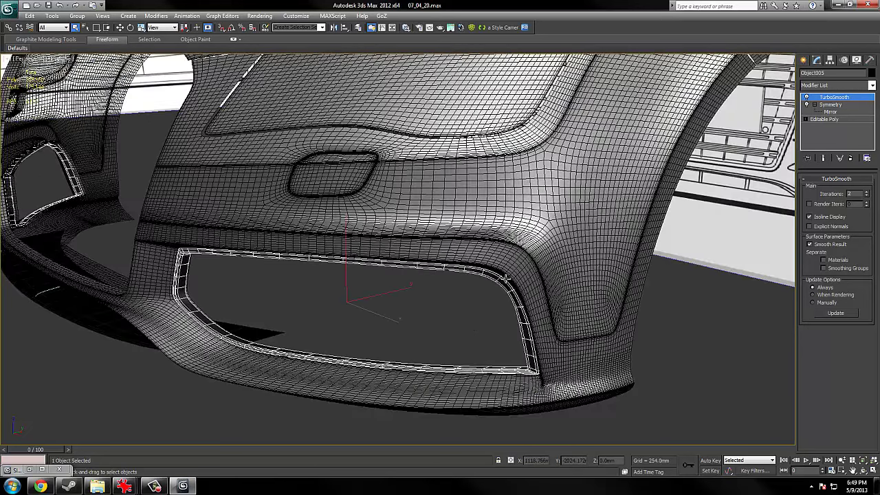
{"action": "middle_click_drag", "start_coordinate": [332, 238], "coordinate": [336, 251]}
{"action": "key", "text": "F3"}
{"action": "key", "text": "F3"}
{"action": "key", "text": "F3"}
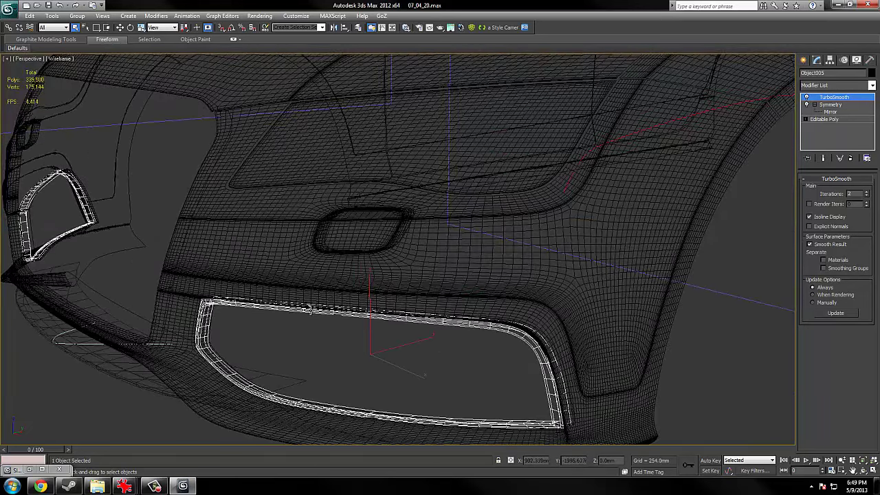
Reselect the body and activate its Editable Poly level, focusing on the headlight washer cover in the front bumper.
{"action": "left_click", "coordinate": [396, 281]}
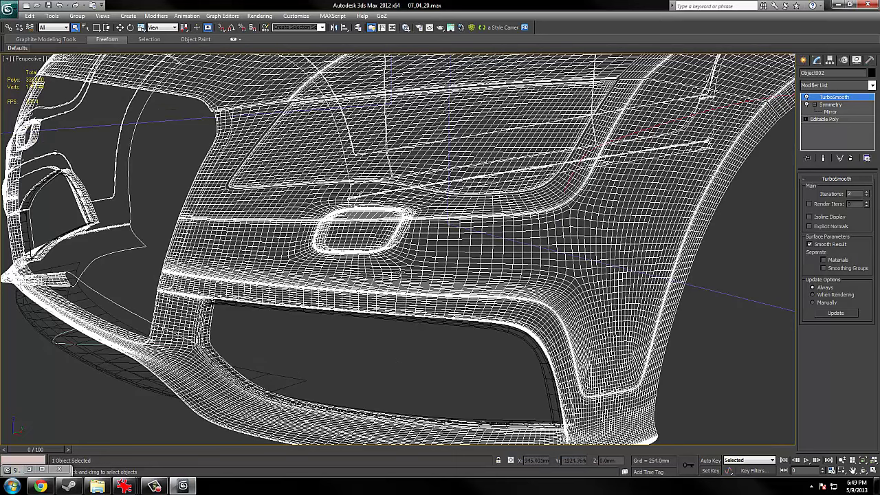
{"action": "key", "text": "F3"}
{"action": "key", "text": "F3"}
{"action": "left_click", "coordinate": [820, 122]}
{"action": "scroll", "coordinate": [451, 256], "scroll_direction": "up", "scroll_amount": 10}
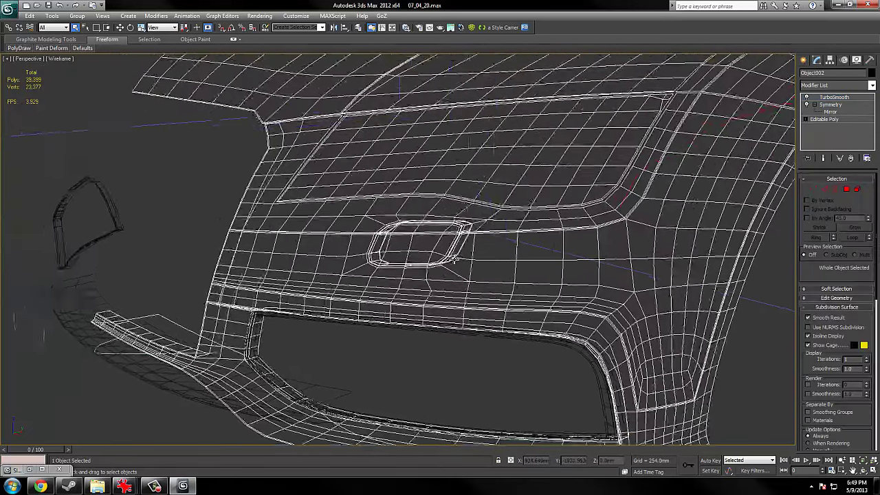
Compare the washer cover's gap in wireframe, plain shading and shading with edged faces.
{"action": "key", "text": "F3"}
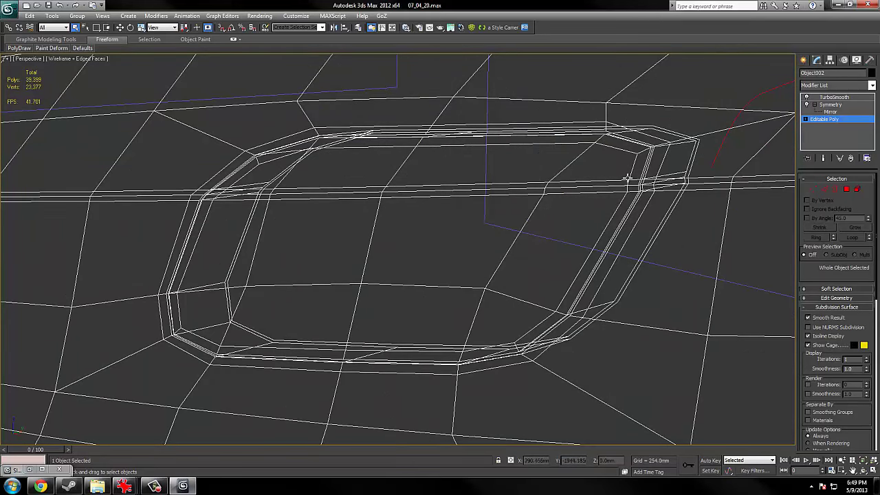
{"action": "key", "text": "F3"}
{"action": "key", "text": "F3"}
{"action": "key", "text": "F3"}
{"action": "key", "text": "F4"}
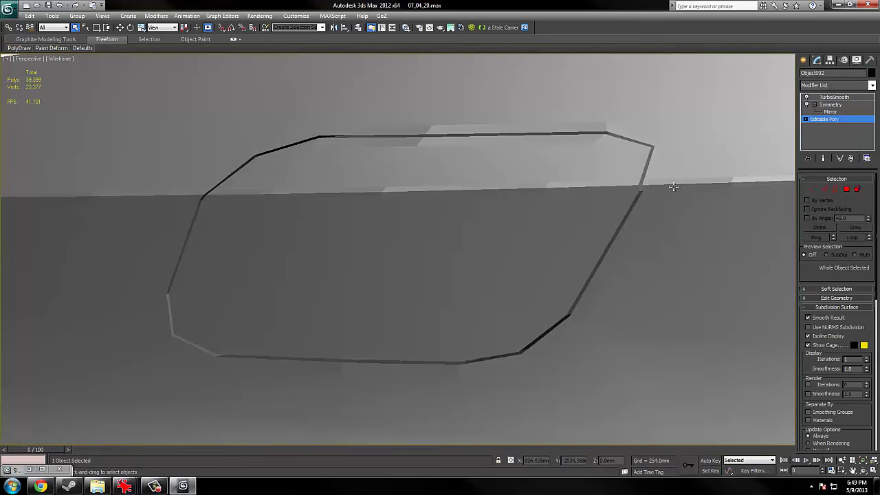
{"action": "key", "text": "F3"}
{"action": "key", "text": "F3"}
{"action": "key", "text": "F4"}
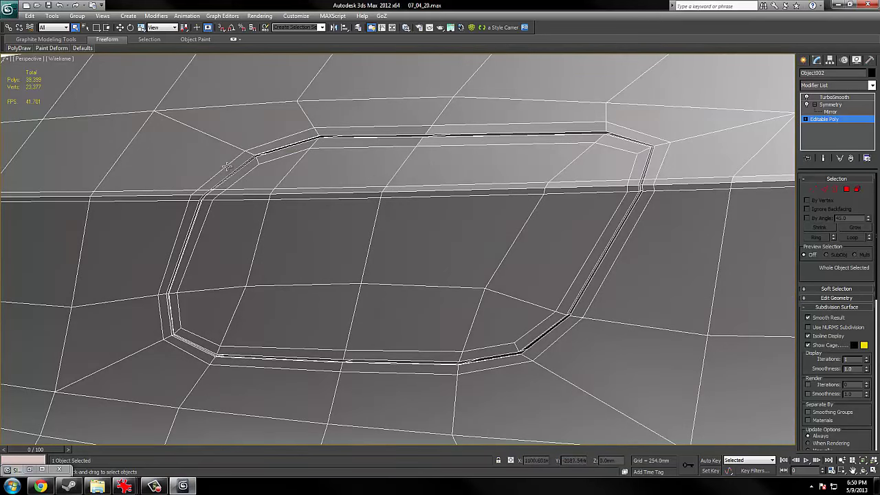
Examine how the support loops and surrounding edges flow around the washer cover's corners.
{"action": "middle_click_drag", "start_coordinate": [496, 259], "coordinate": [504, 253]}
{"action": "mouse_move", "coordinate": [406, 350]}
{"action": "middle_mouse_down"}
{"action": "mouse_move", "coordinate": [428, 324]}
{"action": "mouse_move", "coordinate": [444, 334]}
{"action": "middle_mouse_up"}
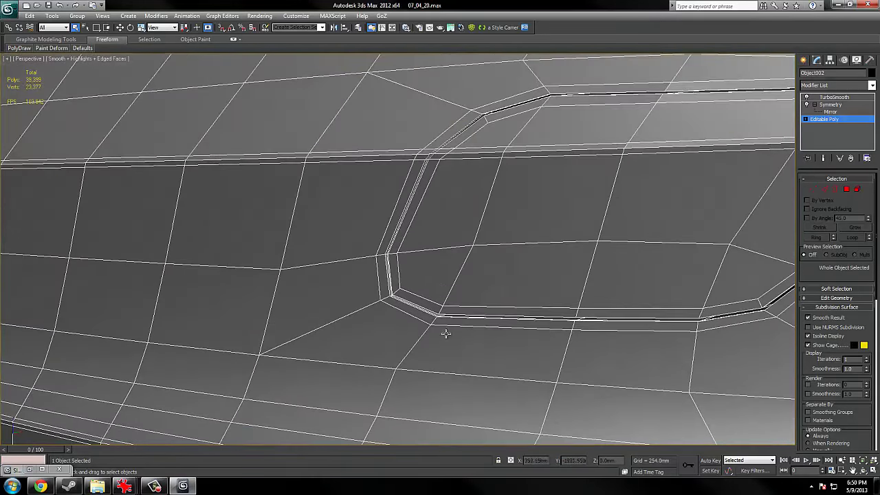
{"action": "middle_click_drag", "start_coordinate": [483, 204], "coordinate": [261, 238]}
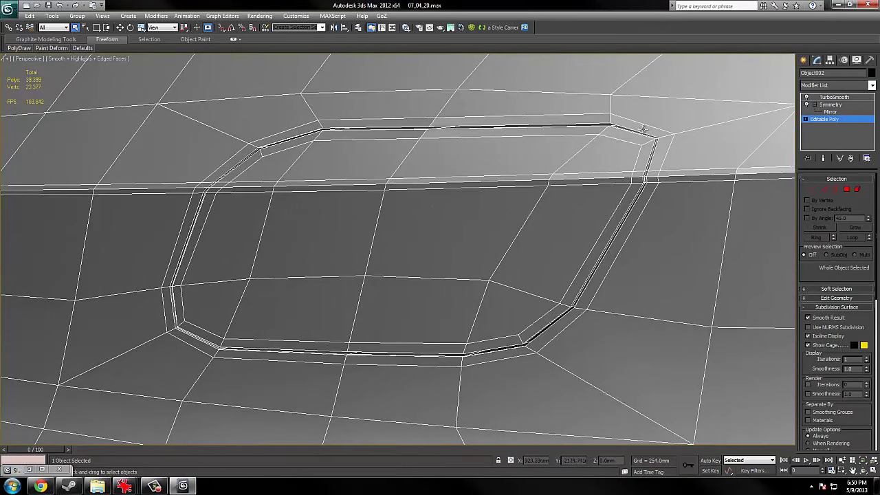
{"action": "middle_click_drag", "start_coordinate": [414, 214], "coordinate": [438, 249], "text": "alt"}
{"action": "middle_click_drag", "start_coordinate": [383, 313], "coordinate": [624, 177]}
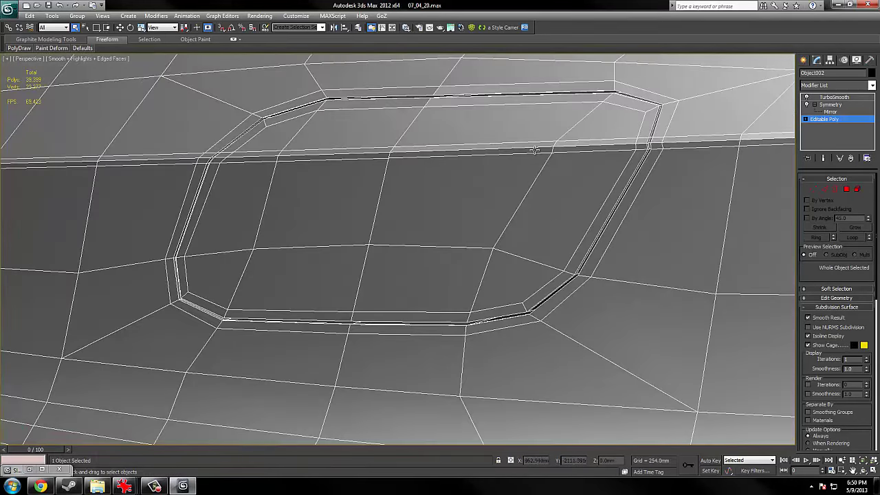
Show the smoothed result and inspect the dense mesh around the washer cover and the front bumper.
{"action": "key", "text": "F4"}
{"action": "key", "text": "F3"}
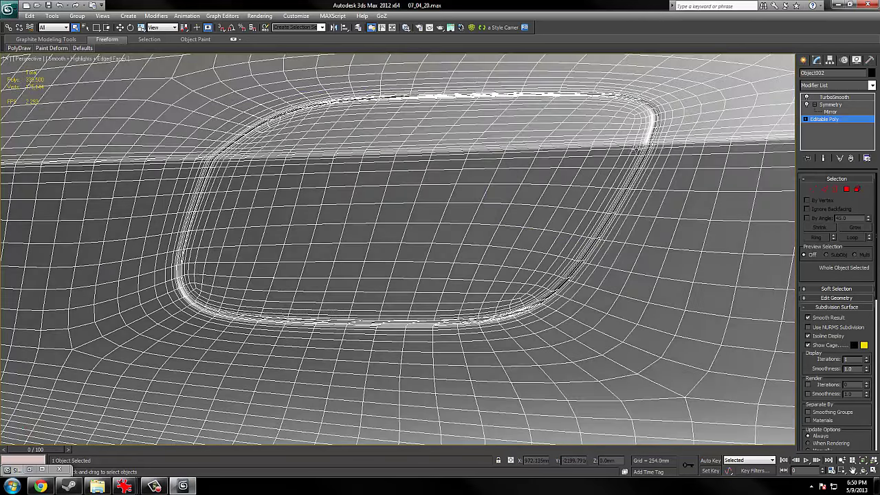
{"action": "scroll", "coordinate": [634, 148], "scroll_direction": "down", "scroll_amount": 6}
{"action": "middle_click_drag", "start_coordinate": [635, 147], "coordinate": [677, 140], "text": "alt"}
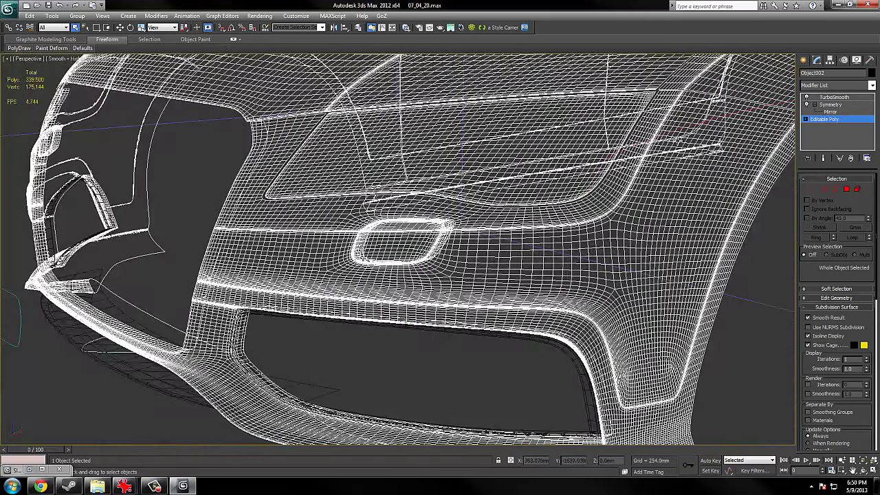
{"action": "scroll", "coordinate": [676, 140], "scroll_direction": "down", "scroll_amount": 4}
{"action": "key", "text": "F3"}
Toggle between the base cage and the smoothed mesh across the front fender and body side.
{"action": "key", "text": "ctrl+e"}
{"action": "key", "text": "ctrl+e"}
{"action": "key", "text": "ctrl+e"}
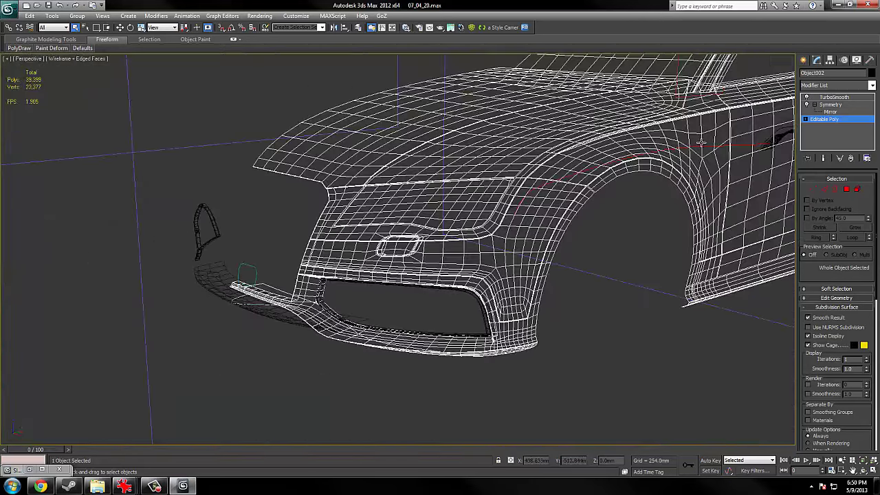
{"action": "middle_click_drag", "start_coordinate": [658, 170], "coordinate": [515, 197], "text": "alt"}
{"action": "key", "text": "ctrl+e"}
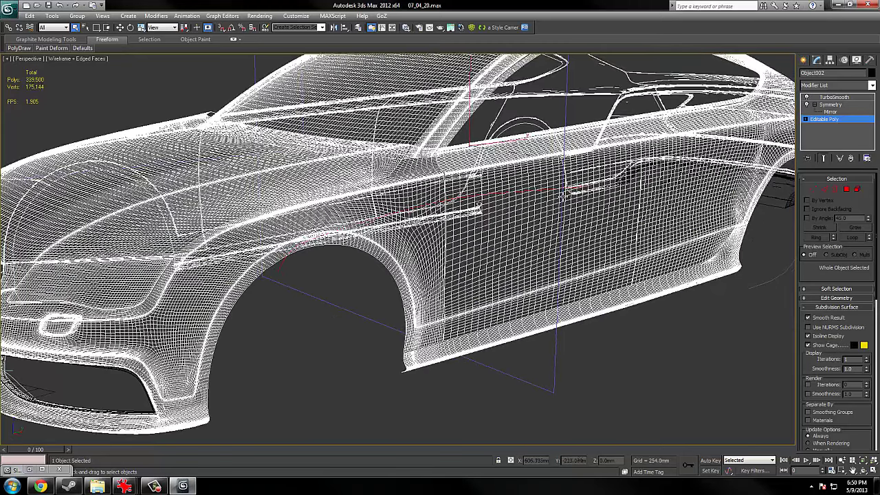
{"action": "key", "text": "ctrl+e"}
Inspect the base mesh of the rear door and rear quarter panel in plain shading.
{"action": "key", "text": "F3"}
{"action": "key", "text": "F4"}
{"action": "key", "text": "F3"}
{"action": "key", "text": "F3"}
{"action": "mouse_move", "coordinate": [637, 224]}
{"action": "middle_mouse_down", "text": "alt"}
{"action": "mouse_move", "coordinate": [417, 244]}
{"action": "mouse_move", "coordinate": [409, 258]}
{"action": "mouse_move", "coordinate": [424, 269]}
{"action": "mouse_move", "coordinate": [436, 257]}
{"action": "mouse_move", "coordinate": [445, 274]}
{"action": "middle_mouse_up", "text": "alt"}
{"action": "scroll", "coordinate": [413, 247], "scroll_direction": "up", "scroll_amount": 3}
{"action": "scroll", "coordinate": [437, 259], "scroll_direction": "up", "scroll_amount": 3}
{"action": "middle_click_drag", "start_coordinate": [445, 274], "coordinate": [492, 294]}
{"action": "middle_click_drag", "start_coordinate": [681, 208], "coordinate": [493, 227]}
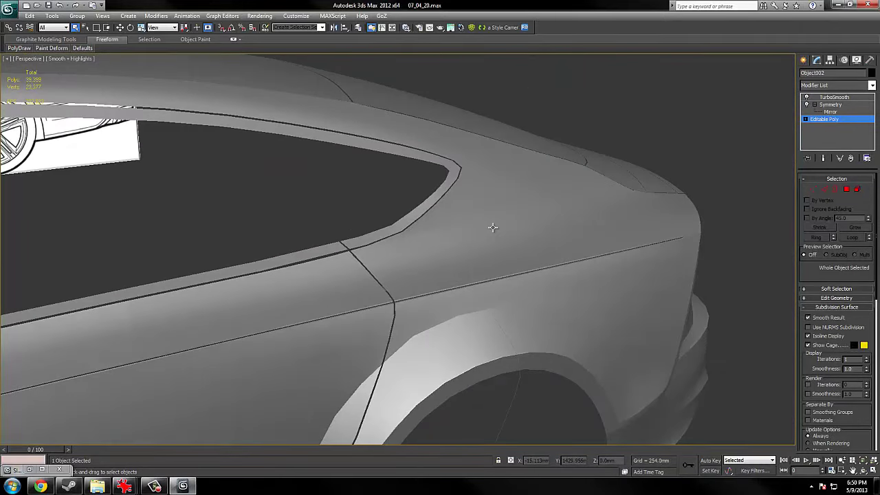
Examine the rear door's panel gap and shoulder crease in wireframe and smoothed shading.
{"action": "scroll", "coordinate": [493, 228], "scroll_direction": "up", "scroll_amount": 3}
{"action": "scroll", "coordinate": [496, 229], "scroll_direction": "down", "scroll_amount": 3}
{"action": "mouse_move", "coordinate": [511, 319]}
{"action": "middle_mouse_down"}
{"action": "mouse_move", "coordinate": [544, 263]}
{"action": "mouse_move", "coordinate": [531, 285]}
{"action": "mouse_move", "coordinate": [479, 304]}
{"action": "mouse_move", "coordinate": [383, 319]}
{"action": "mouse_move", "coordinate": [433, 297]}
{"action": "mouse_move", "coordinate": [338, 291]}
{"action": "mouse_move", "coordinate": [255, 246]}
{"action": "mouse_move", "coordinate": [307, 216]}
{"action": "mouse_move", "coordinate": [336, 212]}
{"action": "mouse_move", "coordinate": [350, 222]}
{"action": "mouse_move", "coordinate": [332, 300]}
{"action": "mouse_move", "coordinate": [471, 291]}
{"action": "mouse_move", "coordinate": [477, 250]}
{"action": "mouse_move", "coordinate": [407, 284]}
{"action": "middle_mouse_up"}
{"action": "scroll", "coordinate": [543, 265], "scroll_direction": "down", "scroll_amount": 3}
{"action": "key", "text": "F4"}
{"action": "key", "text": "F3"}
{"action": "key", "text": "F3"}
{"action": "key", "text": "F4"}
{"action": "scroll", "coordinate": [454, 260], "scroll_direction": "down", "scroll_amount": 3}
{"action": "scroll", "coordinate": [407, 284], "scroll_direction": "up", "scroll_amount": 3}
{"action": "middle_click_drag", "start_coordinate": [516, 284], "coordinate": [363, 238], "text": "alt"}
{"action": "scroll", "coordinate": [578, 257], "scroll_direction": "up", "scroll_amount": 3}
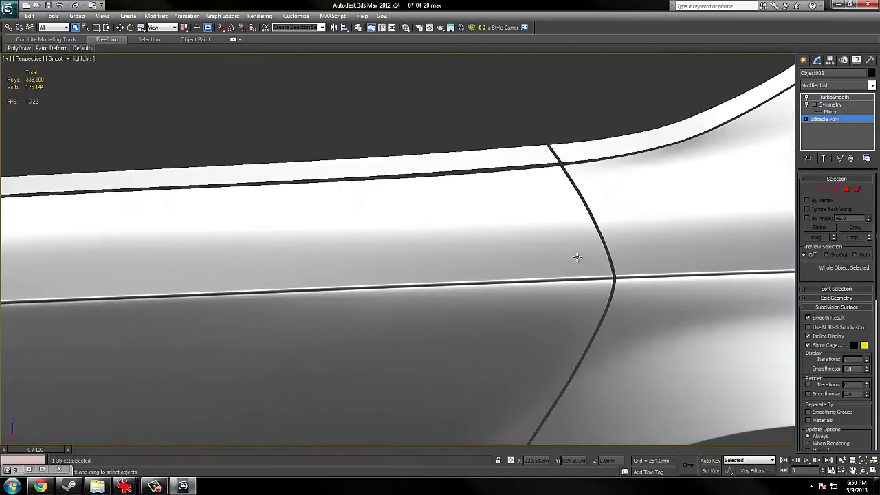
Check the shoulder crease, trunk edge and taillight opening on the rear quarter's unsmoothed base mesh.
{"action": "scroll", "coordinate": [578, 257], "scroll_direction": "down", "scroll_amount": 3}
{"action": "middle_click_drag", "start_coordinate": [592, 249], "coordinate": [393, 246], "text": "alt"}
{"action": "key", "text": "grave"}
{"action": "key", "text": "F3"}
{"action": "key", "text": "F3"}
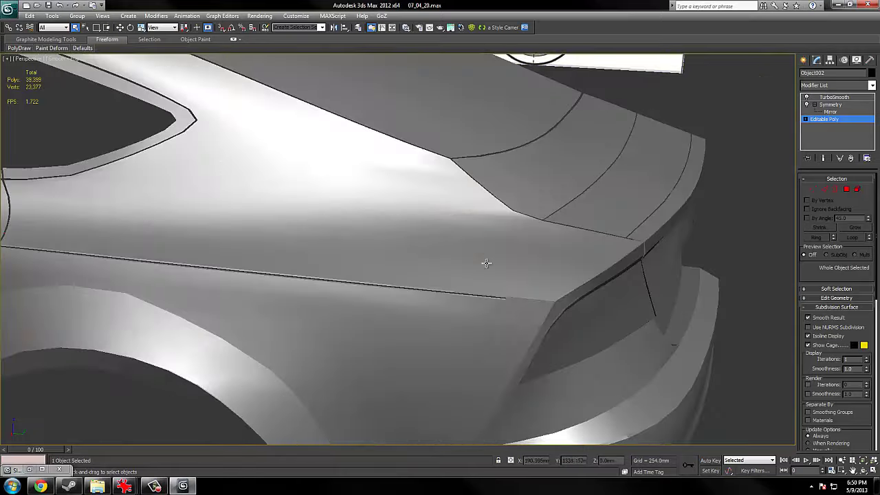
{"action": "key", "text": "F3"}
{"action": "key", "text": "F3"}
Examine the lower edge of the rear bumper and the diffuser from below with edged faces.
{"action": "middle_click_drag", "start_coordinate": [525, 340], "coordinate": [485, 215]}
{"action": "scroll", "coordinate": [512, 243], "scroll_direction": "up", "scroll_amount": 2}
{"action": "scroll", "coordinate": [511, 243], "scroll_direction": "down", "scroll_amount": 5}
{"action": "scroll", "coordinate": [512, 257], "scroll_direction": "up", "scroll_amount": 3}
{"action": "scroll", "coordinate": [512, 258], "scroll_direction": "up", "scroll_amount": 2}
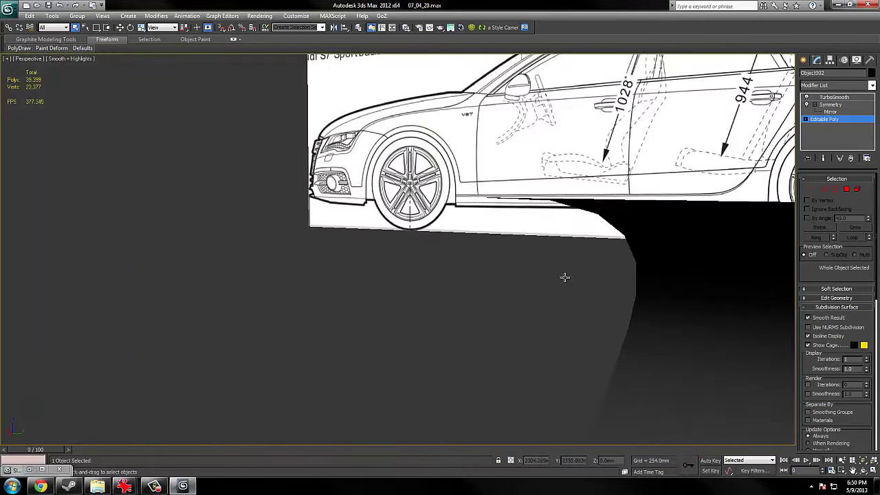
{"action": "scroll", "coordinate": [564, 277], "scroll_direction": "down", "scroll_amount": 2}
{"action": "middle_click_drag", "start_coordinate": [579, 285], "coordinate": [552, 273]}
{"action": "key", "text": "F3"}
{"action": "key", "text": "F4"}
{"action": "key", "text": "F3"}
Select the rear diffuser and activate its Editable Poly level to examine the base mesh around the exhaust cutout.
{"action": "left_click", "coordinate": [562, 266]}
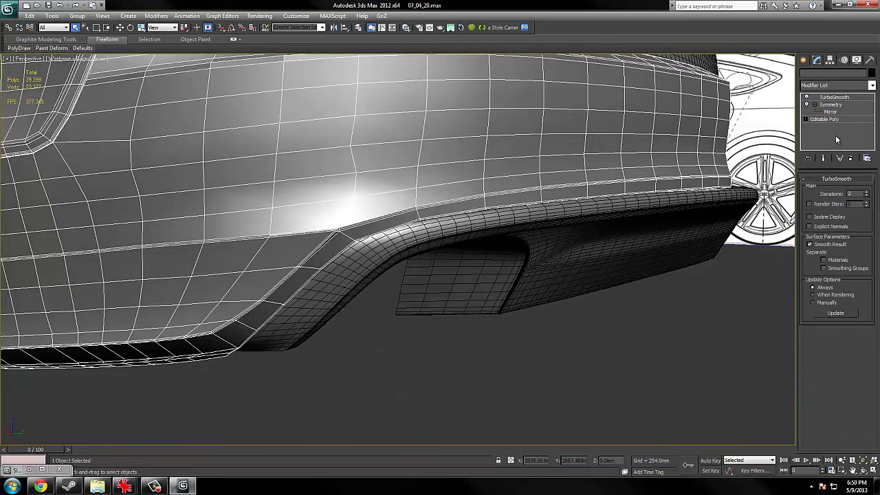
{"action": "left_click", "coordinate": [835, 121]}
{"action": "middle_click_drag", "start_coordinate": [620, 235], "coordinate": [324, 234], "text": "alt"}
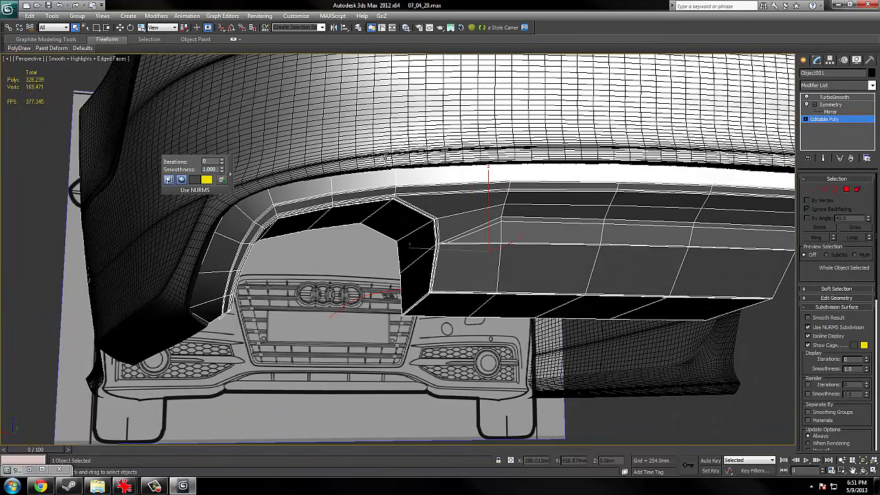
Select the rear bumper body and activate its TurboSmooth level.
{"action": "left_click", "coordinate": [386, 158]}
{"action": "left_click", "coordinate": [832, 97]}
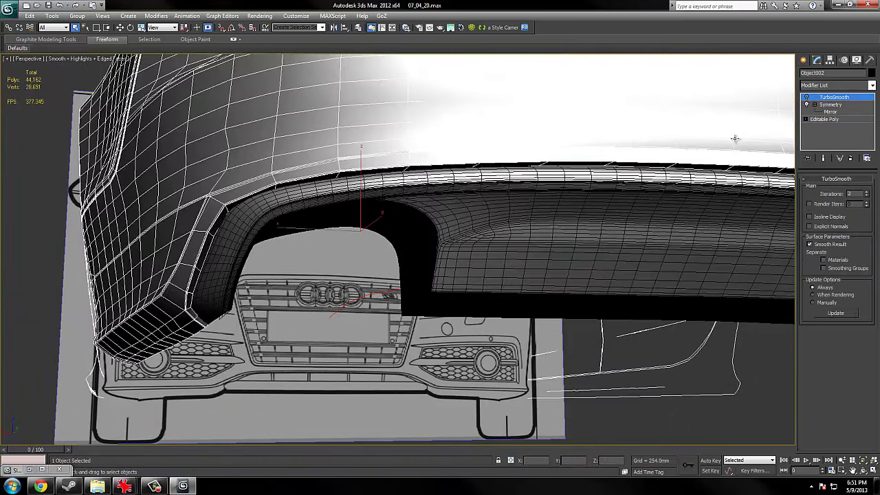
Select the rear diffuser and turn off its TurboSmooth to inspect the base mesh around the exhaust cutout.
{"action": "left_click", "coordinate": [510, 219]}
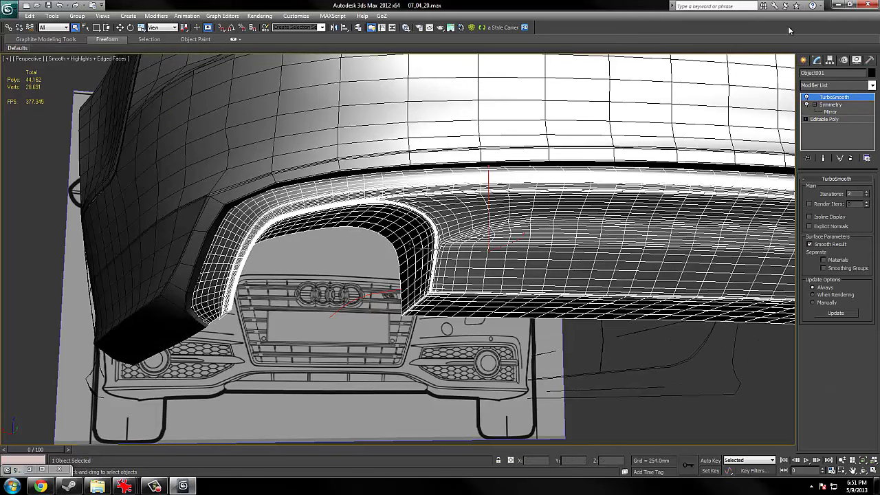
{"action": "left_click", "coordinate": [807, 96]}
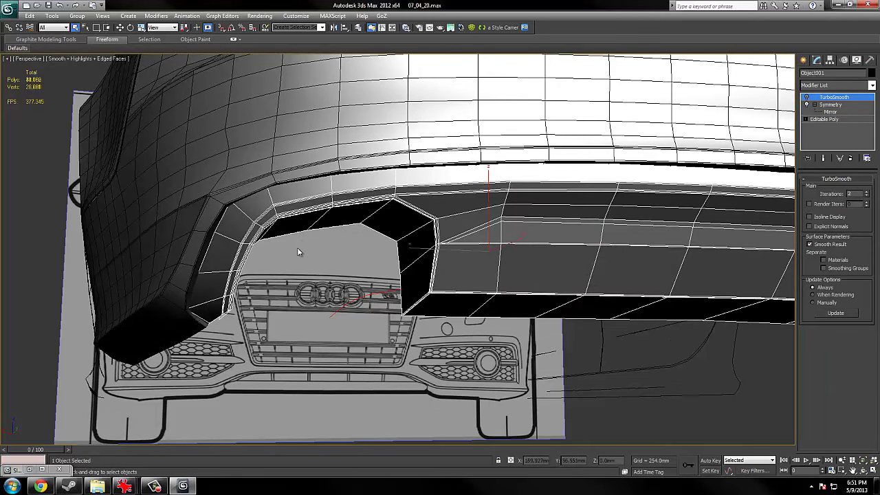
{"action": "key", "text": "F3"}
{"action": "key", "text": "F3"}
{"action": "key", "text": "F4"}
{"action": "key", "text": "F4"}
{"action": "key", "text": "F3"}
{"action": "key", "text": "F3"}
Examine the rear bumper, trunk and taillight area in shaded display from behind.
{"action": "middle_click_drag", "start_coordinate": [460, 183], "coordinate": [461, 210], "text": "alt"}
{"action": "middle_click_drag", "start_coordinate": [569, 201], "coordinate": [458, 249], "text": "alt"}
{"action": "scroll", "coordinate": [429, 240], "scroll_direction": "down", "scroll_amount": 5}
{"action": "scroll", "coordinate": [456, 250], "scroll_direction": "up", "scroll_amount": 3}
{"action": "key", "text": "F3"}
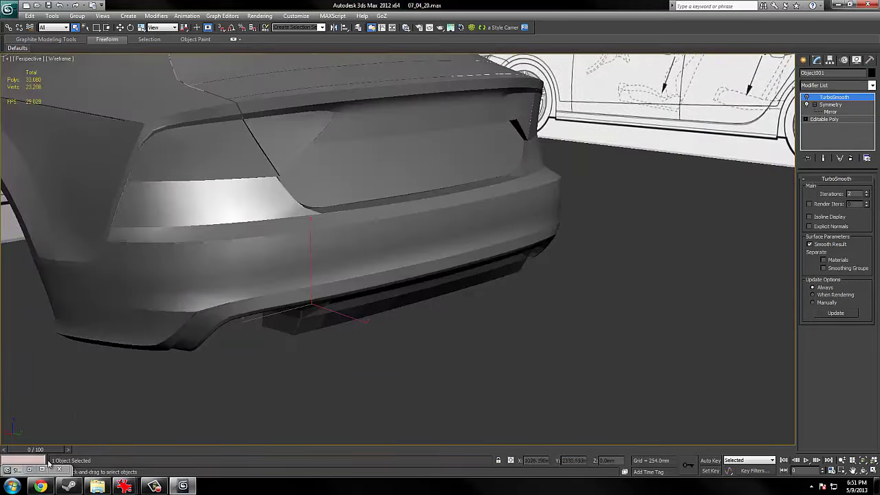
{"action": "left_click", "coordinate": [41, 486]}
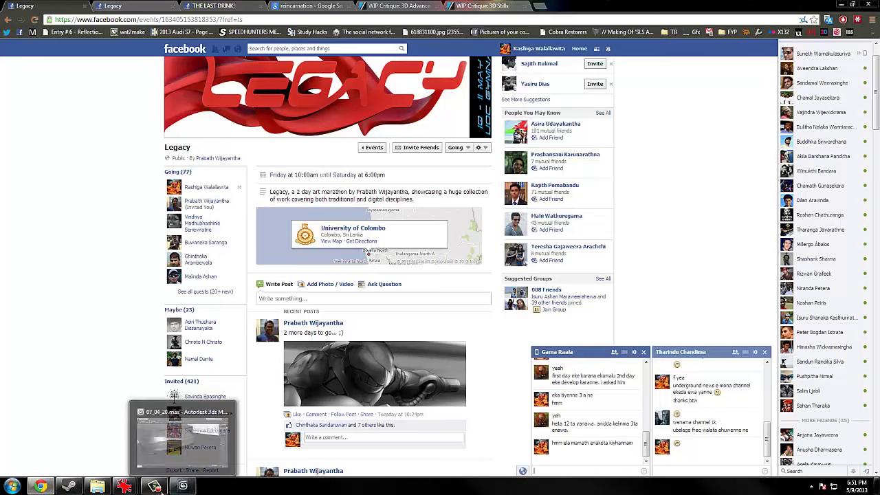
{"action": "left_click", "coordinate": [183, 486]}
Examine the body side and front bumper, comparing the shaded surface with its mesh edges around the headlight and air intake.
{"action": "scroll", "coordinate": [424, 227], "scroll_direction": "down", "scroll_amount": 4}
{"action": "middle_click_drag", "start_coordinate": [424, 227], "coordinate": [491, 221], "text": "alt"}
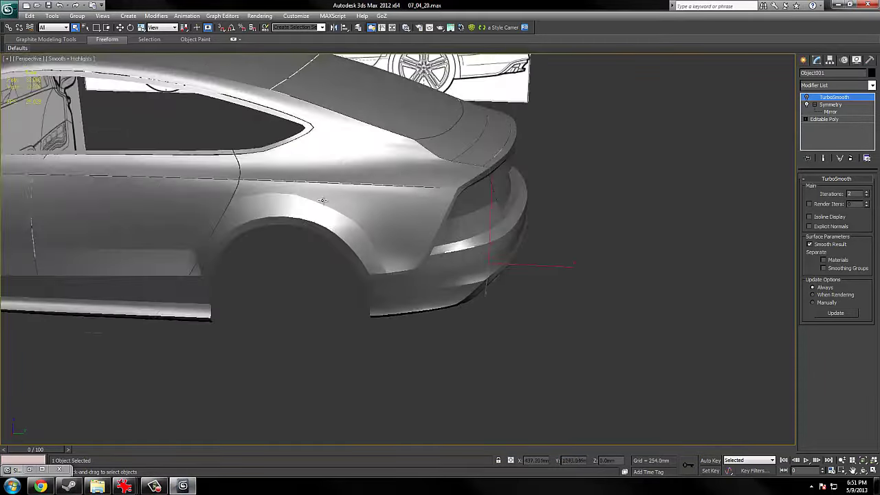
{"action": "mouse_move", "coordinate": [324, 198]}
{"action": "middle_mouse_down"}
{"action": "mouse_move", "coordinate": [482, 209]}
{"action": "mouse_move", "coordinate": [464, 223]}
{"action": "mouse_move", "coordinate": [526, 188]}
{"action": "middle_mouse_up"}
{"action": "scroll", "coordinate": [482, 209], "scroll_direction": "up", "scroll_amount": 3}
{"action": "scroll", "coordinate": [442, 235], "scroll_direction": "down", "scroll_amount": 3}
{"action": "middle_click_drag", "start_coordinate": [369, 247], "coordinate": [405, 200]}
{"action": "middle_click_drag", "start_coordinate": [406, 200], "coordinate": [442, 177], "text": "alt"}
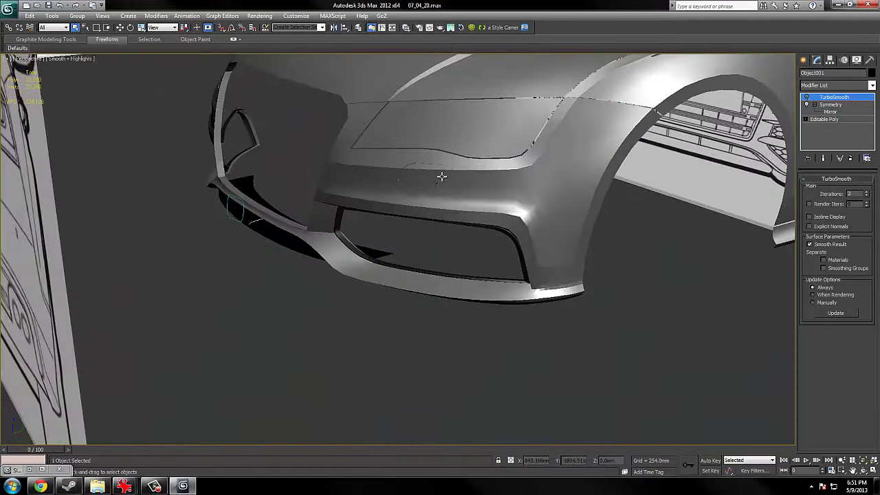
{"action": "key", "text": "F3"}
{"action": "key", "text": "F4"}
{"action": "key", "text": "F3"}
{"action": "middle_click_drag", "start_coordinate": [377, 257], "coordinate": [358, 323]}
{"action": "key", "text": "F4"}
Select the main body shell at the windshield pillar and hide all unselected objects.
{"action": "middle_click_drag", "start_coordinate": [357, 323], "coordinate": [456, 172], "text": "alt"}
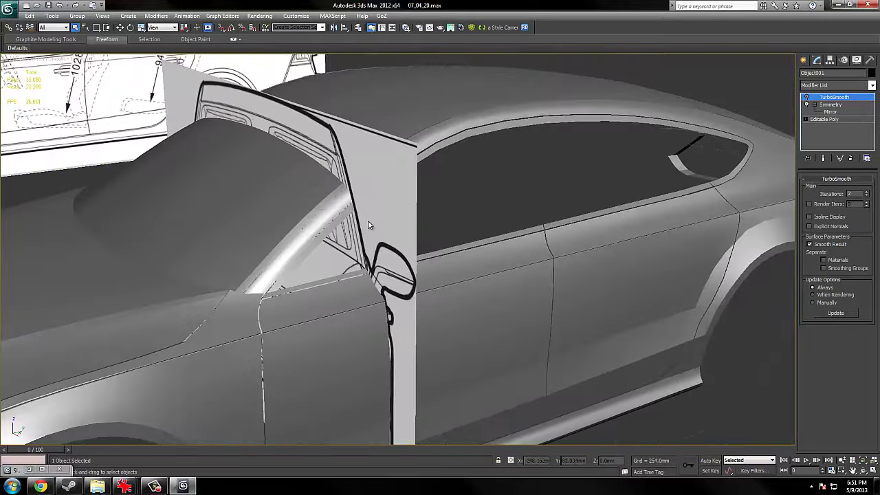
{"action": "key", "text": "F3"}
{"action": "key", "text": "F4"}
{"action": "key", "text": "F3"}
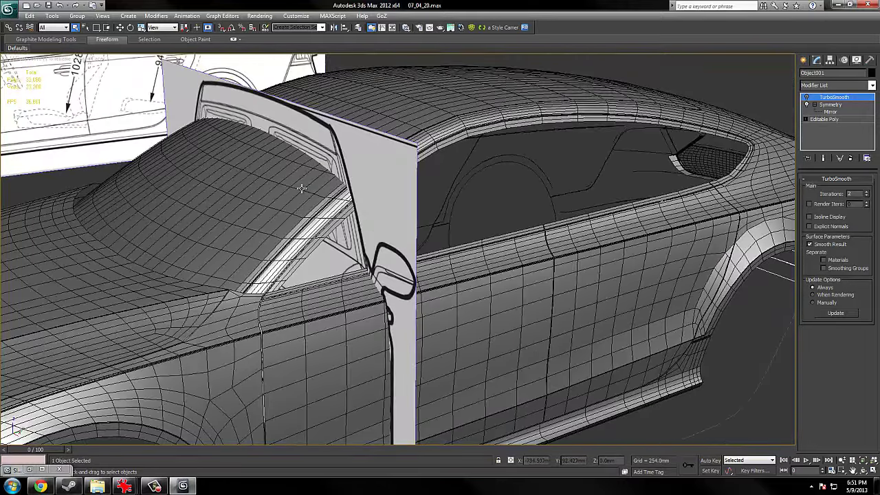
{"action": "left_click", "coordinate": [339, 196]}
{"action": "middle_click_drag", "start_coordinate": [340, 195], "coordinate": [338, 194]}
{"action": "scroll", "coordinate": [338, 195], "scroll_direction": "up", "scroll_amount": 4}
{"action": "key", "text": "F3"}
{"action": "key", "text": "F3"}
{"action": "key", "text": "F4"}
{"action": "right_click", "coordinate": [354, 202]}
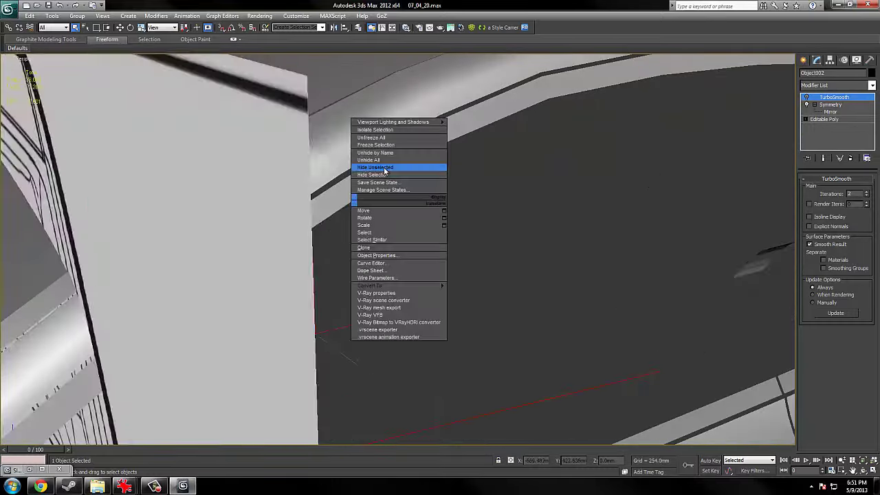
{"action": "left_click", "coordinate": [382, 170]}
Show edged faces on the roof and windshield corner and activate the body's Editable Poly level.
{"action": "scroll", "coordinate": [381, 173], "scroll_direction": "down", "scroll_amount": 4}
{"action": "middle_click_drag", "start_coordinate": [381, 173], "coordinate": [489, 260], "text": "alt"}
{"action": "key", "text": "F3"}
{"action": "key", "text": "F4"}
{"action": "key", "text": "F3"}
{"action": "scroll", "coordinate": [532, 196], "scroll_direction": "up", "scroll_amount": 5}
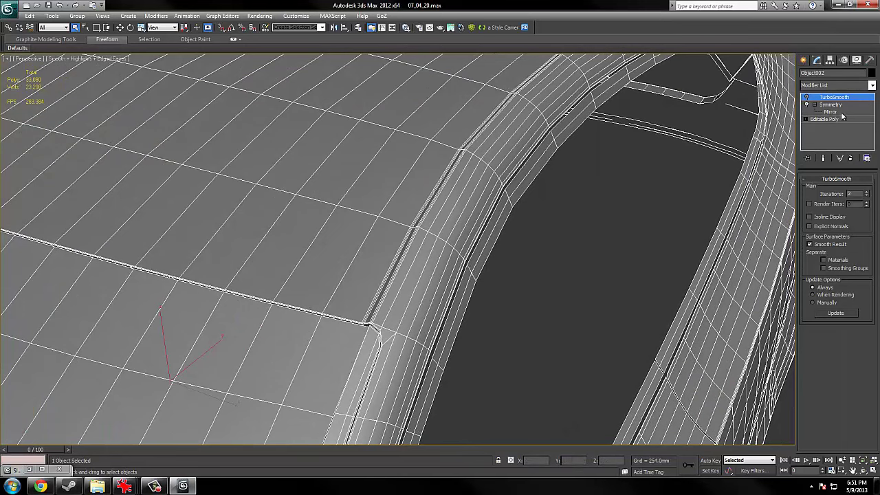
{"action": "left_click", "coordinate": [843, 118]}
{"action": "left_click", "coordinate": [834, 119]}
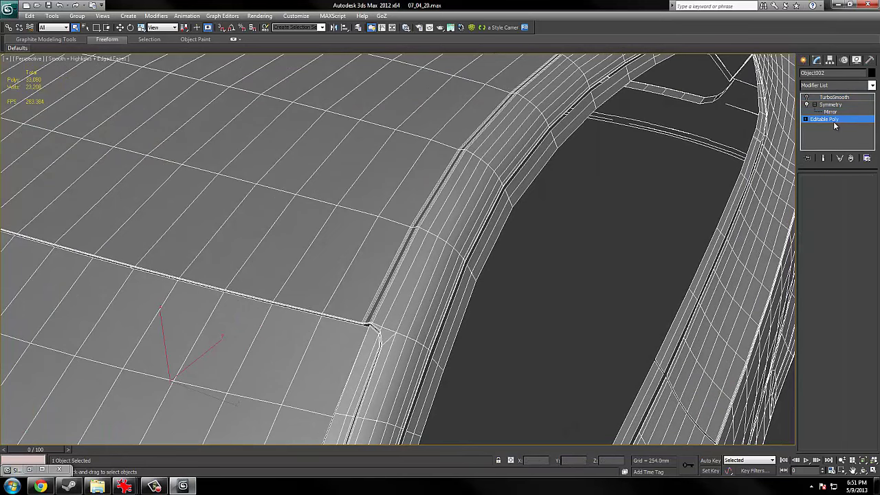
Examine the base mesh around the windshield's upper corner, the roof seam and the A-pillar gap from several angles.
{"action": "middle_click_drag", "start_coordinate": [359, 379], "coordinate": [467, 289]}
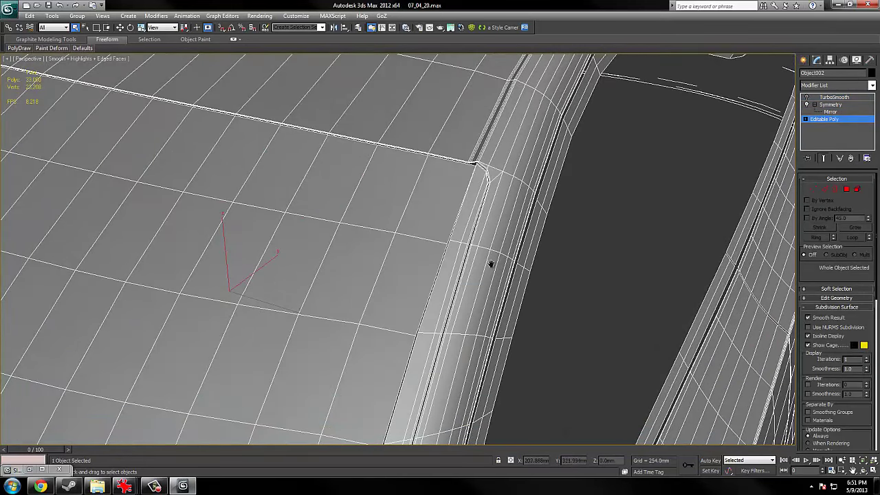
{"action": "middle_click_drag", "start_coordinate": [491, 261], "coordinate": [488, 264], "text": "alt"}
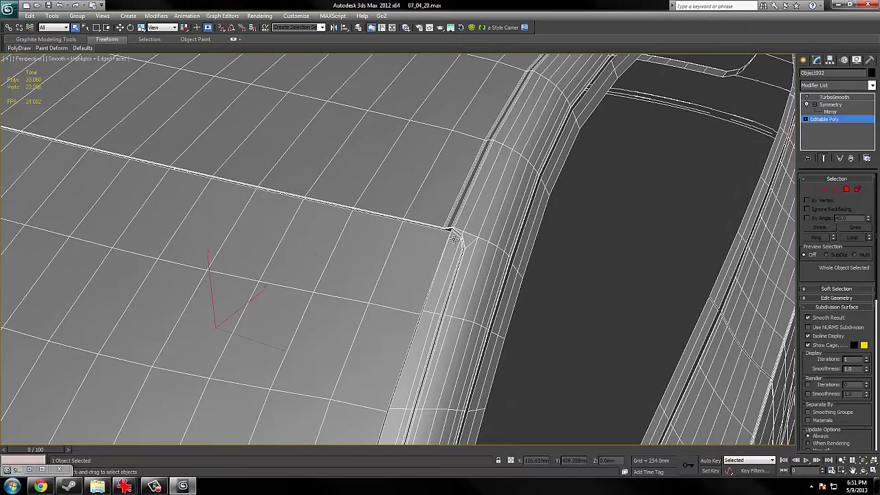
{"action": "scroll", "coordinate": [452, 251], "scroll_direction": "down", "scroll_amount": 5}
{"action": "scroll", "coordinate": [467, 255], "scroll_direction": "up", "scroll_amount": 2}
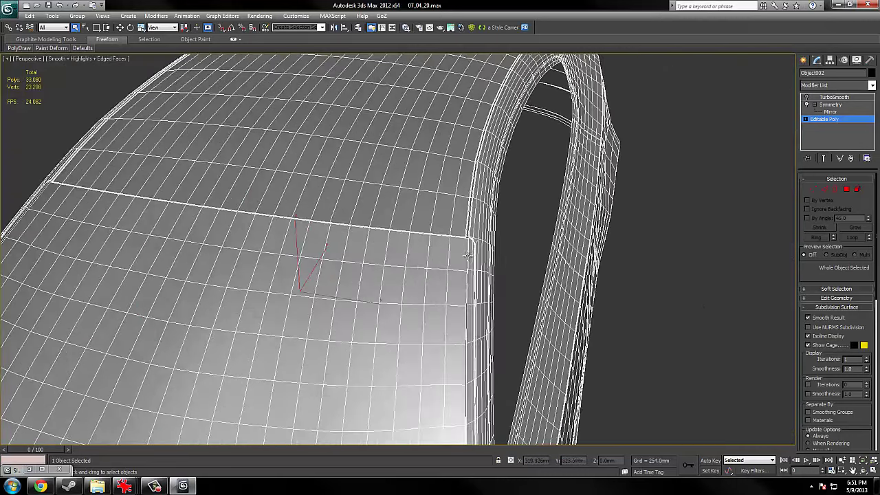
{"action": "scroll", "coordinate": [376, 256], "scroll_direction": "up", "scroll_amount": 5}
{"action": "scroll", "coordinate": [376, 256], "scroll_direction": "down", "scroll_amount": 4}
{"action": "middle_click_drag", "start_coordinate": [402, 270], "coordinate": [425, 275], "text": "alt"}
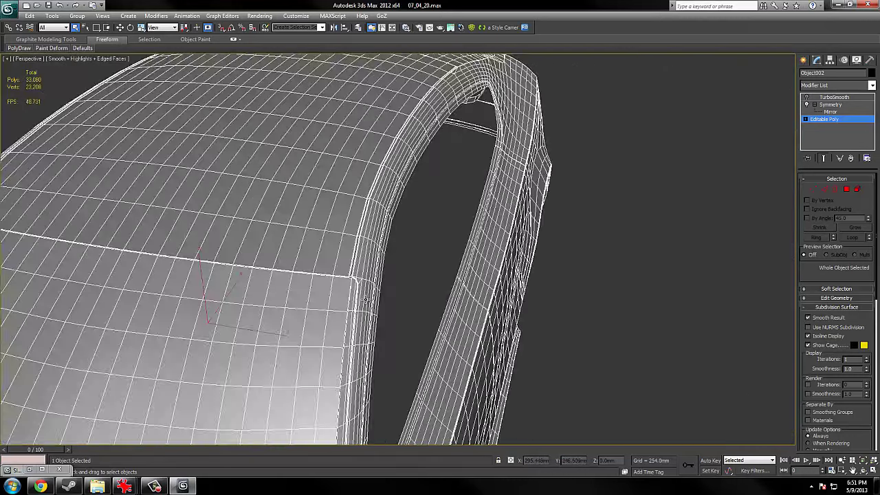
{"action": "scroll", "coordinate": [363, 297], "scroll_direction": "up", "scroll_amount": 4}
{"action": "middle_click_drag", "start_coordinate": [134, 416], "coordinate": [217, 314]}
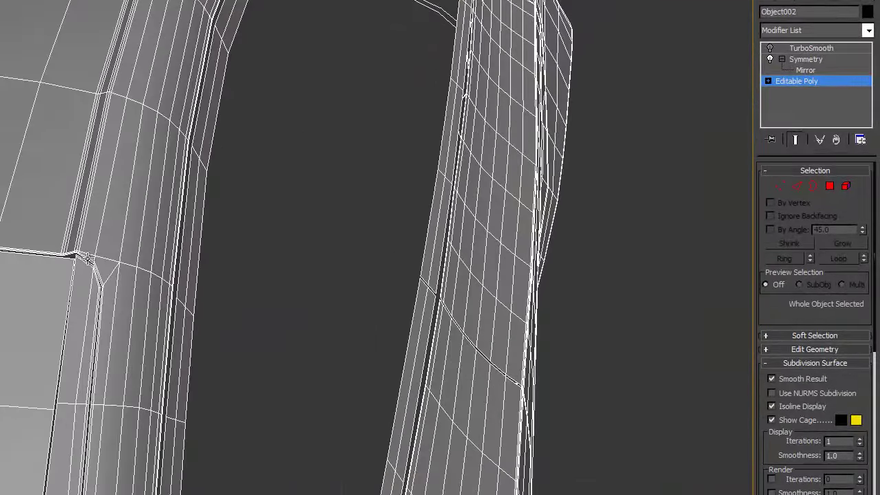
{"action": "middle_click_drag", "start_coordinate": [100, 318], "coordinate": [102, 269], "text": "alt"}
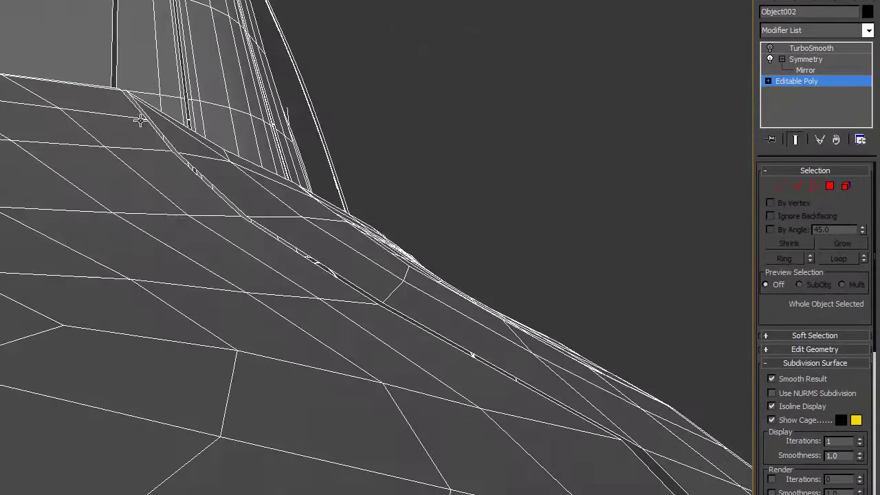
{"action": "middle_click_drag", "start_coordinate": [141, 121], "coordinate": [117, 224], "text": "alt"}
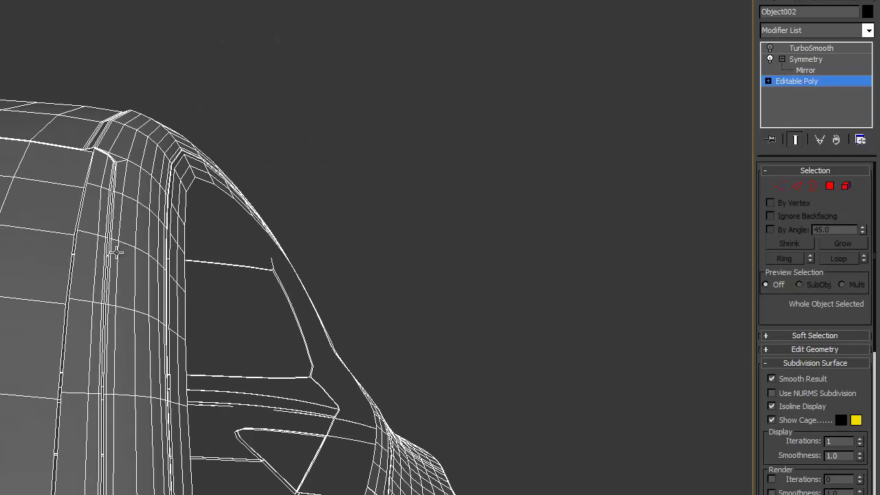
{"action": "middle_click_drag", "start_coordinate": [122, 166], "coordinate": [65, 156], "text": "alt"}
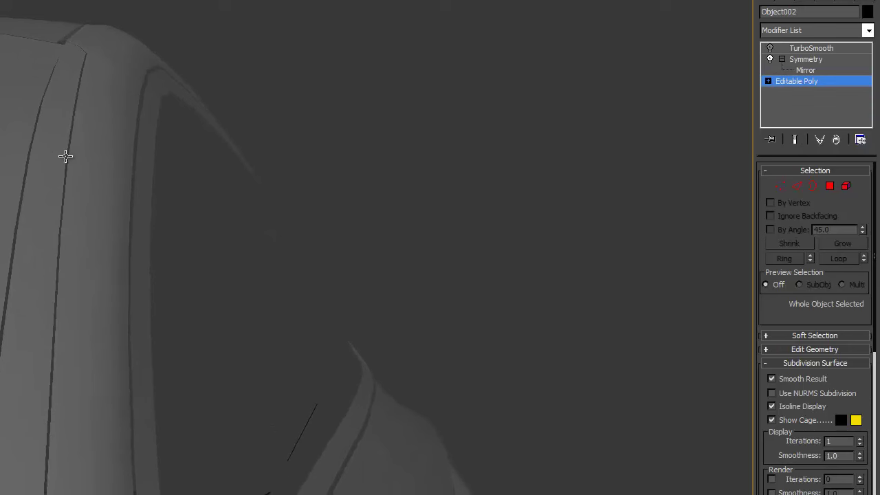
Return the body to its TurboSmooth level with smoothing turned on and view the A-pillar and windshield gaps.
{"action": "left_click", "coordinate": [789, 49]}
{"action": "middle_click_drag", "start_coordinate": [255, 133], "coordinate": [134, 92], "text": "alt"}
{"action": "scroll", "coordinate": [155, 289], "scroll_direction": "down", "scroll_amount": 3}
{"action": "middle_click_drag", "start_coordinate": [166, 354], "coordinate": [164, 285]}
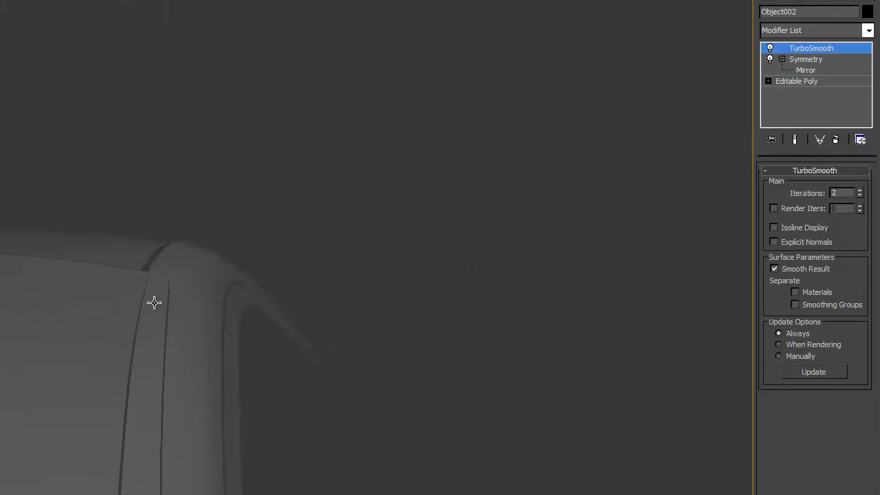
{"action": "middle_click_drag", "start_coordinate": [152, 427], "coordinate": [188, 334]}
{"action": "scroll", "coordinate": [134, 339], "scroll_direction": "down", "scroll_amount": 5}
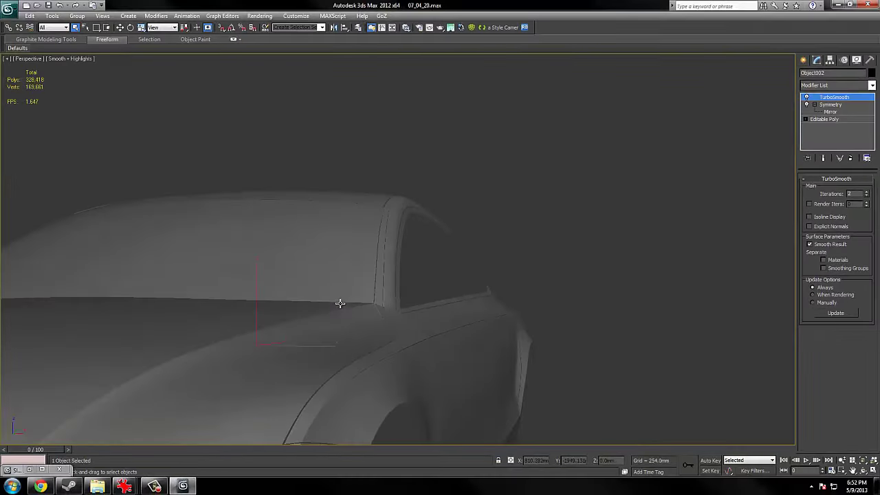
Compare the smoothed A-pillar and windshield corner in wireframe and shaded display.
{"action": "scroll", "coordinate": [358, 302], "scroll_direction": "up", "scroll_amount": 4}
{"action": "key", "text": "F3"}
{"action": "key", "text": "F4"}
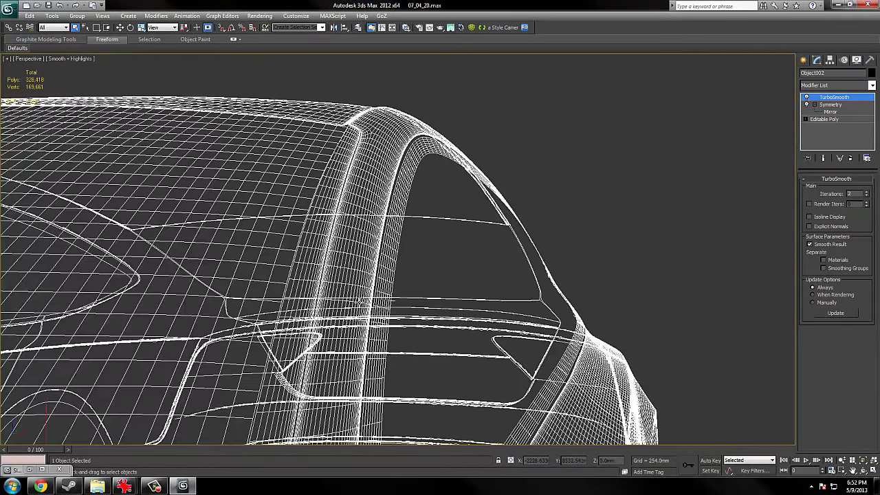
{"action": "key", "text": "F3"}
{"action": "key", "text": "F3"}
{"action": "key", "text": "F4"}
{"action": "key", "text": "F3"}
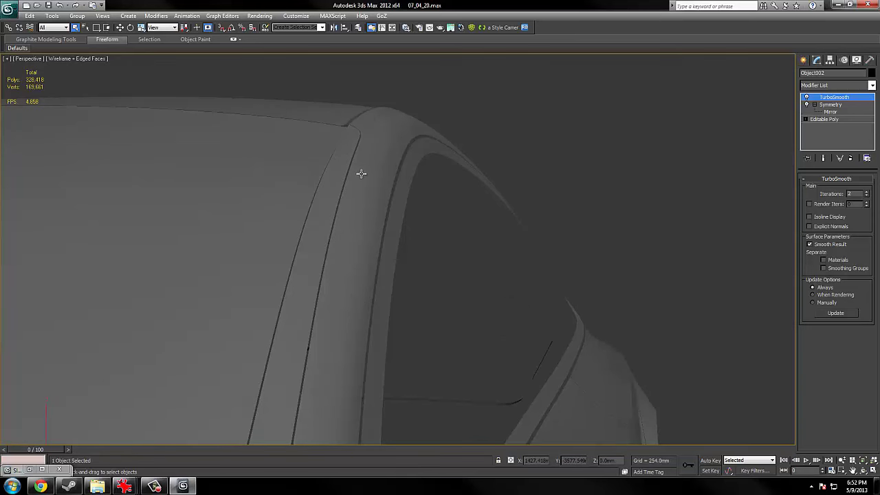
Inspect the smoothed roof from the top view, and the side window and rear quarter from an orthographic angle.
{"action": "scroll", "coordinate": [362, 174], "scroll_direction": "down", "scroll_amount": 3}
{"action": "key", "text": "t"}
{"action": "scroll", "coordinate": [464, 259], "scroll_direction": "up", "scroll_amount": 4}
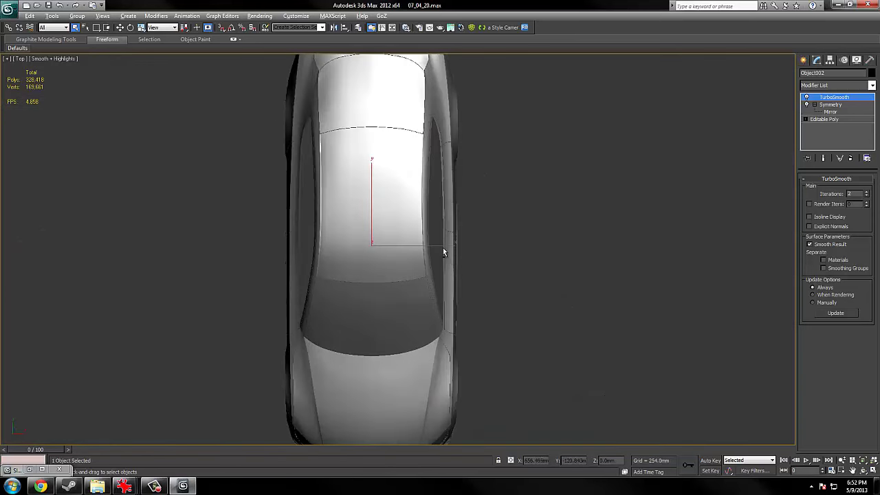
{"action": "middle_click_drag", "start_coordinate": [443, 253], "coordinate": [394, 199], "text": "alt"}
{"action": "scroll", "coordinate": [480, 234], "scroll_direction": "up", "scroll_amount": 2}
{"action": "scroll", "coordinate": [375, 212], "scroll_direction": "up", "scroll_amount": 2}
{"action": "scroll", "coordinate": [429, 257], "scroll_direction": "up", "scroll_amount": 3}
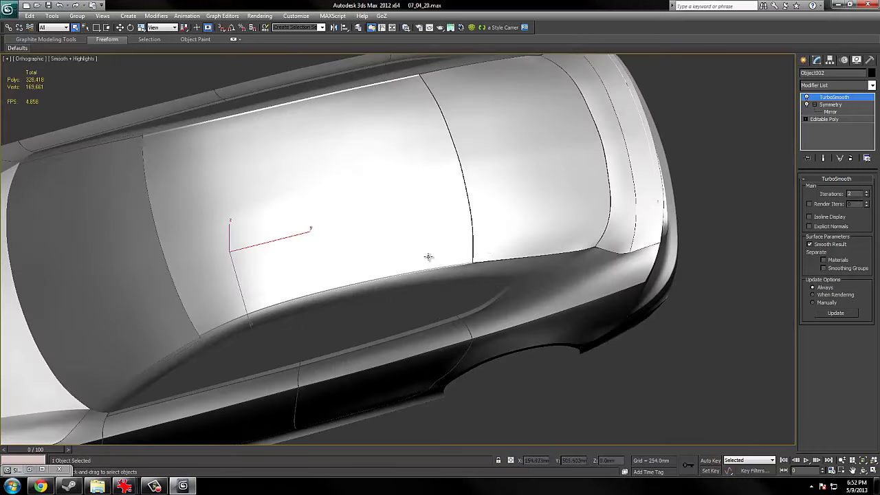
{"action": "scroll", "coordinate": [429, 257], "scroll_direction": "down", "scroll_amount": 2}
{"action": "middle_click_drag", "start_coordinate": [402, 241], "coordinate": [517, 147], "text": "alt"}
{"action": "scroll", "coordinate": [431, 250], "scroll_direction": "up", "scroll_amount": 4}
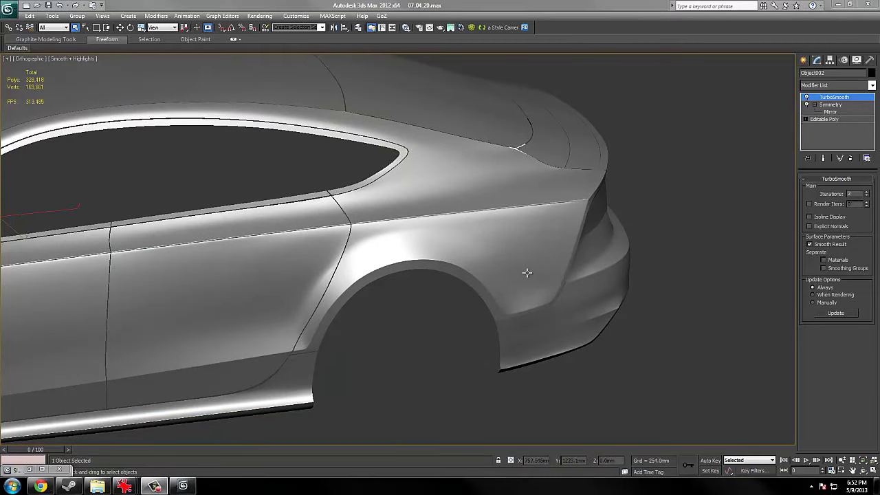
Show edged faces around the rear wheel arch and activate the body's Editable Poly level.
{"action": "middle_click_drag", "start_coordinate": [526, 273], "coordinate": [570, 238], "text": "alt"}
{"action": "key", "text": "F3"}
{"action": "key", "text": "F3"}
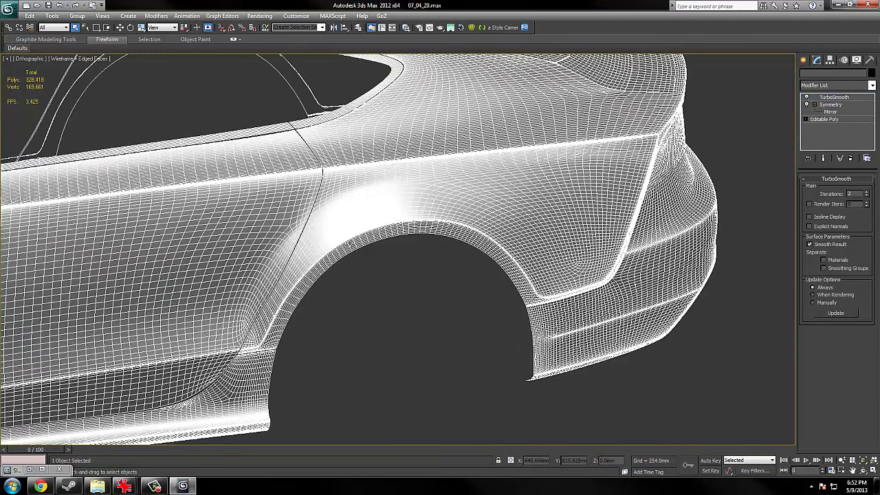
{"action": "left_click", "coordinate": [828, 119]}
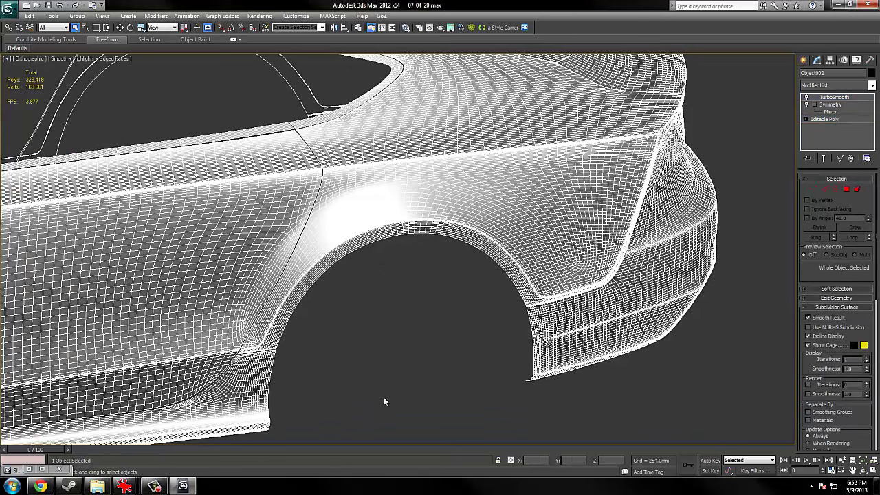
{"action": "key", "text": "F4"}
{"action": "middle_click_drag", "start_coordinate": [378, 368], "coordinate": [432, 377]}
{"action": "key", "text": "F4"}
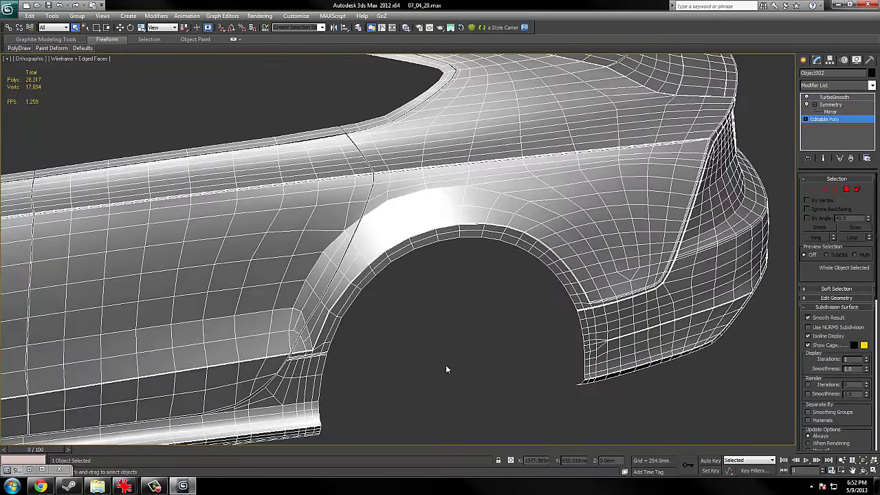
Examine the base mesh where the rear door gap crosses the flared wheel arch.
{"action": "scroll", "coordinate": [416, 337], "scroll_direction": "up", "scroll_amount": 5}
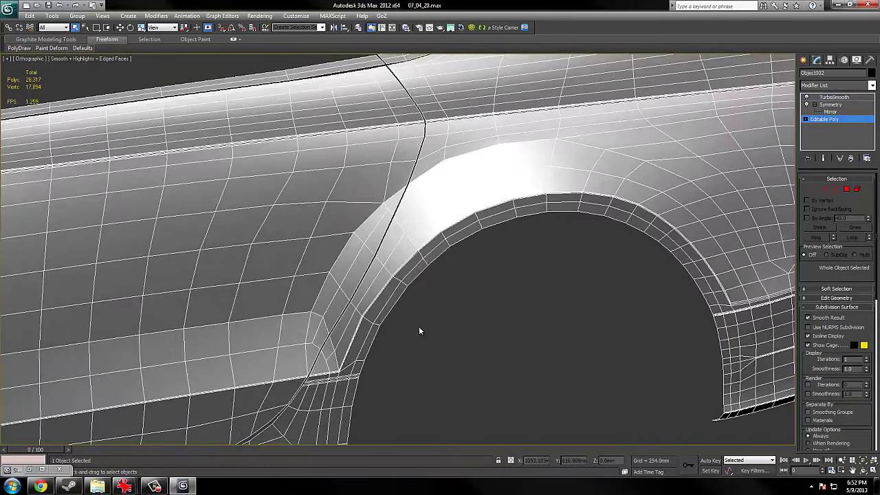
{"action": "scroll", "coordinate": [368, 339], "scroll_direction": "up", "scroll_amount": 2}
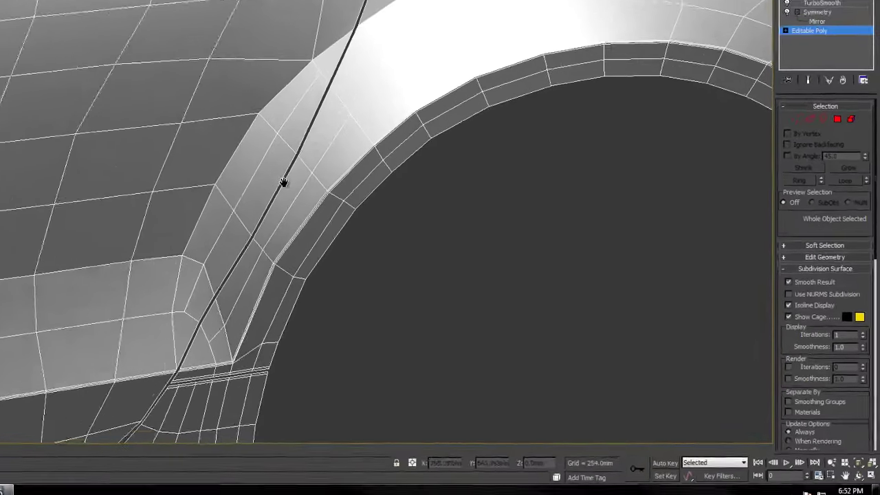
{"action": "middle_click_drag", "start_coordinate": [415, 193], "coordinate": [424, 228]}
{"action": "middle_click_drag", "start_coordinate": [459, 161], "coordinate": [453, 186]}
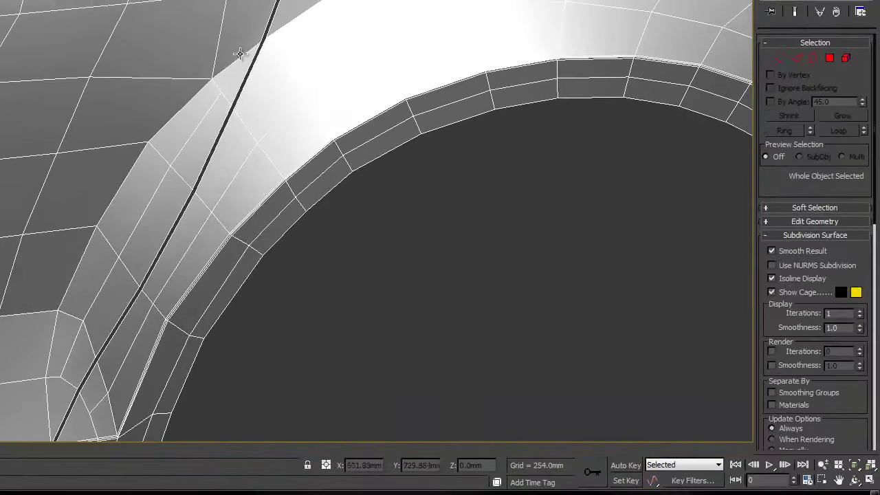
{"action": "middle_click_drag", "start_coordinate": [275, 14], "coordinate": [269, 169]}
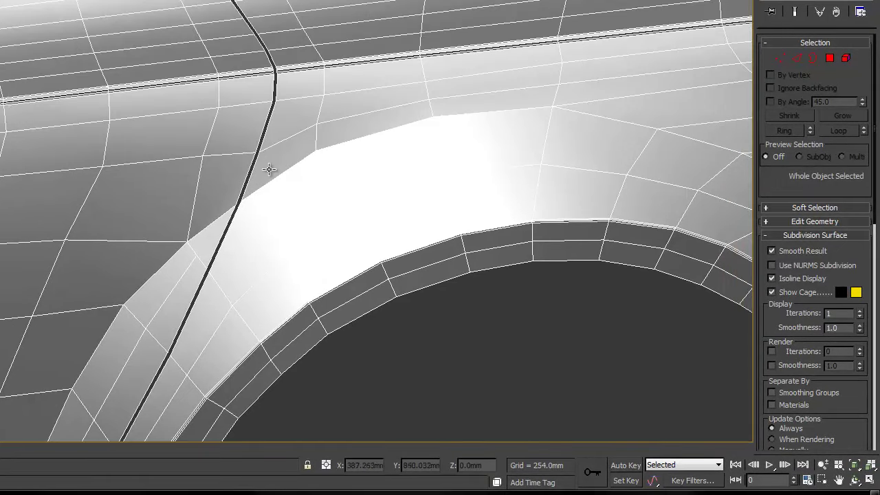
{"action": "middle_click_drag", "start_coordinate": [147, 293], "coordinate": [194, 140]}
{"action": "scroll", "coordinate": [202, 158], "scroll_direction": "down", "scroll_amount": 2}
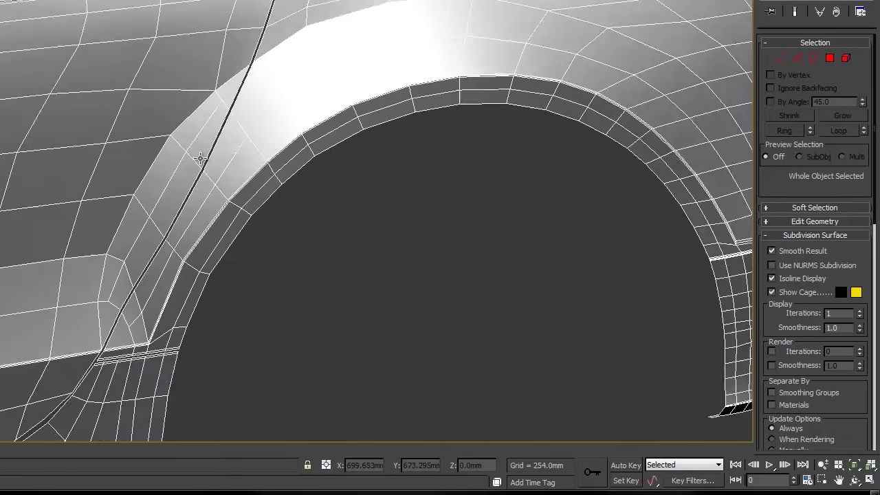
{"action": "scroll", "coordinate": [202, 159], "scroll_direction": "up", "scroll_amount": 2}
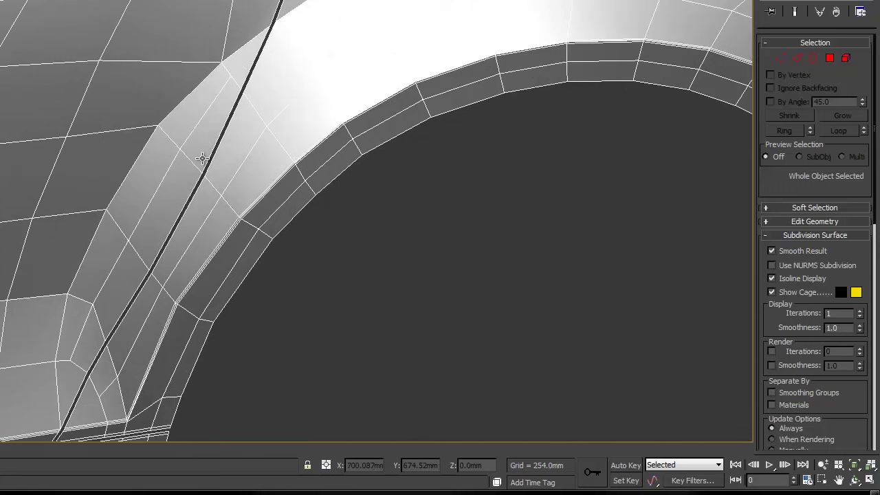
Switch the viewport to the Right view of the car and clear the body selection.
{"action": "middle_click_drag", "start_coordinate": [204, 125], "coordinate": [197, 225]}
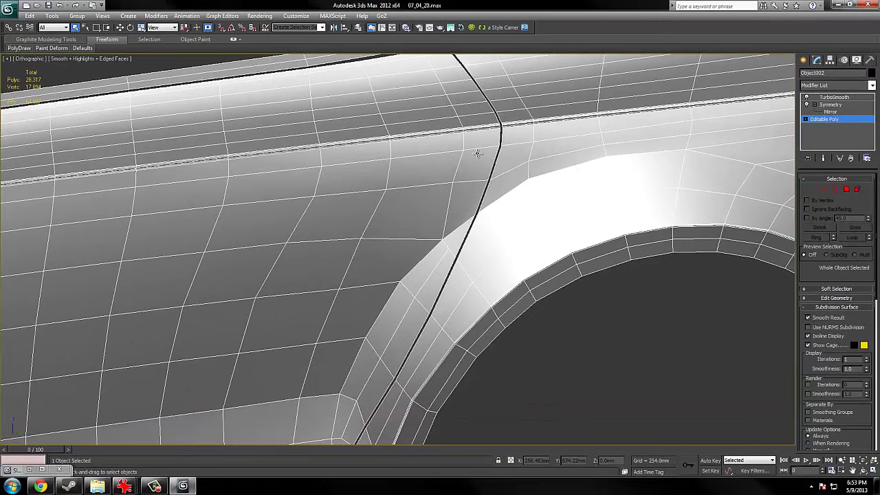
{"action": "scroll", "coordinate": [478, 152], "scroll_direction": "down", "scroll_amount": 2}
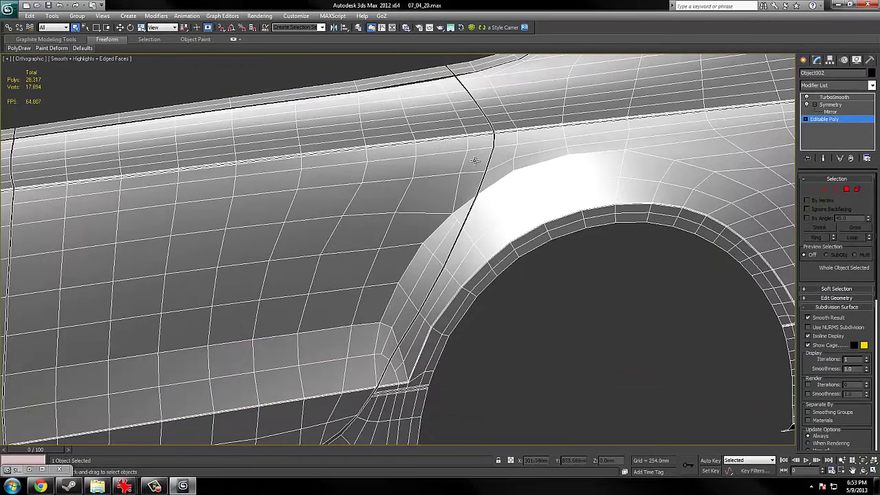
{"action": "key", "text": "v"}
{"action": "left_click", "coordinate": [375, 305]}
{"action": "key", "text": "v"}
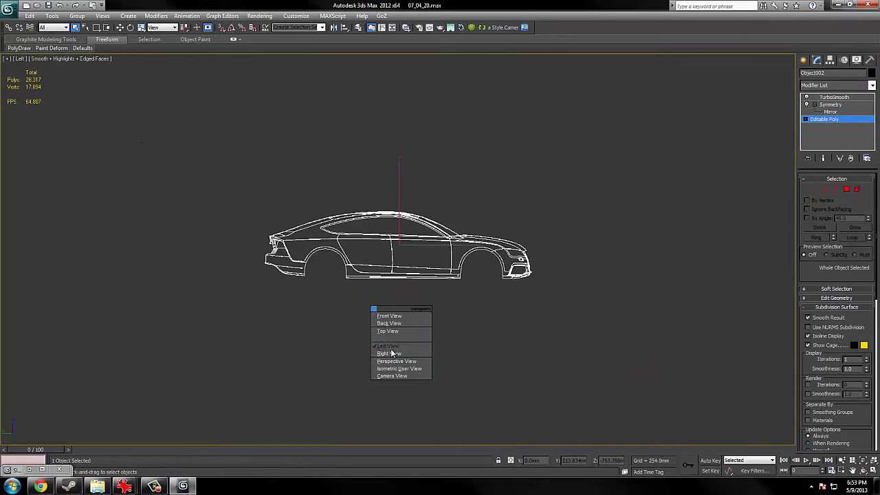
{"action": "left_click", "coordinate": [391, 355]}
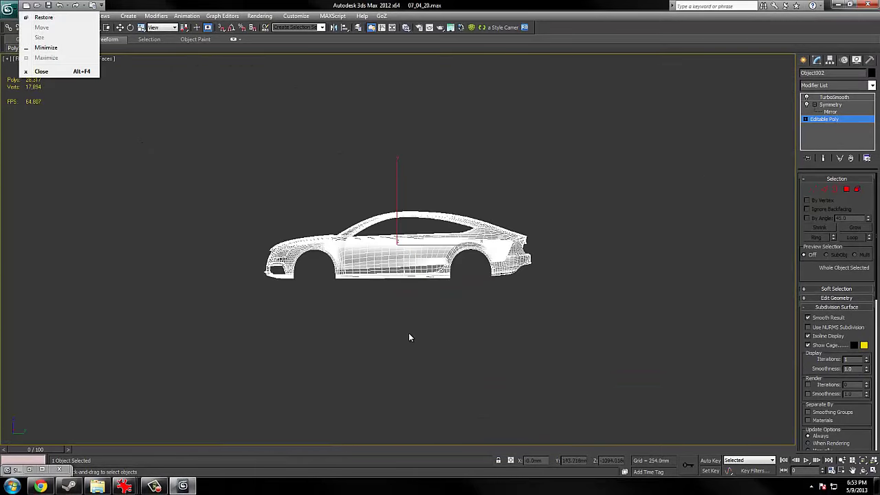
{"action": "left_click", "coordinate": [444, 297]}
{"action": "scroll", "coordinate": [443, 294], "scroll_direction": "up", "scroll_amount": 6}
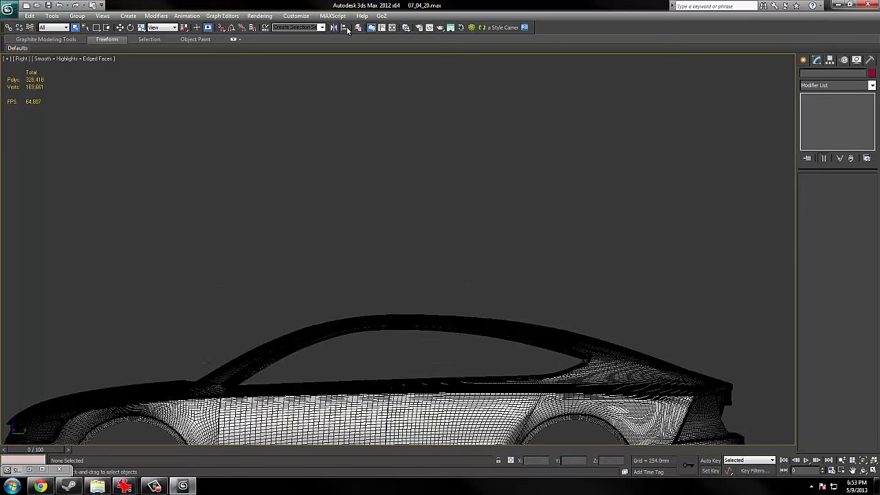
Unhide the R side blueprint inside the VP layer and close the layer manager.
{"action": "left_click", "coordinate": [359, 29]}
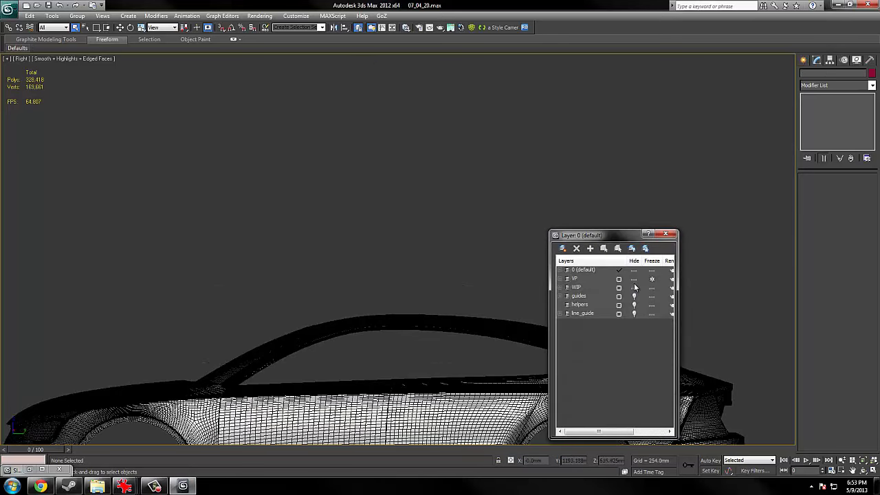
{"action": "left_click", "coordinate": [563, 280]}
{"action": "left_click", "coordinate": [631, 310]}
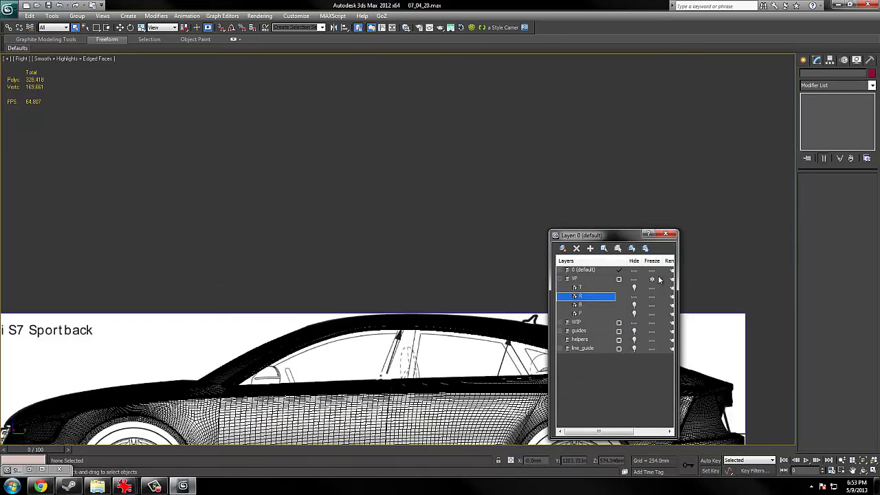
{"action": "left_click", "coordinate": [666, 234]}
Select the car body and make it see-through over the side blueprint.
{"action": "scroll", "coordinate": [545, 329], "scroll_direction": "up", "scroll_amount": 5}
{"action": "scroll", "coordinate": [545, 326], "scroll_direction": "up", "scroll_amount": 2}
{"action": "left_click", "coordinate": [544, 327]}
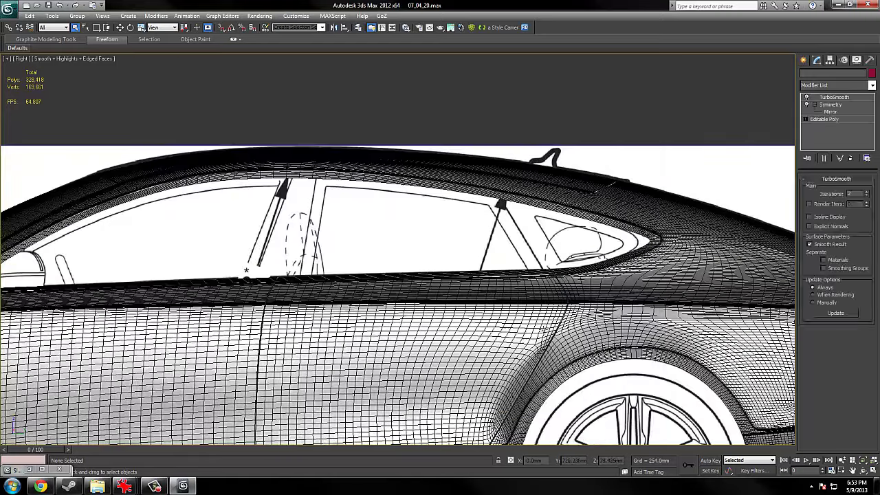
{"action": "key", "text": "alt+x"}
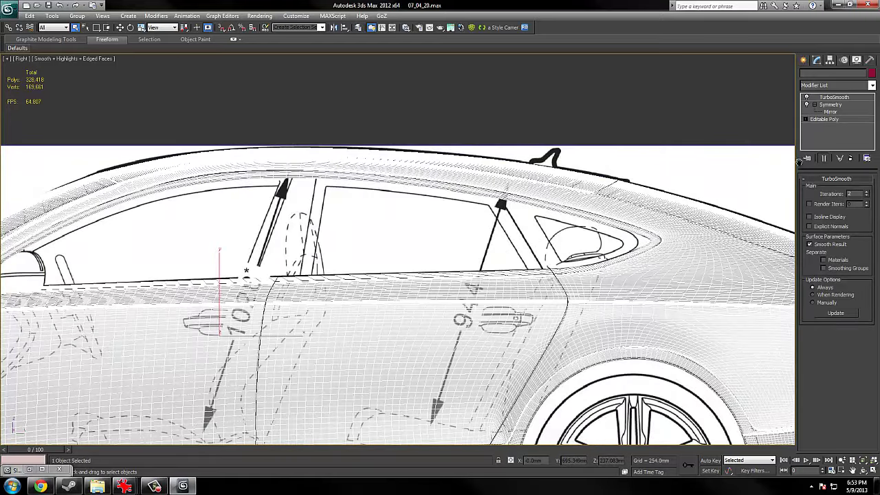
{"action": "scroll", "coordinate": [552, 245], "scroll_direction": "up", "scroll_amount": 6}
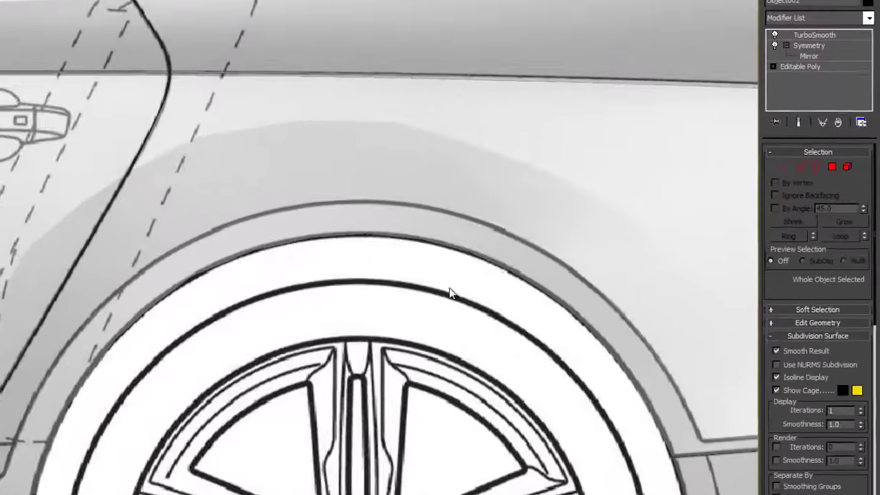
Compare the smoothed rear wheel arch and door gap with the blueprint in wireframe and shaded display.
{"action": "scroll", "coordinate": [452, 291], "scroll_direction": "up", "scroll_amount": 3}
{"action": "key", "text": "F3"}
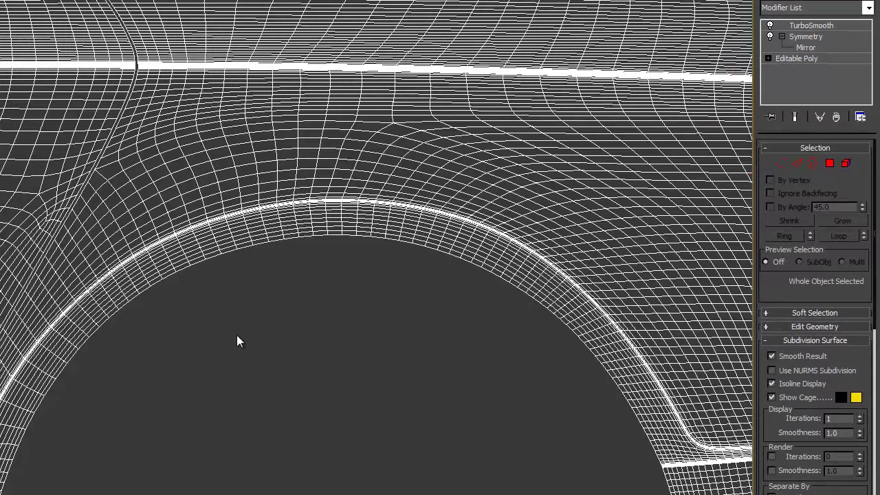
{"action": "key", "text": "F3"}
{"action": "middle_click_drag", "start_coordinate": [238, 337], "coordinate": [235, 335]}
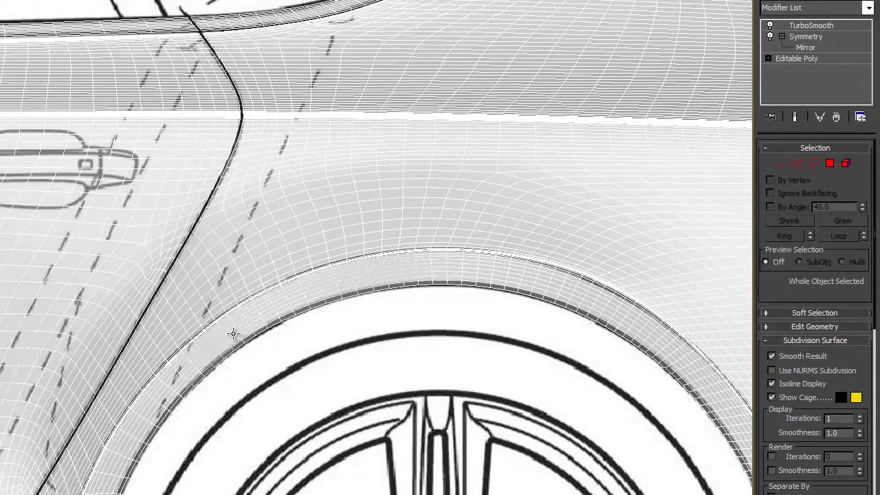
{"action": "key", "text": "F3"}
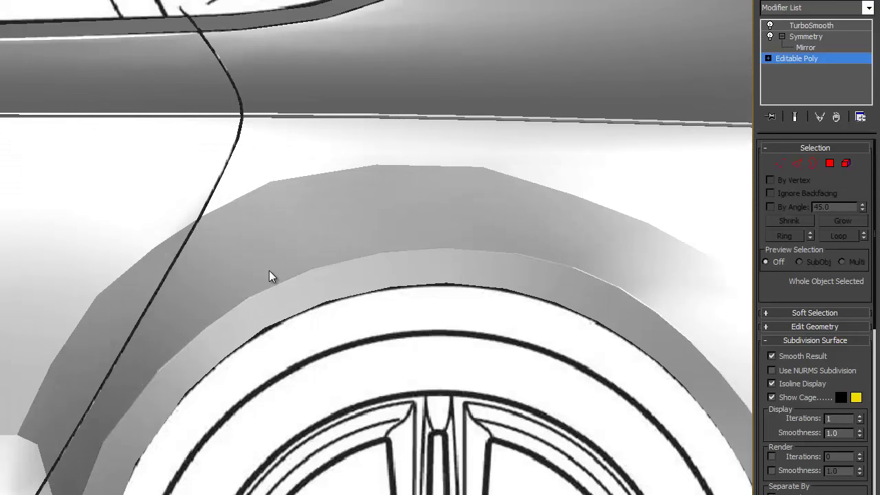
{"action": "left_click", "coordinate": [362, 444]}
{"action": "left_click", "coordinate": [300, 157]}
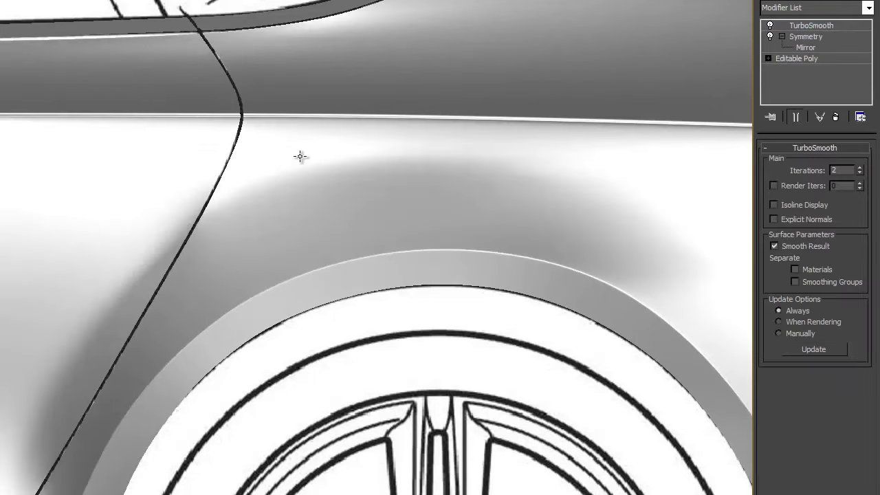
Activate the Editable Poly level with edged faces and examine the door gap across the arch flare against the blueprint.
{"action": "left_click", "coordinate": [812, 59]}
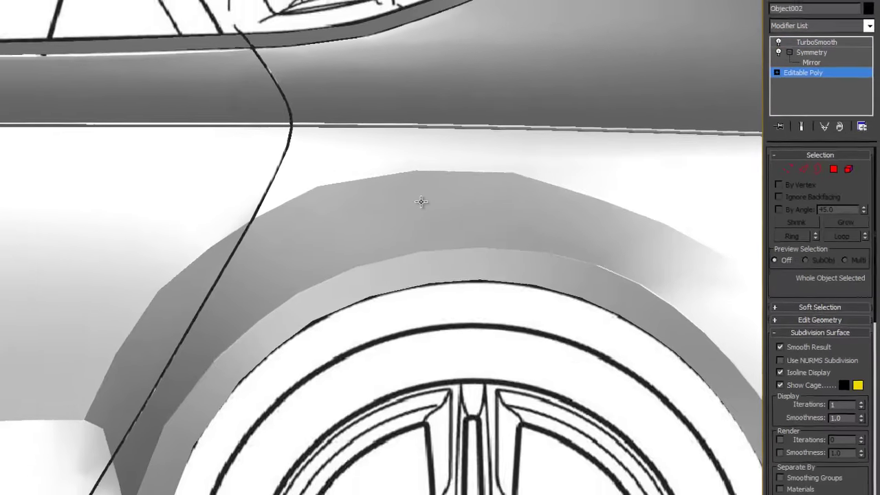
{"action": "key", "text": "F4"}
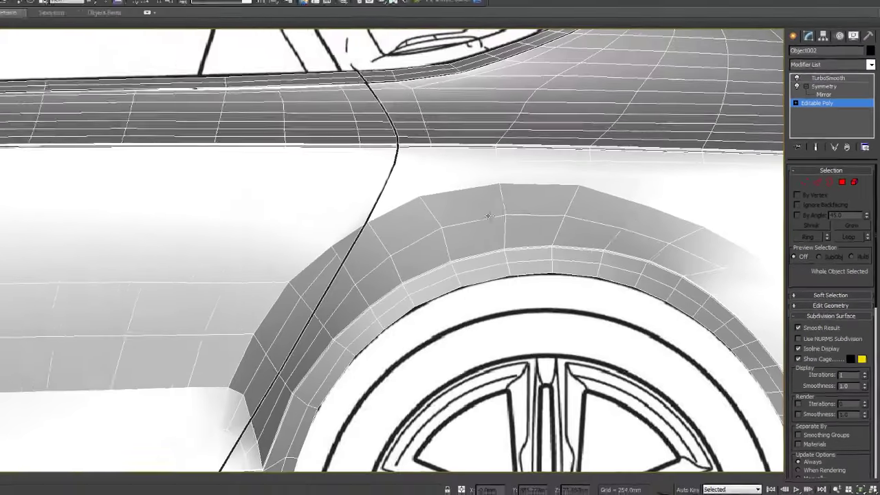
{"action": "middle_click_drag", "start_coordinate": [376, 231], "coordinate": [415, 258]}
{"action": "scroll", "coordinate": [415, 258], "scroll_direction": "up", "scroll_amount": 2}
{"action": "middle_click_drag", "start_coordinate": [278, 282], "coordinate": [294, 283]}
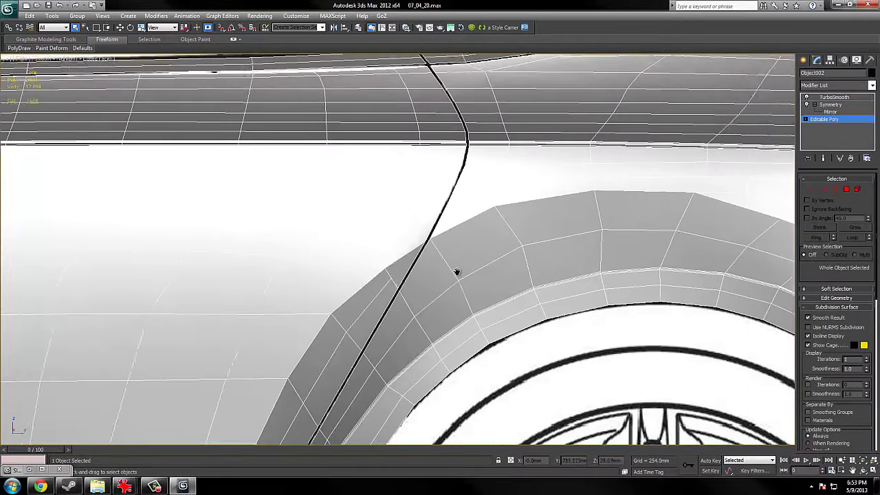
{"action": "middle_click_drag", "start_coordinate": [456, 272], "coordinate": [464, 237]}
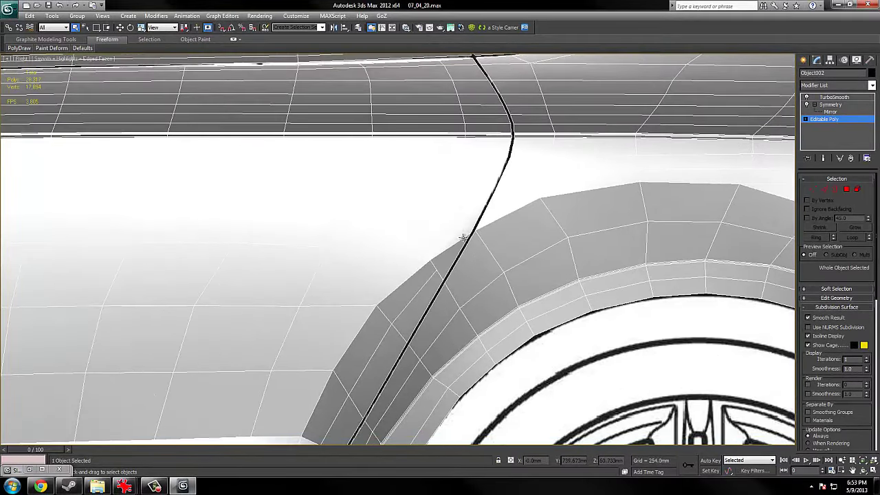
{"action": "middle_click_drag", "start_coordinate": [444, 289], "coordinate": [452, 249]}
{"action": "middle_click_drag", "start_coordinate": [390, 358], "coordinate": [429, 334]}
{"action": "middle_click_drag", "start_coordinate": [448, 278], "coordinate": [483, 274], "text": "alt"}
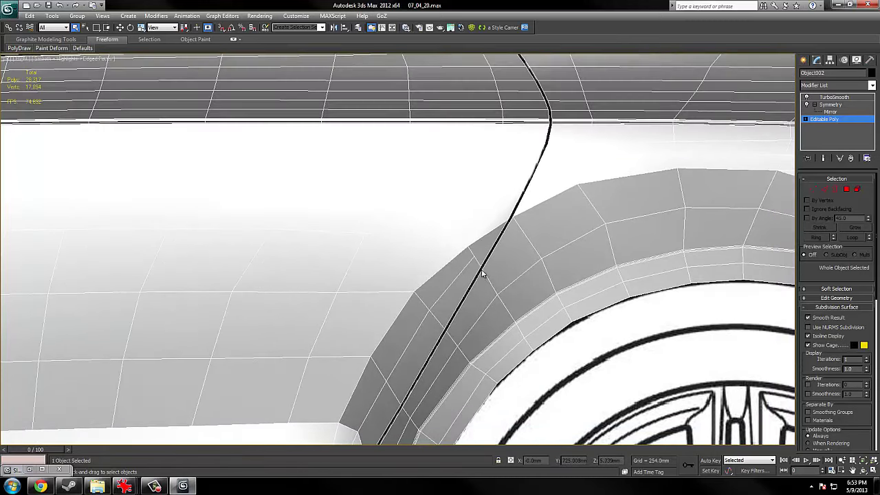
{"action": "middle_click_drag", "start_coordinate": [493, 220], "coordinate": [509, 259]}
Enter vertex level to examine the points along the rear door gap and wheel arch, and return to object level.
{"action": "right_click", "coordinate": [528, 287]}
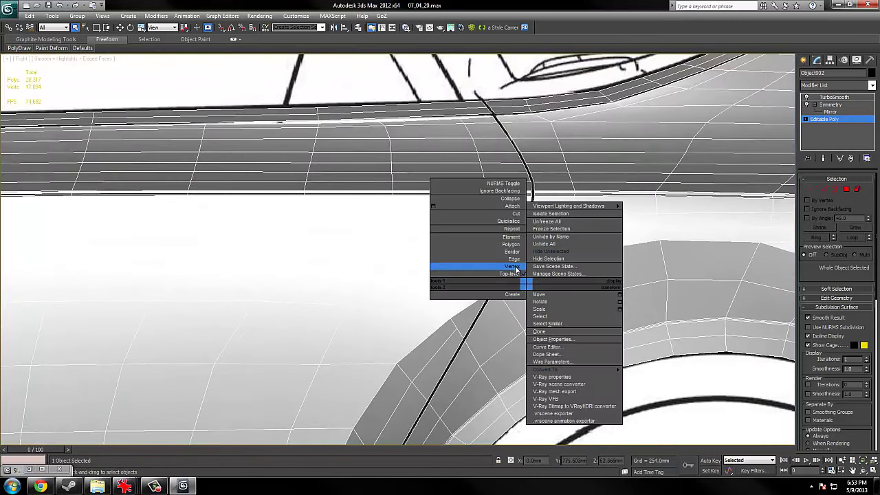
{"action": "left_click", "coordinate": [515, 268]}
{"action": "key", "text": "F3"}
{"action": "key", "text": "F3"}
{"action": "key", "text": "F4"}
{"action": "scroll", "coordinate": [523, 299], "scroll_direction": "down", "scroll_amount": 2}
{"action": "middle_click_drag", "start_coordinate": [507, 316], "coordinate": [551, 227]}
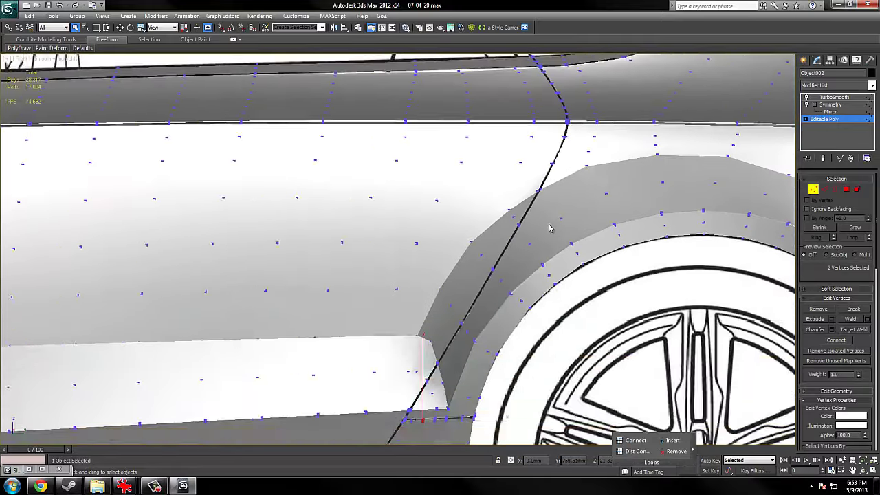
{"action": "key", "text": "F3"}
{"action": "scroll", "coordinate": [548, 233], "scroll_direction": "up", "scroll_amount": 2}
{"action": "key", "text": "F3"}
{"action": "scroll", "coordinate": [570, 248], "scroll_direction": "up", "scroll_amount": 1}
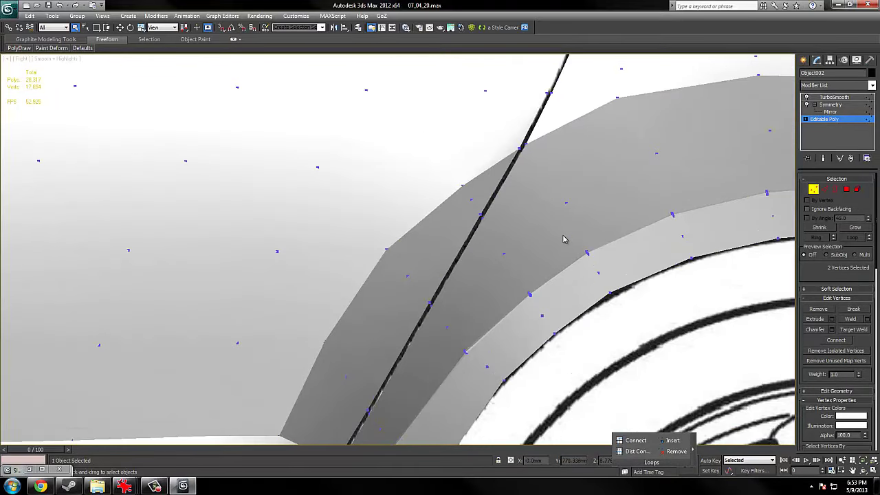
{"action": "right_click", "coordinate": [536, 210]}
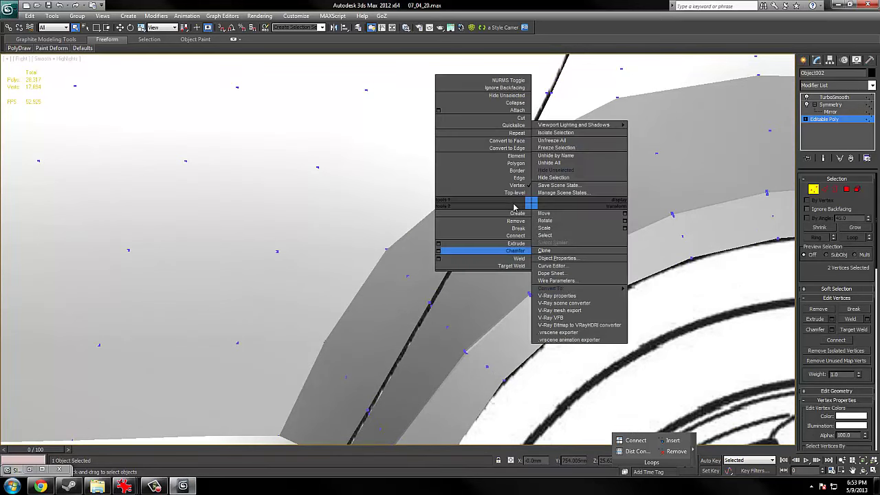
{"action": "left_click", "coordinate": [516, 195]}
Examine the base mesh edges along the lower rear door gap, from the wheel arch to the sill.
{"action": "key", "text": "F3"}
{"action": "key", "text": "F3"}
{"action": "middle_click_drag", "start_coordinate": [447, 323], "coordinate": [517, 235]}
{"action": "key", "text": "F4"}
{"action": "key", "text": "F3"}
{"action": "key", "text": "F3"}
{"action": "scroll", "coordinate": [514, 238], "scroll_direction": "down", "scroll_amount": 2}
{"action": "key", "text": "F3"}
{"action": "key", "text": "F3"}
{"action": "middle_click_drag", "start_coordinate": [524, 315], "coordinate": [597, 263]}
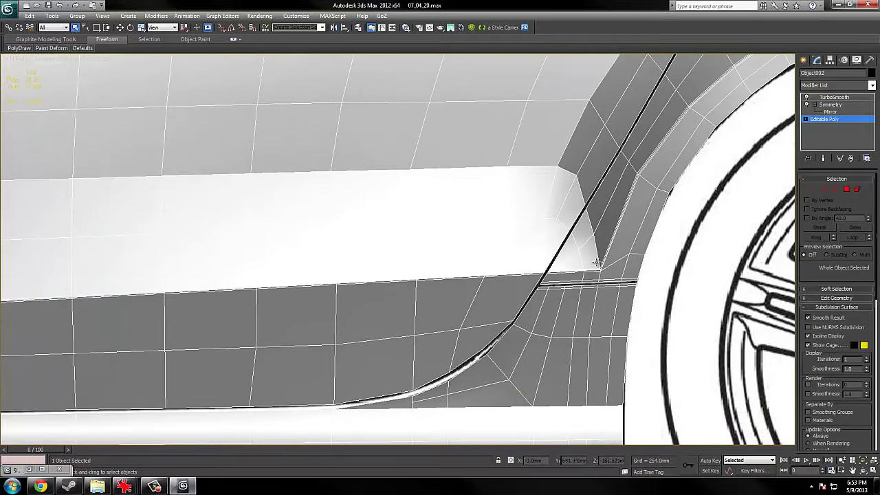
{"action": "middle_click_drag", "start_coordinate": [438, 316], "coordinate": [595, 340]}
{"action": "scroll", "coordinate": [509, 325], "scroll_direction": "down", "scroll_amount": 2}
{"action": "middle_click_drag", "start_coordinate": [509, 326], "coordinate": [584, 333]}
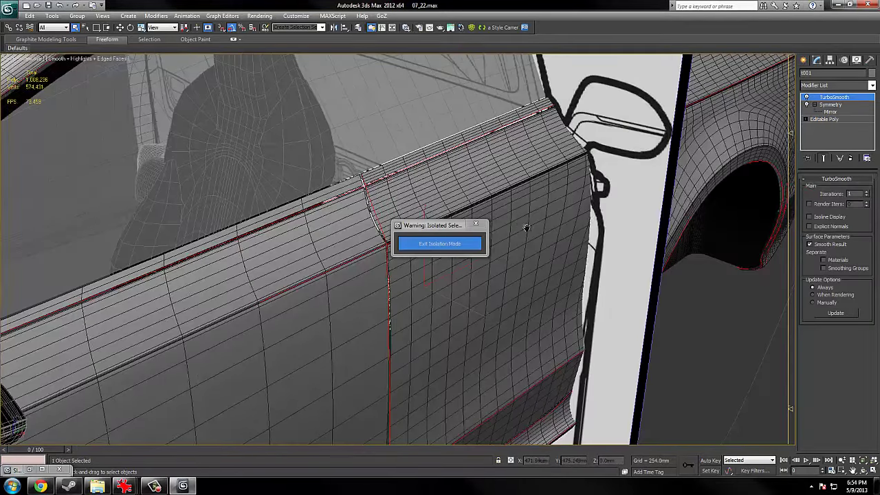
Hide edged faces on the detailed 07_22.max car and move the isolation dialog clear of the door.
{"action": "scroll", "coordinate": [717, 257], "scroll_direction": "down", "scroll_amount": 3}
{"action": "scroll", "coordinate": [559, 257], "scroll_direction": "up", "scroll_amount": 3}
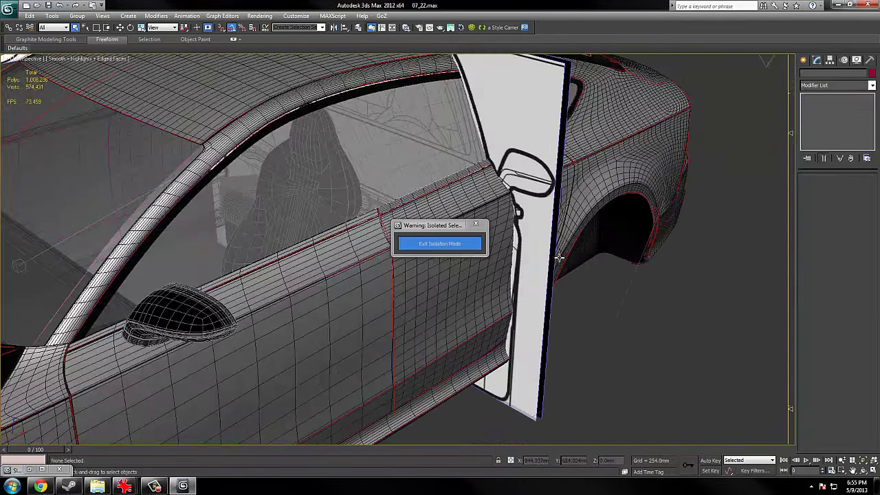
{"action": "key", "text": "F3"}
{"action": "key", "text": "F3"}
{"action": "key", "text": "F4"}
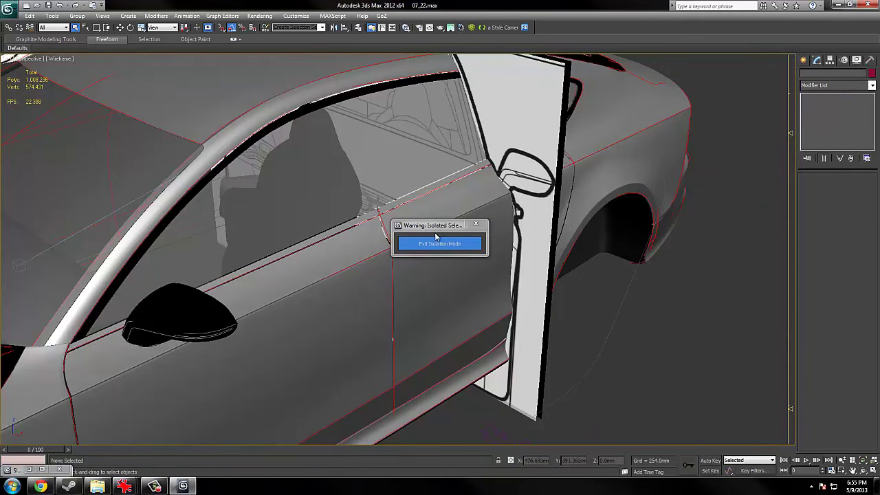
{"action": "left_click_drag", "start_coordinate": [436, 227], "coordinate": [580, 231]}
{"action": "middle_click_drag", "start_coordinate": [220, 338], "coordinate": [321, 291]}
{"action": "scroll", "coordinate": [321, 292], "scroll_direction": "down", "scroll_amount": 3}
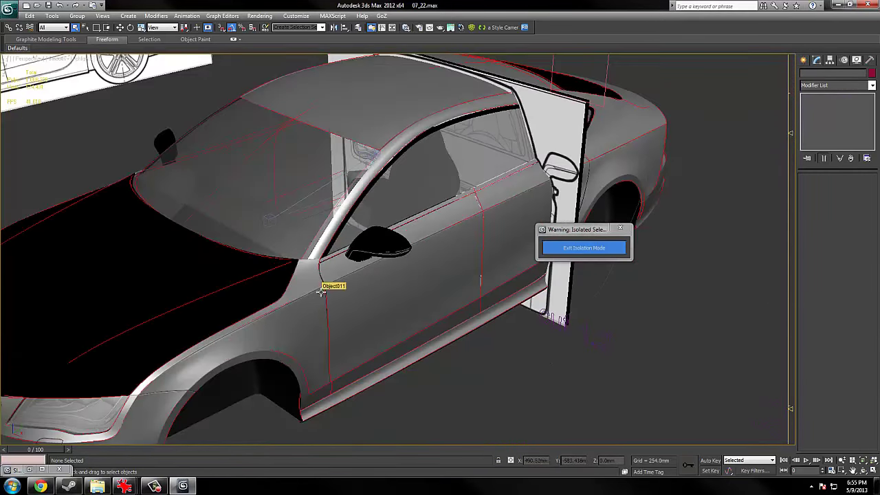
Select the hood and inspect the shaded front end around the grille, headlight and washer cover.
{"action": "left_click", "coordinate": [160, 302]}
{"action": "middle_click_drag", "start_coordinate": [161, 303], "coordinate": [387, 248], "text": "alt"}
{"action": "scroll", "coordinate": [334, 250], "scroll_direction": "up", "scroll_amount": 5}
{"action": "middle_click_drag", "start_coordinate": [334, 250], "coordinate": [451, 219], "text": "alt"}
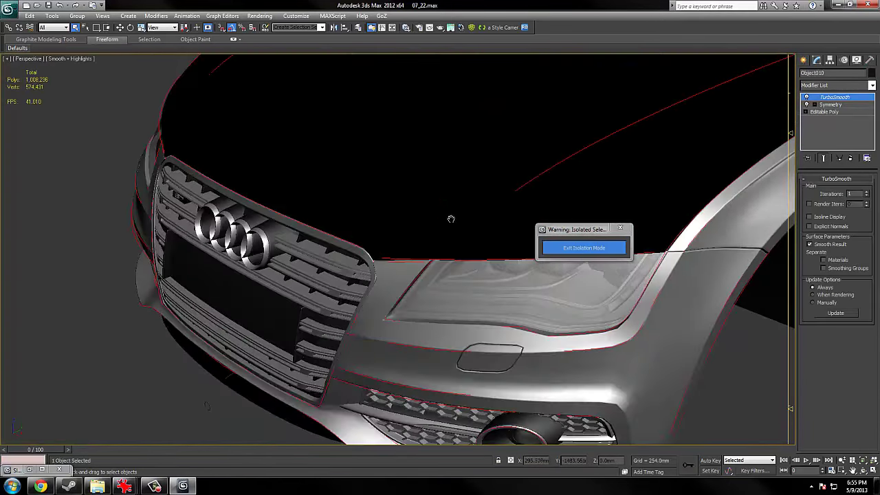
{"action": "middle_click_drag", "start_coordinate": [490, 259], "coordinate": [450, 246], "text": "alt"}
{"action": "scroll", "coordinate": [415, 248], "scroll_direction": "up", "scroll_amount": 5}
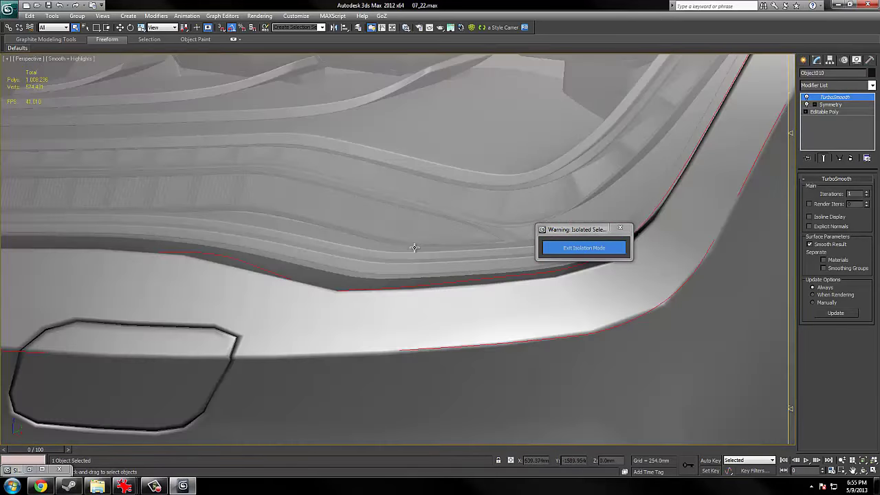
Show edged faces on the headlight area and select the transparent headlight cover to examine its mesh.
{"action": "key", "text": "F3"}
{"action": "key", "text": "F3"}
{"action": "key", "text": "F4"}
{"action": "middle_click_drag", "start_coordinate": [428, 134], "coordinate": [402, 284]}
{"action": "left_click", "coordinate": [391, 290]}
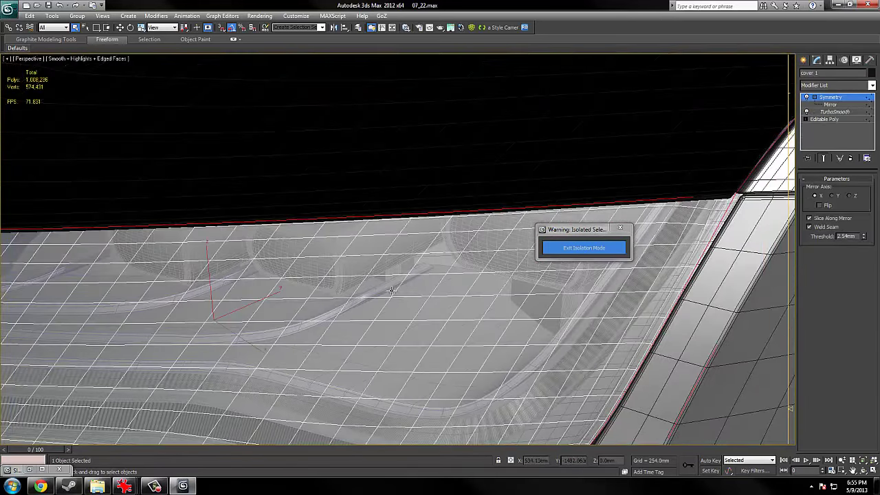
{"action": "middle_click_drag", "start_coordinate": [312, 247], "coordinate": [326, 237]}
Open the 07_04_24.max scene.
{"action": "left_click", "coordinate": [8, 8]}
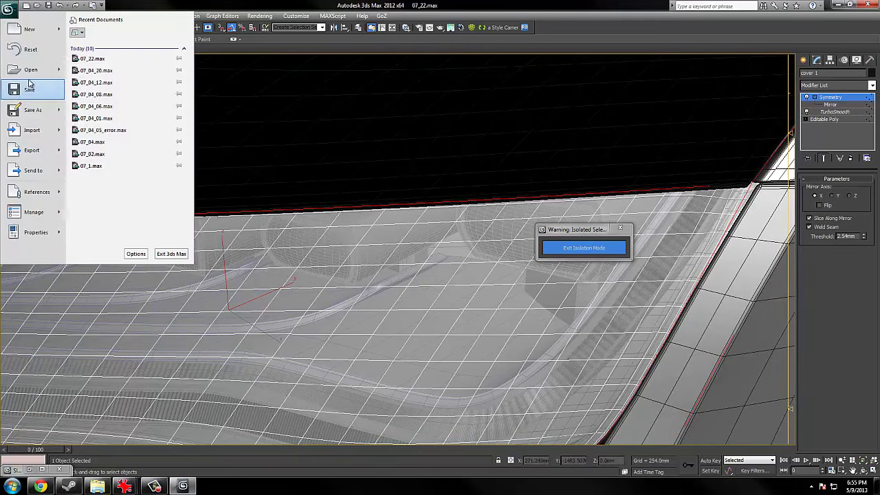
{"action": "left_click", "coordinate": [31, 69]}
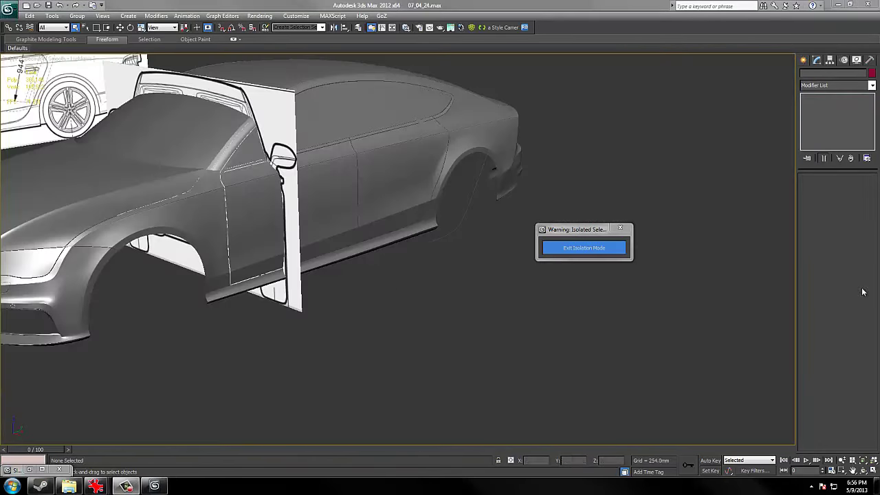
{"action": "scroll", "coordinate": [428, 304], "scroll_direction": "up", "scroll_amount": 5}
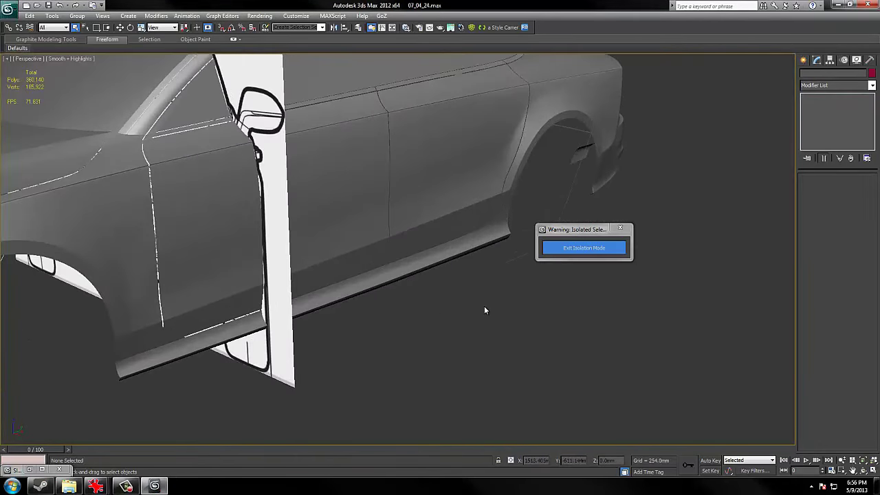
Inspect the car body from the side and front, turning on edged faces to review its mesh.
{"action": "middle_click_drag", "start_coordinate": [447, 306], "coordinate": [343, 208], "text": "alt"}
{"action": "middle_click_drag", "start_coordinate": [181, 317], "coordinate": [287, 311], "text": "alt"}
{"action": "middle_click_drag", "start_coordinate": [351, 264], "coordinate": [295, 225], "text": "alt"}
{"action": "key", "text": "F4"}
{"action": "scroll", "coordinate": [301, 224], "scroll_direction": "down", "scroll_amount": 6}
{"action": "key", "text": "F3"}
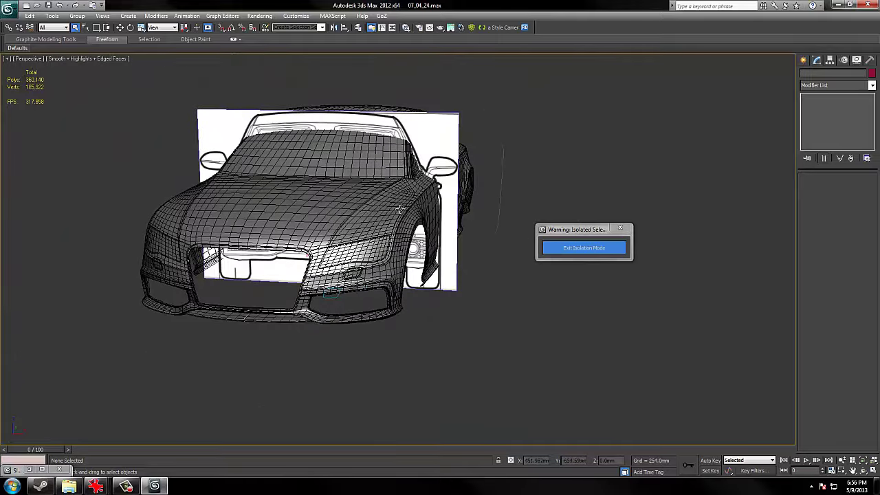
Inspect the body side's mesh, switch off edged faces, and examine the shaded trunk lid and tail-light area.
{"action": "mouse_move", "coordinate": [378, 211]}
{"action": "middle_mouse_down", "text": "alt"}
{"action": "mouse_move", "coordinate": [333, 208]}
{"action": "mouse_move", "coordinate": [369, 220]}
{"action": "mouse_move", "coordinate": [288, 203]}
{"action": "mouse_move", "coordinate": [85, 215]}
{"action": "middle_mouse_up", "text": "alt"}
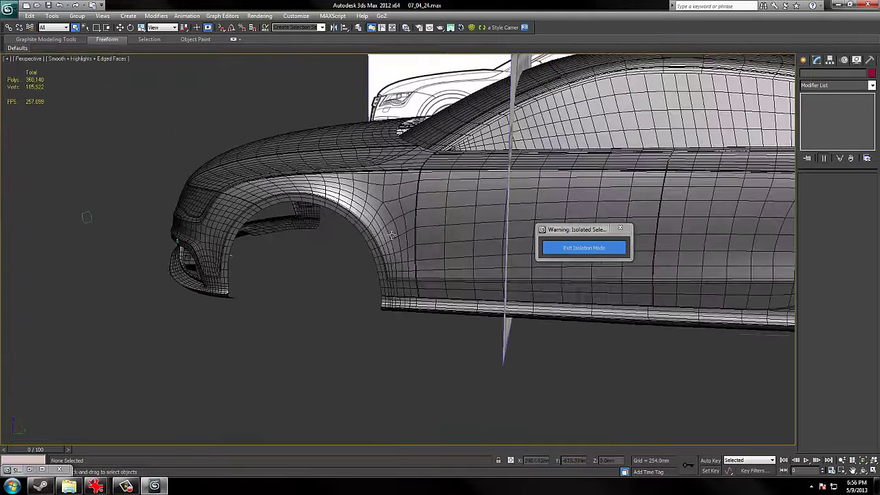
{"action": "middle_click_drag", "start_coordinate": [357, 251], "coordinate": [192, 253]}
{"action": "middle_click_drag", "start_coordinate": [392, 220], "coordinate": [196, 223]}
{"action": "key", "text": "F3"}
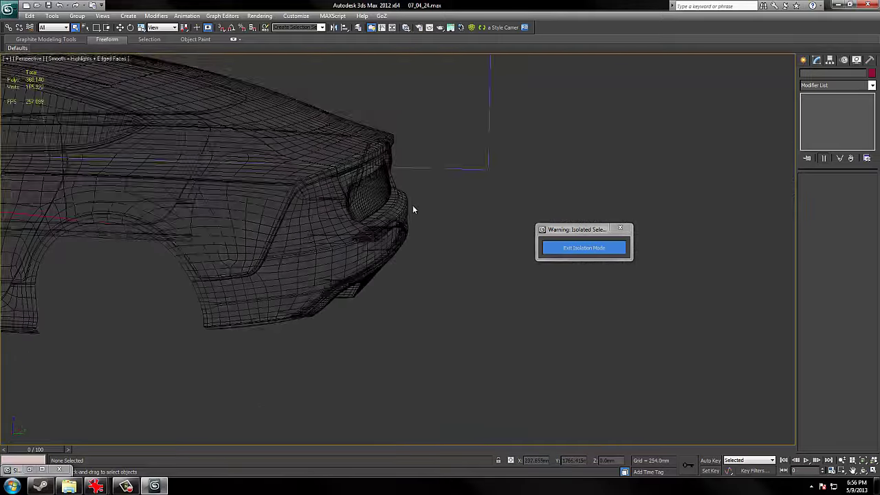
{"action": "key", "text": "F3"}
{"action": "key", "text": "F4"}
{"action": "scroll", "coordinate": [413, 206], "scroll_direction": "up", "scroll_amount": 4}
{"action": "middle_click_drag", "start_coordinate": [287, 109], "coordinate": [311, 198]}
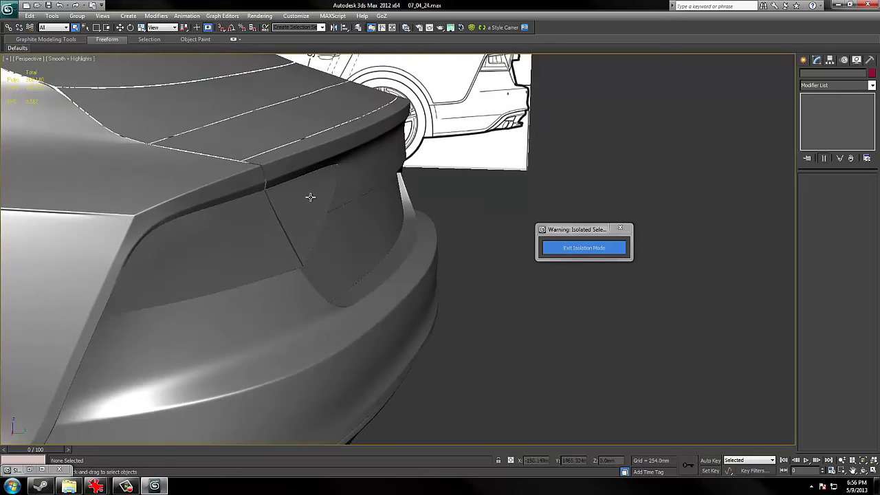
Inspect the smooth-shaded surfaces from the rear bumper round to the front bumper beside the washer cover.
{"action": "scroll", "coordinate": [313, 185], "scroll_direction": "down", "scroll_amount": 3}
{"action": "middle_click_drag", "start_coordinate": [266, 227], "coordinate": [378, 210], "text": "alt"}
{"action": "middle_click_drag", "start_coordinate": [196, 301], "coordinate": [466, 260]}
{"action": "scroll", "coordinate": [466, 260], "scroll_direction": "down", "scroll_amount": 5}
{"action": "middle_click_drag", "start_coordinate": [365, 289], "coordinate": [440, 256], "text": "alt"}
{"action": "scroll", "coordinate": [441, 254], "scroll_direction": "up", "scroll_amount": 4}
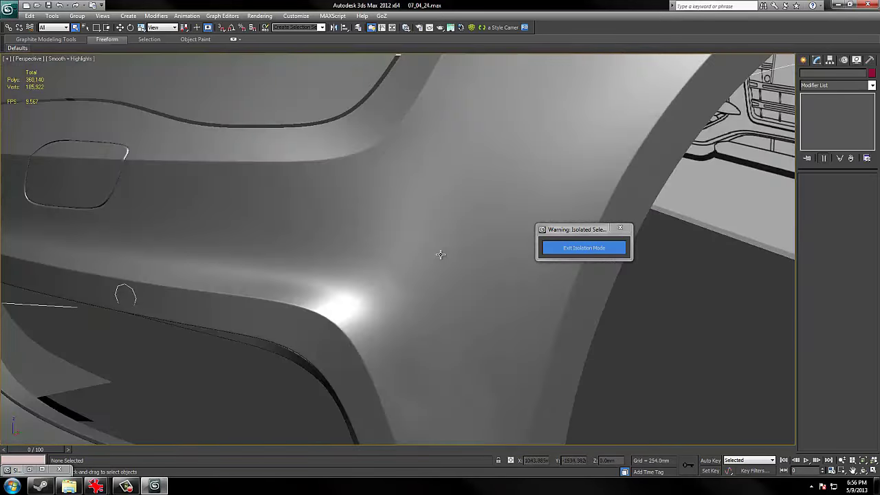
{"action": "scroll", "coordinate": [442, 255], "scroll_direction": "down", "scroll_amount": 4}
Switch to the Front view and examine the headlight and washer cover gaps beside the grille.
{"action": "key", "text": "f"}
{"action": "scroll", "coordinate": [444, 252], "scroll_direction": "up", "scroll_amount": 4}
{"action": "middle_click_drag", "start_coordinate": [531, 137], "coordinate": [336, 297]}
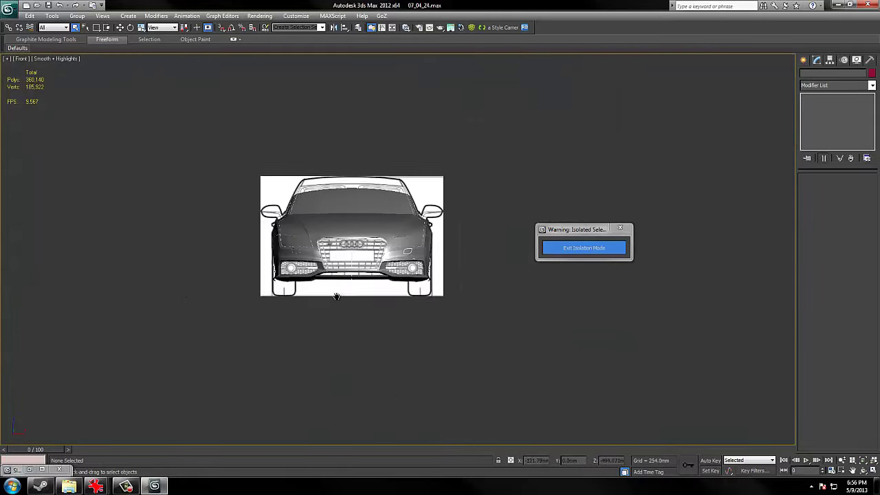
{"action": "scroll", "coordinate": [336, 296], "scroll_direction": "up", "scroll_amount": 6}
{"action": "scroll", "coordinate": [470, 203], "scroll_direction": "up", "scroll_amount": 6}
{"action": "middle_click_drag", "start_coordinate": [470, 202], "coordinate": [559, 266]}
{"action": "middle_click_drag", "start_coordinate": [295, 274], "coordinate": [189, 277]}
{"action": "scroll", "coordinate": [352, 268], "scroll_direction": "up", "scroll_amount": 2}
{"action": "middle_click_drag", "start_coordinate": [352, 268], "coordinate": [175, 269]}
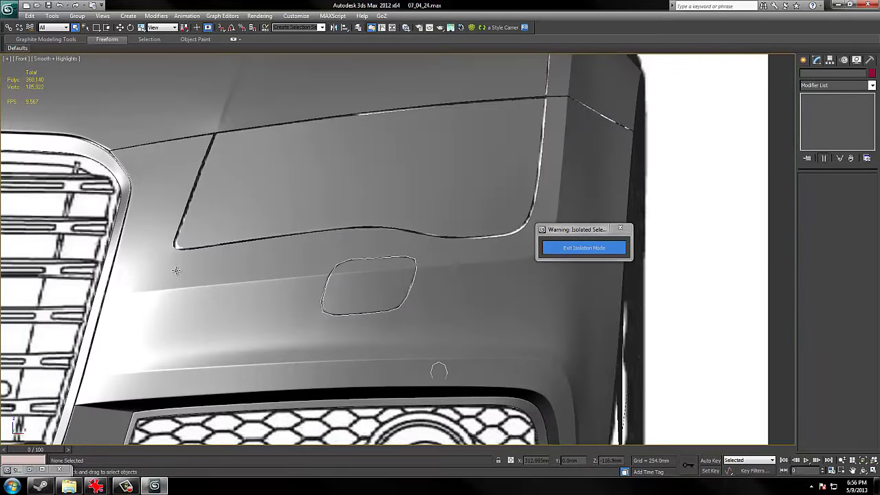
Compare the washer cover's mesh flow in wireframe, edged-face and plain shaded display.
{"action": "key", "text": "F3"}
{"action": "key", "text": "F3"}
{"action": "key", "text": "F4"}
{"action": "middle_click_drag", "start_coordinate": [506, 318], "coordinate": [497, 290]}
{"action": "scroll", "coordinate": [468, 280], "scroll_direction": "up", "scroll_amount": 4}
{"action": "key", "text": "F4"}
{"action": "key", "text": "F3"}
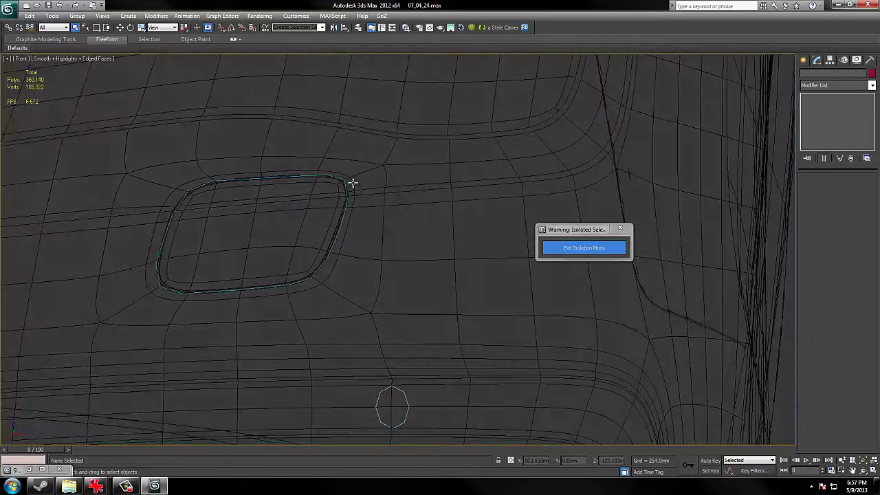
{"action": "key", "text": "F3"}
Hide the car body and select the washer cover's outline spline, showing it in wireframe.
{"action": "right_click", "coordinate": [418, 199]}
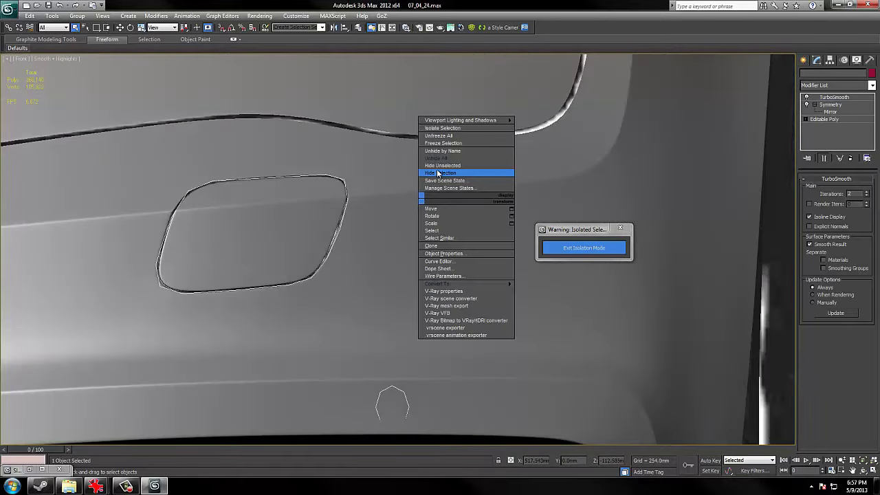
{"action": "left_click", "coordinate": [439, 175]}
{"action": "left_click", "coordinate": [343, 183]}
{"action": "middle_click_drag", "start_coordinate": [379, 222], "coordinate": [426, 251]}
{"action": "key", "text": "F3"}
{"action": "key", "text": "F3"}
{"action": "key", "text": "F3"}
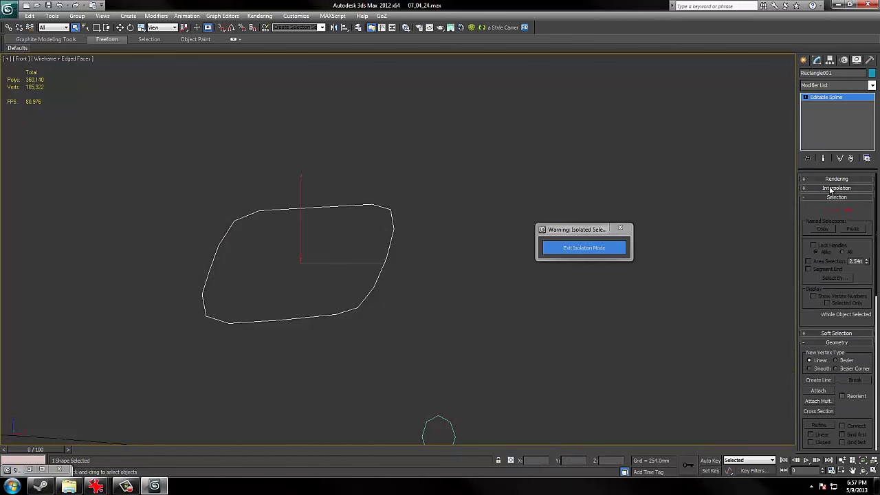
Set the washer cover spline's interpolation steps to 6 and compare its curve with the blueprint.
{"action": "left_click", "coordinate": [831, 188]}
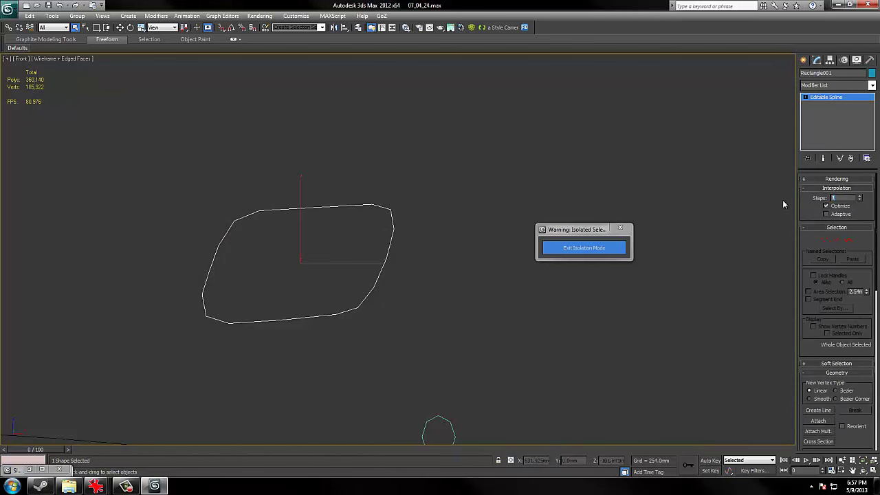
{"action": "type", "text": "5"}
{"action": "key", "text": "Return"}
{"action": "middle_click_drag", "start_coordinate": [404, 264], "coordinate": [422, 258]}
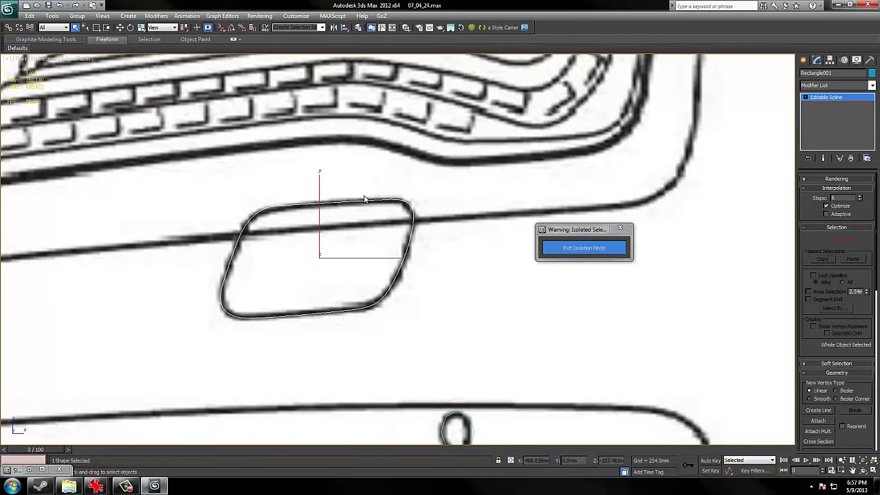
{"action": "middle_click_drag", "start_coordinate": [366, 199], "coordinate": [393, 230]}
{"action": "scroll", "coordinate": [391, 215], "scroll_direction": "up", "scroll_amount": 2}
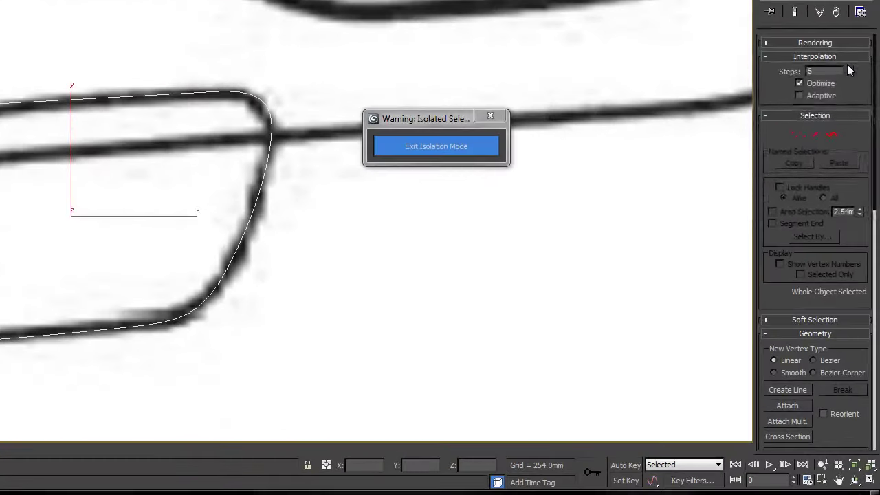
Reset the washer cover spline's interpolation steps to 0, then raise them to 1.
{"action": "right_click", "coordinate": [860, 198]}
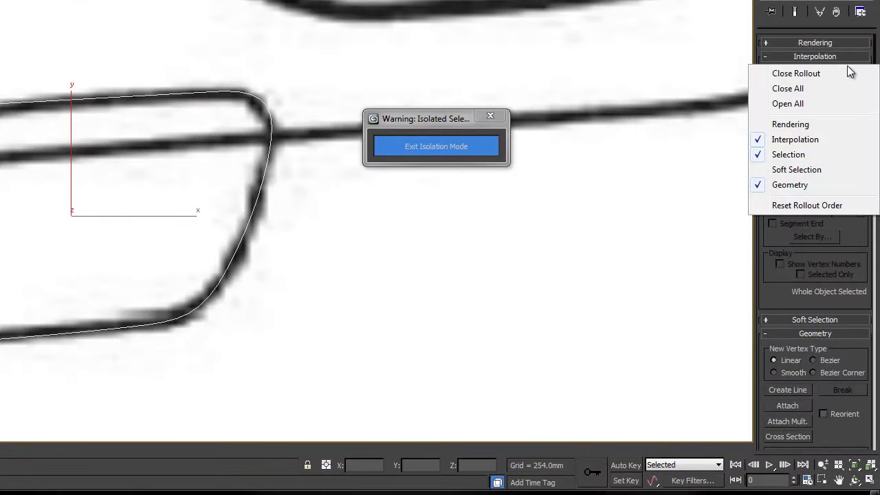
{"action": "left_click", "coordinate": [851, 58]}
{"action": "left_click", "coordinate": [843, 59]}
{"action": "right_click", "coordinate": [851, 74]}
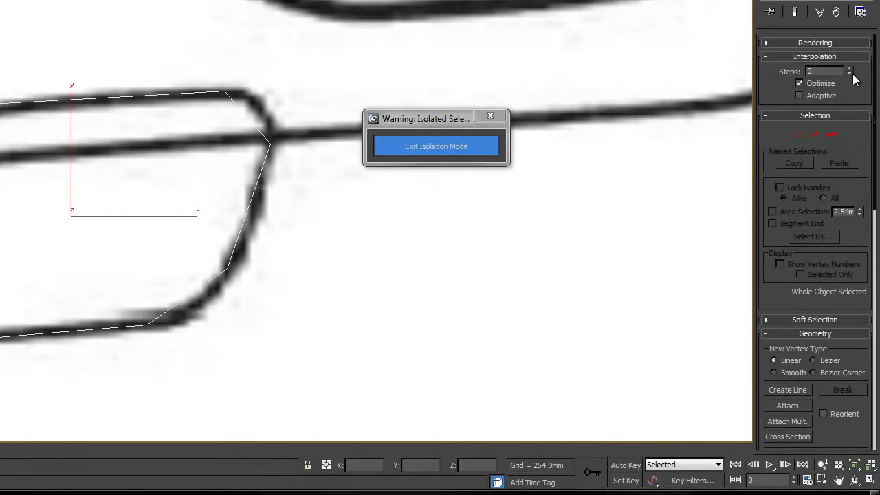
{"action": "key", "text": "F3"}
{"action": "left_click", "coordinate": [852, 74]}
{"action": "left_click", "coordinate": [849, 69]}
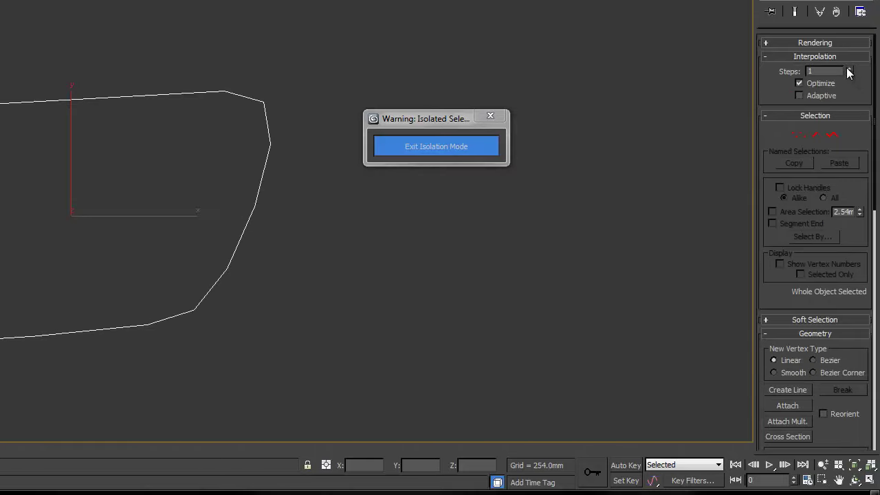
Compare the washer cover outline at 0 and 1 interpolation steps against the blueprint, leaving it at 1.
{"action": "key", "text": "F3"}
{"action": "middle_click_drag", "start_coordinate": [204, 191], "coordinate": [220, 196]}
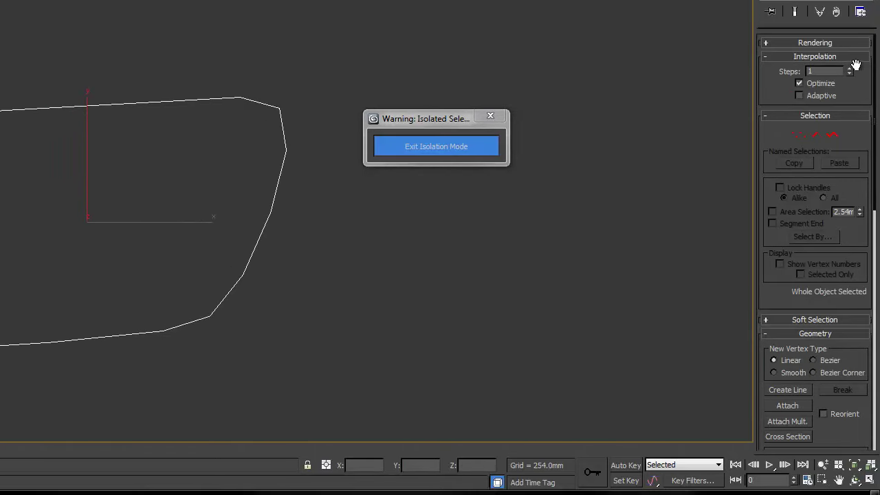
{"action": "key", "text": "F3"}
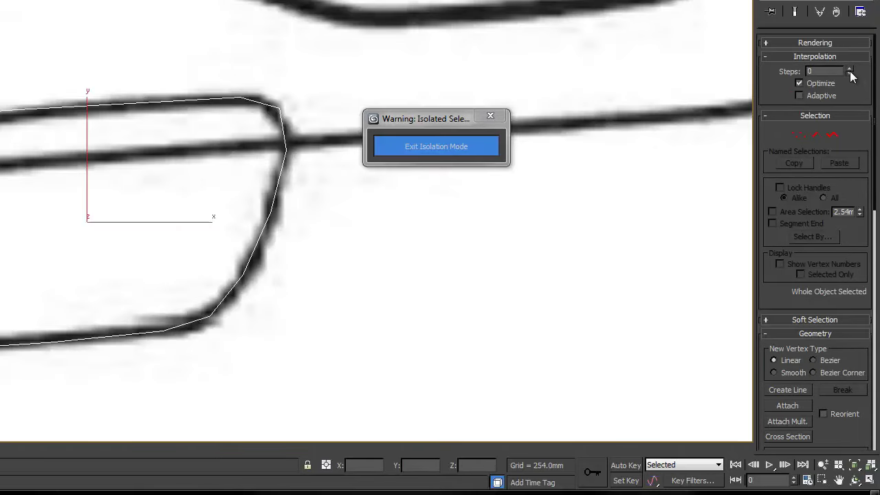
{"action": "left_click", "coordinate": [849, 68]}
{"action": "left_click", "coordinate": [849, 68]}
{"action": "left_click", "coordinate": [849, 68]}
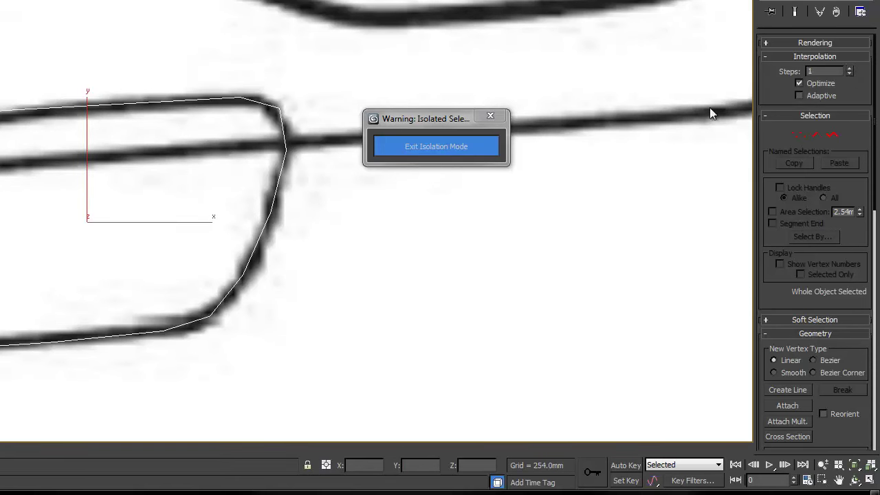
{"action": "middle_click_drag", "start_coordinate": [24, 294], "coordinate": [93, 279]}
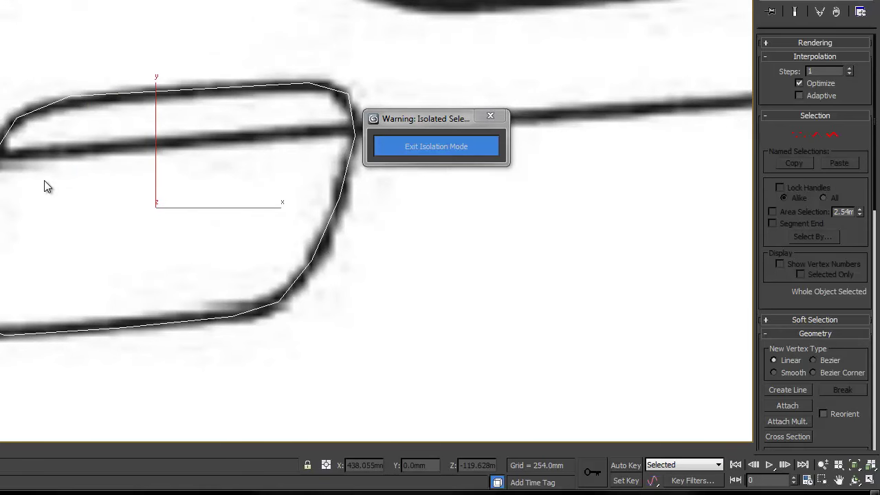
Unhide all objects without unhiding their layers, and select the car body.
{"action": "middle_click_drag", "start_coordinate": [83, 176], "coordinate": [53, 224]}
{"action": "key", "text": "F3"}
{"action": "right_click", "coordinate": [56, 204]}
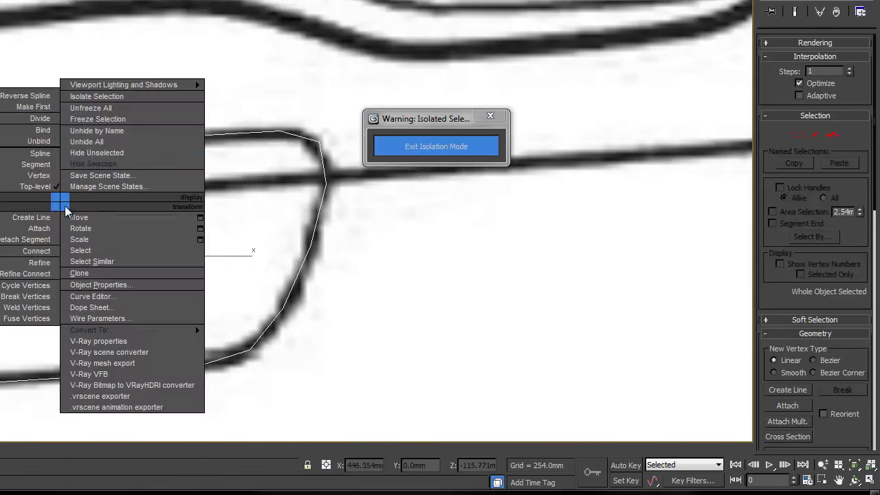
{"action": "left_click", "coordinate": [124, 147]}
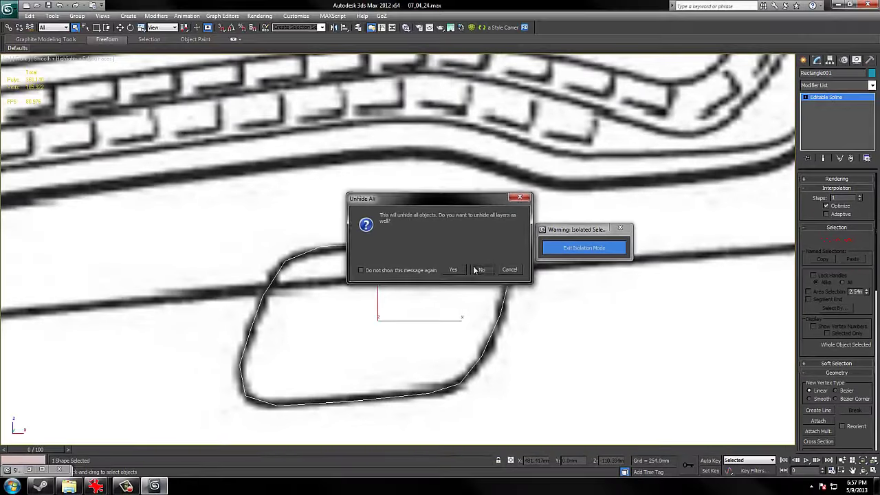
{"action": "left_click", "coordinate": [476, 269]}
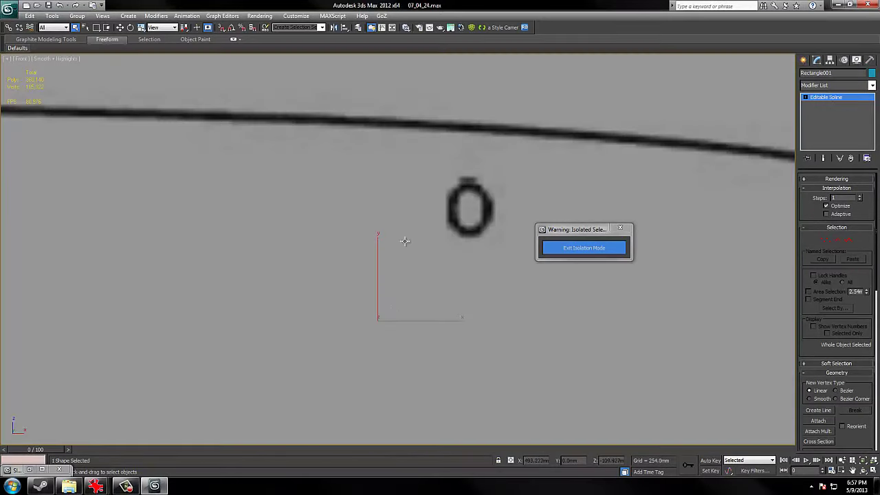
{"action": "left_click", "coordinate": [567, 325]}
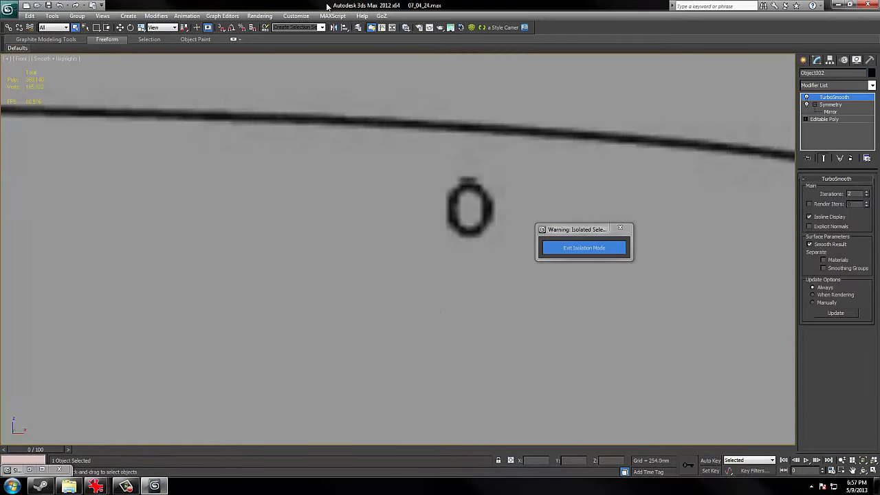
Hide the back-view blueprint in the VP layer so it does not cover the front of the car.
{"action": "key", "text": "l"}
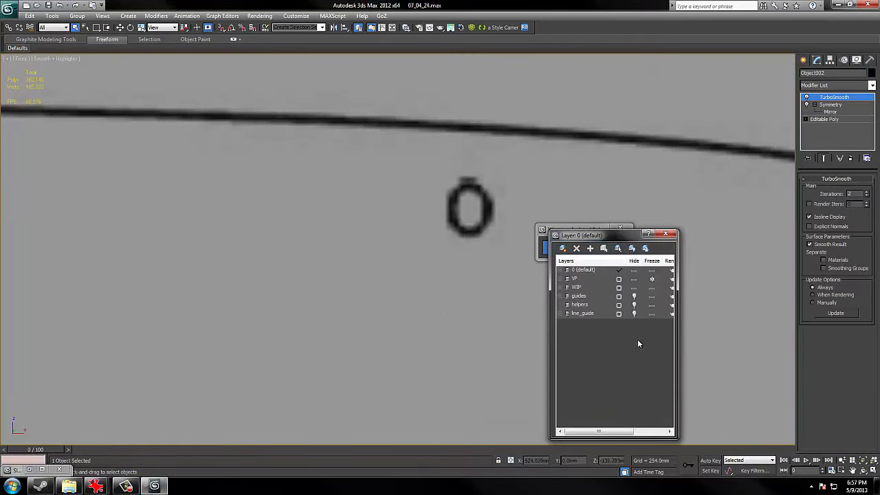
{"action": "left_click", "coordinate": [561, 278]}
{"action": "left_click", "coordinate": [634, 305]}
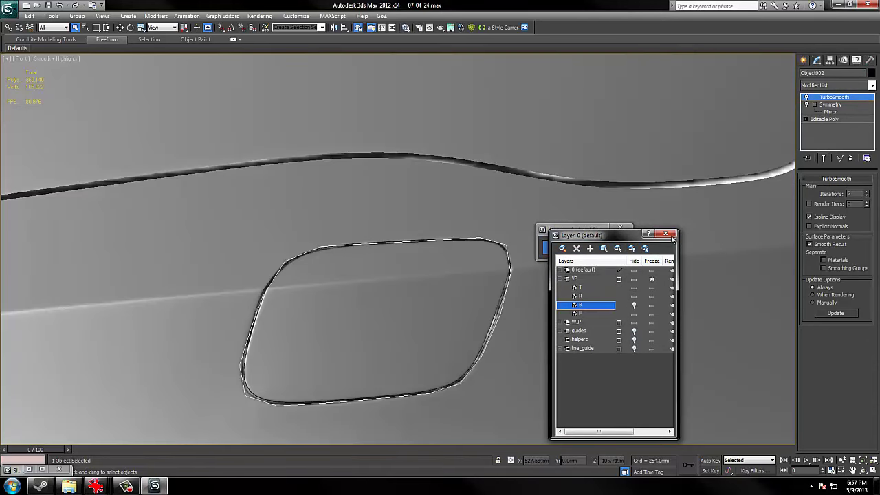
{"action": "key", "text": "l"}
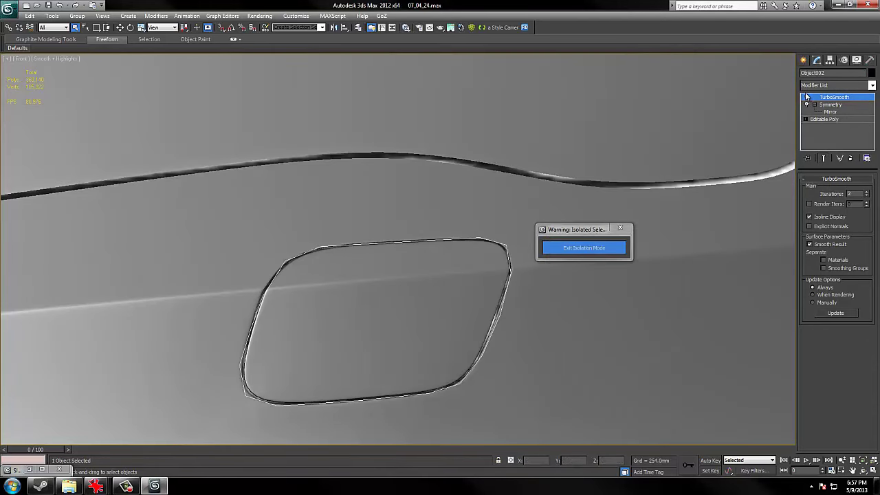
Turn off the body's TurboSmooth and go to its Editable Poly level to show the base mesh.
{"action": "left_click", "coordinate": [807, 97]}
{"action": "left_click", "coordinate": [825, 120]}
{"action": "key", "text": "F3"}
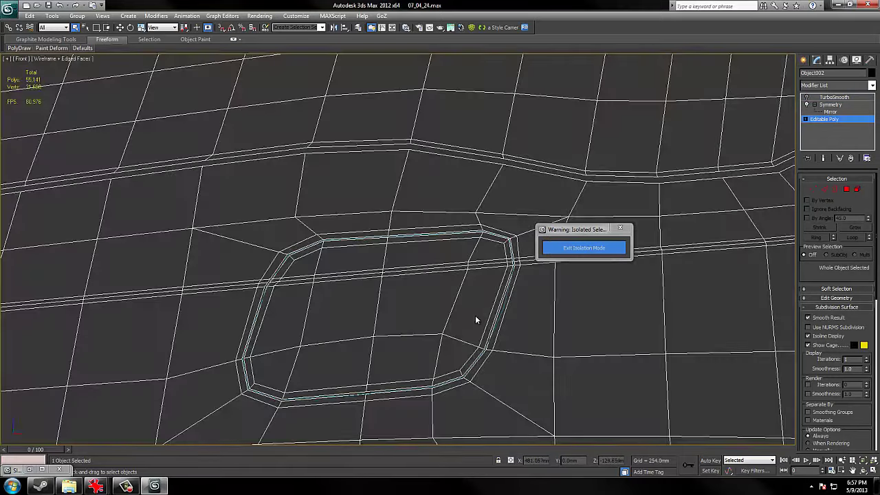
{"action": "key", "text": "F3"}
{"action": "middle_click_drag", "start_coordinate": [507, 318], "coordinate": [456, 257]}
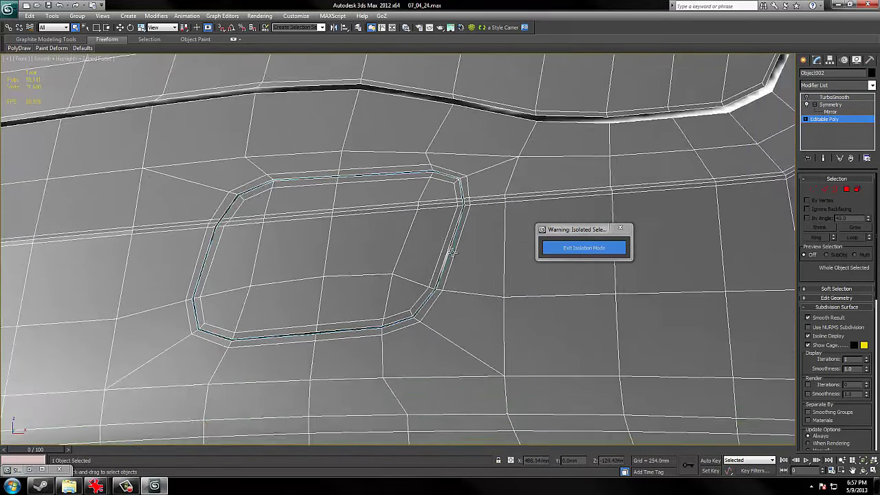
Examine the unsmoothed washer cover gap and its surrounding edge loops with and without edged faces.
{"action": "scroll", "coordinate": [455, 255], "scroll_direction": "up", "scroll_amount": 2}
{"action": "key", "text": "F4"}
{"action": "middle_click_drag", "start_coordinate": [424, 222], "coordinate": [446, 243]}
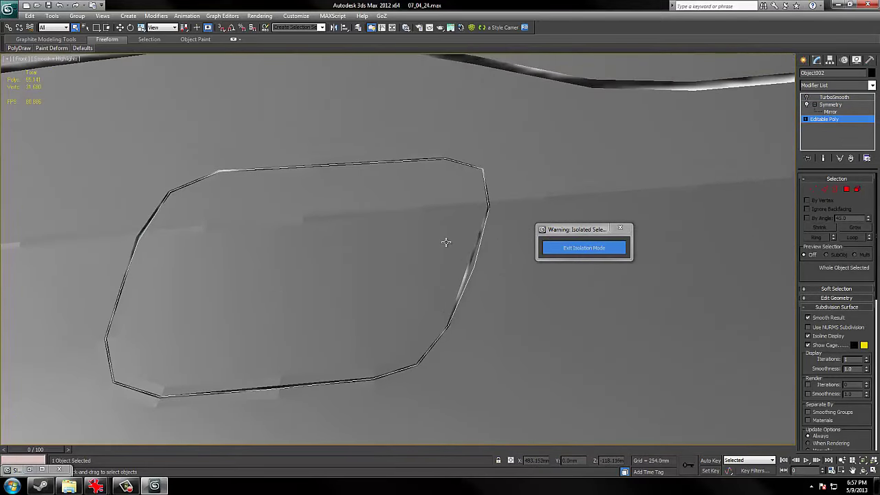
{"action": "scroll", "coordinate": [446, 242], "scroll_direction": "up", "scroll_amount": 2}
{"action": "key", "text": "F4"}
{"action": "key", "text": "F3"}
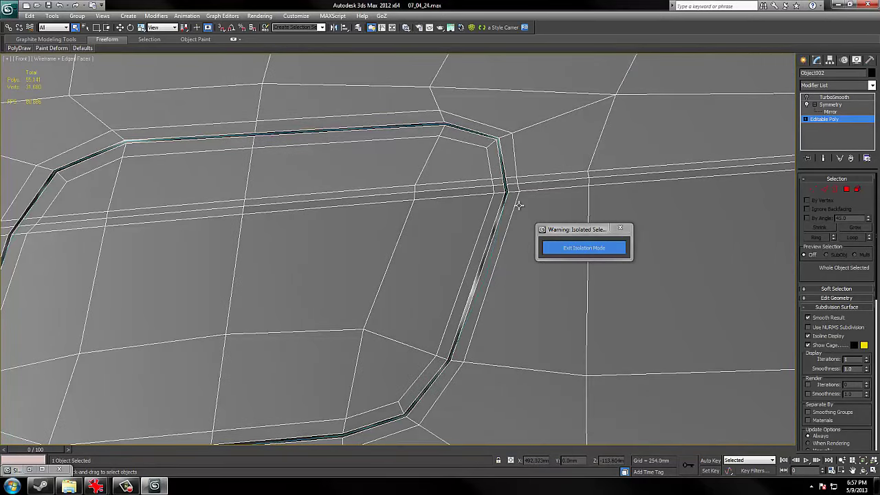
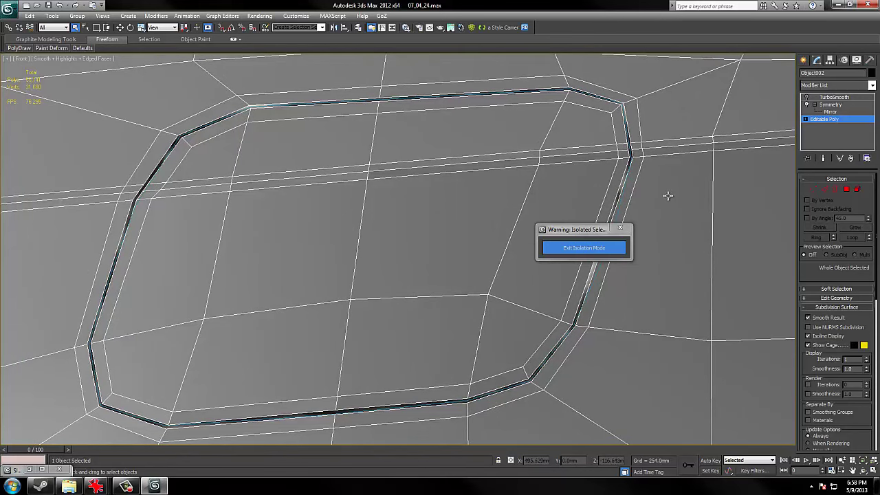
{"action": "key", "text": "F4"}
{"action": "left_click", "coordinate": [598, 253]}
{"action": "scroll", "coordinate": [526, 340], "scroll_direction": "down", "scroll_amount": 10}
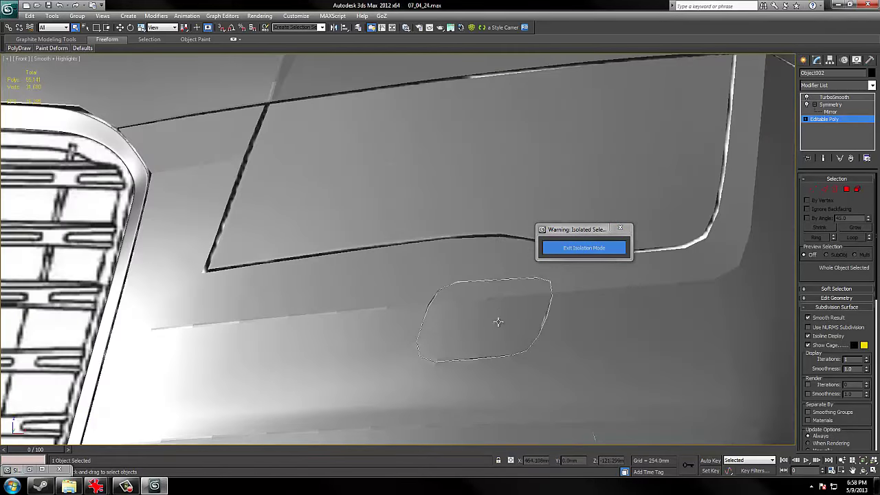
Turn the body's TurboSmooth back on and hide everything except the car body.
{"action": "key", "text": "grave"}
{"action": "middle_click_drag", "start_coordinate": [498, 343], "coordinate": [413, 311]}
{"action": "right_click", "coordinate": [413, 310]}
{"action": "left_click", "coordinate": [455, 280]}
Switch to the Perspective view and examine the smoothed washer cover gap on the front bumper.
{"action": "middle_click_drag", "start_coordinate": [314, 349], "coordinate": [428, 233], "text": "alt"}
{"action": "key", "text": "p"}
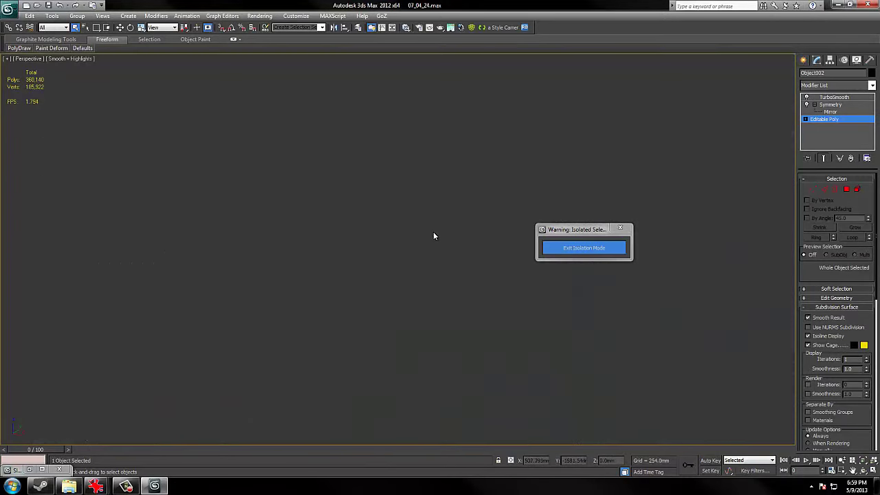
{"action": "key", "text": "z"}
{"action": "scroll", "coordinate": [316, 328], "scroll_direction": "up", "scroll_amount": 5}
{"action": "middle_click_drag", "start_coordinate": [316, 328], "coordinate": [326, 250]}
{"action": "scroll", "coordinate": [523, 175], "scroll_direction": "up", "scroll_amount": 3}
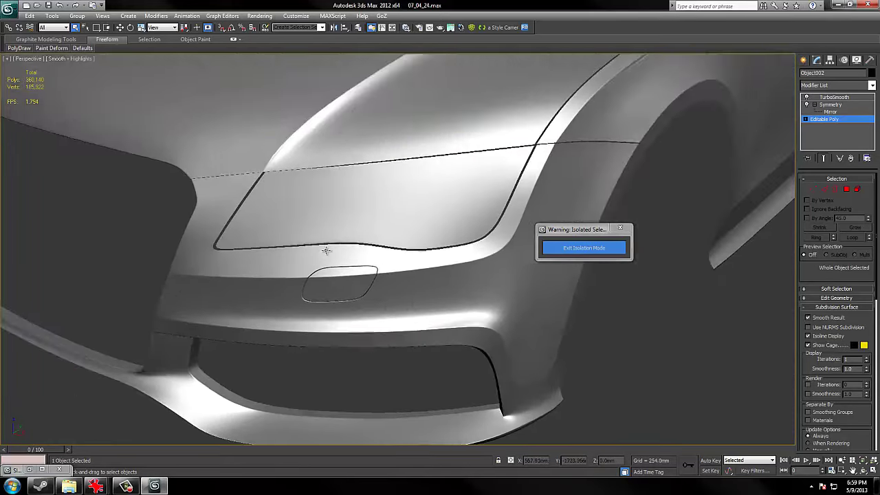
{"action": "scroll", "coordinate": [326, 250], "scroll_direction": "up", "scroll_amount": 4}
{"action": "mouse_move", "coordinate": [306, 278]}
{"action": "middle_mouse_down"}
{"action": "mouse_move", "coordinate": [271, 321]}
{"action": "mouse_move", "coordinate": [363, 305]}
{"action": "middle_mouse_up"}
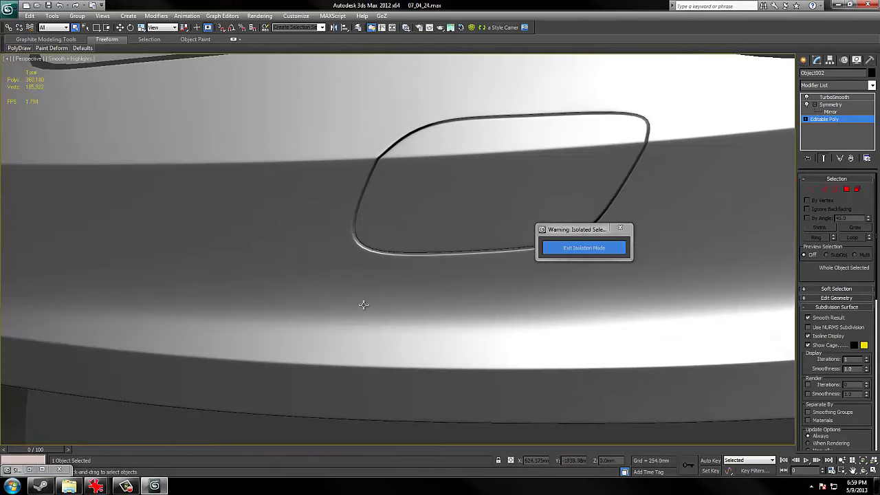
Examine the smoothed washer cover gap against the surrounding front bumper and headlight opening.
{"action": "middle_click_drag", "start_coordinate": [359, 272], "coordinate": [306, 267], "text": "alt"}
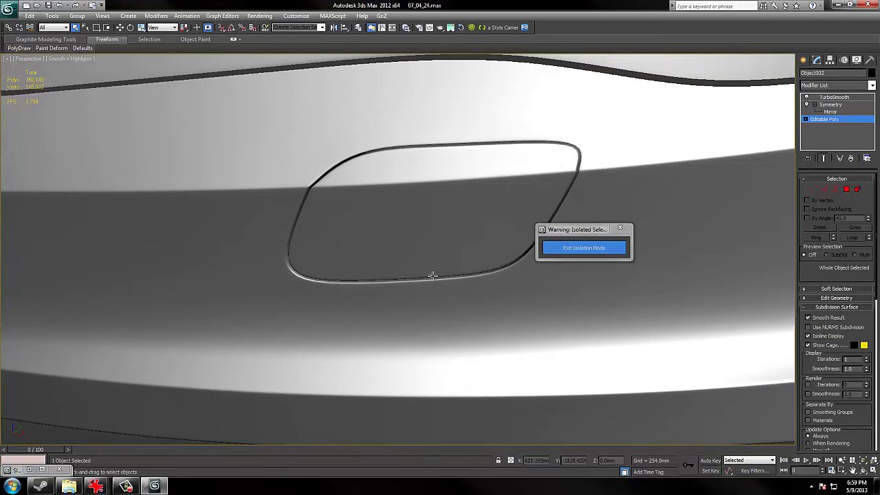
{"action": "scroll", "coordinate": [424, 296], "scroll_direction": "down", "scroll_amount": 8}
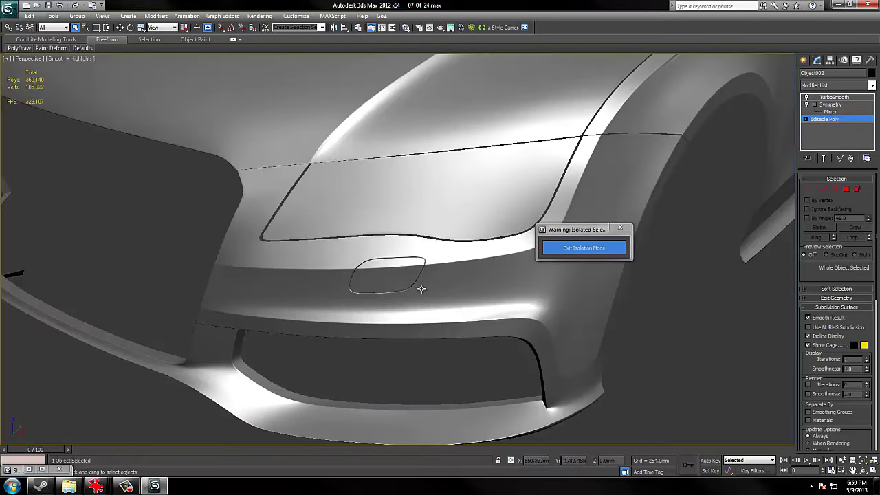
{"action": "scroll", "coordinate": [424, 278], "scroll_direction": "up", "scroll_amount": 5}
{"action": "scroll", "coordinate": [424, 278], "scroll_direction": "down", "scroll_amount": 5}
{"action": "middle_click_drag", "start_coordinate": [424, 278], "coordinate": [438, 269], "text": "alt"}
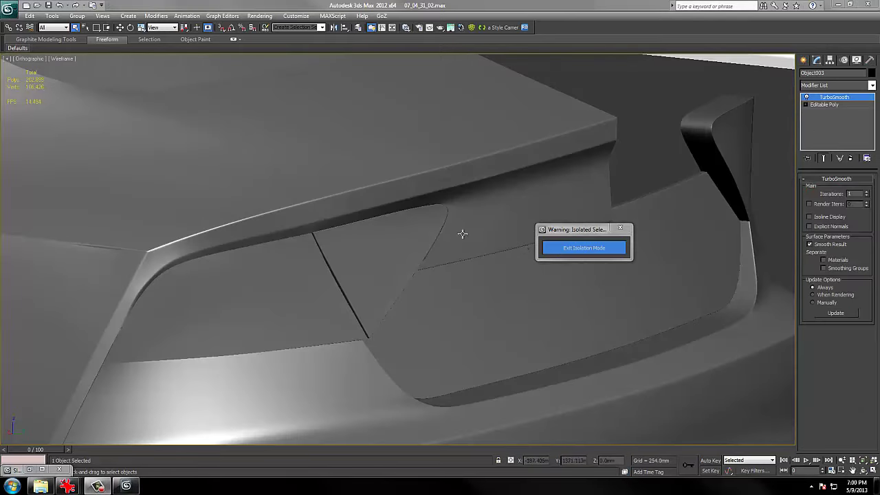
Show edged faces on the car's rear and examine the mesh around the triangular taillight section.
{"action": "scroll", "coordinate": [463, 234], "scroll_direction": "up", "scroll_amount": 3}
{"action": "mouse_move", "coordinate": [467, 243]}
{"action": "middle_mouse_down"}
{"action": "mouse_move", "coordinate": [479, 218]}
{"action": "mouse_move", "coordinate": [481, 230]}
{"action": "middle_mouse_up"}
{"action": "key", "text": "F3"}
{"action": "key", "text": "F4"}
{"action": "key", "text": "F3"}
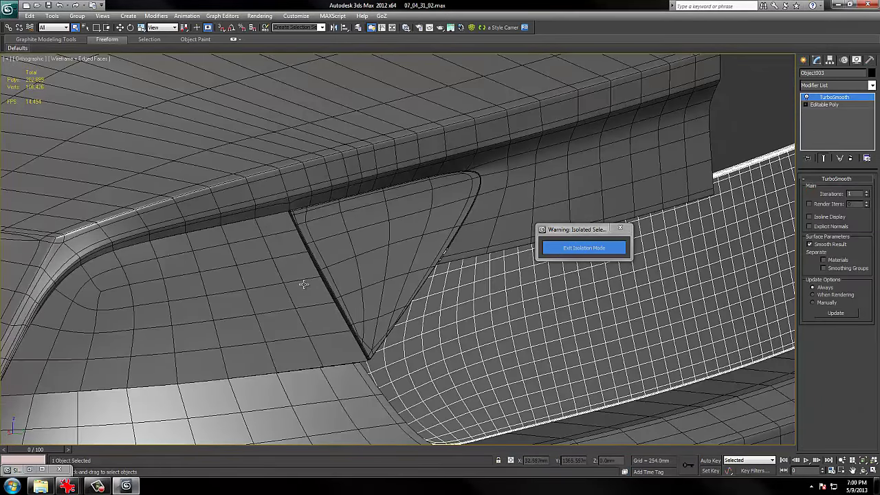
Select the car body and inspect its mesh around the taillight and rear bumper in wireframe and shaded display.
{"action": "left_click", "coordinate": [347, 258]}
{"action": "key", "text": "F3"}
{"action": "middle_click_drag", "start_coordinate": [376, 313], "coordinate": [87, 283], "text": "alt"}
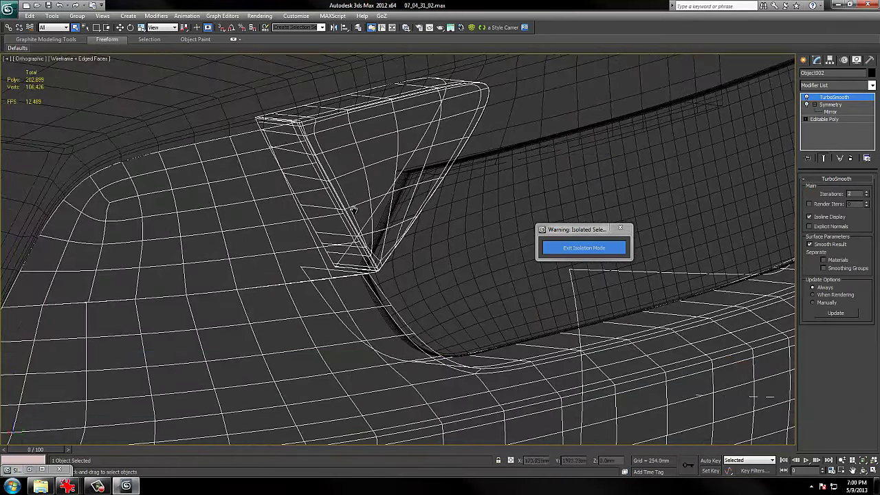
{"action": "key", "text": "F3"}
{"action": "scroll", "coordinate": [388, 239], "scroll_direction": "down", "scroll_amount": 3}
{"action": "middle_click_drag", "start_coordinate": [411, 275], "coordinate": [336, 104]}
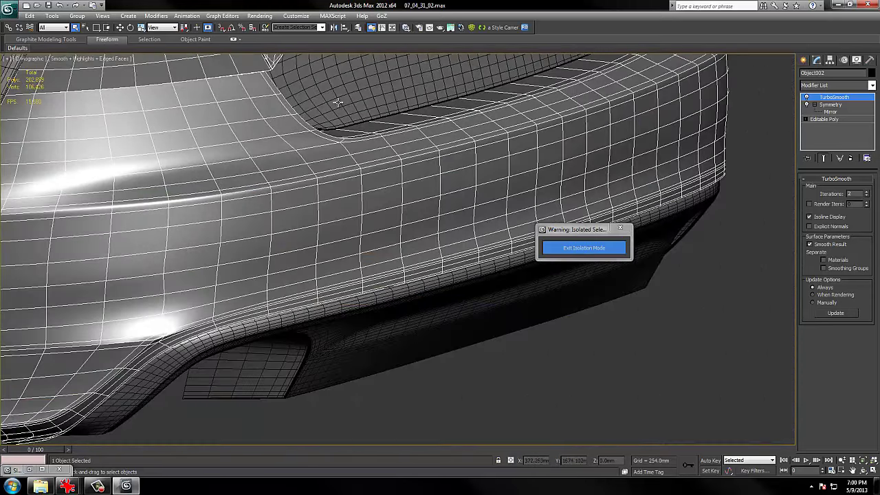
Turn off edged faces and examine the smoothed taillight section, trunk edge and rear bumper from several distances.
{"action": "key", "text": "F4"}
{"action": "scroll", "coordinate": [336, 104], "scroll_direction": "down", "scroll_amount": 5}
{"action": "middle_click_drag", "start_coordinate": [426, 213], "coordinate": [472, 240]}
{"action": "middle_click_drag", "start_coordinate": [375, 168], "coordinate": [415, 291]}
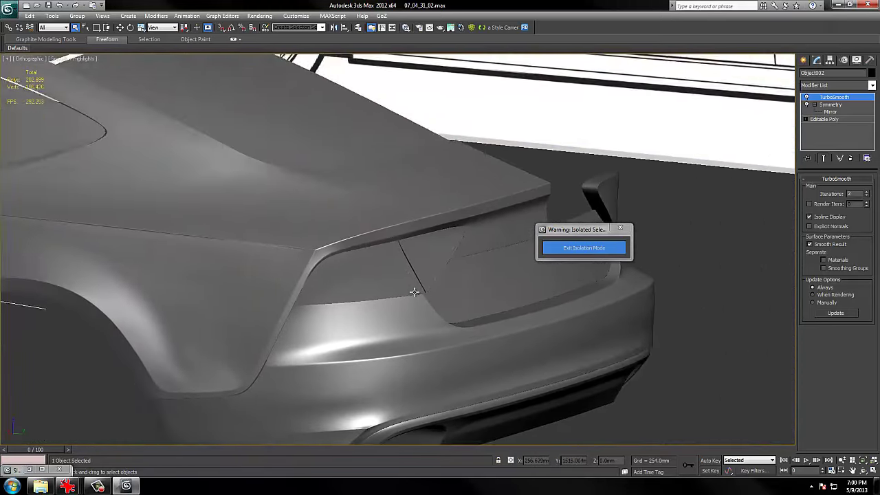
{"action": "scroll", "coordinate": [415, 290], "scroll_direction": "up", "scroll_amount": 2}
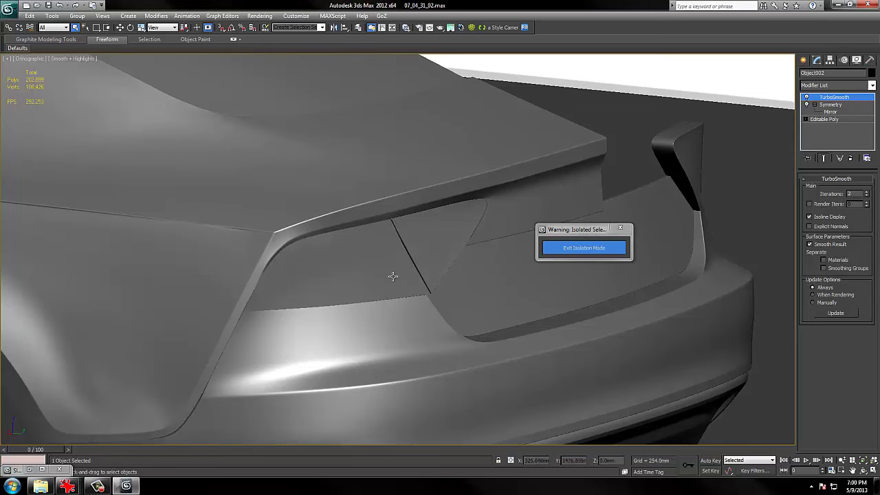
{"action": "scroll", "coordinate": [392, 271], "scroll_direction": "up", "scroll_amount": 2}
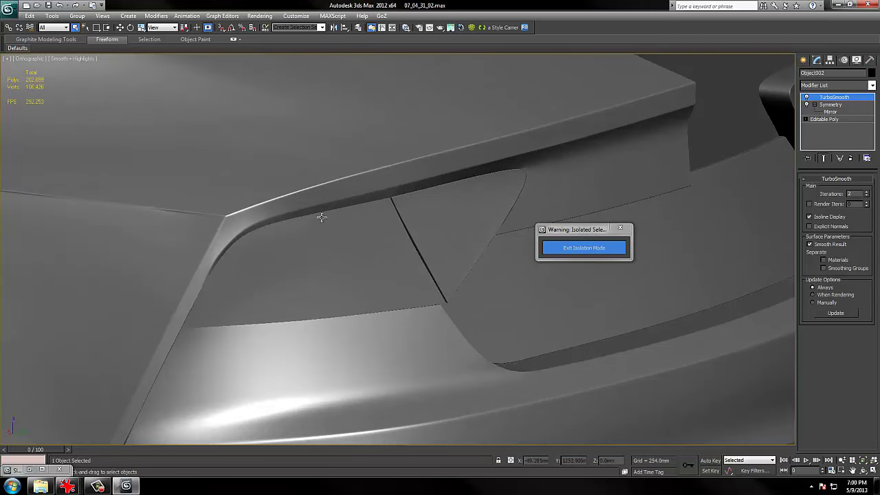
{"action": "scroll", "coordinate": [377, 232], "scroll_direction": "down", "scroll_amount": 3}
{"action": "scroll", "coordinate": [453, 206], "scroll_direction": "up", "scroll_amount": 2}
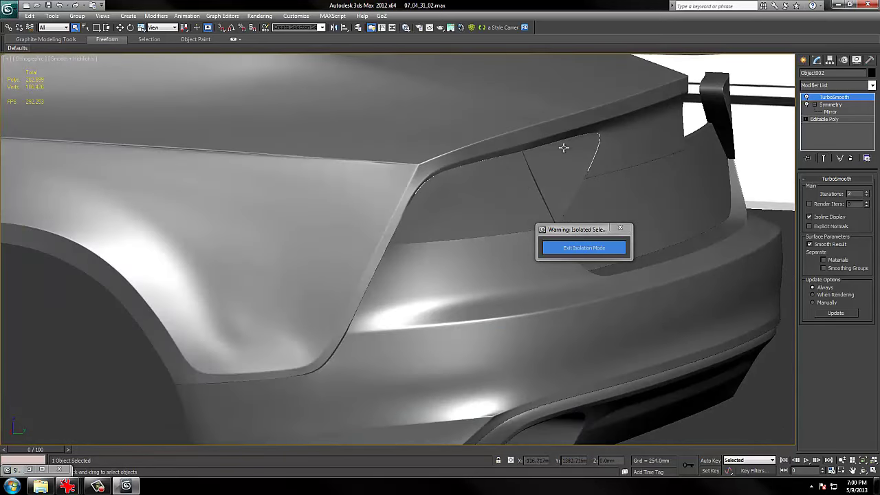
{"action": "scroll", "coordinate": [581, 131], "scroll_direction": "up", "scroll_amount": 2}
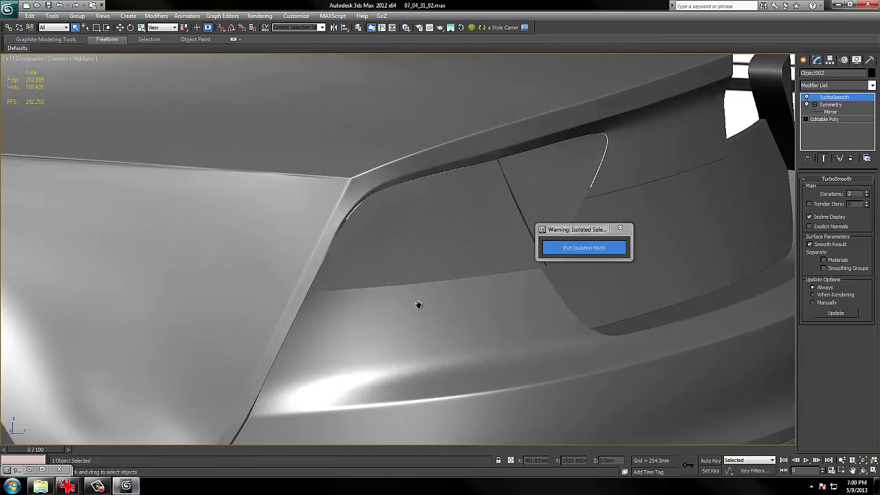
{"action": "middle_click_drag", "start_coordinate": [419, 304], "coordinate": [484, 280]}
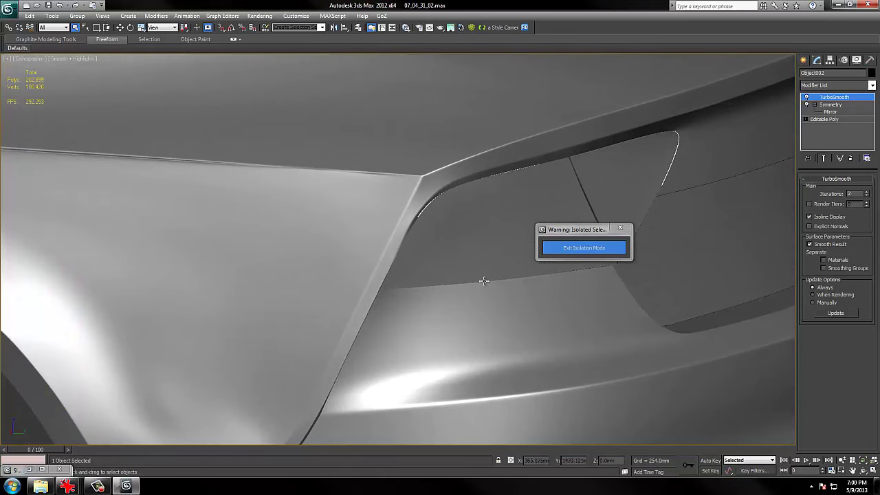
{"action": "scroll", "coordinate": [484, 280], "scroll_direction": "down", "scroll_amount": 4}
{"action": "scroll", "coordinate": [517, 256], "scroll_direction": "up", "scroll_amount": 2}
Examine the rear door gap where it runs along the wheel arch toward the side skirt.
{"action": "middle_click_drag", "start_coordinate": [295, 249], "coordinate": [349, 304], "text": "alt"}
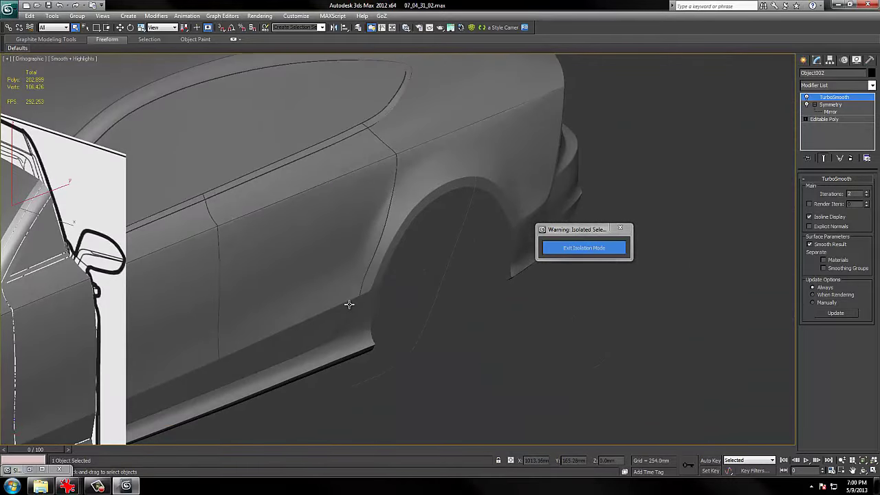
{"action": "scroll", "coordinate": [375, 268], "scroll_direction": "up", "scroll_amount": 4}
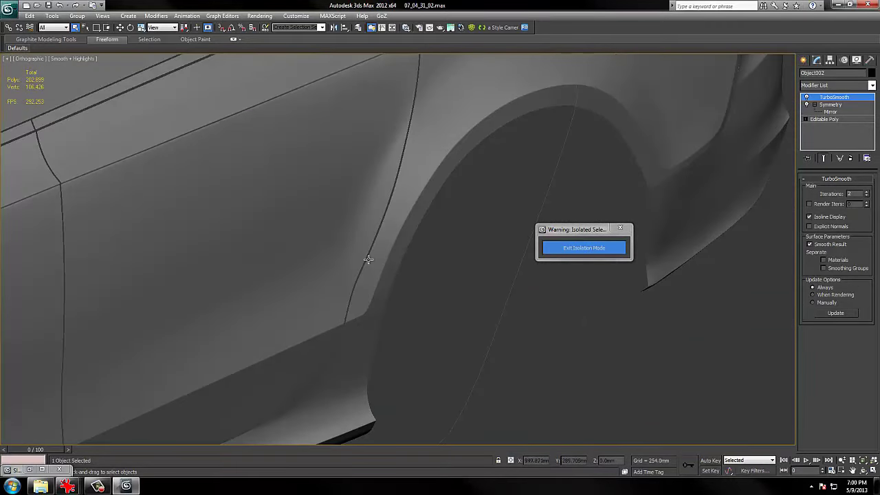
{"action": "middle_click_drag", "start_coordinate": [399, 150], "coordinate": [406, 137], "text": "alt"}
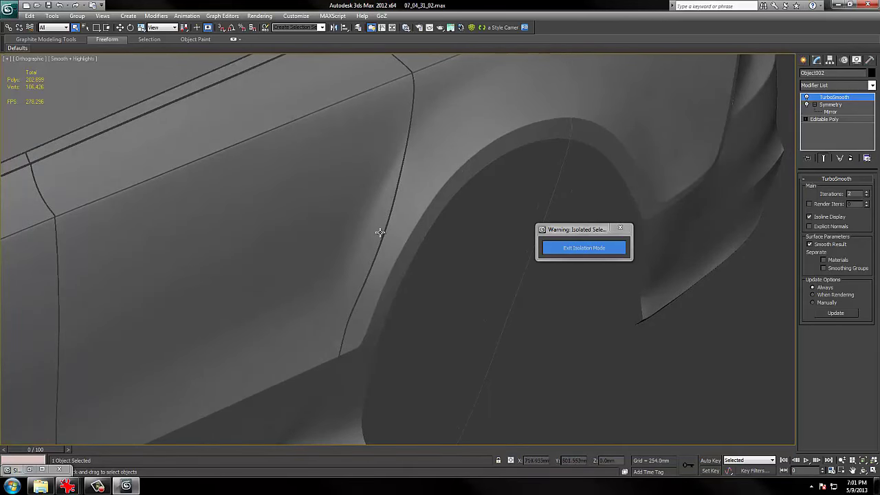
{"action": "scroll", "coordinate": [380, 233], "scroll_direction": "down", "scroll_amount": 6}
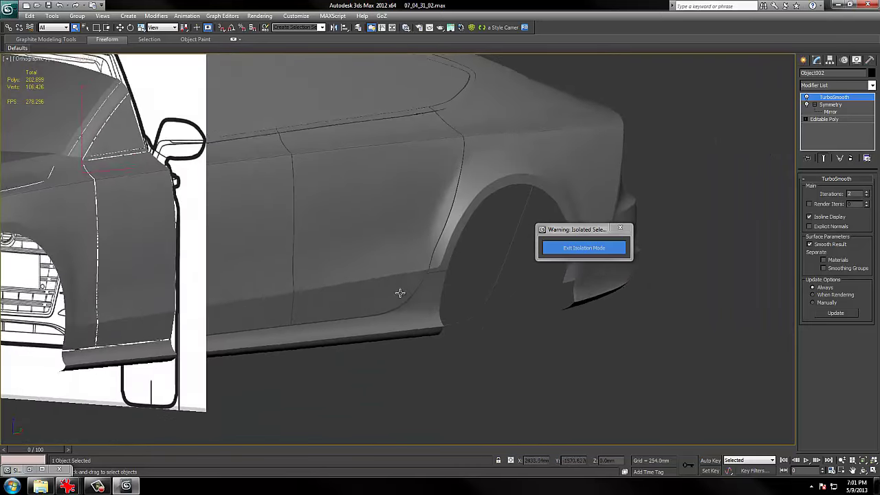
Examine the front end, fender and door panel gaps on the shaded body.
{"action": "middle_click_drag", "start_coordinate": [401, 293], "coordinate": [556, 261], "text": "alt"}
{"action": "middle_click_drag", "start_coordinate": [202, 286], "coordinate": [405, 287], "text": "alt"}
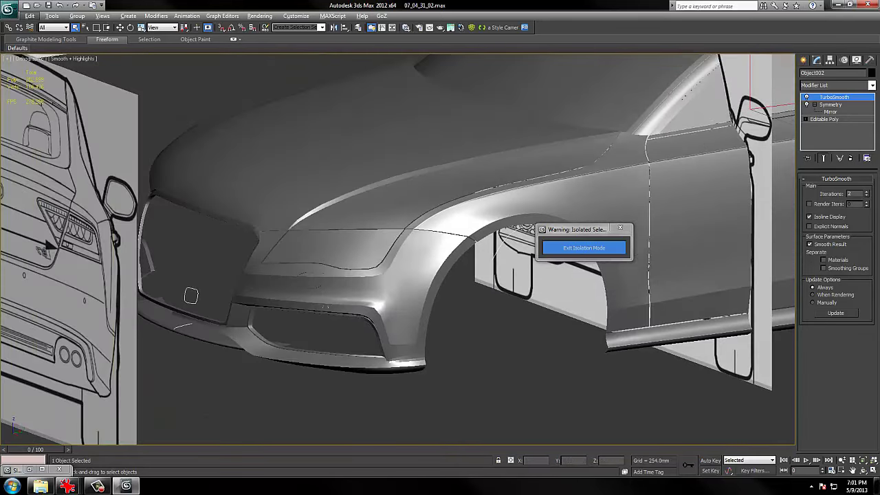
{"action": "middle_click_drag", "start_coordinate": [440, 96], "coordinate": [391, 165]}
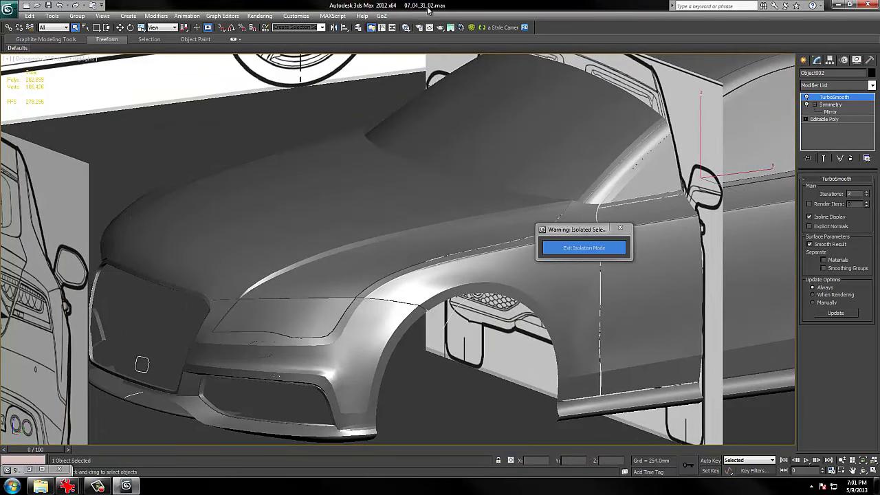
{"action": "middle_click_drag", "start_coordinate": [723, 150], "coordinate": [484, 184]}
{"action": "right_click", "coordinate": [484, 183]}
{"action": "left_click", "coordinate": [354, 140]}
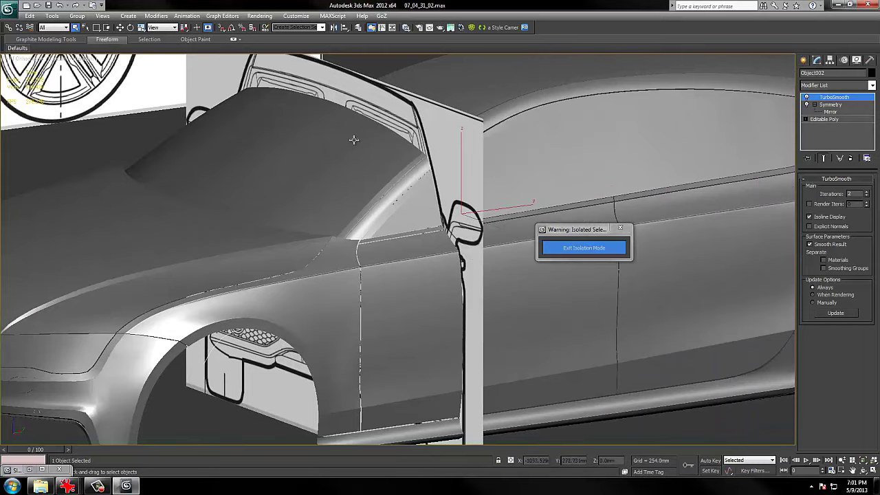
{"action": "scroll", "coordinate": [377, 149], "scroll_direction": "down", "scroll_amount": 2}
Examine the shaded rear quarter panel, taillight cutout and lower rear bumper surfaces.
{"action": "key", "text": "F3"}
{"action": "mouse_move", "coordinate": [633, 108]}
{"action": "middle_mouse_down", "text": "alt"}
{"action": "mouse_move", "coordinate": [605, 122]}
{"action": "mouse_move", "coordinate": [383, 139]}
{"action": "middle_mouse_up", "text": "alt"}
{"action": "key", "text": "F3"}
{"action": "middle_click_drag", "start_coordinate": [542, 175], "coordinate": [519, 167], "text": "alt"}
{"action": "scroll", "coordinate": [516, 169], "scroll_direction": "up", "scroll_amount": 3}
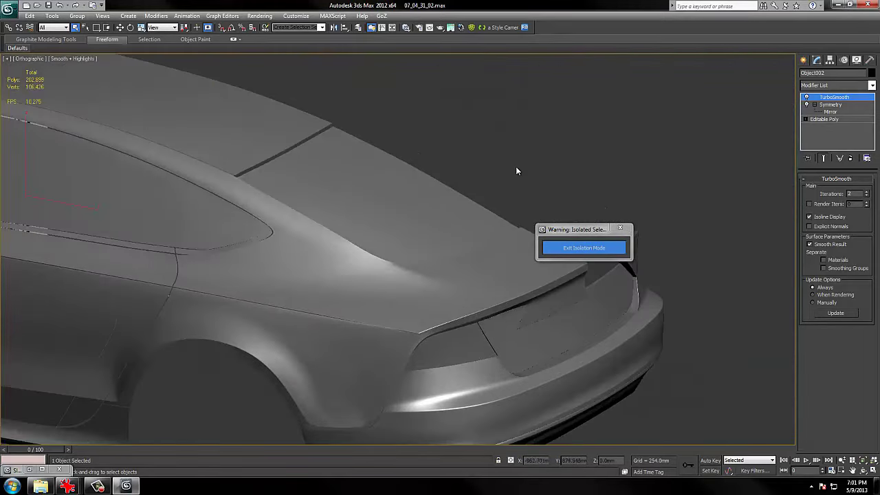
{"action": "mouse_move", "coordinate": [465, 311]}
{"action": "middle_mouse_down"}
{"action": "mouse_move", "coordinate": [456, 194]}
{"action": "mouse_move", "coordinate": [468, 189]}
{"action": "middle_mouse_up"}
{"action": "scroll", "coordinate": [495, 190], "scroll_direction": "up", "scroll_amount": 5}
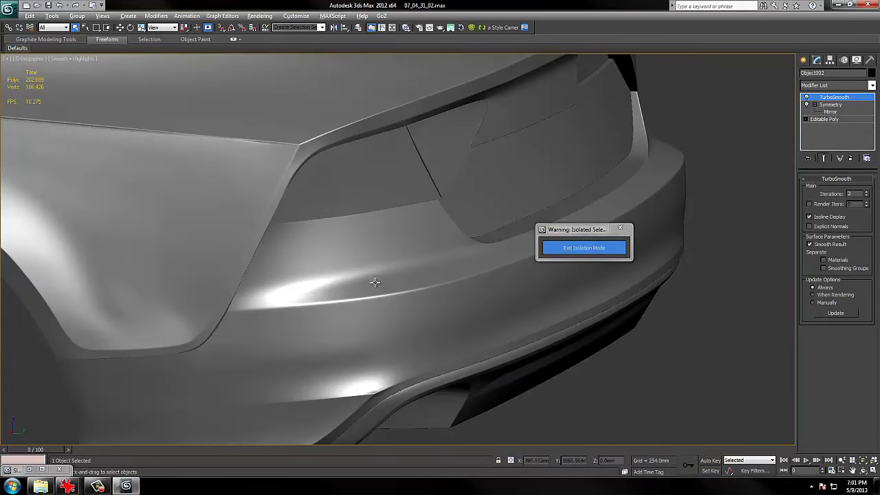
{"action": "middle_click_drag", "start_coordinate": [375, 282], "coordinate": [382, 275], "text": "alt"}
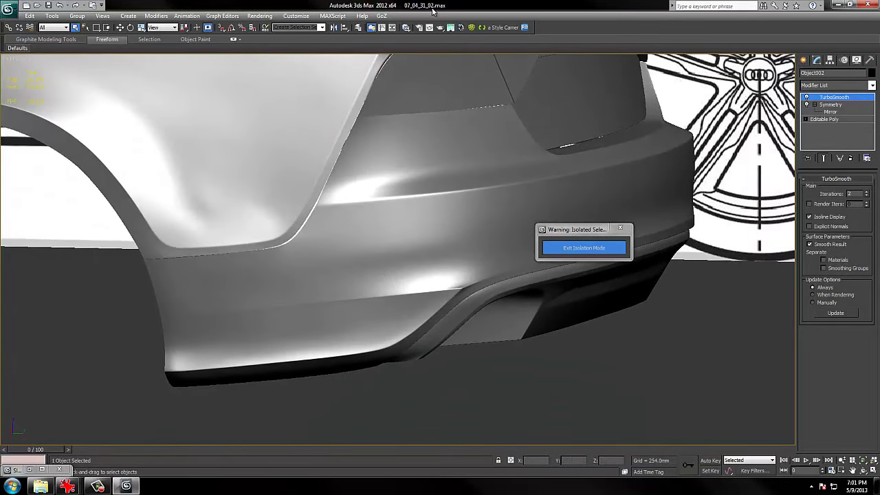
{"action": "middle_click_drag", "start_coordinate": [363, 169], "coordinate": [405, 198]}
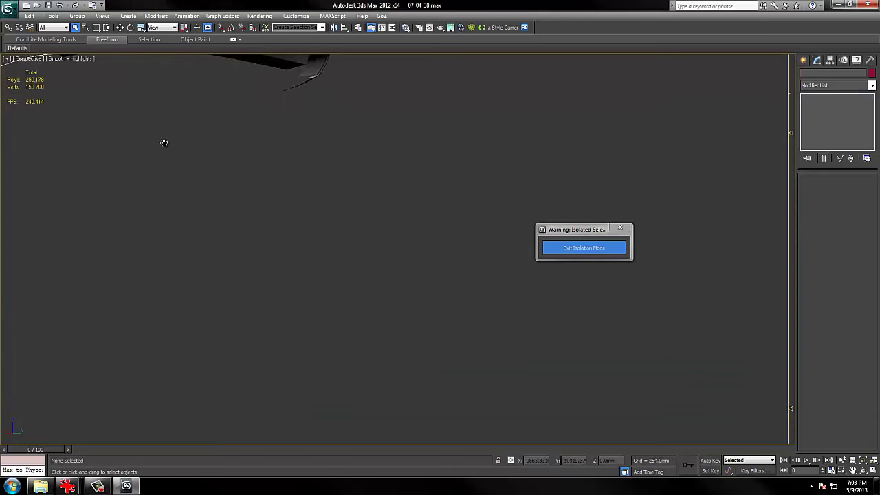
Show edged faces and examine the mesh of the roof and side window in the 07_04_38 scene.
{"action": "scroll", "coordinate": [243, 301], "scroll_direction": "up", "scroll_amount": 6}
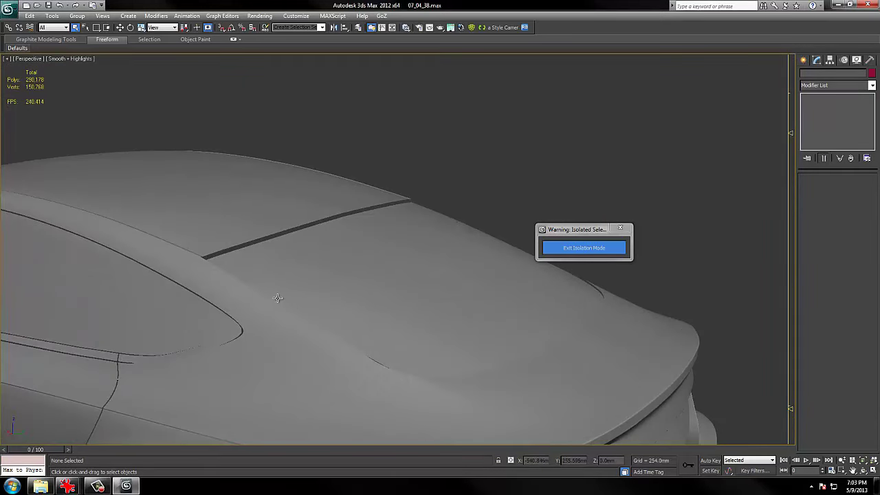
{"action": "middle_click_drag", "start_coordinate": [206, 312], "coordinate": [406, 319]}
{"action": "key", "text": "F3"}
{"action": "key", "text": "F3"}
{"action": "key", "text": "F4"}
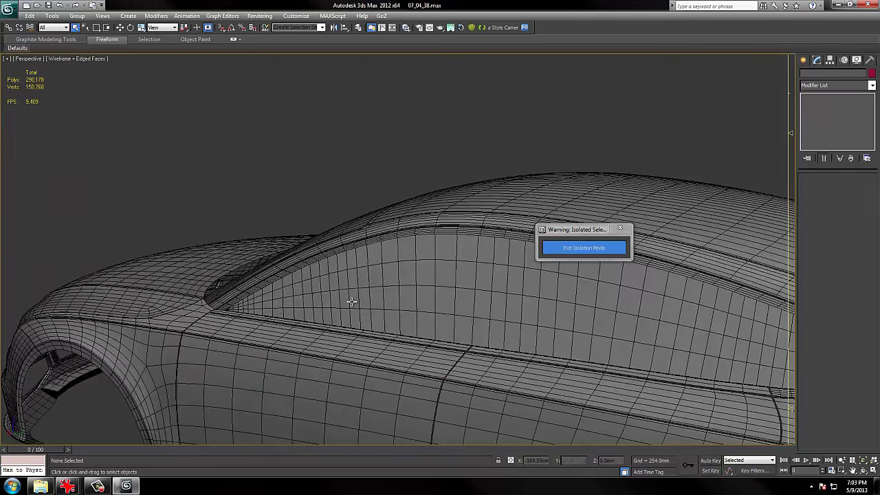
Select the side window, check its Editable Poly level, and turn off its TurboSmooth.
{"action": "left_click", "coordinate": [352, 300]}
{"action": "scroll", "coordinate": [731, 135], "scroll_direction": "down", "scroll_amount": 1}
{"action": "left_click", "coordinate": [826, 112]}
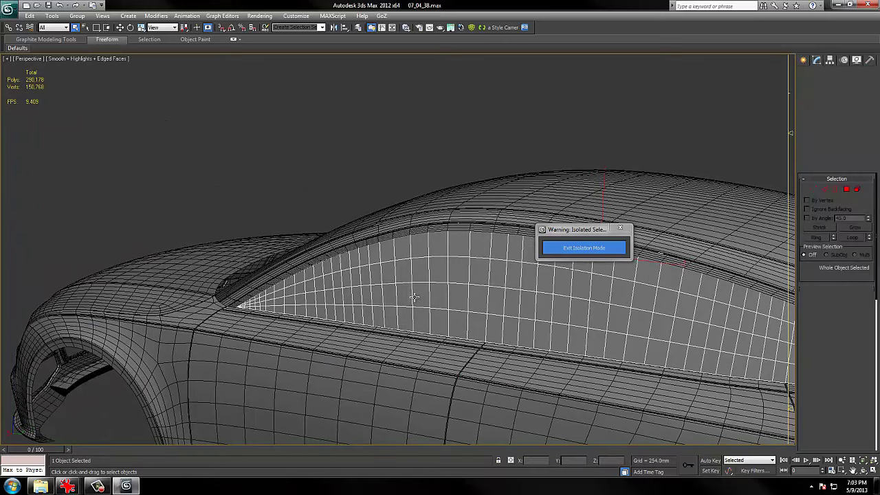
{"action": "scroll", "coordinate": [412, 300], "scroll_direction": "down", "scroll_amount": 3}
{"action": "scroll", "coordinate": [427, 303], "scroll_direction": "up", "scroll_amount": 6}
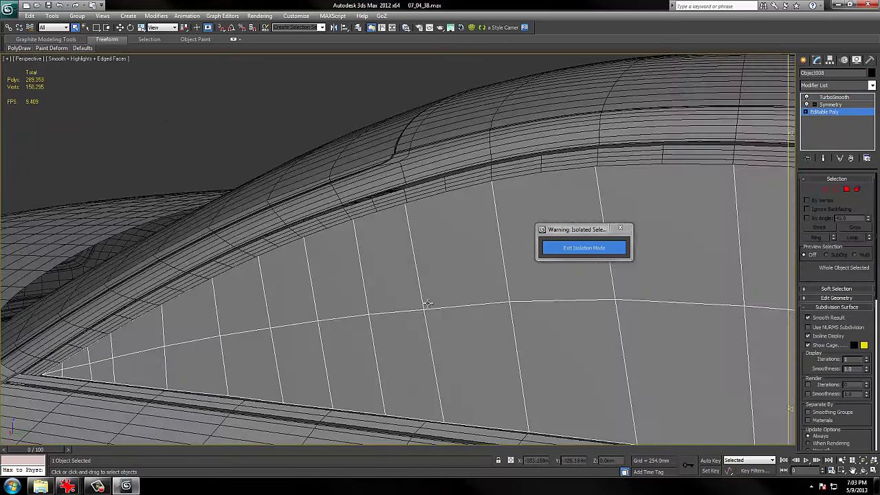
{"action": "left_click", "coordinate": [401, 205]}
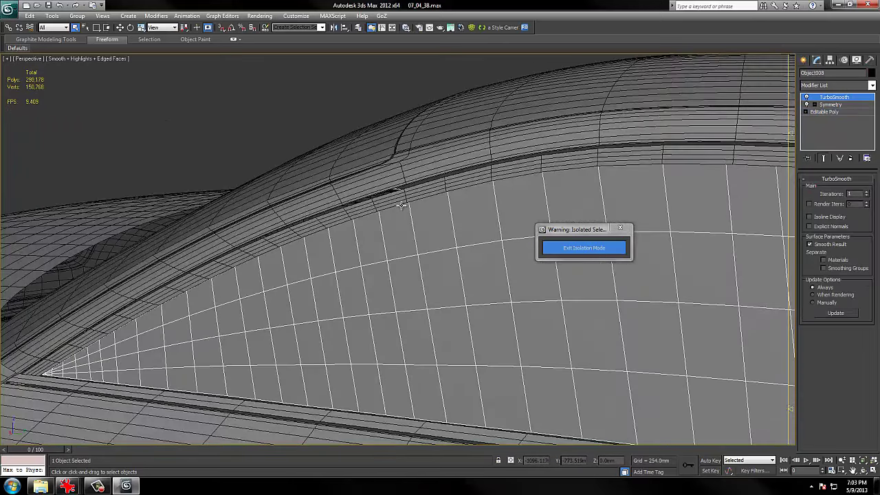
{"action": "left_click", "coordinate": [807, 97]}
Select the trim strip above the side window and turn off its TurboSmooth to compare the base meshes.
{"action": "left_click", "coordinate": [405, 198]}
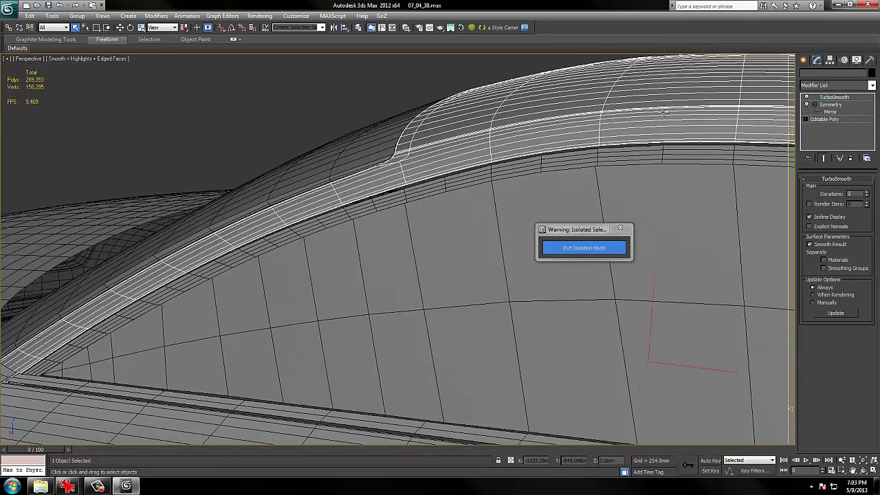
{"action": "left_click", "coordinate": [683, 160]}
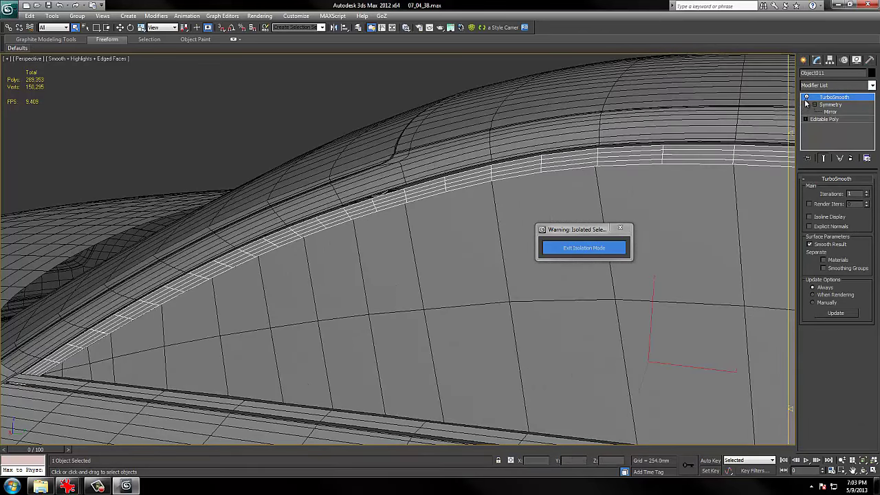
{"action": "left_click", "coordinate": [807, 98]}
{"action": "middle_click_drag", "start_coordinate": [667, 168], "coordinate": [585, 174]}
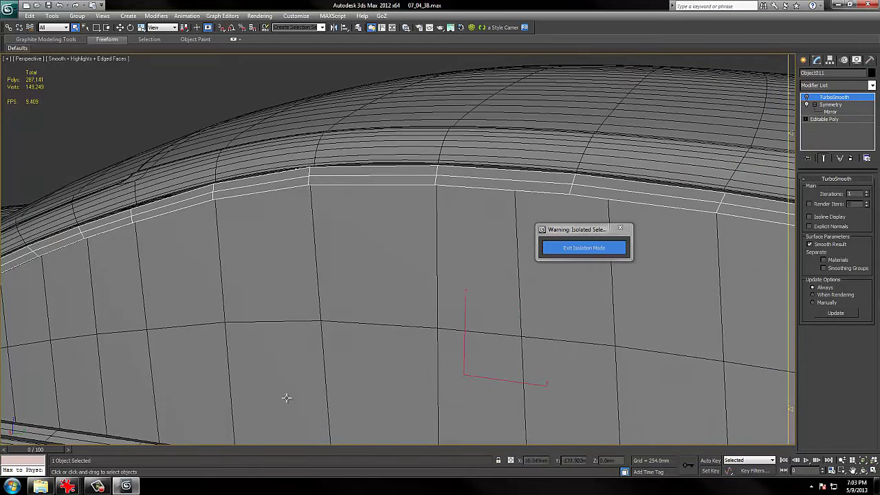
{"action": "middle_click_drag", "start_coordinate": [288, 398], "coordinate": [278, 244]}
{"action": "scroll", "coordinate": [407, 275], "scroll_direction": "down", "scroll_amount": 5}
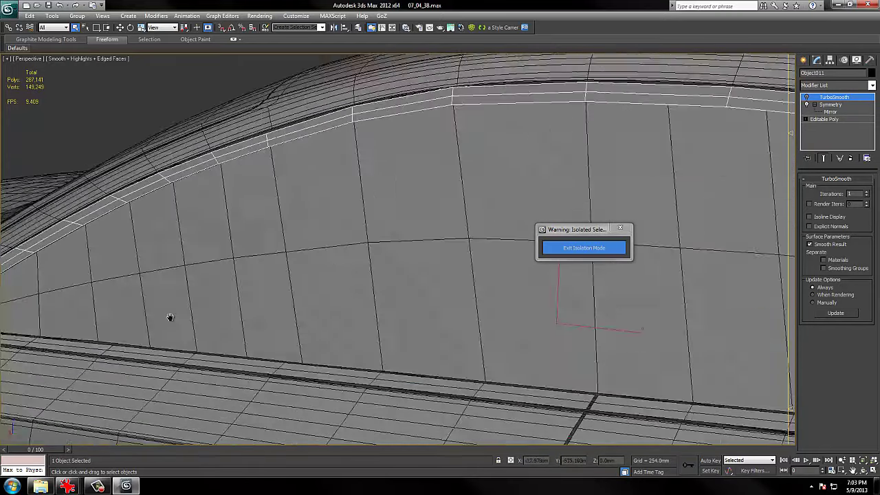
Examine the separated body panels from the front and close up around the hood and grille opening.
{"action": "mouse_move", "coordinate": [405, 316]}
{"action": "middle_mouse_down", "text": "alt"}
{"action": "mouse_move", "coordinate": [487, 279]}
{"action": "mouse_move", "coordinate": [492, 290]}
{"action": "mouse_move", "coordinate": [556, 295]}
{"action": "mouse_move", "coordinate": [405, 337]}
{"action": "mouse_move", "coordinate": [411, 346]}
{"action": "middle_mouse_up", "text": "alt"}
{"action": "scroll", "coordinate": [487, 279], "scroll_direction": "down", "scroll_amount": 5}
{"action": "key", "text": "F4"}
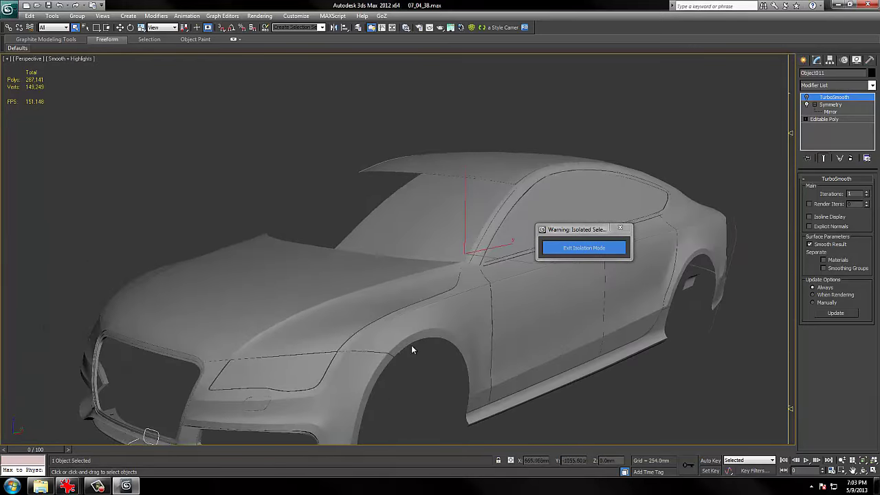
{"action": "scroll", "coordinate": [429, 272], "scroll_direction": "up", "scroll_amount": 8}
{"action": "key", "text": "F4"}
{"action": "middle_click_drag", "start_coordinate": [402, 208], "coordinate": [479, 262], "text": "alt"}
{"action": "key", "text": "F4"}
{"action": "key", "text": "F3"}
{"action": "middle_click_drag", "start_coordinate": [141, 304], "coordinate": [285, 287]}
Select the hood, hide all other parts, and show its edged faces.
{"action": "left_click", "coordinate": [269, 195]}
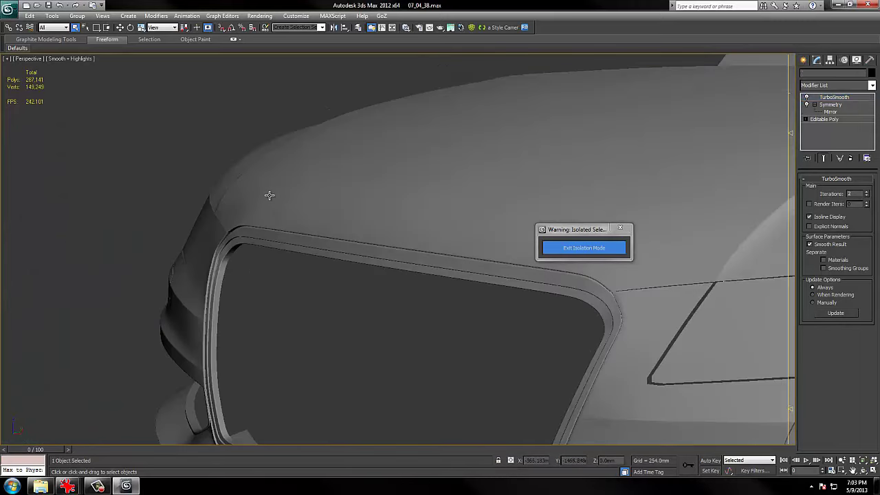
{"action": "right_click", "coordinate": [268, 194]}
{"action": "left_click", "coordinate": [285, 161]}
{"action": "middle_click_drag", "start_coordinate": [378, 220], "coordinate": [352, 226], "text": "alt"}
{"action": "key", "text": "F4"}
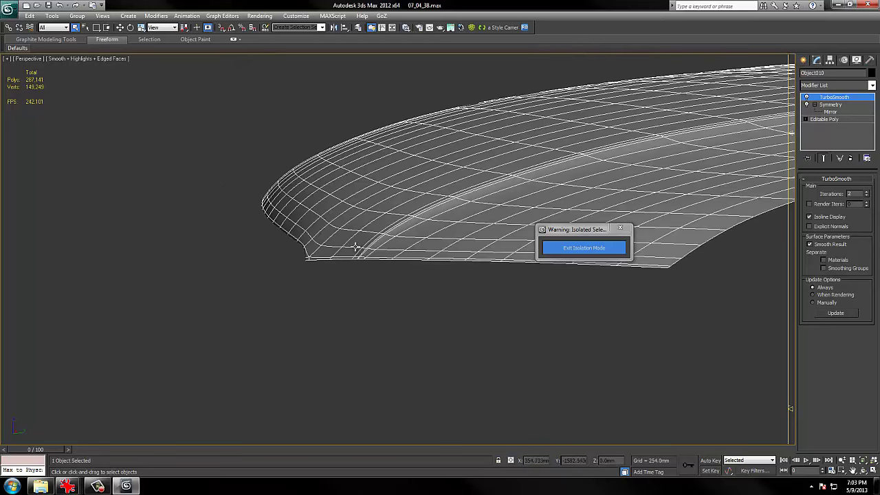
Show the isolated hood shaded without its wireframe and unhide all the other body parts.
{"action": "key", "text": "z"}
{"action": "middle_click_drag", "start_coordinate": [365, 266], "coordinate": [389, 262], "text": "alt"}
{"action": "scroll", "coordinate": [391, 262], "scroll_direction": "up", "scroll_amount": 3}
{"action": "key", "text": "F3"}
{"action": "right_click", "coordinate": [382, 286]}
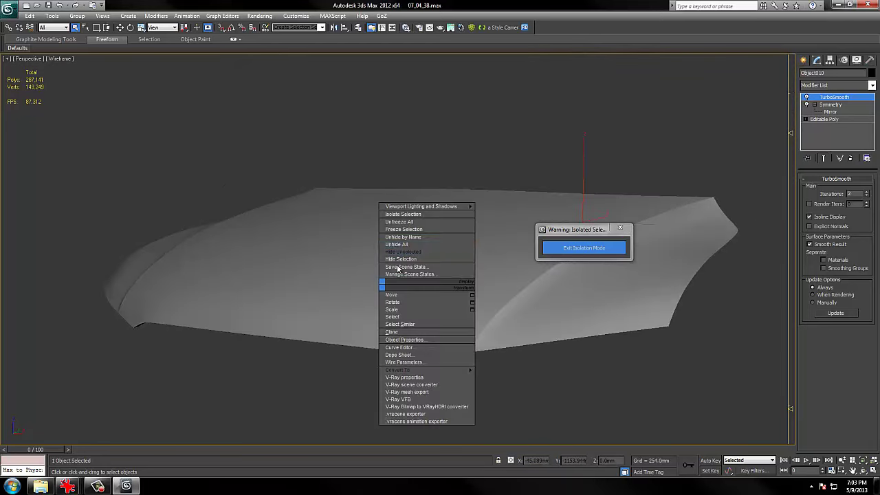
{"action": "left_click", "coordinate": [399, 245]}
Show edged faces and examine the hood's Editable Poly base mesh against the neighbouring grille, headlight and fender panels.
{"action": "left_click", "coordinate": [486, 268]}
{"action": "middle_click_drag", "start_coordinate": [459, 324], "coordinate": [443, 288]}
{"action": "scroll", "coordinate": [470, 296], "scroll_direction": "up", "scroll_amount": 2}
{"action": "scroll", "coordinate": [433, 272], "scroll_direction": "up", "scroll_amount": 5}
{"action": "key", "text": "F4"}
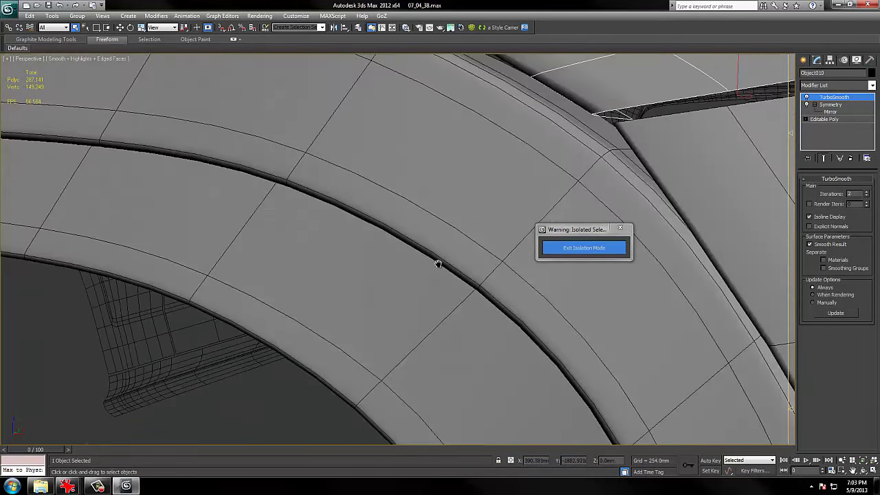
{"action": "middle_click_drag", "start_coordinate": [491, 206], "coordinate": [443, 244]}
{"action": "scroll", "coordinate": [443, 245], "scroll_direction": "down", "scroll_amount": 2}
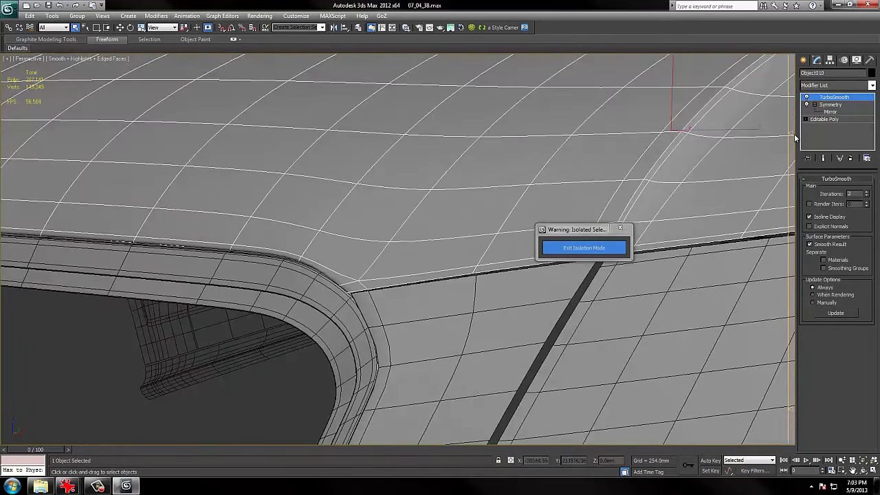
{"action": "left_click", "coordinate": [825, 119]}
{"action": "scroll", "coordinate": [388, 219], "scroll_direction": "down", "scroll_amount": 6}
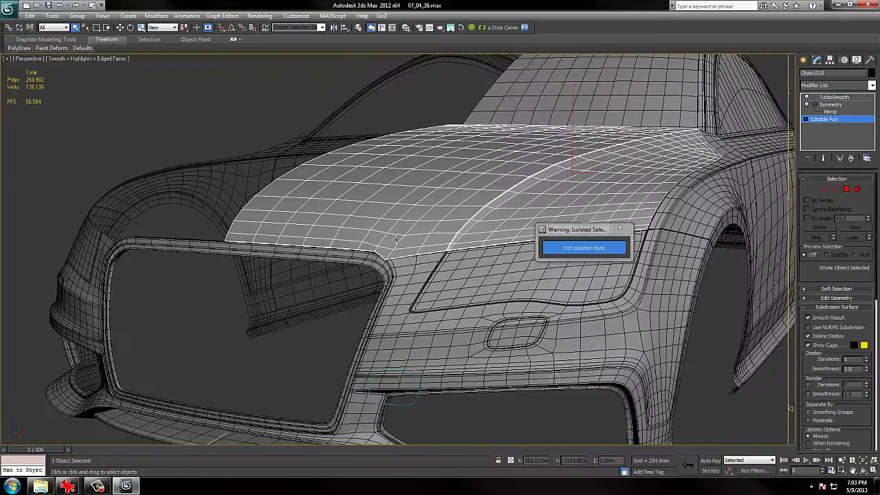
{"action": "middle_click_drag", "start_coordinate": [457, 328], "coordinate": [255, 147], "text": "alt"}
{"action": "middle_click_drag", "start_coordinate": [420, 207], "coordinate": [282, 255], "text": "alt"}
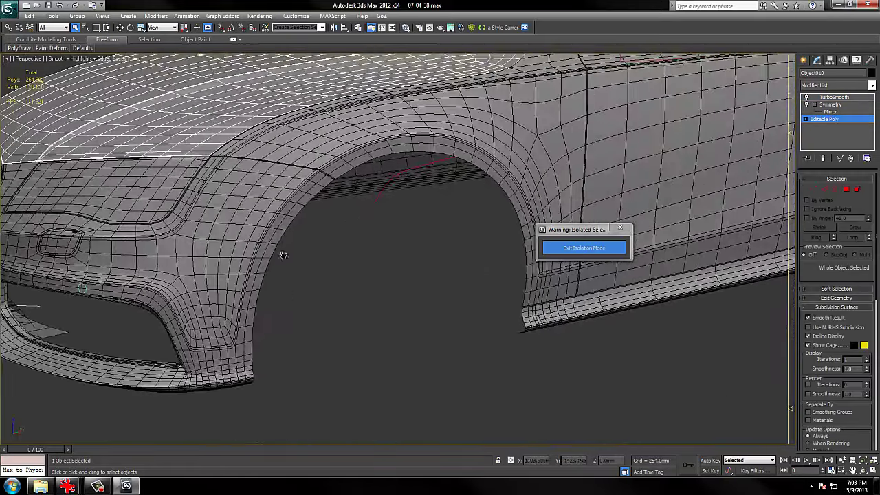
{"action": "middle_click_drag", "start_coordinate": [231, 297], "coordinate": [247, 308], "text": "alt"}
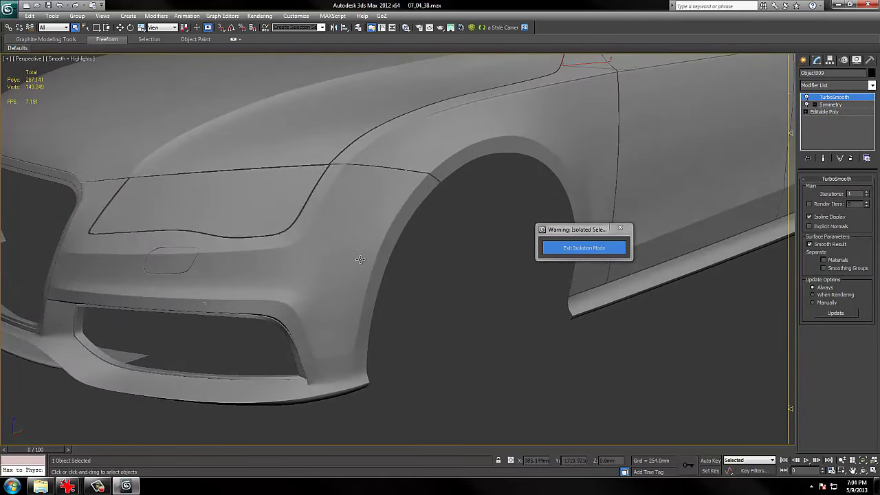
Examine the smoothed body's panel gaps from the front fender along the doors to the rear quarter and side window.
{"action": "middle_click_drag", "start_coordinate": [360, 259], "coordinate": [298, 276], "text": "alt"}
{"action": "scroll", "coordinate": [383, 255], "scroll_direction": "up", "scroll_amount": 1}
{"action": "middle_click_drag", "start_coordinate": [533, 193], "coordinate": [241, 298]}
{"action": "scroll", "coordinate": [489, 222], "scroll_direction": "up", "scroll_amount": 2}
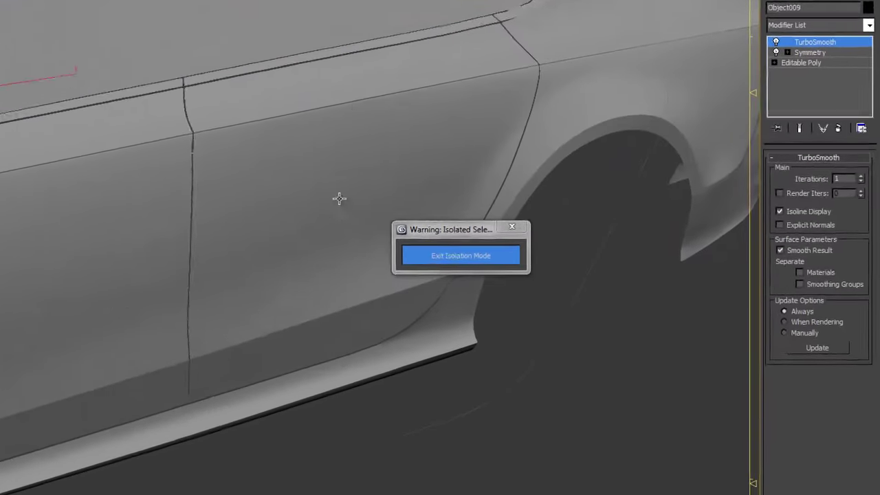
{"action": "middle_click_drag", "start_coordinate": [435, 203], "coordinate": [230, 377]}
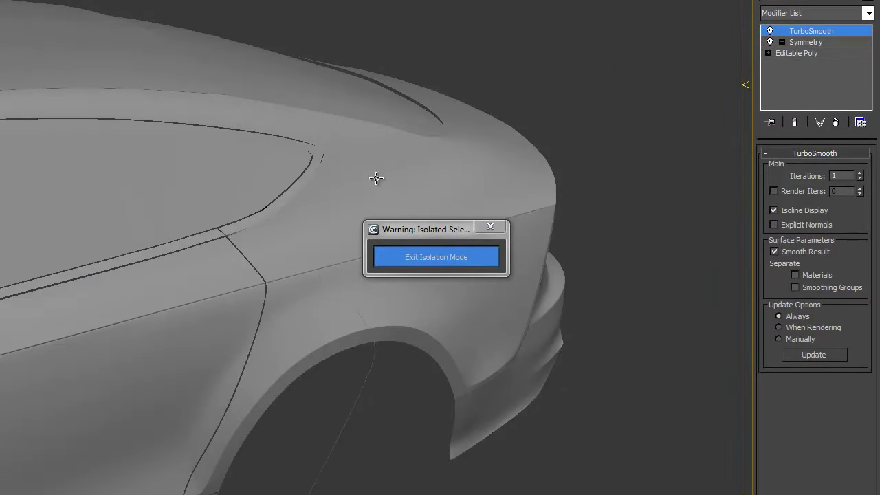
{"action": "middle_click_drag", "start_coordinate": [373, 177], "coordinate": [361, 187]}
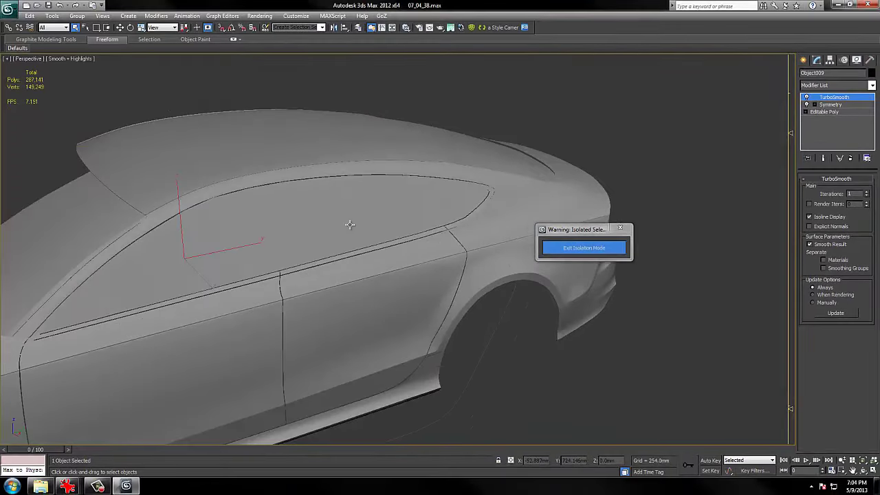
{"action": "middle_click_drag", "start_coordinate": [350, 225], "coordinate": [438, 212], "text": "alt"}
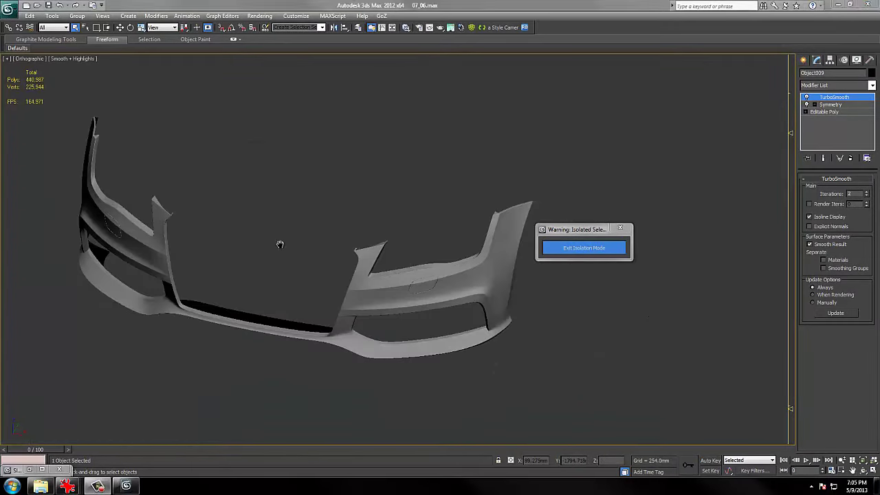
Examine the isolated front bumper's smoothed mesh around the fog light opening, switching between wireframe and shaded display.
{"action": "scroll", "coordinate": [316, 256], "scroll_direction": "up", "scroll_amount": 4}
{"action": "scroll", "coordinate": [324, 255], "scroll_direction": "up", "scroll_amount": 3}
{"action": "middle_click_drag", "start_coordinate": [323, 256], "coordinate": [277, 233]}
{"action": "key", "text": "F3"}
{"action": "key", "text": "F4"}
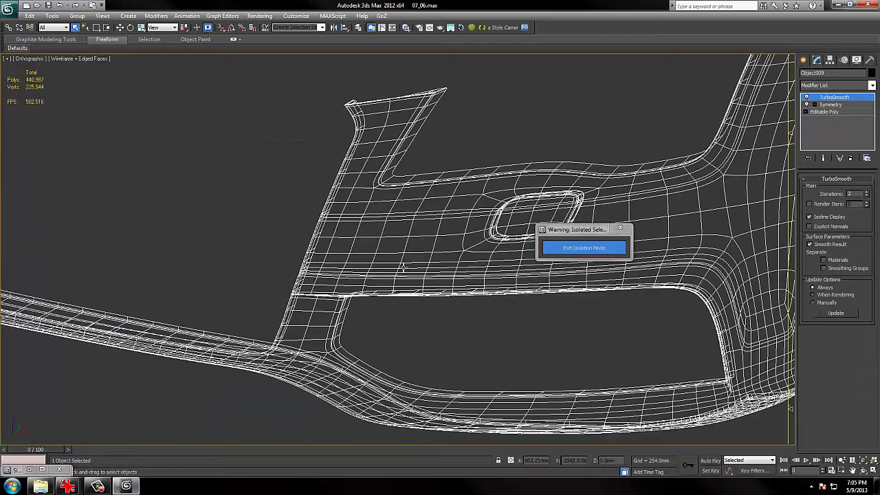
{"action": "key", "text": "F3"}
{"action": "middle_click_drag", "start_coordinate": [404, 267], "coordinate": [364, 282]}
{"action": "key", "text": "F4"}
Examine the bumper's Editable Poly base mesh with edged faces, following its support edges along the headlight cutout to the upper corner.
{"action": "left_click", "coordinate": [824, 111]}
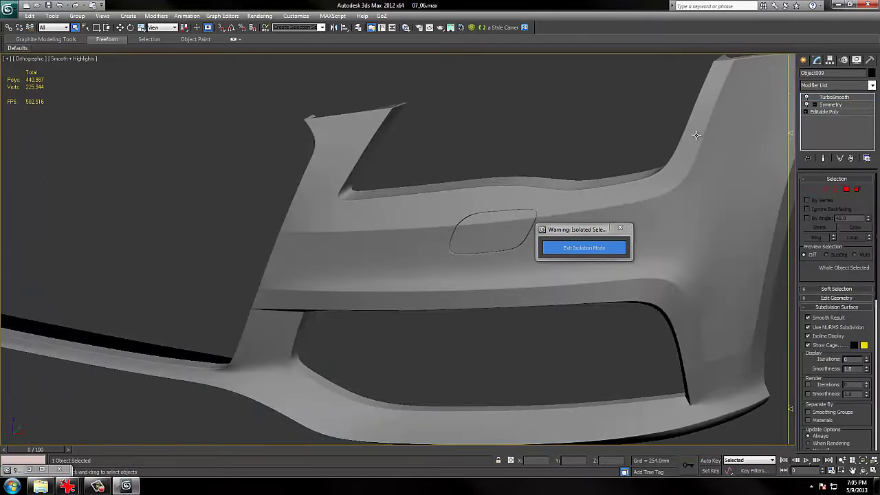
{"action": "key", "text": "F4"}
{"action": "scroll", "coordinate": [346, 250], "scroll_direction": "up", "scroll_amount": 3}
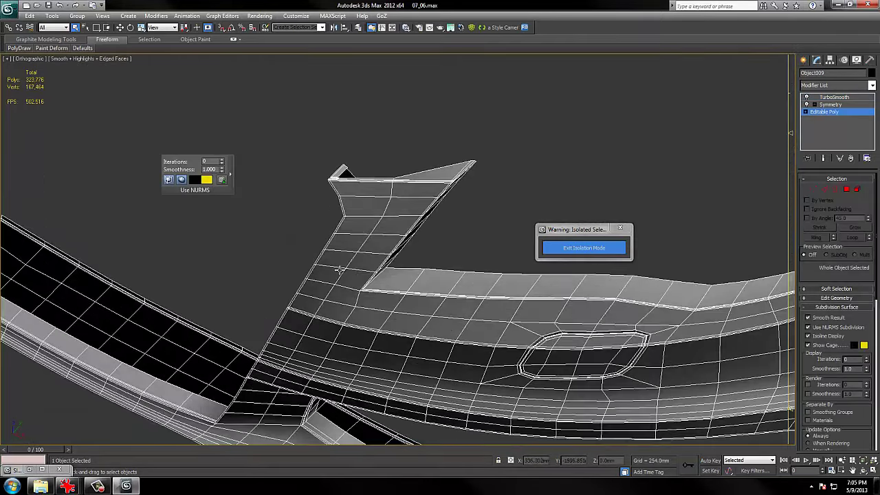
{"action": "scroll", "coordinate": [337, 267], "scroll_direction": "down", "scroll_amount": 3}
{"action": "middle_click_drag", "start_coordinate": [336, 267], "coordinate": [227, 173], "text": "alt"}
{"action": "scroll", "coordinate": [227, 172], "scroll_direction": "up", "scroll_amount": 4}
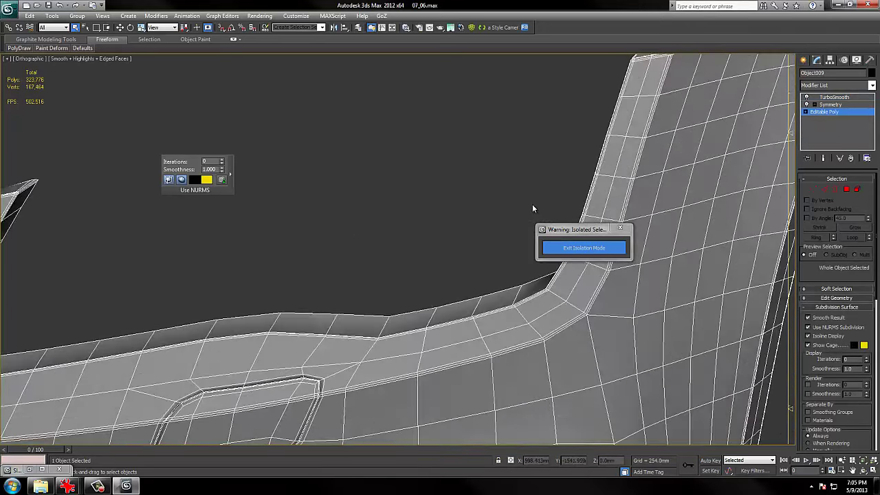
{"action": "middle_click_drag", "start_coordinate": [475, 138], "coordinate": [445, 293]}
{"action": "middle_click_drag", "start_coordinate": [371, 250], "coordinate": [139, 258]}
{"action": "scroll", "coordinate": [361, 252], "scroll_direction": "up", "scroll_amount": 4}
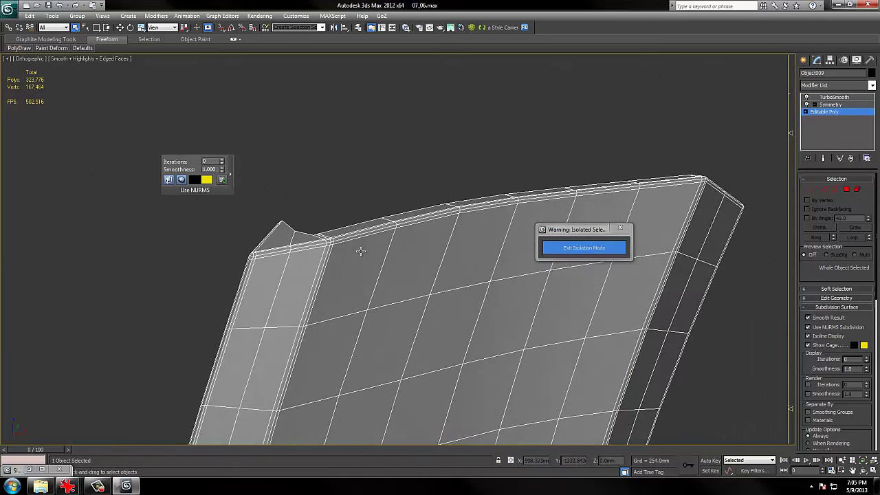
Compare the bumper's upper end and pointed corner with and without edged faces to check how the support edges hold them.
{"action": "scroll", "coordinate": [361, 251], "scroll_direction": "down", "scroll_amount": 3}
{"action": "middle_click_drag", "start_coordinate": [361, 251], "coordinate": [365, 207], "text": "alt"}
{"action": "key", "text": "F4"}
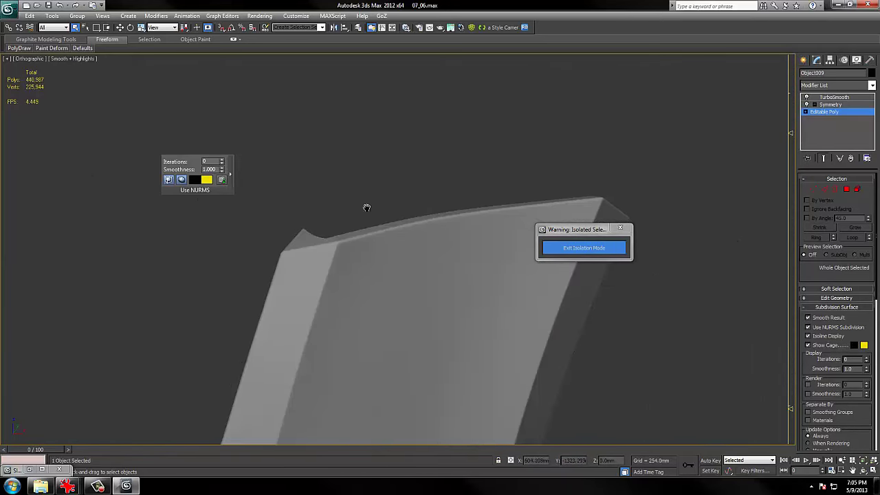
{"action": "scroll", "coordinate": [379, 303], "scroll_direction": "up", "scroll_amount": 4}
{"action": "mouse_move", "coordinate": [379, 303]}
{"action": "middle_mouse_down", "text": "alt"}
{"action": "mouse_move", "coordinate": [399, 268]}
{"action": "mouse_move", "coordinate": [387, 324]}
{"action": "mouse_move", "coordinate": [456, 298]}
{"action": "mouse_move", "coordinate": [460, 251]}
{"action": "middle_mouse_up", "text": "alt"}
{"action": "key", "text": "F4"}
{"action": "key", "text": "F4"}
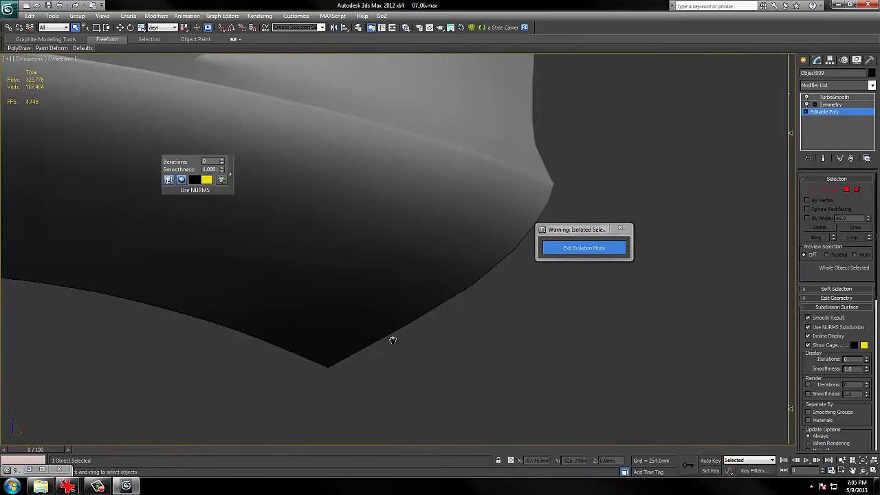
{"action": "middle_click_drag", "start_coordinate": [393, 339], "coordinate": [459, 273], "text": "alt"}
{"action": "key", "text": "F4"}
Select the vertices at the bumper's pointed corner, inspect the corner's thickness up close, and return to object level.
{"action": "right_click", "coordinate": [436, 321]}
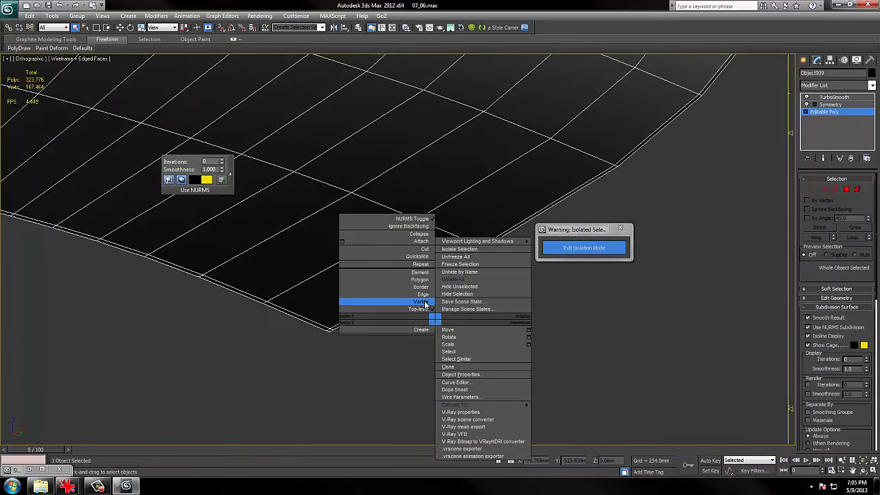
{"action": "left_click", "coordinate": [424, 303]}
{"action": "left_click", "coordinate": [329, 323]}
{"action": "key", "text": "F3"}
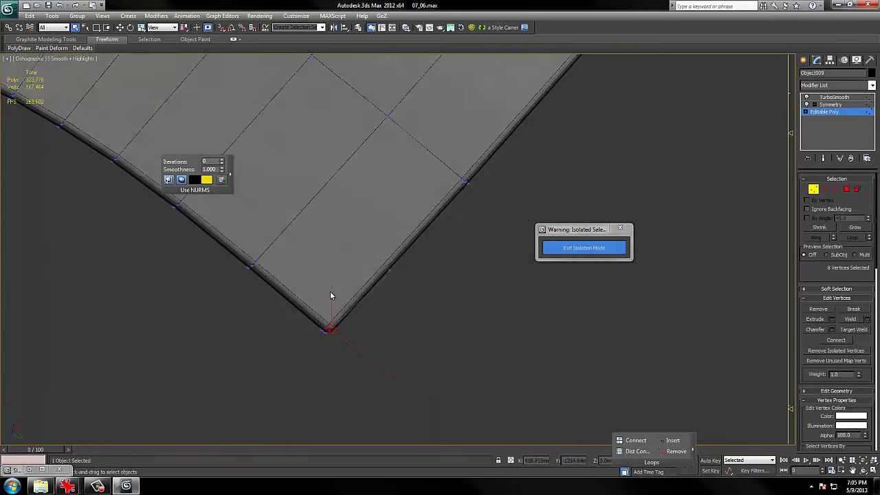
{"action": "key", "text": "F4"}
{"action": "mouse_move", "coordinate": [336, 301]}
{"action": "middle_mouse_down", "text": "alt"}
{"action": "mouse_move", "coordinate": [362, 232]}
{"action": "mouse_move", "coordinate": [344, 306]}
{"action": "mouse_move", "coordinate": [418, 196]}
{"action": "middle_mouse_up", "text": "alt"}
{"action": "scroll", "coordinate": [399, 270], "scroll_direction": "up", "scroll_amount": 6}
{"action": "scroll", "coordinate": [396, 267], "scroll_direction": "down", "scroll_amount": 12}
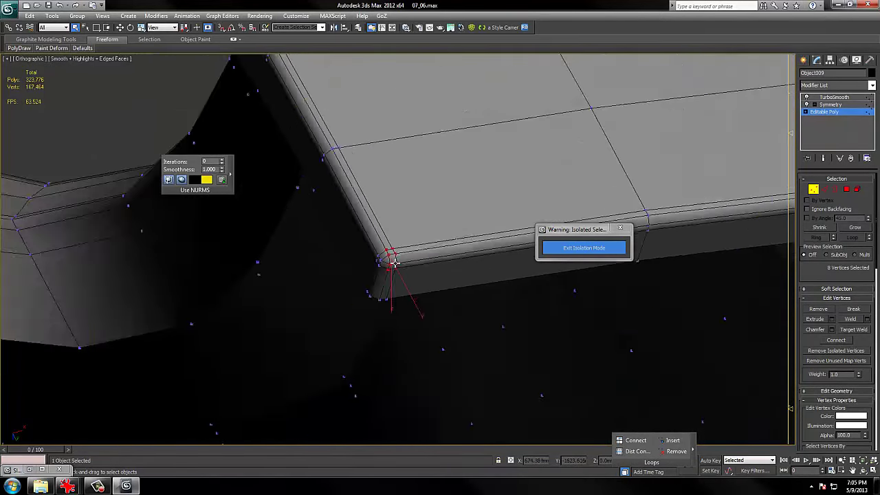
{"action": "middle_click_drag", "start_coordinate": [763, 350], "coordinate": [487, 323]}
{"action": "right_click", "coordinate": [483, 313]}
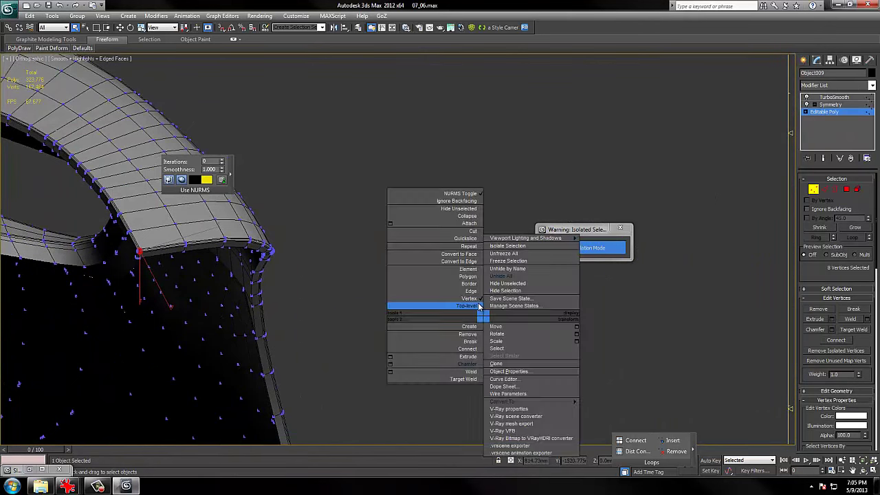
{"action": "left_click", "coordinate": [480, 305]}
Draw a long, narrow plane with 4 length and 4 width segments beside the bumper and frame it in the Top view.
{"action": "left_click", "coordinate": [803, 61]}
{"action": "left_click", "coordinate": [855, 157]}
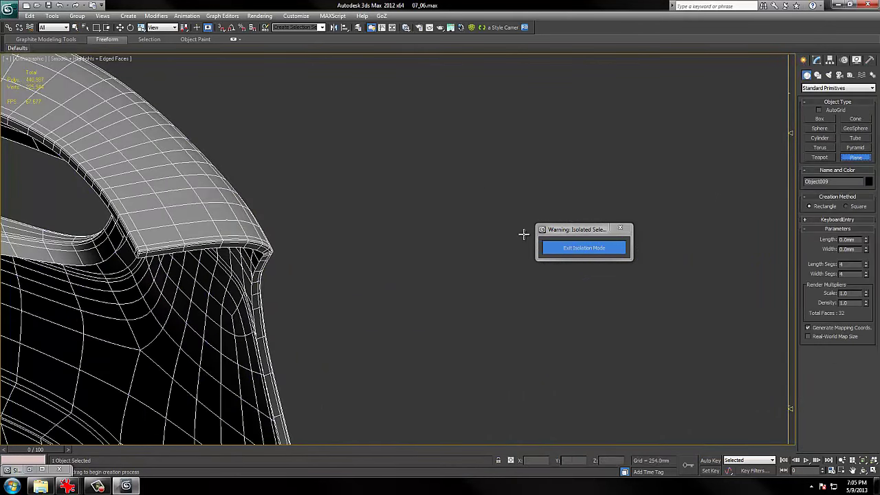
{"action": "left_click_drag", "start_coordinate": [383, 190], "coordinate": [481, 298]}
{"action": "key", "text": "t"}
{"action": "key", "text": "z"}
{"action": "middle_click_drag", "start_coordinate": [480, 290], "coordinate": [394, 233]}
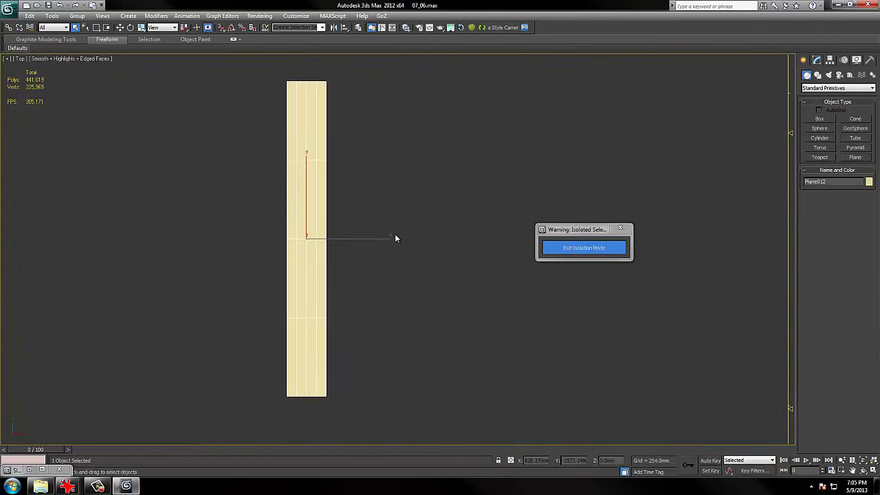
Convert the new plane to an Editable Poly and view it at an angle.
{"action": "right_click", "coordinate": [397, 183]}
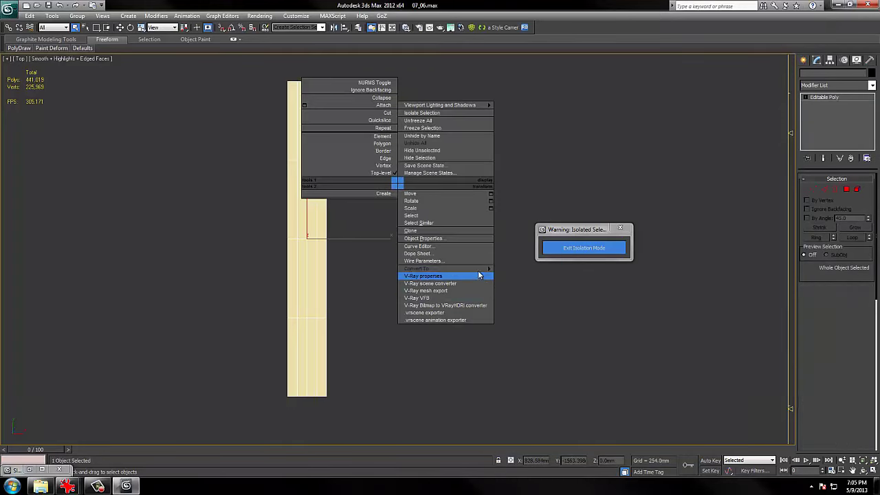
{"action": "mouse_move", "coordinate": [478, 269]}
{"action": "left_click", "coordinate": [522, 279]}
{"action": "middle_click_drag", "start_coordinate": [439, 235], "coordinate": [458, 166], "text": "alt"}
{"action": "scroll", "coordinate": [447, 186], "scroll_direction": "up", "scroll_amount": 2}
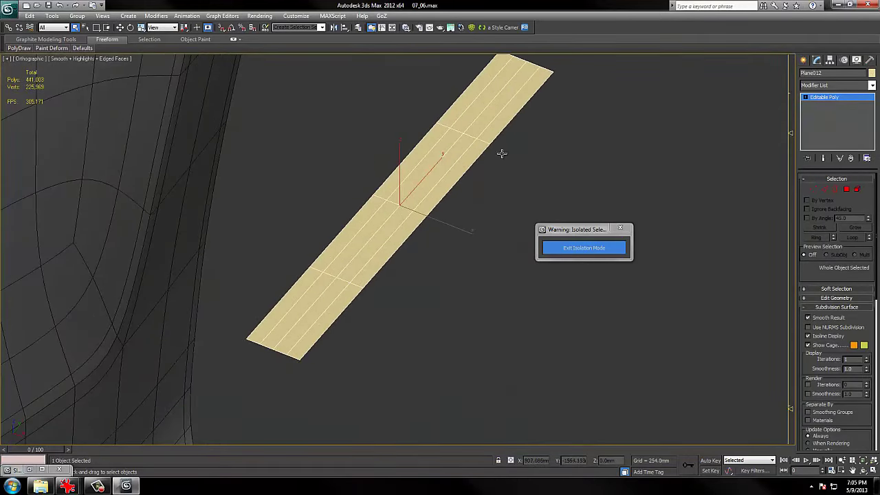
{"action": "left_click", "coordinate": [819, 86]}
{"action": "key", "text": "s"}
{"action": "key", "text": "s"}
{"action": "key", "text": "s"}
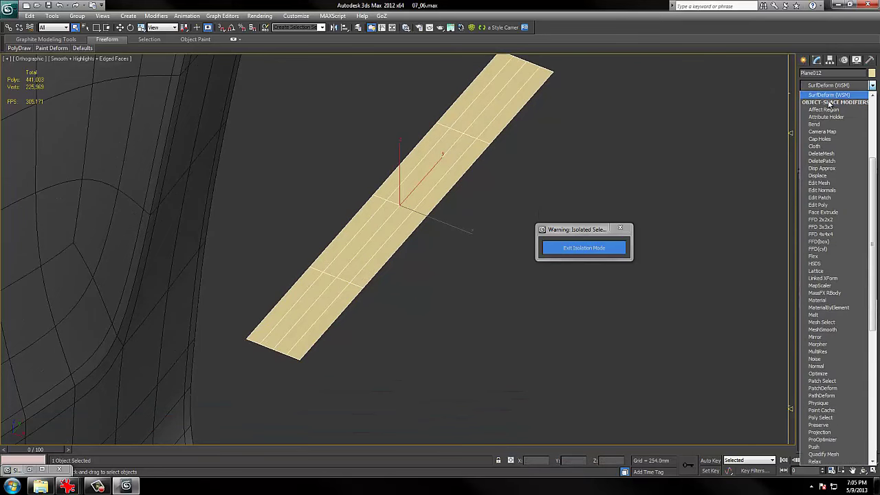
{"action": "left_click", "coordinate": [452, 238]}
Select the complete edge loops along both long sides of the plane in edge mode.
{"action": "right_click", "coordinate": [451, 237]}
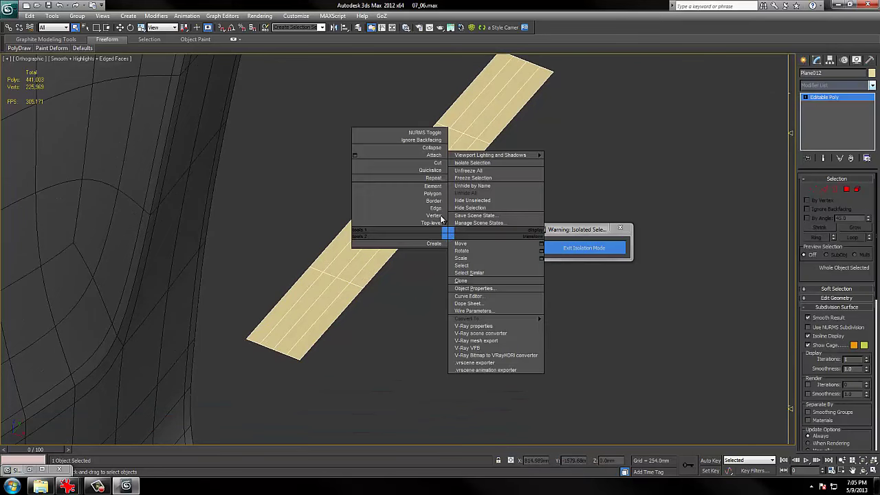
{"action": "left_click", "coordinate": [422, 189]}
{"action": "left_click", "coordinate": [396, 175]}
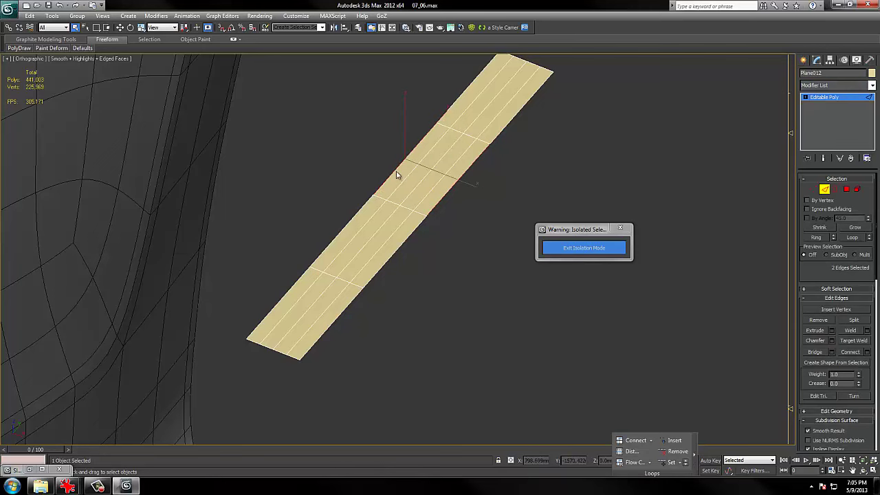
{"action": "key", "text": "alt+l"}
{"action": "middle_click_drag", "start_coordinate": [405, 232], "coordinate": [501, 187]}
{"action": "scroll", "coordinate": [452, 195], "scroll_direction": "up", "scroll_amount": 2}
{"action": "scroll", "coordinate": [496, 237], "scroll_direction": "up", "scroll_amount": 4}
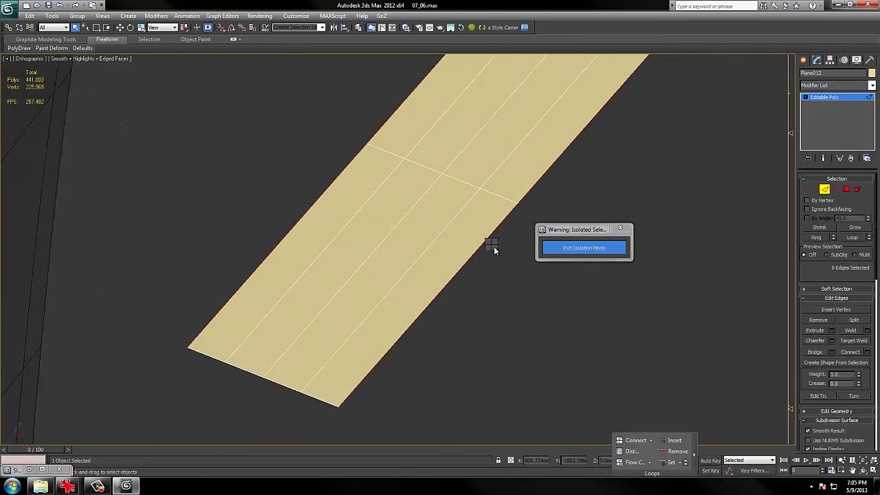
Extrude the long side edges with a height of 0 mm and a width of 0.731 mm.
{"action": "right_click", "coordinate": [492, 246]}
{"action": "left_click", "coordinate": [398, 293]}
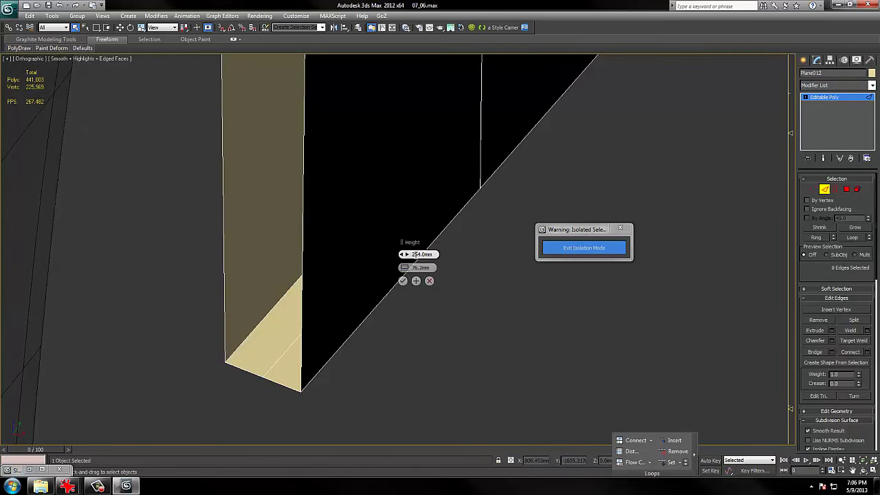
{"action": "right_click", "coordinate": [407, 268]}
{"action": "left_click_drag", "start_coordinate": [406, 267], "coordinate": [419, 270]}
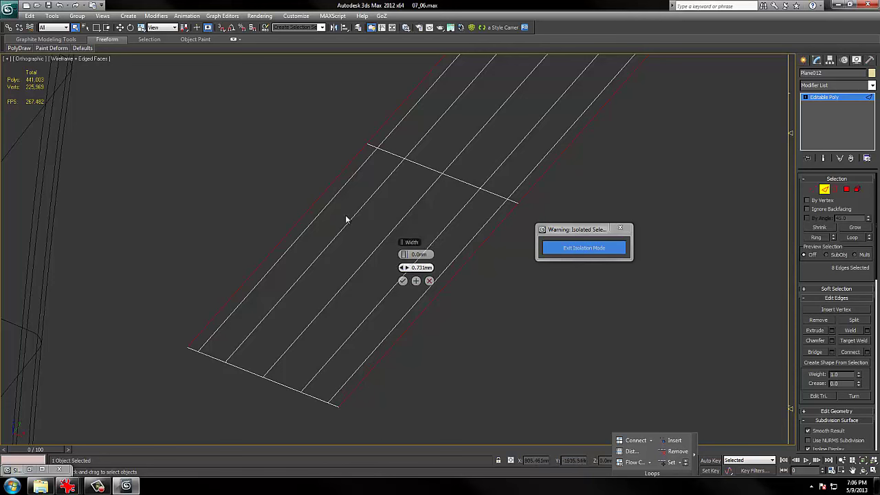
{"action": "left_click", "coordinate": [404, 280]}
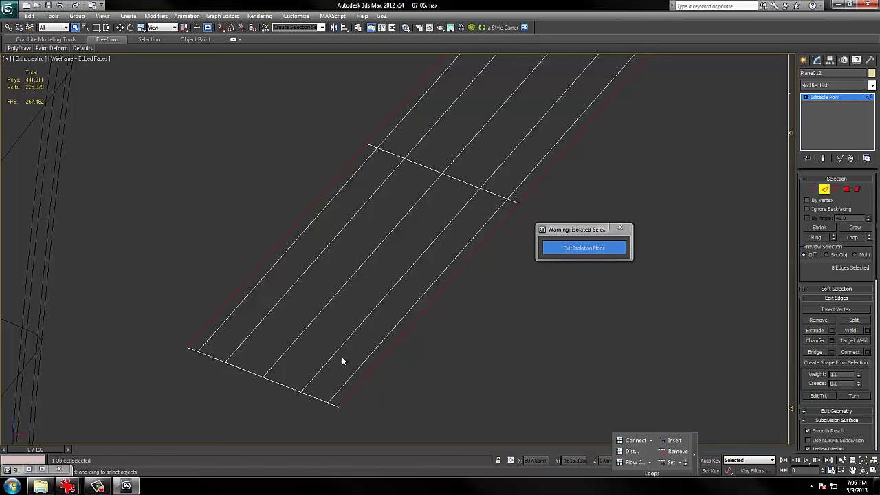
Select the edge loop across the plane's near short end and extrude it with a height of 0 mm and a width of 0.731 mm.
{"action": "left_click", "coordinate": [316, 396]}
{"action": "left_click_drag", "start_coordinate": [302, 413], "coordinate": [322, 389]}
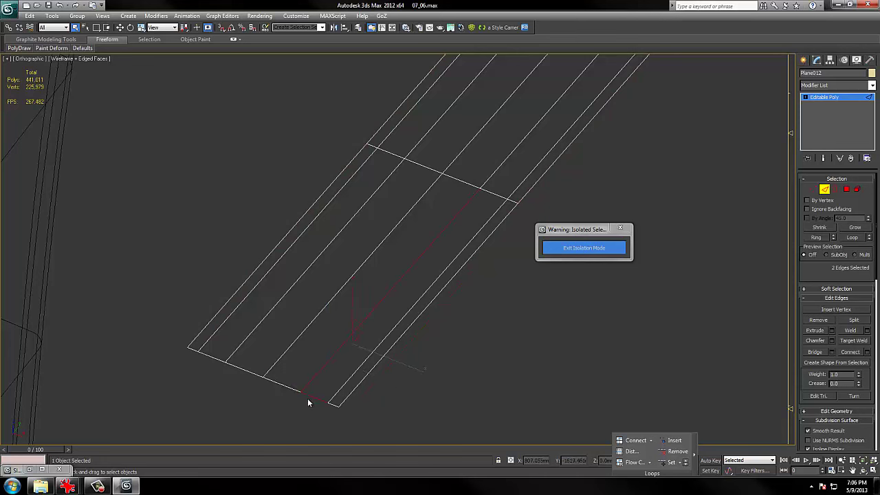
{"action": "left_click", "coordinate": [321, 396]}
{"action": "key", "text": "alt+l"}
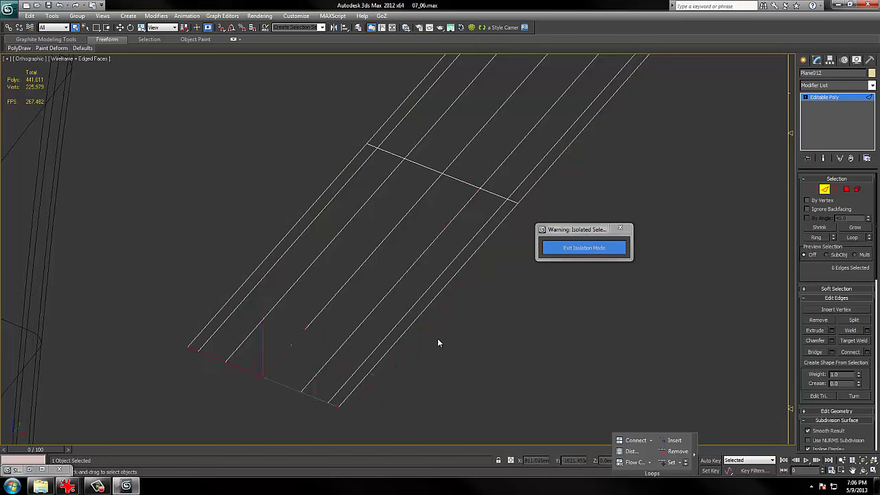
{"action": "right_click", "coordinate": [438, 342]}
{"action": "left_click", "coordinate": [375, 384]}
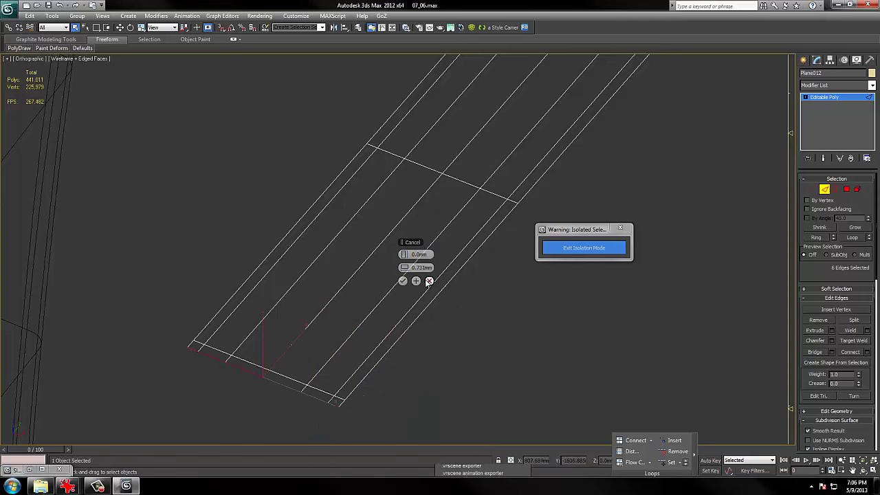
{"action": "left_click", "coordinate": [403, 280]}
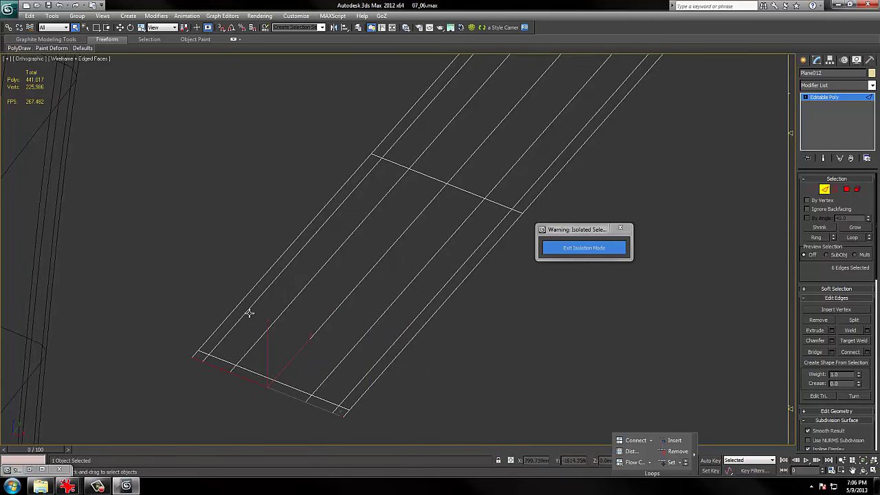
{"action": "left_click", "coordinate": [432, 348]}
Select the outer border edges along one long side and the adjoining short end of the plane in edge mode.
{"action": "middle_click_drag", "start_coordinate": [515, 268], "coordinate": [412, 348]}
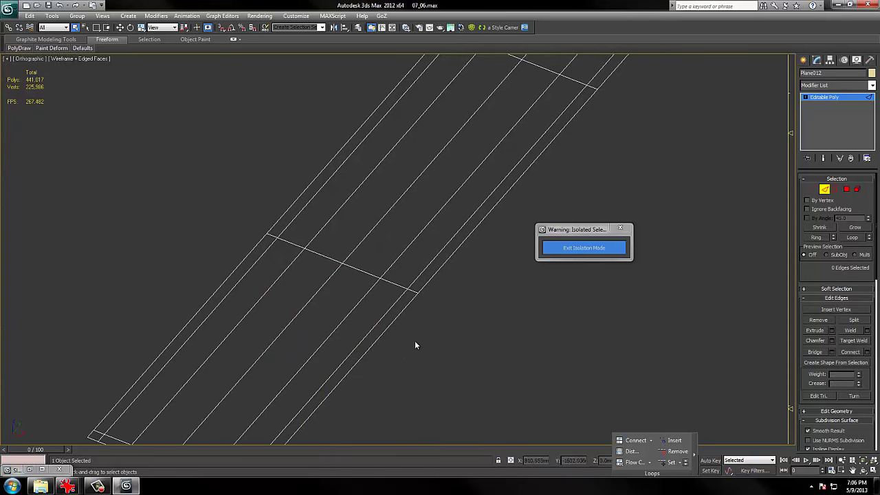
{"action": "scroll", "coordinate": [433, 332], "scroll_direction": "down", "scroll_amount": 3}
{"action": "right_click", "coordinate": [445, 318]}
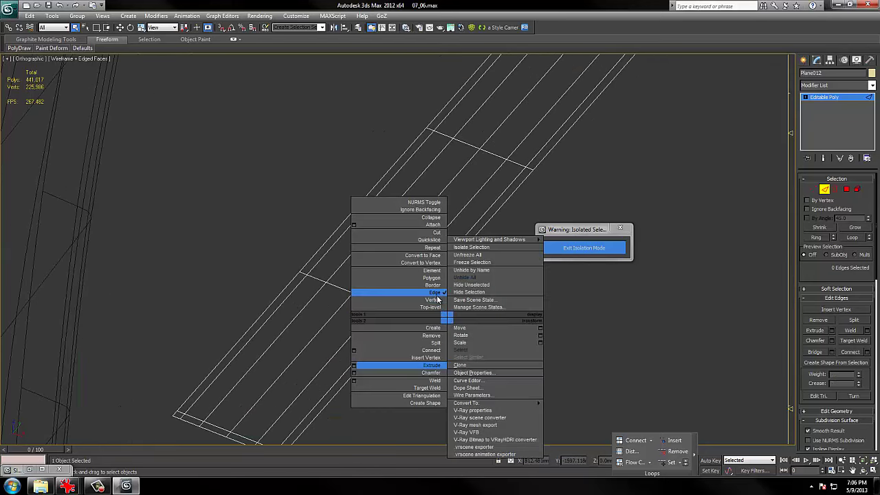
{"action": "left_click", "coordinate": [430, 294]}
{"action": "left_click", "coordinate": [422, 295]}
{"action": "left_click", "coordinate": [308, 257]}
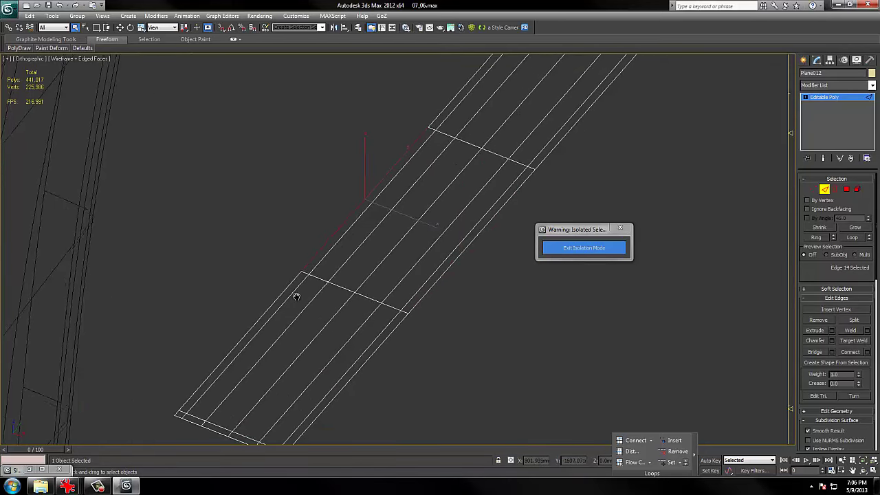
{"action": "middle_click_drag", "start_coordinate": [297, 296], "coordinate": [326, 219]}
{"action": "double_click", "coordinate": [216, 340]}
{"action": "middle_click_drag", "start_coordinate": [310, 347], "coordinate": [310, 376]}
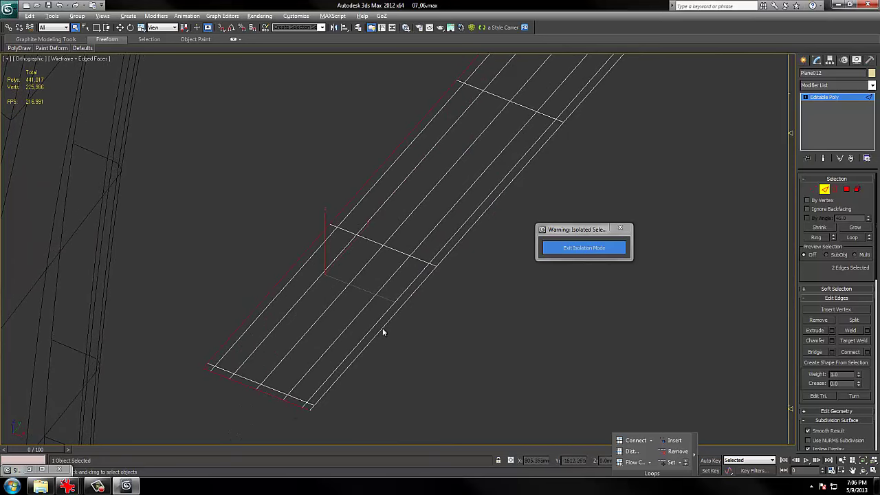
{"action": "middle_click_drag", "start_coordinate": [382, 332], "coordinate": [358, 343]}
{"action": "right_click", "coordinate": [395, 325]}
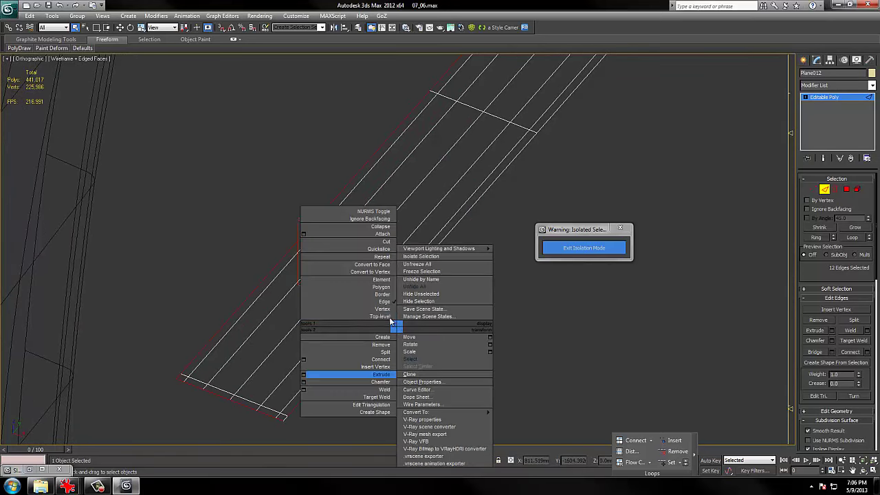
Leave edge editing, apply a Shell modifier to the isolated plane strip, and switch the viewport to shaded display.
{"action": "left_click", "coordinate": [390, 318]}
{"action": "middle_click_drag", "start_coordinate": [429, 295], "coordinate": [296, 279], "text": "alt"}
{"action": "scroll", "coordinate": [296, 279], "scroll_direction": "down", "scroll_amount": 2}
{"action": "left_click", "coordinate": [834, 84]}
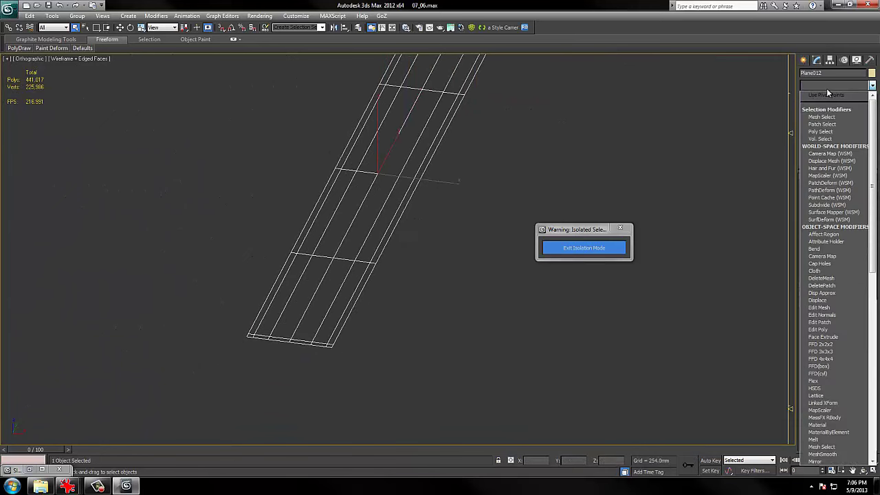
{"action": "scroll", "coordinate": [830, 108], "scroll_direction": "down", "scroll_amount": 1}
{"action": "scroll", "coordinate": [831, 108], "scroll_direction": "down", "scroll_amount": 12}
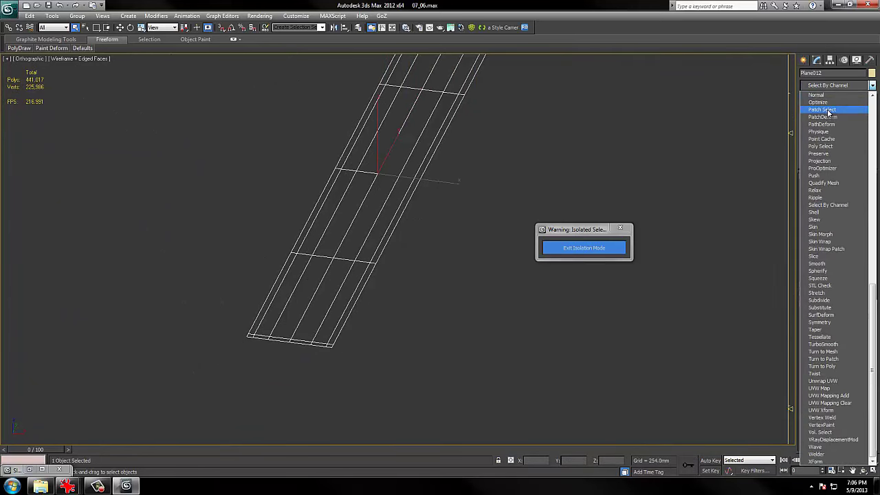
{"action": "left_click", "coordinate": [815, 212]}
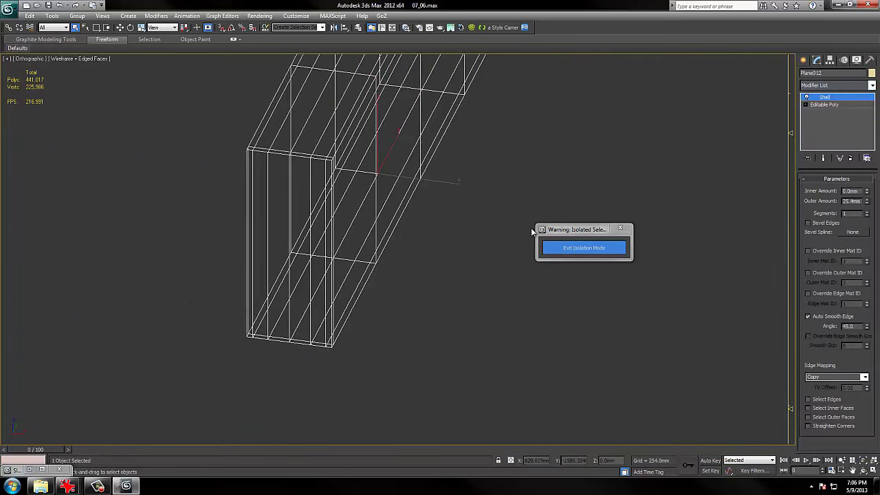
{"action": "mouse_move", "coordinate": [498, 227]}
{"action": "middle_mouse_down", "text": "alt"}
{"action": "mouse_move", "coordinate": [450, 221]}
{"action": "mouse_move", "coordinate": [455, 192]}
{"action": "middle_mouse_up", "text": "alt"}
{"action": "middle_click_drag", "start_coordinate": [454, 192], "coordinate": [472, 283]}
{"action": "key", "text": "F3"}
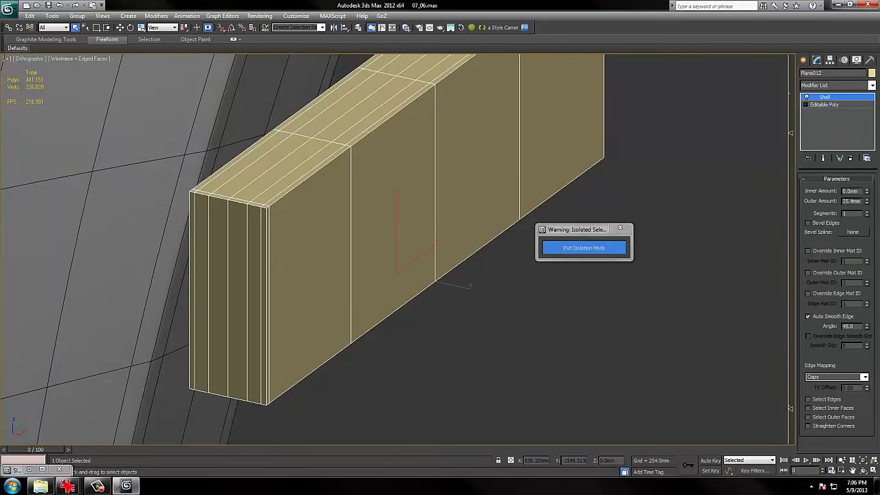
Set the Shell modifier's outer amount to 5.08 mm.
{"action": "left_click_drag", "start_coordinate": [867, 206], "coordinate": [867, 192]}
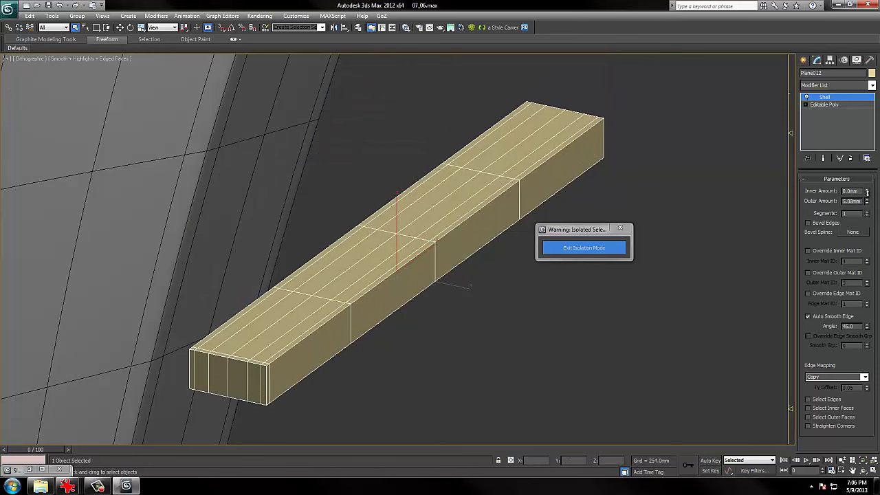
{"action": "key", "text": "7"}
{"action": "middle_click_drag", "start_coordinate": [401, 193], "coordinate": [429, 188]}
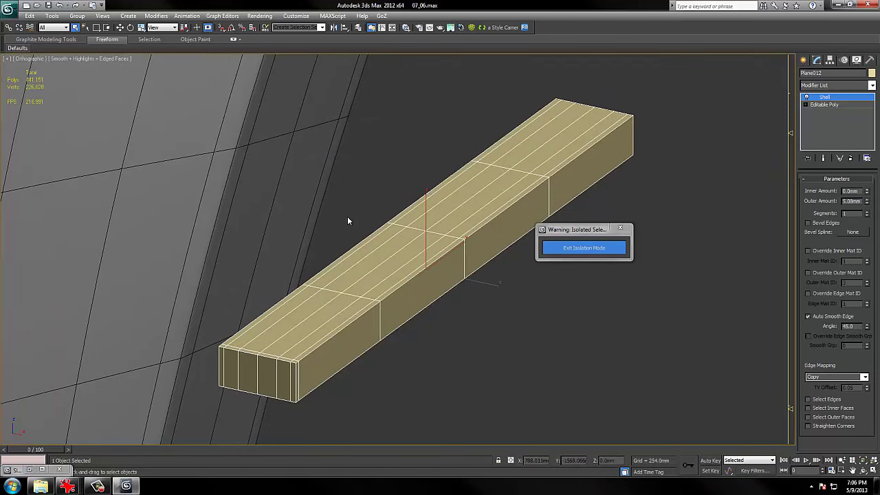
{"action": "scroll", "coordinate": [418, 201], "scroll_direction": "up", "scroll_amount": 2}
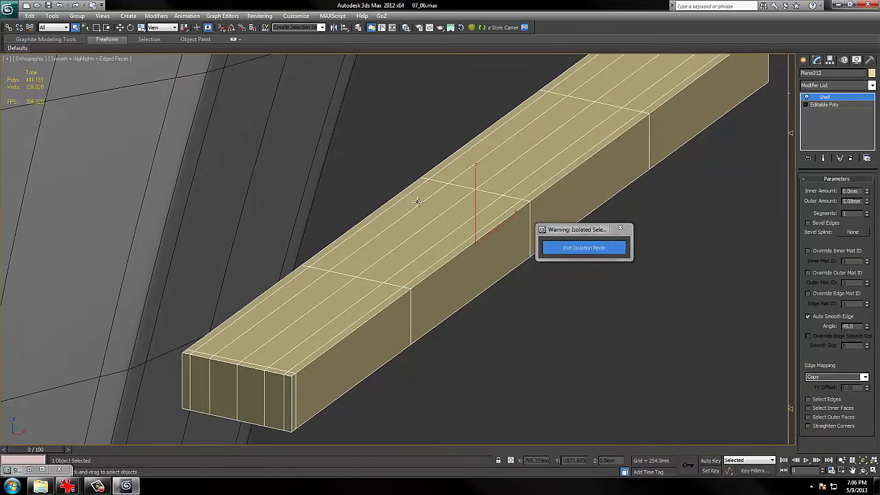
{"action": "scroll", "coordinate": [417, 201], "scroll_direction": "down", "scroll_amount": 2}
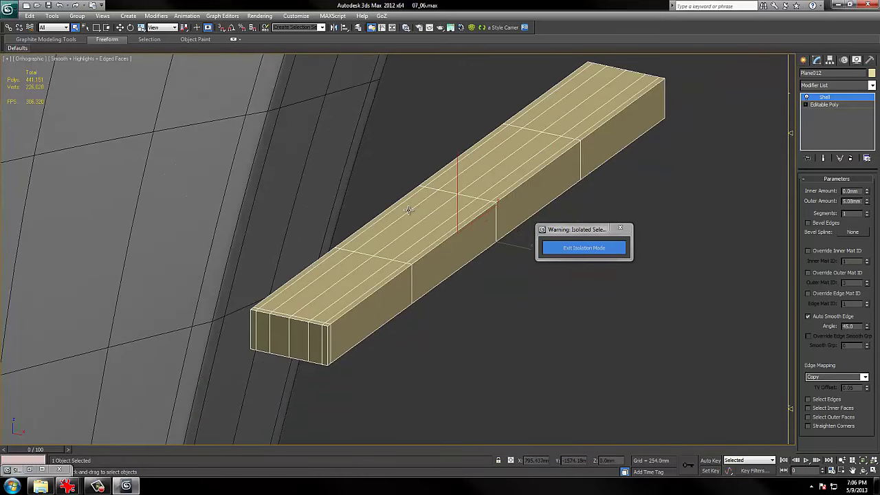
{"action": "scroll", "coordinate": [409, 214], "scroll_direction": "down", "scroll_amount": 1}
{"action": "scroll", "coordinate": [408, 215], "scroll_direction": "up", "scroll_amount": 1}
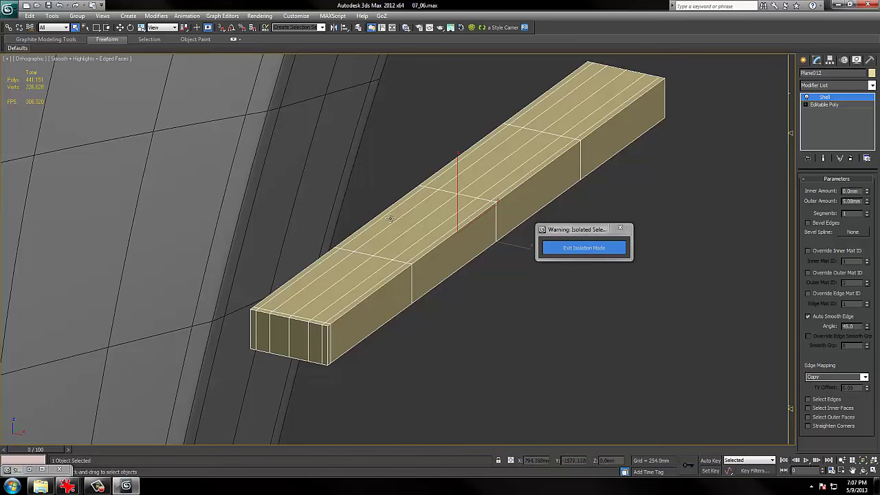
{"action": "scroll", "coordinate": [411, 213], "scroll_direction": "up", "scroll_amount": 2}
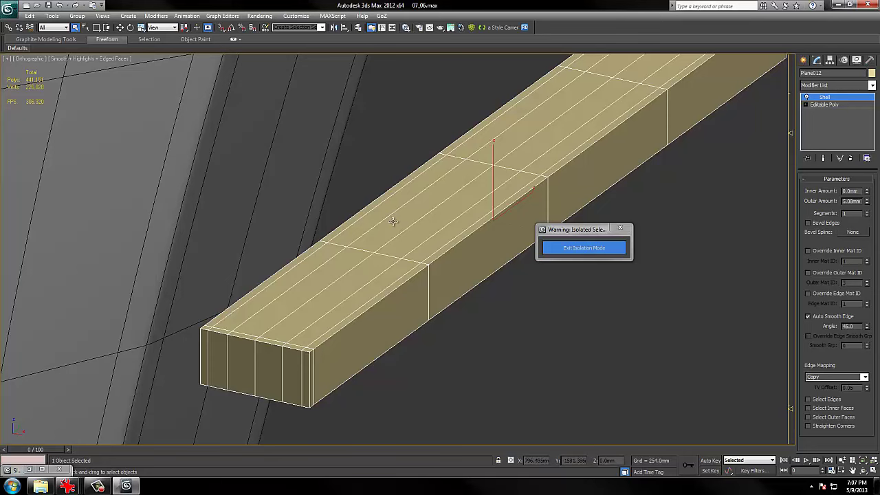
{"action": "scroll", "coordinate": [292, 259], "scroll_direction": "down", "scroll_amount": 5}
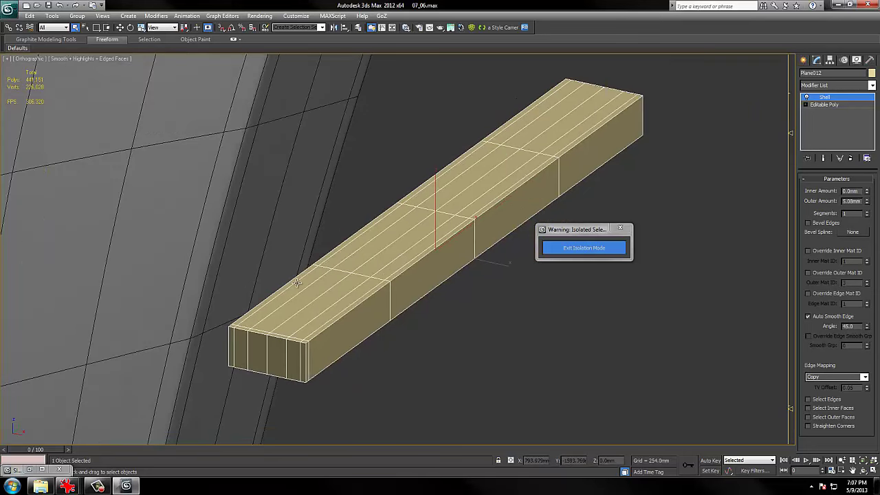
{"action": "scroll", "coordinate": [367, 280], "scroll_direction": "up", "scroll_amount": 3}
{"action": "scroll", "coordinate": [367, 281], "scroll_direction": "up", "scroll_amount": 1}
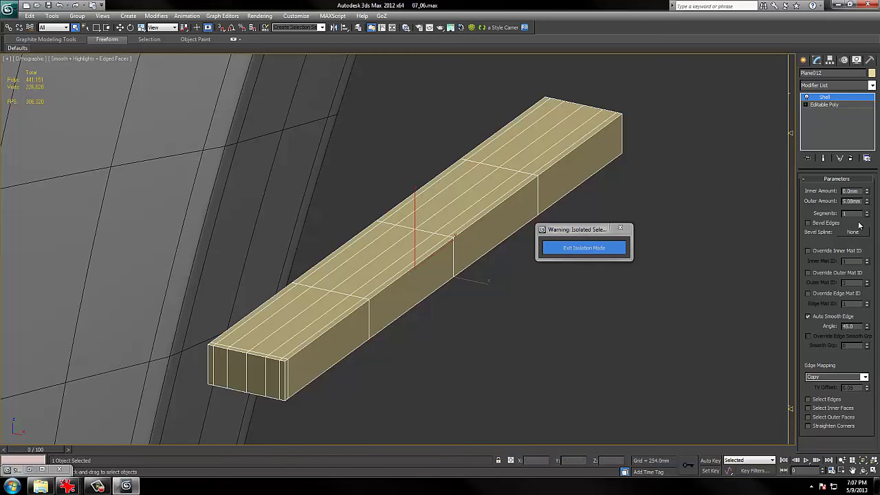
Thin the shelled strip by setting the Shell modifier's outer amount to 2.54 mm.
{"action": "right_click", "coordinate": [868, 202]}
{"action": "left_click", "coordinate": [868, 199]}
{"action": "left_click_drag", "start_coordinate": [867, 199], "coordinate": [867, 198]}
{"action": "scroll", "coordinate": [446, 310], "scroll_direction": "up", "scroll_amount": 3}
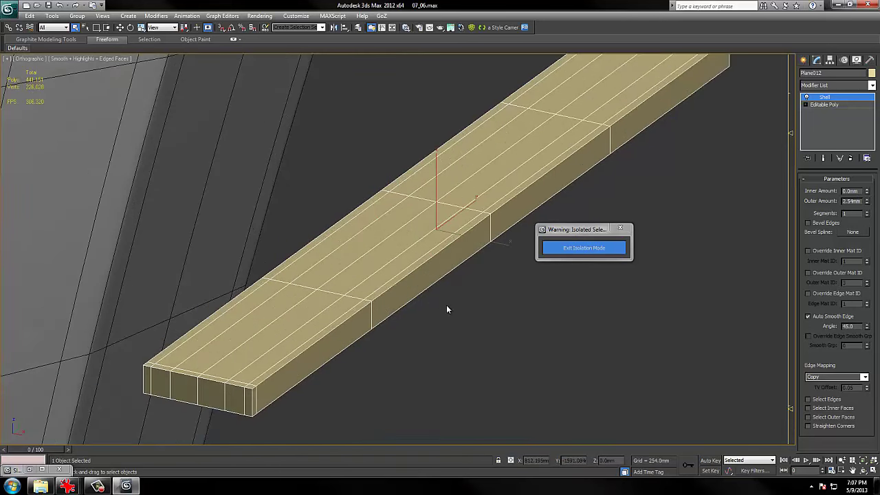
{"action": "scroll", "coordinate": [447, 309], "scroll_direction": "down", "scroll_amount": 3}
{"action": "middle_click_drag", "start_coordinate": [446, 310], "coordinate": [443, 277], "text": "alt"}
{"action": "scroll", "coordinate": [448, 290], "scroll_direction": "up", "scroll_amount": 3}
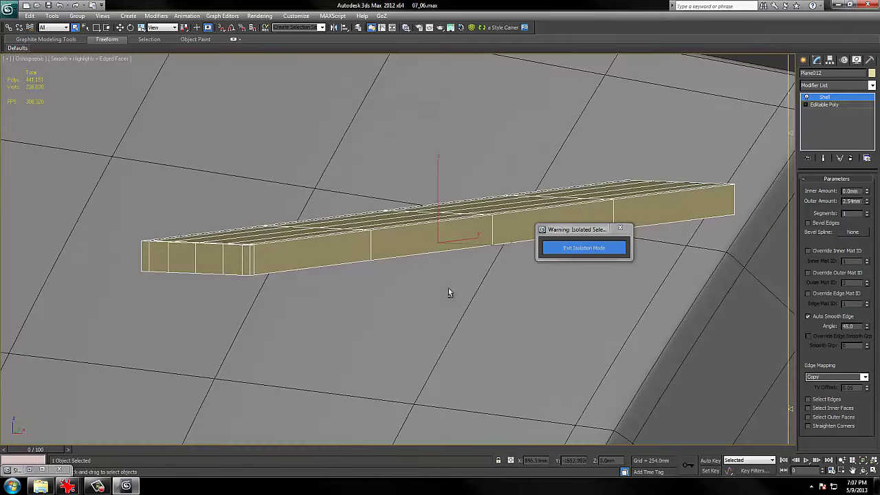
Enable Select Inner Faces for the Shell modifier and check the selected faces on the strip's underside.
{"action": "left_click", "coordinate": [838, 408]}
{"action": "middle_click_drag", "start_coordinate": [399, 275], "coordinate": [420, 248], "text": "alt"}
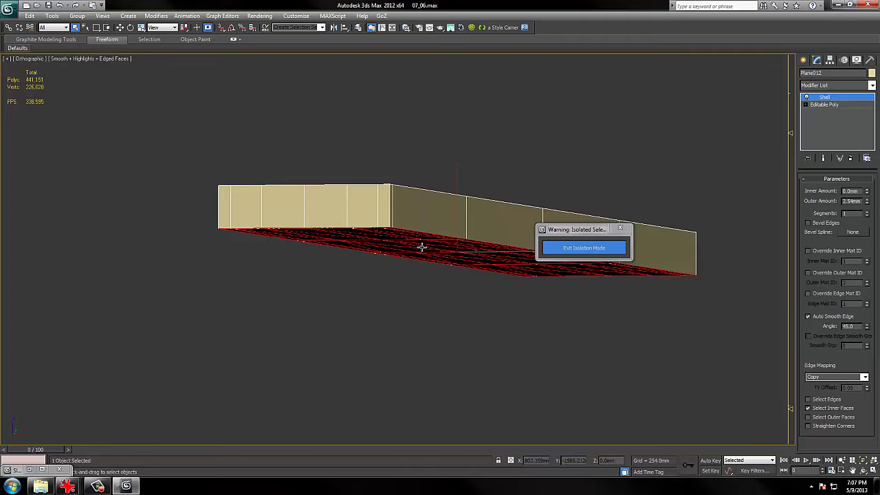
{"action": "scroll", "coordinate": [453, 237], "scroll_direction": "up", "scroll_amount": 5}
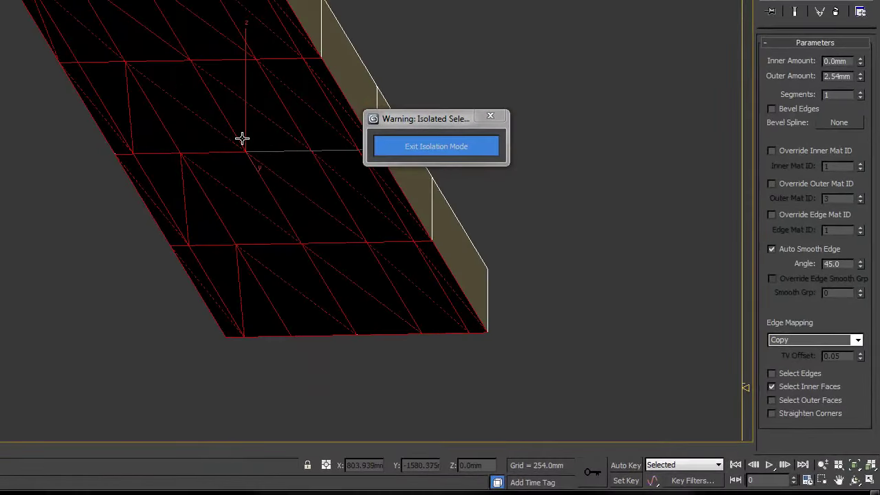
{"action": "scroll", "coordinate": [242, 138], "scroll_direction": "up", "scroll_amount": 2}
{"action": "middle_click_drag", "start_coordinate": [383, 249], "coordinate": [379, 264], "text": "alt"}
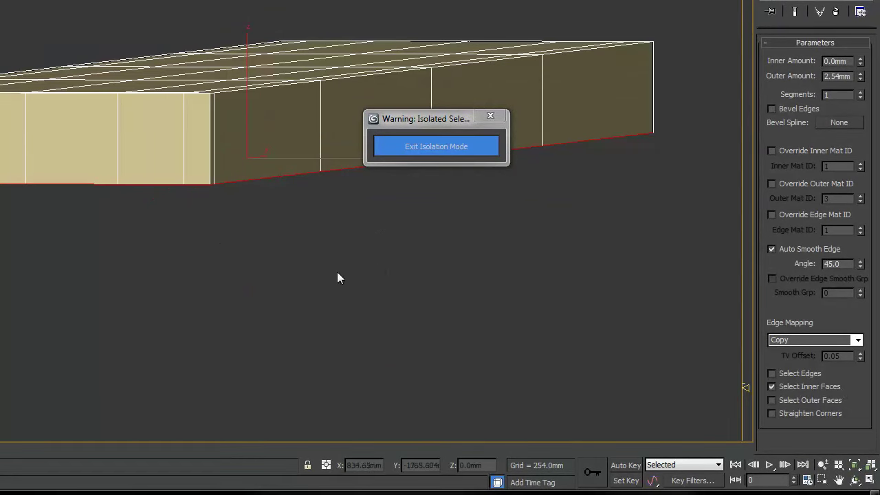
Convert the shelled strip to an Editable Poly and delete the selected inner polygons on its underside.
{"action": "right_click", "coordinate": [189, 199]}
{"action": "left_click", "coordinate": [374, 332]}
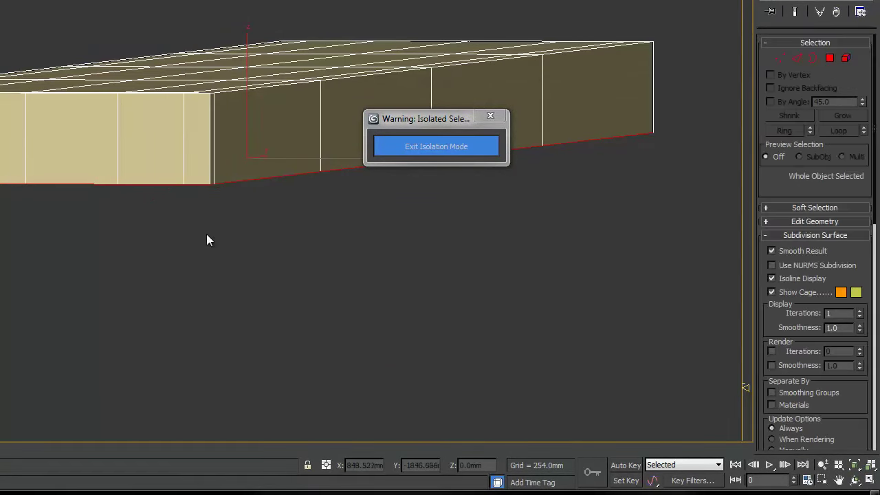
{"action": "middle_click_drag", "start_coordinate": [292, 227], "coordinate": [290, 261]}
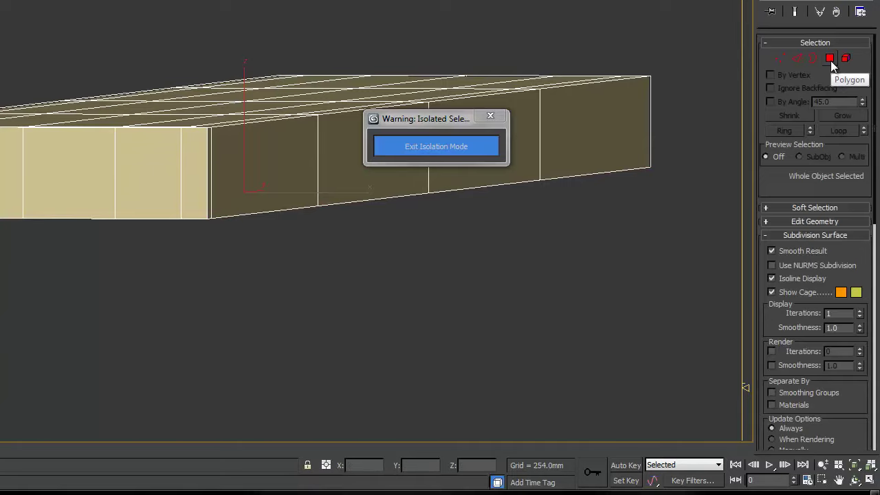
{"action": "left_click", "coordinate": [831, 59]}
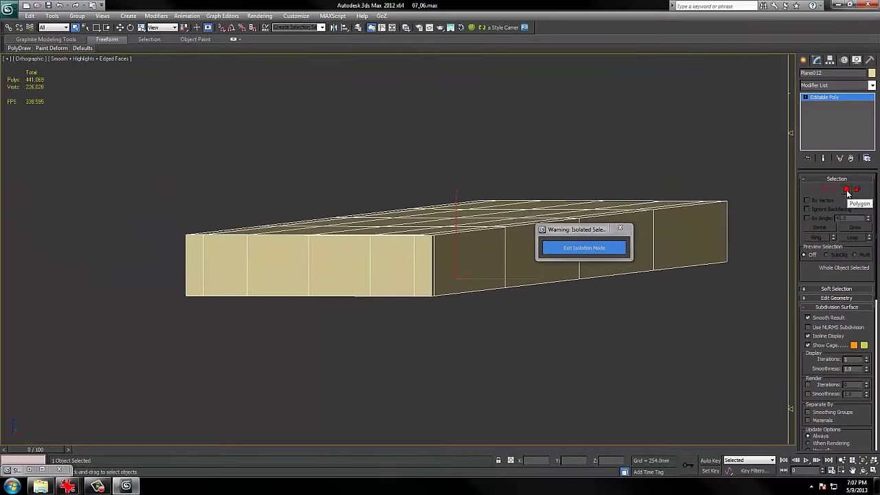
{"action": "middle_click_drag", "start_coordinate": [524, 326], "coordinate": [502, 342], "text": "alt"}
{"action": "scroll", "coordinate": [502, 341], "scroll_direction": "up", "scroll_amount": 2}
{"action": "key", "text": "Delete"}
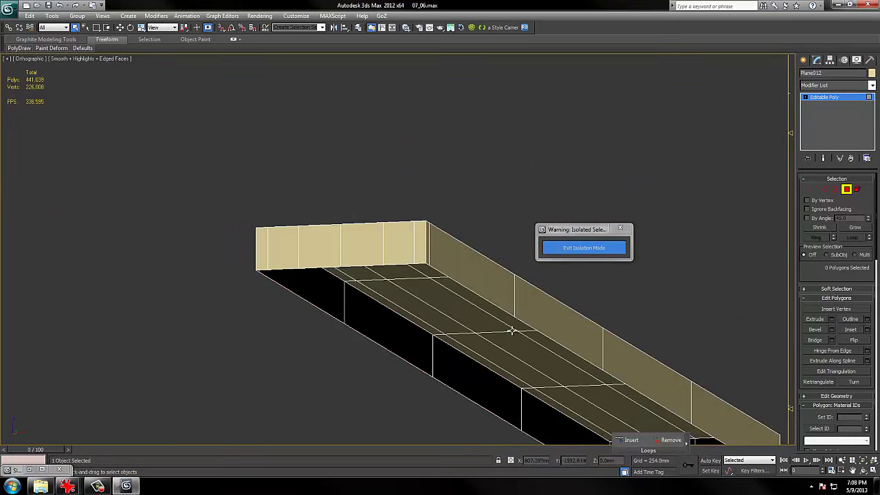
In edge mode, select the upper border edges along both long sides of the strip.
{"action": "middle_click_drag", "start_coordinate": [462, 304], "coordinate": [445, 265], "text": "alt"}
{"action": "right_click", "coordinate": [444, 265]}
{"action": "left_click", "coordinate": [432, 239]}
{"action": "right_click", "coordinate": [453, 258]}
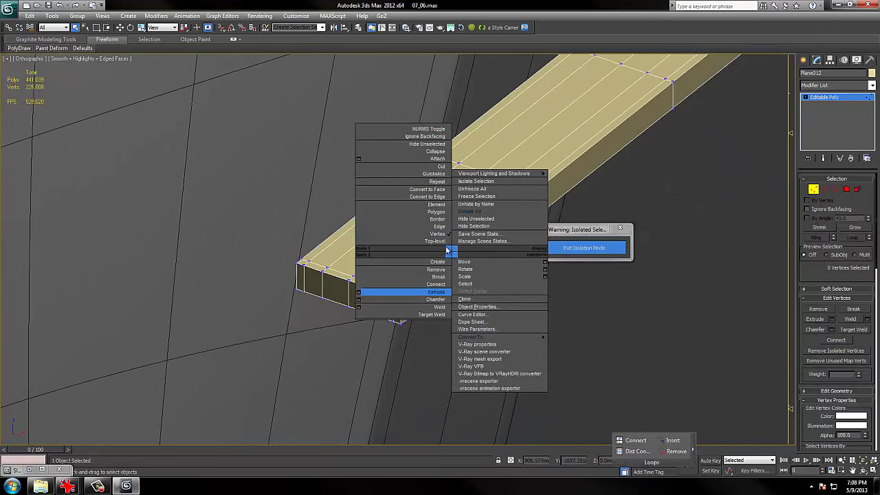
{"action": "left_click", "coordinate": [438, 227]}
{"action": "scroll", "coordinate": [503, 246], "scroll_direction": "up", "scroll_amount": 3}
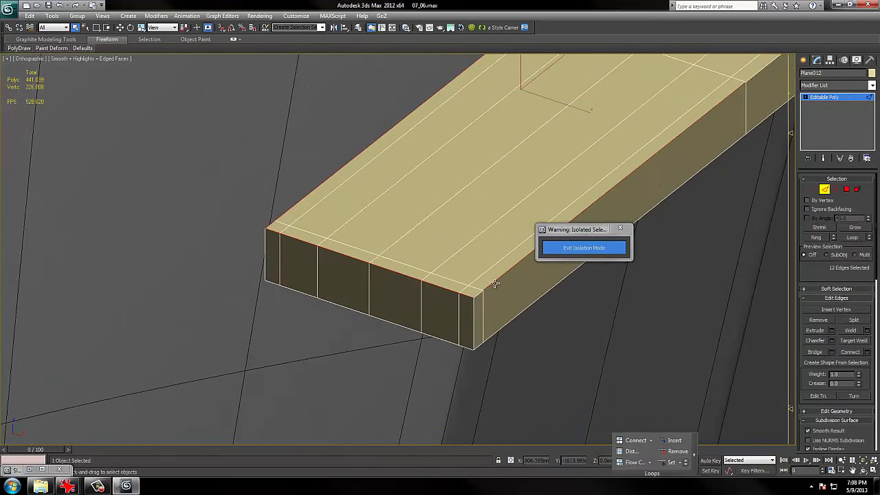
{"action": "double_click", "coordinate": [495, 283]}
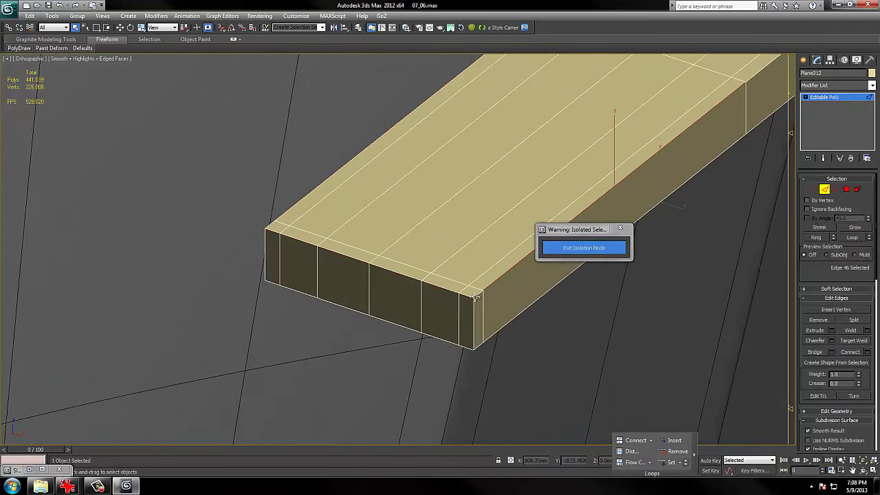
{"action": "double_click", "coordinate": [292, 215], "text": "ctrl"}
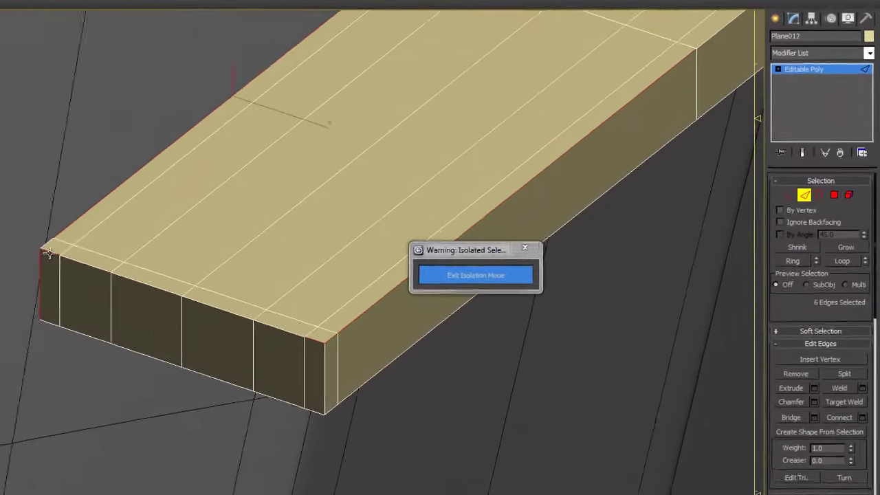
Return to the object's top level and apply a TurboSmooth modifier with 2 iterations.
{"action": "right_click", "coordinate": [184, 269]}
{"action": "left_click", "coordinate": [179, 258]}
{"action": "left_click", "coordinate": [830, 55]}
{"action": "key", "text": "t"}
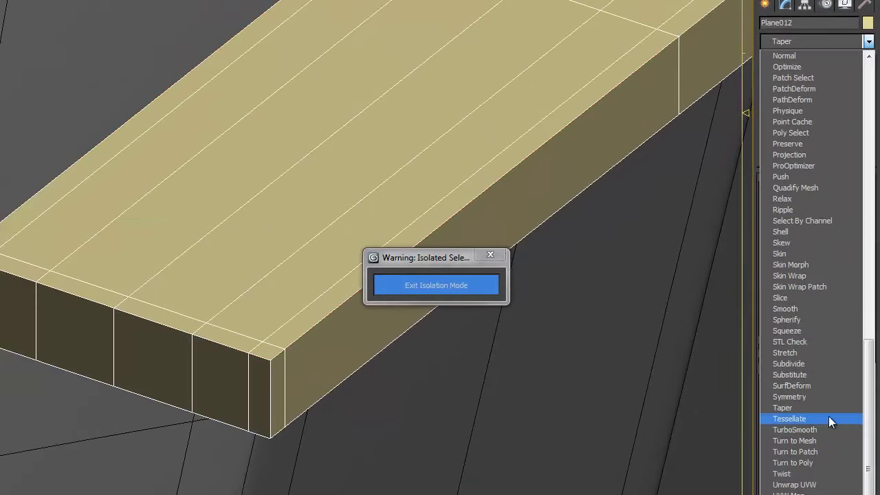
{"action": "left_click", "coordinate": [815, 432]}
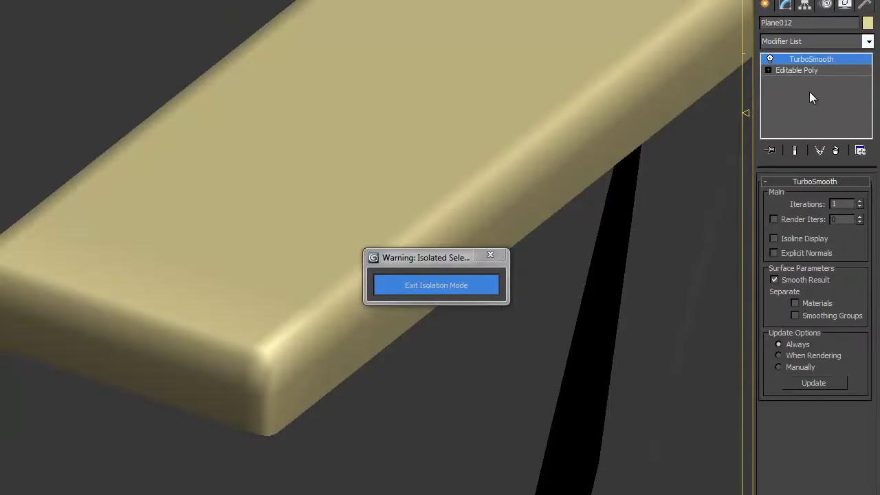
{"action": "left_click", "coordinate": [859, 202]}
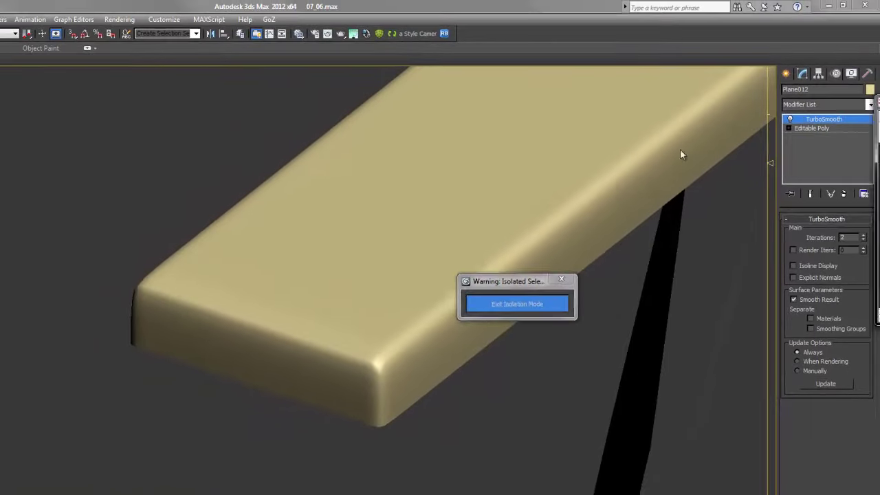
Switch to the Audi S7 reference image in IrfanView and examine the panel edges behind the front wheel up close.
{"action": "key", "text": "alt+Tab"}
{"action": "left_click_drag", "start_coordinate": [471, 116], "coordinate": [458, 13]}
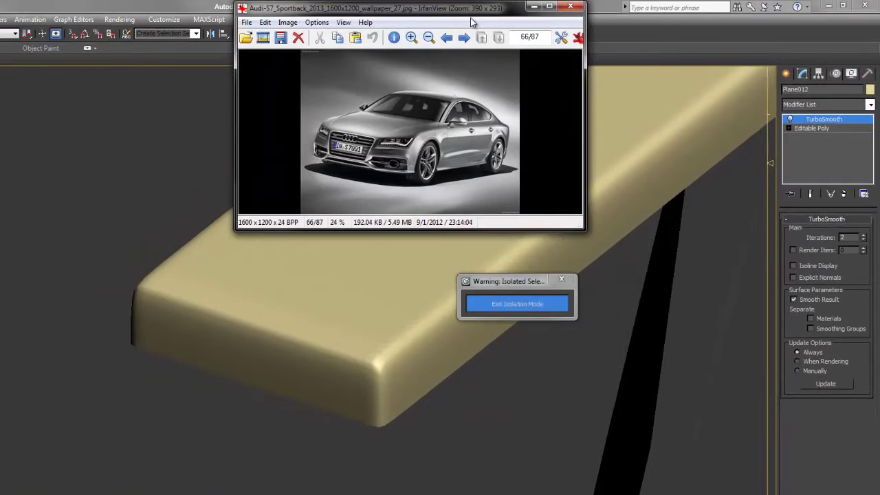
{"action": "left_click", "coordinate": [411, 37]}
{"action": "left_click", "coordinate": [411, 37]}
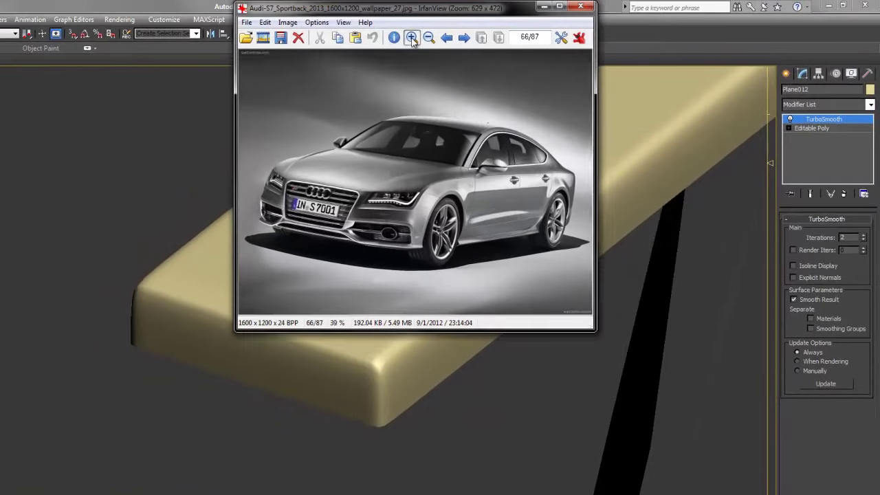
{"action": "left_click", "coordinate": [411, 37]}
{"action": "left_click", "coordinate": [412, 37]}
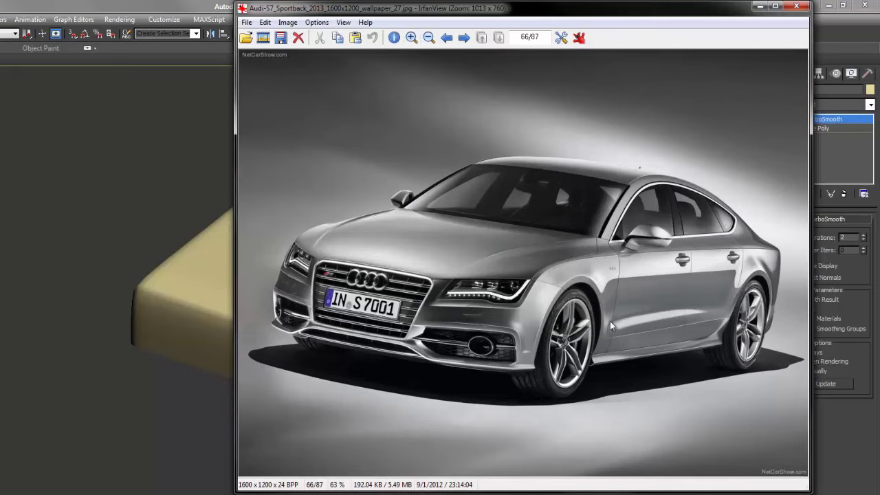
{"action": "left_click_drag", "start_coordinate": [610, 321], "coordinate": [570, 355]}
{"action": "left_click", "coordinate": [590, 337]}
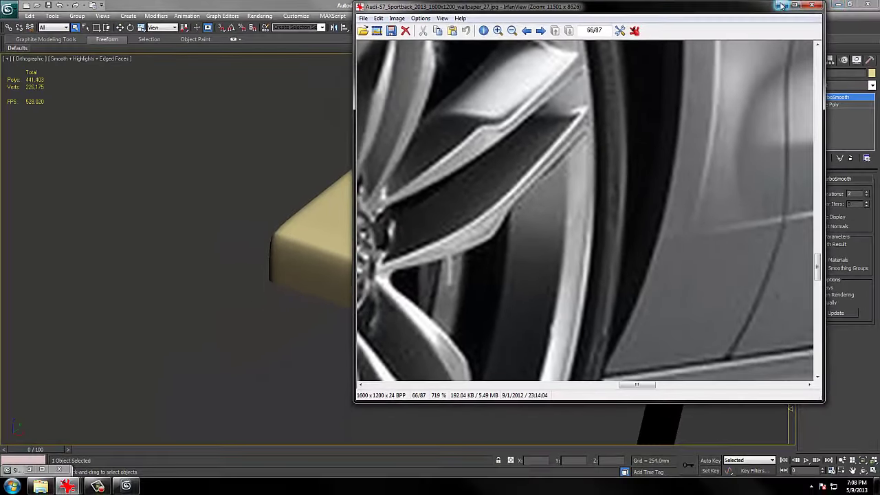
{"action": "left_click", "coordinate": [760, 6]}
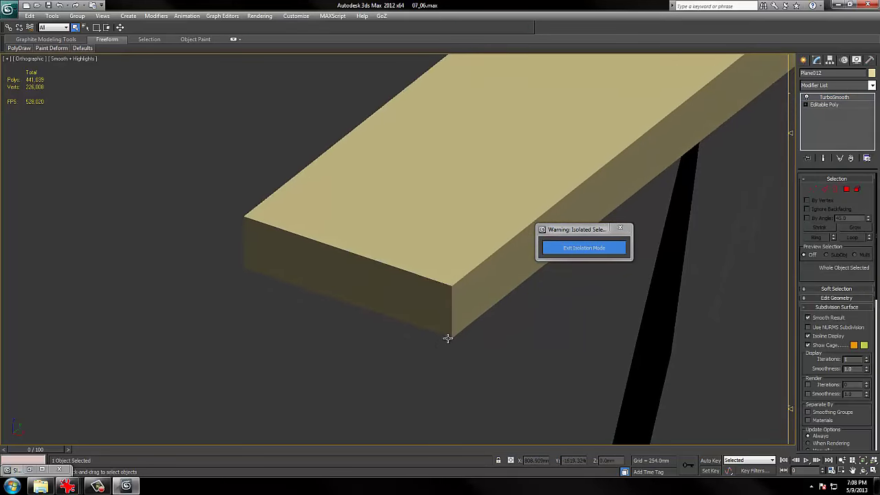
Check the strip's edges at the Editable Poly level beneath TurboSmooth, and return to the top level.
{"action": "right_click", "coordinate": [490, 297]}
{"action": "left_click", "coordinate": [484, 271]}
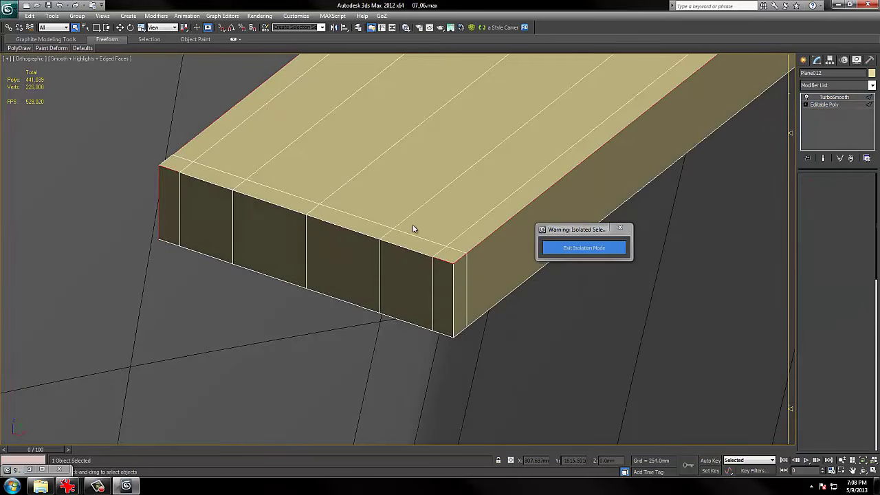
{"action": "middle_click_drag", "start_coordinate": [433, 262], "coordinate": [435, 282]}
{"action": "right_click", "coordinate": [433, 282]}
{"action": "left_click", "coordinate": [419, 272]}
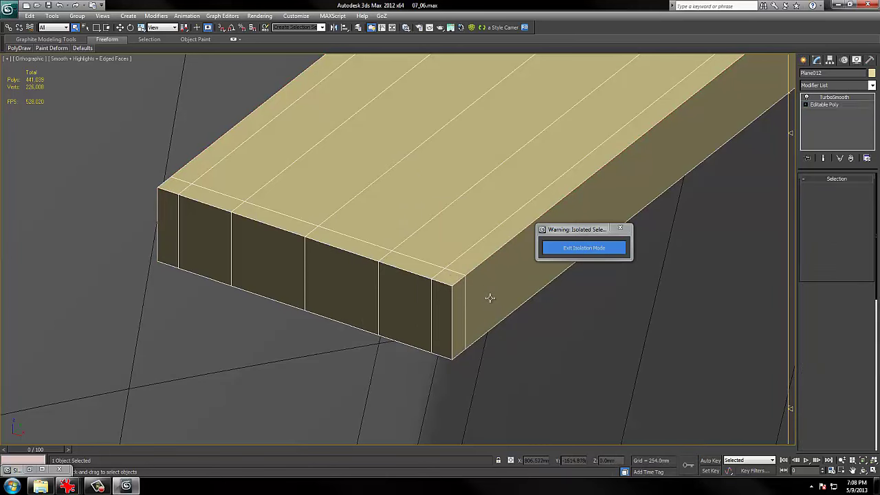
Connect the ring of vertical side edges with one segment, sliding the new loop toward the strip's upper border.
{"action": "right_click", "coordinate": [505, 325]}
{"action": "left_click", "coordinate": [492, 298]}
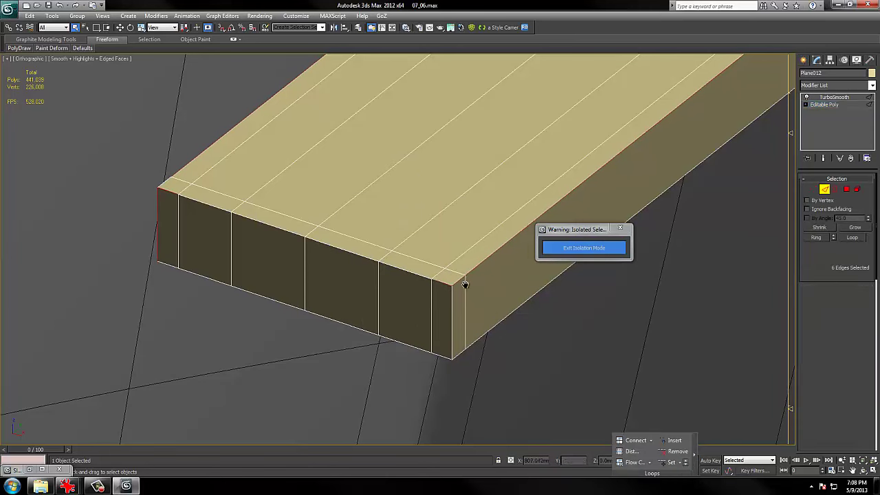
{"action": "scroll", "coordinate": [461, 286], "scroll_direction": "up", "scroll_amount": 5}
{"action": "left_click", "coordinate": [459, 313]}
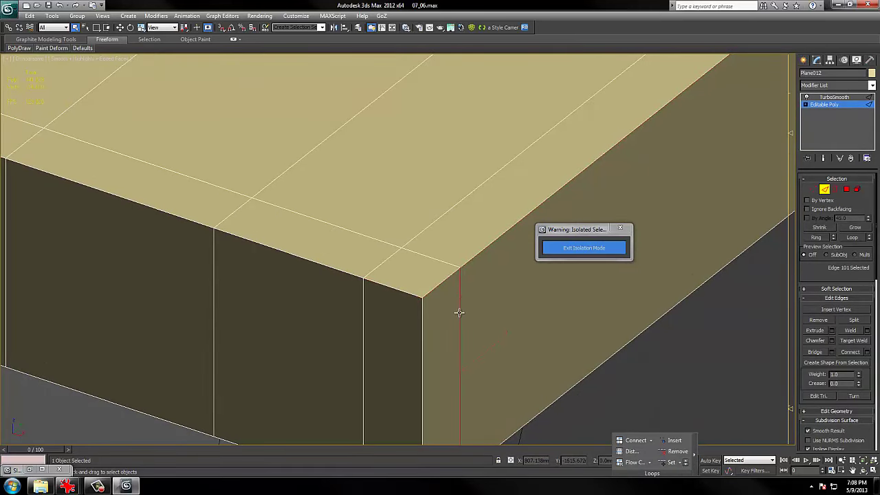
{"action": "key", "text": "alt+r"}
{"action": "right_click", "coordinate": [504, 311]}
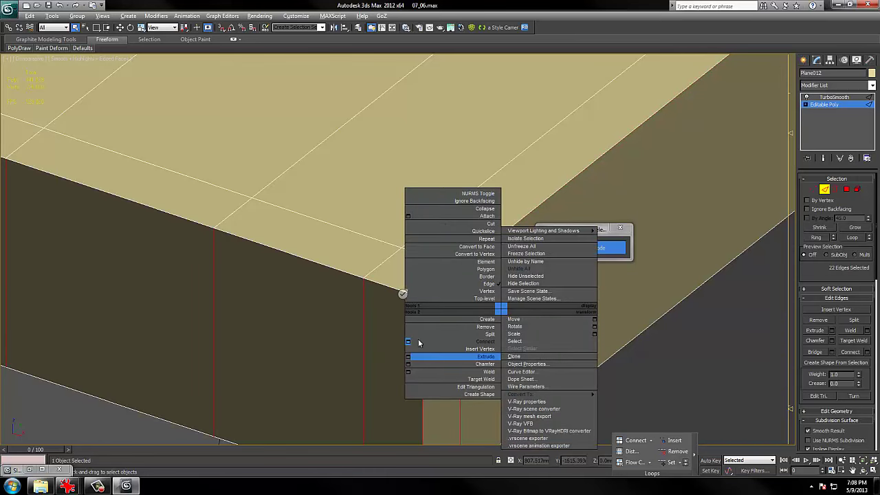
{"action": "left_click", "coordinate": [410, 355]}
{"action": "left_click_drag", "start_coordinate": [413, 281], "coordinate": [361, 275]}
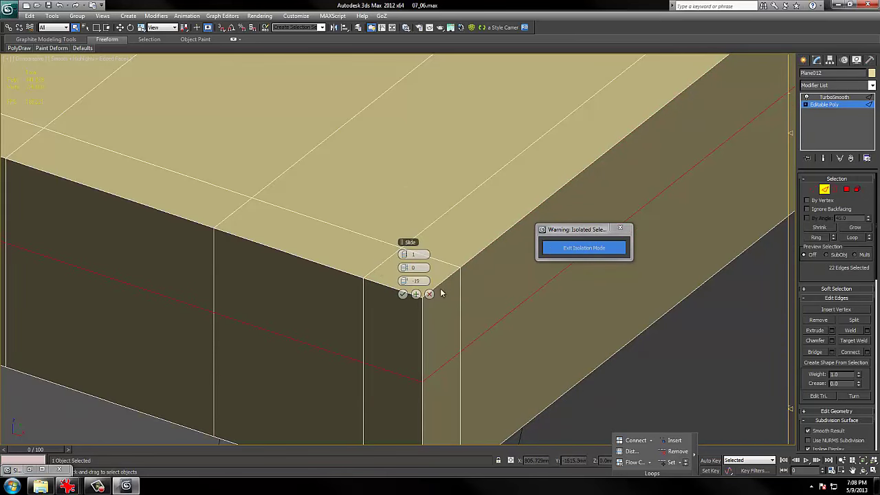
{"action": "left_click_drag", "start_coordinate": [418, 281], "coordinate": [334, 273]}
{"action": "left_click", "coordinate": [403, 293]}
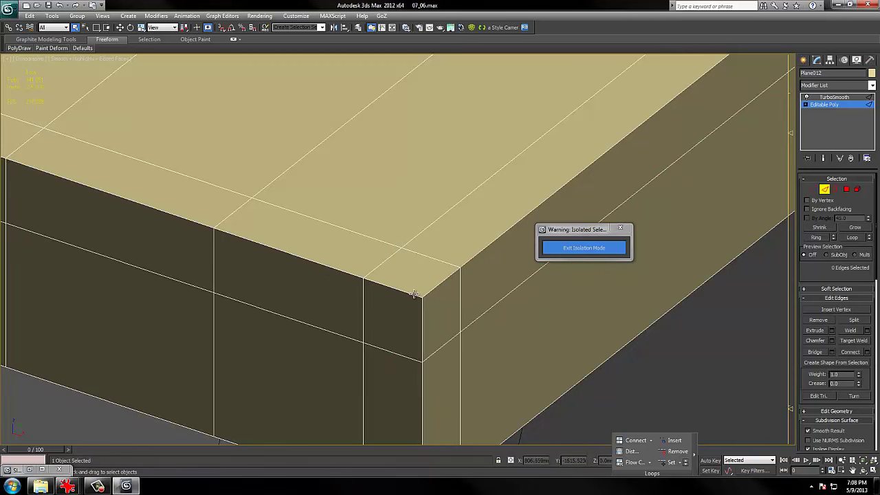
Select the upper border edges on both sides of the corner plus the vertical corner edge, and extend the selection along their loops.
{"action": "left_click", "coordinate": [414, 294]}
{"action": "left_click", "coordinate": [428, 293], "text": "ctrl"}
{"action": "left_click", "coordinate": [422, 305], "text": "ctrl"}
{"action": "middle_click_drag", "start_coordinate": [427, 310], "coordinate": [432, 356]}
{"action": "scroll", "coordinate": [433, 311], "scroll_direction": "down", "scroll_amount": 3}
{"action": "key", "text": "alt+l"}
{"action": "scroll", "coordinate": [440, 281], "scroll_direction": "up", "scroll_amount": 2}
{"action": "scroll", "coordinate": [441, 281], "scroll_direction": "down", "scroll_amount": 2}
{"action": "scroll", "coordinate": [253, 268], "scroll_direction": "down", "scroll_amount": 2}
{"action": "scroll", "coordinate": [253, 268], "scroll_direction": "down", "scroll_amount": 2}
{"action": "scroll", "coordinate": [387, 245], "scroll_direction": "up", "scroll_amount": 2}
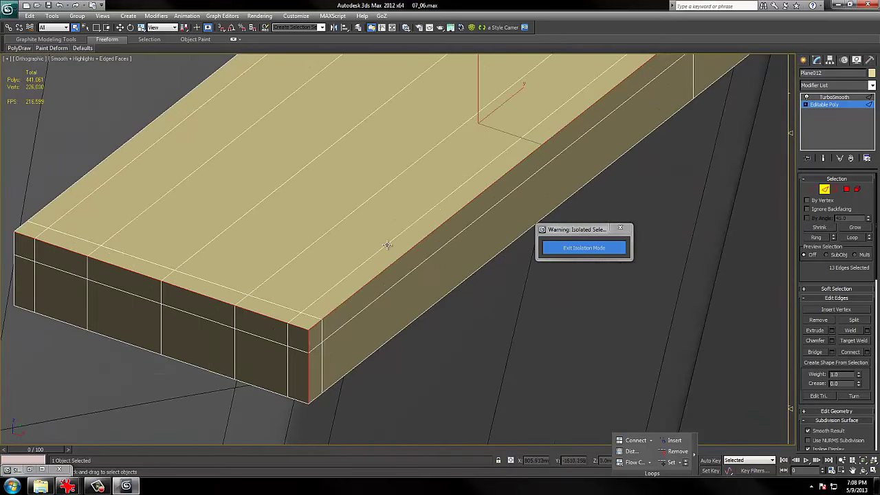
Chamfer the selected upper border and vertical corner edges to bevel the strip's corner.
{"action": "middle_click_drag", "start_coordinate": [176, 285], "coordinate": [240, 274]}
{"action": "scroll", "coordinate": [471, 242], "scroll_direction": "up", "scroll_amount": 2}
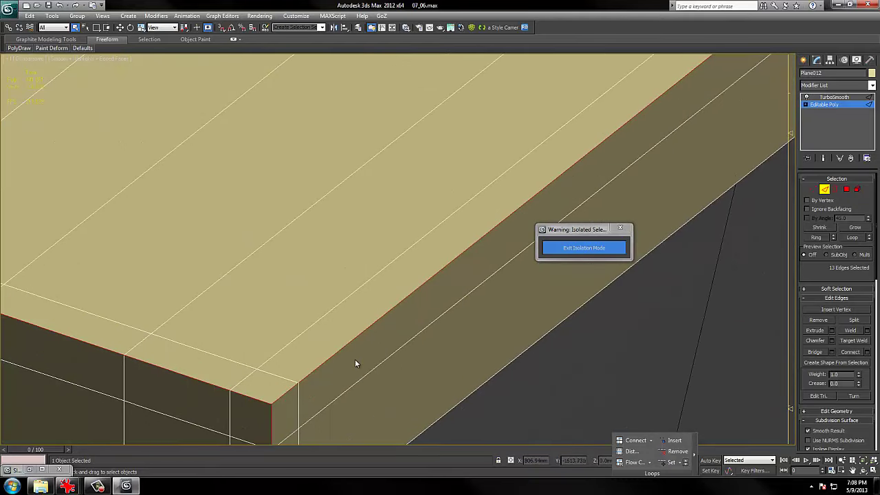
{"action": "middle_click_drag", "start_coordinate": [354, 359], "coordinate": [497, 240]}
{"action": "middle_click_drag", "start_coordinate": [493, 310], "coordinate": [505, 264]}
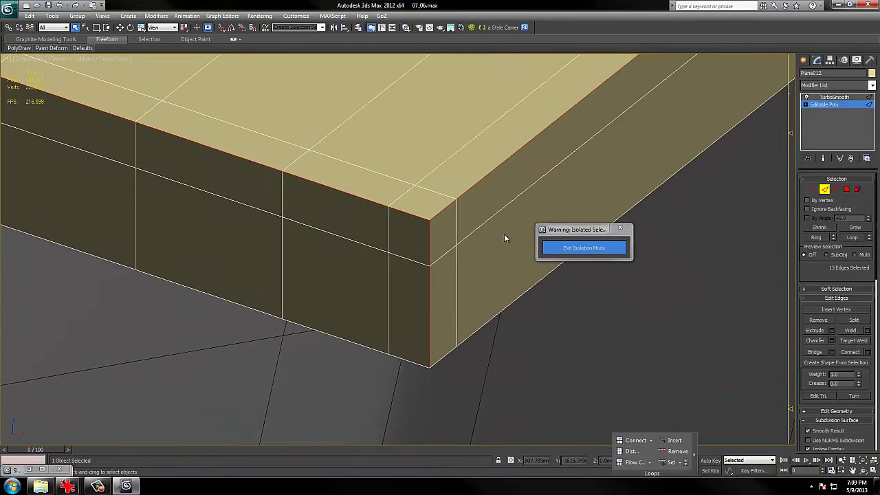
{"action": "middle_click_drag", "start_coordinate": [465, 261], "coordinate": [623, 381]}
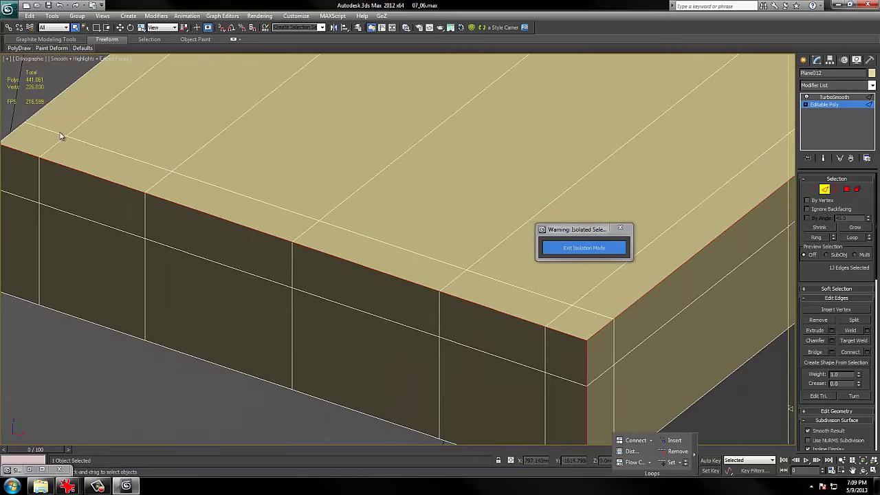
{"action": "middle_click_drag", "start_coordinate": [394, 290], "coordinate": [293, 230]}
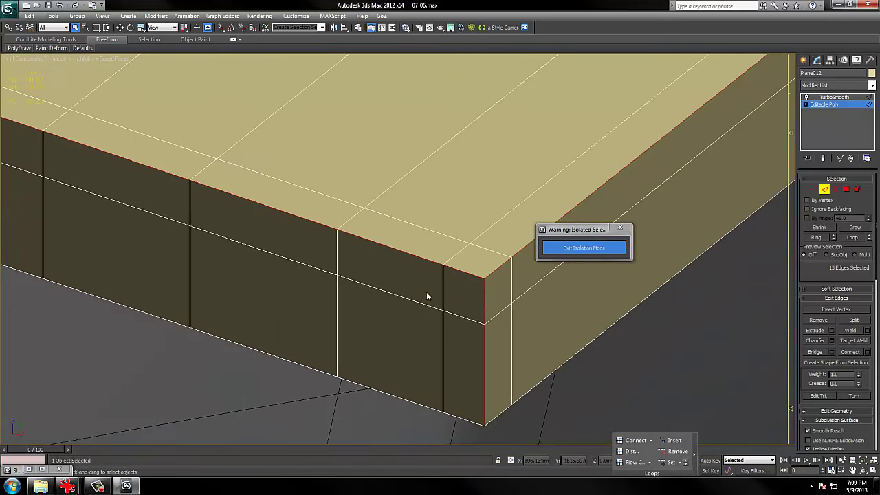
{"action": "scroll", "coordinate": [427, 292], "scroll_direction": "up", "scroll_amount": 1}
{"action": "middle_click_drag", "start_coordinate": [425, 291], "coordinate": [330, 276]}
{"action": "middle_click_drag", "start_coordinate": [406, 312], "coordinate": [395, 313]}
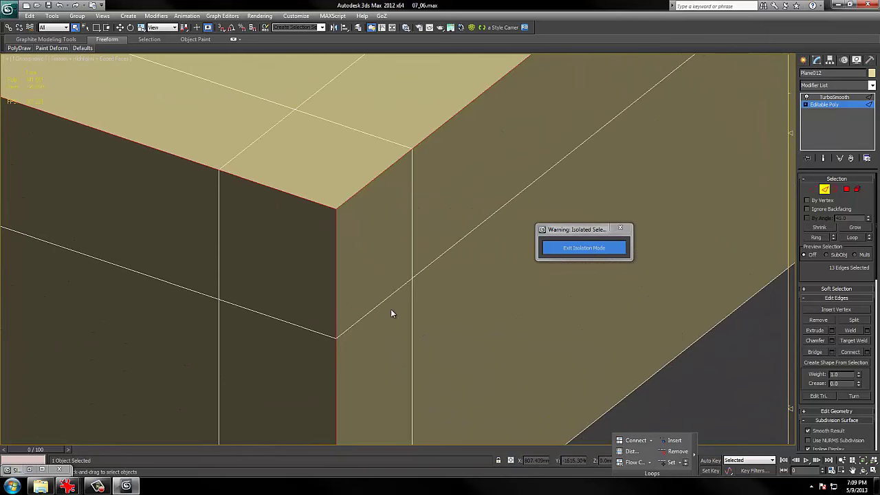
{"action": "scroll", "coordinate": [390, 314], "scroll_direction": "down", "scroll_amount": 2}
{"action": "right_click", "coordinate": [417, 271]}
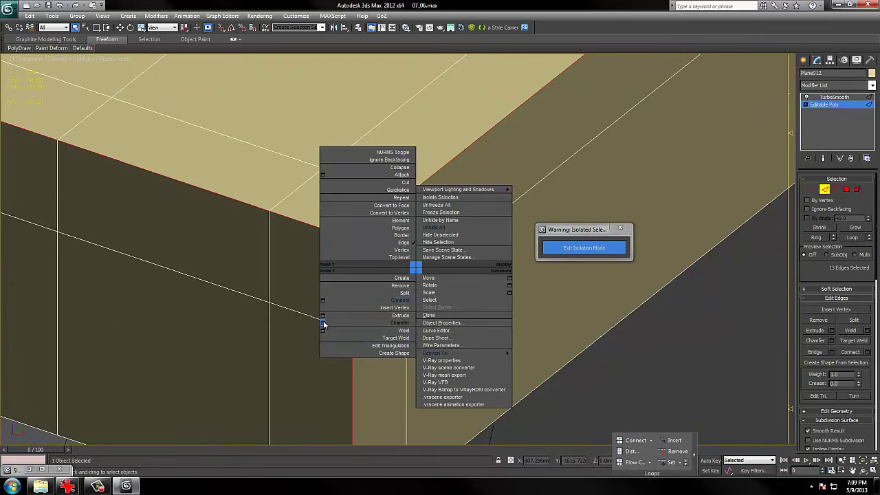
{"action": "left_click", "coordinate": [323, 322]}
{"action": "right_click", "coordinate": [404, 254]}
{"action": "left_click_drag", "start_coordinate": [404, 255], "coordinate": [441, 255]}
{"action": "left_click", "coordinate": [403, 294]}
{"action": "middle_click_drag", "start_coordinate": [409, 291], "coordinate": [422, 267]}
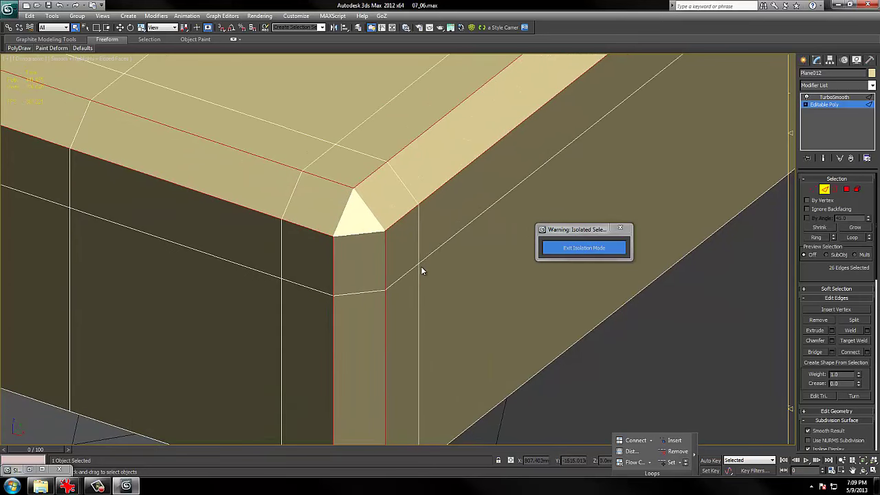
Preview the smoothed result on the chamfered corner, return to the object's top level, and examine the rounding.
{"action": "key", "text": "ctrl+q"}
{"action": "key", "text": "ctrl+q"}
{"action": "key", "text": "ctrl+q"}
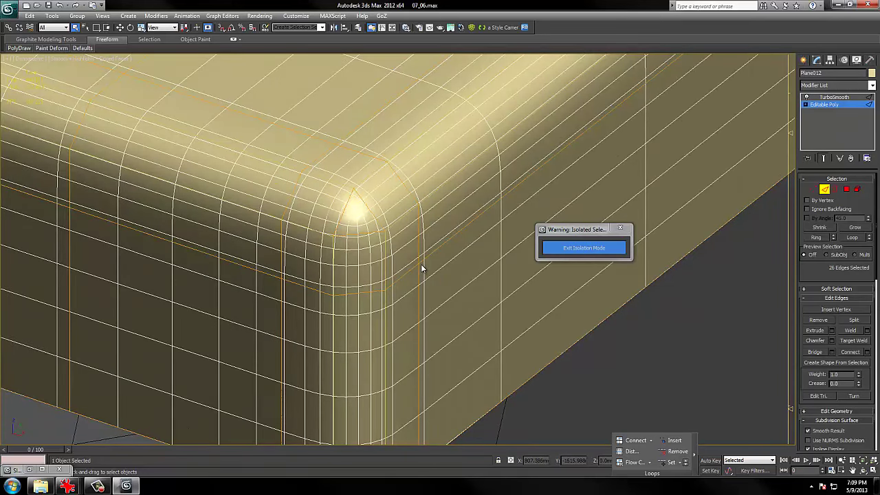
{"action": "right_click", "coordinate": [420, 266]}
{"action": "left_click", "coordinate": [397, 253]}
{"action": "scroll", "coordinate": [397, 254], "scroll_direction": "down", "scroll_amount": 6}
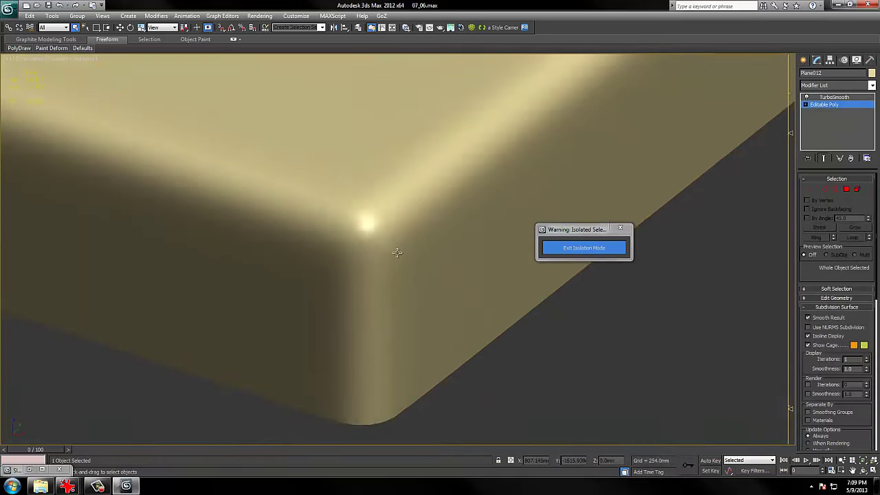
{"action": "scroll", "coordinate": [397, 253], "scroll_direction": "up", "scroll_amount": 3}
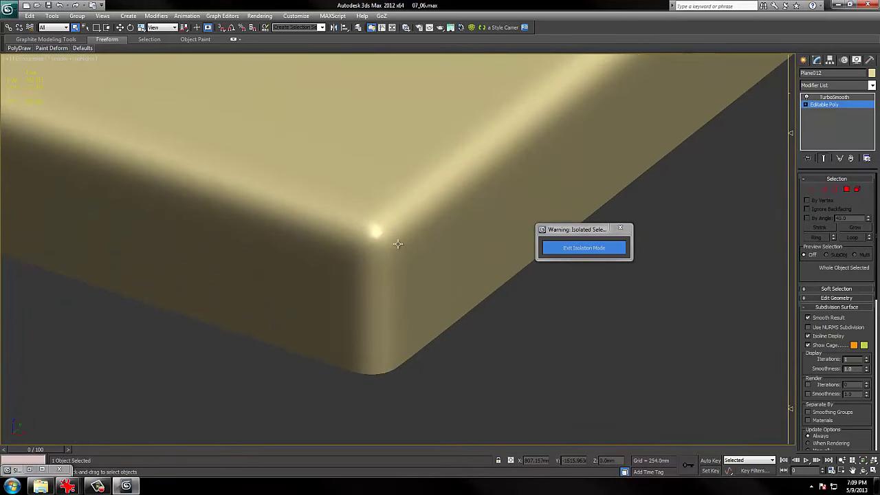
Compare the faceted and smoothed versions of the chamfered corner, with and without edges displayed.
{"action": "key", "text": "ctrl+q"}
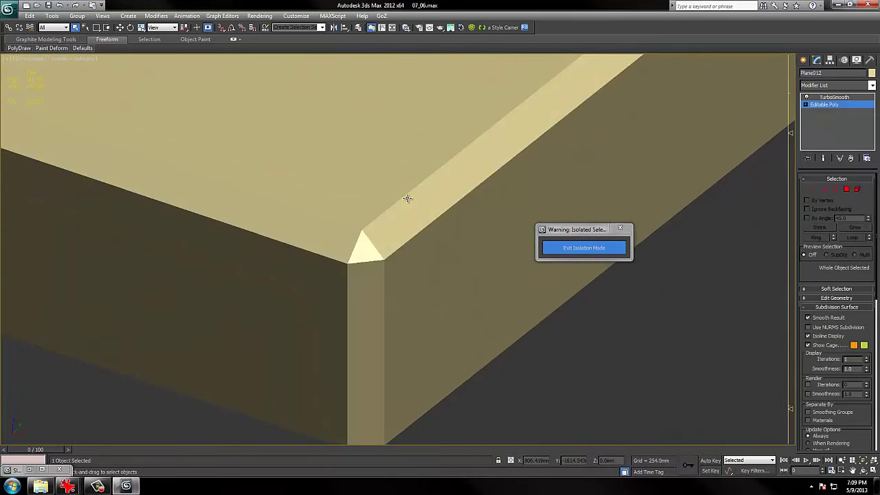
{"action": "key", "text": "F4"}
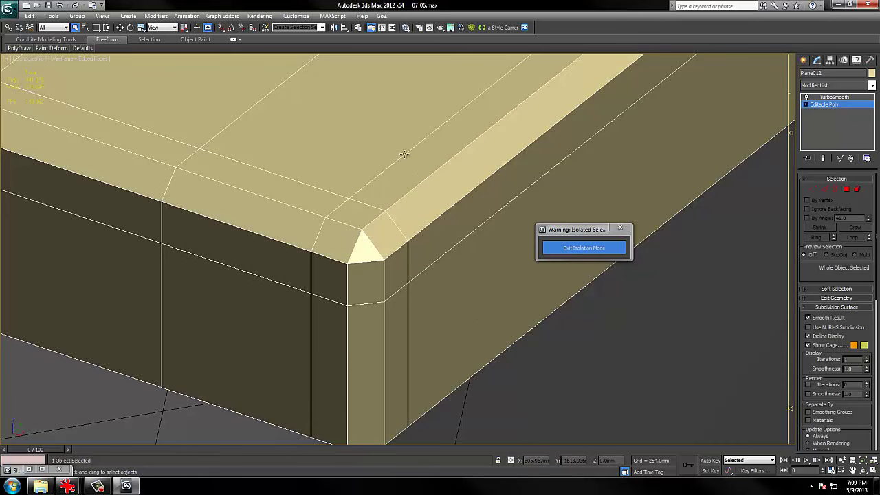
{"action": "key", "text": "F2"}
{"action": "key", "text": "F3"}
{"action": "key", "text": "F4"}
{"action": "key", "text": "F3"}
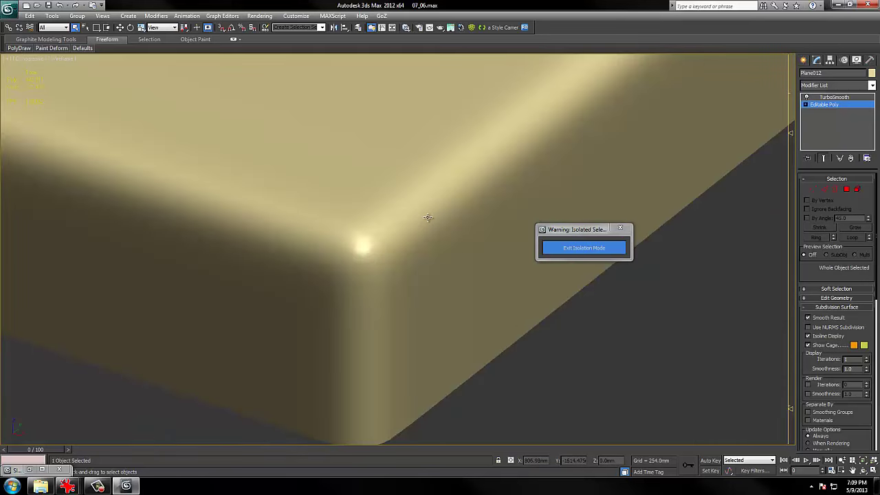
{"action": "key", "text": "F3"}
{"action": "key", "text": "F4"}
{"action": "key", "text": "F3"}
{"action": "key", "text": "F3"}
{"action": "key", "text": "F3"}
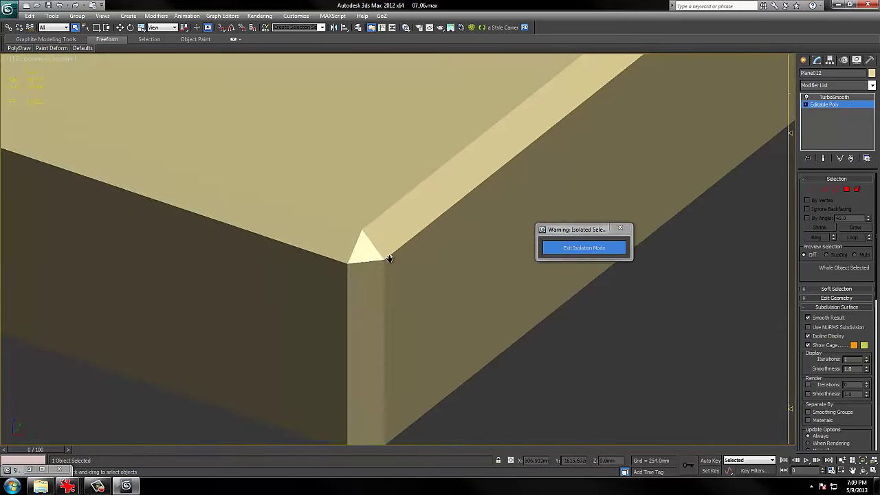
Select the ring of short edges across the beveled vertical corner, add a loop with Flow Connect, and return to the top level.
{"action": "right_click", "coordinate": [444, 250]}
{"action": "left_click", "coordinate": [427, 224]}
{"action": "left_click", "coordinate": [413, 228]}
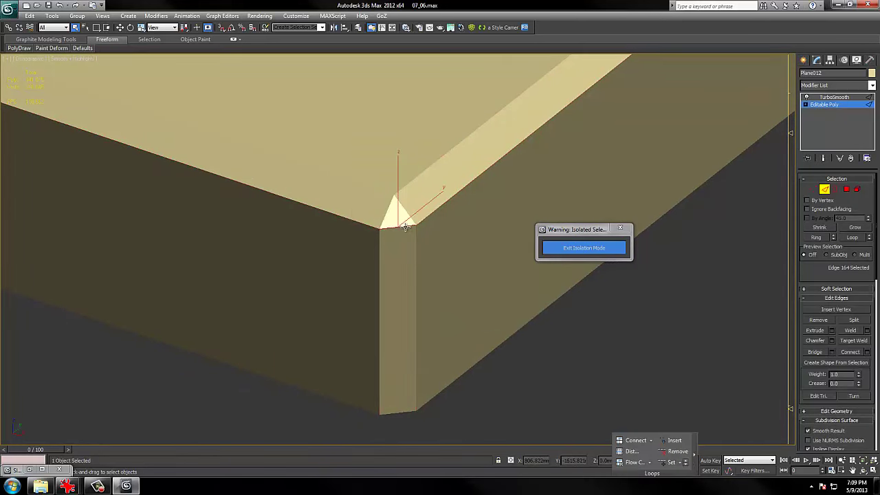
{"action": "key", "text": "F3"}
{"action": "key", "text": "F3"}
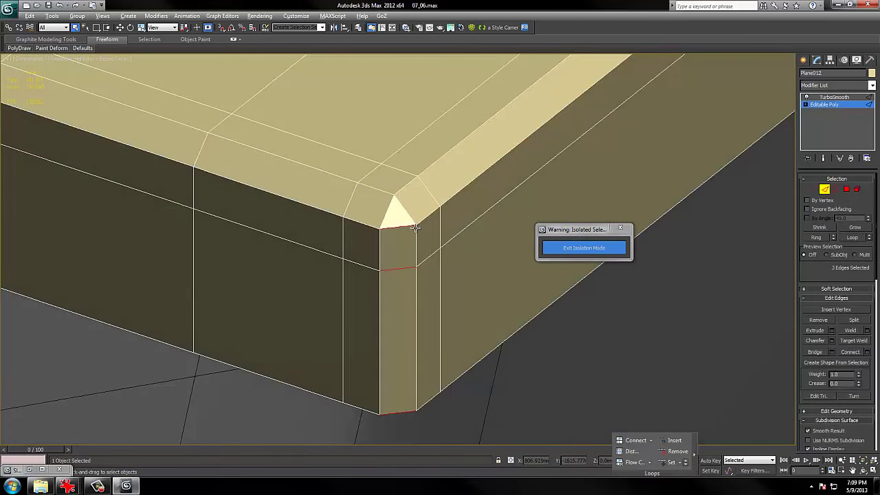
{"action": "key", "text": "alt+r"}
{"action": "left_click_drag", "start_coordinate": [698, 444], "coordinate": [716, 352]}
{"action": "middle_click_drag", "start_coordinate": [408, 322], "coordinate": [404, 337], "text": "alt"}
{"action": "mouse_move", "coordinate": [609, 341]}
{"action": "middle_mouse_down", "text": "alt"}
{"action": "mouse_move", "coordinate": [434, 294]}
{"action": "mouse_move", "coordinate": [426, 310]}
{"action": "middle_mouse_up", "text": "alt"}
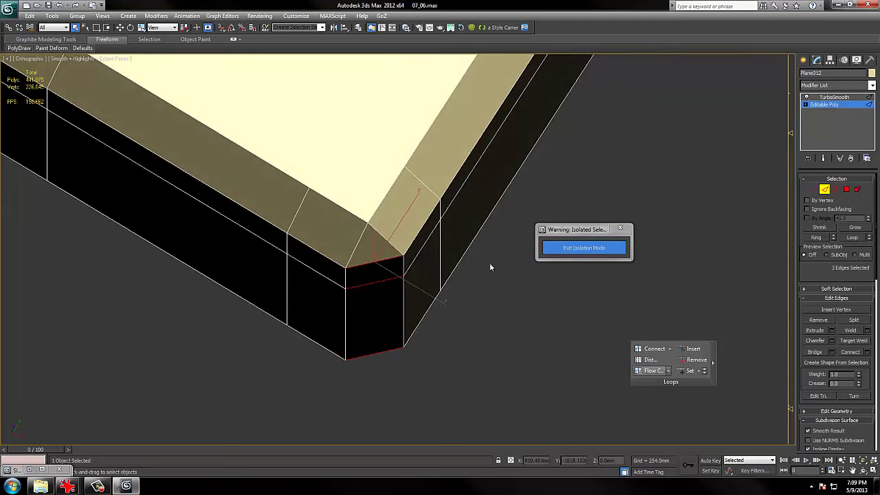
{"action": "left_click", "coordinate": [658, 370]}
{"action": "middle_click_drag", "start_coordinate": [457, 320], "coordinate": [448, 282], "text": "alt"}
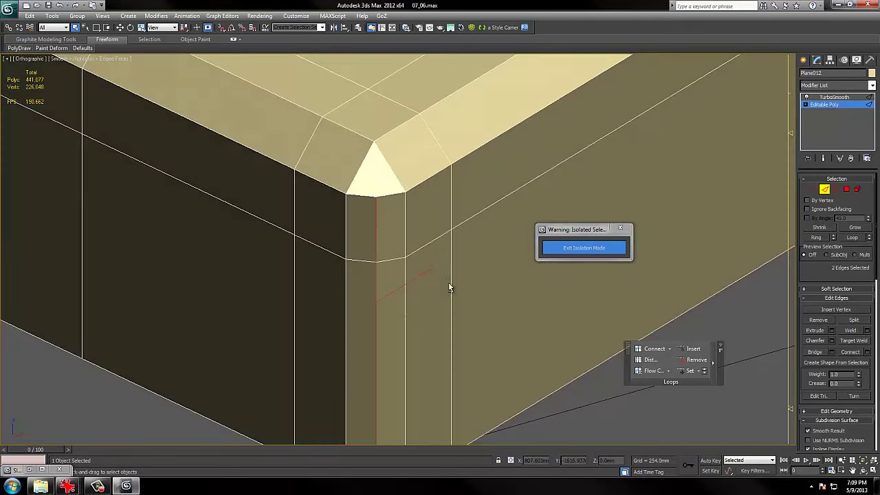
{"action": "right_click", "coordinate": [385, 247]}
{"action": "left_click", "coordinate": [379, 237]}
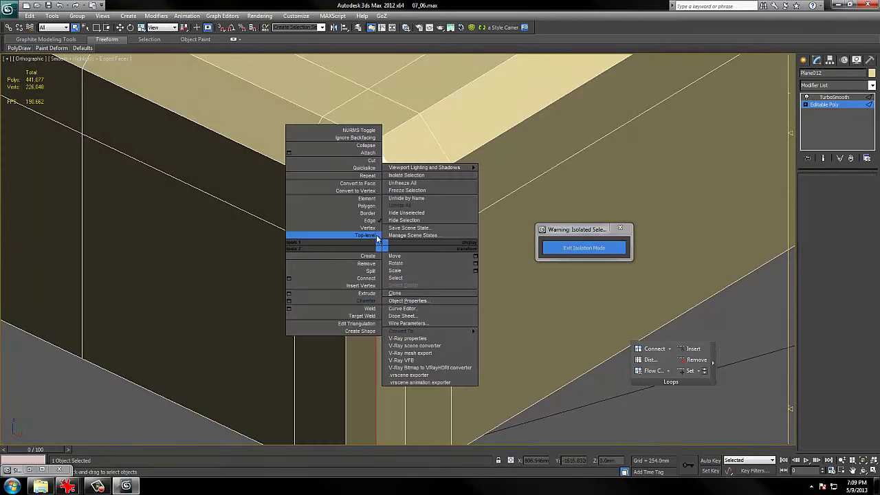
Examine the smoothed corner from several angles, with and without its wireframe, to check the rounding.
{"action": "key", "text": "F3"}
{"action": "key", "text": "F3"}
{"action": "key", "text": "F4"}
{"action": "scroll", "coordinate": [430, 227], "scroll_direction": "down", "scroll_amount": 2}
{"action": "scroll", "coordinate": [430, 227], "scroll_direction": "down", "scroll_amount": 6}
{"action": "middle_click_drag", "start_coordinate": [446, 259], "coordinate": [379, 188], "text": "alt"}
{"action": "scroll", "coordinate": [405, 237], "scroll_direction": "up", "scroll_amount": 2}
{"action": "middle_click_drag", "start_coordinate": [386, 256], "coordinate": [514, 162]}
{"action": "scroll", "coordinate": [514, 163], "scroll_direction": "up", "scroll_amount": 3}
{"action": "key", "text": "F4"}
{"action": "key", "text": "F3"}
{"action": "key", "text": "F3"}
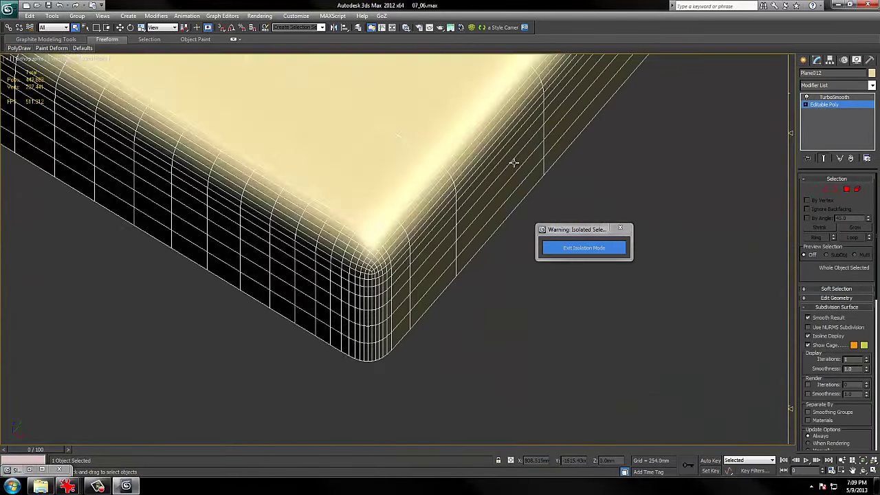
{"action": "key", "text": "F3"}
{"action": "key", "text": "F4"}
{"action": "key", "text": "F3"}
{"action": "key", "text": "F3"}
{"action": "key", "text": "F3"}
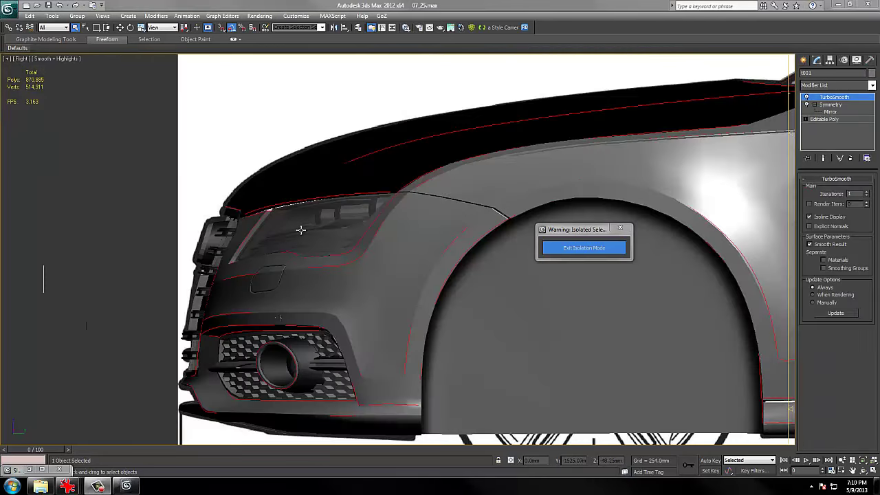
Examine the panel gaps around the headlight, bumper and grille on the finished car model in 07_25.max.
{"action": "middle_click_drag", "start_coordinate": [300, 230], "coordinate": [344, 184]}
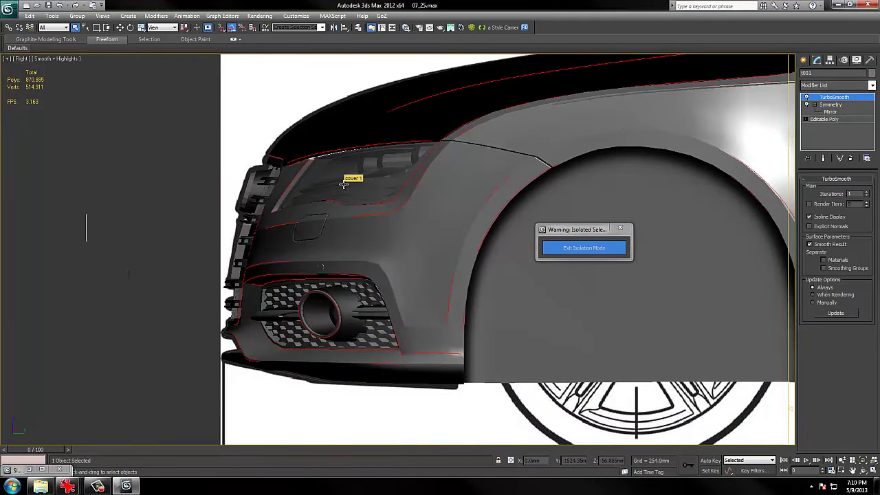
{"action": "key", "text": "F4"}
{"action": "scroll", "coordinate": [344, 184], "scroll_direction": "up", "scroll_amount": 5}
{"action": "scroll", "coordinate": [344, 184], "scroll_direction": "down", "scroll_amount": 4}
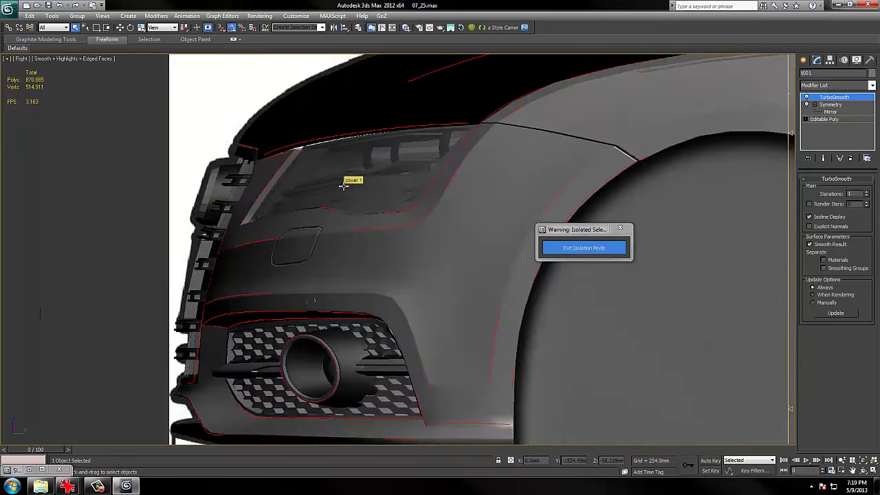
{"action": "key", "text": "F4"}
{"action": "middle_click_drag", "start_coordinate": [339, 273], "coordinate": [372, 266], "text": "alt"}
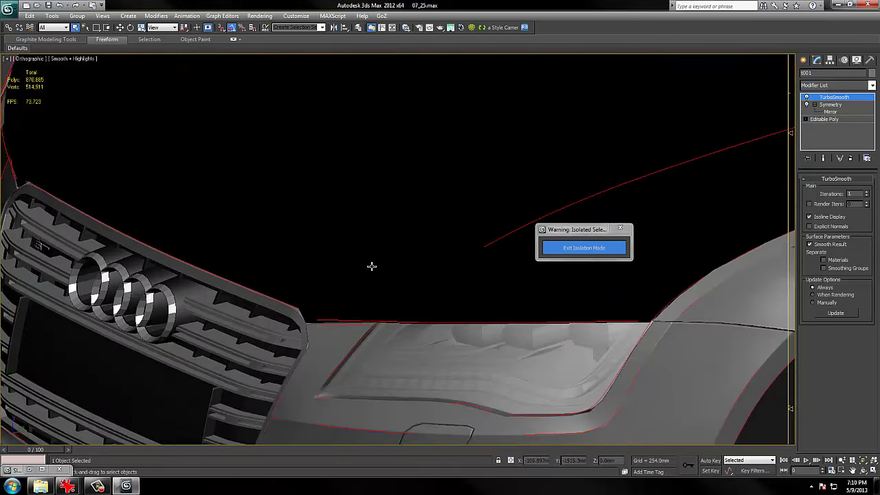
{"action": "middle_click_drag", "start_coordinate": [150, 377], "coordinate": [268, 299]}
{"action": "scroll", "coordinate": [267, 298], "scroll_direction": "up", "scroll_amount": 5}
{"action": "key", "text": "F4"}
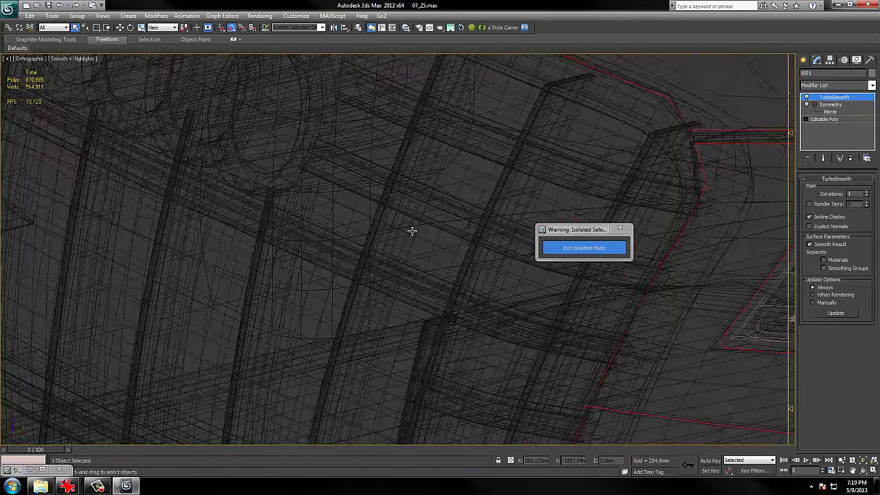
Select the grille's horizontal slats in wireframe and examine their mesh against the shaded front end.
{"action": "key", "text": "F3"}
{"action": "left_click", "coordinate": [401, 197]}
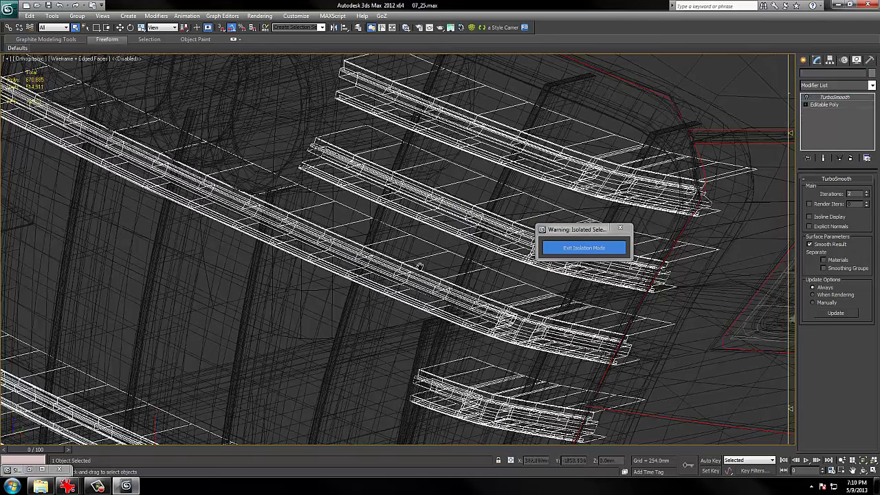
{"action": "middle_click_drag", "start_coordinate": [406, 218], "coordinate": [415, 249]}
{"action": "scroll", "coordinate": [415, 249], "scroll_direction": "down", "scroll_amount": 2}
{"action": "key", "text": "F3"}
{"action": "scroll", "coordinate": [269, 151], "scroll_direction": "down", "scroll_amount": 2}
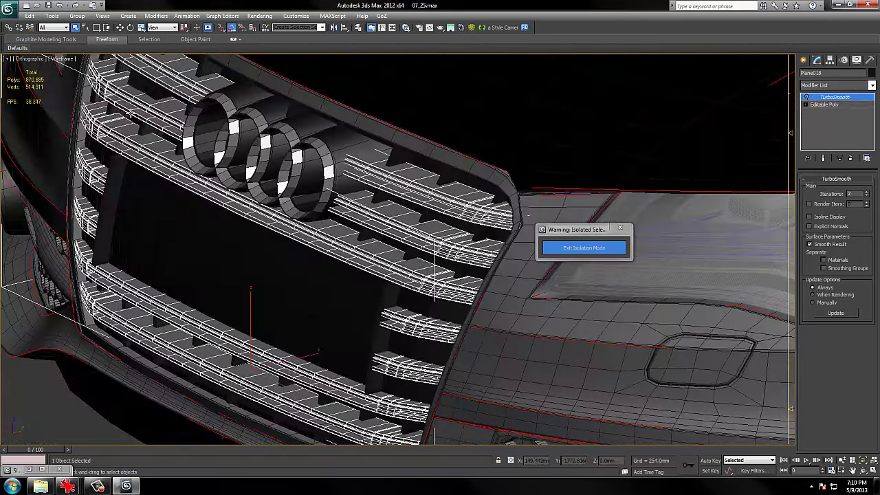
Select the box-shaped badge part mounted between the upper grille slats and inspect its wireframe up close.
{"action": "middle_click_drag", "start_coordinate": [130, 113], "coordinate": [384, 259]}
{"action": "scroll", "coordinate": [332, 109], "scroll_direction": "up", "scroll_amount": 2}
{"action": "key", "text": "F3"}
{"action": "left_click", "coordinate": [406, 215]}
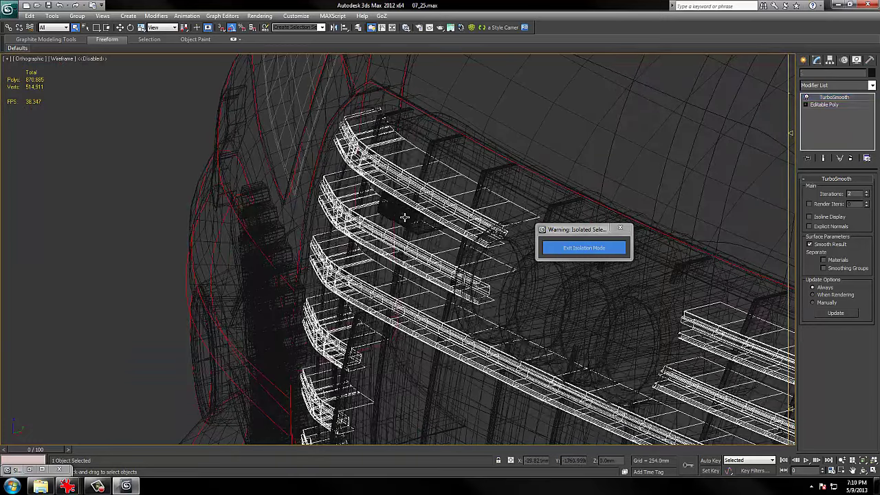
{"action": "scroll", "coordinate": [431, 200], "scroll_direction": "up", "scroll_amount": 5}
{"action": "left_click", "coordinate": [433, 202]}
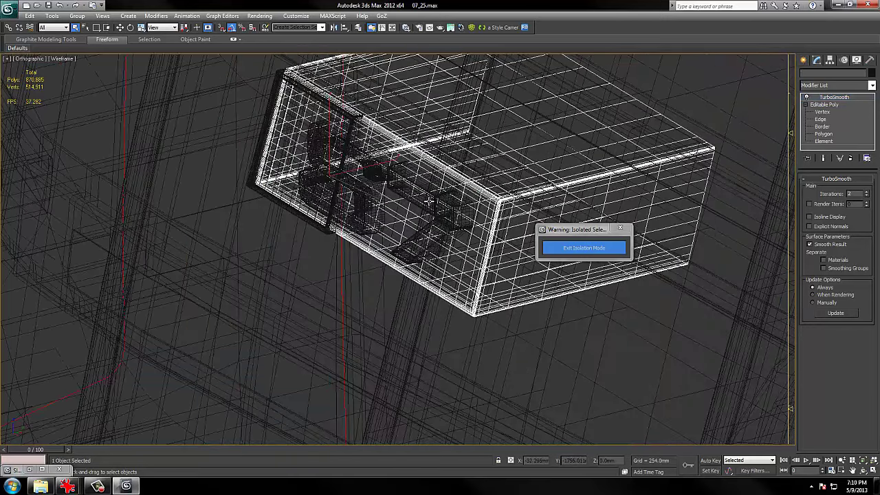
Select the S7 logo on the grille, hide all unselected objects and show the logo shaded from the front.
{"action": "right_click", "coordinate": [374, 213]}
{"action": "left_click", "coordinate": [337, 216]}
{"action": "right_click", "coordinate": [405, 199]}
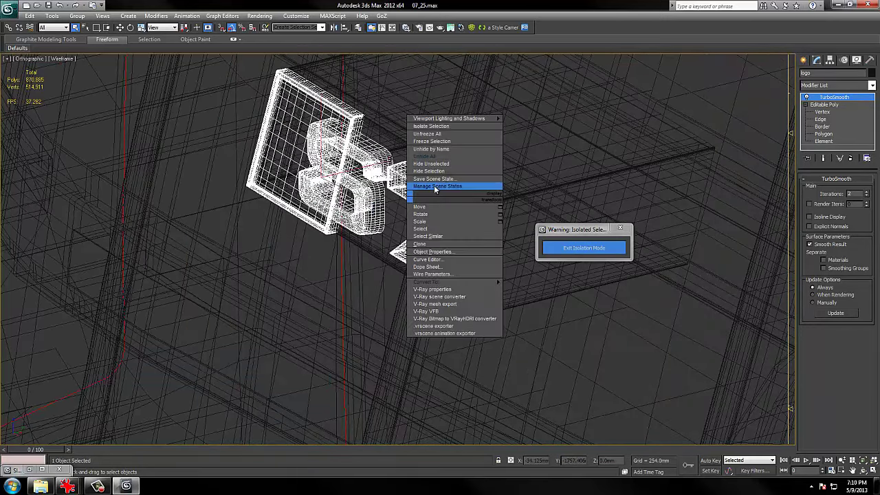
{"action": "left_click", "coordinate": [447, 164]}
{"action": "middle_click_drag", "start_coordinate": [422, 210], "coordinate": [471, 214], "text": "alt"}
{"action": "key", "text": "z"}
{"action": "key", "text": "f"}
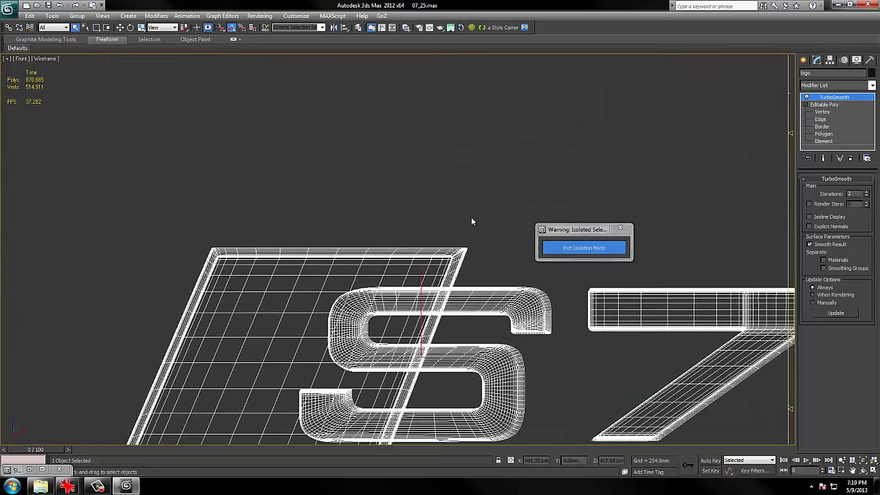
{"action": "scroll", "coordinate": [471, 216], "scroll_direction": "down", "scroll_amount": 2}
{"action": "middle_click_drag", "start_coordinate": [491, 276], "coordinate": [387, 171]}
{"action": "scroll", "coordinate": [386, 167], "scroll_direction": "up", "scroll_amount": 2}
{"action": "key", "text": "F3"}
{"action": "key", "text": "F4"}
{"action": "key", "text": "F4"}
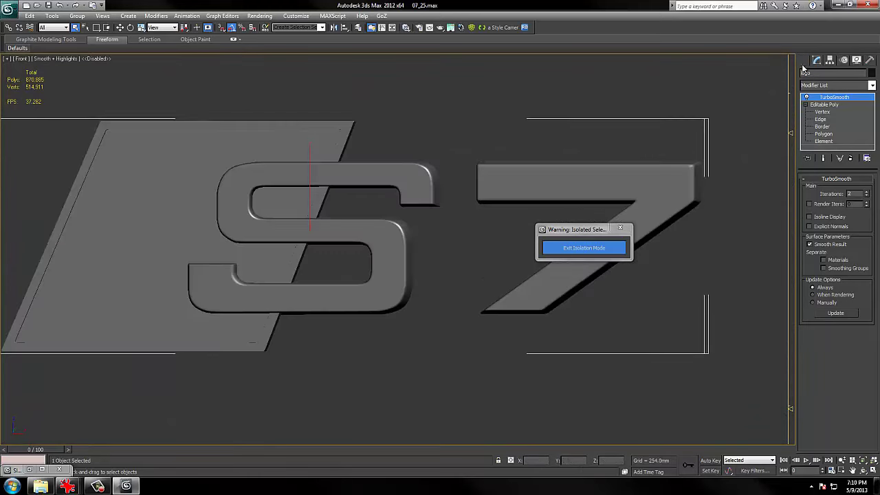
Place a text spline in the front view near the logo, using the default Arial "MAX Text".
{"action": "left_click", "coordinate": [804, 60]}
{"action": "left_click", "coordinate": [818, 74]}
{"action": "left_click", "coordinate": [825, 88]}
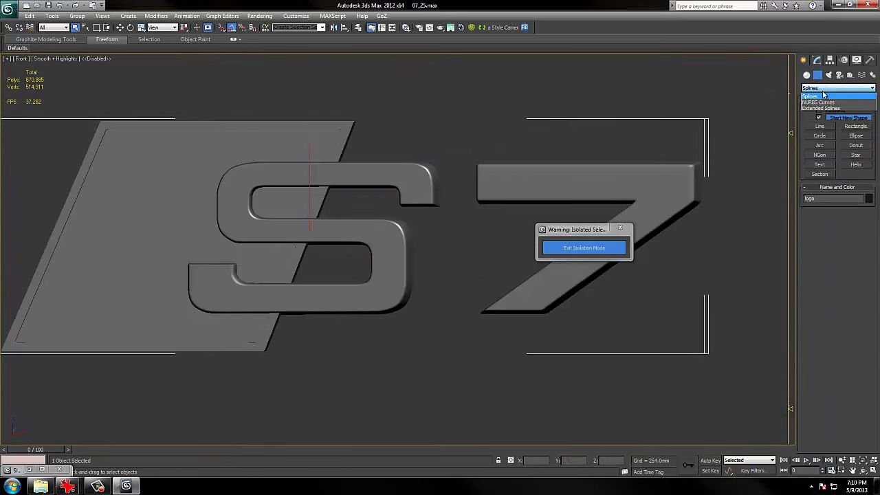
{"action": "left_click", "coordinate": [820, 102]}
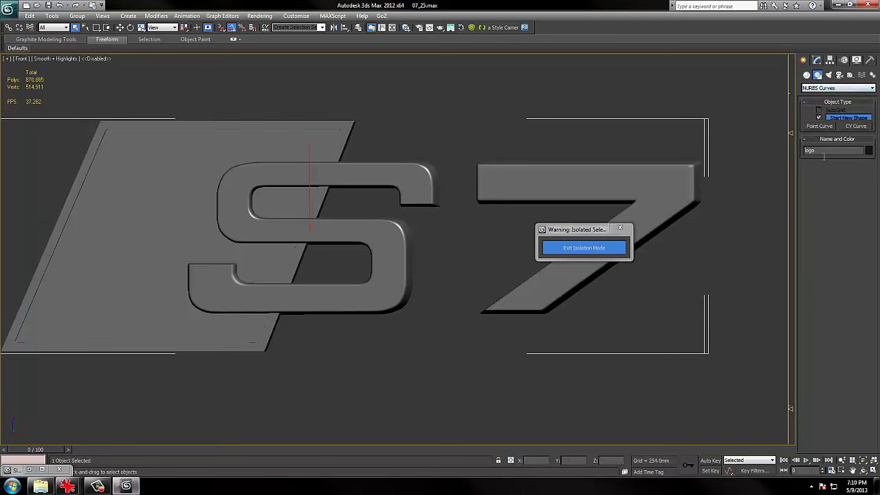
{"action": "left_click", "coordinate": [818, 88]}
{"action": "left_click", "coordinate": [818, 95]}
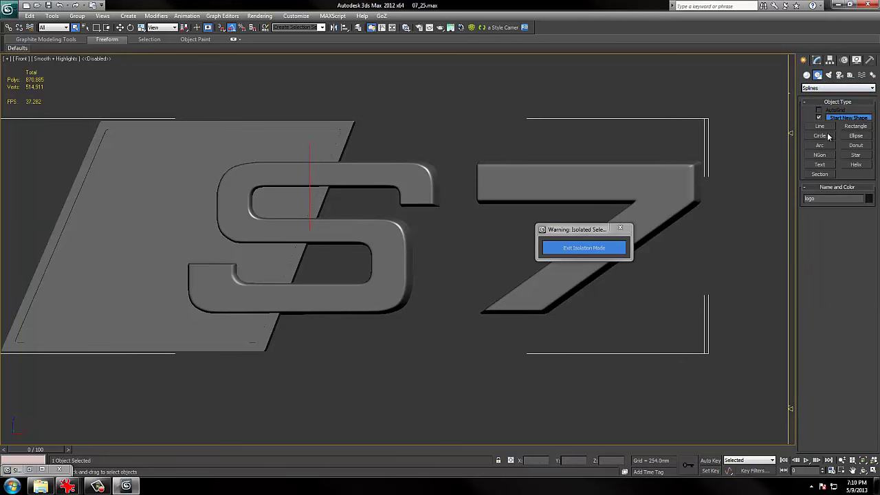
{"action": "left_click", "coordinate": [825, 165]}
{"action": "scroll", "coordinate": [463, 310], "scroll_direction": "down", "scroll_amount": 5}
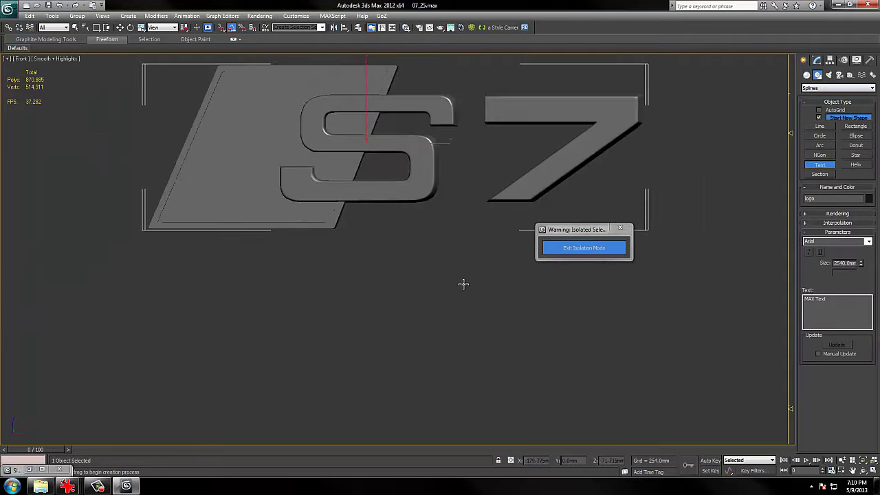
{"action": "scroll", "coordinate": [486, 305], "scroll_direction": "down", "scroll_amount": 12}
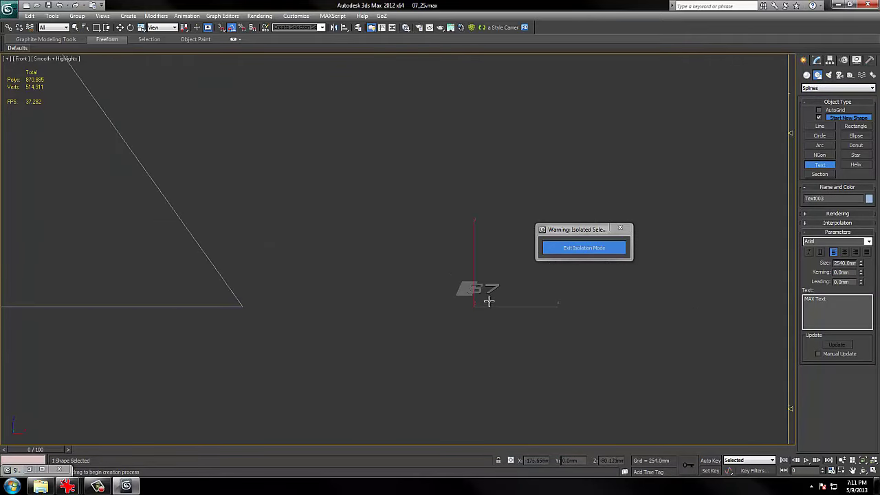
End the text creation and delete the placed text spline.
{"action": "key", "text": "F3"}
{"action": "right_click", "coordinate": [489, 300]}
{"action": "middle_click_drag", "start_coordinate": [379, 295], "coordinate": [371, 391]}
{"action": "scroll", "coordinate": [378, 306], "scroll_direction": "down", "scroll_amount": 3}
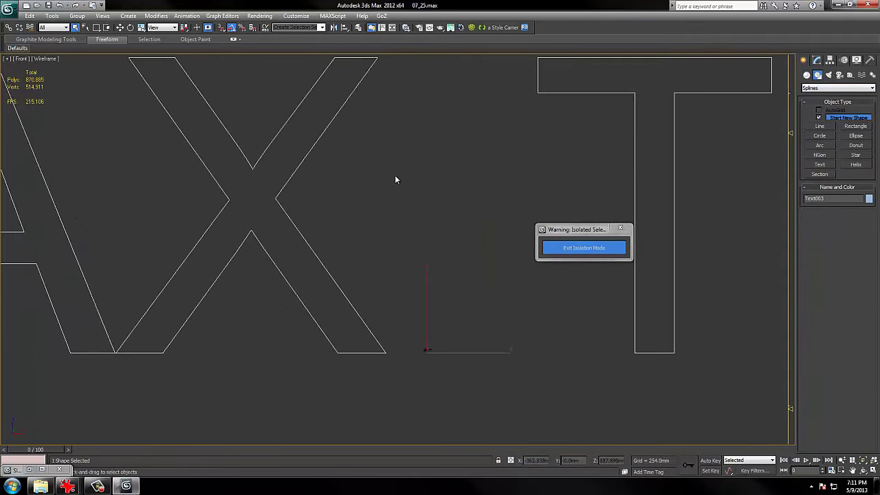
{"action": "key", "text": "Delete"}
Select the S7 logo again and examine its front face in wireframe and shaded display with its modifiers shown.
{"action": "middle_click_drag", "start_coordinate": [443, 350], "coordinate": [489, 267]}
{"action": "scroll", "coordinate": [450, 276], "scroll_direction": "up", "scroll_amount": 3}
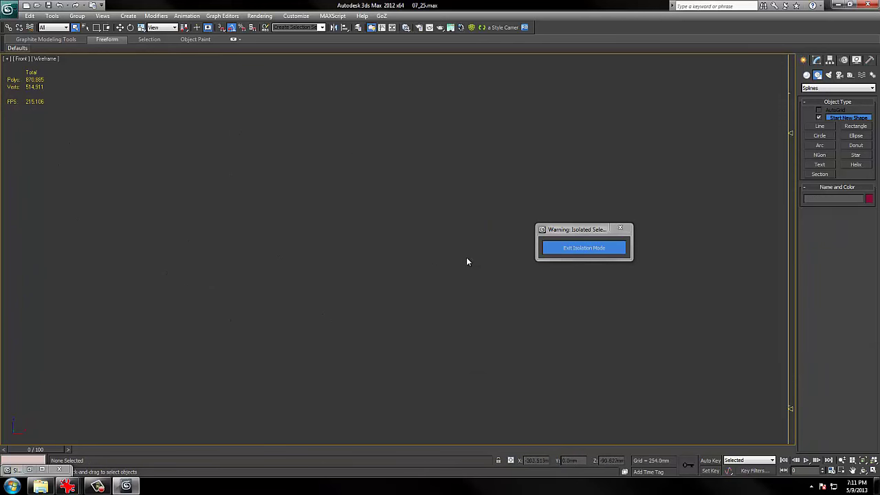
{"action": "scroll", "coordinate": [465, 257], "scroll_direction": "down", "scroll_amount": 5}
{"action": "scroll", "coordinate": [464, 256], "scroll_direction": "up", "scroll_amount": 2}
{"action": "middle_click_drag", "start_coordinate": [530, 279], "coordinate": [198, 361]}
{"action": "scroll", "coordinate": [198, 360], "scroll_direction": "up", "scroll_amount": 4}
{"action": "middle_click_drag", "start_coordinate": [271, 371], "coordinate": [239, 412]}
{"action": "middle_click_drag", "start_coordinate": [633, 207], "coordinate": [456, 283]}
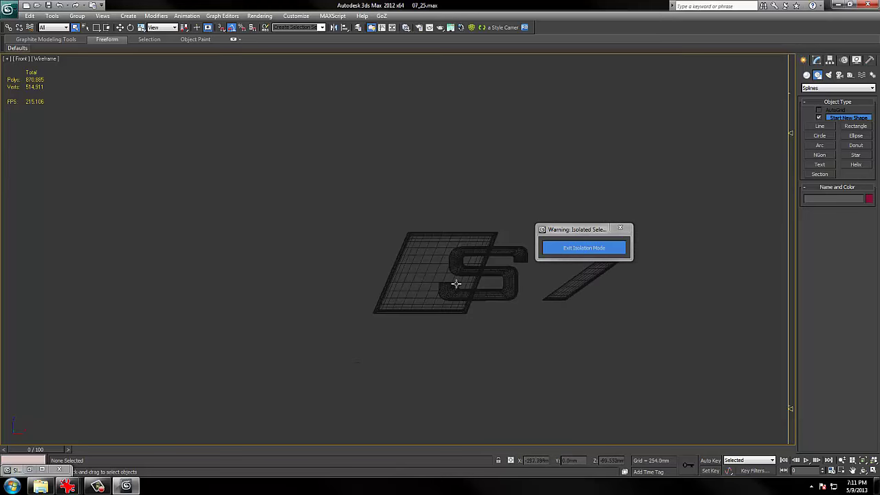
{"action": "left_click", "coordinate": [495, 248]}
{"action": "key", "text": "z"}
{"action": "key", "text": "F3"}
{"action": "key", "text": "F3"}
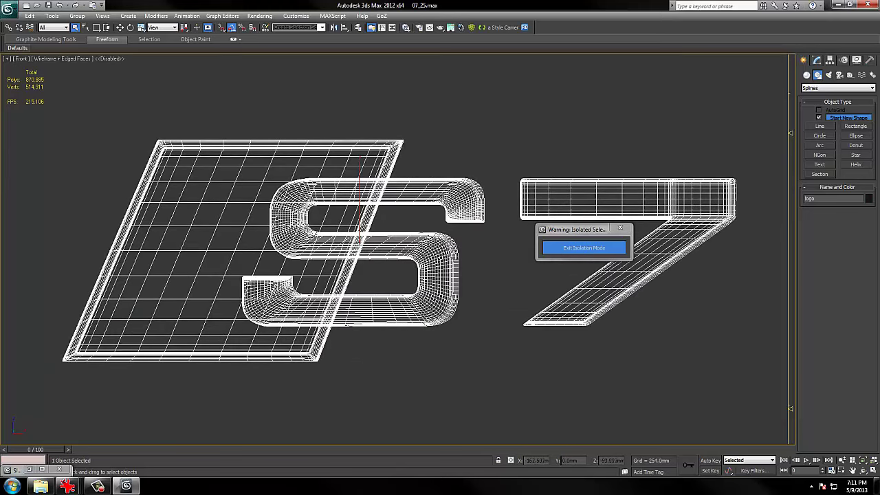
{"action": "key", "text": "F4"}
{"action": "key", "text": "F3"}
{"action": "key", "text": "F3"}
{"action": "key", "text": "F4"}
{"action": "key", "text": "F3"}
{"action": "left_click", "coordinate": [817, 60]}
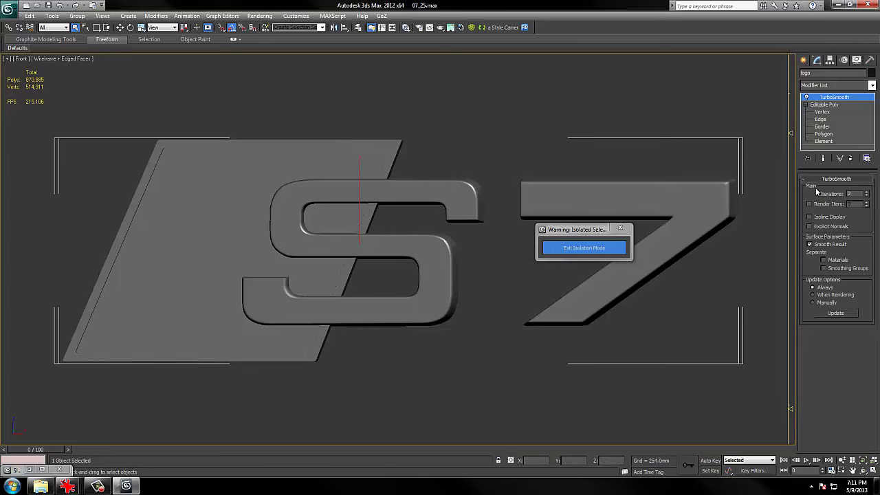
Examine the logo from an angle and go down to its Editable Poly level to inspect the unsmoothed mesh.
{"action": "middle_click_drag", "start_coordinate": [371, 284], "coordinate": [430, 286], "text": "alt"}
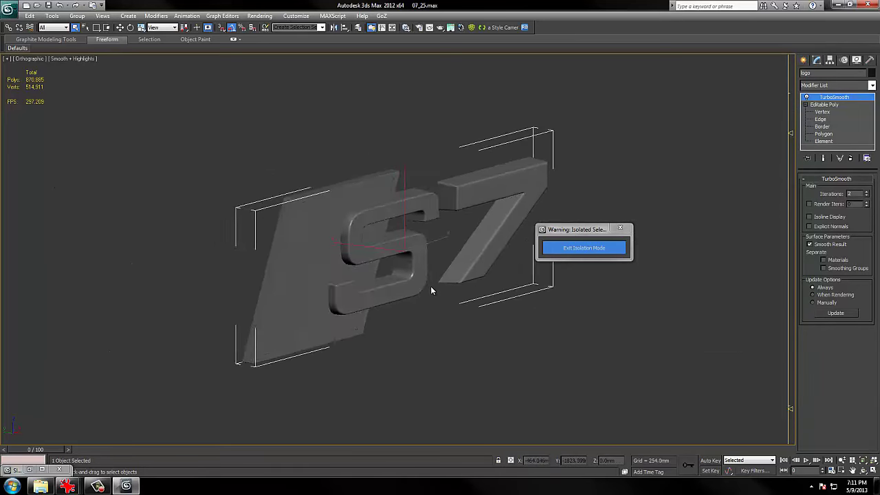
{"action": "scroll", "coordinate": [431, 286], "scroll_direction": "up", "scroll_amount": 3}
{"action": "key", "text": "F3"}
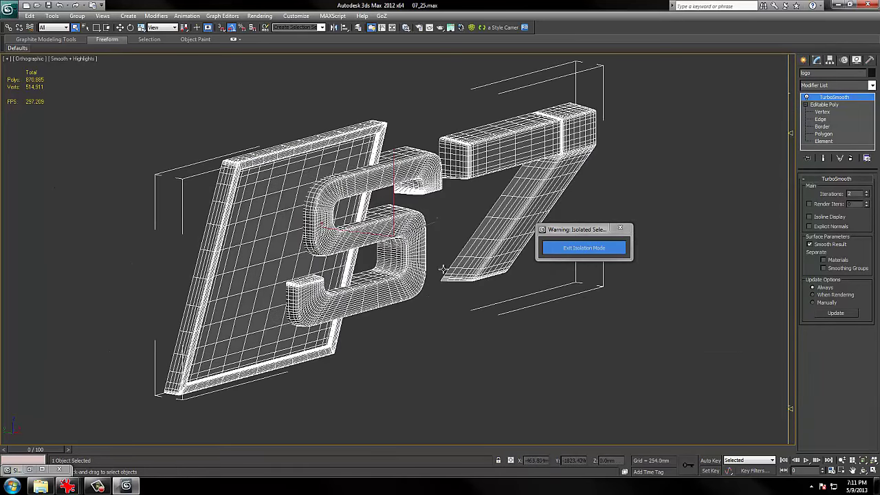
{"action": "left_click", "coordinate": [829, 104]}
{"action": "key", "text": "F4"}
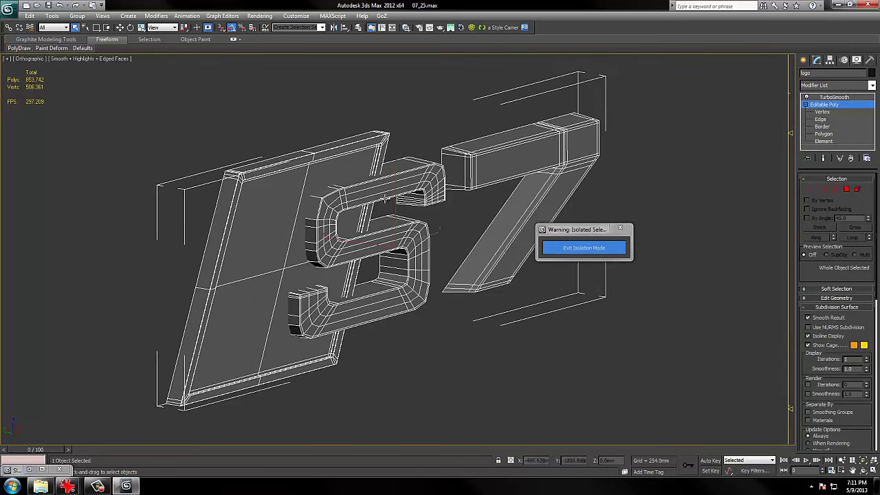
{"action": "scroll", "coordinate": [611, 134], "scroll_direction": "up", "scroll_amount": 3}
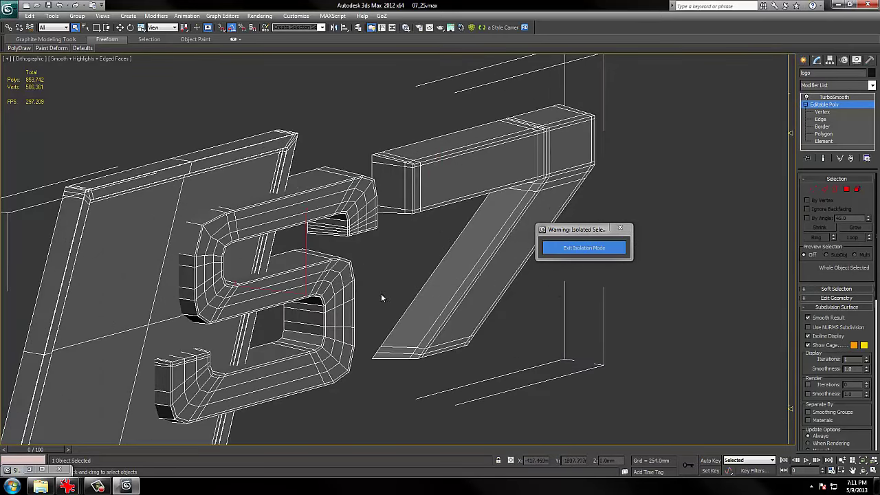
{"action": "middle_click_drag", "start_coordinate": [279, 337], "coordinate": [333, 293]}
{"action": "key", "text": "F3"}
{"action": "key", "text": "F4"}
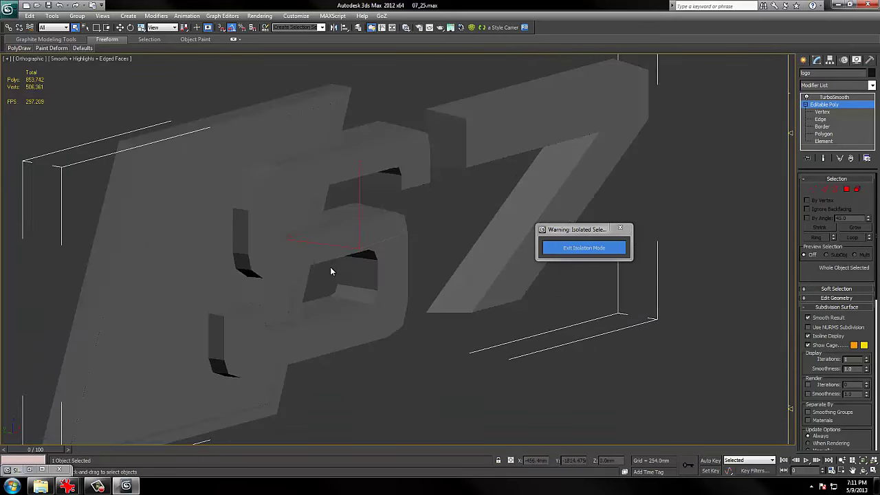
Compare the logo's TurboSmooth result with its base mesh by toggling the end result, checking the S corners up close.
{"action": "key", "text": "d"}
{"action": "key", "text": "F3"}
{"action": "key", "text": "F4"}
{"action": "key", "text": "F3"}
{"action": "key", "text": "F3"}
{"action": "key", "text": "F4"}
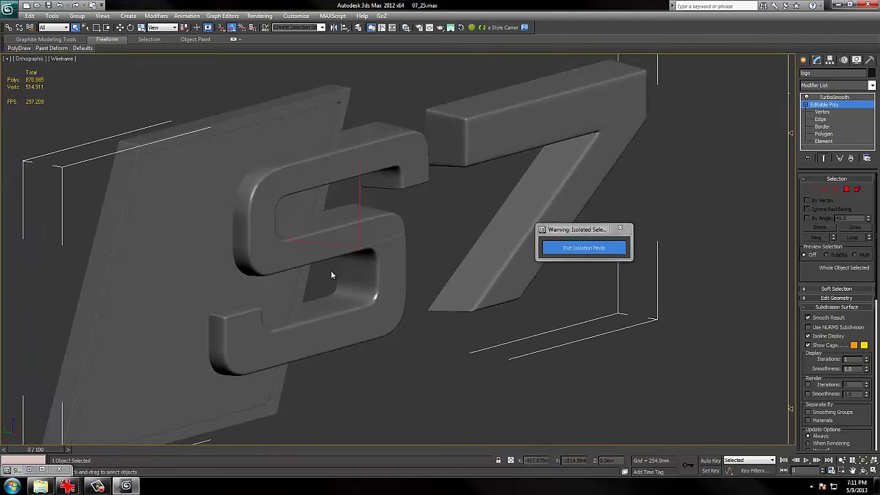
{"action": "scroll", "coordinate": [337, 260], "scroll_direction": "up", "scroll_amount": 3}
{"action": "middle_click_drag", "start_coordinate": [344, 336], "coordinate": [349, 423]}
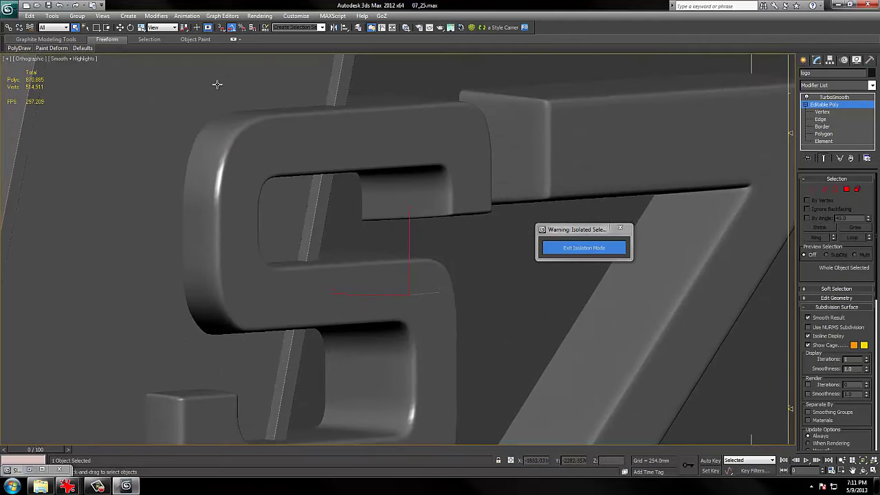
{"action": "key", "text": "F3"}
{"action": "key", "text": "F3"}
{"action": "key", "text": "F4"}
{"action": "key", "text": "d"}
{"action": "key", "text": "F4"}
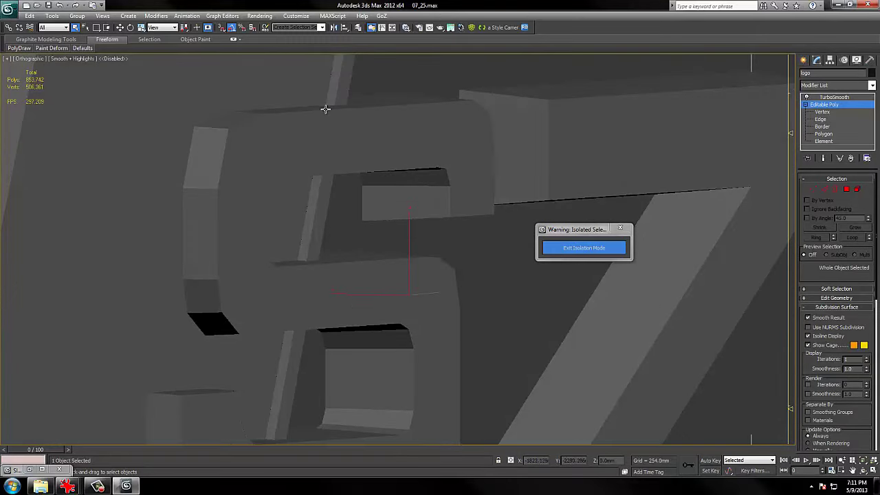
Unhide all the other car parts around the S7 logo.
{"action": "scroll", "coordinate": [324, 107], "scroll_direction": "down", "scroll_amount": 5}
{"action": "mouse_move", "coordinate": [324, 108]}
{"action": "middle_mouse_down", "text": "alt"}
{"action": "mouse_move", "coordinate": [432, 196]}
{"action": "mouse_move", "coordinate": [418, 222]}
{"action": "mouse_move", "coordinate": [440, 180]}
{"action": "mouse_move", "coordinate": [440, 214]}
{"action": "middle_mouse_up", "text": "alt"}
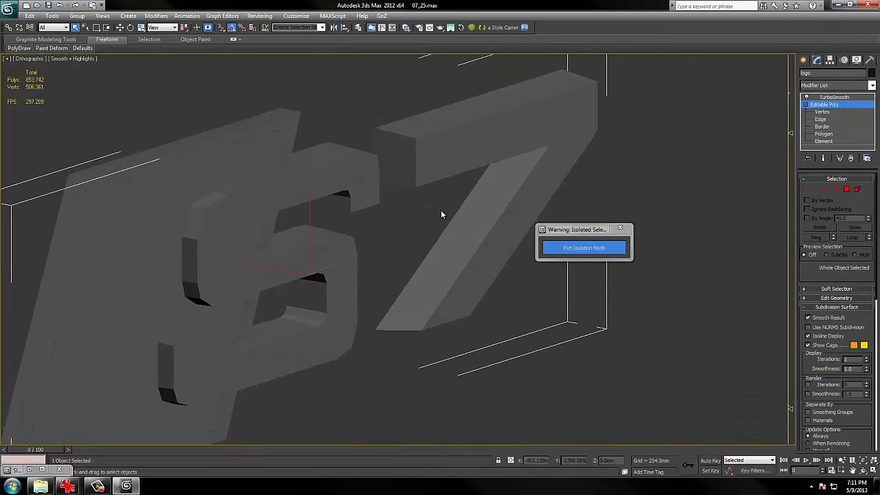
{"action": "right_click", "coordinate": [434, 214]}
{"action": "scroll", "coordinate": [434, 214], "scroll_direction": "down", "scroll_amount": 8}
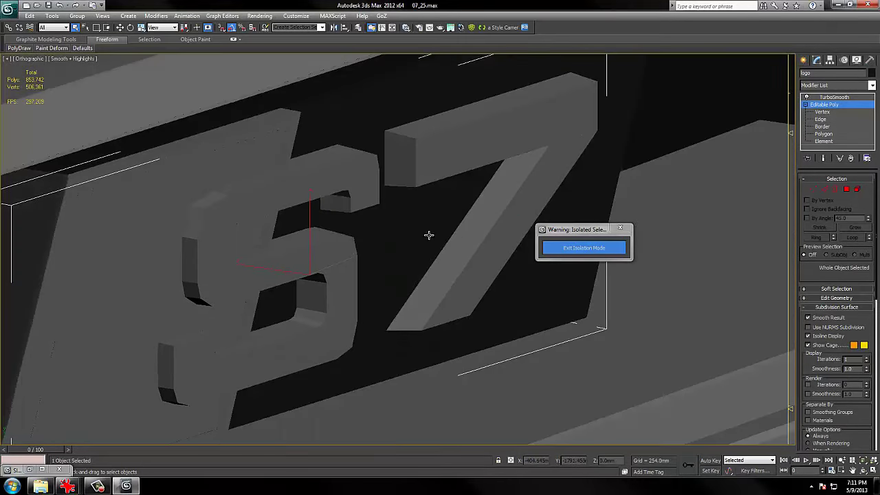
{"action": "scroll", "coordinate": [427, 233], "scroll_direction": "down", "scroll_amount": 6}
{"action": "scroll", "coordinate": [335, 291], "scroll_direction": "down", "scroll_amount": 4}
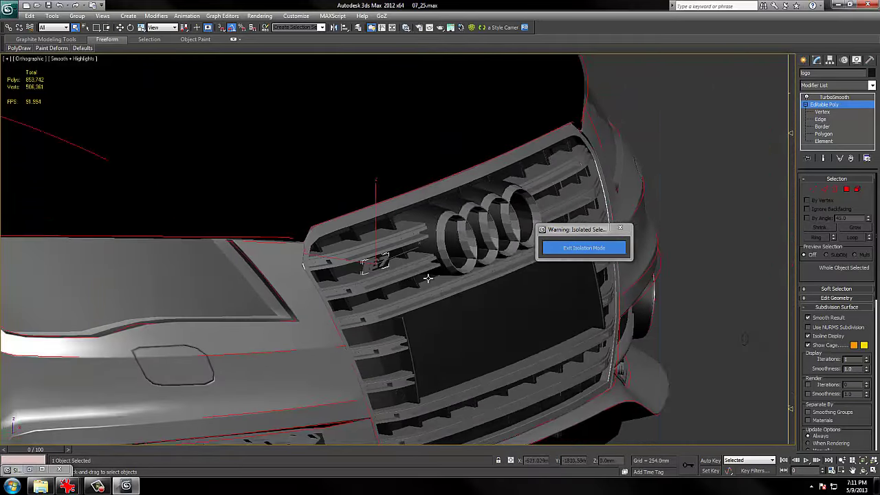
Select the honeycomb mesh in the lower bumper intake, hide all unselected objects and frame it from the front.
{"action": "middle_click_drag", "start_coordinate": [296, 292], "coordinate": [423, 253]}
{"action": "middle_click_drag", "start_coordinate": [383, 298], "coordinate": [384, 255]}
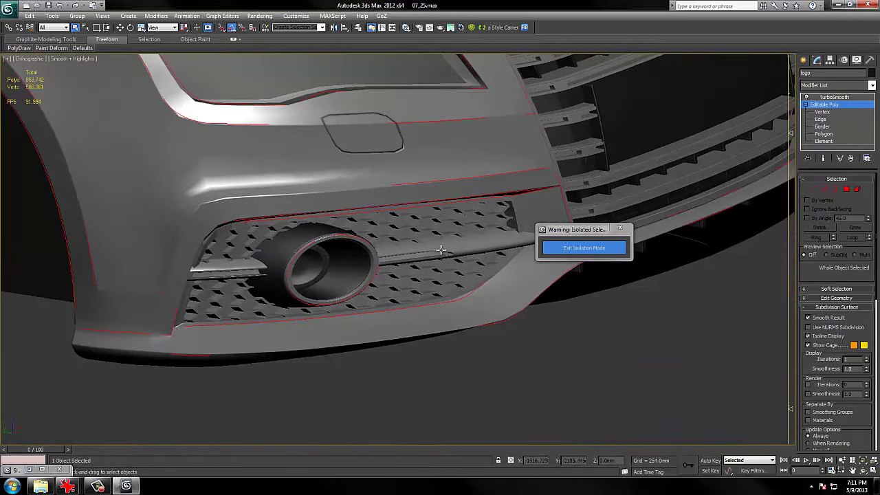
{"action": "scroll", "coordinate": [334, 304], "scroll_direction": "up", "scroll_amount": 10}
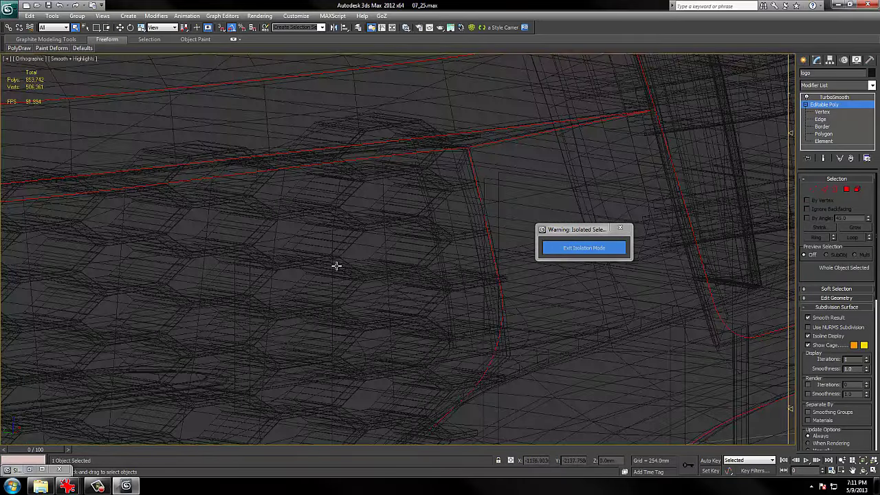
{"action": "key", "text": "F4"}
{"action": "left_click", "coordinate": [336, 265]}
{"action": "scroll", "coordinate": [336, 265], "scroll_direction": "up", "scroll_amount": 10}
{"action": "key", "text": "F4"}
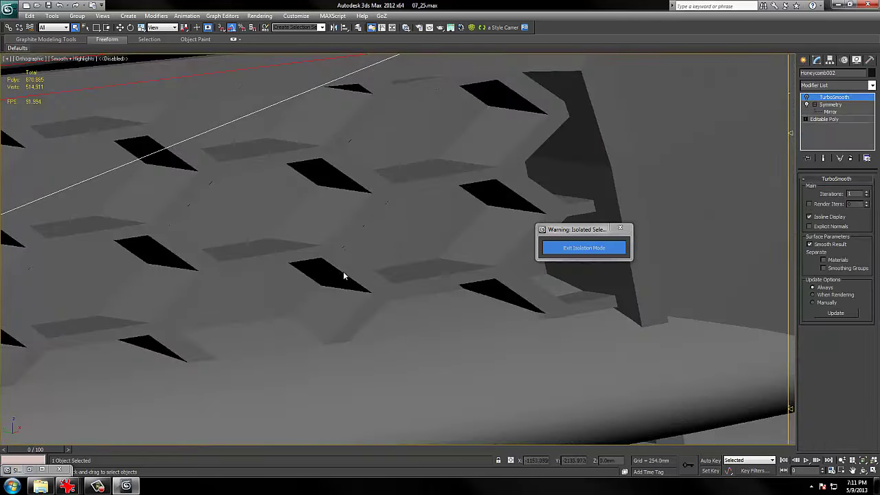
{"action": "right_click", "coordinate": [344, 270]}
{"action": "left_click", "coordinate": [375, 236]}
{"action": "key", "text": "f"}
{"action": "key", "text": "z"}
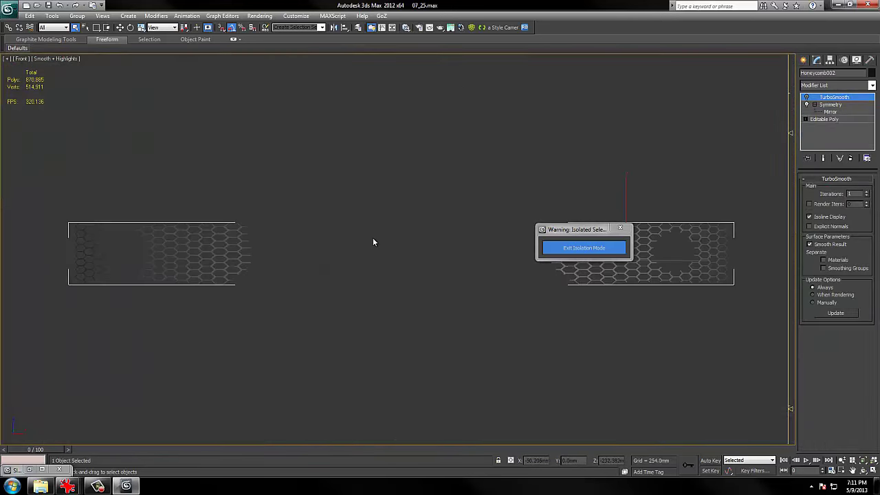
Examine the honeycomb's hexagonal cells from the front, in wireframe and shaded display, down to the edge loops at the joints.
{"action": "scroll", "coordinate": [373, 237], "scroll_direction": "up", "scroll_amount": 3}
{"action": "middle_click_drag", "start_coordinate": [411, 267], "coordinate": [0, 334]}
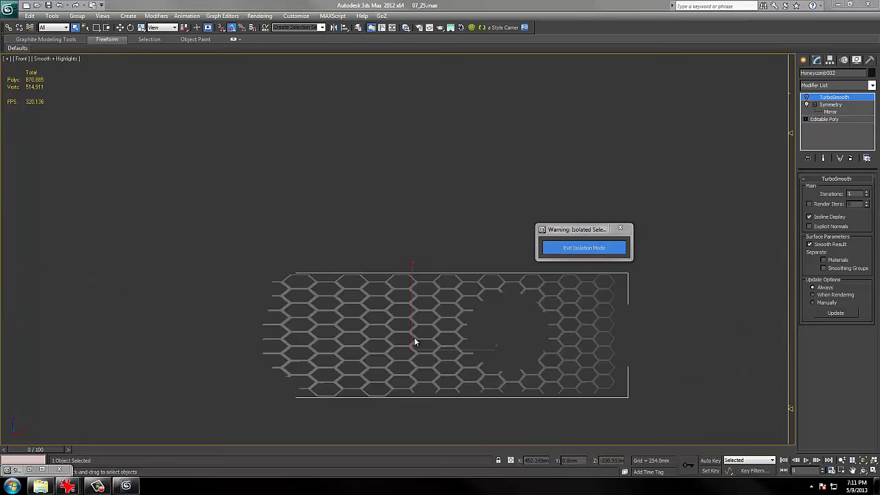
{"action": "scroll", "coordinate": [415, 342], "scroll_direction": "up", "scroll_amount": 5}
{"action": "key", "text": "F3"}
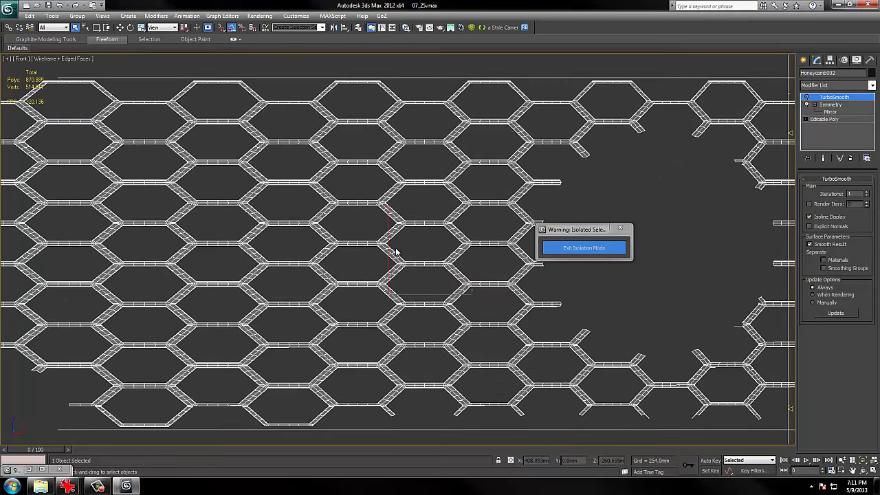
{"action": "scroll", "coordinate": [396, 251], "scroll_direction": "down", "scroll_amount": 3}
{"action": "key", "text": "F3"}
{"action": "key", "text": "F4"}
{"action": "scroll", "coordinate": [392, 227], "scroll_direction": "up", "scroll_amount": 8}
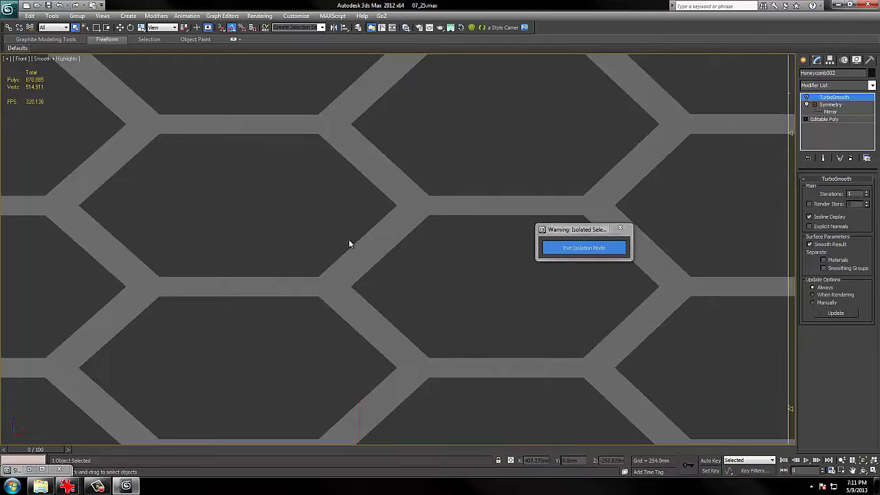
{"action": "scroll", "coordinate": [411, 267], "scroll_direction": "up", "scroll_amount": 3}
{"action": "key", "text": "F4"}
{"action": "key", "text": "F3"}
{"action": "key", "text": "F3"}
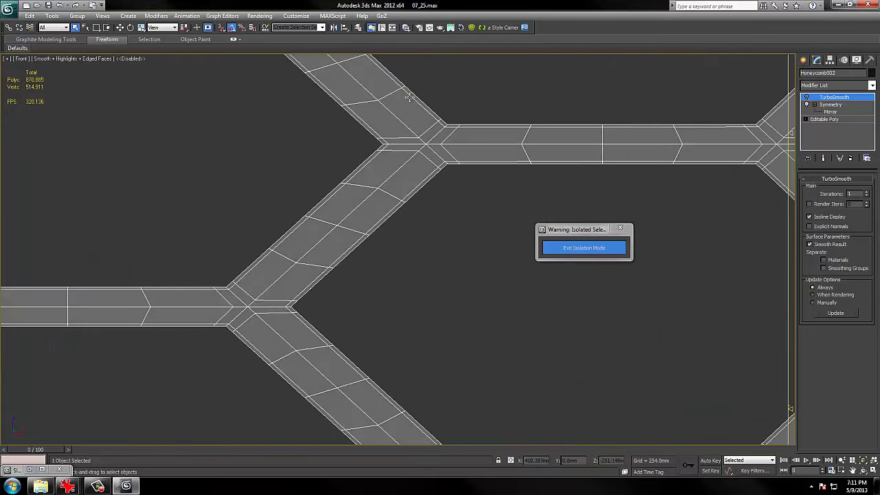
Examine the honeycomb's depth and support edges from an angled view, closing in on one joint between cells.
{"action": "scroll", "coordinate": [390, 207], "scroll_direction": "down", "scroll_amount": 8}
{"action": "mouse_move", "coordinate": [390, 208]}
{"action": "middle_mouse_down", "text": "alt"}
{"action": "mouse_move", "coordinate": [424, 254]}
{"action": "mouse_move", "coordinate": [364, 208]}
{"action": "mouse_move", "coordinate": [426, 234]}
{"action": "mouse_move", "coordinate": [387, 244]}
{"action": "middle_mouse_up", "text": "alt"}
{"action": "key", "text": "F3"}
{"action": "key", "text": "F3"}
{"action": "key", "text": "F4"}
{"action": "scroll", "coordinate": [415, 235], "scroll_direction": "down", "scroll_amount": 4}
{"action": "scroll", "coordinate": [386, 241], "scroll_direction": "up", "scroll_amount": 4}
{"action": "key", "text": "F3"}
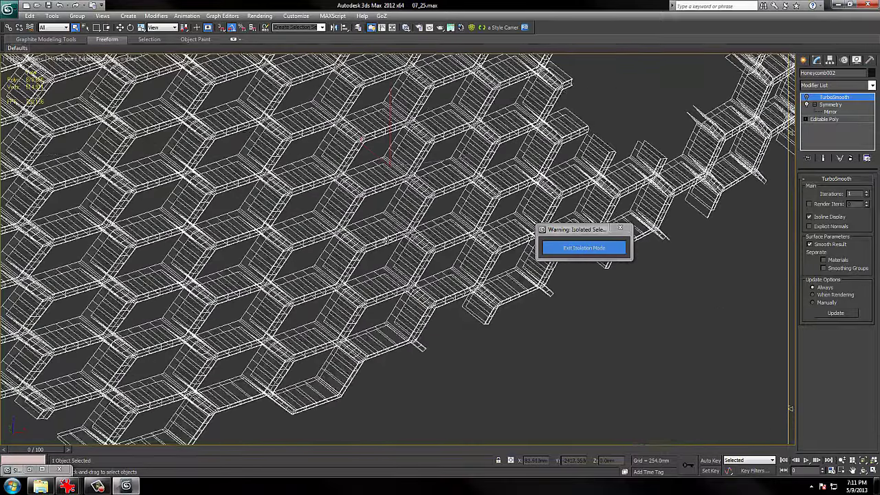
{"action": "key", "text": "F3"}
{"action": "scroll", "coordinate": [386, 239], "scroll_direction": "up", "scroll_amount": 5}
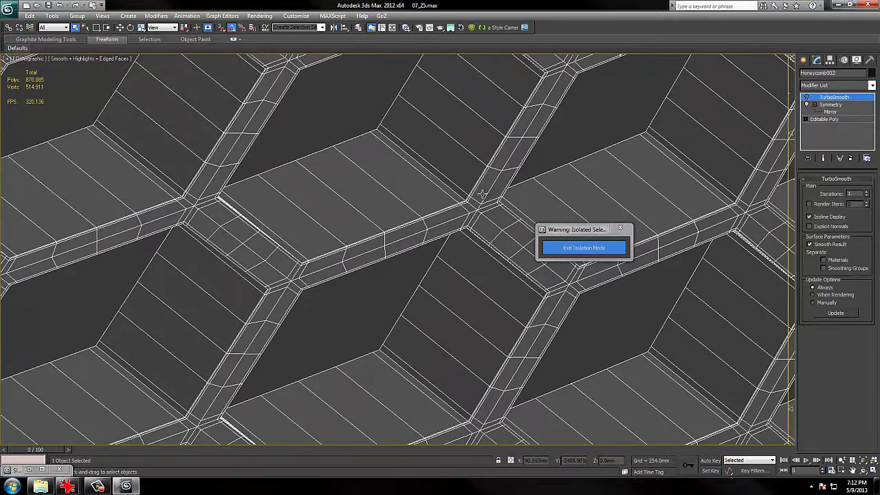
{"action": "scroll", "coordinate": [482, 194], "scroll_direction": "up", "scroll_amount": 5}
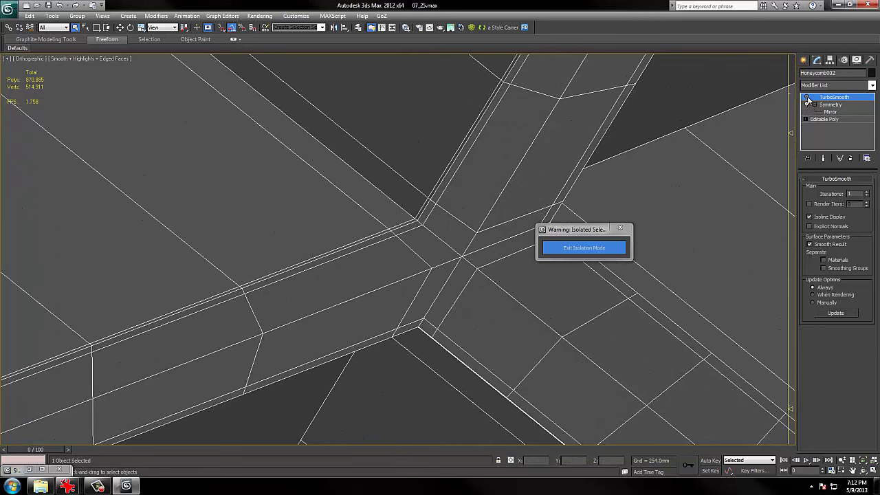
Turn on the honeycomb's TurboSmooth modifier and display the mesh shaded without edges.
{"action": "left_click", "coordinate": [808, 97]}
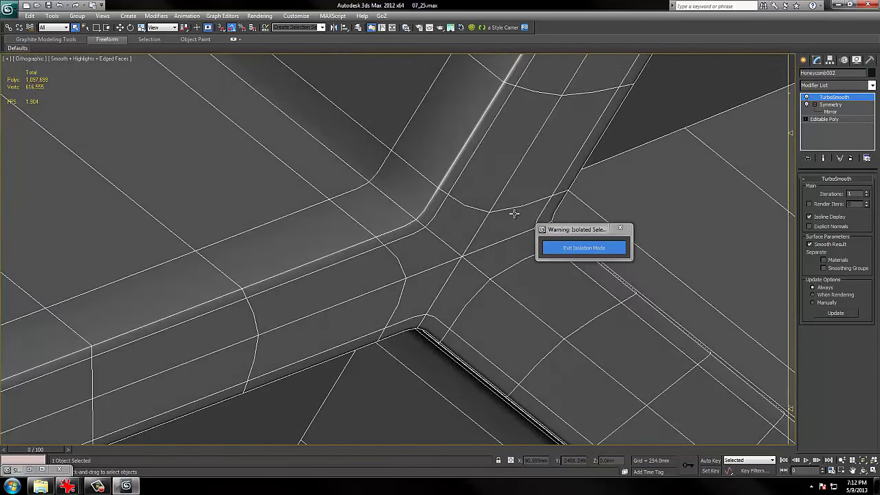
{"action": "scroll", "coordinate": [515, 213], "scroll_direction": "down", "scroll_amount": 3}
{"action": "key", "text": "F4"}
{"action": "scroll", "coordinate": [513, 211], "scroll_direction": "down", "scroll_amount": 3}
{"action": "scroll", "coordinate": [513, 209], "scroll_direction": "down", "scroll_amount": 3}
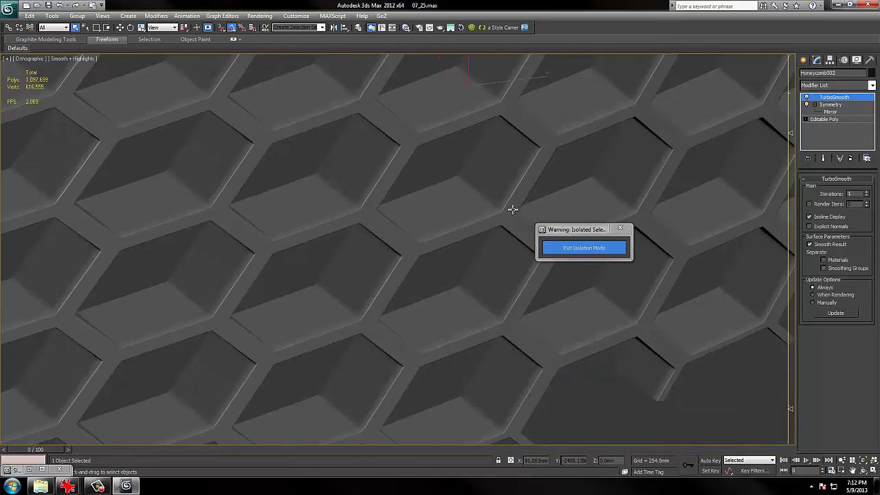
{"action": "scroll", "coordinate": [472, 164], "scroll_direction": "down", "scroll_amount": 3}
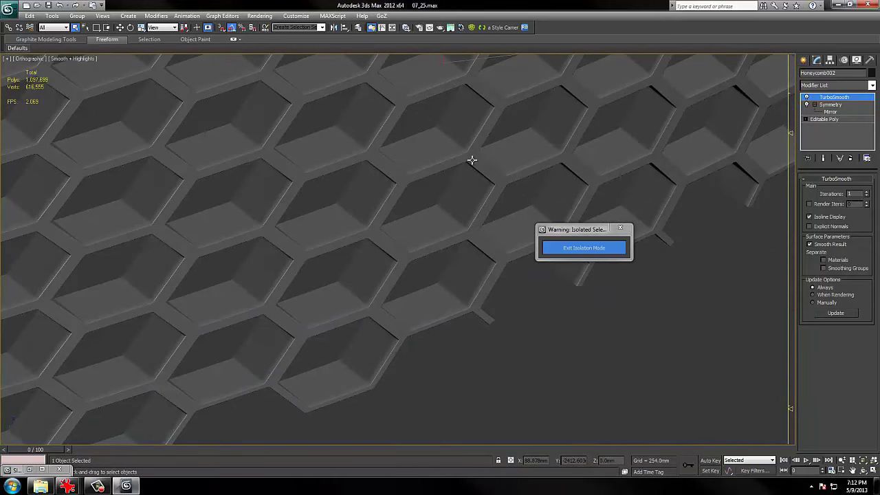
Examine the smoothed honeycomb's cells and the cut-out for the fog light from an angled view.
{"action": "scroll", "coordinate": [472, 161], "scroll_direction": "down", "scroll_amount": 3}
{"action": "middle_click_drag", "start_coordinate": [425, 219], "coordinate": [263, 272], "text": "alt"}
{"action": "scroll", "coordinate": [349, 244], "scroll_direction": "up", "scroll_amount": 3}
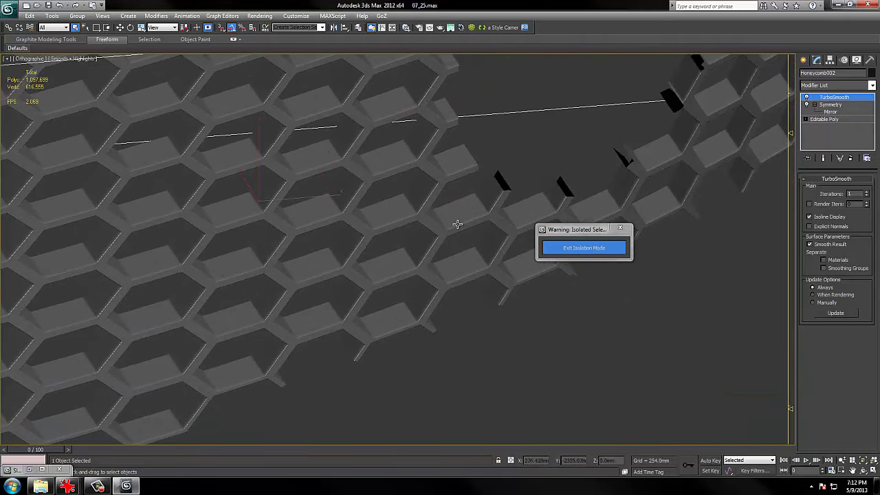
{"action": "scroll", "coordinate": [458, 224], "scroll_direction": "up", "scroll_amount": 5}
{"action": "middle_click_drag", "start_coordinate": [457, 224], "coordinate": [137, 262]}
{"action": "scroll", "coordinate": [528, 219], "scroll_direction": "down", "scroll_amount": 3}
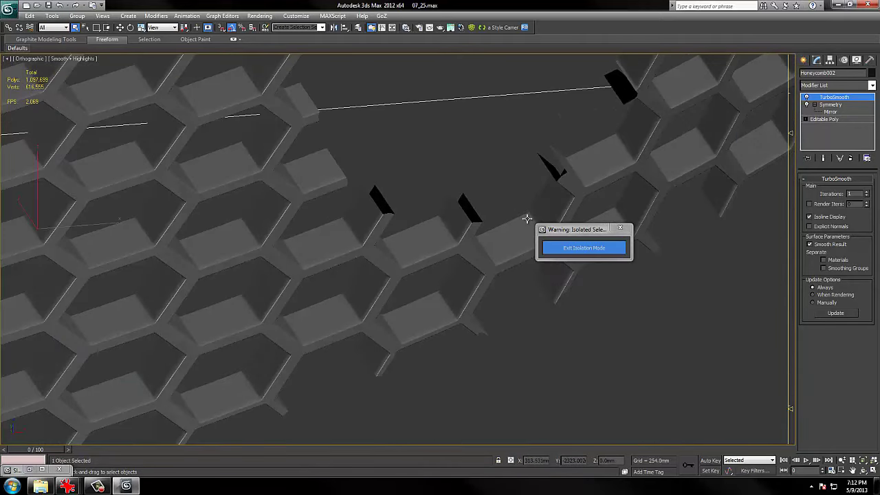
{"action": "scroll", "coordinate": [509, 223], "scroll_direction": "up", "scroll_amount": 1}
{"action": "scroll", "coordinate": [481, 220], "scroll_direction": "up", "scroll_amount": 1}
{"action": "scroll", "coordinate": [522, 207], "scroll_direction": "up", "scroll_amount": 1}
Unhide all the other car parts around the honeycomb.
{"action": "right_click", "coordinate": [489, 243]}
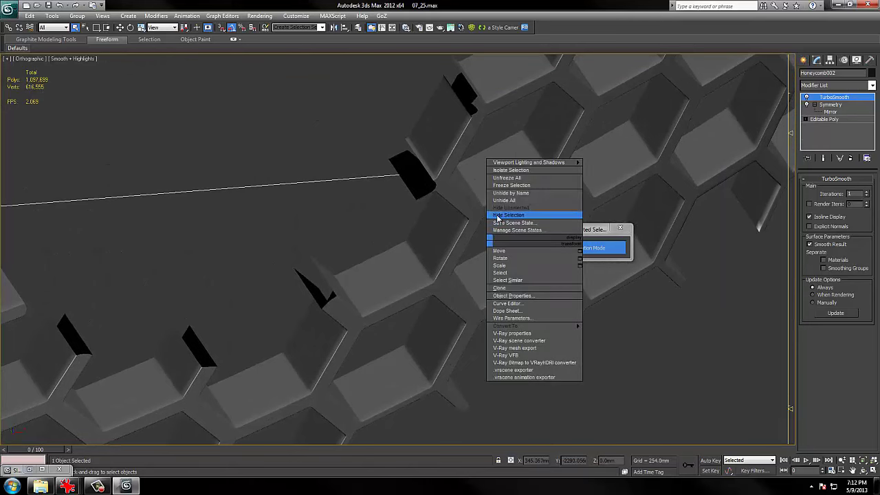
{"action": "left_click", "coordinate": [505, 200]}
{"action": "scroll", "coordinate": [463, 227], "scroll_direction": "down", "scroll_amount": 4}
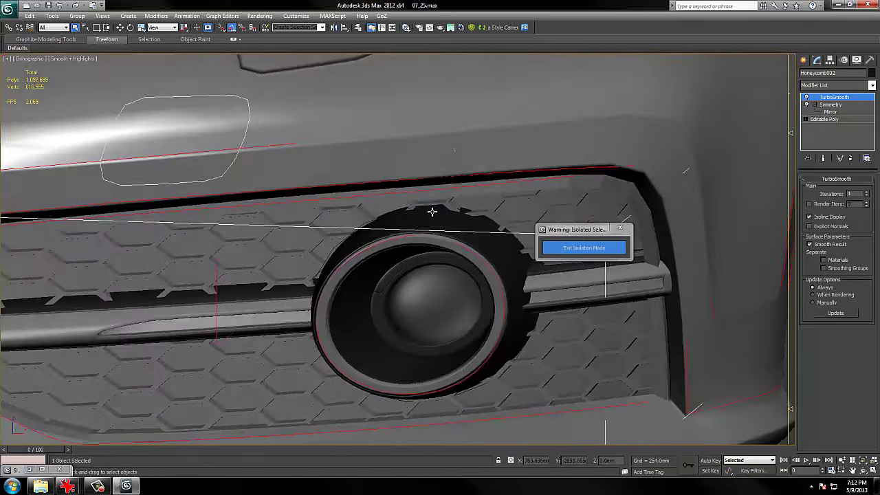
Hide the two cover objects in front of the headlight internals.
{"action": "middle_click_drag", "start_coordinate": [432, 212], "coordinate": [425, 200], "text": "alt"}
{"action": "middle_click_drag", "start_coordinate": [425, 199], "coordinate": [413, 360]}
{"action": "left_click", "coordinate": [466, 200]}
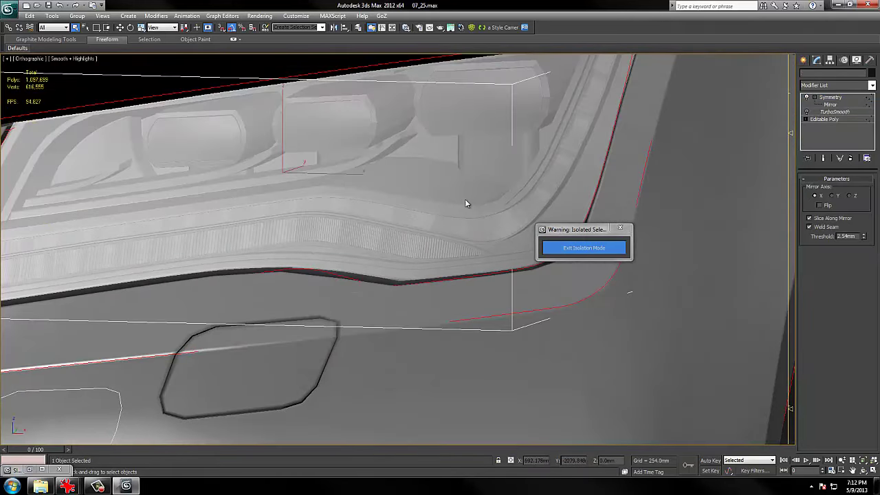
{"action": "right_click", "coordinate": [491, 159]}
{"action": "left_click", "coordinate": [502, 149]}
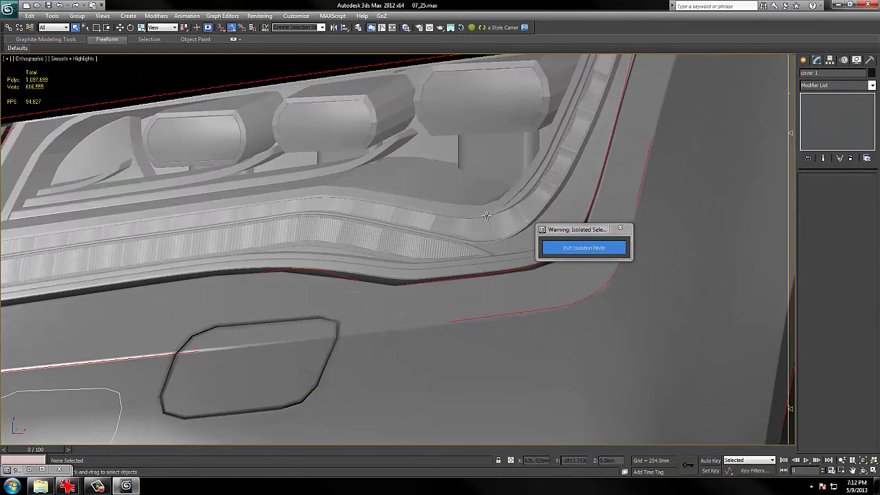
{"action": "scroll", "coordinate": [472, 230], "scroll_direction": "up", "scroll_amount": 3}
{"action": "left_click", "coordinate": [472, 231]}
{"action": "scroll", "coordinate": [472, 230], "scroll_direction": "up", "scroll_amount": 1}
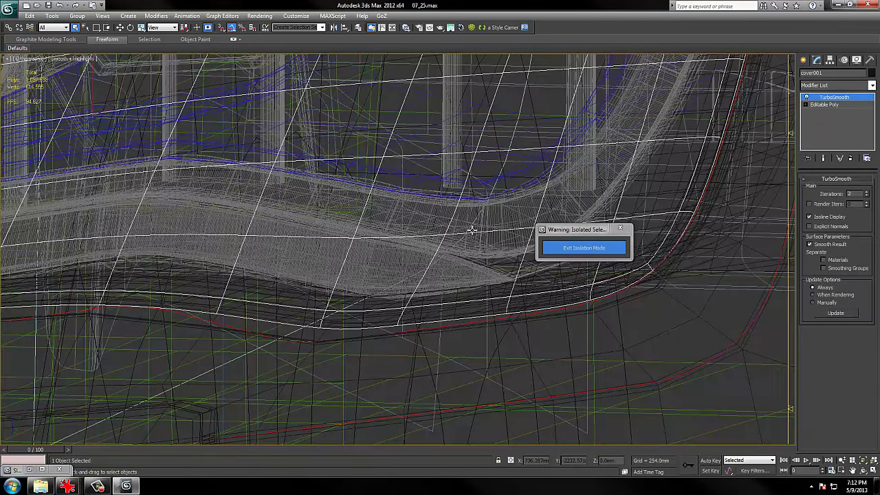
{"action": "right_click", "coordinate": [473, 234]}
{"action": "left_click", "coordinate": [495, 203]}
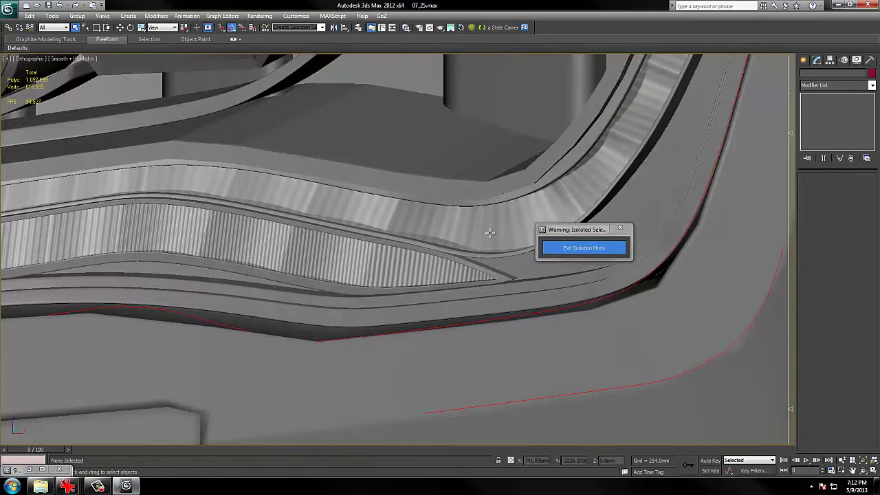
Examine the ribbed strips along the bottom of the headlight, in shaded and wireframe display with edges.
{"action": "left_click", "coordinate": [490, 229]}
{"action": "scroll", "coordinate": [485, 262], "scroll_direction": "up", "scroll_amount": 4}
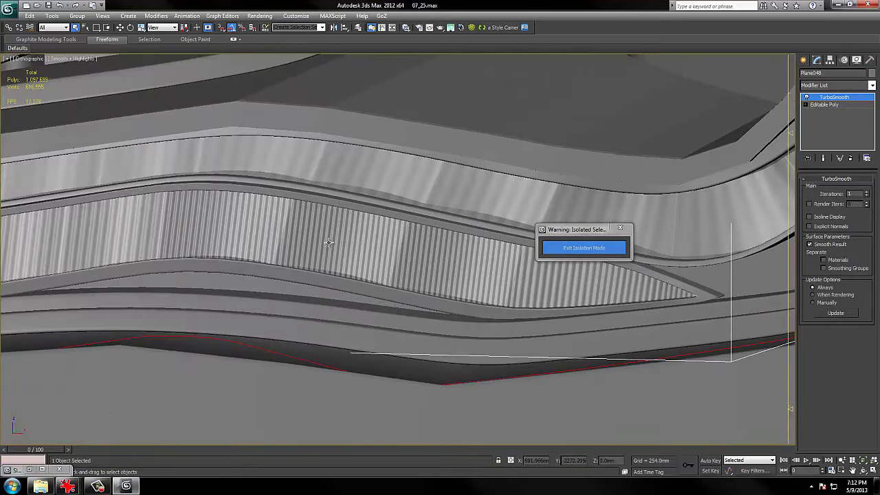
{"action": "left_click", "coordinate": [329, 242]}
{"action": "middle_click_drag", "start_coordinate": [274, 255], "coordinate": [553, 231]}
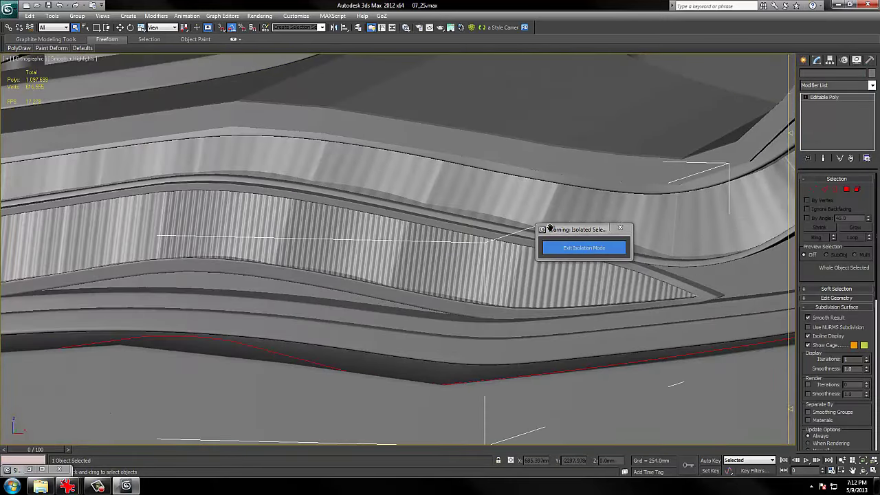
{"action": "middle_click_drag", "start_coordinate": [156, 291], "coordinate": [412, 267]}
{"action": "scroll", "coordinate": [415, 266], "scroll_direction": "down", "scroll_amount": 3}
{"action": "middle_click_drag", "start_coordinate": [93, 296], "coordinate": [445, 208]}
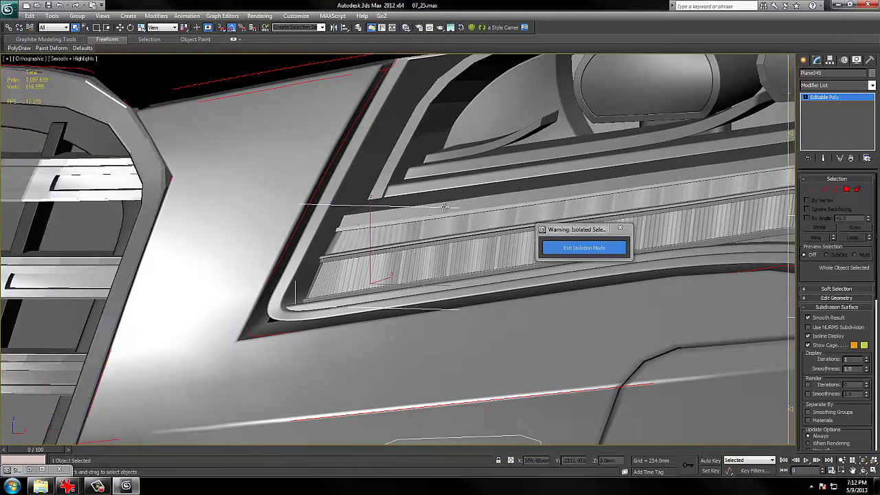
{"action": "scroll", "coordinate": [401, 252], "scroll_direction": "up", "scroll_amount": 4}
{"action": "middle_click_drag", "start_coordinate": [406, 285], "coordinate": [394, 160]}
{"action": "key", "text": "F4"}
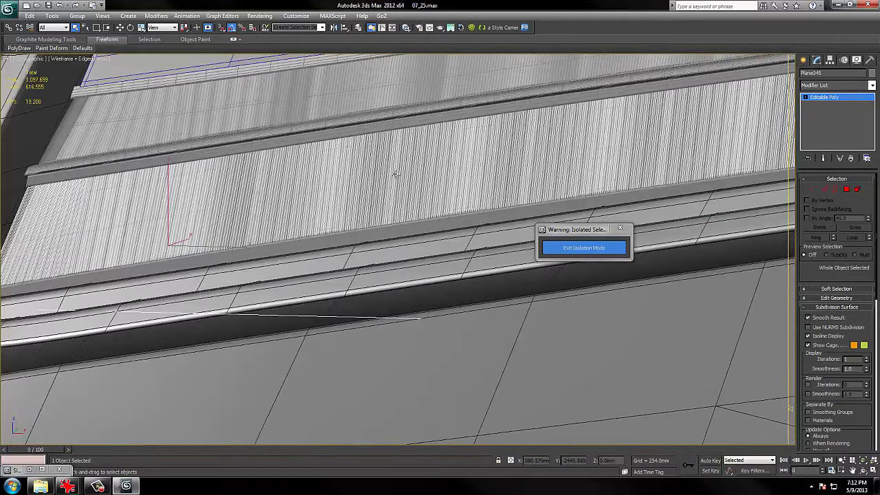
{"action": "scroll", "coordinate": [394, 172], "scroll_direction": "down", "scroll_amount": 8}
{"action": "key", "text": "F3"}
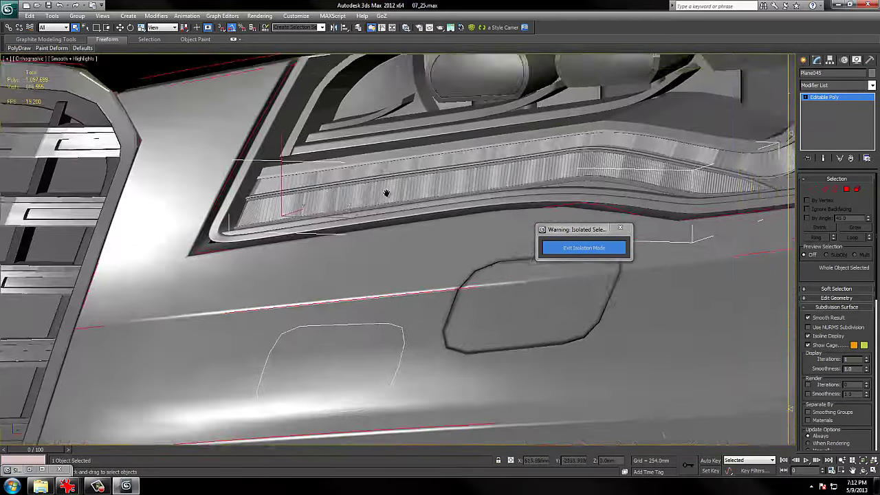
Examine the headlight internals and the surrounding front end, selecting the headlight's inner trim and checking it with edges displayed.
{"action": "scroll", "coordinate": [503, 165], "scroll_direction": "up", "scroll_amount": 3}
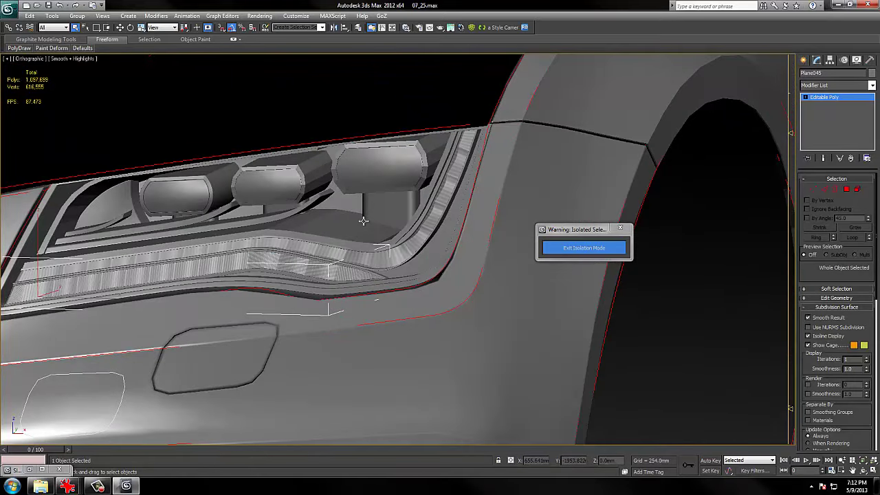
{"action": "scroll", "coordinate": [364, 219], "scroll_direction": "down", "scroll_amount": 3}
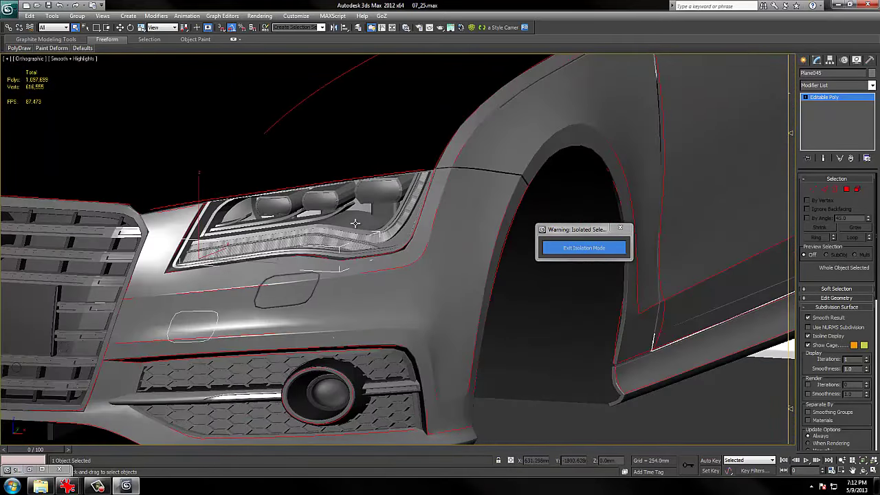
{"action": "scroll", "coordinate": [364, 221], "scroll_direction": "up", "scroll_amount": 2}
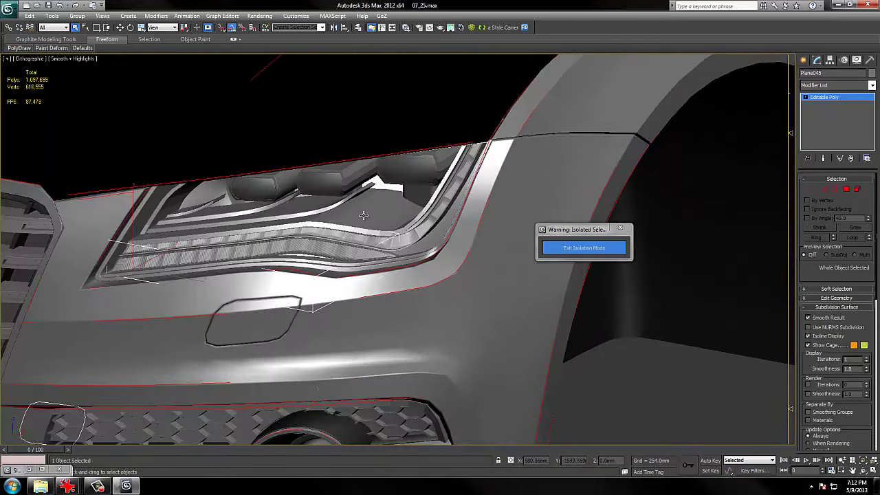
{"action": "left_click", "coordinate": [363, 215]}
{"action": "scroll", "coordinate": [363, 212], "scroll_direction": "down", "scroll_amount": 3}
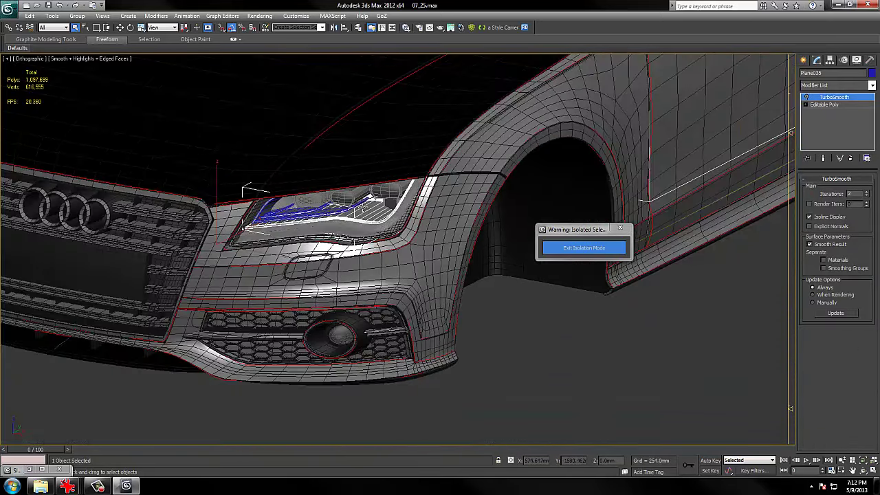
{"action": "middle_click_drag", "start_coordinate": [457, 284], "coordinate": [458, 277]}
{"action": "scroll", "coordinate": [459, 277], "scroll_direction": "down", "scroll_amount": 3}
{"action": "key", "text": "F4"}
Select the seat inside the cabin and examine it through the side windows in wireframe and shaded display.
{"action": "middle_click_drag", "start_coordinate": [576, 173], "coordinate": [612, 179]}
{"action": "scroll", "coordinate": [473, 236], "scroll_direction": "down", "scroll_amount": 2}
{"action": "scroll", "coordinate": [473, 236], "scroll_direction": "up", "scroll_amount": 3}
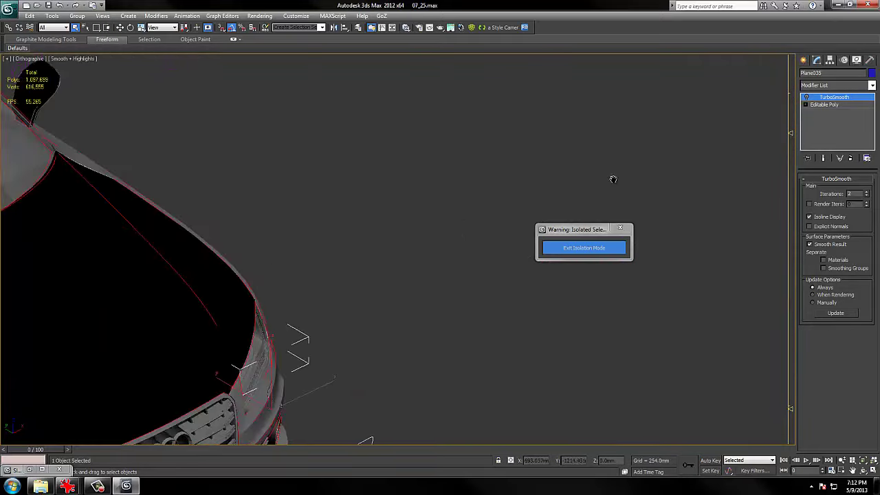
{"action": "middle_click_drag", "start_coordinate": [150, 338], "coordinate": [847, 214]}
{"action": "middle_click_drag", "start_coordinate": [413, 199], "coordinate": [482, 165], "text": "alt"}
{"action": "left_click", "coordinate": [368, 165]}
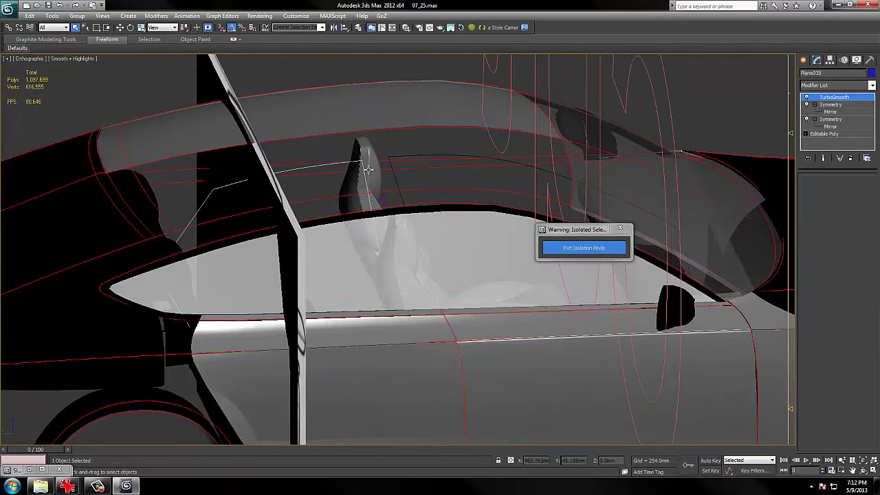
{"action": "key", "text": "F3"}
{"action": "key", "text": "F3"}
{"action": "key", "text": "F3"}
{"action": "key", "text": "F3"}
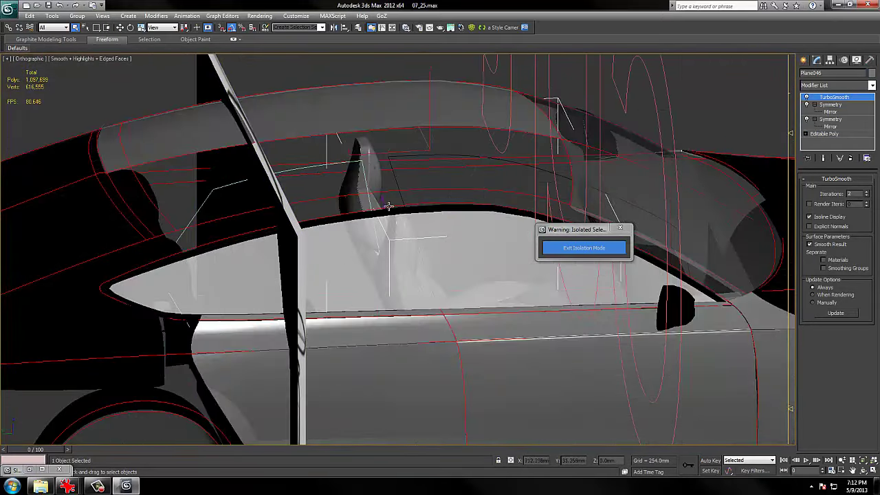
{"action": "scroll", "coordinate": [391, 245], "scroll_direction": "up", "scroll_amount": 3}
{"action": "middle_click_drag", "start_coordinate": [391, 245], "coordinate": [409, 217], "text": "alt"}
{"action": "middle_click_drag", "start_coordinate": [413, 218], "coordinate": [426, 136]}
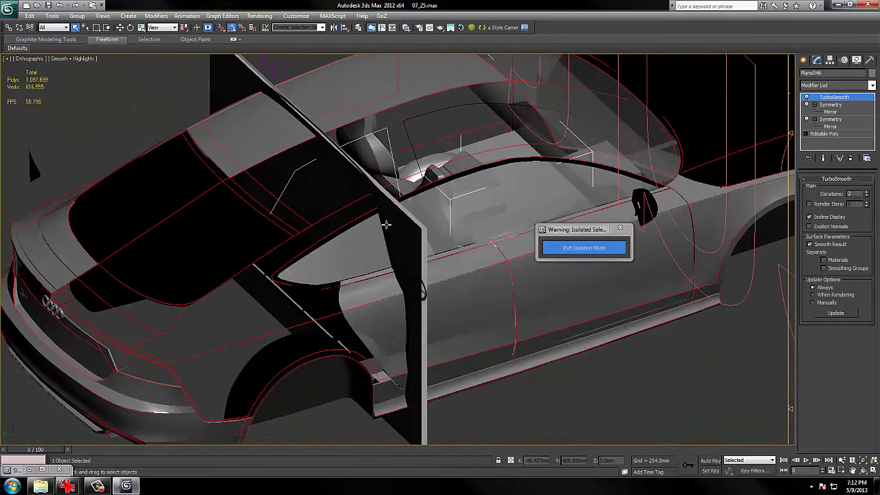
Close in on the door mirror and hide its smoothed outer shell, with edged faces displayed.
{"action": "mouse_move", "coordinate": [385, 222]}
{"action": "middle_mouse_down", "text": "alt"}
{"action": "mouse_move", "coordinate": [462, 214]}
{"action": "mouse_move", "coordinate": [489, 226]}
{"action": "middle_mouse_up", "text": "alt"}
{"action": "scroll", "coordinate": [423, 220], "scroll_direction": "up", "scroll_amount": 3}
{"action": "scroll", "coordinate": [389, 222], "scroll_direction": "up", "scroll_amount": 2}
{"action": "key", "text": "F3"}
{"action": "key", "text": "F3"}
{"action": "left_click", "coordinate": [293, 186]}
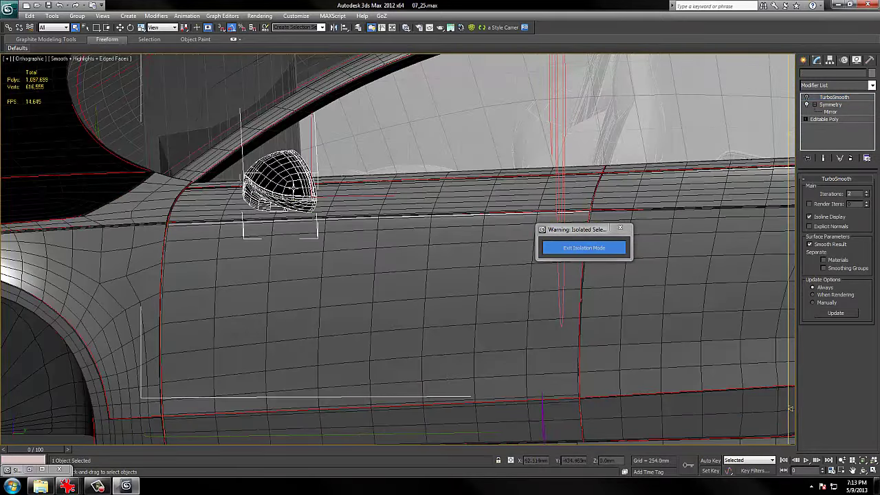
{"action": "key", "text": "z"}
{"action": "scroll", "coordinate": [449, 183], "scroll_direction": "up", "scroll_amount": 2}
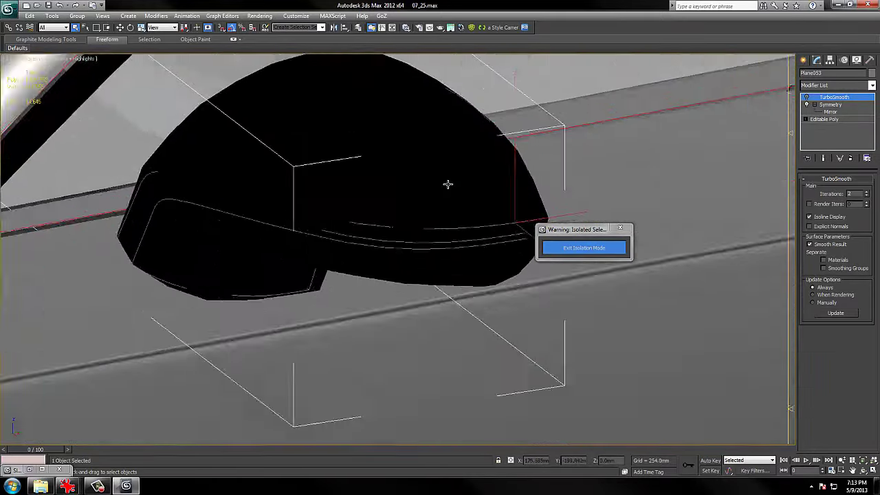
{"action": "key", "text": "F3"}
{"action": "key", "text": "F3"}
{"action": "key", "text": "F4"}
{"action": "right_click", "coordinate": [411, 198]}
{"action": "left_click", "coordinate": [433, 170]}
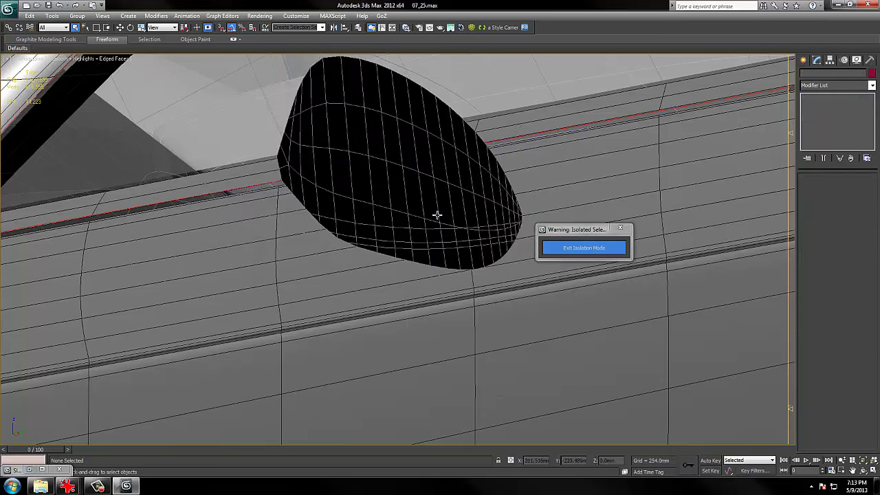
Select a guide spline around the mirror and compare the mirror with the blueprint outline from the front.
{"action": "left_click", "coordinate": [288, 208]}
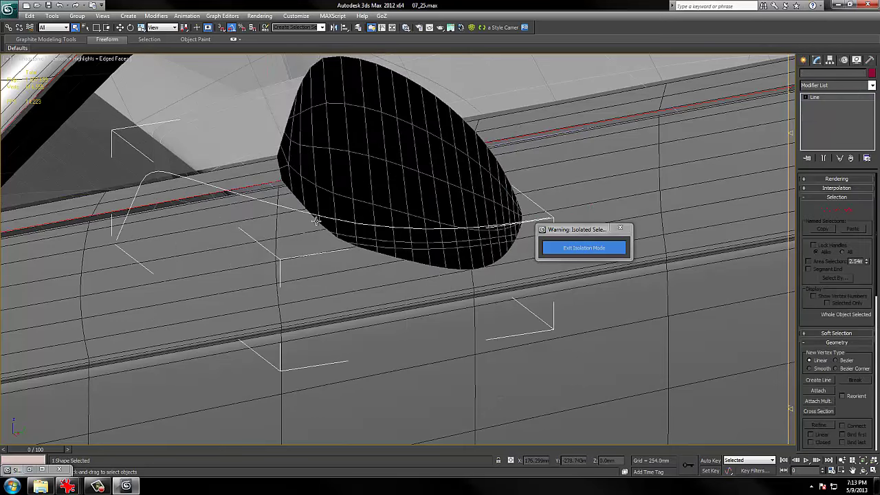
{"action": "middle_click_drag", "start_coordinate": [287, 209], "coordinate": [348, 210], "text": "alt"}
{"action": "scroll", "coordinate": [348, 210], "scroll_direction": "down", "scroll_amount": 4}
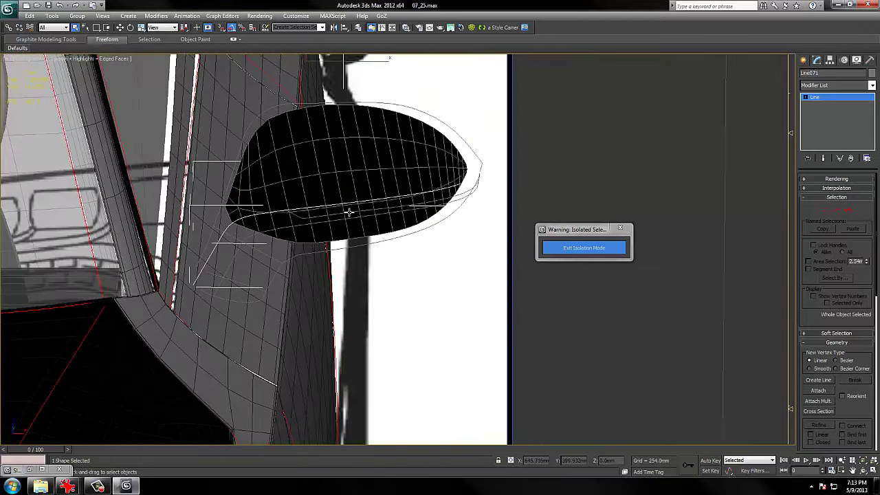
{"action": "middle_click_drag", "start_coordinate": [374, 263], "coordinate": [373, 327]}
{"action": "scroll", "coordinate": [361, 126], "scroll_direction": "down", "scroll_amount": 4}
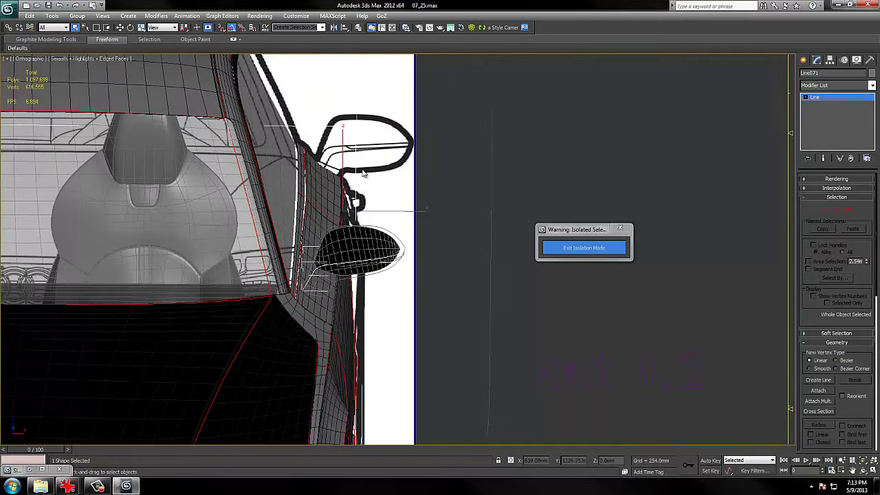
{"action": "scroll", "coordinate": [358, 170], "scroll_direction": "up", "scroll_amount": 1}
{"action": "scroll", "coordinate": [428, 128], "scroll_direction": "up", "scroll_amount": 4}
{"action": "middle_click_drag", "start_coordinate": [392, 179], "coordinate": [428, 169]}
{"action": "scroll", "coordinate": [427, 168], "scroll_direction": "down", "scroll_amount": 2}
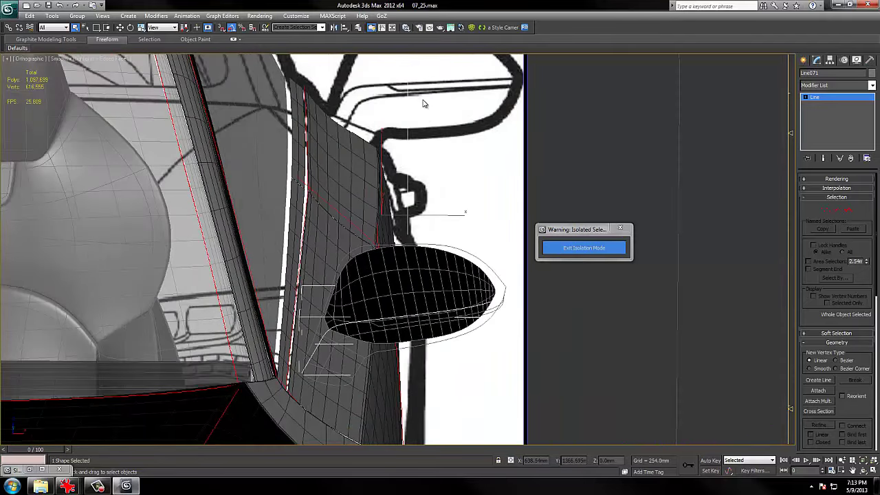
Select the neighbouring guide spline at the mirror's lower edge and examine how it follows the housing.
{"action": "scroll", "coordinate": [374, 204], "scroll_direction": "up", "scroll_amount": 2}
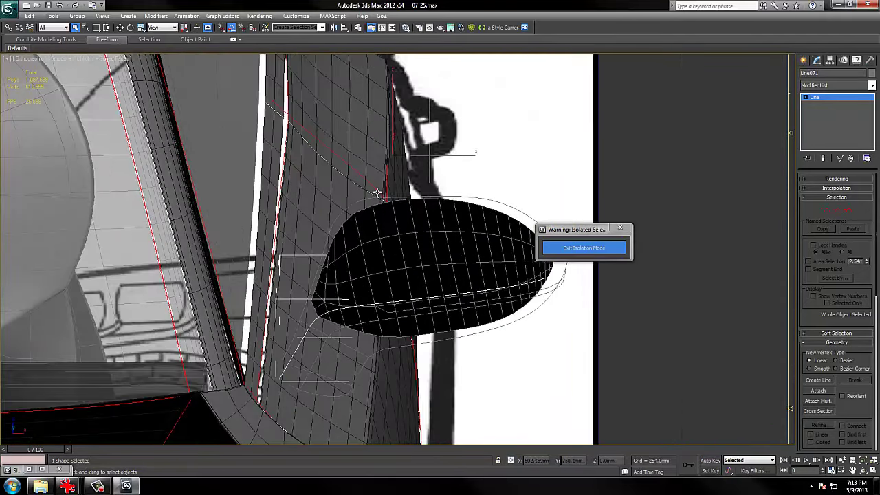
{"action": "scroll", "coordinate": [345, 306], "scroll_direction": "up", "scroll_amount": 2}
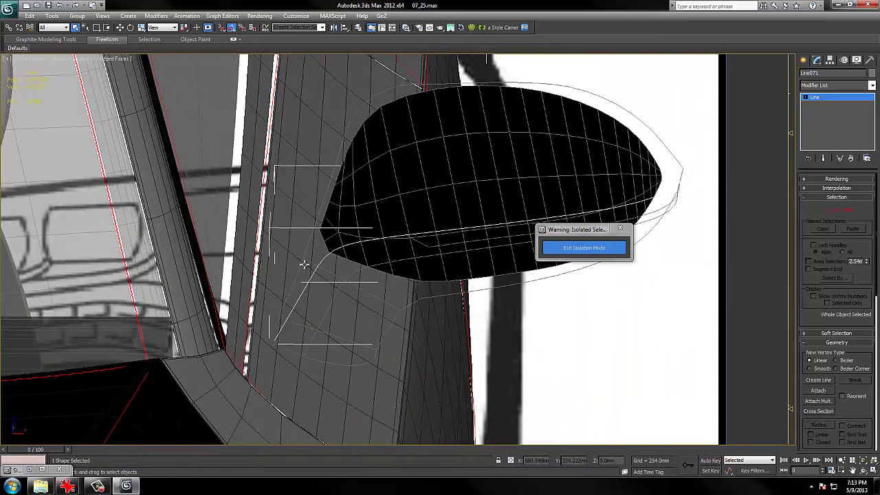
{"action": "left_click", "coordinate": [333, 300]}
{"action": "scroll", "coordinate": [339, 305], "scroll_direction": "up", "scroll_amount": 1}
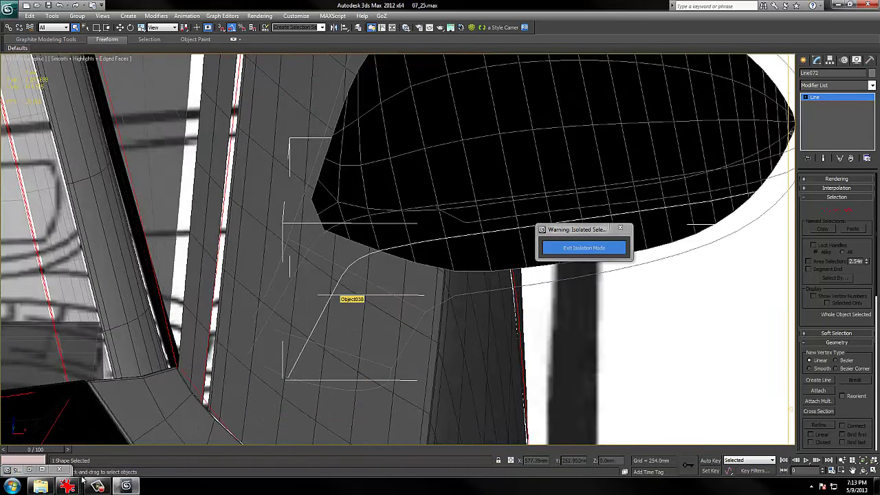
{"action": "scroll", "coordinate": [367, 275], "scroll_direction": "down", "scroll_amount": 2}
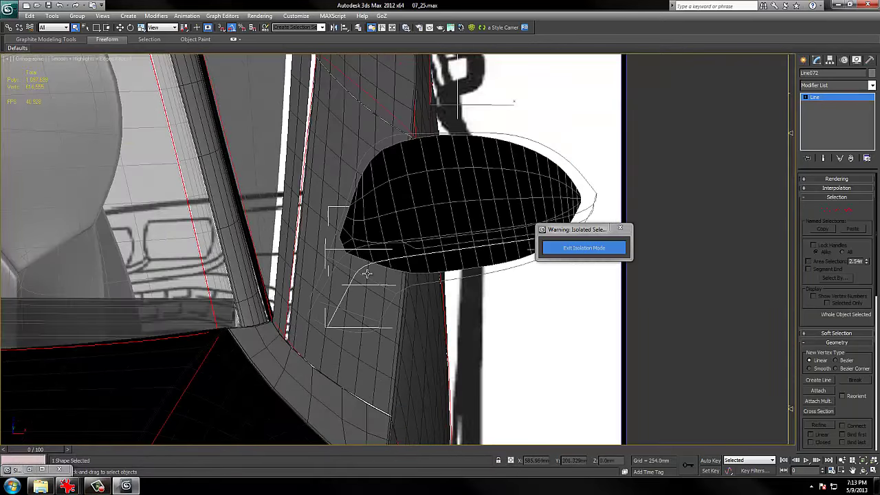
Unhide all objects, select the door mirror's outer shell, and hide everything unselected.
{"action": "scroll", "coordinate": [389, 270], "scroll_direction": "down", "scroll_amount": 1}
{"action": "right_click", "coordinate": [392, 264]}
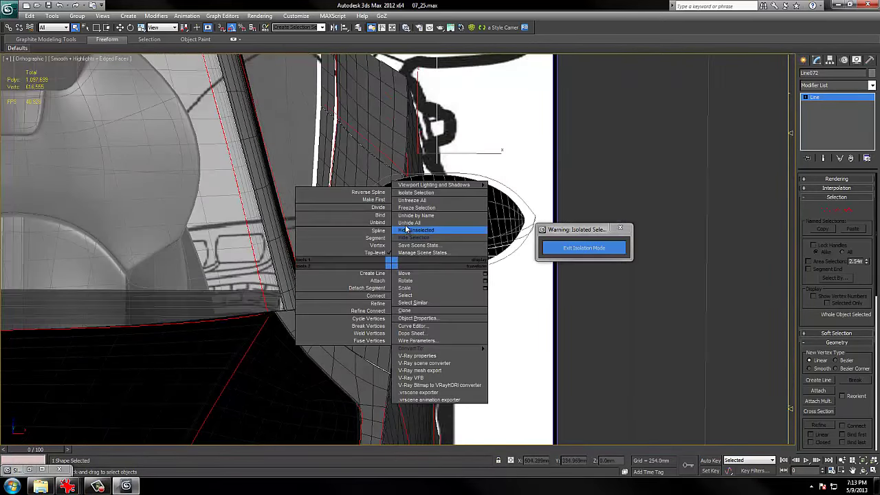
{"action": "left_click", "coordinate": [456, 255]}
{"action": "left_click", "coordinate": [455, 260]}
{"action": "right_click", "coordinate": [456, 262]}
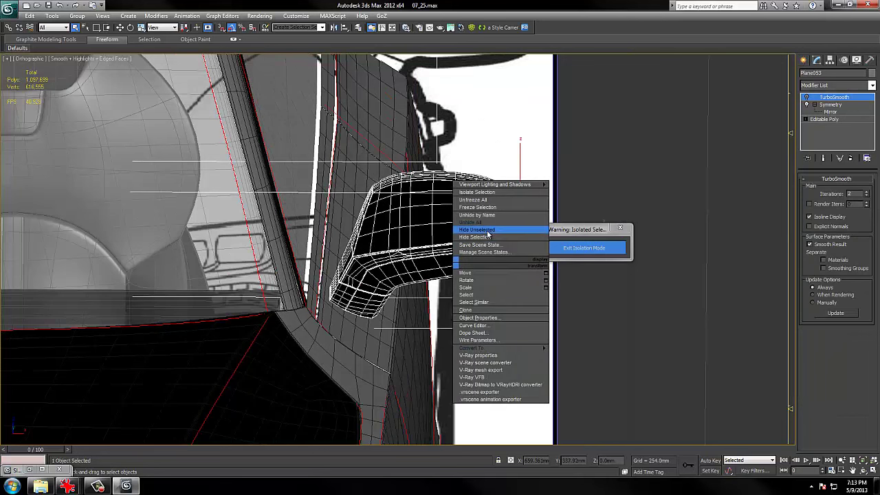
{"action": "left_click", "coordinate": [488, 232]}
Go to the mirror shell's Editable Poly level and assign it a new Standard material.
{"action": "middle_click_drag", "start_coordinate": [438, 253], "coordinate": [412, 263], "text": "alt"}
{"action": "scroll", "coordinate": [412, 263], "scroll_direction": "up", "scroll_amount": 2}
{"action": "middle_click_drag", "start_coordinate": [350, 289], "coordinate": [439, 228]}
{"action": "middle_click_drag", "start_coordinate": [438, 229], "coordinate": [498, 196], "text": "alt"}
{"action": "key", "text": "F4"}
{"action": "left_click", "coordinate": [824, 119]}
{"action": "middle_click_drag", "start_coordinate": [405, 224], "coordinate": [419, 214]}
{"action": "key", "text": "m"}
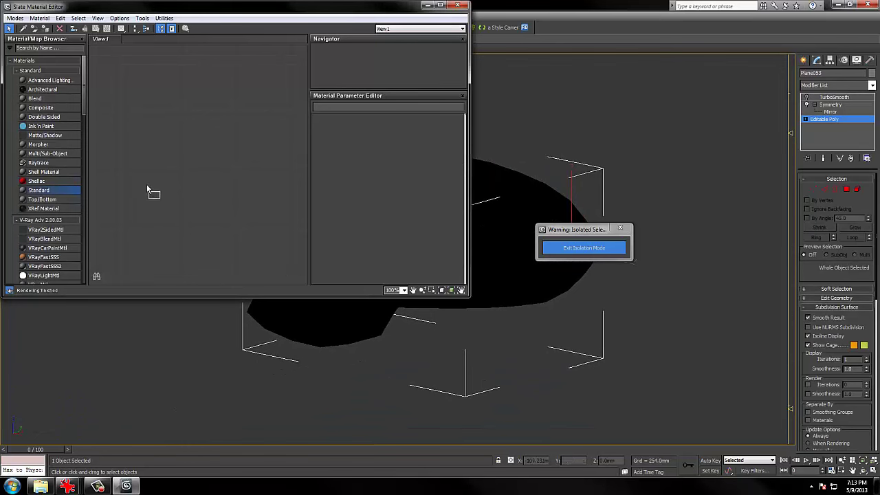
{"action": "left_click_drag", "start_coordinate": [147, 189], "coordinate": [147, 189]}
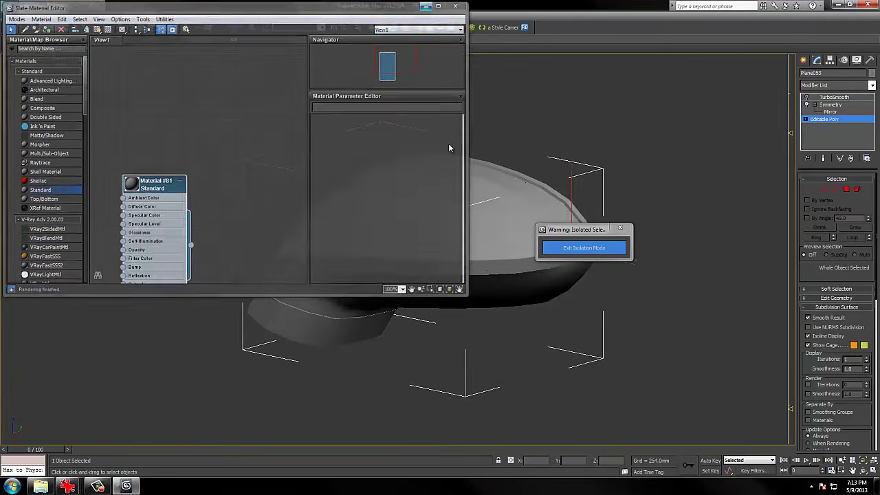
{"action": "left_click", "coordinate": [457, 6]}
Examine the mirror's base mesh with edged faces and compare it with the modifier stack's end result.
{"action": "key", "text": "F3"}
{"action": "key", "text": "F4"}
{"action": "scroll", "coordinate": [584, 148], "scroll_direction": "up", "scroll_amount": 6}
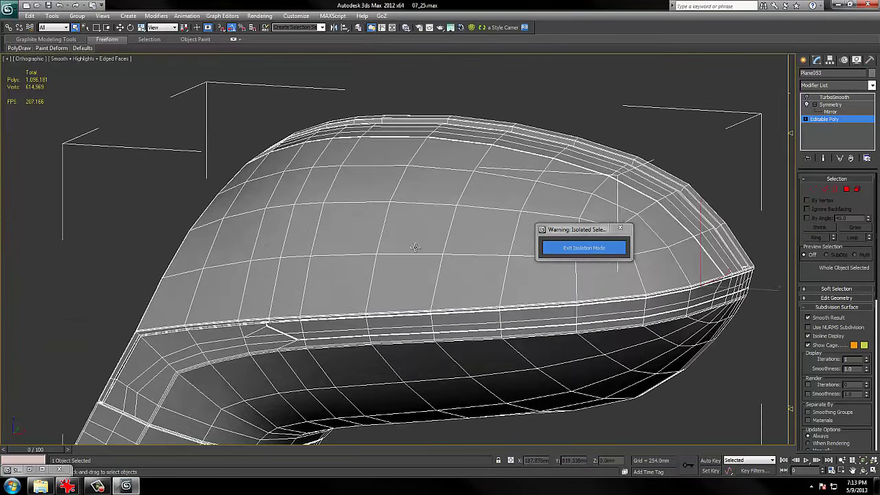
{"action": "scroll", "coordinate": [448, 194], "scroll_direction": "down", "scroll_amount": 4}
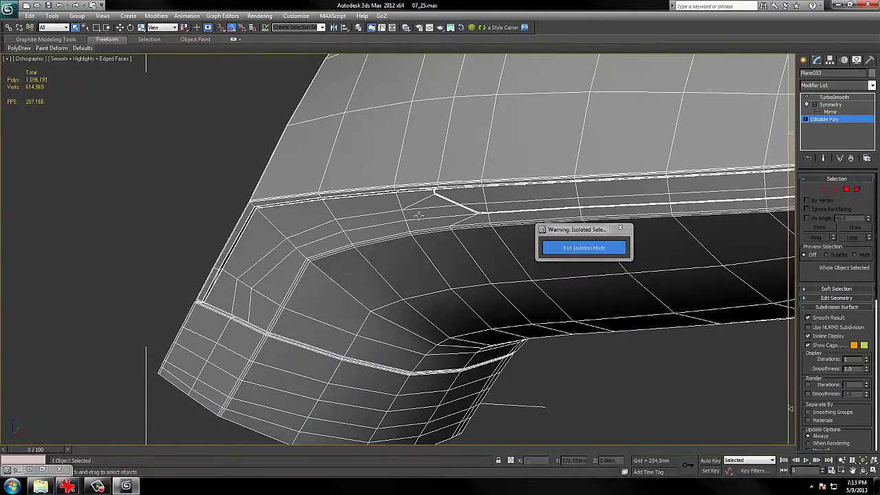
{"action": "scroll", "coordinate": [407, 225], "scroll_direction": "down", "scroll_amount": 4}
{"action": "key", "text": "d"}
{"action": "key", "text": "F3"}
{"action": "key", "text": "F3"}
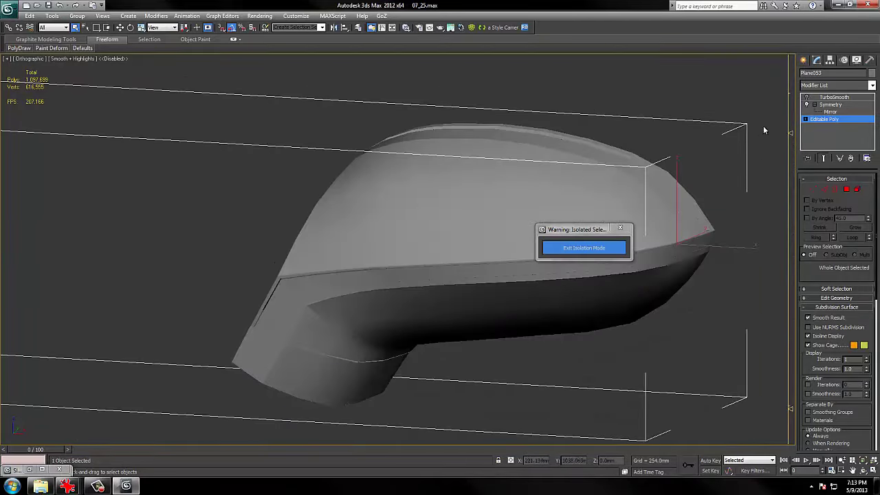
{"action": "key", "text": "d"}
Turn on the mirror's TurboSmooth modifier and inspect the smoothed shell in shaded and edged-faces display.
{"action": "left_click", "coordinate": [807, 97]}
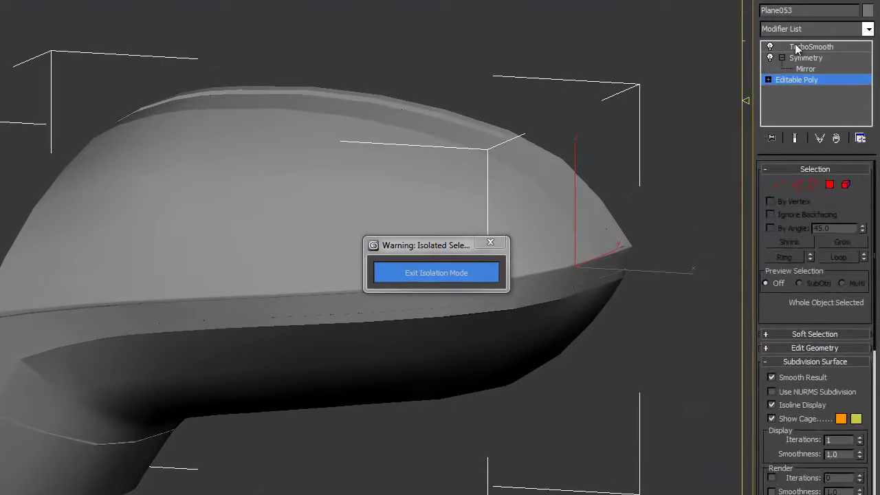
{"action": "left_click", "coordinate": [824, 97]}
{"action": "key", "text": "F3"}
{"action": "key", "text": "F3"}
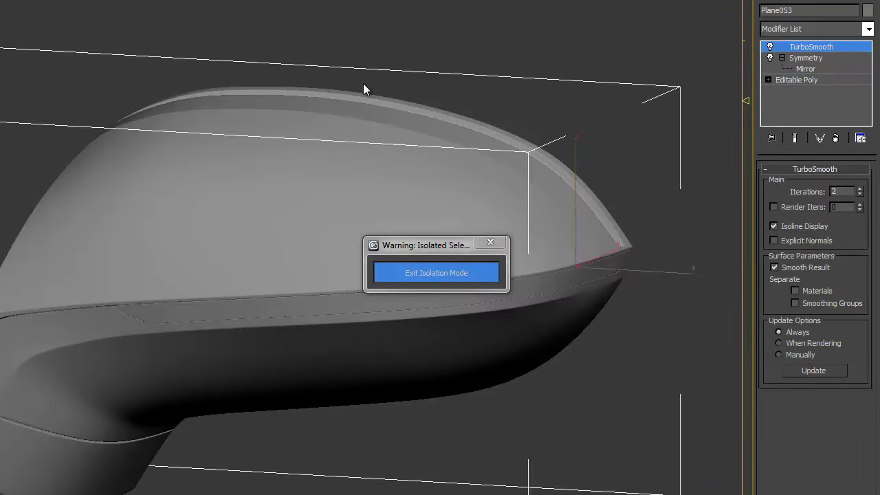
{"action": "left_click", "coordinate": [363, 83]}
{"action": "key", "text": "F3"}
{"action": "key", "text": "F3"}
{"action": "key", "text": "F4"}
{"action": "left_click", "coordinate": [190, 197]}
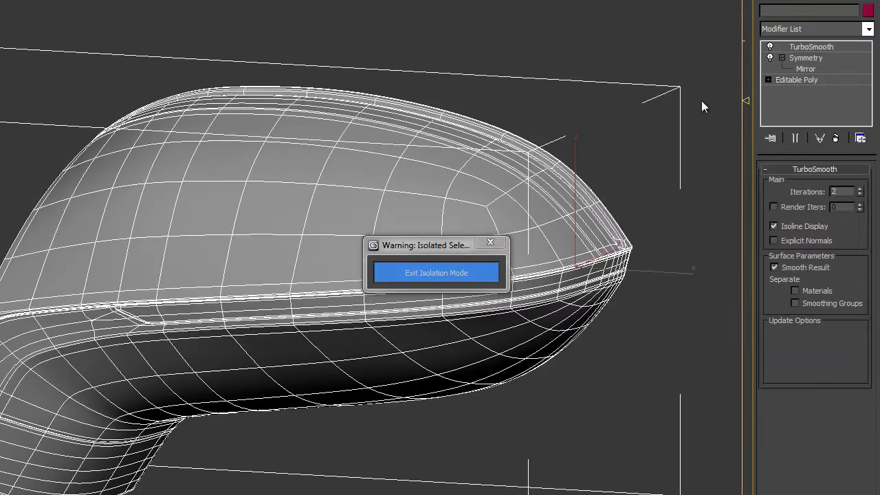
Return to the mirror's Editable Poly level and examine the base mesh in the front view.
{"action": "left_click", "coordinate": [818, 80]}
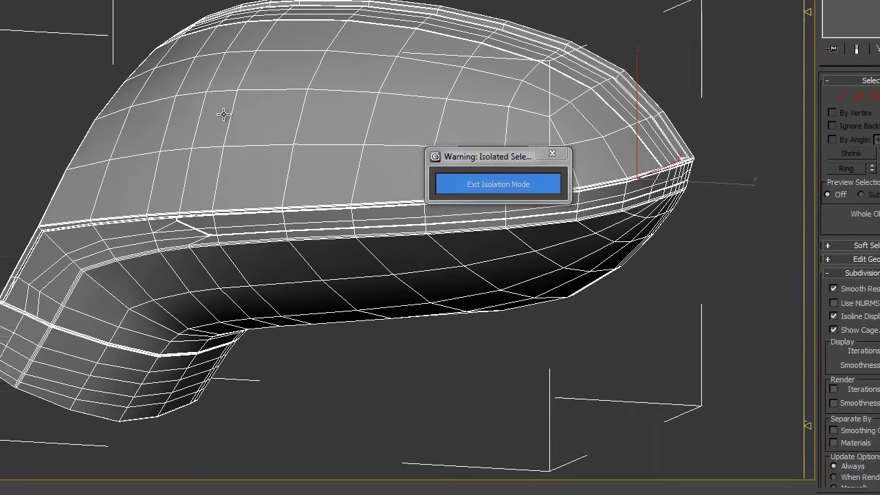
{"action": "middle_click_drag", "start_coordinate": [180, 179], "coordinate": [12, 211]}
{"action": "key", "text": "f"}
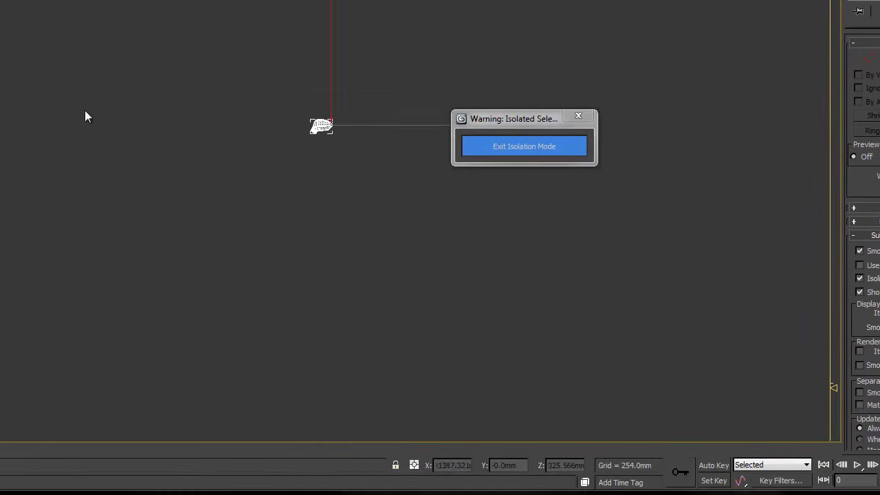
{"action": "key", "text": "z"}
{"action": "middle_click_drag", "start_coordinate": [250, 55], "coordinate": [59, 120]}
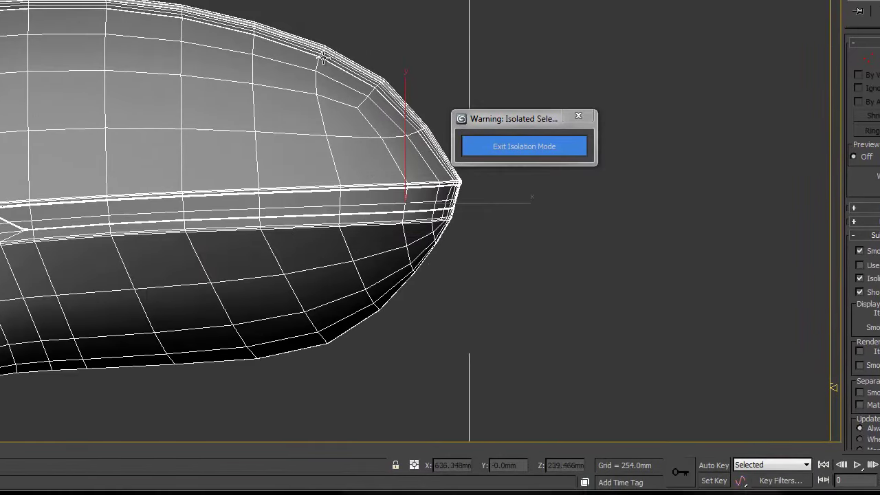
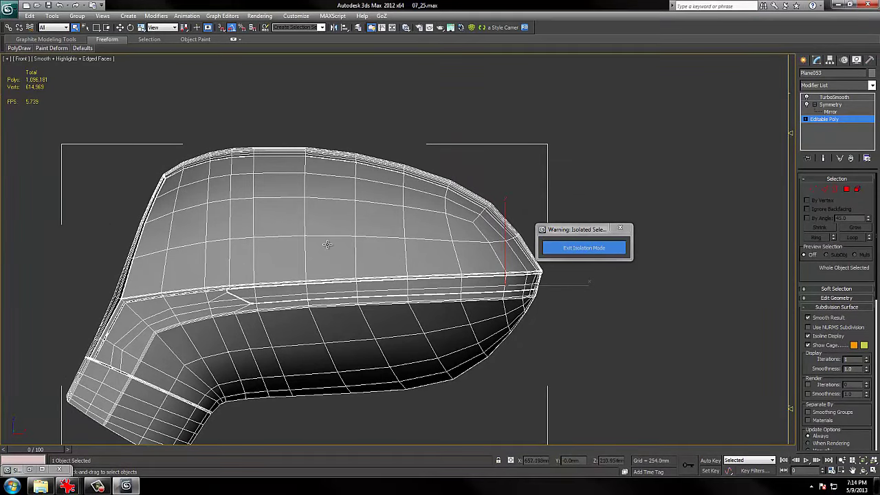
Compare the mirror's base mesh with its smoothed result around the inner side and seams, in wireframe and shaded display.
{"action": "middle_click_drag", "start_coordinate": [327, 244], "coordinate": [346, 225], "text": "alt"}
{"action": "middle_click_drag", "start_coordinate": [224, 244], "coordinate": [331, 235], "text": "alt"}
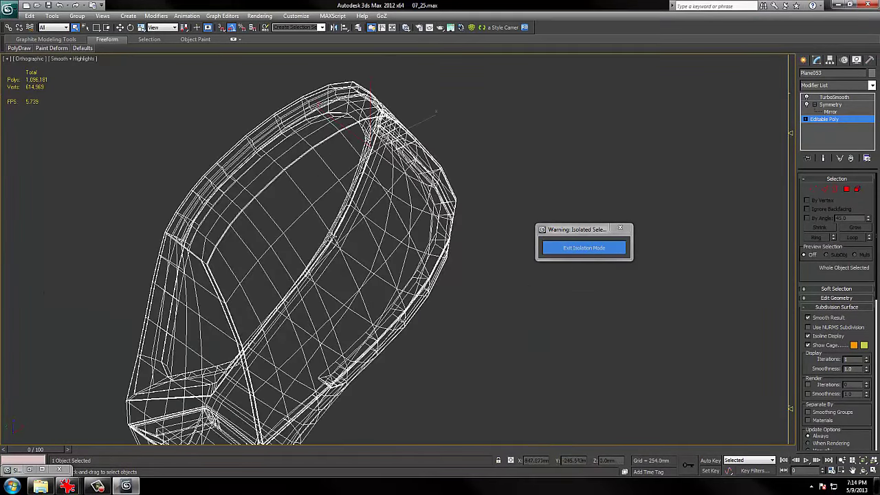
{"action": "key", "text": "F3"}
{"action": "middle_click_drag", "start_coordinate": [259, 275], "coordinate": [333, 226]}
{"action": "key", "text": "F4"}
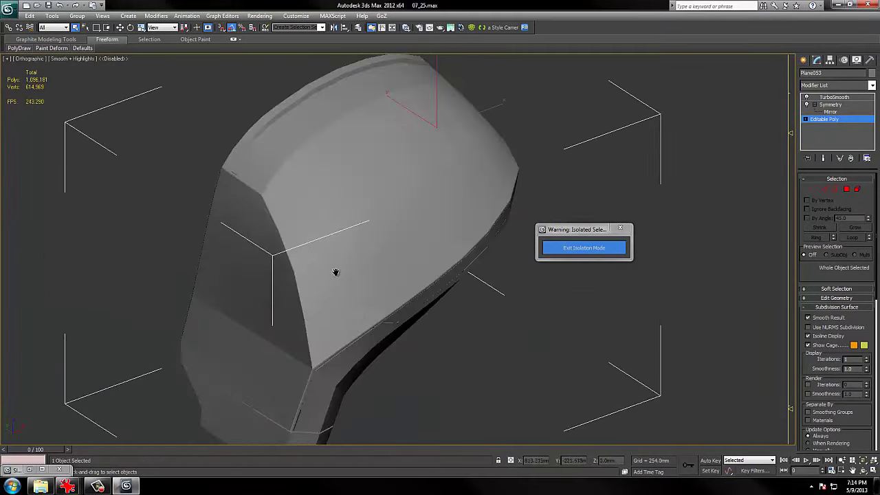
{"action": "middle_click_drag", "start_coordinate": [336, 273], "coordinate": [330, 217], "text": "alt"}
{"action": "key", "text": "F3"}
{"action": "mouse_move", "coordinate": [349, 248]}
{"action": "middle_mouse_down", "text": "alt"}
{"action": "mouse_move", "coordinate": [332, 237]}
{"action": "mouse_move", "coordinate": [408, 242]}
{"action": "mouse_move", "coordinate": [395, 233]}
{"action": "middle_mouse_up", "text": "alt"}
{"action": "key", "text": "F3"}
{"action": "key", "text": "F4"}
{"action": "scroll", "coordinate": [408, 243], "scroll_direction": "up", "scroll_amount": 3}
{"action": "key", "text": "F4"}
{"action": "key", "text": "F4"}
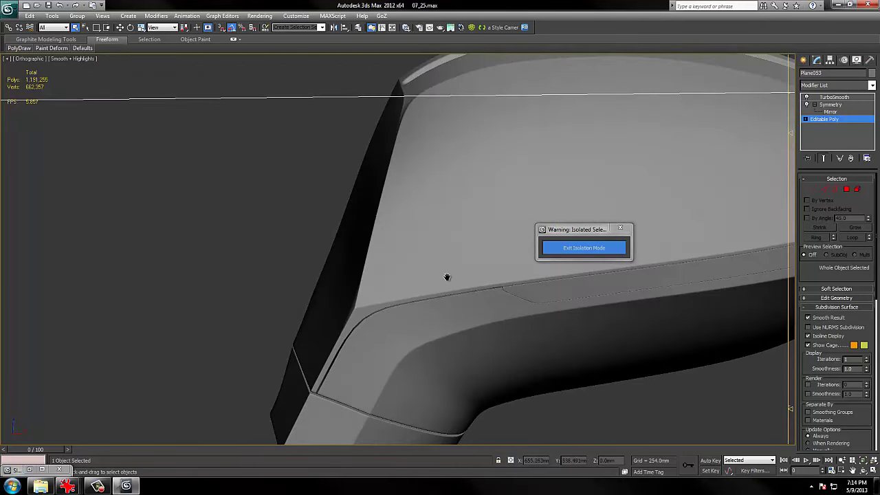
Examine the mirror housing's open glass side, including its rim, interior and base, from several angles.
{"action": "middle_click_drag", "start_coordinate": [447, 277], "coordinate": [190, 287]}
{"action": "scroll", "coordinate": [310, 224], "scroll_direction": "down", "scroll_amount": 5}
{"action": "key", "text": "z"}
{"action": "middle_click_drag", "start_coordinate": [371, 252], "coordinate": [334, 253], "text": "alt"}
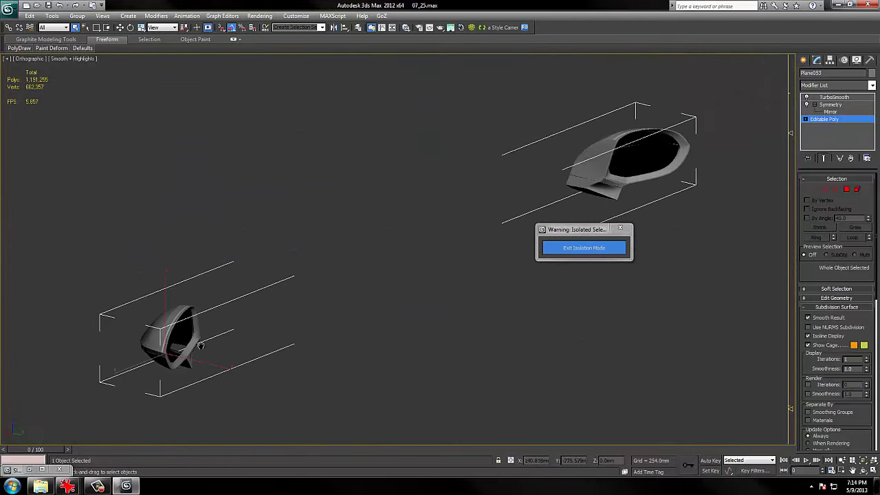
{"action": "scroll", "coordinate": [495, 186], "scroll_direction": "up", "scroll_amount": 3}
{"action": "middle_click_drag", "start_coordinate": [198, 344], "coordinate": [461, 267]}
{"action": "scroll", "coordinate": [461, 267], "scroll_direction": "up", "scroll_amount": 2}
{"action": "middle_click_drag", "start_coordinate": [471, 198], "coordinate": [454, 256]}
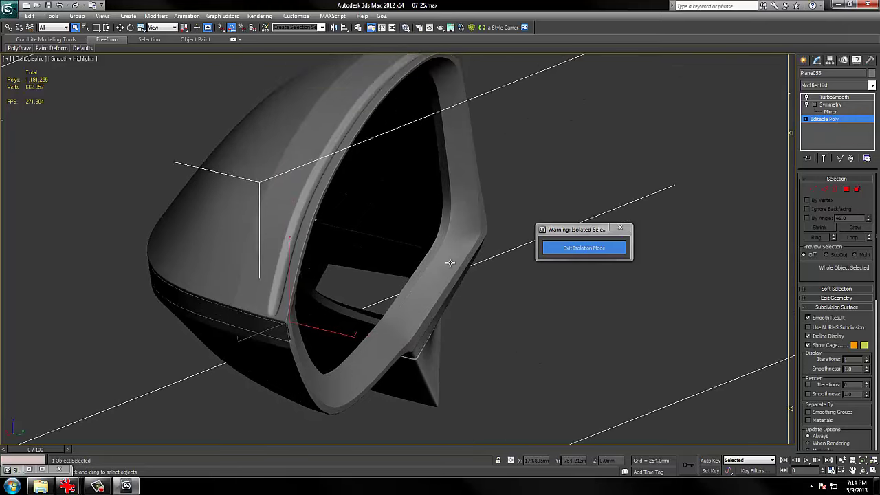
{"action": "scroll", "coordinate": [453, 256], "scroll_direction": "up", "scroll_amount": 2}
{"action": "scroll", "coordinate": [279, 344], "scroll_direction": "down", "scroll_amount": 2}
{"action": "middle_click_drag", "start_coordinate": [279, 344], "coordinate": [270, 344], "text": "alt"}
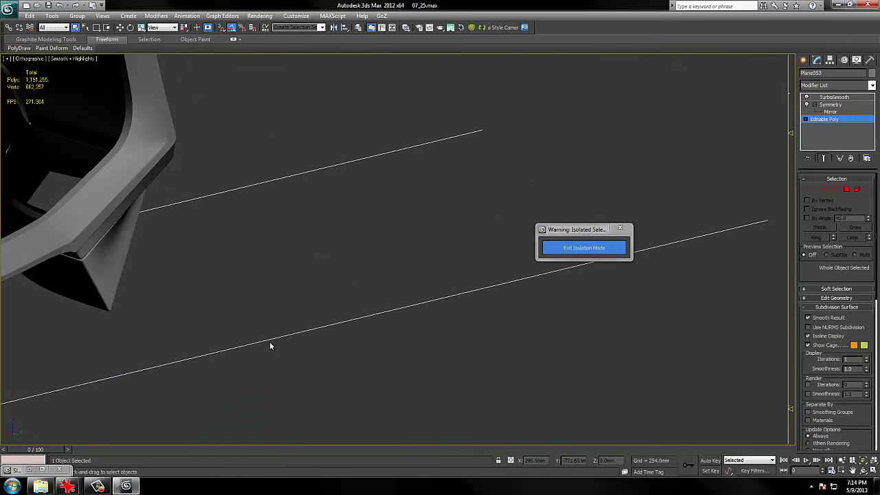
{"action": "middle_click_drag", "start_coordinate": [193, 252], "coordinate": [442, 277]}
{"action": "middle_click_drag", "start_coordinate": [397, 249], "coordinate": [440, 289]}
{"action": "middle_click_drag", "start_coordinate": [347, 177], "coordinate": [372, 243]}
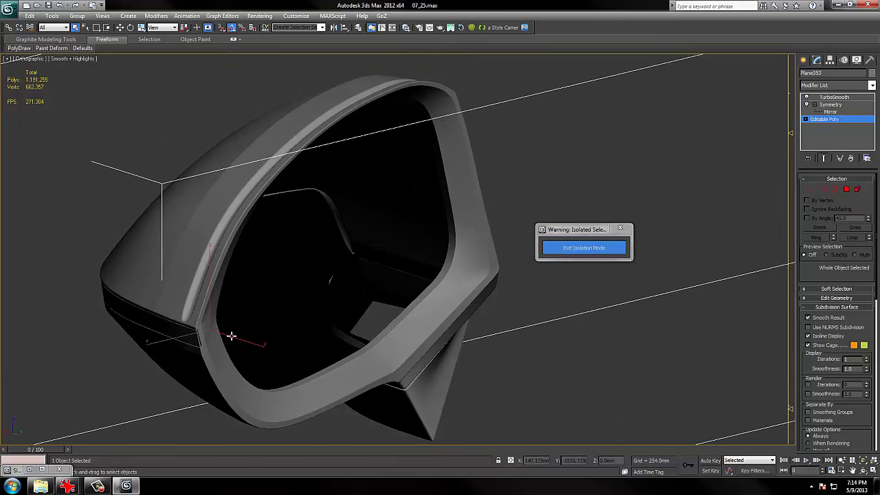
{"action": "scroll", "coordinate": [411, 302], "scroll_direction": "down", "scroll_amount": 2}
{"action": "middle_click_drag", "start_coordinate": [403, 296], "coordinate": [513, 307], "text": "alt"}
{"action": "middle_click_drag", "start_coordinate": [509, 350], "coordinate": [342, 249]}
{"action": "scroll", "coordinate": [324, 246], "scroll_direction": "up", "scroll_amount": 4}
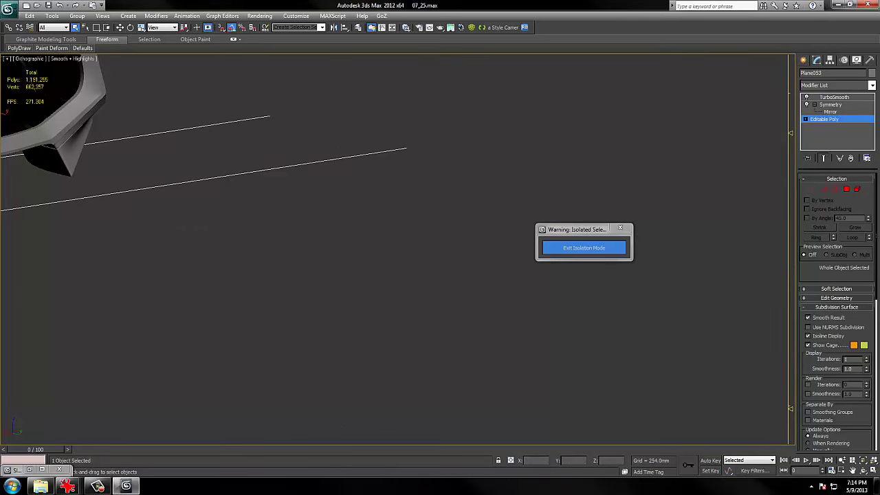
Show the whole car again, select the rear Audi rings and inspect them in wireframe and shaded display.
{"action": "scroll", "coordinate": [486, 151], "scroll_direction": "down", "scroll_amount": 5}
{"action": "middle_click_drag", "start_coordinate": [459, 141], "coordinate": [393, 126], "text": "alt"}
{"action": "middle_click_drag", "start_coordinate": [557, 192], "coordinate": [494, 152]}
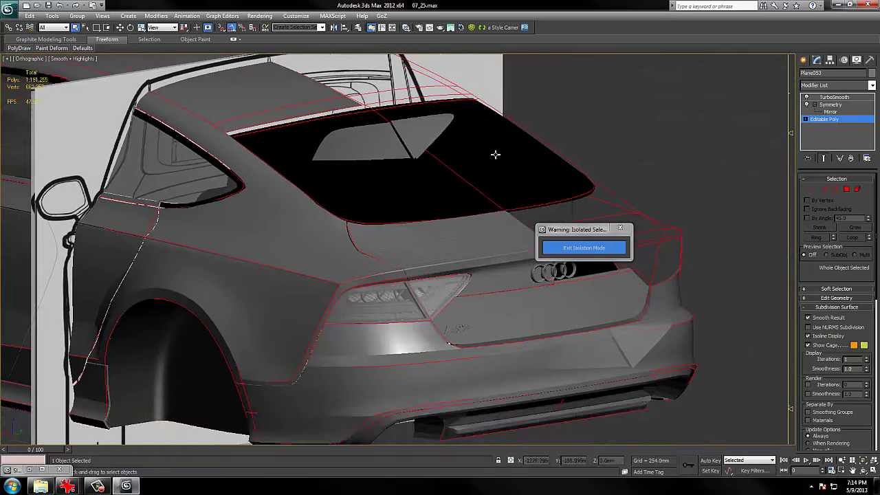
{"action": "scroll", "coordinate": [517, 272], "scroll_direction": "up", "scroll_amount": 3}
{"action": "middle_click_drag", "start_coordinate": [526, 301], "coordinate": [493, 165]}
{"action": "scroll", "coordinate": [493, 165], "scroll_direction": "up", "scroll_amount": 4}
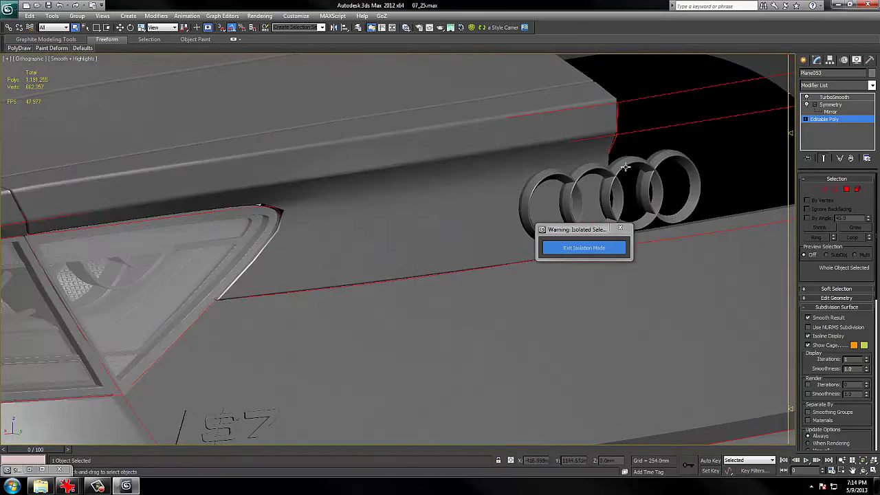
{"action": "left_click", "coordinate": [625, 166]}
{"action": "key", "text": "F3"}
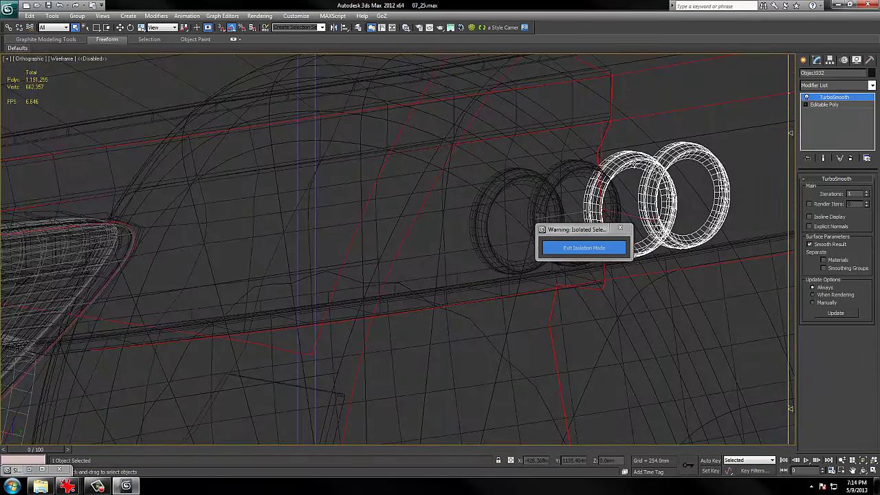
{"action": "key", "text": "F3"}
{"action": "key", "text": "F4"}
{"action": "key", "text": "F3"}
Examine the rear Audi rings' unsmoothed mesh at the Editable Poly level.
{"action": "left_click", "coordinate": [825, 105]}
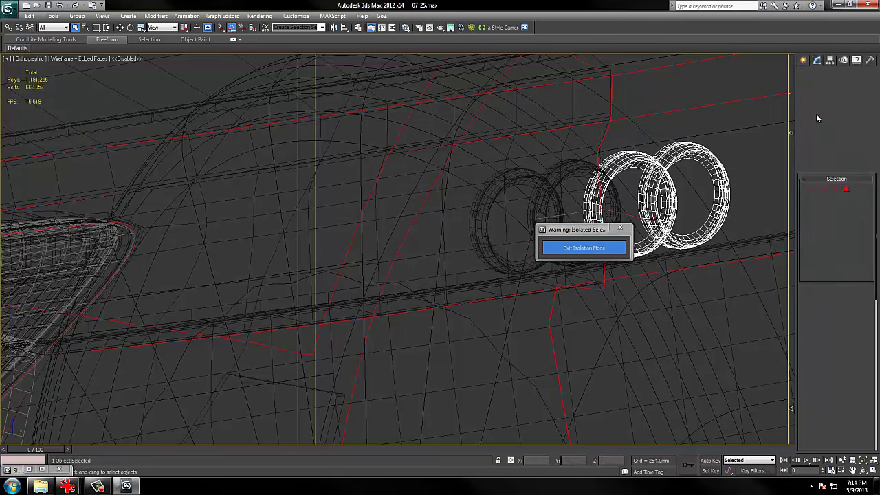
{"action": "key", "text": "F3"}
{"action": "key", "text": "F4"}
{"action": "scroll", "coordinate": [695, 119], "scroll_direction": "down", "scroll_amount": 3}
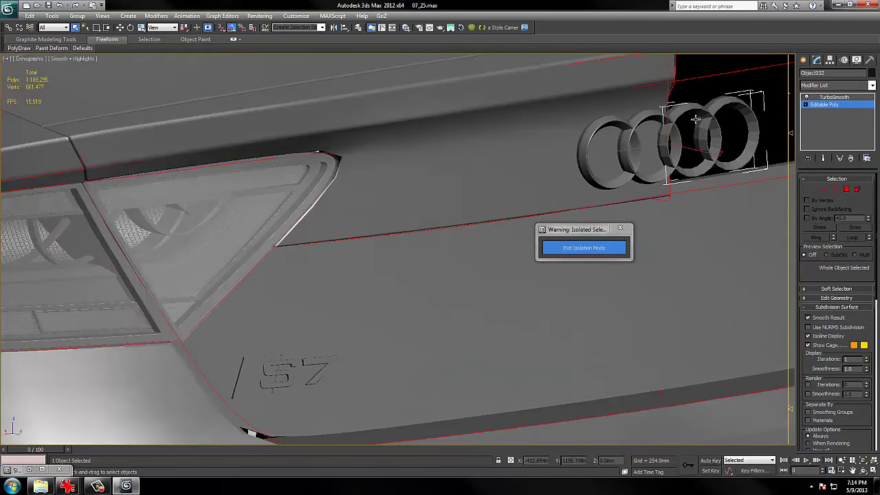
Select the tail light's outer glass and hide it.
{"action": "middle_click_drag", "start_coordinate": [590, 163], "coordinate": [703, 146]}
{"action": "middle_click_drag", "start_coordinate": [315, 210], "coordinate": [571, 157]}
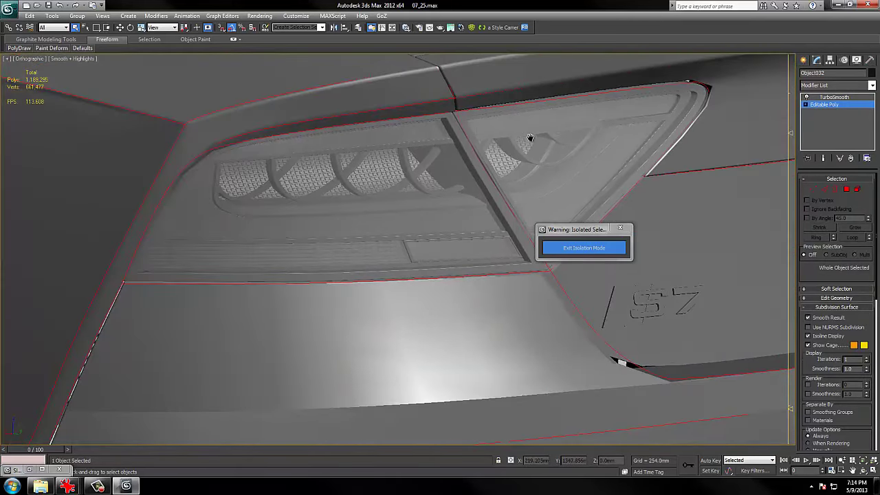
{"action": "middle_click_drag", "start_coordinate": [368, 277], "coordinate": [465, 213]}
{"action": "left_click", "coordinate": [460, 190]}
{"action": "right_click", "coordinate": [460, 191]}
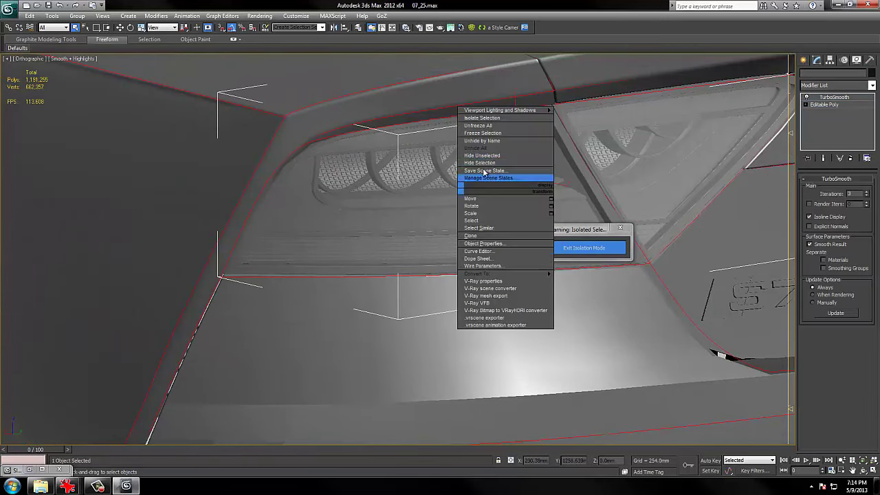
{"action": "left_click", "coordinate": [485, 163]}
Select the tail light's frame, hide everything else, and examine its shape in shaded display.
{"action": "scroll", "coordinate": [495, 162], "scroll_direction": "up", "scroll_amount": 3}
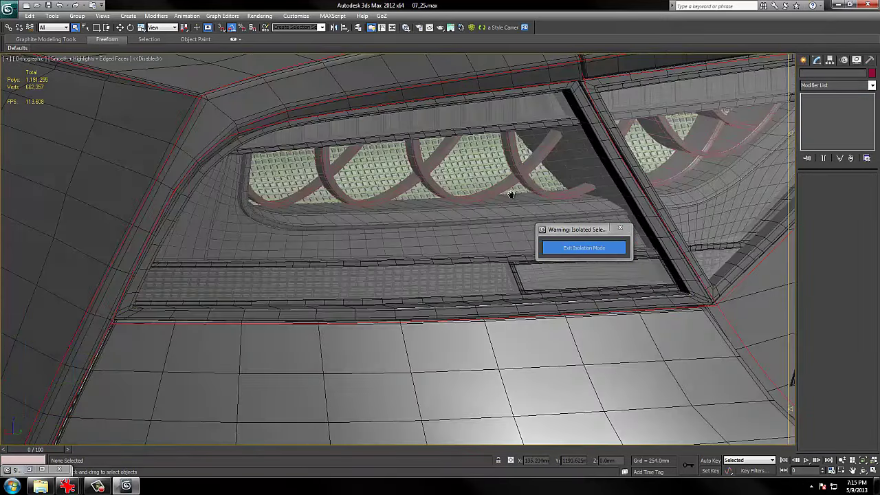
{"action": "middle_click_drag", "start_coordinate": [577, 127], "coordinate": [570, 168]}
{"action": "left_click", "coordinate": [568, 135]}
{"action": "right_click", "coordinate": [568, 127]}
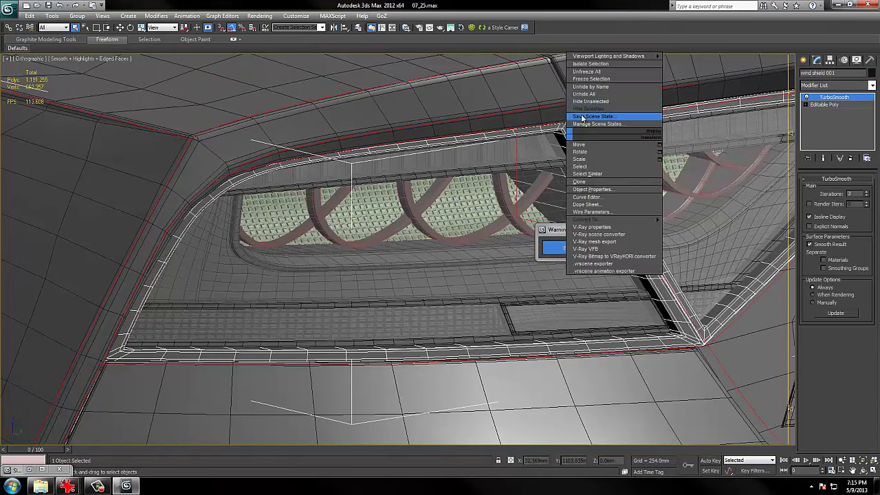
{"action": "left_click", "coordinate": [585, 116]}
{"action": "scroll", "coordinate": [578, 146], "scroll_direction": "down", "scroll_amount": 3}
{"action": "key", "text": "F4"}
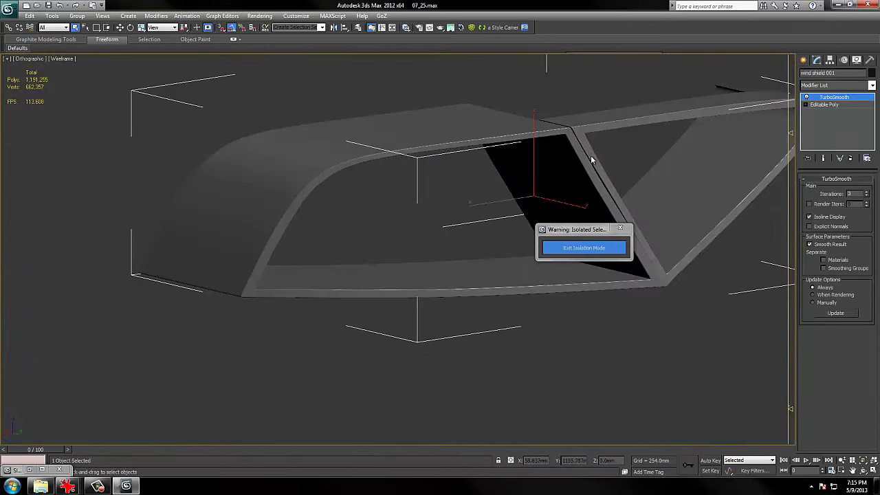
Unhide all objects, add the tail-light glass to the frame selection, and hide everything unselected.
{"action": "right_click", "coordinate": [590, 155]}
{"action": "left_click", "coordinate": [606, 113]}
{"action": "middle_click_drag", "start_coordinate": [559, 84], "coordinate": [504, 145]}
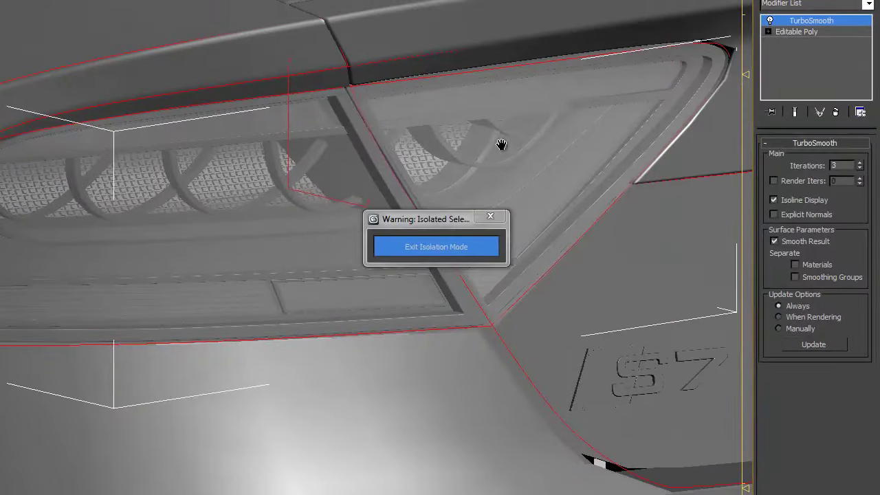
{"action": "left_click", "coordinate": [501, 142]}
{"action": "right_click", "coordinate": [503, 146]}
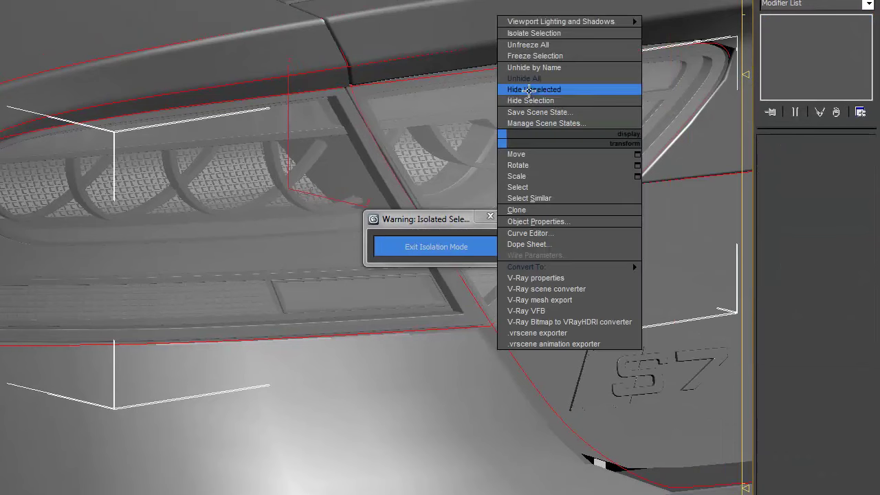
{"action": "left_click", "coordinate": [530, 88]}
Select only the tail-light glass and examine its edge flow in wireframe and shaded display.
{"action": "middle_click_drag", "start_coordinate": [448, 124], "coordinate": [534, 99], "text": "alt"}
{"action": "left_click", "coordinate": [543, 100]}
{"action": "key", "text": "F4"}
{"action": "key", "text": "F3"}
{"action": "key", "text": "F3"}
{"action": "key", "text": "F3"}
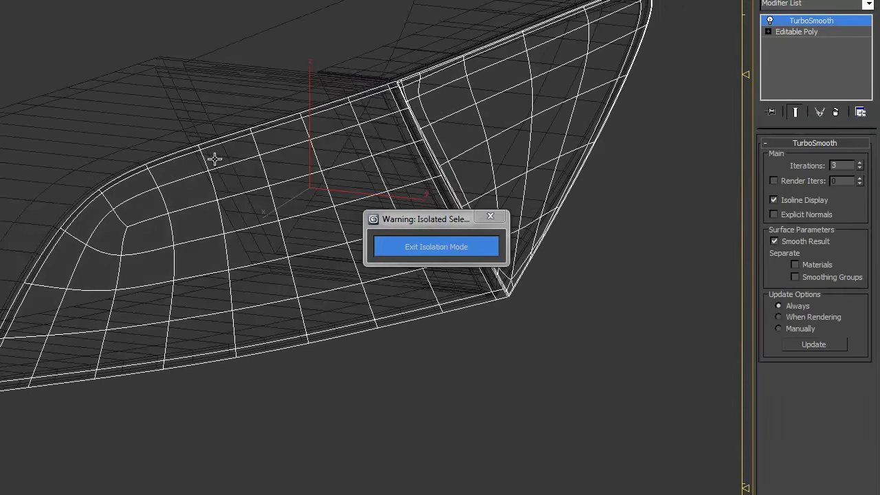
Unhide all objects, hide everything except the selected tail-light parts, and switch the viewport to expert mode.
{"action": "right_click", "coordinate": [125, 122]}
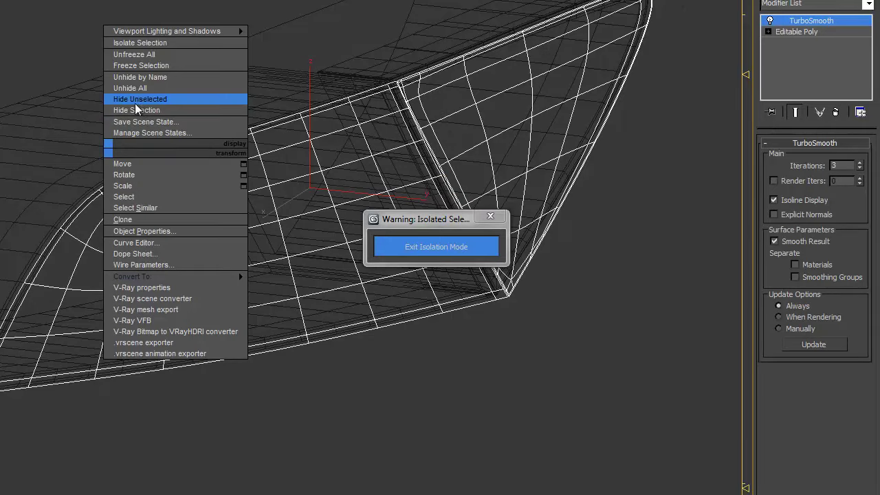
{"action": "left_click", "coordinate": [138, 89]}
{"action": "right_click", "coordinate": [353, 232]}
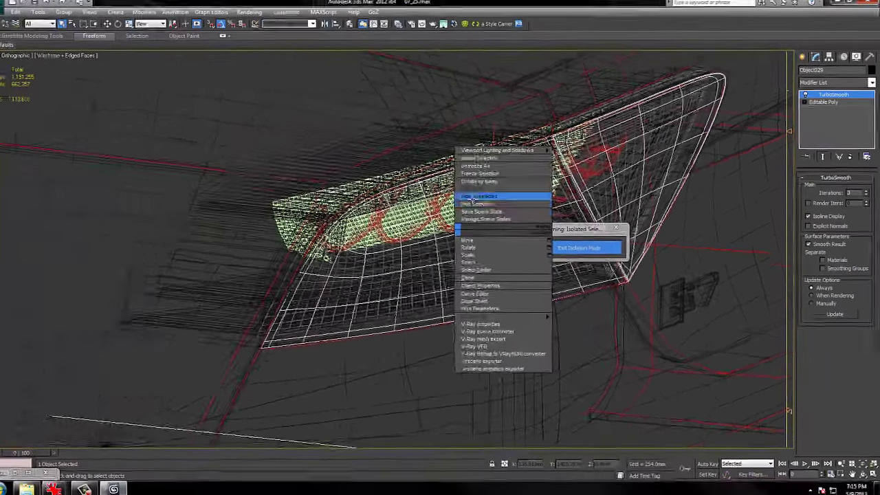
{"action": "left_click", "coordinate": [368, 184]}
{"action": "scroll", "coordinate": [372, 190], "scroll_direction": "up", "scroll_amount": 2}
{"action": "key", "text": "ctrl+x"}
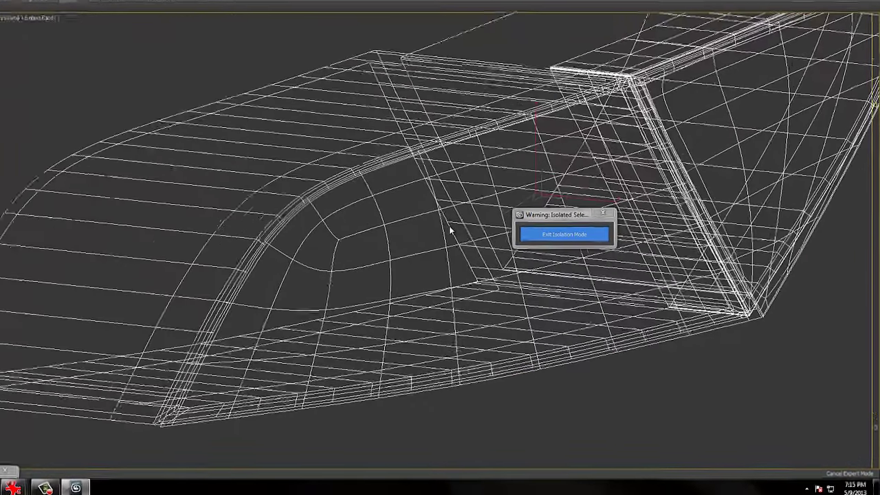
Unhide all objects and hide the selected tail-light glass and frame to expose the lamp's interior.
{"action": "right_click", "coordinate": [481, 237]}
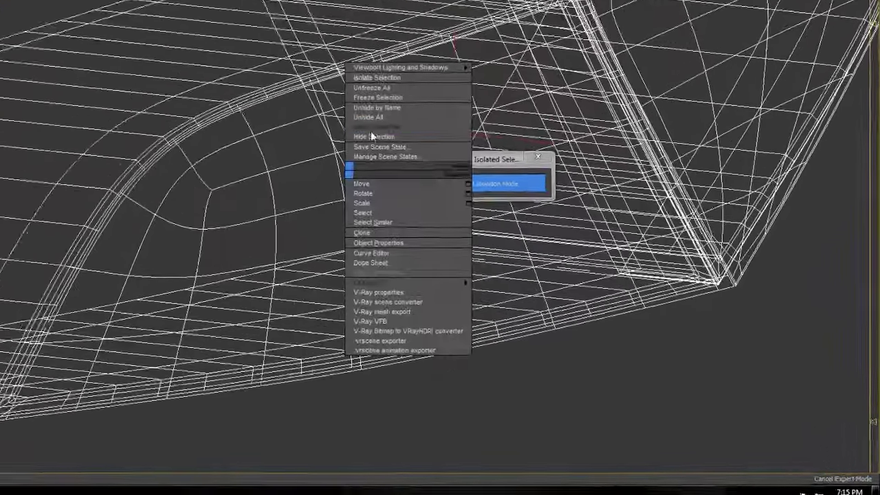
{"action": "left_click", "coordinate": [499, 198]}
{"action": "right_click", "coordinate": [327, 175]}
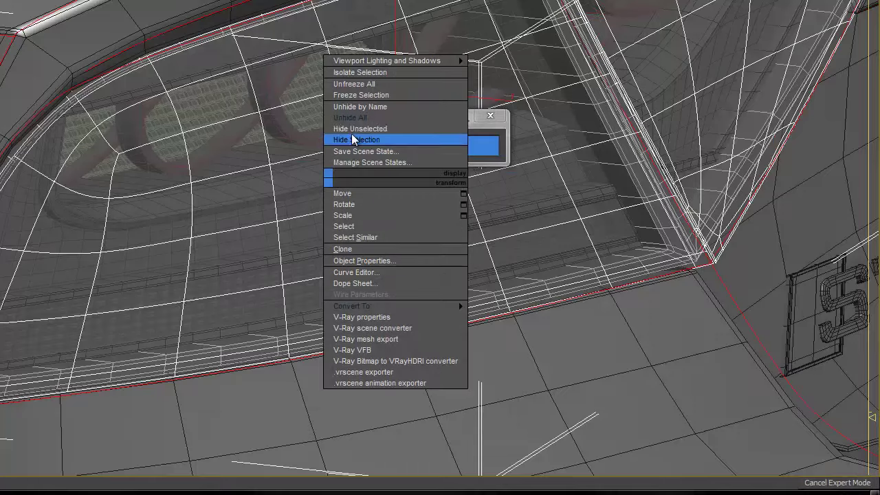
{"action": "left_click", "coordinate": [352, 138]}
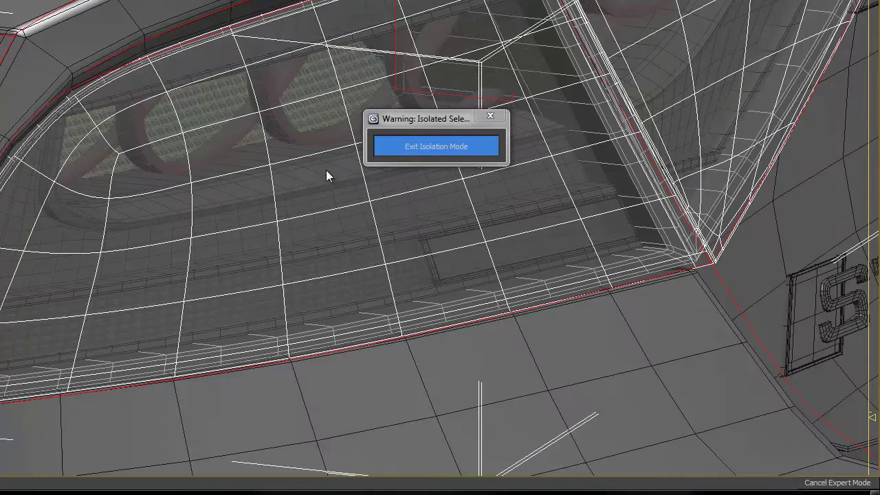
{"action": "right_click", "coordinate": [326, 170]}
{"action": "left_click", "coordinate": [321, 130]}
Select the densely meshed inner cover inside the tail light and hide it.
{"action": "scroll", "coordinate": [262, 98], "scroll_direction": "up", "scroll_amount": 3}
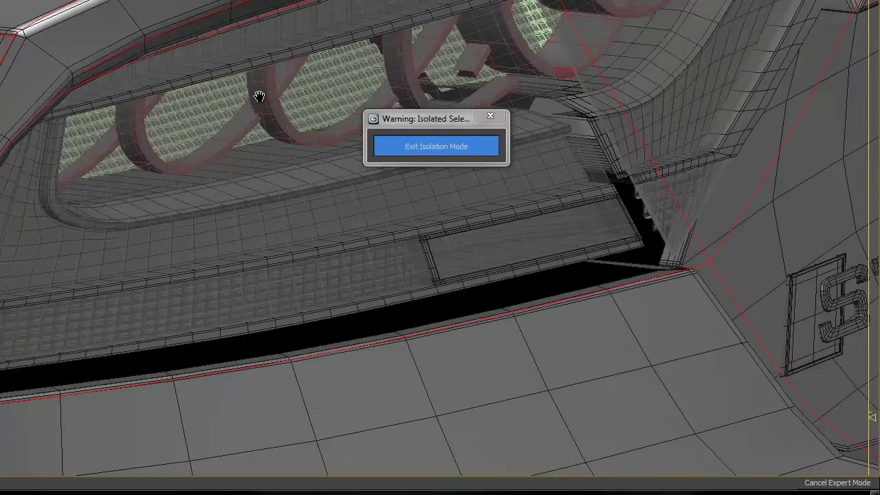
{"action": "left_click", "coordinate": [263, 116]}
{"action": "right_click", "coordinate": [262, 117]}
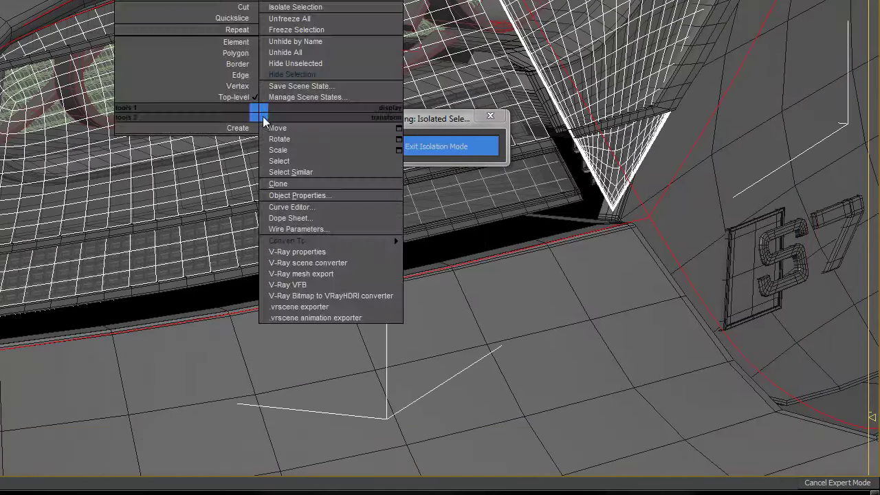
{"action": "left_click", "coordinate": [289, 77]}
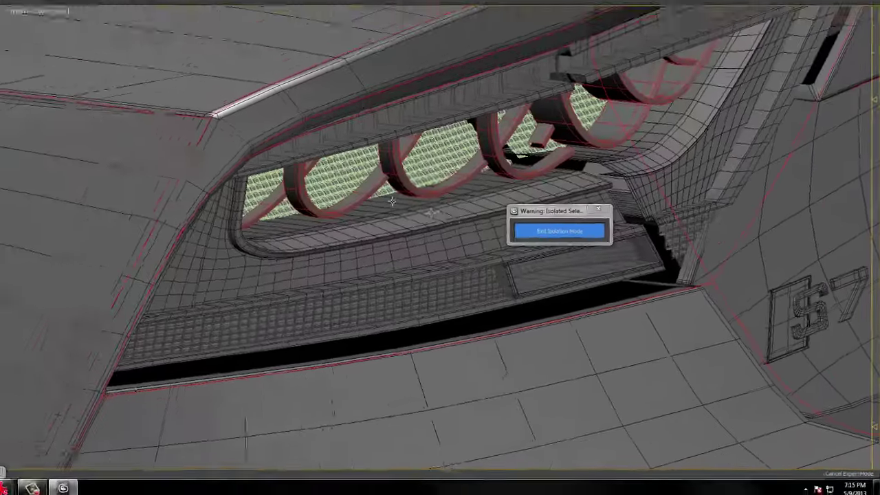
Examine the tail light's interior rings, patterned reflectors and lower panel in shaded display without edges.
{"action": "middle_click_drag", "start_coordinate": [141, 92], "coordinate": [177, 97], "text": "alt"}
{"action": "scroll", "coordinate": [178, 97], "scroll_direction": "up", "scroll_amount": 4}
{"action": "key", "text": "F4"}
{"action": "key", "text": "d"}
{"action": "scroll", "coordinate": [413, 214], "scroll_direction": "down", "scroll_amount": 2}
{"action": "middle_click_drag", "start_coordinate": [412, 214], "coordinate": [389, 266]}
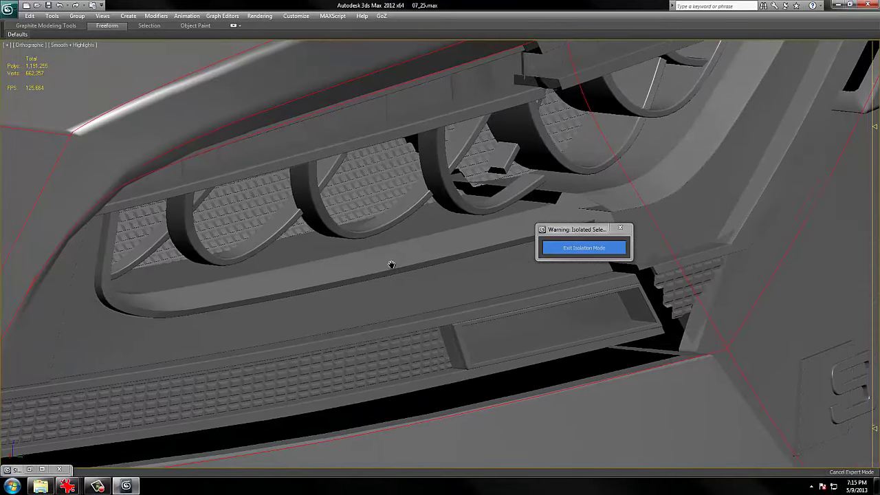
{"action": "middle_click_drag", "start_coordinate": [561, 195], "coordinate": [417, 195]}
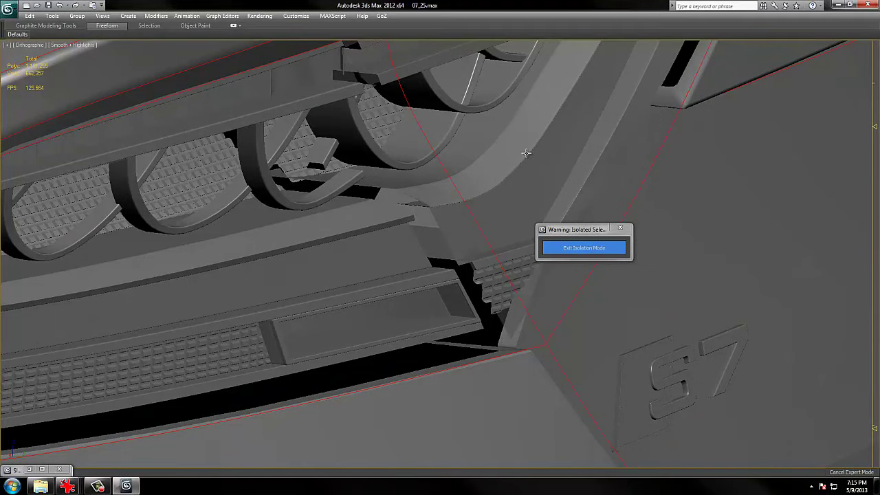
{"action": "scroll", "coordinate": [491, 180], "scroll_direction": "down", "scroll_amount": 3}
{"action": "middle_click_drag", "start_coordinate": [302, 185], "coordinate": [354, 223]}
Select the patterned reflector mesh behind the tail light's rings, hide everything unselected, and inspect its shape with edged faces.
{"action": "left_click", "coordinate": [303, 184]}
{"action": "key", "text": "F3"}
{"action": "key", "text": "F3"}
{"action": "key", "text": "F3"}
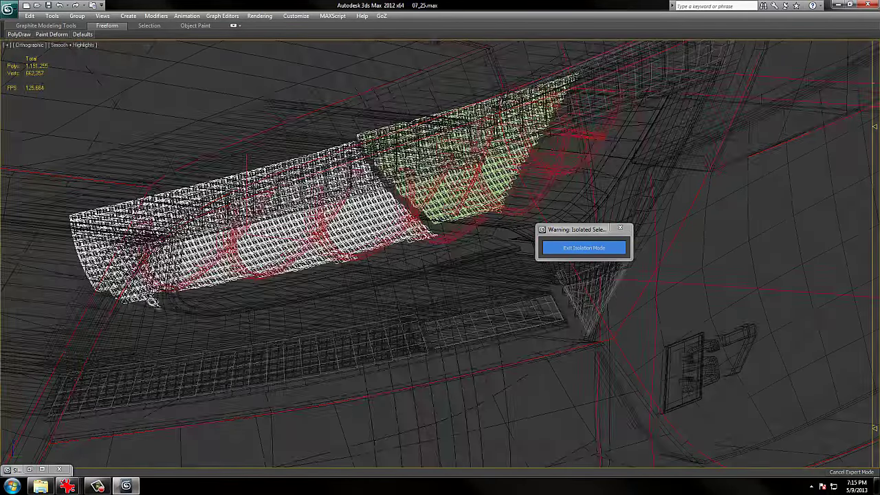
{"action": "key", "text": "F3"}
{"action": "key", "text": "F4"}
{"action": "scroll", "coordinate": [353, 214], "scroll_direction": "up", "scroll_amount": 2}
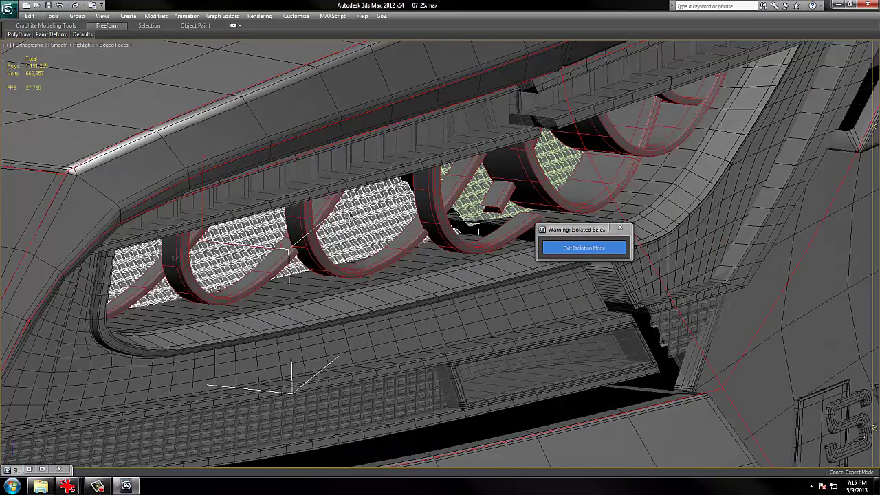
{"action": "right_click", "coordinate": [353, 228]}
{"action": "left_click", "coordinate": [395, 190]}
{"action": "scroll", "coordinate": [352, 215], "scroll_direction": "up", "scroll_amount": 3}
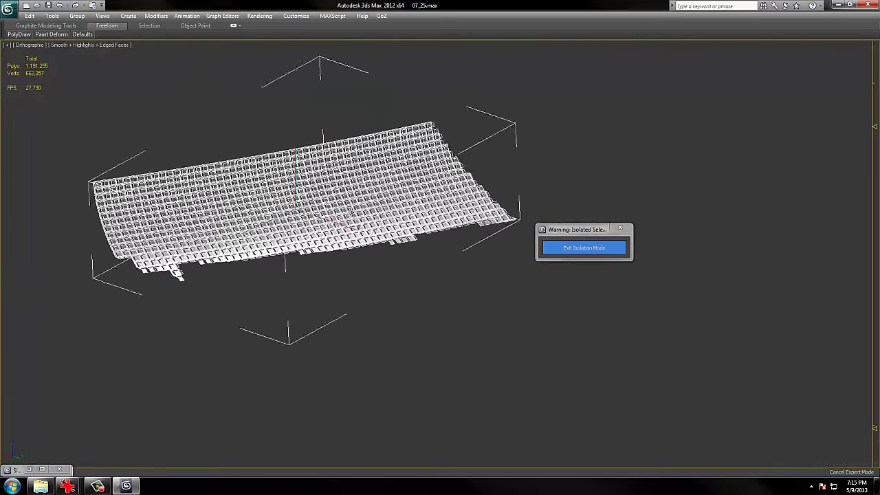
{"action": "mouse_move", "coordinate": [352, 215]}
{"action": "middle_mouse_down", "text": "alt"}
{"action": "mouse_move", "coordinate": [387, 199]}
{"action": "mouse_move", "coordinate": [334, 222]}
{"action": "mouse_move", "coordinate": [343, 203]}
{"action": "middle_mouse_up", "text": "alt"}
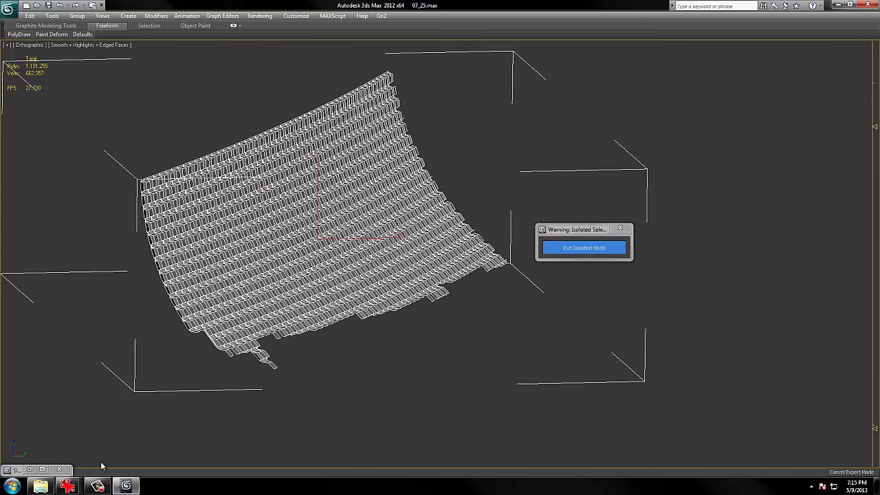
Switch to the audi a7 2013 folder in Windows Explorer and check the car's rear side photo in IrfanView.
{"action": "left_click", "coordinate": [41, 486]}
{"action": "mouse_move", "coordinate": [67, 486]}
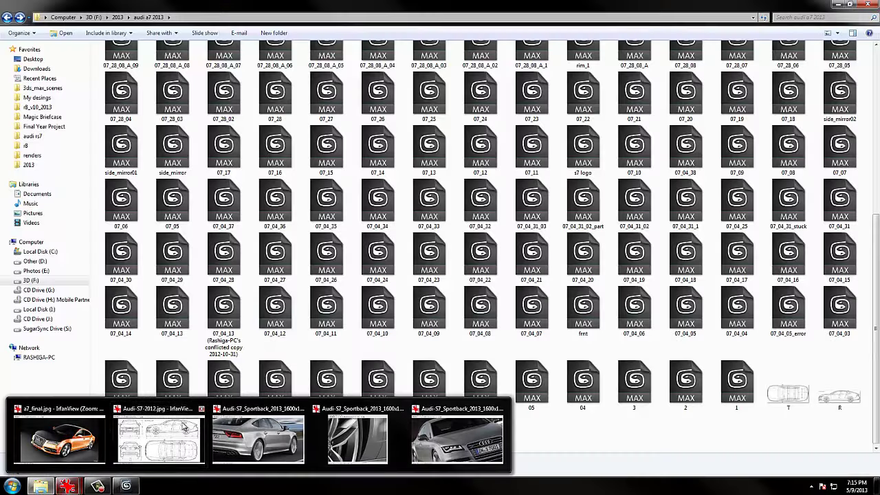
{"action": "scroll", "coordinate": [104, 447], "scroll_direction": "up", "scroll_amount": 5}
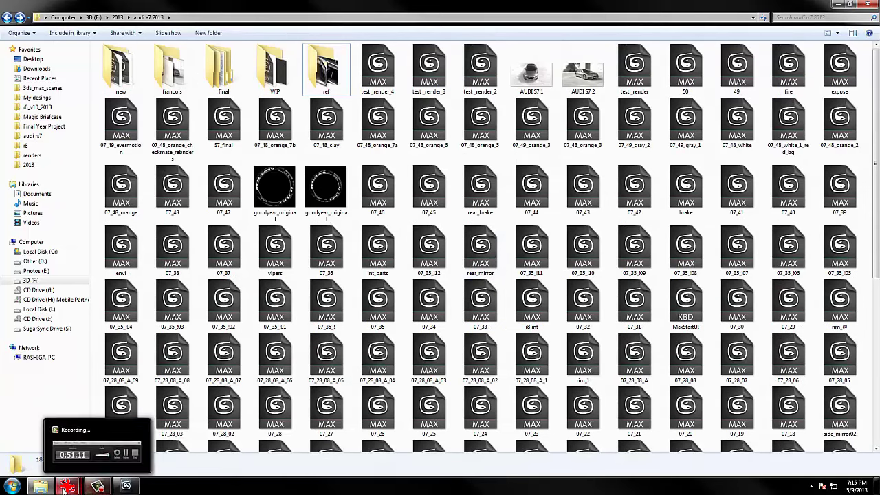
{"action": "left_click", "coordinate": [330, 433]}
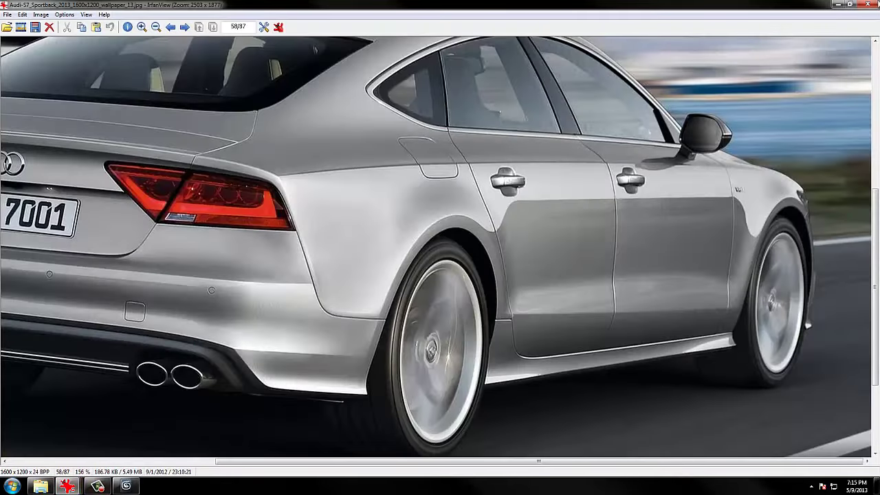
{"action": "left_click", "coordinate": [837, 6]}
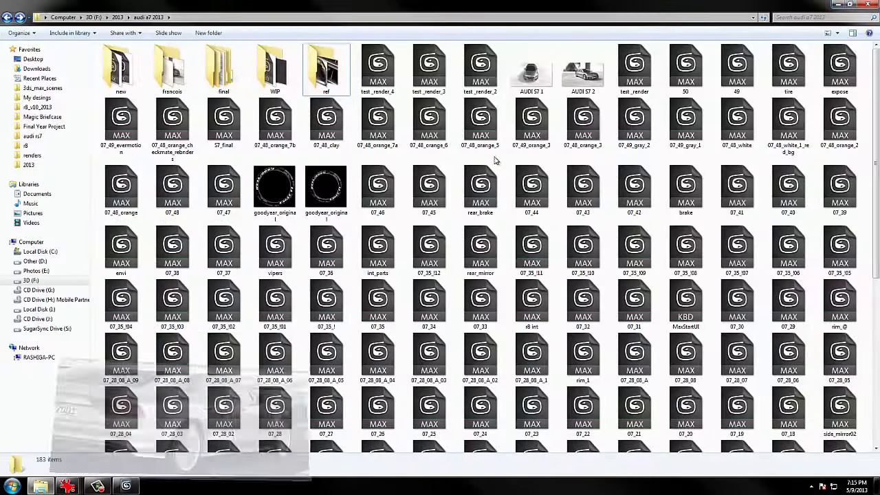
Open the tail-light photo Audi-S7_Sportback_2013_1600x1200_wallpaper_49 from the ref folder and examine the reflector pattern behind the red glass.
{"action": "double_click", "coordinate": [320, 82]}
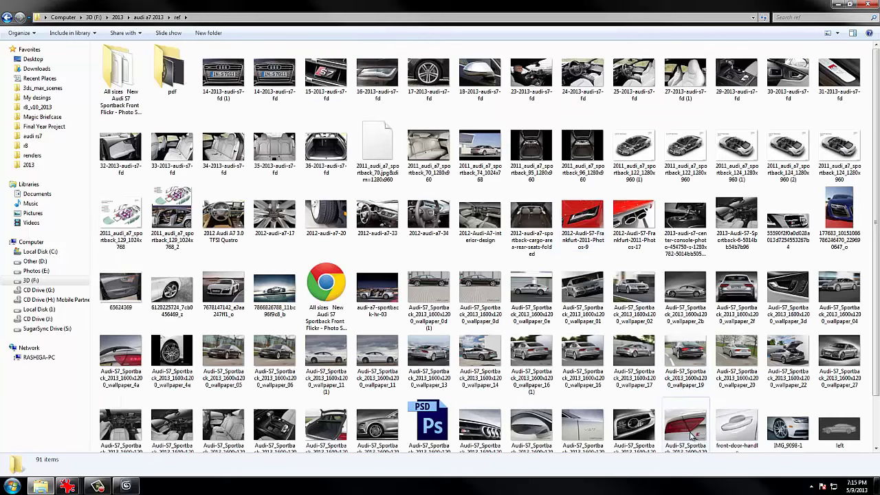
{"action": "double_click", "coordinate": [686, 427]}
{"action": "left_click_drag", "start_coordinate": [448, 172], "coordinate": [543, 265]}
{"action": "left_click", "coordinate": [530, 259]}
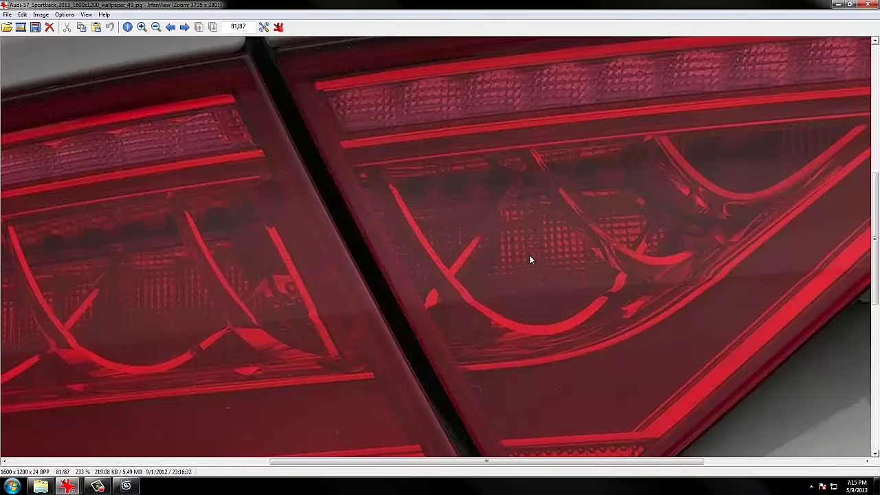
{"action": "right_click_drag", "start_coordinate": [551, 229], "coordinate": [542, 199]}
{"action": "right_click_drag", "start_coordinate": [456, 295], "coordinate": [759, 260]}
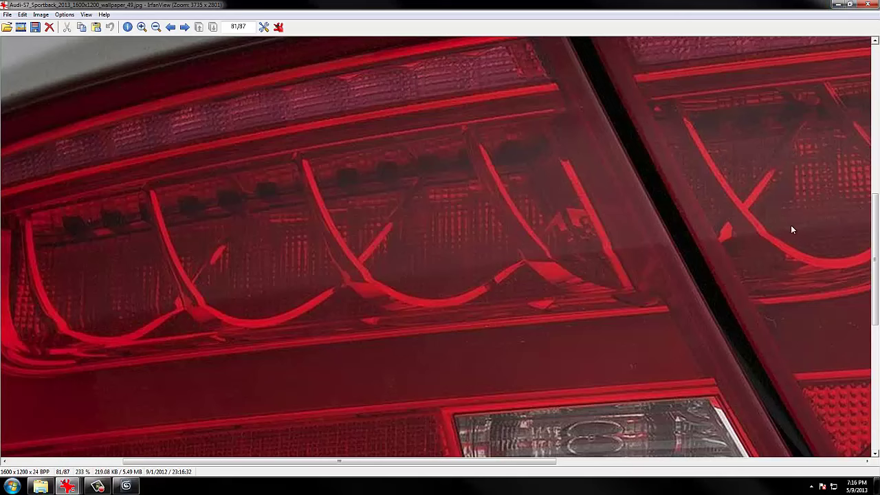
{"action": "left_click", "coordinate": [838, 5]}
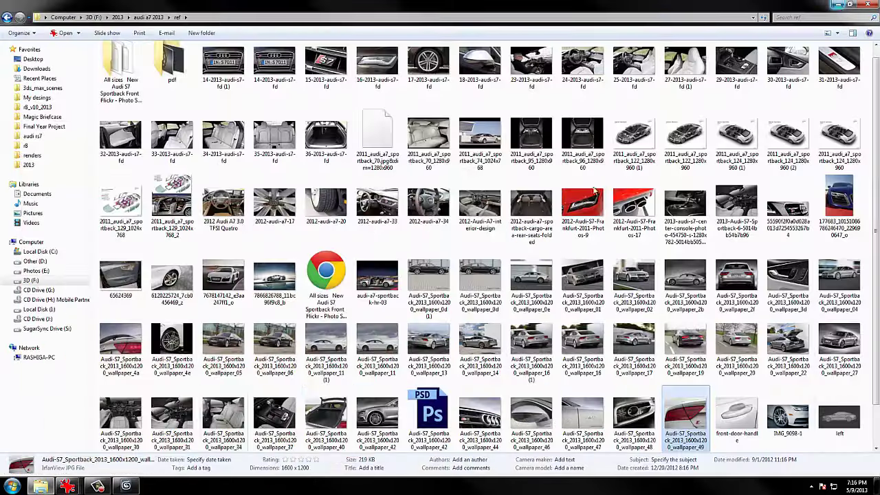
Return to 3ds Max and examine the isolated reflector mesh in shaded display without edges.
{"action": "left_click", "coordinate": [126, 485]}
{"action": "middle_click_drag", "start_coordinate": [461, 341], "coordinate": [442, 363], "text": "alt"}
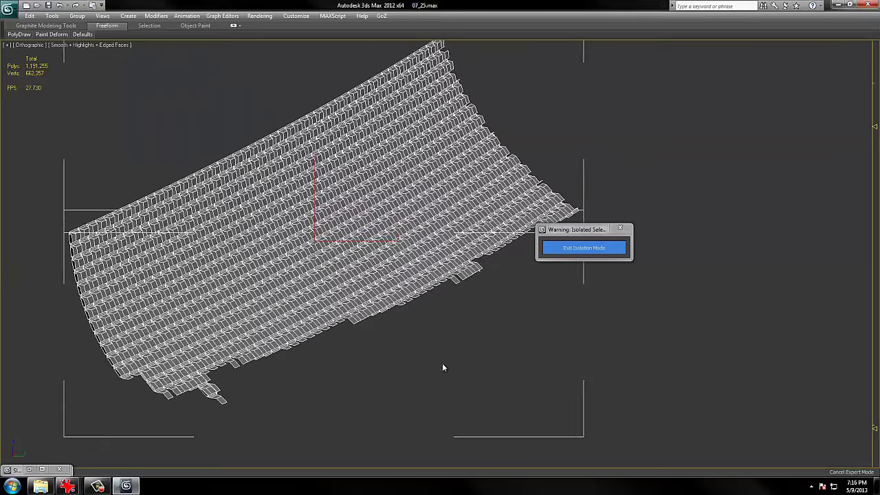
{"action": "left_click", "coordinate": [443, 360]}
{"action": "key", "text": "F4"}
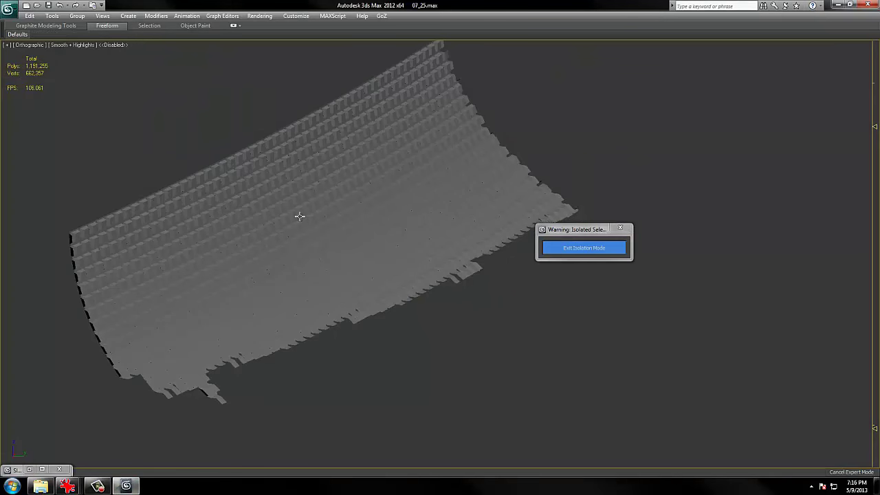
{"action": "left_click", "coordinate": [303, 229]}
{"action": "middle_click_drag", "start_coordinate": [303, 229], "coordinate": [329, 247], "text": "alt"}
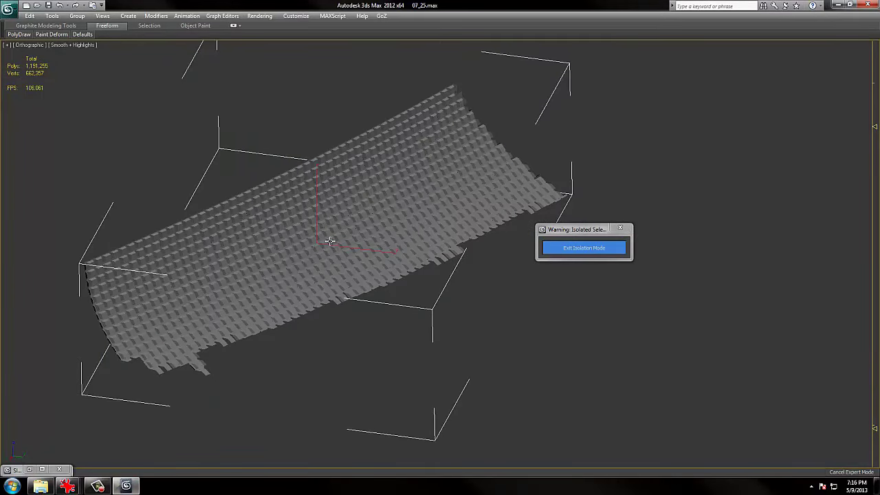
Unhide all objects and examine the reflector mesh in place behind the tail light's rings with edged faces.
{"action": "right_click", "coordinate": [484, 337]}
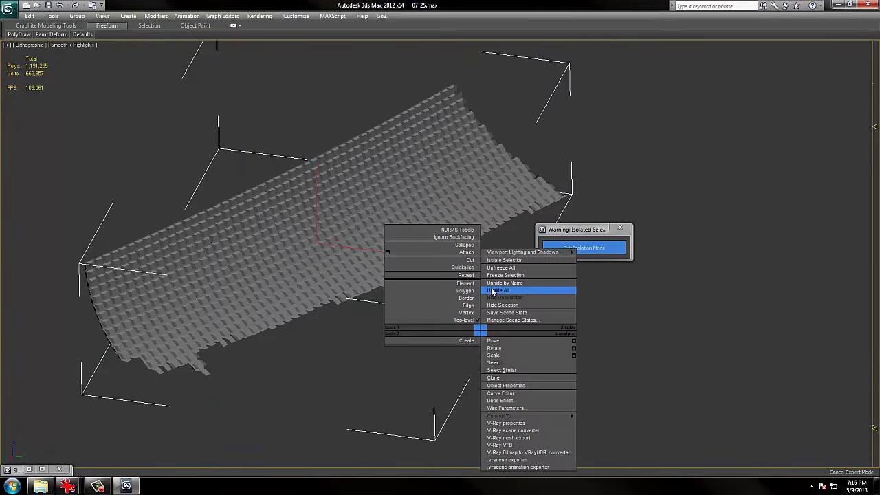
{"action": "left_click", "coordinate": [491, 288]}
{"action": "middle_click_drag", "start_coordinate": [451, 310], "coordinate": [426, 302]}
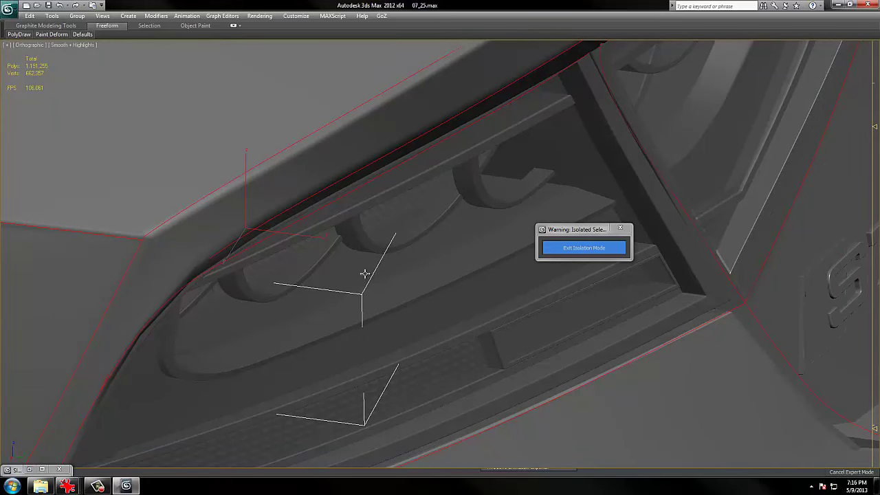
{"action": "key", "text": "F3"}
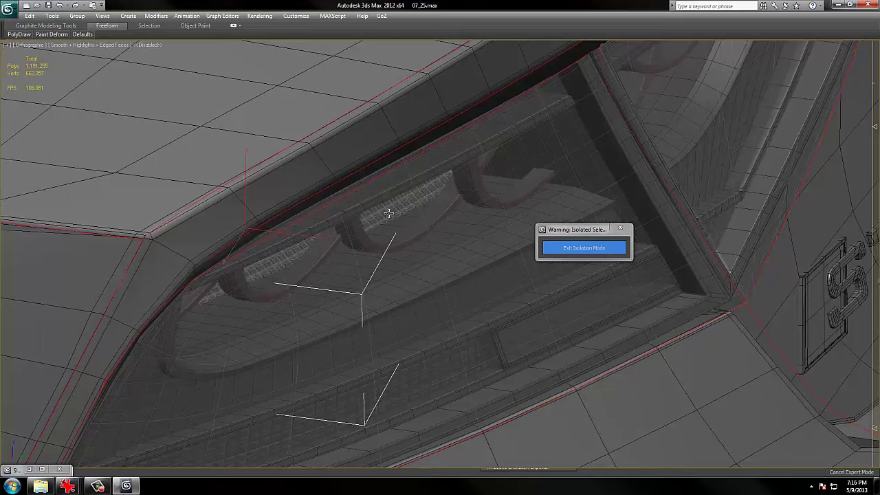
{"action": "scroll", "coordinate": [380, 218], "scroll_direction": "up", "scroll_amount": 5}
{"action": "scroll", "coordinate": [372, 206], "scroll_direction": "down", "scroll_amount": 2}
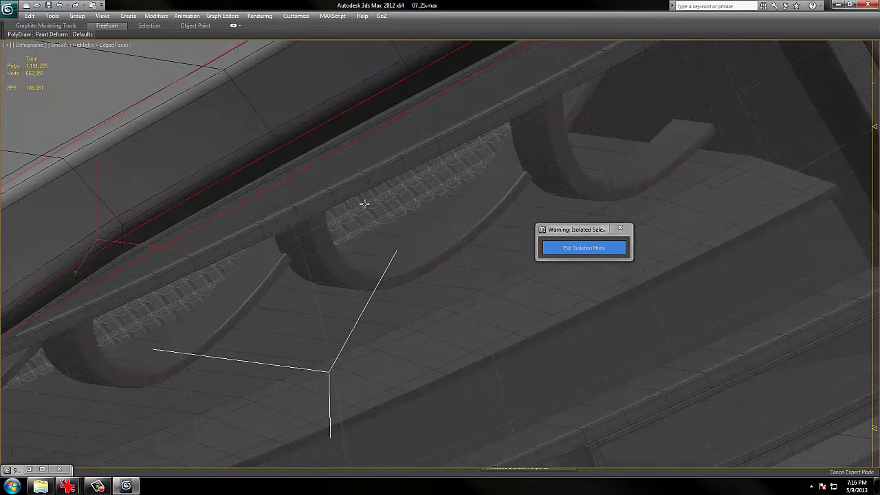
{"action": "scroll", "coordinate": [364, 204], "scroll_direction": "down", "scroll_amount": 3}
Hide everything except the selected reflector mesh and show it in the Front view.
{"action": "right_click", "coordinate": [376, 225]}
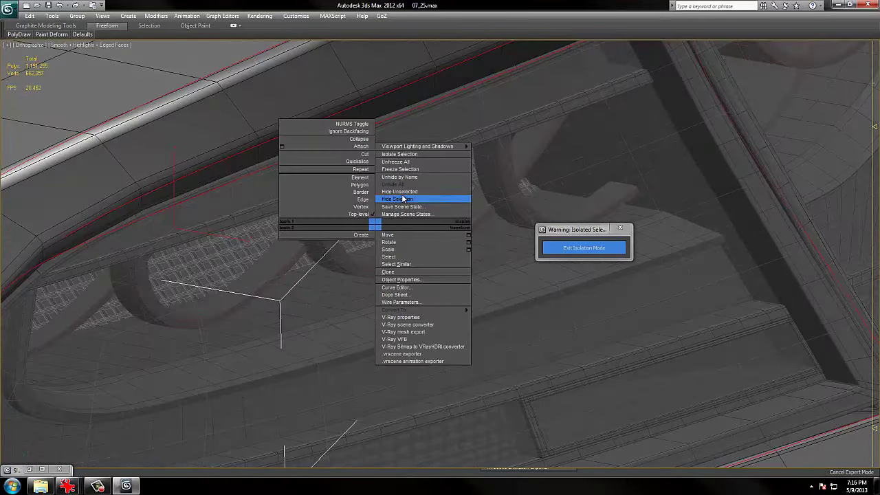
{"action": "left_click", "coordinate": [413, 199]}
{"action": "key", "text": "f"}
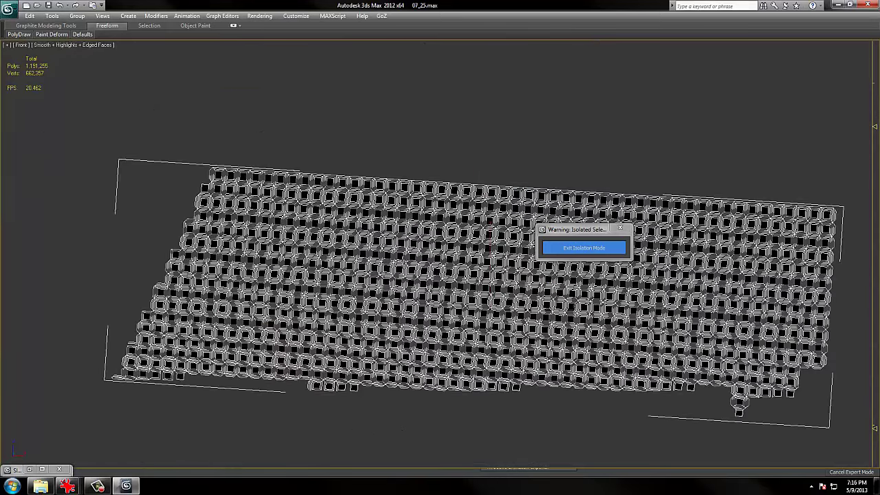
Inspect the reflector mesh in the Right view and the Back view, framing it in each.
{"action": "right_click", "coordinate": [398, 256]}
{"action": "left_click", "coordinate": [423, 302]}
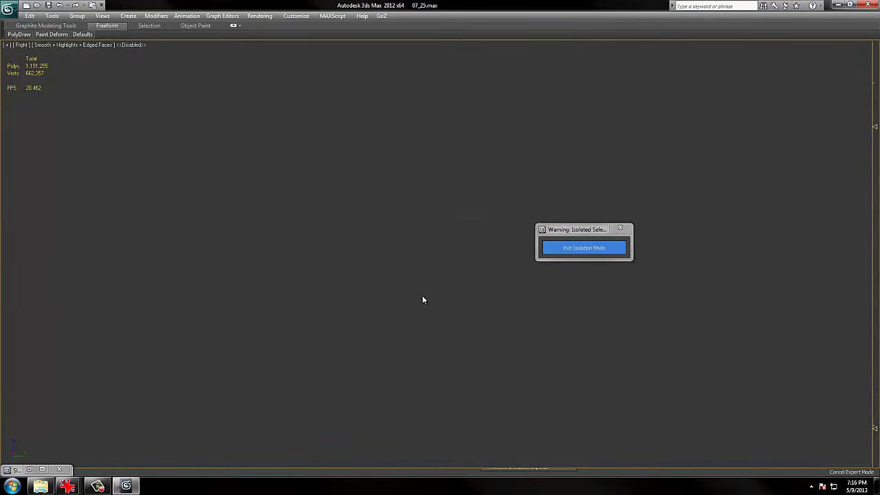
{"action": "key", "text": "z"}
{"action": "right_click", "coordinate": [439, 271]}
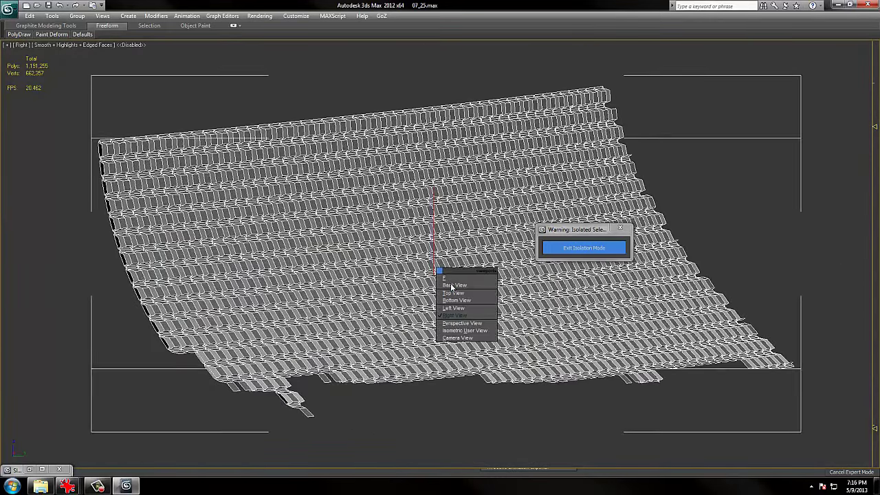
{"action": "left_click", "coordinate": [452, 289]}
{"action": "key", "text": "z"}
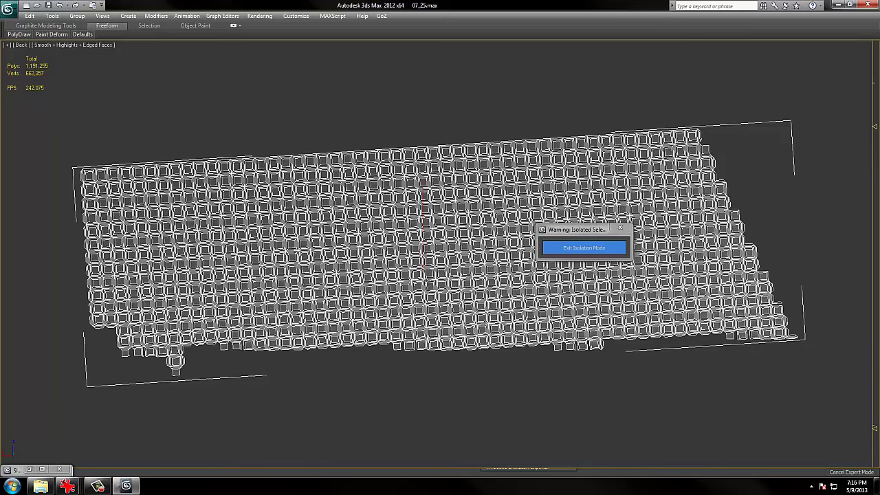
Examine the isolated reflector mesh from an angle, up close and as a whole, with and without edged faces.
{"action": "middle_click_drag", "start_coordinate": [351, 279], "coordinate": [405, 267], "text": "alt"}
{"action": "key", "text": "F4"}
{"action": "scroll", "coordinate": [405, 265], "scroll_direction": "up", "scroll_amount": 4}
{"action": "key", "text": "F4"}
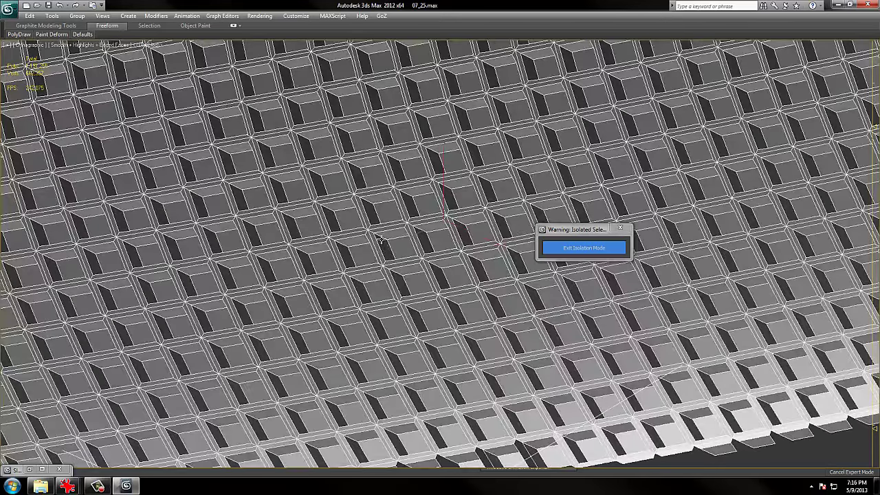
{"action": "scroll", "coordinate": [417, 260], "scroll_direction": "down", "scroll_amount": 5}
{"action": "key", "text": "F4"}
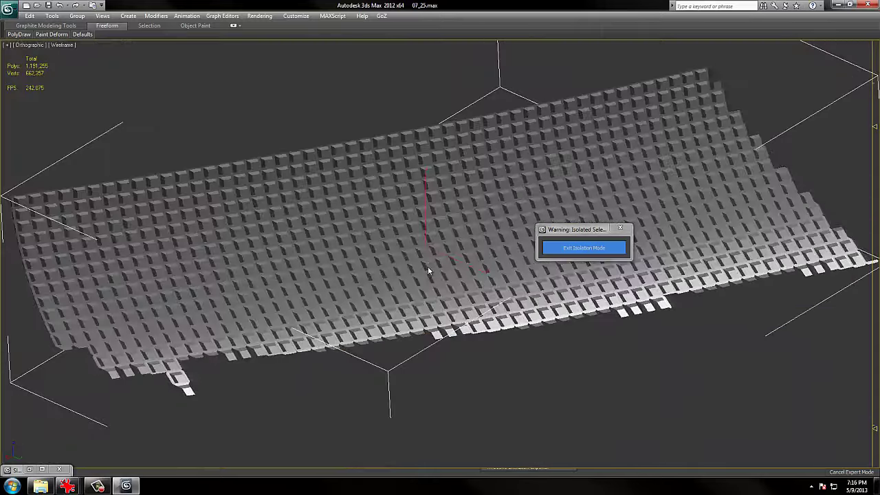
Unhide all objects and examine the tail light housing with the reflector mesh in place, in shaded display.
{"action": "right_click", "coordinate": [426, 264]}
{"action": "left_click", "coordinate": [449, 223]}
{"action": "middle_click_drag", "start_coordinate": [466, 255], "coordinate": [408, 259], "text": "alt"}
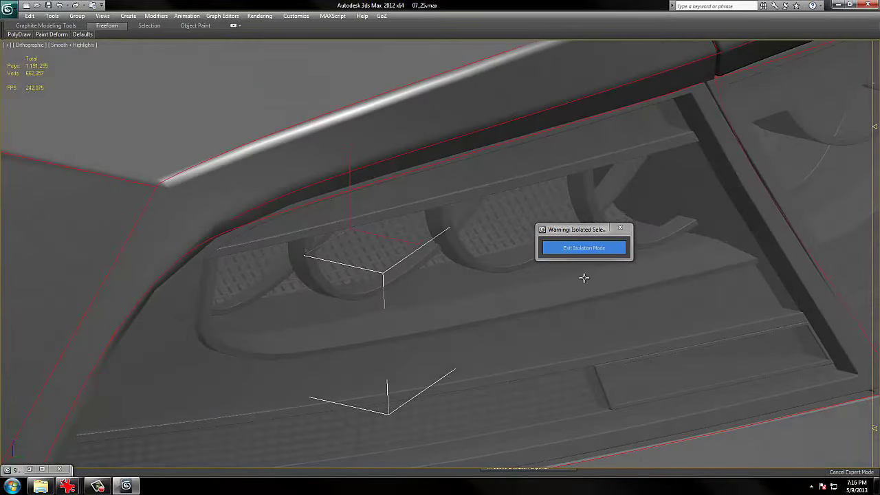
{"action": "scroll", "coordinate": [584, 278], "scroll_direction": "down", "scroll_amount": 4}
{"action": "middle_click_drag", "start_coordinate": [639, 334], "coordinate": [562, 335]}
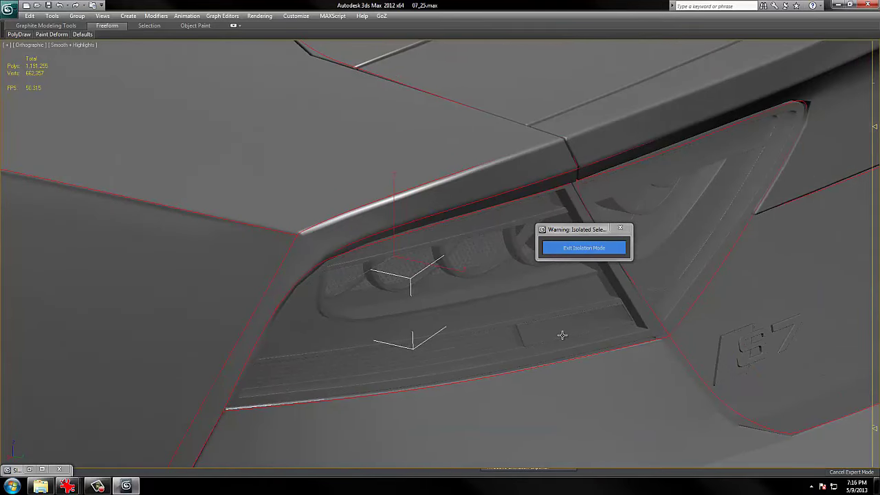
{"action": "middle_click_drag", "start_coordinate": [663, 337], "coordinate": [514, 339]}
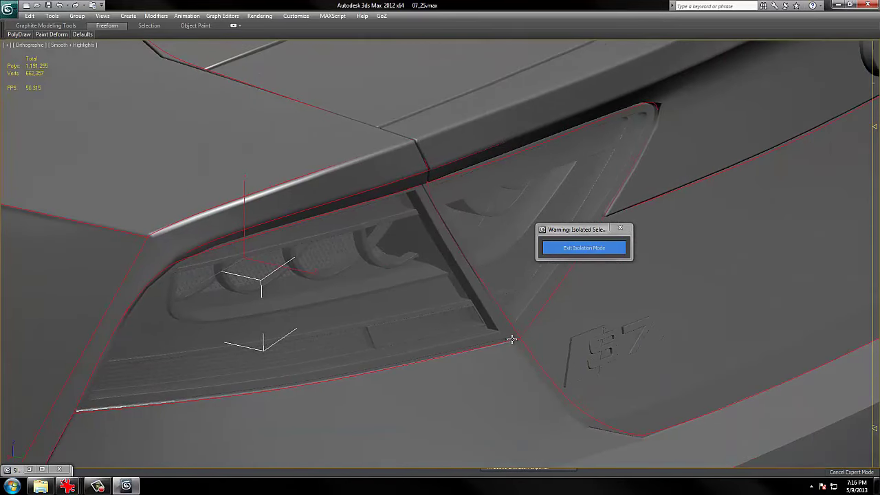
Examine the shaded car body from the rear bumper and tail light along the side to the front end.
{"action": "scroll", "coordinate": [512, 339], "scroll_direction": "down", "scroll_amount": 4}
{"action": "scroll", "coordinate": [523, 354], "scroll_direction": "up", "scroll_amount": 5}
{"action": "middle_click_drag", "start_coordinate": [523, 353], "coordinate": [514, 261]}
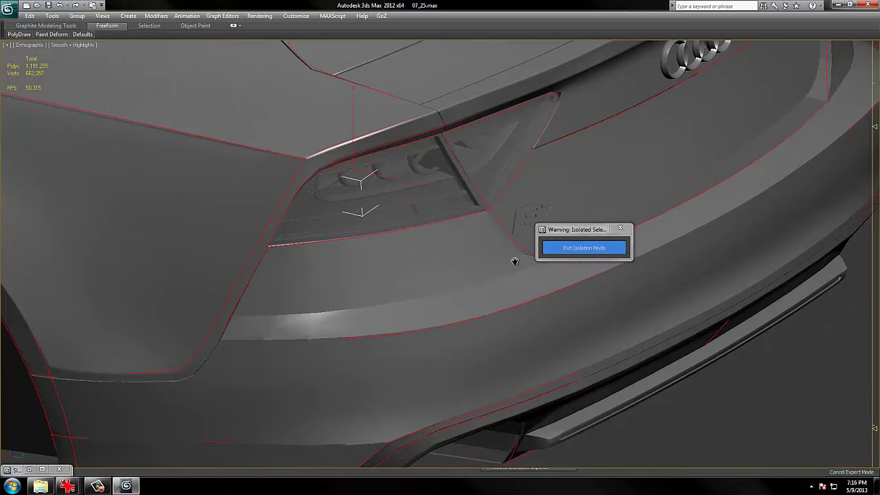
{"action": "scroll", "coordinate": [514, 261], "scroll_direction": "down", "scroll_amount": 2}
{"action": "middle_click_drag", "start_coordinate": [533, 318], "coordinate": [563, 371]}
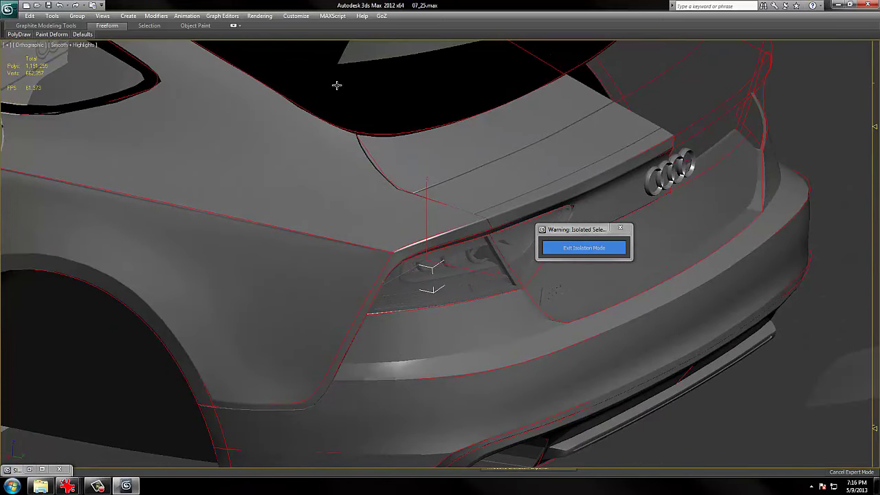
{"action": "middle_click_drag", "start_coordinate": [333, 137], "coordinate": [548, 183]}
{"action": "middle_click_drag", "start_coordinate": [211, 194], "coordinate": [552, 217]}
{"action": "scroll", "coordinate": [550, 218], "scroll_direction": "down", "scroll_amount": 4}
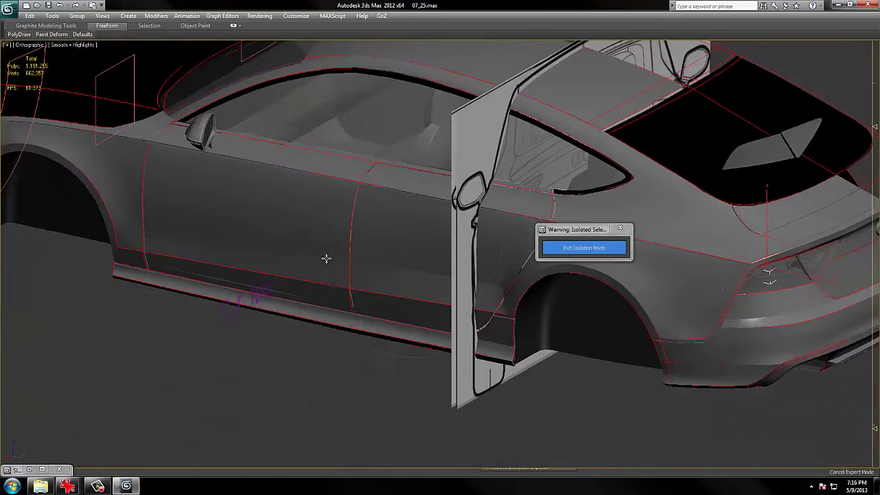
{"action": "middle_click_drag", "start_coordinate": [366, 258], "coordinate": [377, 258], "text": "alt"}
{"action": "middle_click_drag", "start_coordinate": [59, 383], "coordinate": [511, 280]}
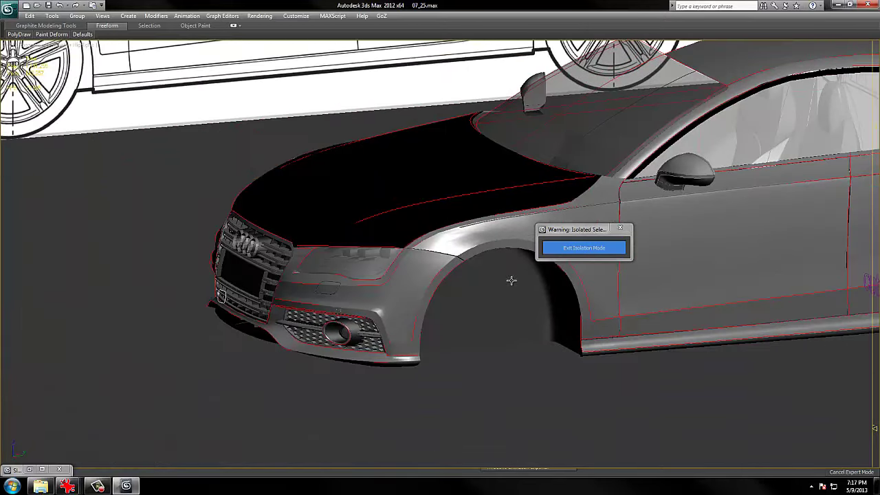
Inspect the front grille, headlight and bumper up close, and view the car from above.
{"action": "scroll", "coordinate": [359, 304], "scroll_direction": "up", "scroll_amount": 2}
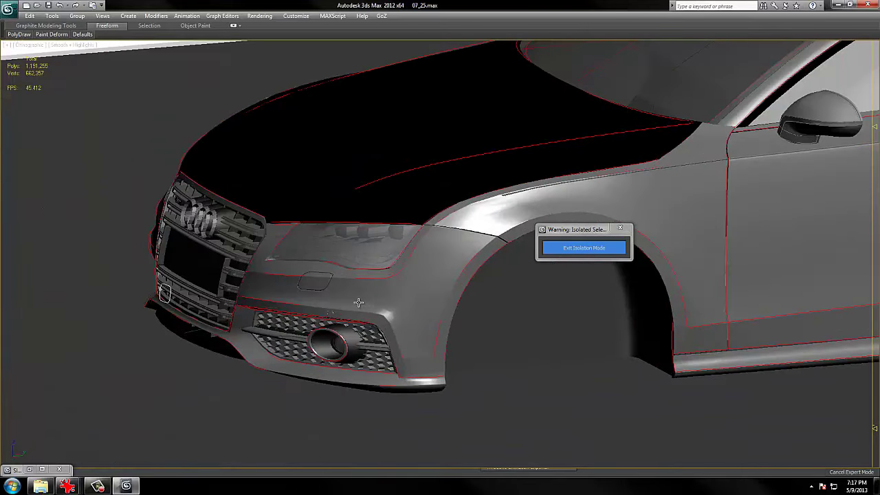
{"action": "scroll", "coordinate": [358, 303], "scroll_direction": "up", "scroll_amount": 3}
{"action": "middle_click_drag", "start_coordinate": [18, 324], "coordinate": [209, 273]}
{"action": "middle_click_drag", "start_coordinate": [492, 275], "coordinate": [493, 359], "text": "alt"}
{"action": "scroll", "coordinate": [494, 359], "scroll_direction": "down", "scroll_amount": 3}
{"action": "middle_click_drag", "start_coordinate": [289, 276], "coordinate": [289, 310], "text": "alt"}
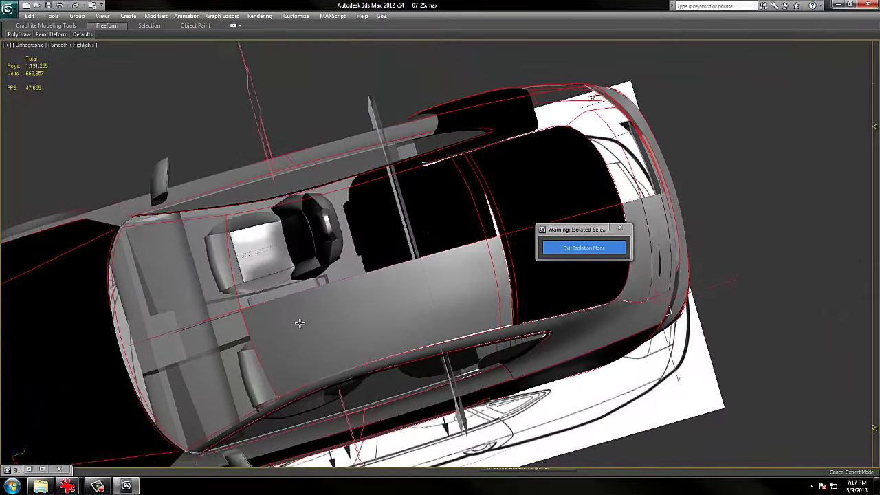
Examine the cabin interior from above and select the dashboard object beneath the windshield.
{"action": "scroll", "coordinate": [426, 273], "scroll_direction": "up", "scroll_amount": 4}
{"action": "middle_click_drag", "start_coordinate": [426, 273], "coordinate": [451, 256], "text": "alt"}
{"action": "scroll", "coordinate": [450, 221], "scroll_direction": "up", "scroll_amount": 2}
{"action": "scroll", "coordinate": [449, 221], "scroll_direction": "down", "scroll_amount": 6}
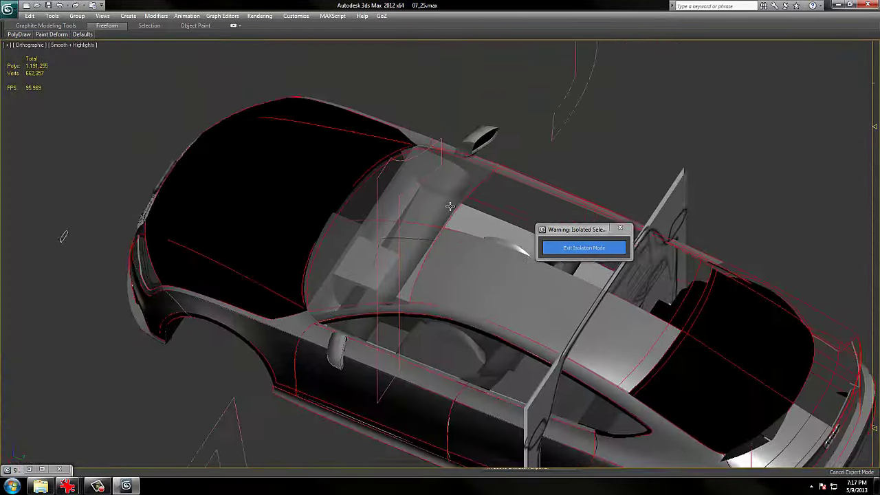
{"action": "middle_click_drag", "start_coordinate": [449, 203], "coordinate": [406, 273], "text": "alt"}
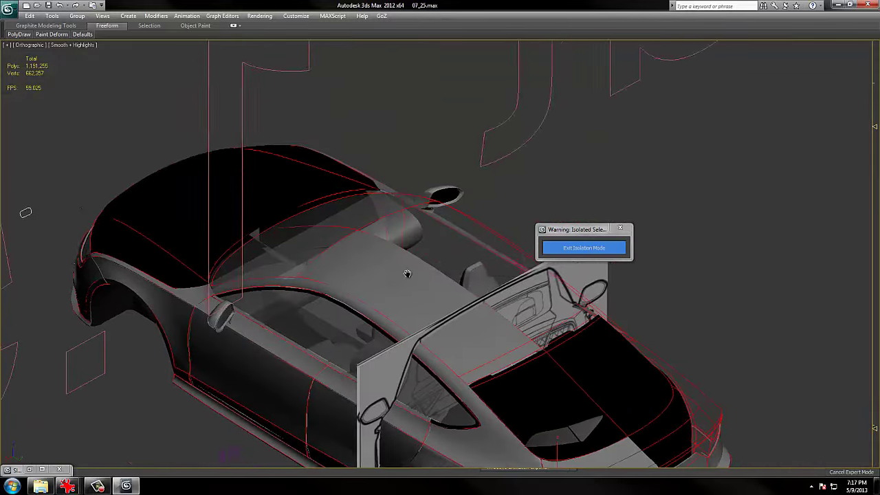
{"action": "scroll", "coordinate": [407, 273], "scroll_direction": "up", "scroll_amount": 4}
{"action": "left_click", "coordinate": [406, 201]}
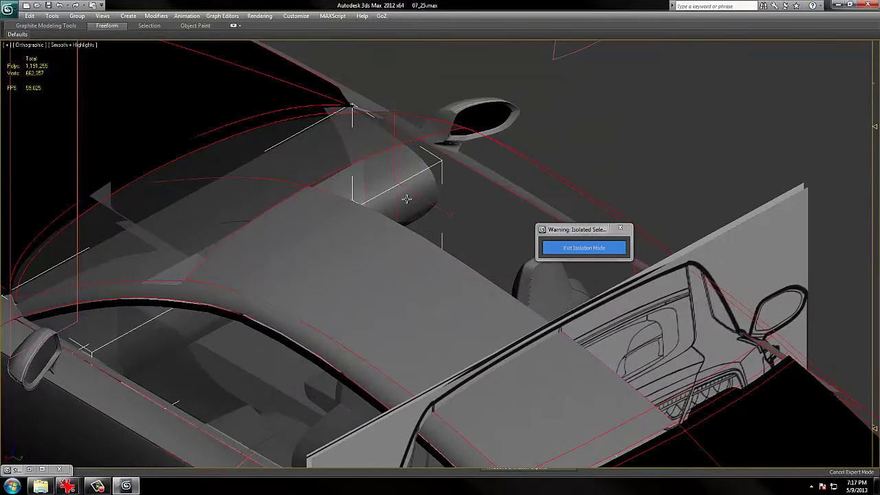
Look over the roof and return to the rear end with the tail light and bumper.
{"action": "middle_click_drag", "start_coordinate": [462, 327], "coordinate": [465, 276]}
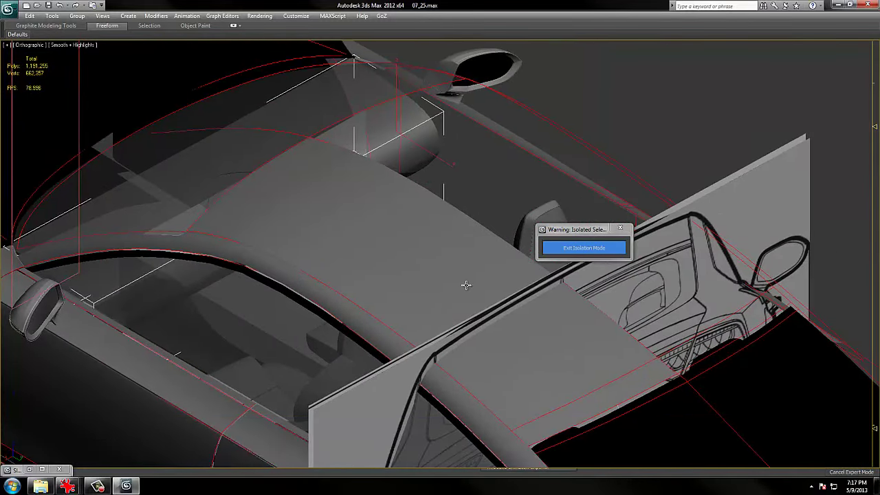
{"action": "scroll", "coordinate": [466, 286], "scroll_direction": "down", "scroll_amount": 3}
{"action": "middle_click_drag", "start_coordinate": [519, 347], "coordinate": [352, 127]}
{"action": "scroll", "coordinate": [365, 143], "scroll_direction": "up", "scroll_amount": 2}
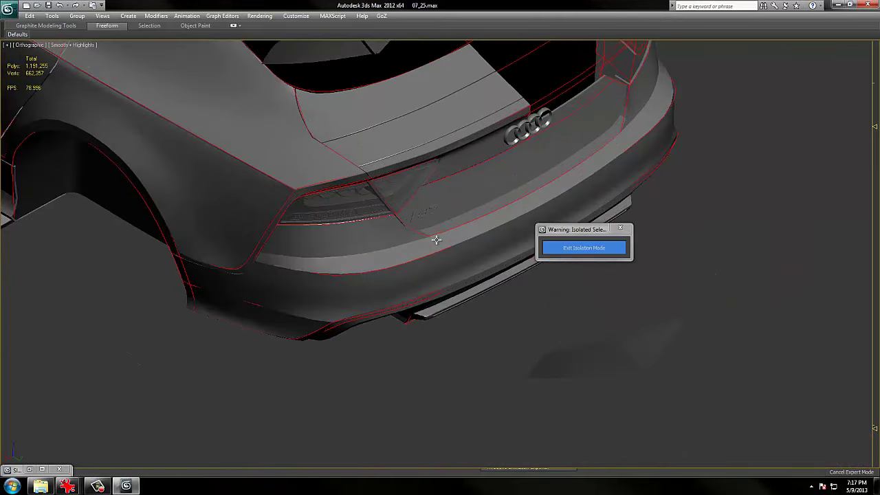
{"action": "middle_click_drag", "start_coordinate": [441, 245], "coordinate": [449, 281]}
{"action": "scroll", "coordinate": [282, 263], "scroll_direction": "down", "scroll_amount": 4}
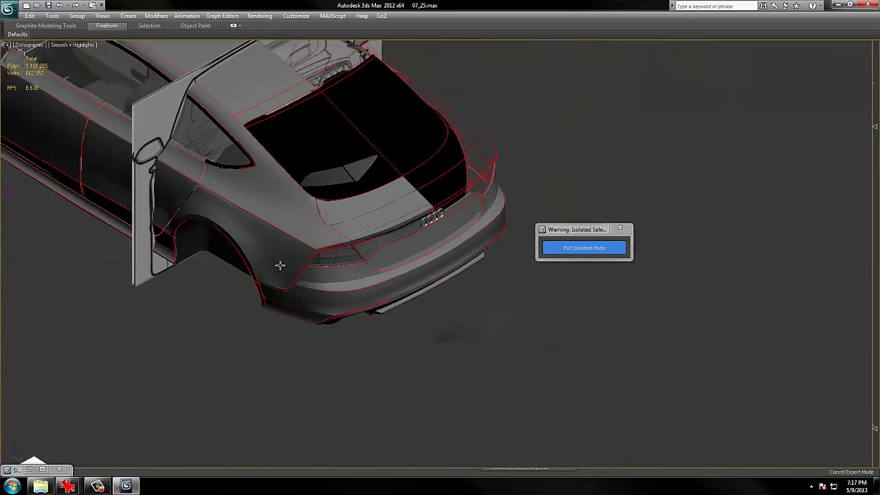
Open the 07_35_!.max scene, unhide all objects and show the car shaded in the Right view.
{"action": "key", "text": "super"}
{"action": "middle_click_drag", "start_coordinate": [265, 251], "coordinate": [289, 247], "text": "alt"}
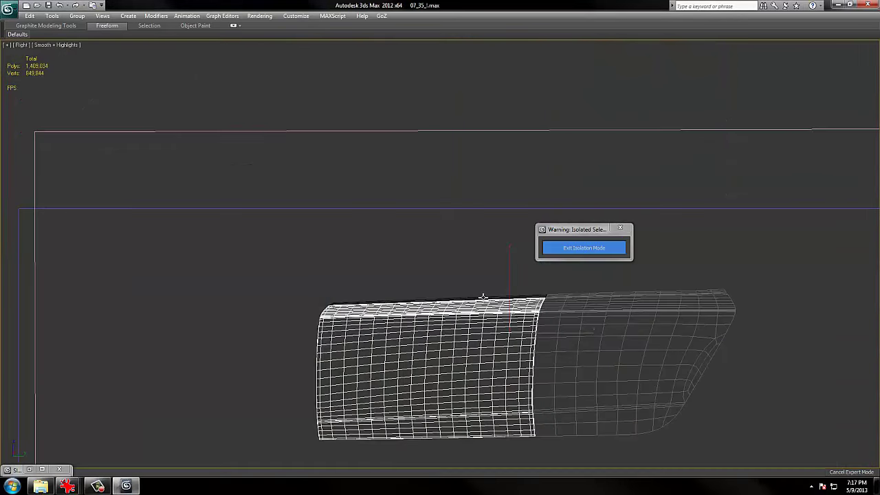
{"action": "right_click", "coordinate": [485, 301]}
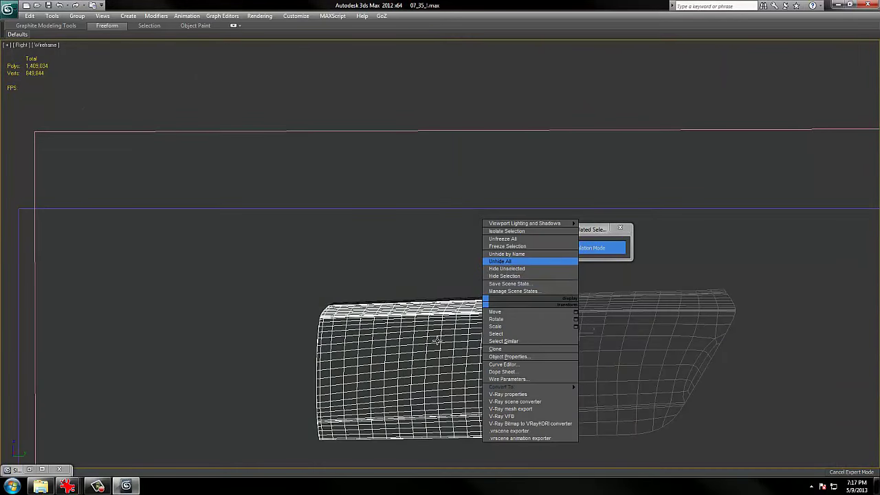
{"action": "left_click", "coordinate": [320, 276]}
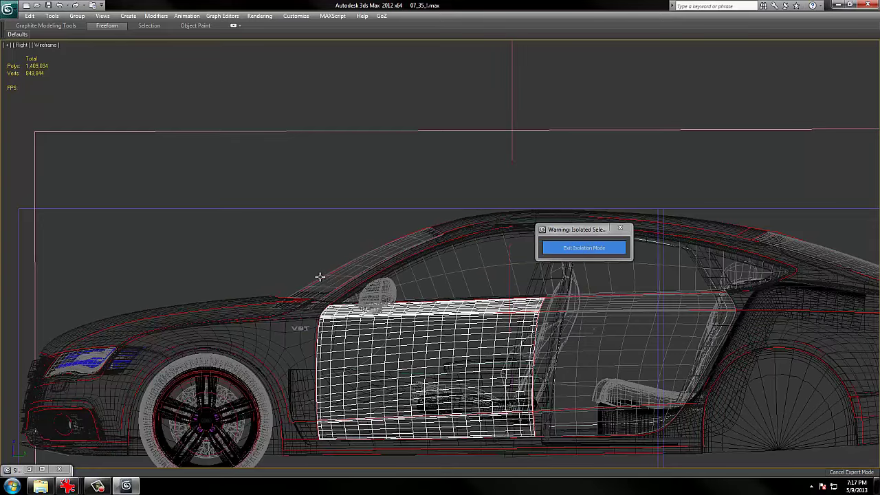
{"action": "key", "text": "F3"}
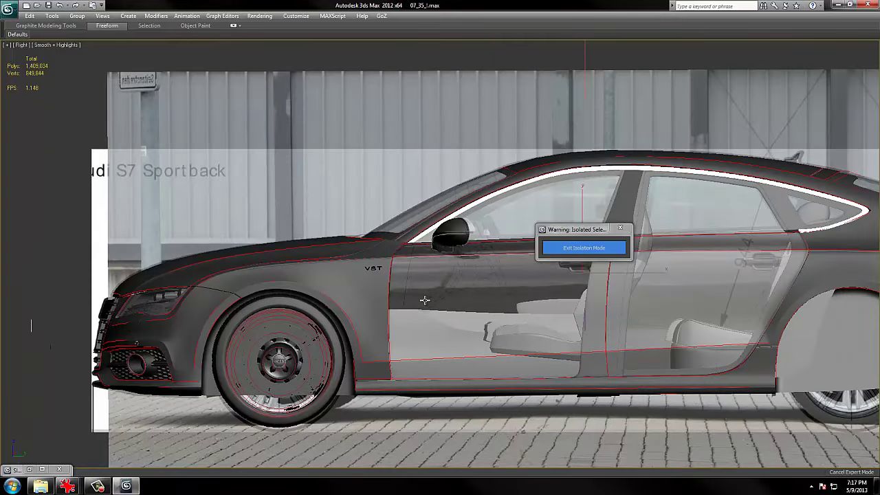
Switch to the Perspective view and compare the car's front half in wireframe and shaded display.
{"action": "key", "text": "F4"}
{"action": "key", "text": "F3"}
{"action": "middle_click_drag", "start_coordinate": [303, 355], "coordinate": [364, 340]}
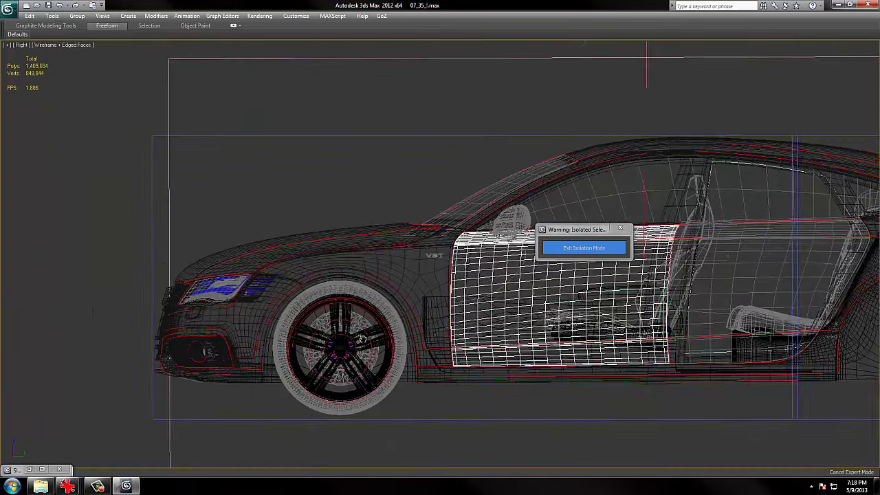
{"action": "key", "text": "p"}
{"action": "scroll", "coordinate": [354, 337], "scroll_direction": "down", "scroll_amount": 3}
{"action": "scroll", "coordinate": [368, 343], "scroll_direction": "up", "scroll_amount": 3}
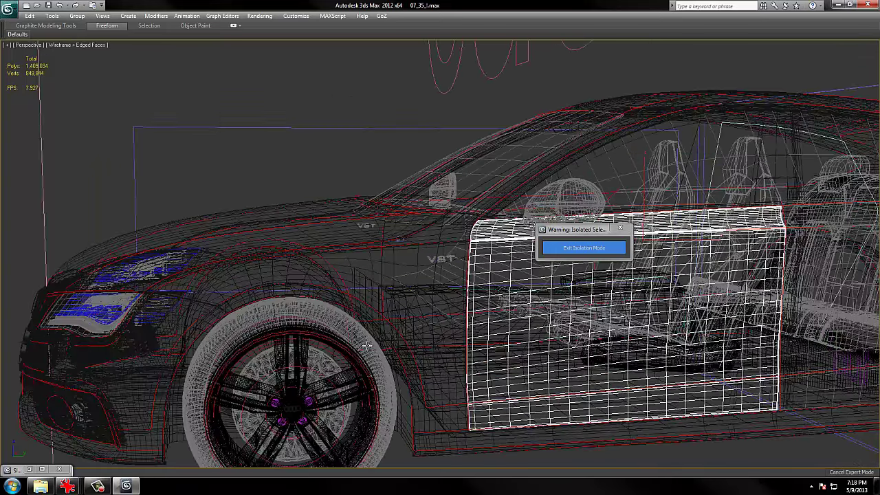
{"action": "key", "text": "F3"}
{"action": "key", "text": "F4"}
{"action": "key", "text": "F3"}
{"action": "key", "text": "F3"}
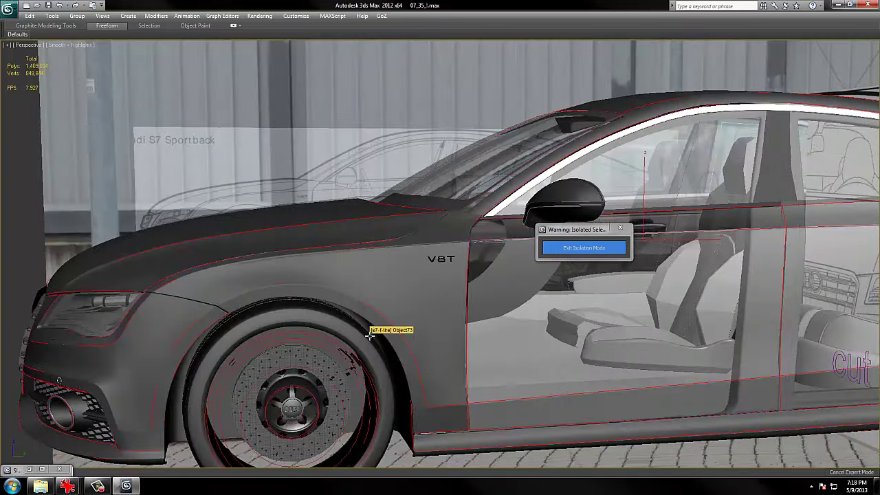
Examine the front fender and wheel area at different distances in both wireframe and shaded display.
{"action": "middle_click_drag", "start_coordinate": [330, 349], "coordinate": [345, 325]}
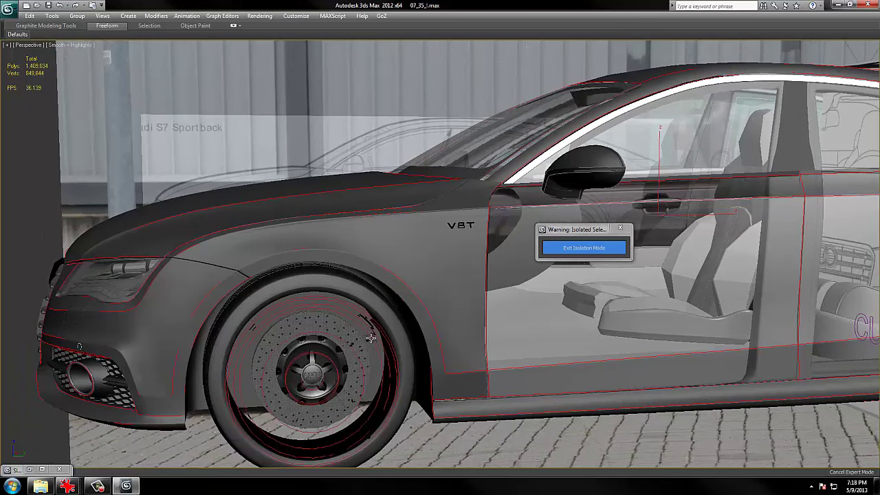
{"action": "scroll", "coordinate": [418, 340], "scroll_direction": "up", "scroll_amount": 3}
{"action": "key", "text": "F3"}
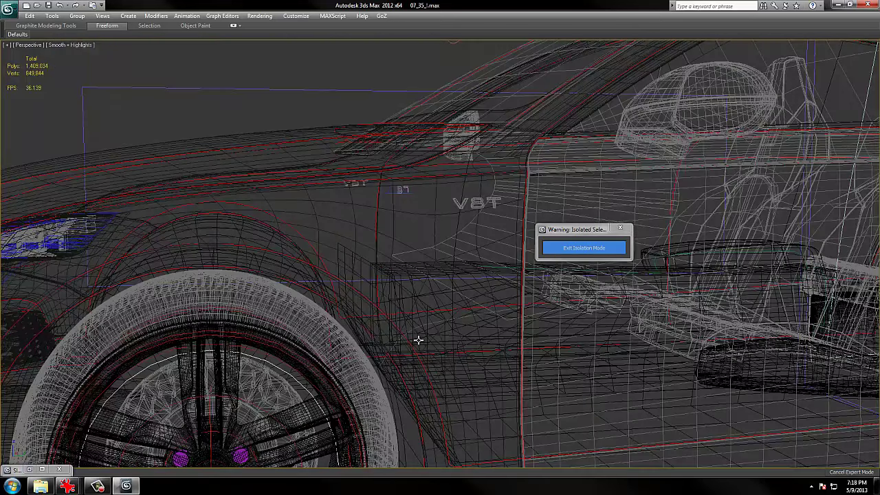
{"action": "key", "text": "F3"}
{"action": "scroll", "coordinate": [418, 339], "scroll_direction": "down", "scroll_amount": 1}
{"action": "scroll", "coordinate": [418, 339], "scroll_direction": "down", "scroll_amount": 4}
{"action": "scroll", "coordinate": [418, 340], "scroll_direction": "up", "scroll_amount": 3}
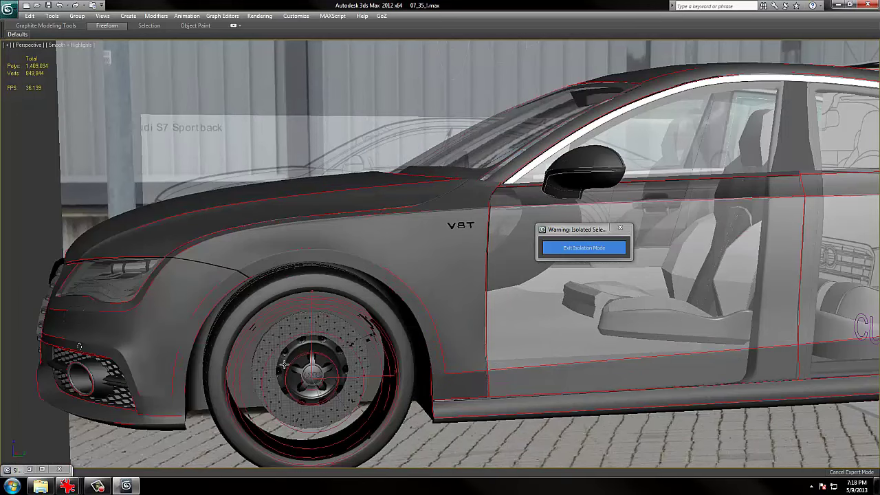
Inspect the selected front wheel's tire, spokes and perforated brake disc up close, alternating wireframe and shaded display.
{"action": "key", "text": "F3"}
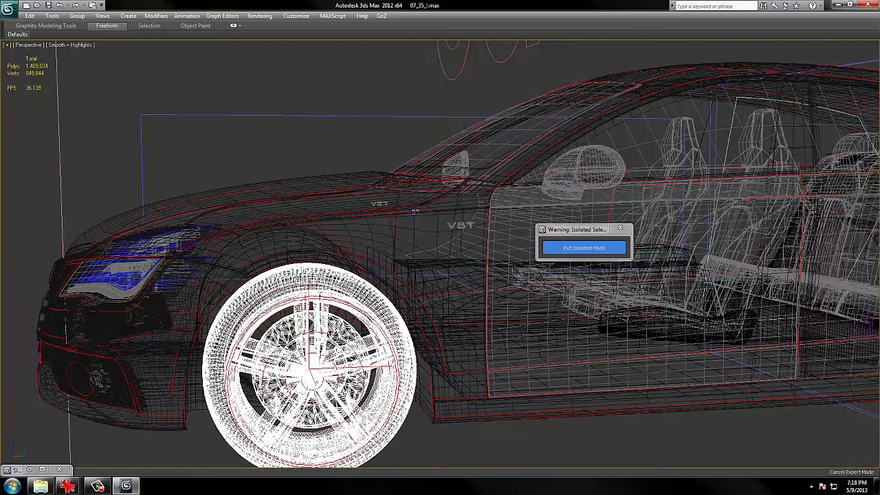
{"action": "key", "text": "F3"}
{"action": "key", "text": "F3"}
{"action": "scroll", "coordinate": [310, 320], "scroll_direction": "up", "scroll_amount": 3}
{"action": "scroll", "coordinate": [311, 320], "scroll_direction": "up", "scroll_amount": 3}
{"action": "middle_click_drag", "start_coordinate": [341, 315], "coordinate": [385, 265]}
{"action": "key", "text": "F3"}
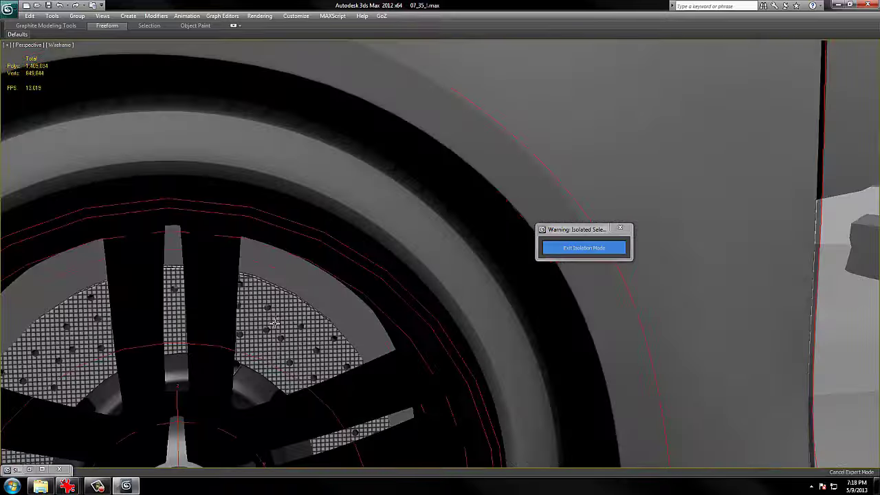
{"action": "key", "text": "F3"}
{"action": "key", "text": "F3"}
Examine the front wheel and body topology with edged faces, and restore plain shaded display.
{"action": "scroll", "coordinate": [418, 264], "scroll_direction": "down", "scroll_amount": 3}
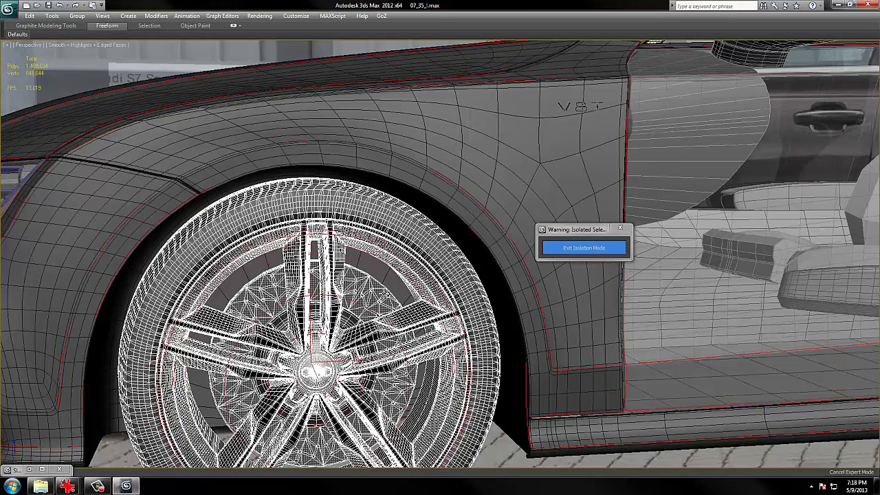
{"action": "scroll", "coordinate": [395, 368], "scroll_direction": "down", "scroll_amount": 5}
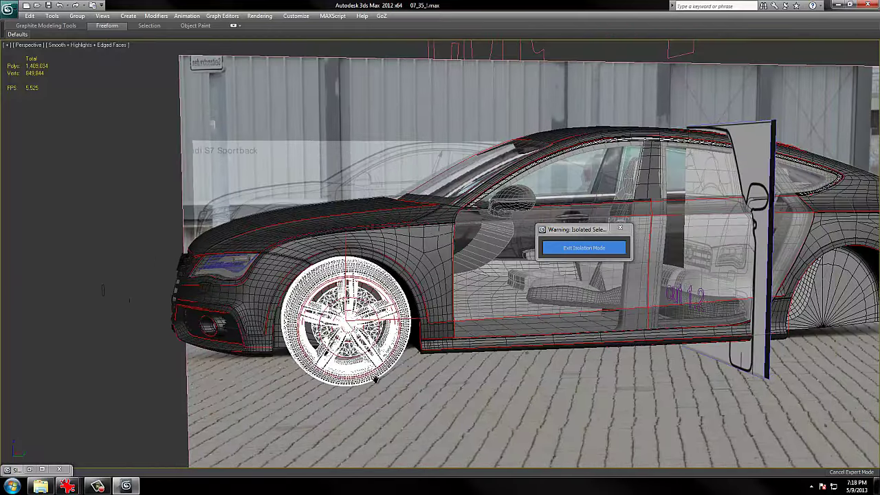
{"action": "key", "text": "F3"}
{"action": "key", "text": "F3"}
{"action": "key", "text": "F4"}
Switch to the Right view and compare the car's side profile, windows and door handles with the reference photo.
{"action": "middle_click_drag", "start_coordinate": [543, 319], "coordinate": [469, 338]}
{"action": "key", "text": "v"}
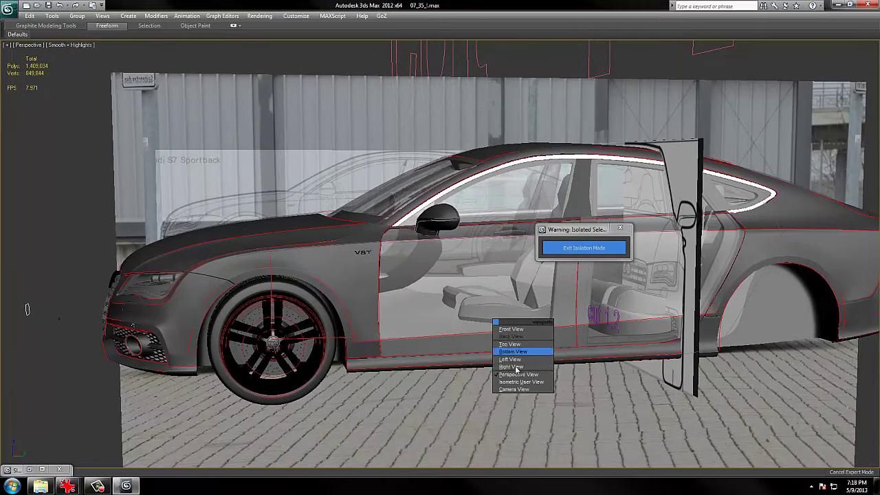
{"action": "key", "text": "r"}
{"action": "middle_click_drag", "start_coordinate": [250, 342], "coordinate": [500, 388]}
{"action": "scroll", "coordinate": [529, 384], "scroll_direction": "down", "scroll_amount": 6}
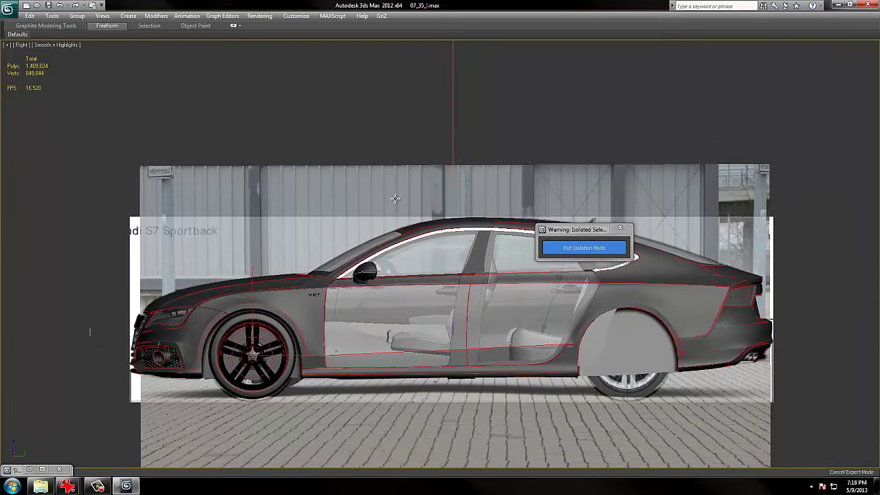
{"action": "scroll", "coordinate": [453, 276], "scroll_direction": "up", "scroll_amount": 4}
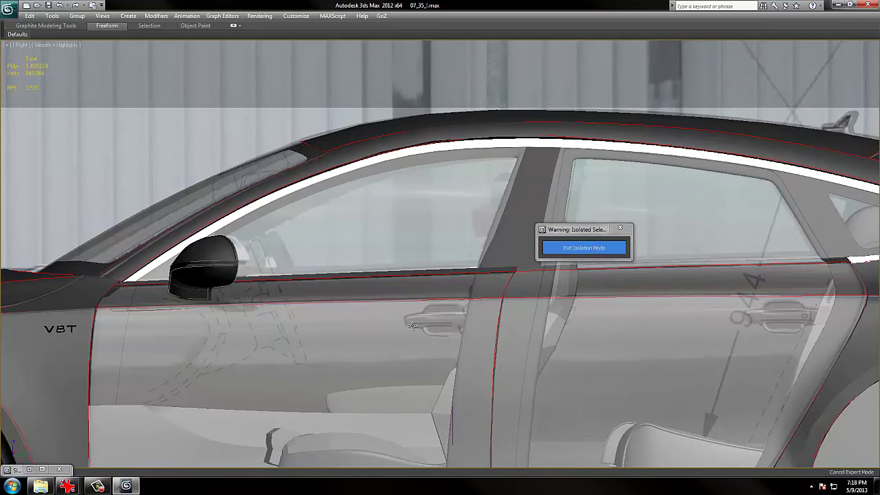
{"action": "scroll", "coordinate": [429, 319], "scroll_direction": "down", "scroll_amount": 5}
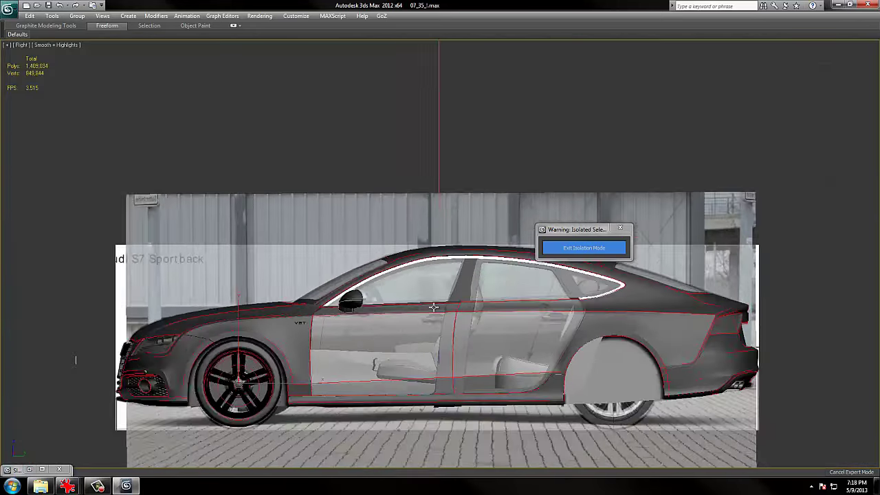
Restore the Right view and compare the front and rear door handles and side windows with the reference photo.
{"action": "middle_click_drag", "start_coordinate": [429, 319], "coordinate": [461, 317], "text": "alt"}
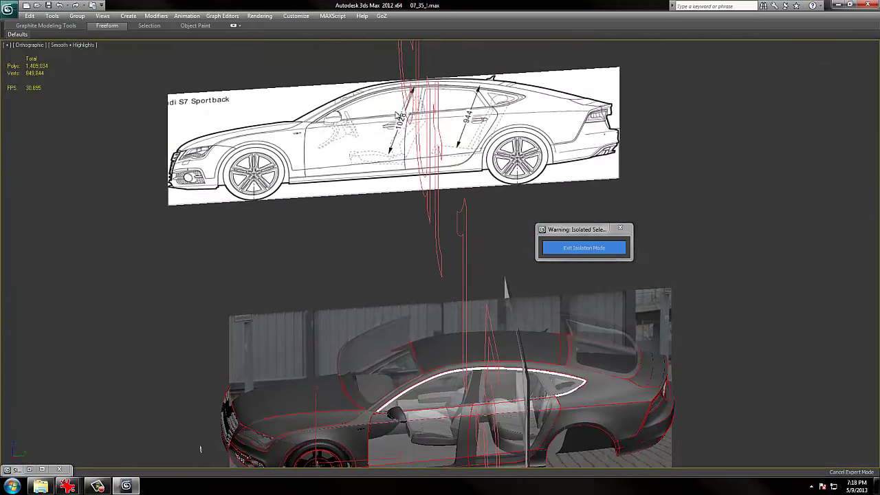
{"action": "middle_click_drag", "start_coordinate": [457, 231], "coordinate": [452, 235]}
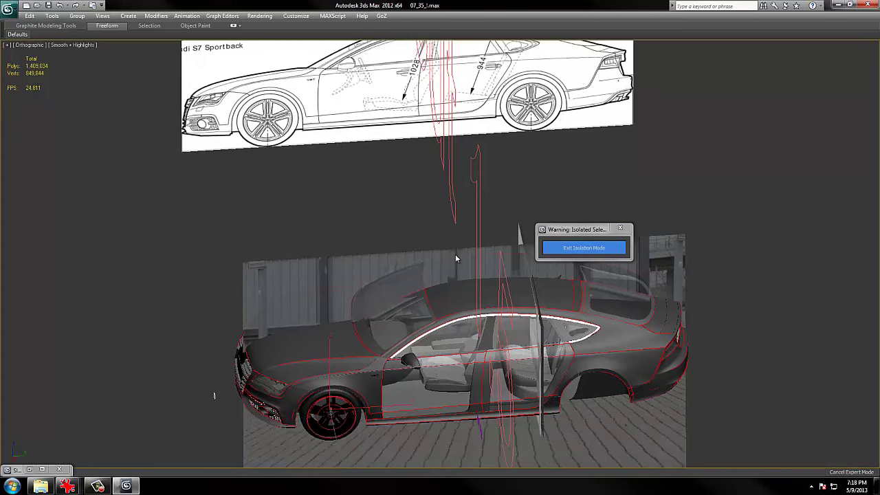
{"action": "key", "text": "v"}
{"action": "left_click", "coordinate": [471, 289]}
{"action": "scroll", "coordinate": [469, 289], "scroll_direction": "up", "scroll_amount": 2}
{"action": "middle_click_drag", "start_coordinate": [777, 258], "coordinate": [590, 309]}
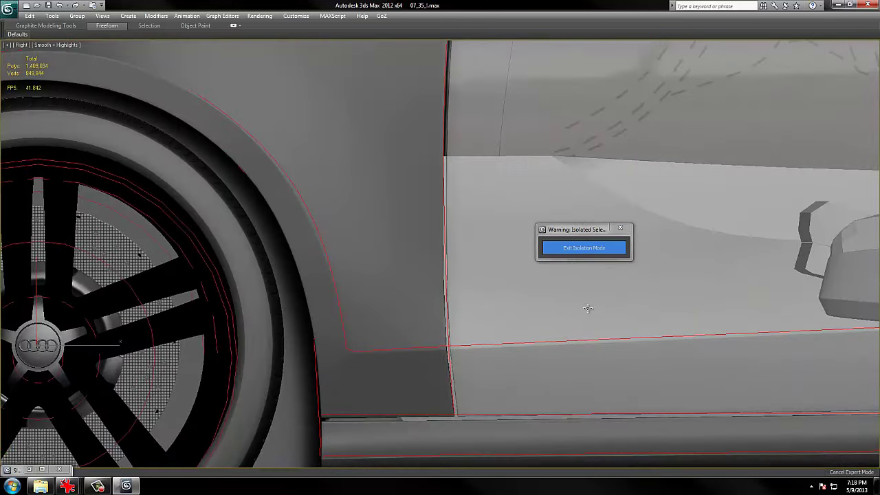
{"action": "scroll", "coordinate": [590, 308], "scroll_direction": "down", "scroll_amount": 3}
{"action": "middle_click_drag", "start_coordinate": [825, 189], "coordinate": [554, 336]}
{"action": "scroll", "coordinate": [520, 294], "scroll_direction": "up", "scroll_amount": 3}
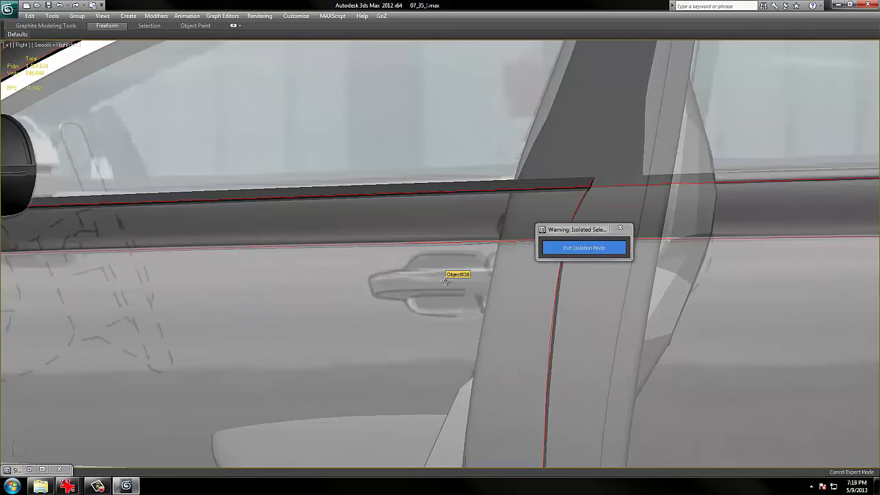
{"action": "scroll", "coordinate": [456, 316], "scroll_direction": "down", "scroll_amount": 4}
{"action": "scroll", "coordinate": [461, 306], "scroll_direction": "down", "scroll_amount": 2}
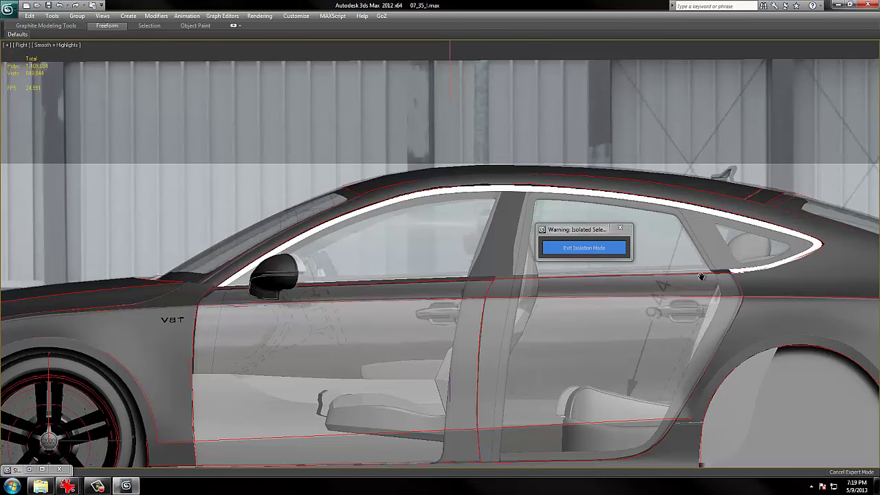
{"action": "scroll", "coordinate": [702, 277], "scroll_direction": "up", "scroll_amount": 4}
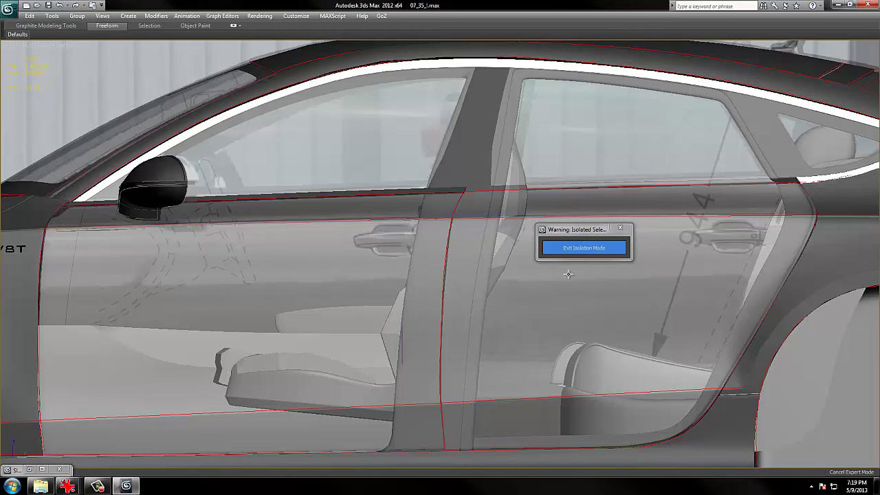
{"action": "middle_click_drag", "start_coordinate": [729, 240], "coordinate": [715, 259]}
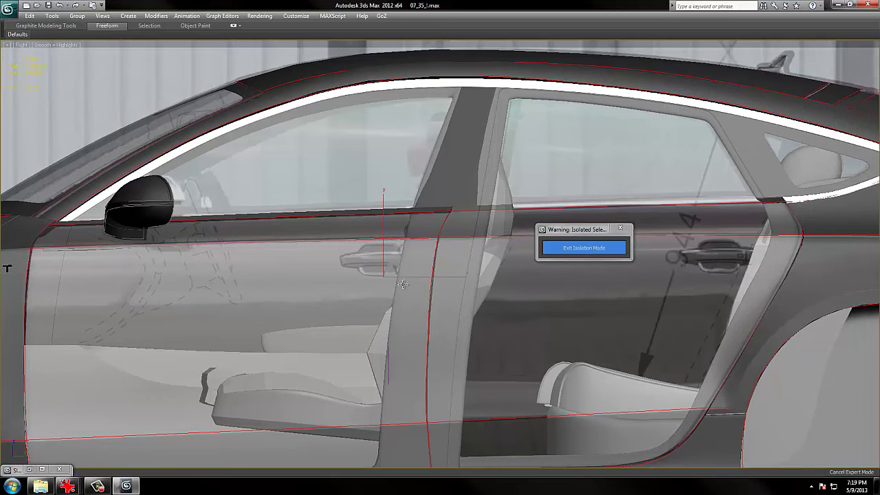
Examine the rear and front door topology in edged-face and wireframe display, toggling see-through on the front door.
{"action": "key", "text": "F4"}
{"action": "middle_click_drag", "start_coordinate": [319, 286], "coordinate": [371, 283]}
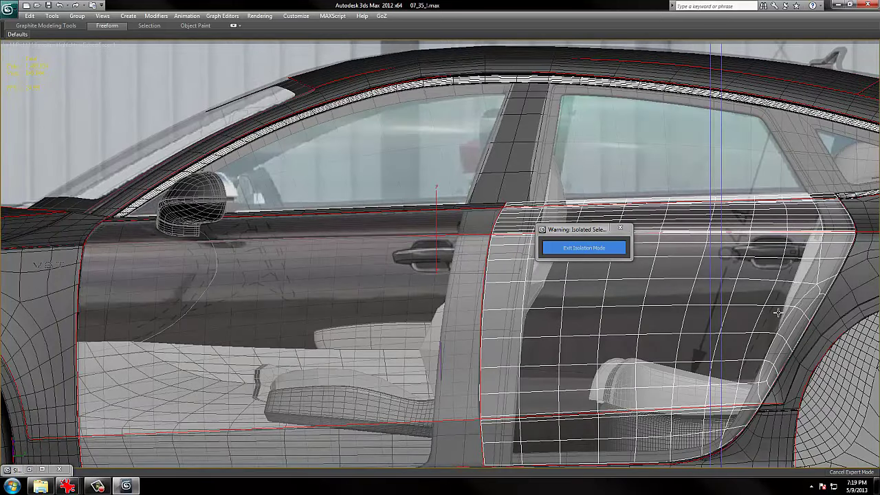
{"action": "scroll", "coordinate": [782, 303], "scroll_direction": "up", "scroll_amount": 2}
{"action": "key", "text": "F4"}
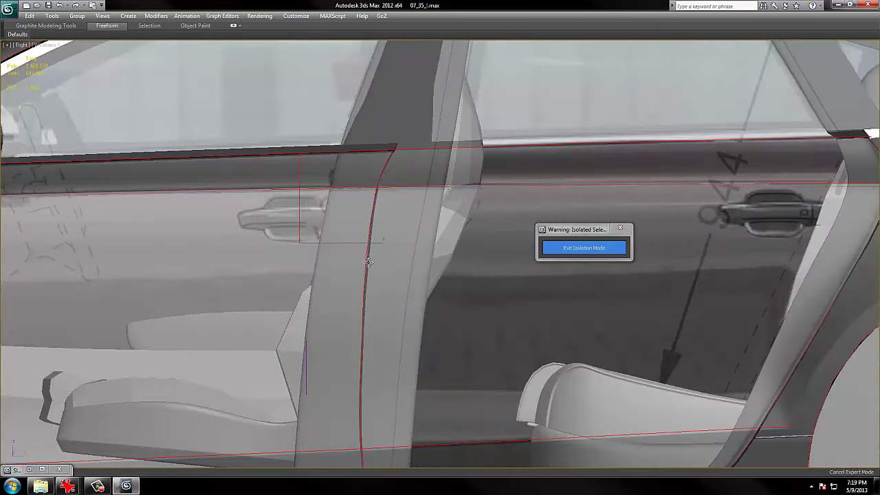
{"action": "middle_click_drag", "start_coordinate": [334, 238], "coordinate": [398, 265]}
{"action": "key", "text": "alt+x"}
{"action": "scroll", "coordinate": [337, 260], "scroll_direction": "up", "scroll_amount": 3}
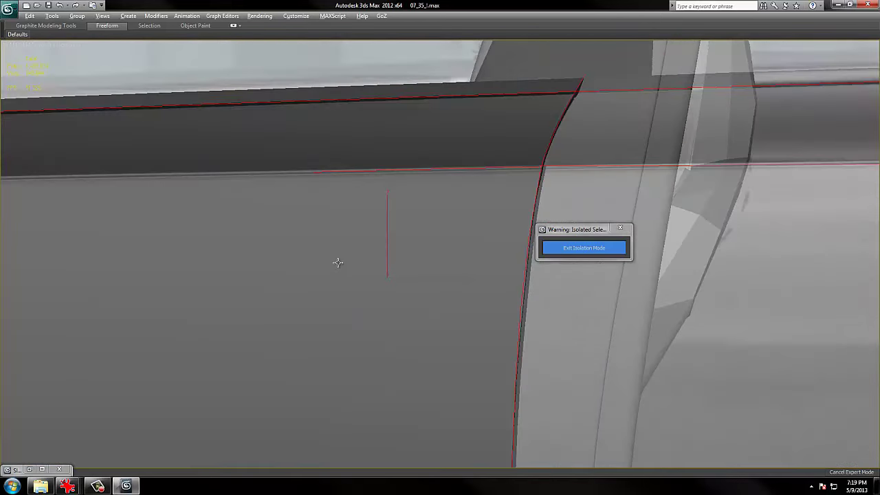
{"action": "key", "text": "F3"}
{"action": "key", "text": "F4"}
{"action": "key", "text": "F3"}
{"action": "key", "text": "alt+x"}
{"action": "key", "text": "F3"}
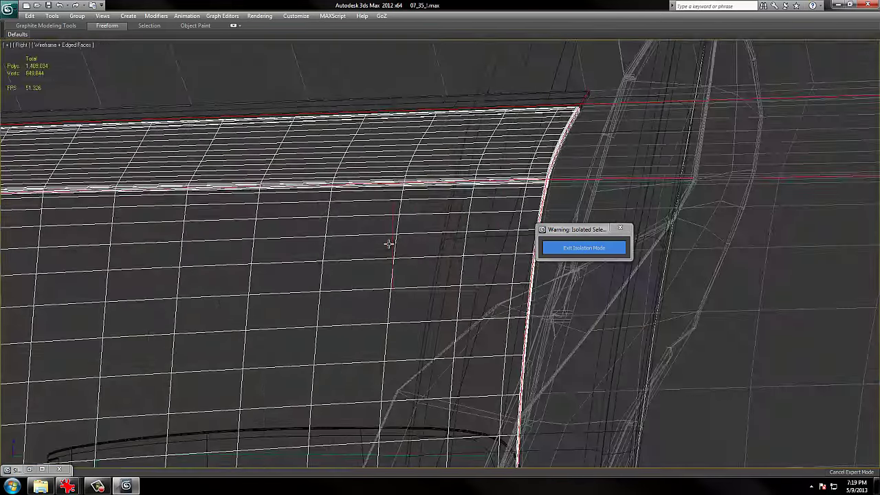
Leave Expert Mode and go to the front door's Editable Poly level beneath TurboSmooth, with edged faces off.
{"action": "key", "text": "F4"}
{"action": "key", "text": "ctrl+x"}
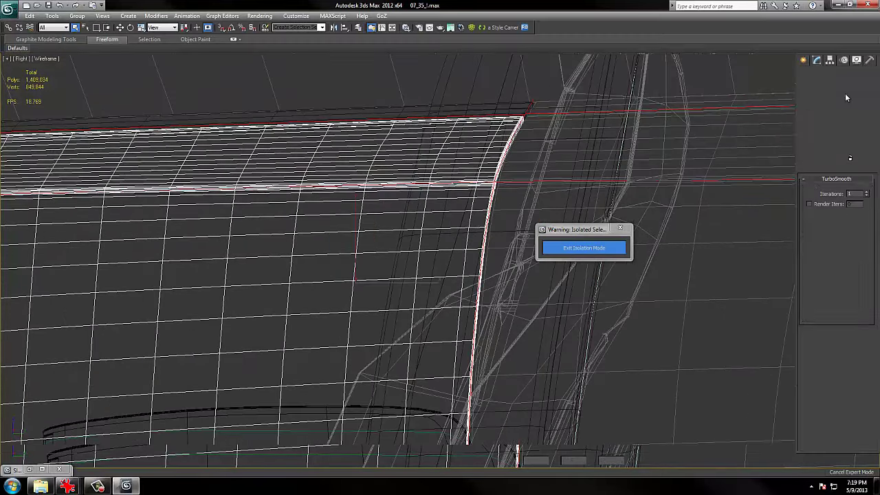
{"action": "left_click", "coordinate": [824, 104]}
{"action": "middle_click_drag", "start_coordinate": [423, 294], "coordinate": [450, 283]}
{"action": "scroll", "coordinate": [450, 283], "scroll_direction": "down", "scroll_amount": 3}
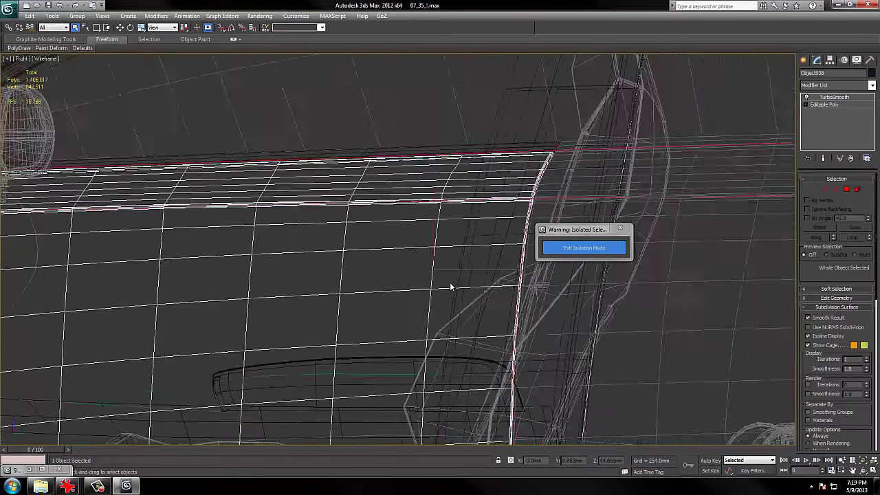
Compare the front door's base mesh with the handle in the reference photo, alternating wireframe and shaded display.
{"action": "key", "text": "F3"}
{"action": "key", "text": "F3"}
{"action": "key", "text": "F3"}
{"action": "key", "text": "F3"}
{"action": "scroll", "coordinate": [449, 282], "scroll_direction": "down", "scroll_amount": 4}
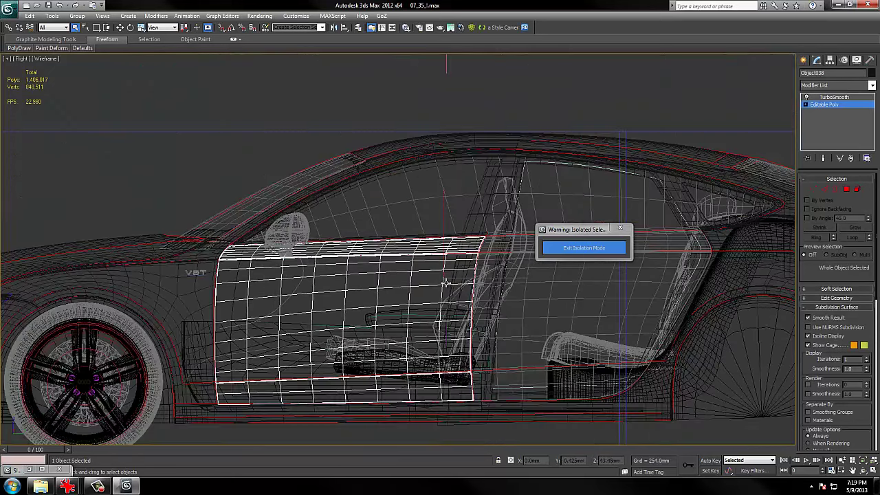
{"action": "scroll", "coordinate": [446, 282], "scroll_direction": "up", "scroll_amount": 2}
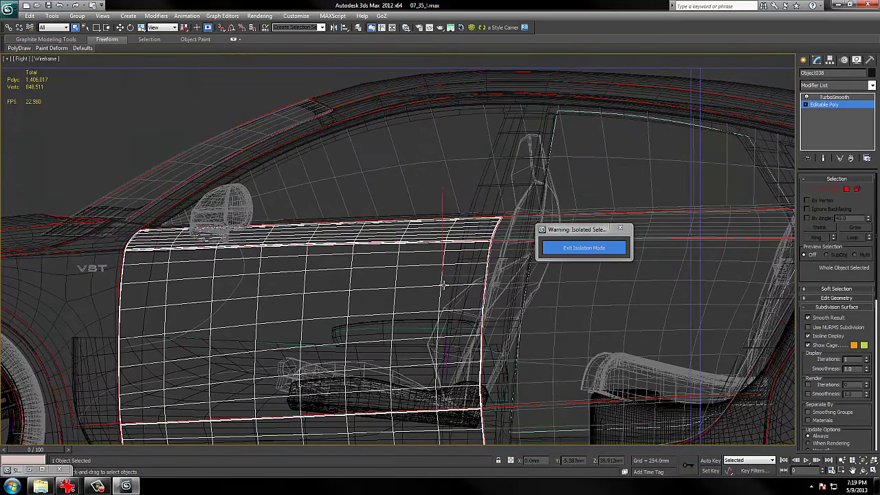
{"action": "scroll", "coordinate": [443, 285], "scroll_direction": "up", "scroll_amount": 3}
{"action": "key", "text": "F3"}
{"action": "key", "text": "F3"}
{"action": "key", "text": "F3"}
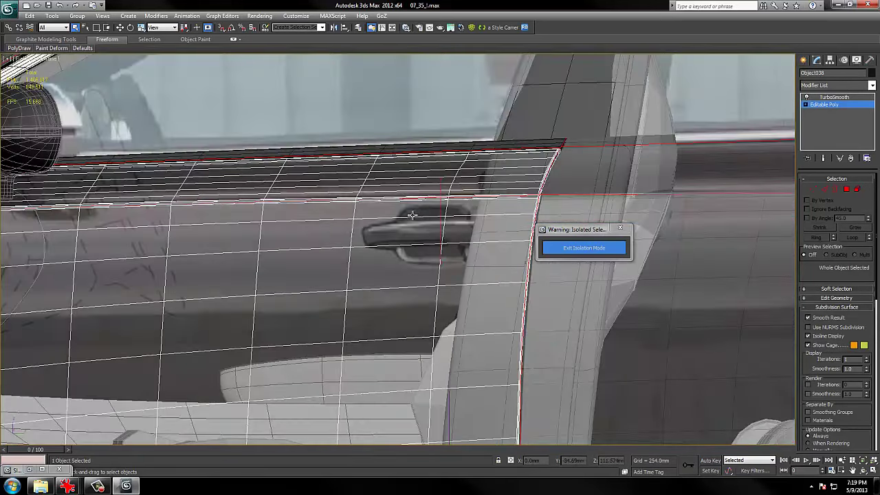
{"action": "key", "text": "F4"}
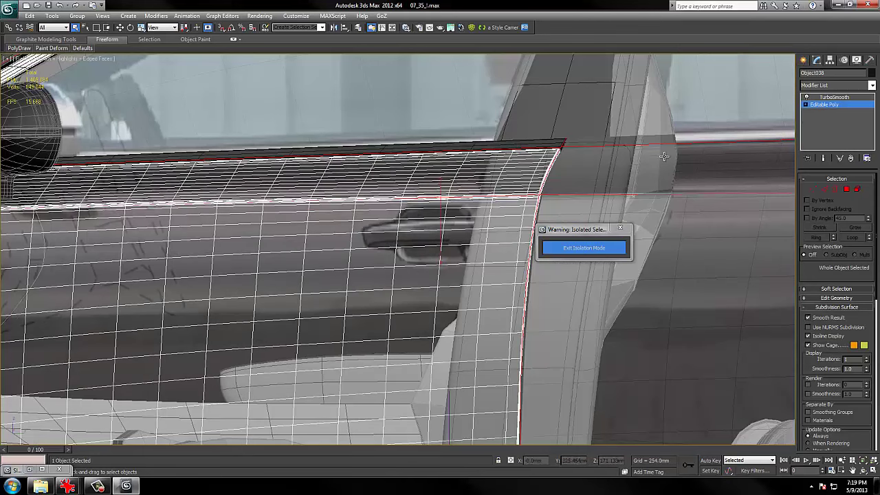
Return to the front door's TurboSmooth level and examine the smoothed mesh around the photographed door handle.
{"action": "left_click", "coordinate": [847, 98]}
{"action": "scroll", "coordinate": [293, 306], "scroll_direction": "up", "scroll_amount": 4}
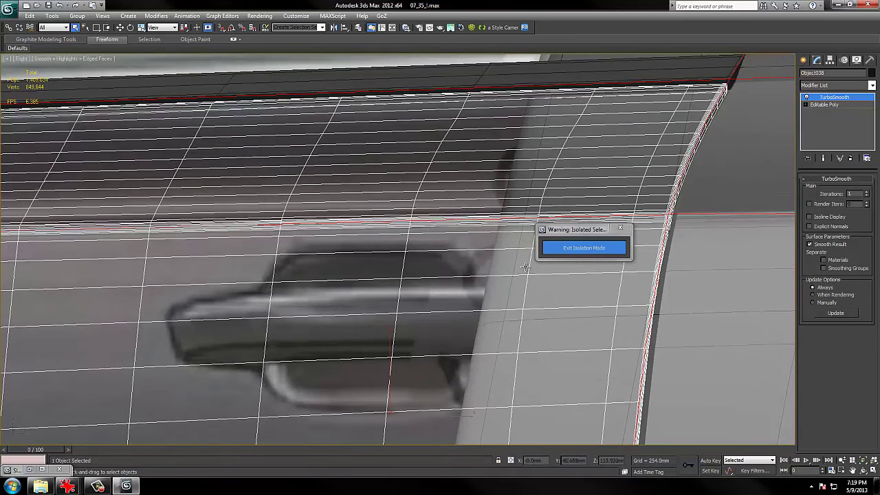
{"action": "middle_click_drag", "start_coordinate": [526, 267], "coordinate": [511, 231]}
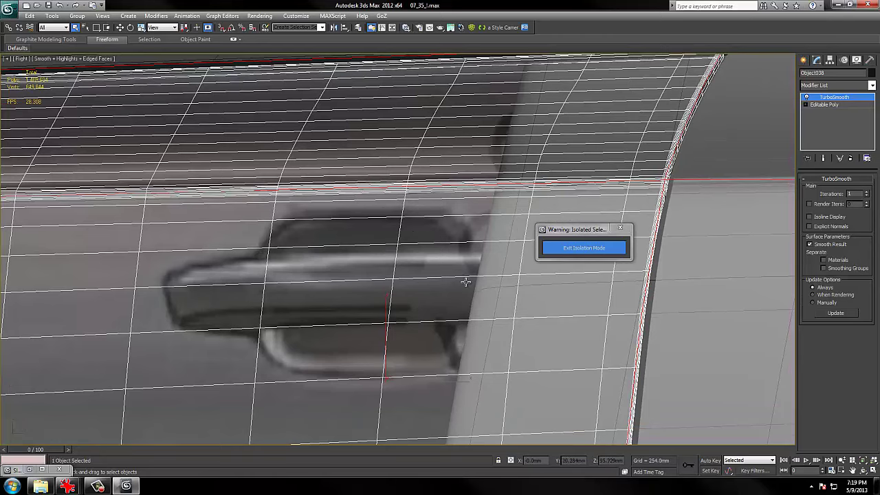
{"action": "scroll", "coordinate": [466, 282], "scroll_direction": "down", "scroll_amount": 3}
{"action": "scroll", "coordinate": [462, 276], "scroll_direction": "down", "scroll_amount": 5}
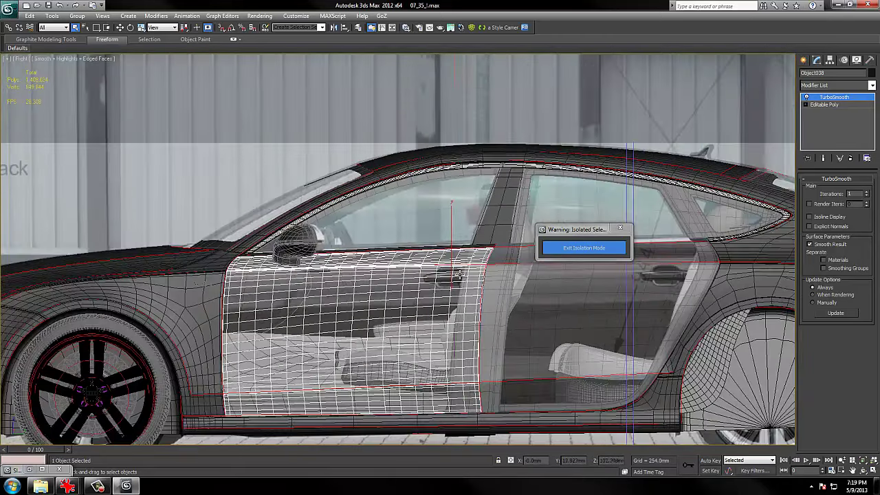
Turn off edged faces and review the shaded car from the rear quarter around to the front bumper and wheel.
{"action": "mouse_move", "coordinate": [461, 266]}
{"action": "middle_mouse_down", "text": "alt"}
{"action": "mouse_move", "coordinate": [622, 310]}
{"action": "mouse_move", "coordinate": [621, 330]}
{"action": "mouse_move", "coordinate": [520, 321]}
{"action": "mouse_move", "coordinate": [544, 306]}
{"action": "mouse_move", "coordinate": [415, 230]}
{"action": "mouse_move", "coordinate": [383, 250]}
{"action": "mouse_move", "coordinate": [349, 250]}
{"action": "middle_mouse_up", "text": "alt"}
{"action": "key", "text": "F4"}
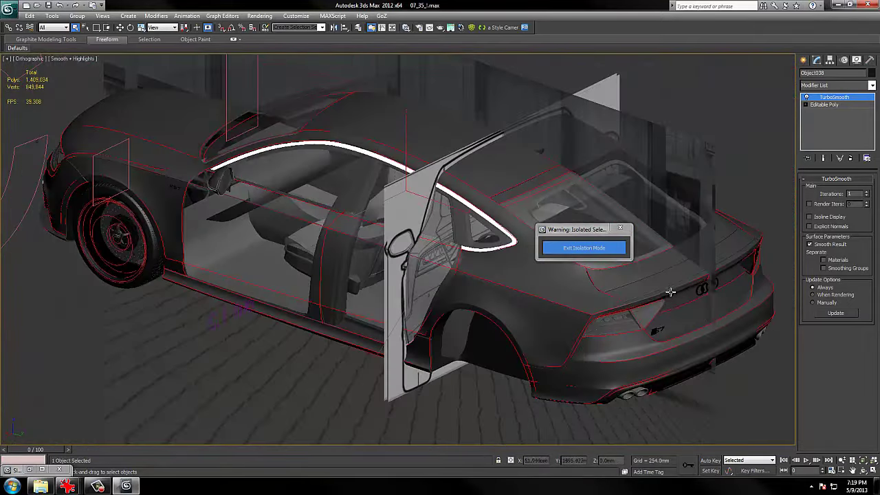
{"action": "middle_click_drag", "start_coordinate": [670, 292], "coordinate": [287, 327], "text": "alt"}
{"action": "middle_click_drag", "start_coordinate": [135, 318], "coordinate": [284, 304], "text": "alt"}
{"action": "scroll", "coordinate": [317, 312], "scroll_direction": "up", "scroll_amount": 3}
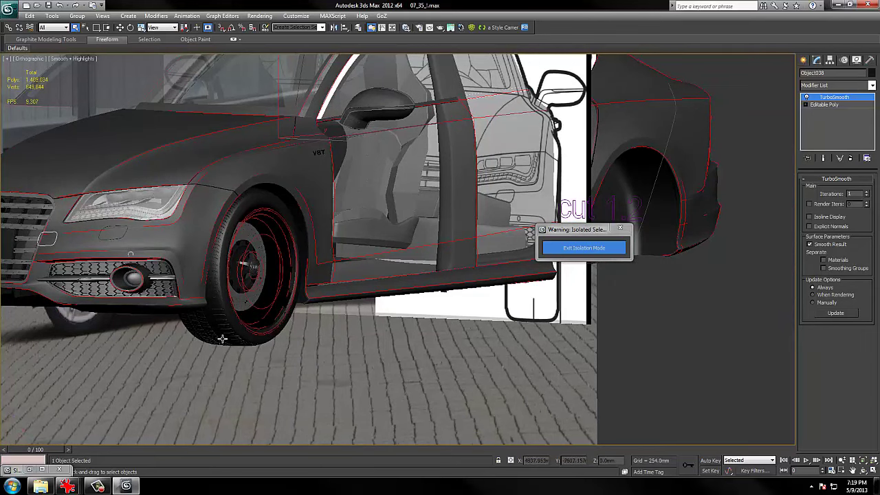
{"action": "middle_click_drag", "start_coordinate": [227, 330], "coordinate": [468, 309], "text": "alt"}
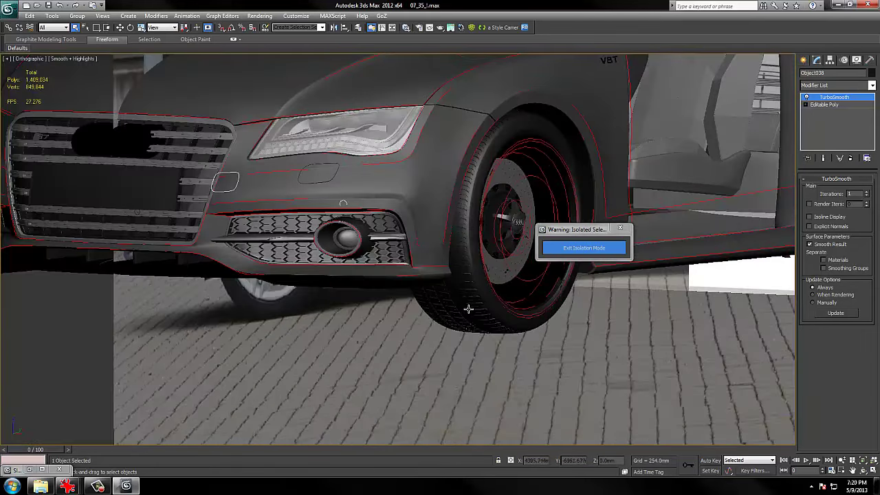
Select the front wheel group and inspect its tire tread, spokes and brake disc in wireframe and shaded display.
{"action": "left_click", "coordinate": [519, 313]}
{"action": "key", "text": "F3"}
{"action": "key", "text": "F3"}
{"action": "key", "text": "F3"}
{"action": "key", "text": "F3"}
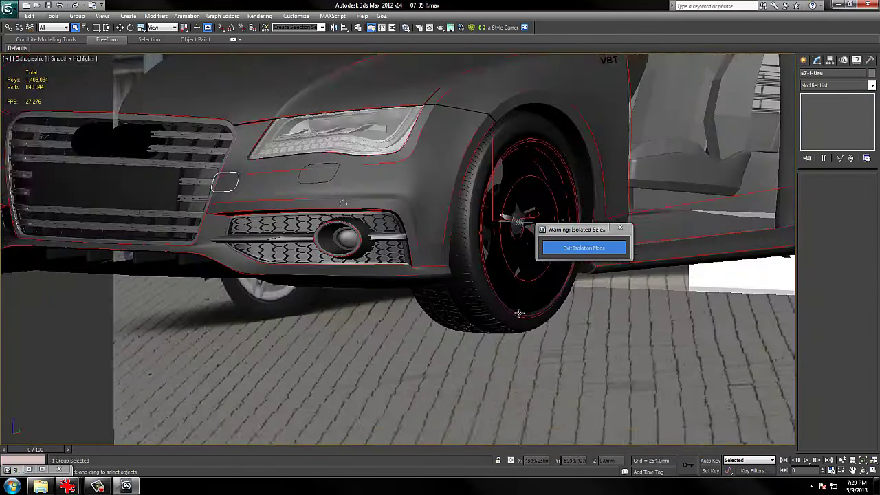
{"action": "middle_click_drag", "start_coordinate": [519, 313], "coordinate": [327, 338], "text": "alt"}
{"action": "middle_click_drag", "start_coordinate": [358, 306], "coordinate": [369, 336], "text": "alt"}
{"action": "key", "text": "F3"}
{"action": "key", "text": "F4"}
{"action": "key", "text": "F3"}
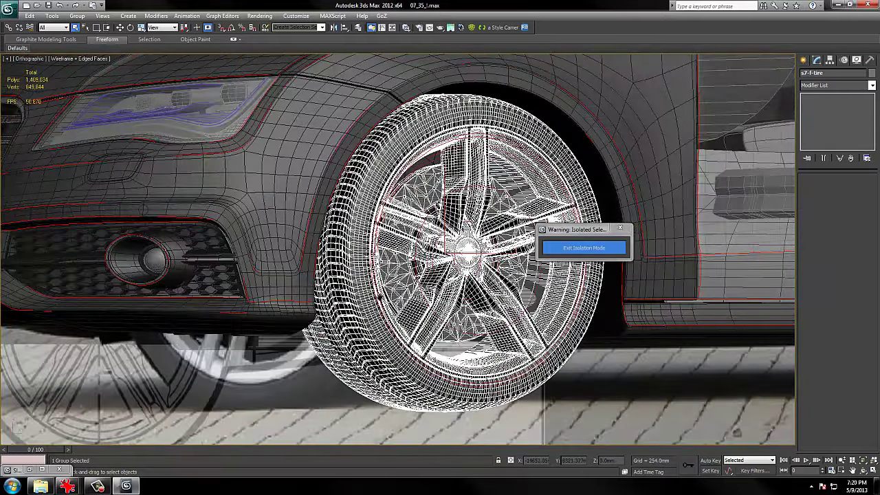
{"action": "middle_click_drag", "start_coordinate": [379, 297], "coordinate": [373, 344]}
{"action": "key", "text": "F4"}
Examine the shaded body side from the front fender and mirror across the doors to the rear quarter and rear window.
{"action": "middle_click_drag", "start_coordinate": [489, 220], "coordinate": [370, 281], "text": "alt"}
{"action": "scroll", "coordinate": [471, 232], "scroll_direction": "down", "scroll_amount": 2}
{"action": "middle_click_drag", "start_coordinate": [428, 248], "coordinate": [352, 264]}
{"action": "middle_click_drag", "start_coordinate": [474, 234], "coordinate": [359, 276]}
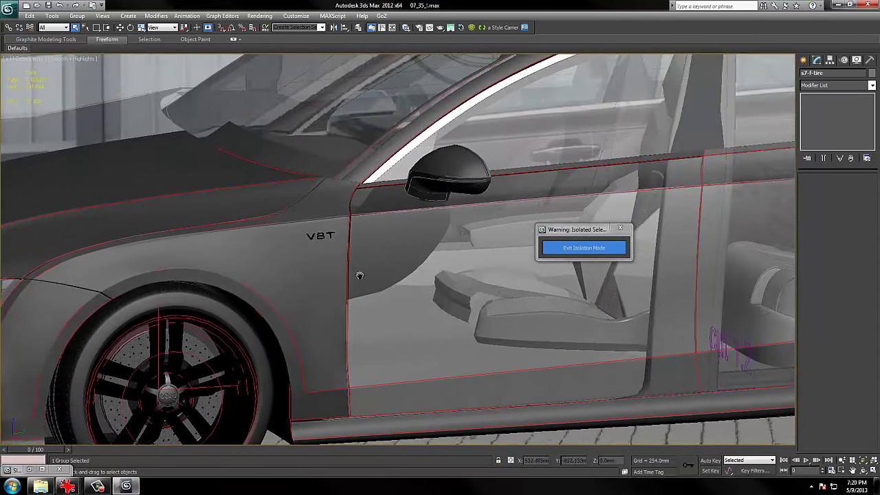
{"action": "middle_click_drag", "start_coordinate": [523, 258], "coordinate": [271, 277]}
{"action": "middle_click_drag", "start_coordinate": [482, 278], "coordinate": [286, 277]}
{"action": "scroll", "coordinate": [413, 296], "scroll_direction": "down", "scroll_amount": 2}
{"action": "mouse_move", "coordinate": [385, 296]}
{"action": "middle_mouse_down", "text": "alt"}
{"action": "mouse_move", "coordinate": [537, 304]}
{"action": "mouse_move", "coordinate": [328, 290]}
{"action": "middle_mouse_up", "text": "alt"}
{"action": "middle_click_drag", "start_coordinate": [379, 277], "coordinate": [444, 240], "text": "alt"}
{"action": "middle_click_drag", "start_coordinate": [475, 179], "coordinate": [484, 206], "text": "alt"}
{"action": "middle_click_drag", "start_coordinate": [496, 182], "coordinate": [488, 200]}
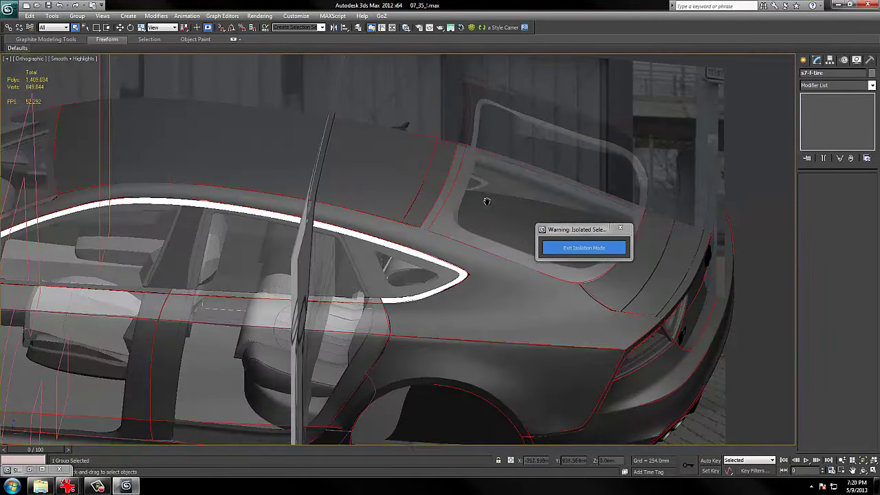
Inspect the windshield, its pillar and the roof edge in wireframe and in shaded display.
{"action": "middle_click_drag", "start_coordinate": [138, 169], "coordinate": [502, 155]}
{"action": "scroll", "coordinate": [502, 155], "scroll_direction": "up", "scroll_amount": 3}
{"action": "key", "text": "F3"}
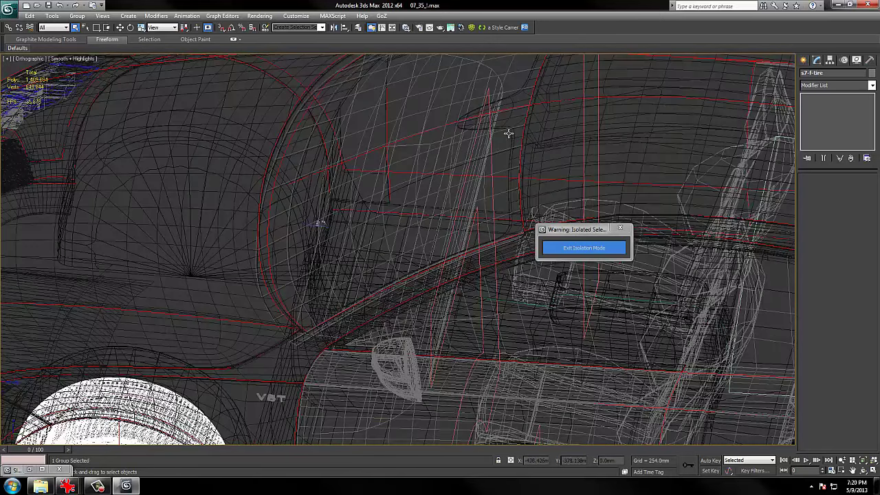
{"action": "key", "text": "F3"}
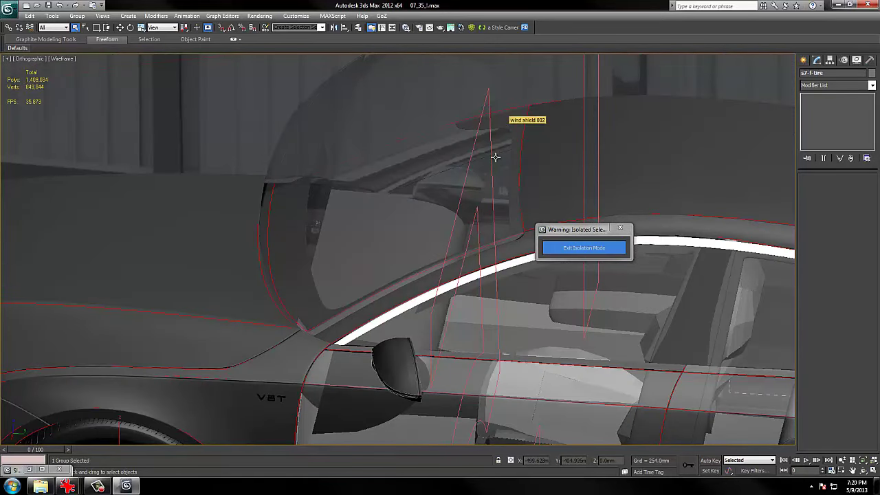
{"action": "scroll", "coordinate": [456, 247], "scroll_direction": "down", "scroll_amount": 3}
{"action": "scroll", "coordinate": [471, 230], "scroll_direction": "up", "scroll_amount": 1}
Review the side windows, rear wheel arch, taillight and rear bumper in shaded display.
{"action": "mouse_move", "coordinate": [454, 245]}
{"action": "middle_mouse_down", "text": "alt"}
{"action": "mouse_move", "coordinate": [472, 230]}
{"action": "mouse_move", "coordinate": [396, 259]}
{"action": "middle_mouse_up", "text": "alt"}
{"action": "mouse_move", "coordinate": [323, 277]}
{"action": "middle_mouse_down", "text": "alt"}
{"action": "mouse_move", "coordinate": [388, 281]}
{"action": "mouse_move", "coordinate": [313, 284]}
{"action": "middle_mouse_up", "text": "alt"}
{"action": "middle_click_drag", "start_coordinate": [497, 344], "coordinate": [202, 312]}
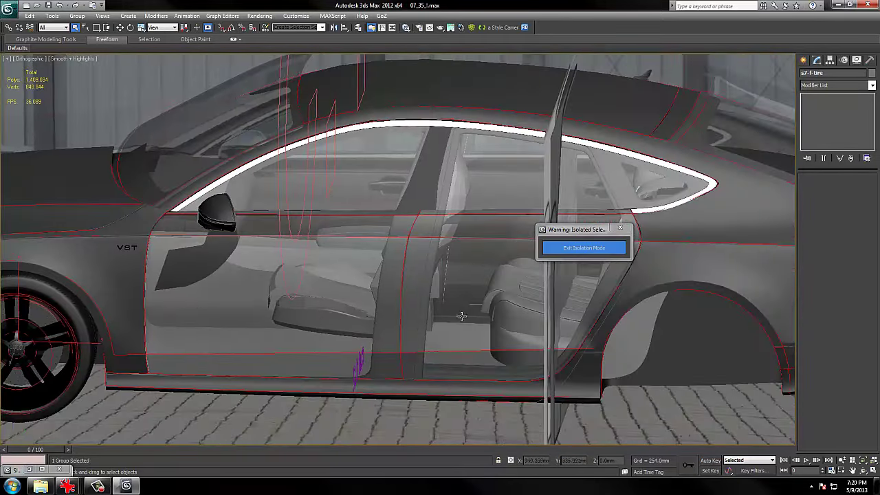
{"action": "middle_click_drag", "start_coordinate": [480, 297], "coordinate": [302, 300]}
{"action": "middle_click_drag", "start_coordinate": [440, 319], "coordinate": [328, 321], "text": "alt"}
{"action": "middle_click_drag", "start_coordinate": [614, 258], "coordinate": [474, 266]}
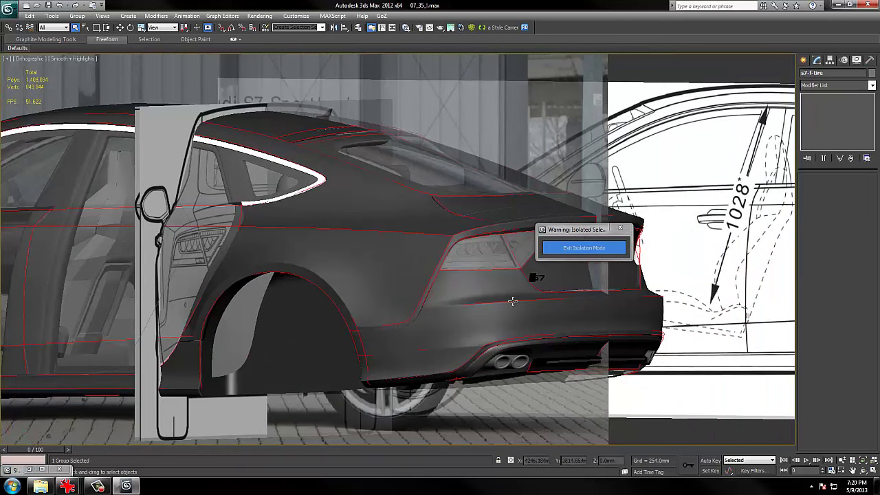
{"action": "middle_click_drag", "start_coordinate": [327, 316], "coordinate": [349, 317], "text": "alt"}
{"action": "middle_click_drag", "start_coordinate": [349, 317], "coordinate": [529, 304]}
{"action": "scroll", "coordinate": [528, 304], "scroll_direction": "up", "scroll_amount": 2}
Examine the side sill, front door opening and seats up close from the front quarter.
{"action": "middle_click_drag", "start_coordinate": [193, 319], "coordinate": [242, 315], "text": "alt"}
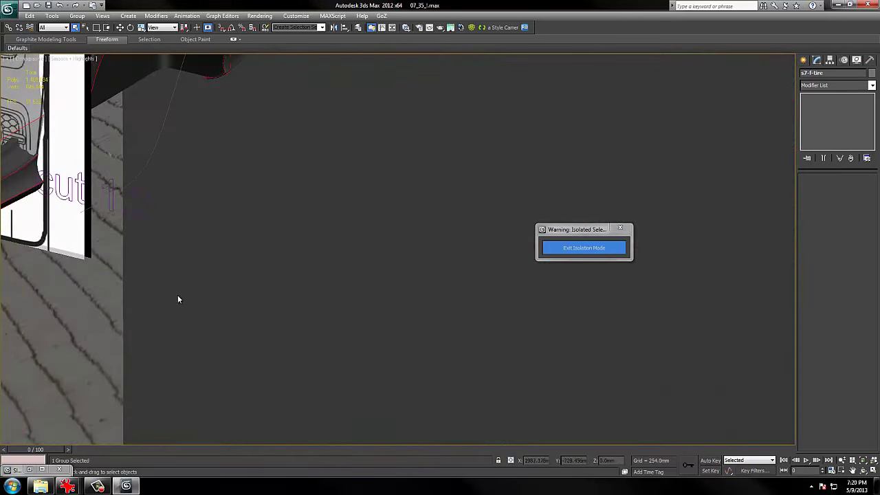
{"action": "middle_click_drag", "start_coordinate": [14, 212], "coordinate": [365, 314]}
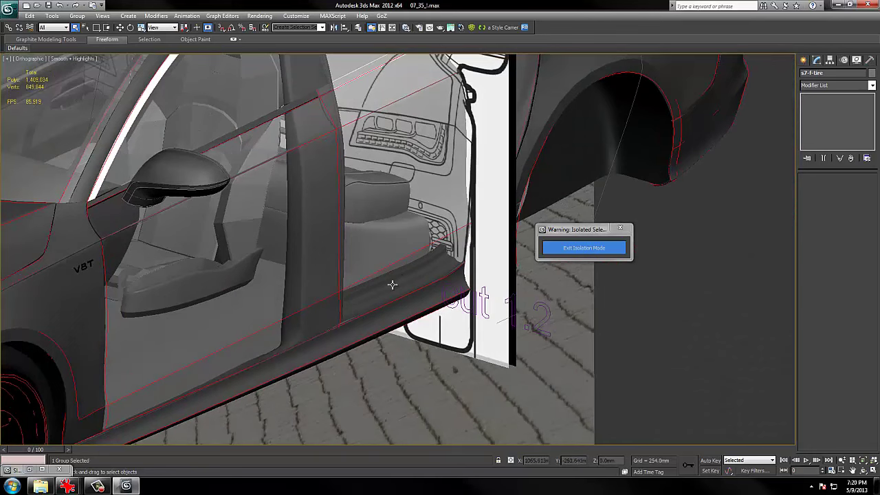
{"action": "middle_click_drag", "start_coordinate": [391, 284], "coordinate": [360, 338], "text": "alt"}
{"action": "scroll", "coordinate": [360, 338], "scroll_direction": "down", "scroll_amount": 2}
{"action": "middle_click_drag", "start_coordinate": [371, 274], "coordinate": [517, 259], "text": "alt"}
{"action": "scroll", "coordinate": [518, 259], "scroll_direction": "up", "scroll_amount": 2}
{"action": "middle_click_drag", "start_coordinate": [200, 342], "coordinate": [337, 331]}
{"action": "scroll", "coordinate": [383, 301], "scroll_direction": "down", "scroll_amount": 2}
{"action": "scroll", "coordinate": [383, 303], "scroll_direction": "up", "scroll_amount": 2}
{"action": "scroll", "coordinate": [336, 331], "scroll_direction": "up", "scroll_amount": 2}
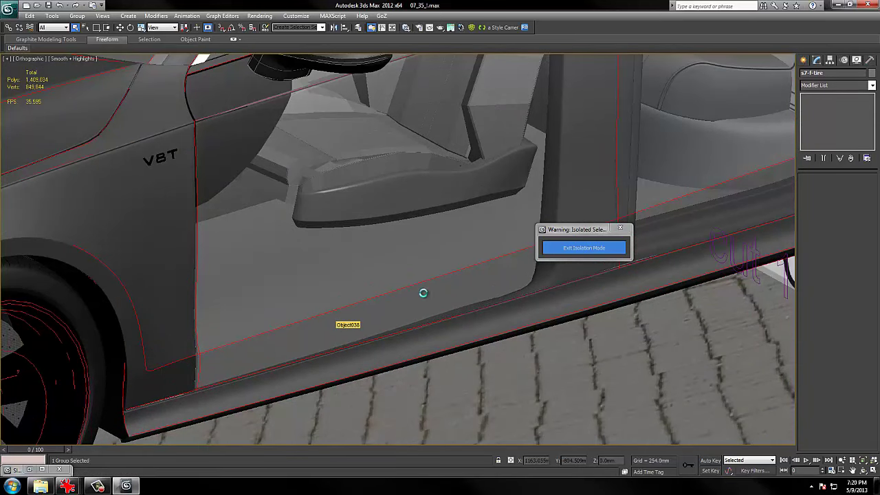
{"action": "scroll", "coordinate": [423, 293], "scroll_direction": "down", "scroll_amount": 1}
{"action": "scroll", "coordinate": [420, 294], "scroll_direction": "down", "scroll_amount": 1}
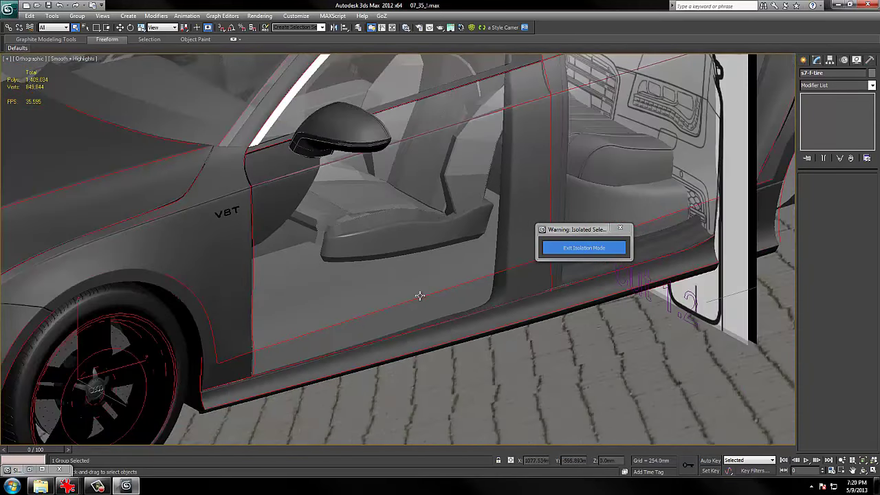
Review the front and side of the car in scene version 07_38 in shaded and edged-faces display.
{"action": "scroll", "coordinate": [418, 295], "scroll_direction": "down", "scroll_amount": 1}
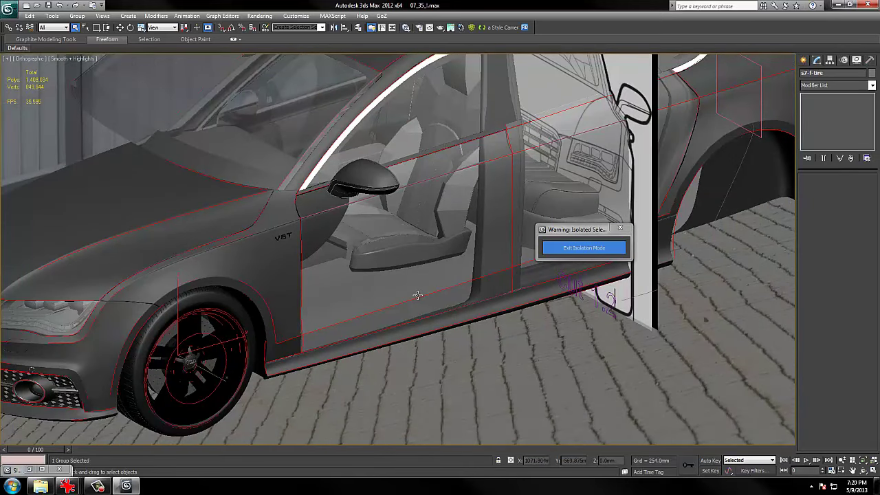
{"action": "scroll", "coordinate": [459, 348], "scroll_direction": "down", "scroll_amount": 1}
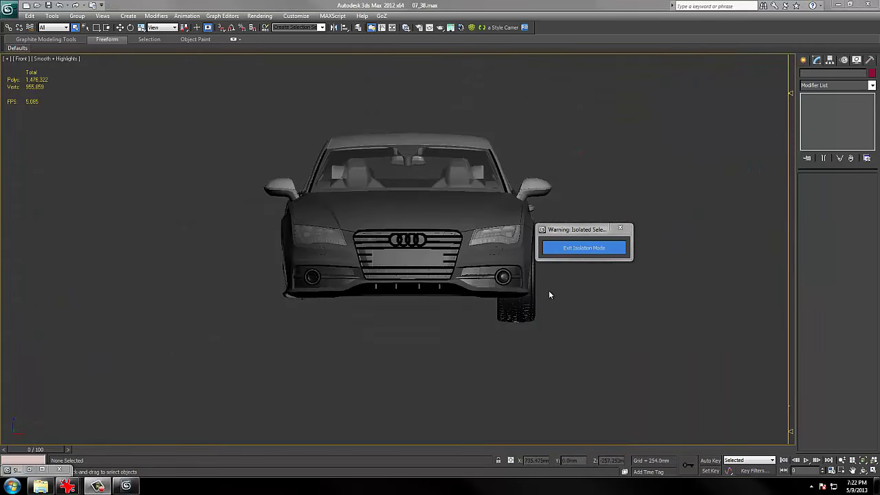
{"action": "mouse_move", "coordinate": [549, 294]}
{"action": "middle_mouse_down", "text": "alt"}
{"action": "mouse_move", "coordinate": [523, 306]}
{"action": "mouse_move", "coordinate": [546, 312]}
{"action": "middle_mouse_up", "text": "alt"}
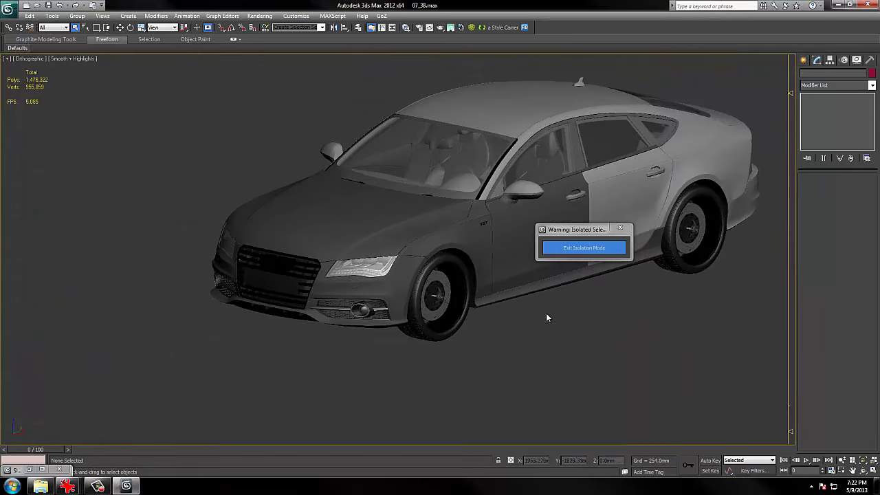
{"action": "key", "text": "F4"}
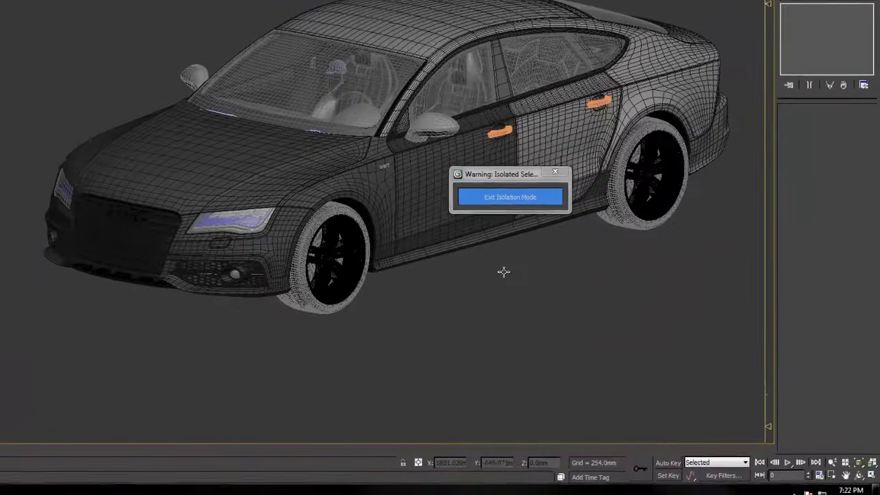
{"action": "middle_click_drag", "start_coordinate": [674, 259], "coordinate": [582, 298]}
{"action": "scroll", "coordinate": [597, 248], "scroll_direction": "up", "scroll_amount": 2}
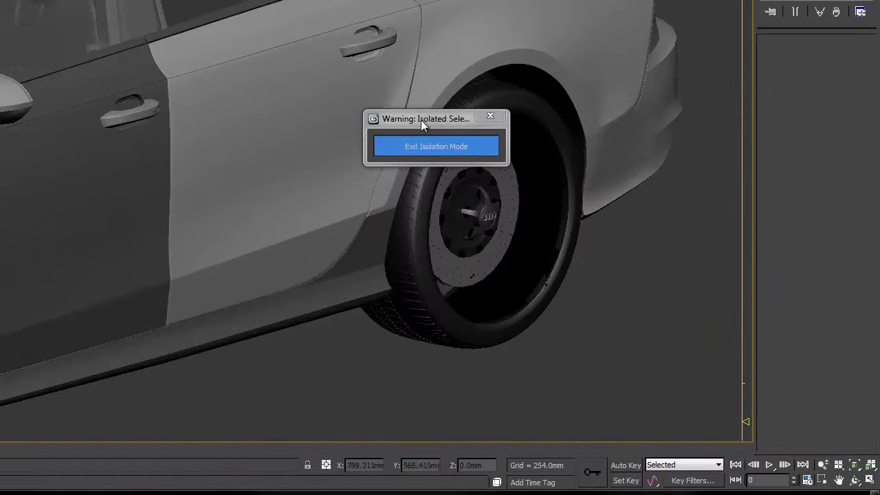
Move the isolation warning clear of the car and inspect the doors, rear wheel and side windows in shaded display.
{"action": "left_click_drag", "start_coordinate": [440, 118], "coordinate": [627, 205]}
{"action": "scroll", "coordinate": [365, 172], "scroll_direction": "down", "scroll_amount": 4}
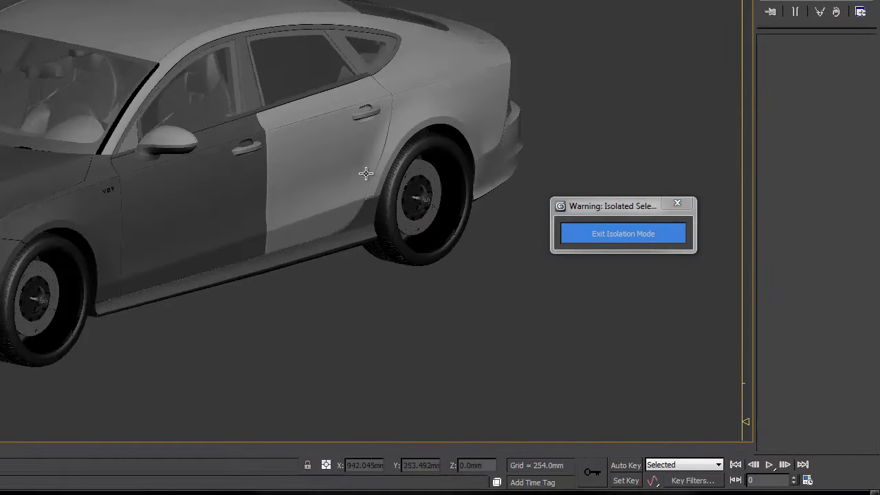
{"action": "scroll", "coordinate": [365, 165], "scroll_direction": "up", "scroll_amount": 4}
{"action": "scroll", "coordinate": [337, 153], "scroll_direction": "down", "scroll_amount": 3}
{"action": "scroll", "coordinate": [303, 157], "scroll_direction": "up", "scroll_amount": 3}
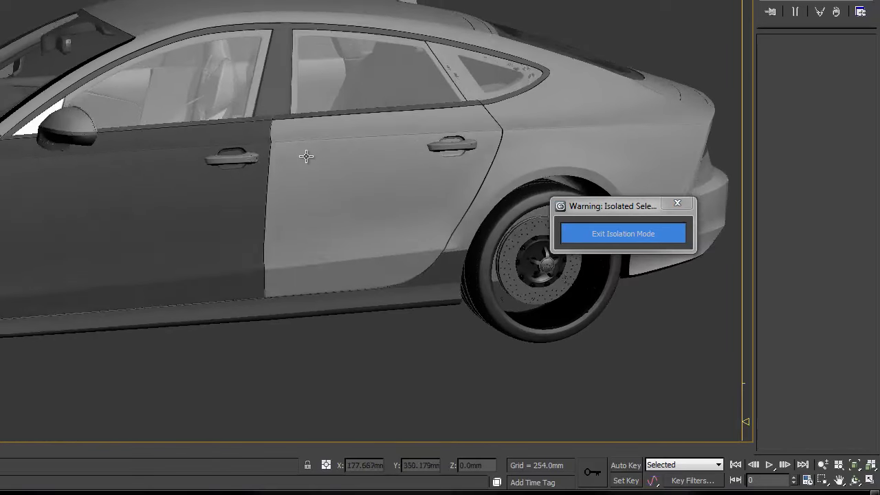
{"action": "scroll", "coordinate": [315, 167], "scroll_direction": "down", "scroll_amount": 3}
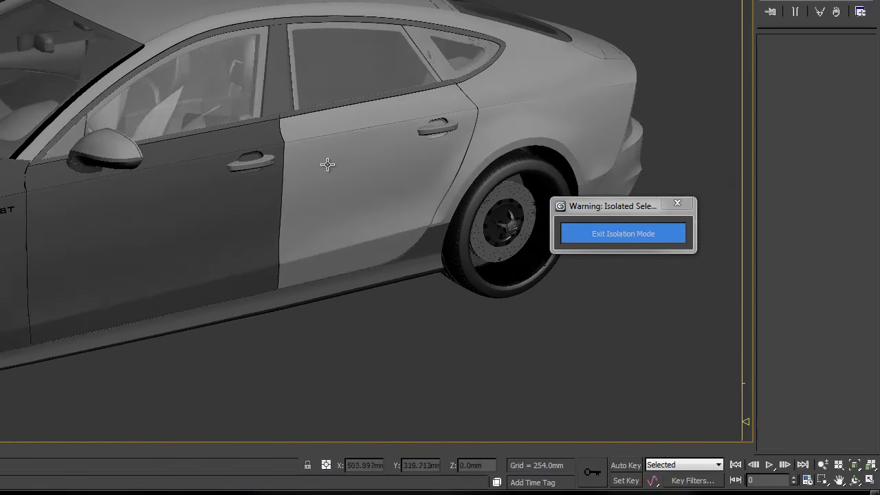
{"action": "middle_click_drag", "start_coordinate": [322, 152], "coordinate": [311, 170], "text": "alt"}
{"action": "middle_click_drag", "start_coordinate": [401, 214], "coordinate": [345, 207], "text": "alt"}
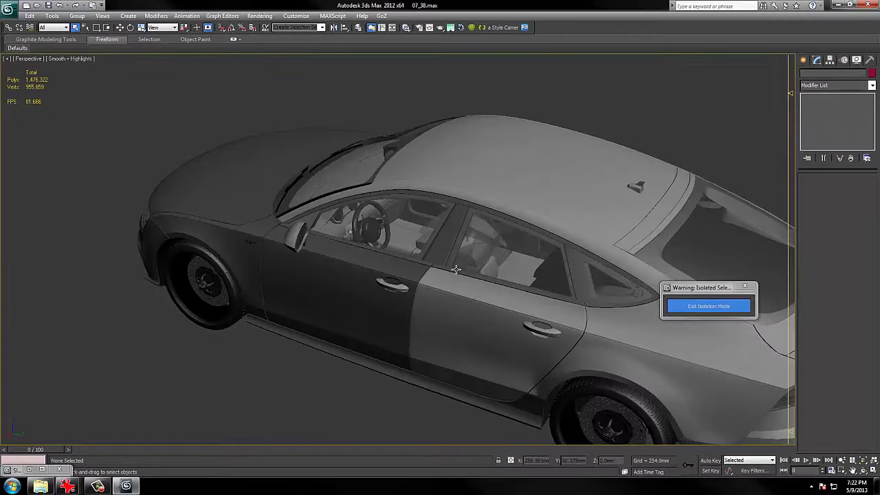
{"action": "scroll", "coordinate": [456, 258], "scroll_direction": "up", "scroll_amount": 5}
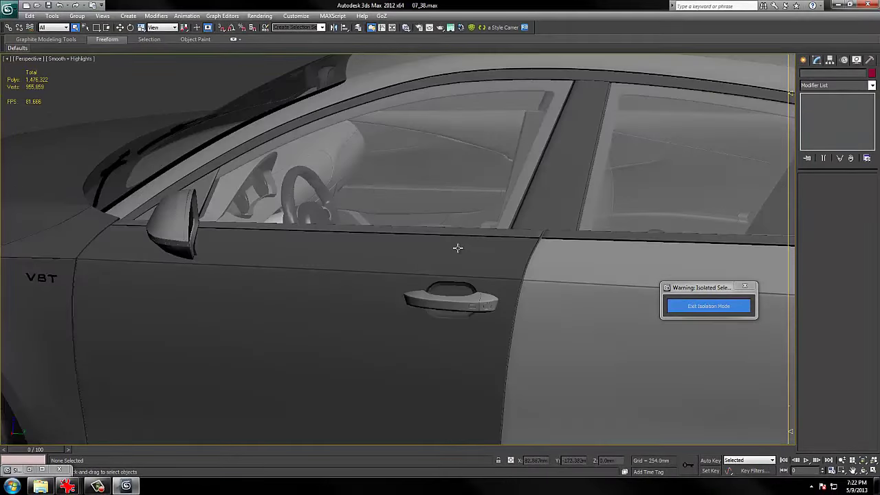
Try to hide the selected car group and undo the hiding.
{"action": "right_click", "coordinate": [377, 190]}
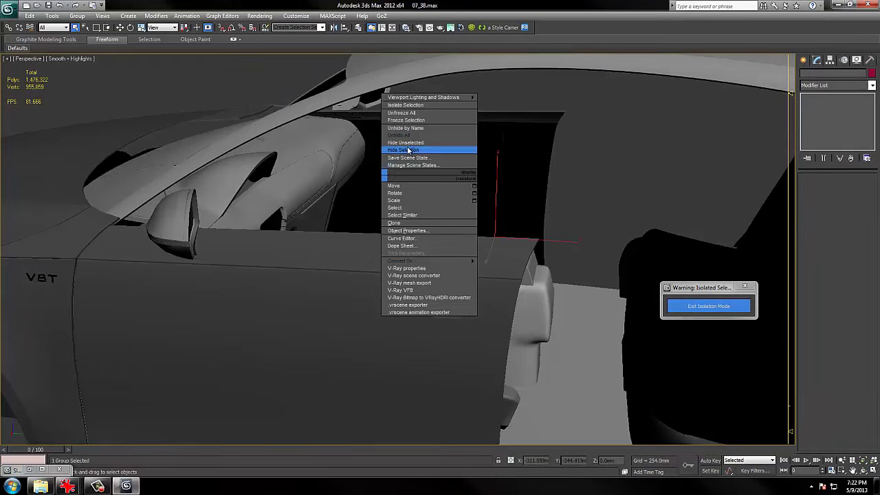
{"action": "left_click", "coordinate": [413, 148]}
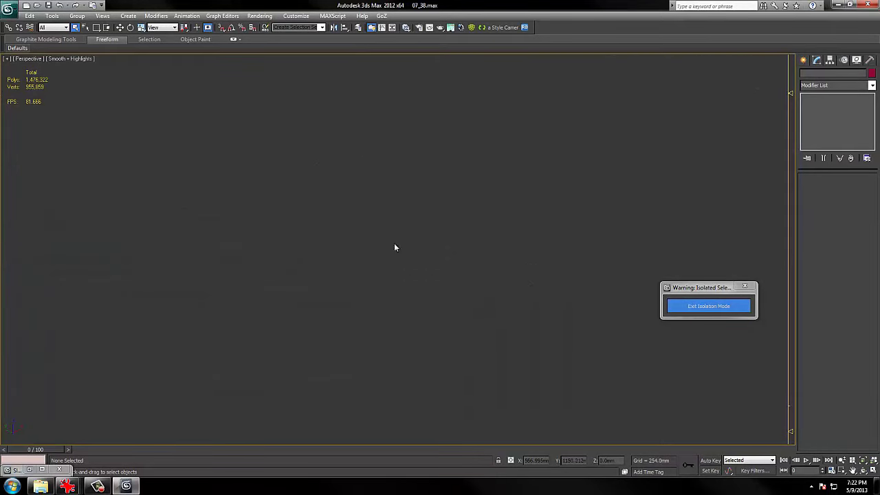
{"action": "key", "text": "ctrl+z"}
{"action": "middle_click_drag", "start_coordinate": [426, 263], "coordinate": [440, 246]}
{"action": "right_click", "coordinate": [555, 226]}
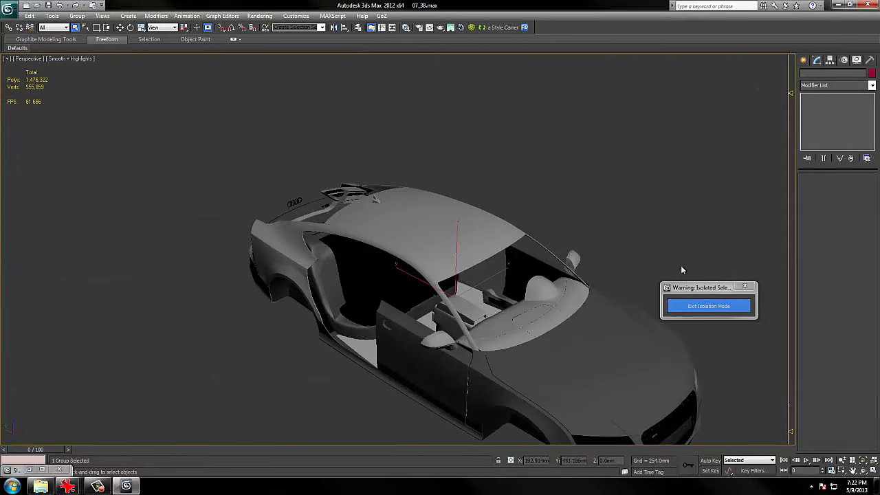
{"action": "left_click", "coordinate": [723, 300]}
{"action": "left_click", "coordinate": [723, 305]}
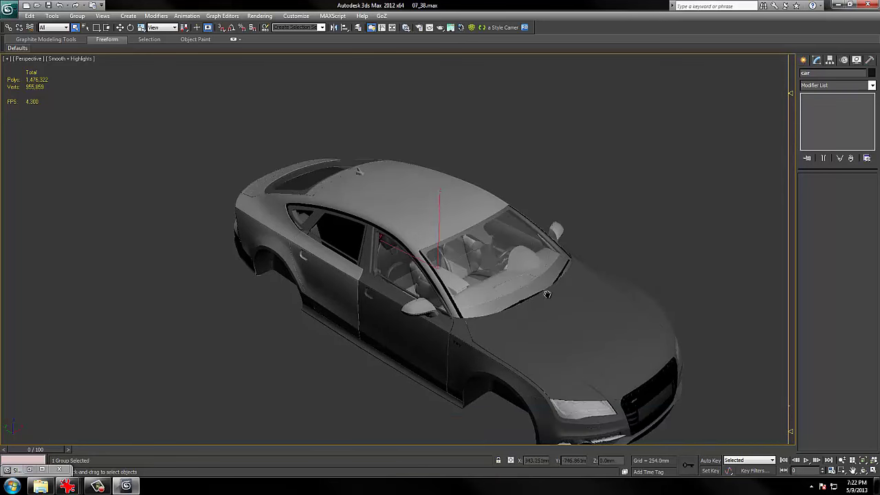
{"action": "middle_click_drag", "start_coordinate": [548, 294], "coordinate": [544, 289]}
{"action": "scroll", "coordinate": [508, 271], "scroll_direction": "up", "scroll_amount": 3}
{"action": "right_click", "coordinate": [508, 271]}
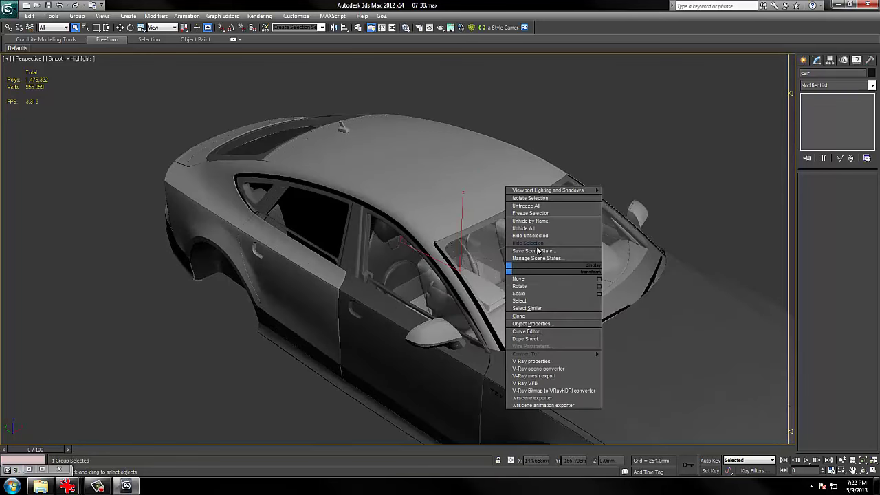
{"action": "left_click", "coordinate": [530, 250]}
{"action": "key", "text": "ctrl+z"}
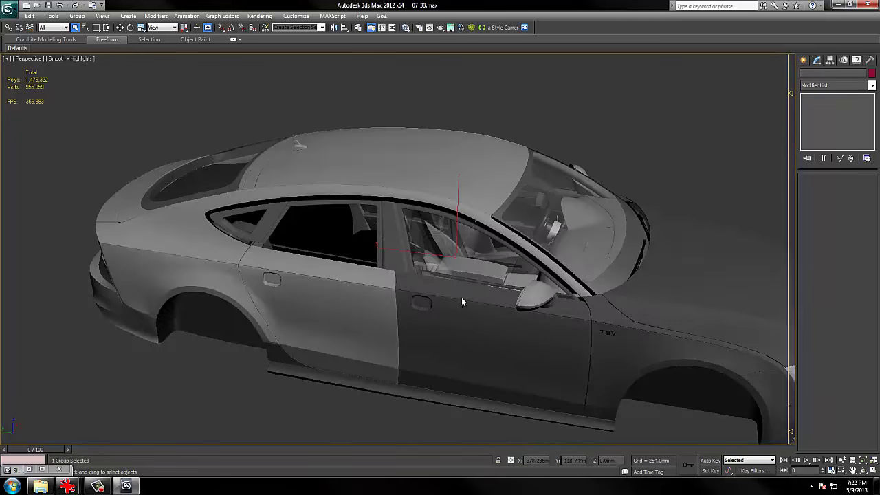
Open the car group with edged faces shown and select the front fender.
{"action": "mouse_move", "coordinate": [352, 299]}
{"action": "middle_mouse_down", "text": "alt"}
{"action": "mouse_move", "coordinate": [530, 309]}
{"action": "mouse_move", "coordinate": [440, 280]}
{"action": "middle_mouse_up", "text": "alt"}
{"action": "scroll", "coordinate": [452, 298], "scroll_direction": "up", "scroll_amount": 3}
{"action": "scroll", "coordinate": [452, 298], "scroll_direction": "up", "scroll_amount": 3}
{"action": "key", "text": "F4"}
{"action": "middle_click_drag", "start_coordinate": [359, 297], "coordinate": [355, 295]}
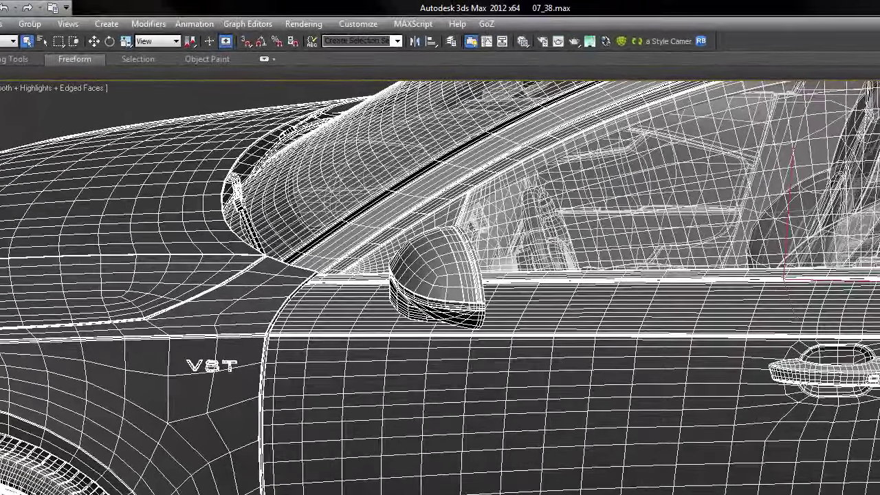
{"action": "left_click", "coordinate": [29, 24]}
{"action": "left_click", "coordinate": [48, 76]}
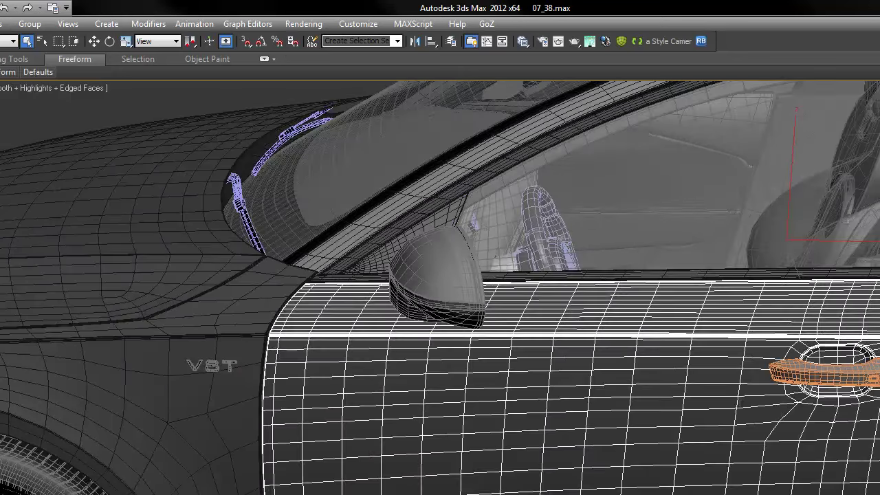
{"action": "middle_click_drag", "start_coordinate": [685, 408], "coordinate": [688, 400]}
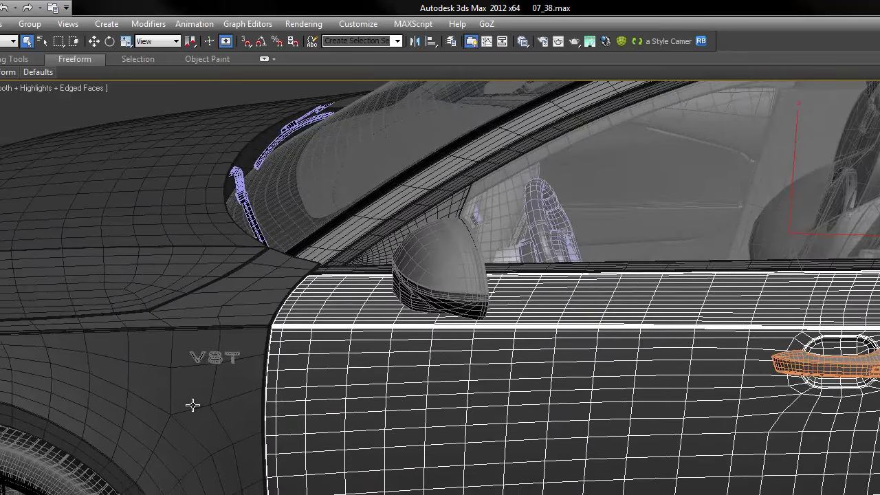
{"action": "left_click", "coordinate": [192, 406]}
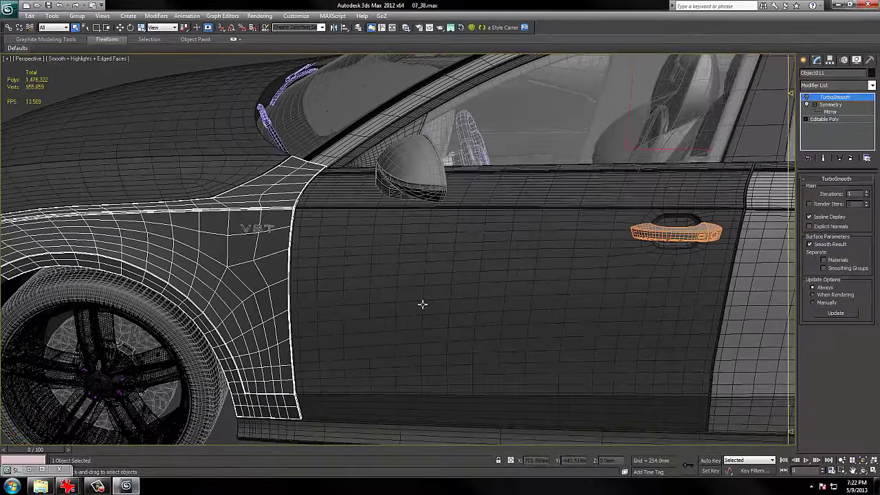
Inspect the front fender's topology and its gap to the front door in shaded and edged-faces display.
{"action": "middle_click_drag", "start_coordinate": [422, 304], "coordinate": [444, 296], "text": "alt"}
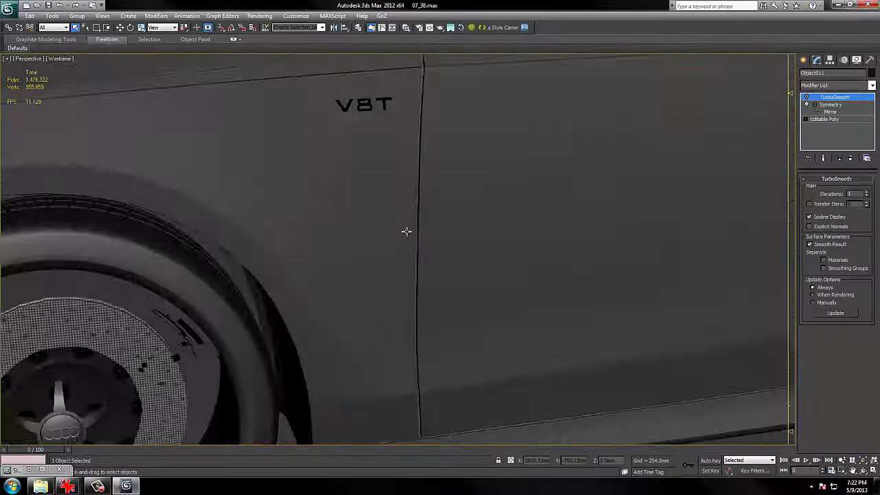
{"action": "scroll", "coordinate": [395, 216], "scroll_direction": "up", "scroll_amount": 2}
{"action": "key", "text": "F4"}
{"action": "middle_click_drag", "start_coordinate": [395, 216], "coordinate": [400, 270], "text": "alt"}
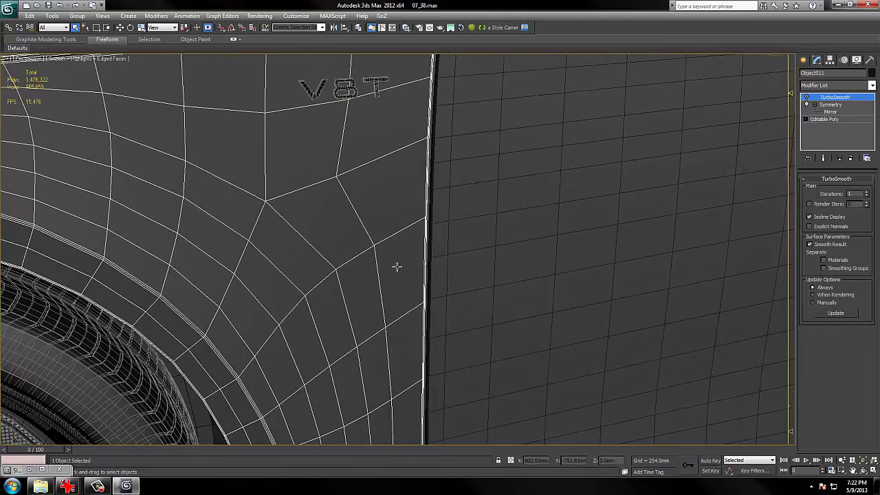
{"action": "scroll", "coordinate": [397, 266], "scroll_direction": "down", "scroll_amount": 5}
Examine the front door handle and its recess up close in shaded and edged-faces display.
{"action": "middle_click_drag", "start_coordinate": [592, 204], "coordinate": [408, 285]}
{"action": "scroll", "coordinate": [409, 285], "scroll_direction": "up", "scroll_amount": 1}
{"action": "middle_click_drag", "start_coordinate": [636, 246], "coordinate": [460, 269]}
{"action": "scroll", "coordinate": [460, 270], "scroll_direction": "up", "scroll_amount": 2}
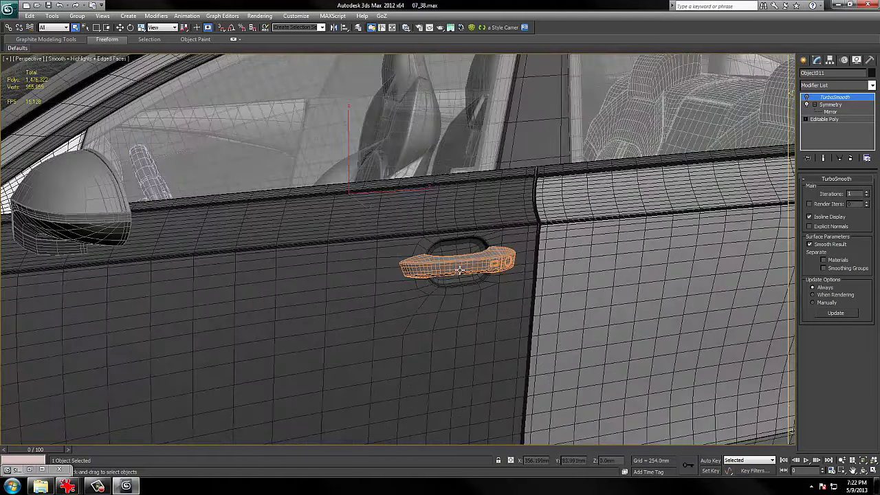
{"action": "scroll", "coordinate": [460, 270], "scroll_direction": "up", "scroll_amount": 2}
{"action": "scroll", "coordinate": [534, 246], "scroll_direction": "up", "scroll_amount": 2}
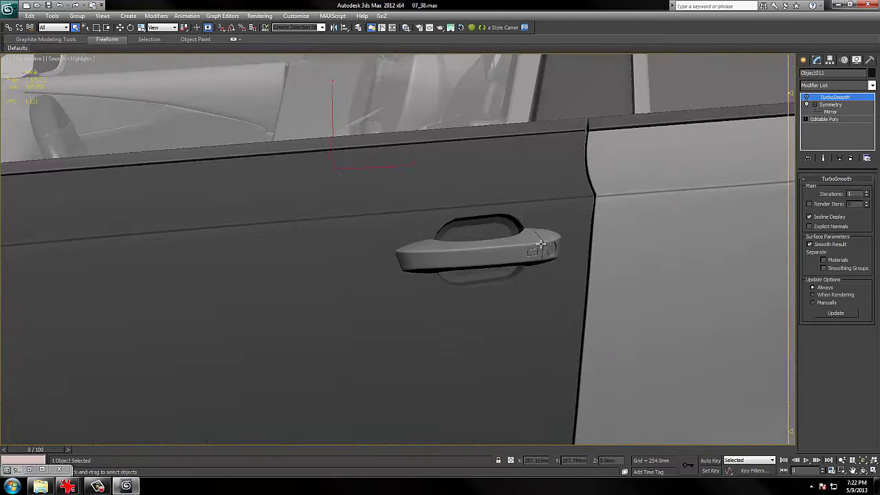
{"action": "key", "text": "F3"}
{"action": "key", "text": "F3"}
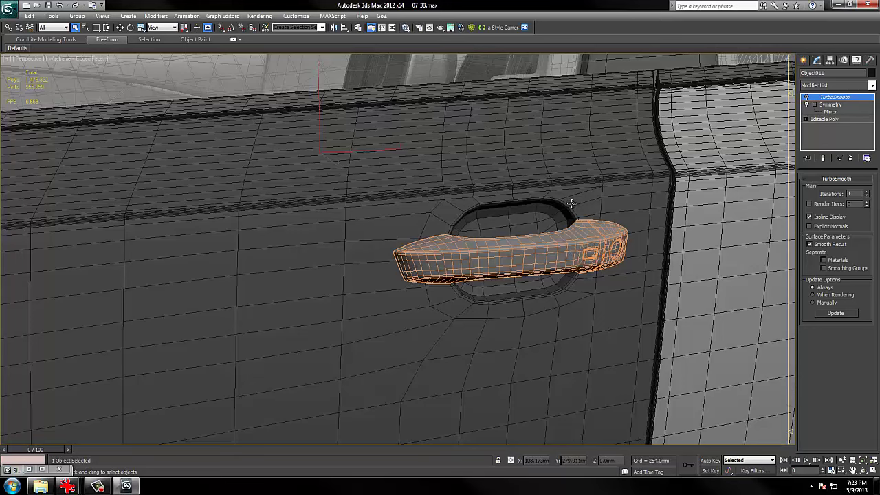
{"action": "middle_click_drag", "start_coordinate": [541, 237], "coordinate": [509, 268]}
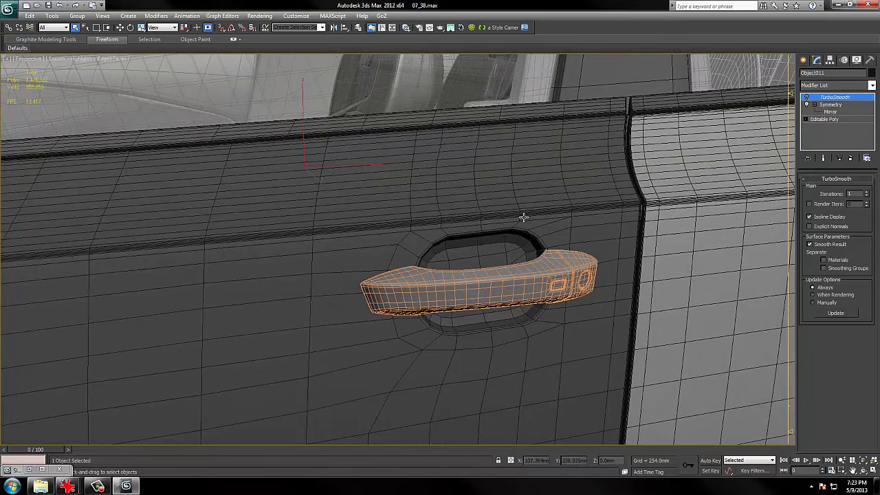
{"action": "key", "text": "F4"}
{"action": "middle_click_drag", "start_coordinate": [524, 217], "coordinate": [520, 198]}
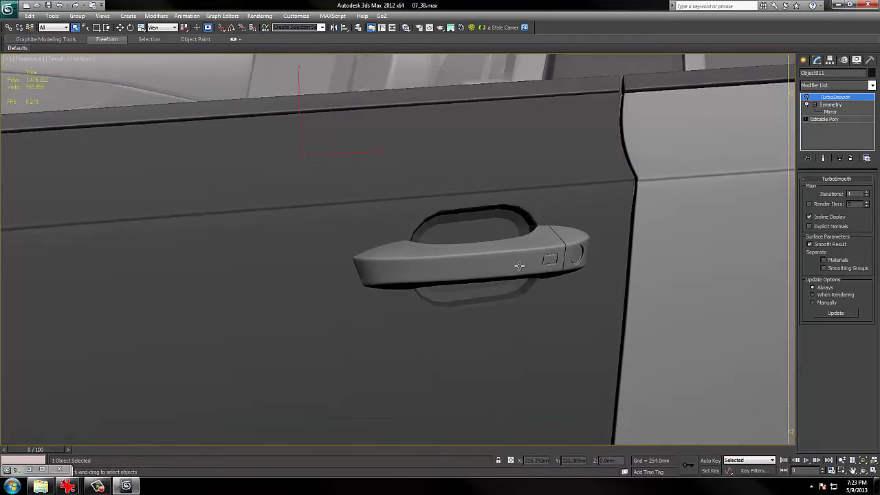
{"action": "middle_click_drag", "start_coordinate": [519, 266], "coordinate": [514, 256]}
Check the shaded front door, side sill and fender gap along the body side from the front quarter.
{"action": "scroll", "coordinate": [605, 346], "scroll_direction": "down", "scroll_amount": 2}
{"action": "middle_click_drag", "start_coordinate": [605, 346], "coordinate": [598, 238]}
{"action": "scroll", "coordinate": [487, 243], "scroll_direction": "down", "scroll_amount": 2}
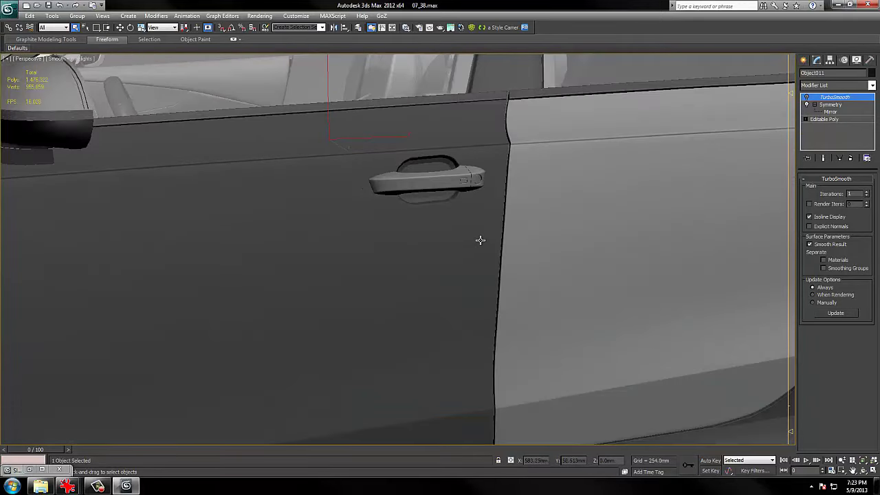
{"action": "scroll", "coordinate": [465, 171], "scroll_direction": "down", "scroll_amount": 2}
{"action": "scroll", "coordinate": [397, 231], "scroll_direction": "down", "scroll_amount": 1}
{"action": "mouse_move", "coordinate": [398, 231]}
{"action": "middle_mouse_down", "text": "alt"}
{"action": "mouse_move", "coordinate": [406, 227]}
{"action": "mouse_move", "coordinate": [390, 240]}
{"action": "middle_mouse_up", "text": "alt"}
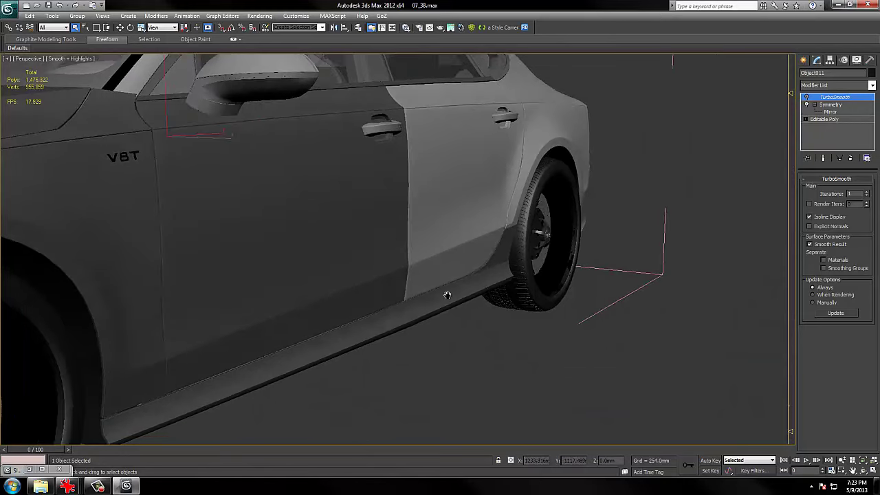
{"action": "middle_click_drag", "start_coordinate": [448, 295], "coordinate": [491, 293]}
{"action": "middle_click_drag", "start_coordinate": [295, 276], "coordinate": [289, 246], "text": "alt"}
{"action": "middle_click_drag", "start_coordinate": [354, 281], "coordinate": [440, 331]}
{"action": "scroll", "coordinate": [450, 286], "scroll_direction": "up", "scroll_amount": 4}
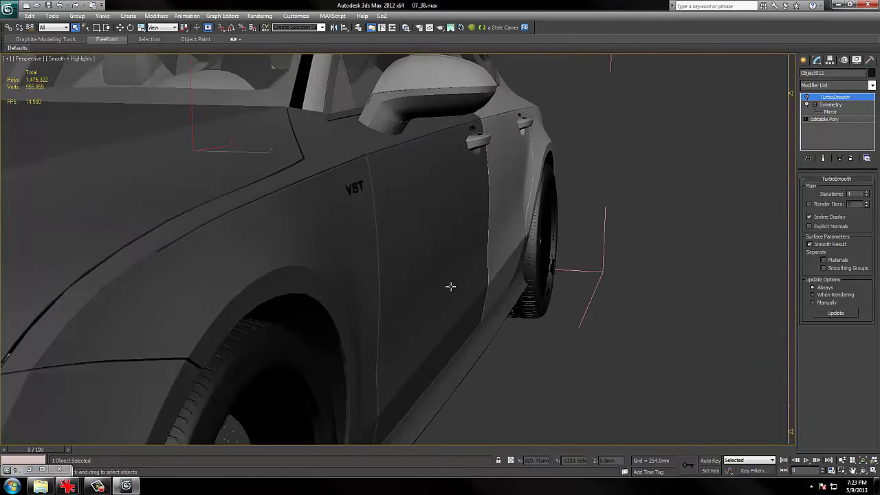
{"action": "scroll", "coordinate": [440, 276], "scroll_direction": "up", "scroll_amount": 1}
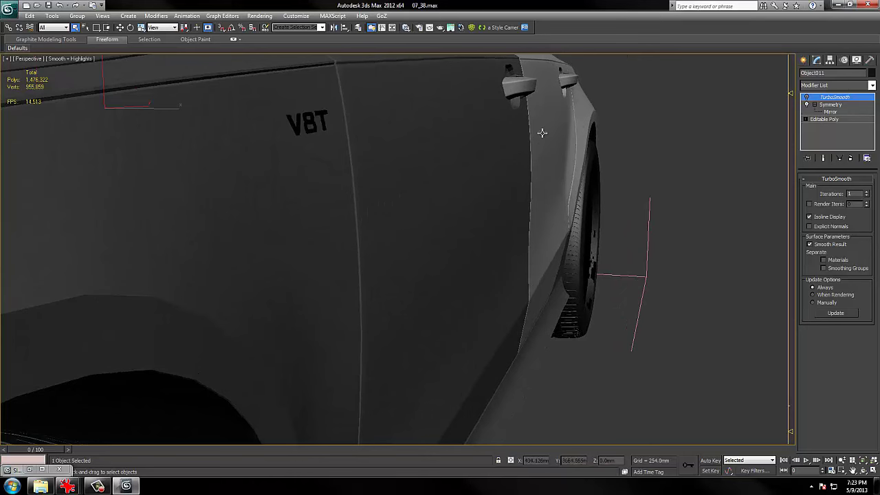
Review the full side of the shaded car, moving along the doors and side windows to the rear quarter.
{"action": "scroll", "coordinate": [542, 133], "scroll_direction": "down", "scroll_amount": 8}
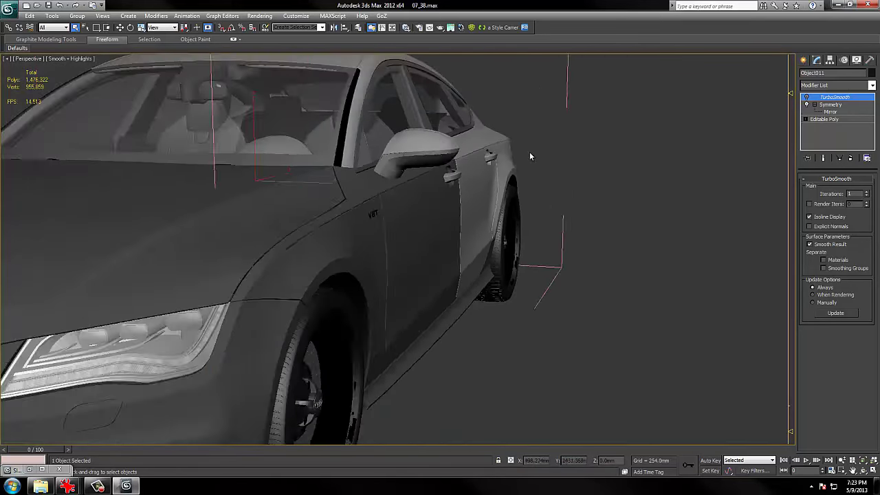
{"action": "scroll", "coordinate": [529, 156], "scroll_direction": "down", "scroll_amount": 5}
{"action": "middle_click_drag", "start_coordinate": [511, 163], "coordinate": [494, 174], "text": "alt"}
{"action": "middle_click_drag", "start_coordinate": [506, 209], "coordinate": [454, 180], "text": "alt"}
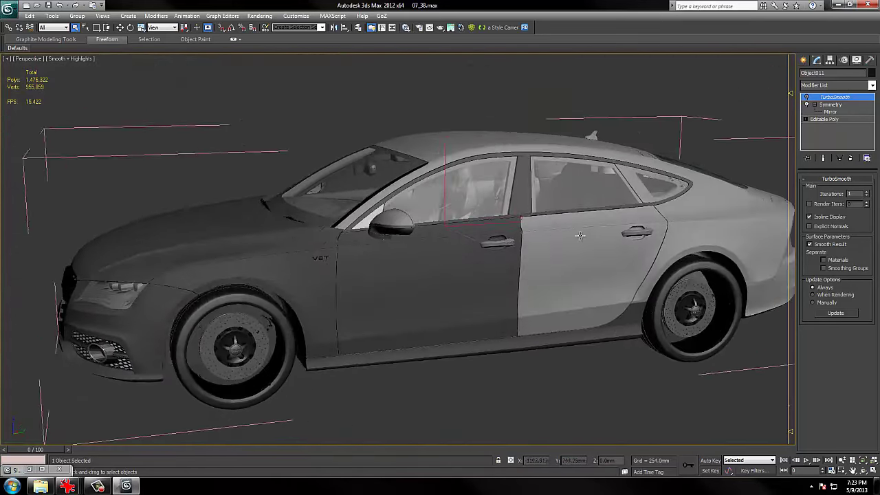
{"action": "middle_click_drag", "start_coordinate": [597, 206], "coordinate": [440, 224]}
{"action": "middle_click_drag", "start_coordinate": [519, 221], "coordinate": [450, 235], "text": "alt"}
{"action": "middle_click_drag", "start_coordinate": [390, 238], "coordinate": [420, 224]}
{"action": "scroll", "coordinate": [475, 226], "scroll_direction": "up", "scroll_amount": 3}
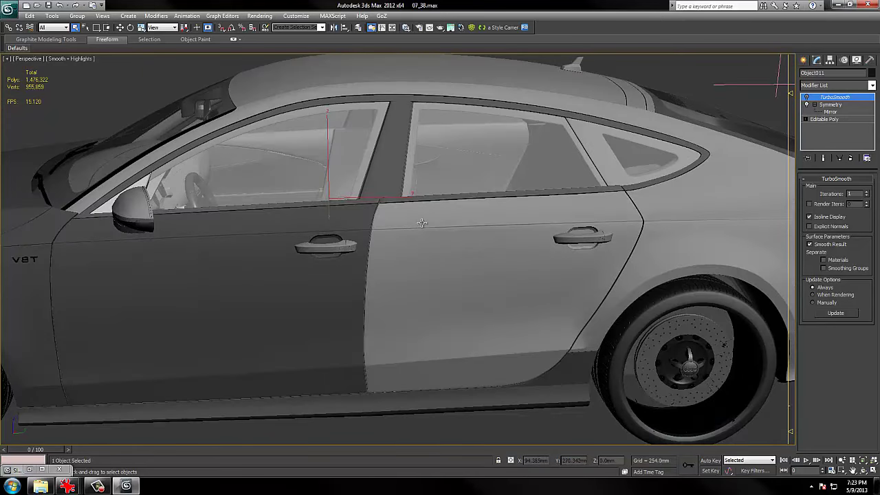
{"action": "middle_click_drag", "start_coordinate": [481, 257], "coordinate": [548, 255]}
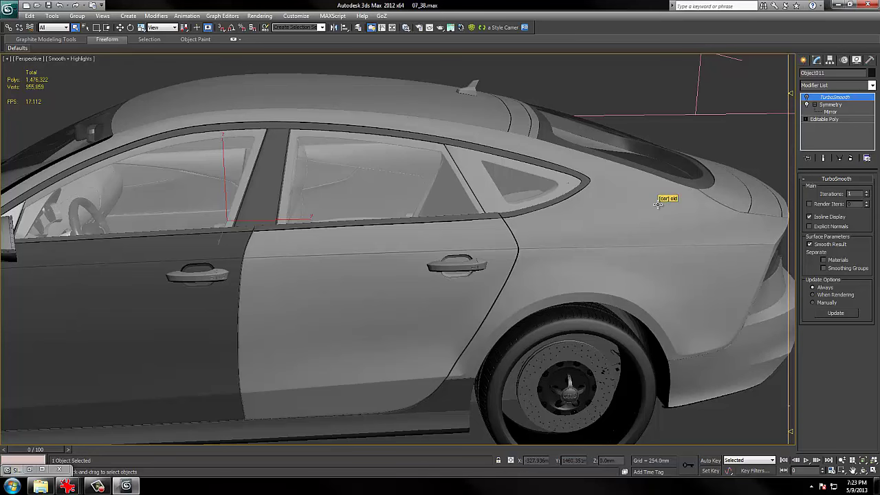
Review the shaded car's doors and side sill, ending with the whole car from the front quarter.
{"action": "middle_click_drag", "start_coordinate": [510, 307], "coordinate": [557, 268]}
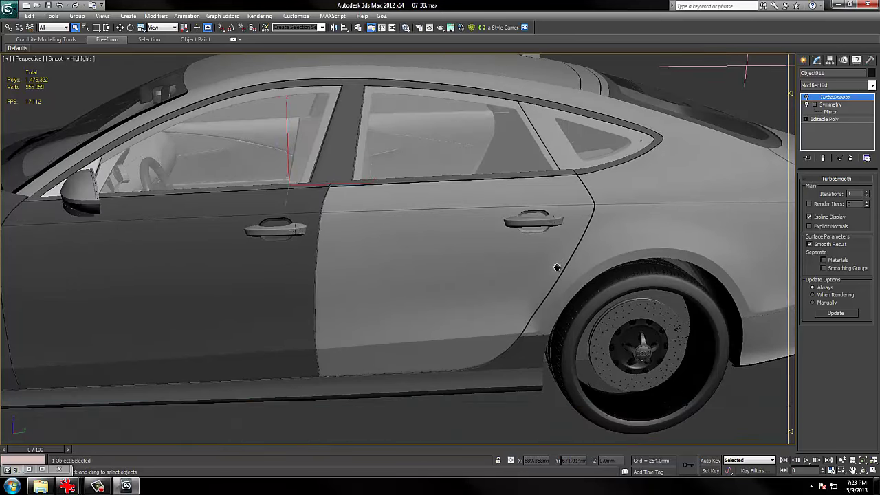
{"action": "scroll", "coordinate": [552, 267], "scroll_direction": "down", "scroll_amount": 3}
{"action": "middle_click_drag", "start_coordinate": [401, 271], "coordinate": [438, 268], "text": "alt"}
{"action": "middle_click_drag", "start_coordinate": [214, 277], "coordinate": [446, 282]}
{"action": "scroll", "coordinate": [447, 283], "scroll_direction": "down", "scroll_amount": 2}
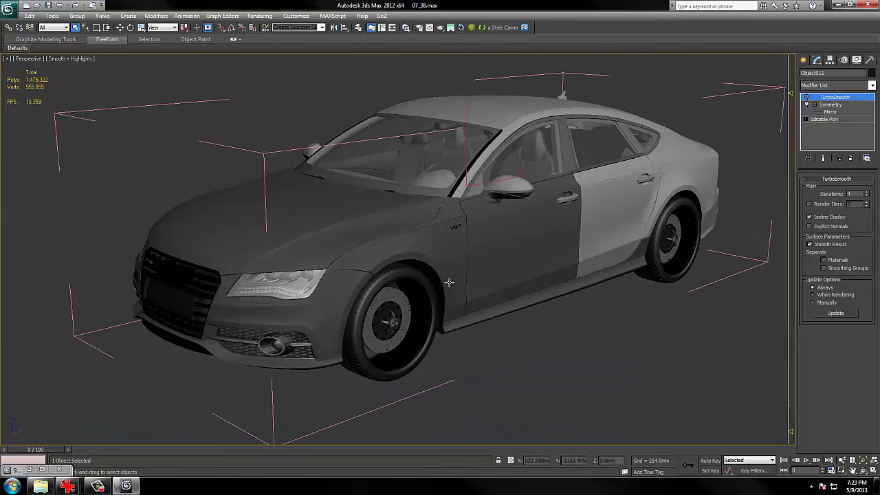
Check the car's front end in the straight Front view, then the rear door and wheel arch in perspective.
{"action": "middle_click_drag", "start_coordinate": [348, 300], "coordinate": [392, 290], "text": "alt"}
{"action": "scroll", "coordinate": [393, 290], "scroll_direction": "up", "scroll_amount": 3}
{"action": "key", "text": "f"}
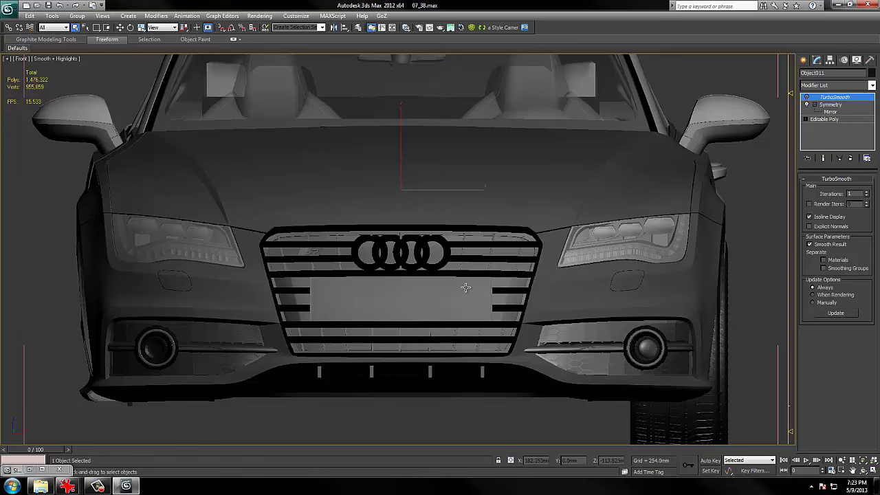
{"action": "scroll", "coordinate": [250, 299], "scroll_direction": "down", "scroll_amount": 5}
{"action": "middle_click_drag", "start_coordinate": [428, 278], "coordinate": [507, 302], "text": "alt"}
{"action": "scroll", "coordinate": [484, 299], "scroll_direction": "up", "scroll_amount": 4}
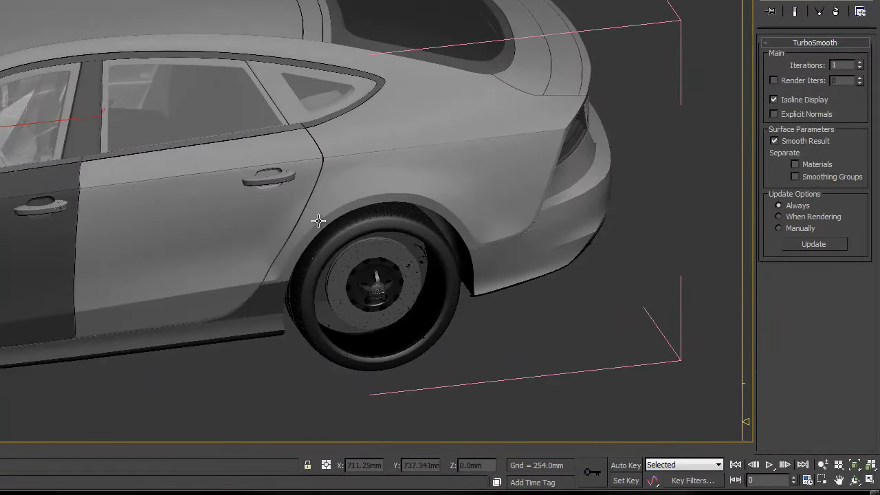
Clear the object selection and use the Orbit tool to inspect the car from the rear quarter round to the front fender.
{"action": "left_click", "coordinate": [617, 192]}
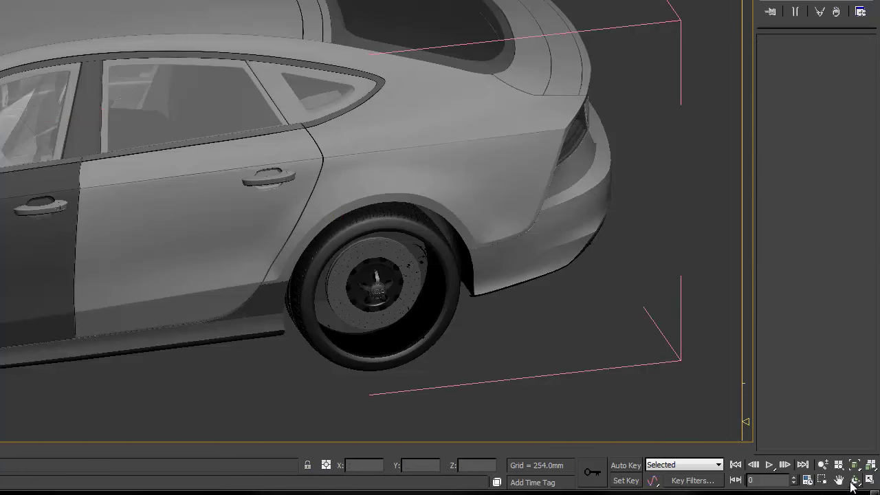
{"action": "left_click", "coordinate": [855, 481]}
{"action": "left_click_drag", "start_coordinate": [258, 251], "coordinate": [146, 238]}
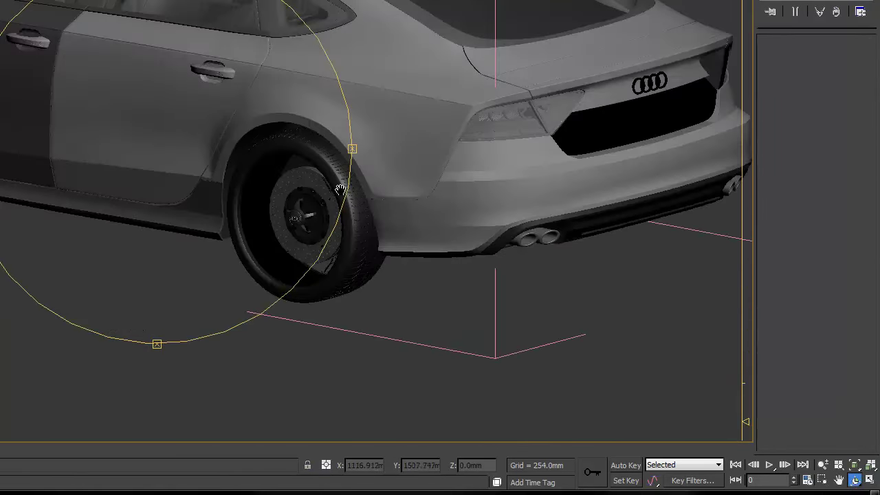
{"action": "middle_click_drag", "start_coordinate": [340, 190], "coordinate": [314, 206]}
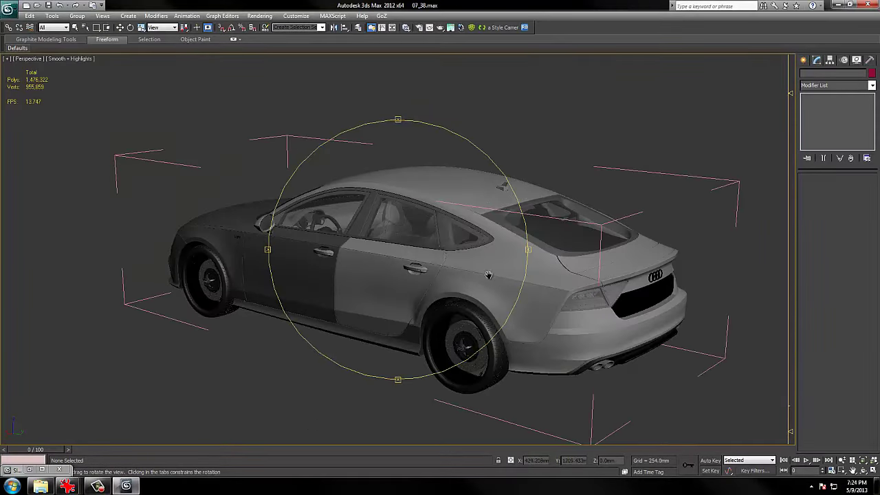
{"action": "middle_click_drag", "start_coordinate": [489, 275], "coordinate": [457, 261]}
{"action": "scroll", "coordinate": [452, 258], "scroll_direction": "up", "scroll_amount": 5}
{"action": "left_click_drag", "start_coordinate": [452, 258], "coordinate": [500, 260]}
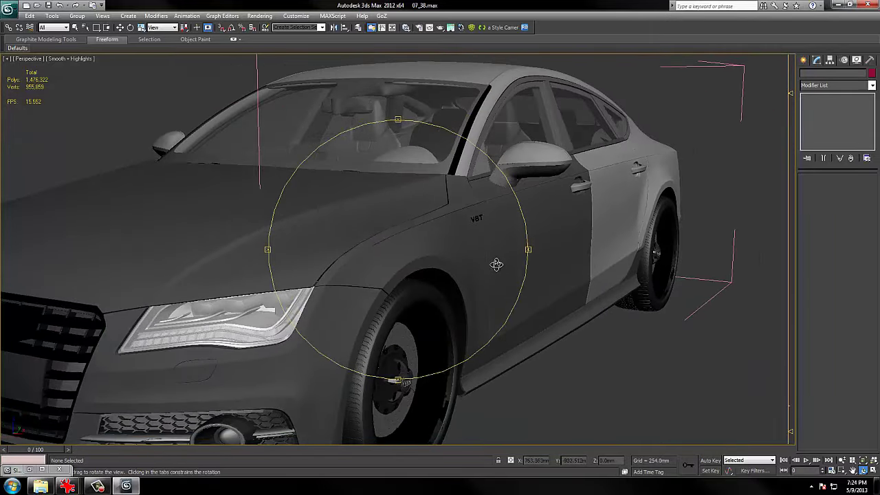
Inspect the front quarter, the body side and the rear quarter around the tail light in shaded display.
{"action": "scroll", "coordinate": [495, 267], "scroll_direction": "down", "scroll_amount": 3}
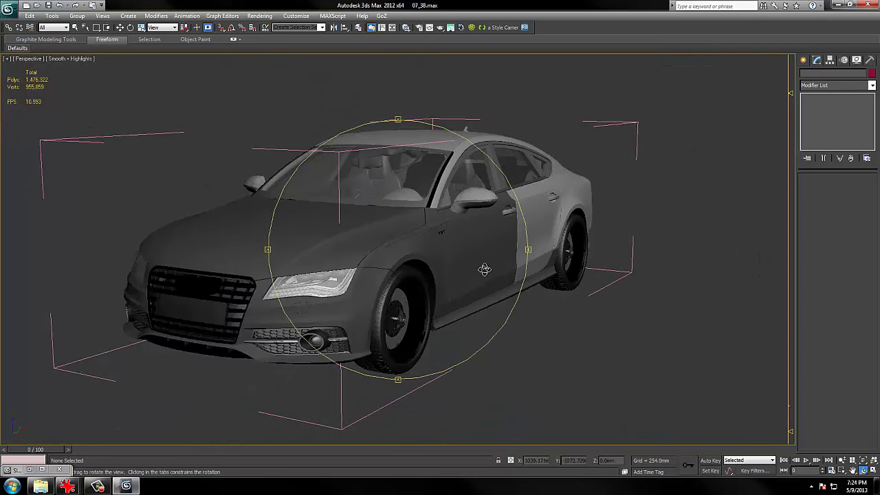
{"action": "left_click_drag", "start_coordinate": [485, 269], "coordinate": [481, 271]}
{"action": "scroll", "coordinate": [484, 275], "scroll_direction": "up", "scroll_amount": 8}
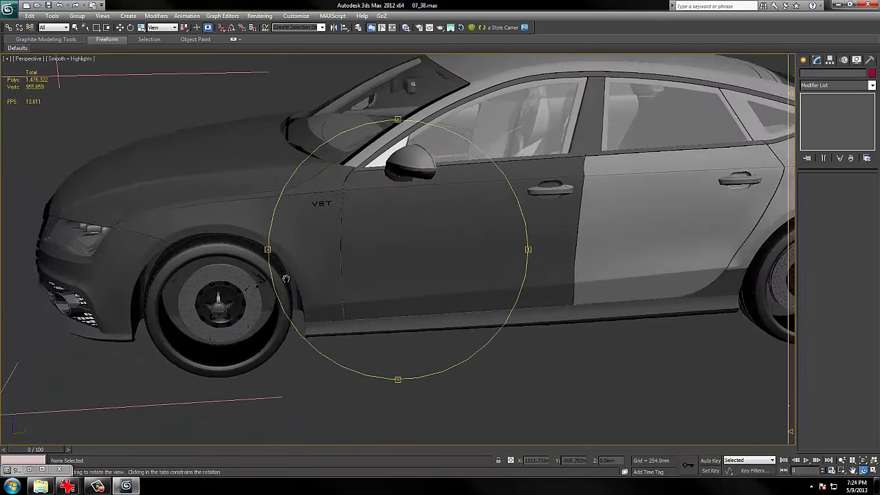
{"action": "left_click_drag", "start_coordinate": [286, 278], "coordinate": [428, 284]}
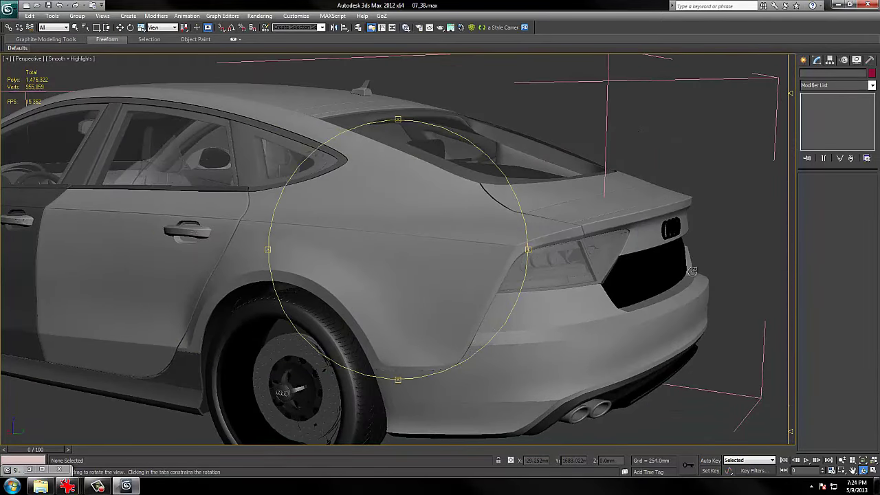
{"action": "left_click_drag", "start_coordinate": [369, 240], "coordinate": [514, 214]}
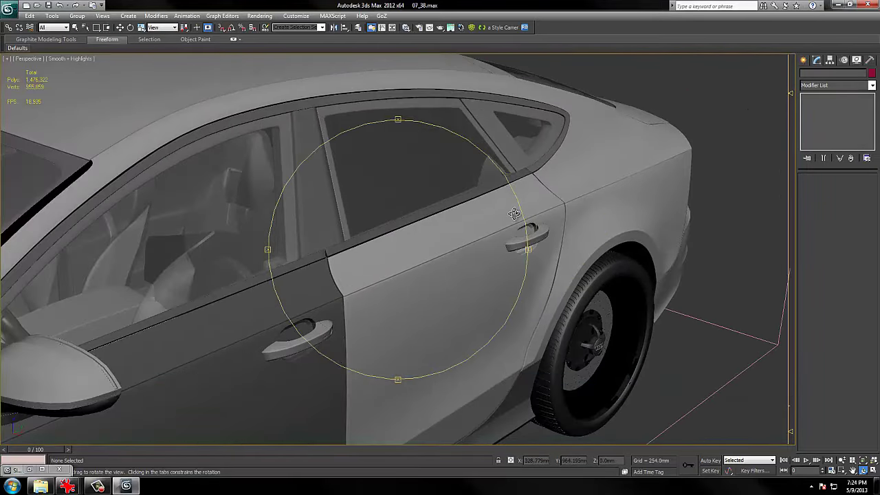
Examine the gap between the front and rear doors and the door handles from low and high angles.
{"action": "left_click_drag", "start_coordinate": [365, 291], "coordinate": [381, 276]}
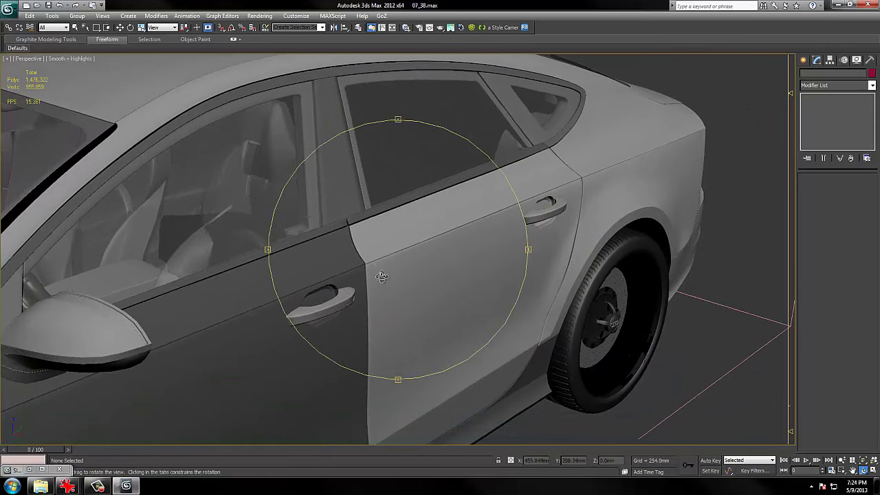
{"action": "left_click_drag", "start_coordinate": [521, 338], "coordinate": [485, 333]}
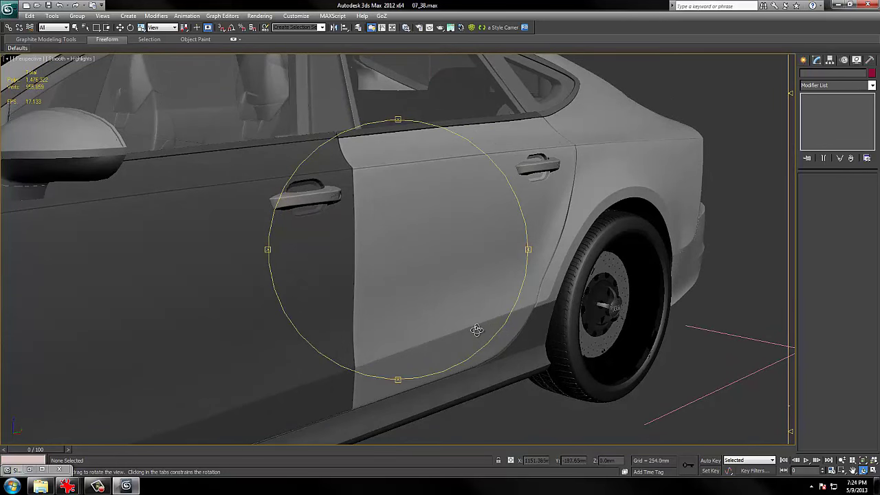
{"action": "left_click_drag", "start_coordinate": [476, 329], "coordinate": [456, 334]}
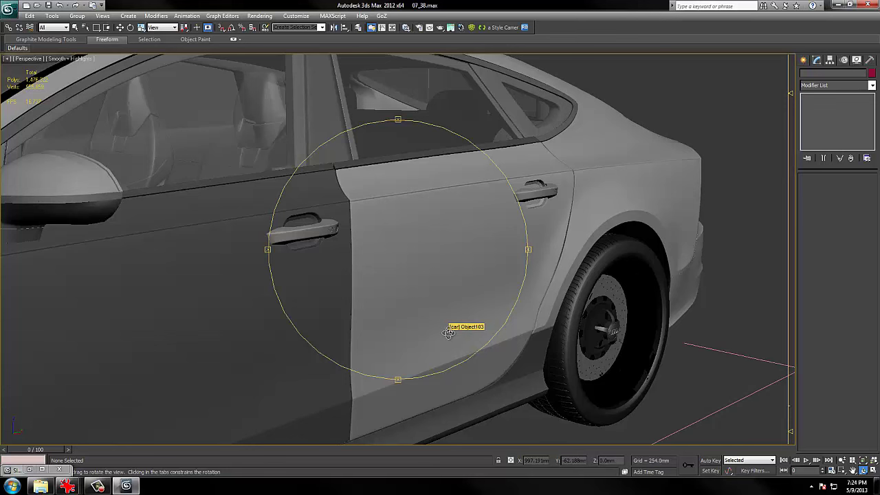
{"action": "left_click_drag", "start_coordinate": [458, 309], "coordinate": [458, 316]}
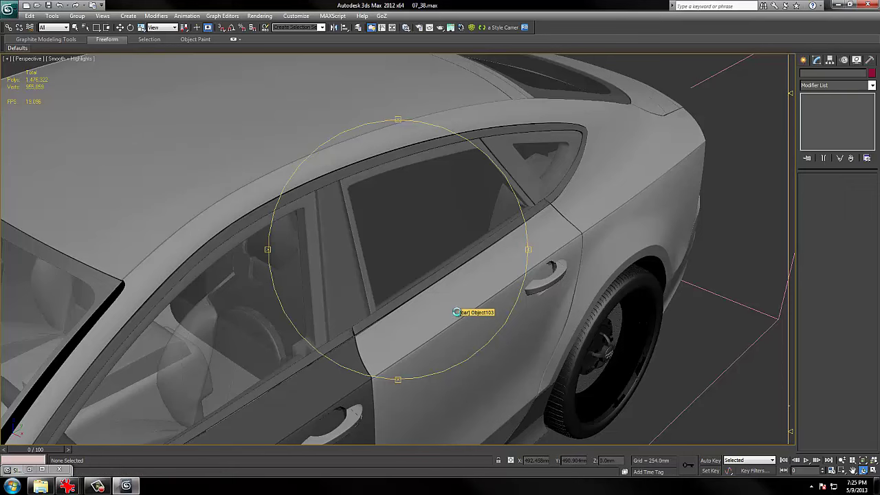
{"action": "mouse_move", "coordinate": [437, 319]}
{"action": "left_mouse_down"}
{"action": "mouse_move", "coordinate": [447, 311]}
{"action": "mouse_move", "coordinate": [434, 310]}
{"action": "left_mouse_up"}
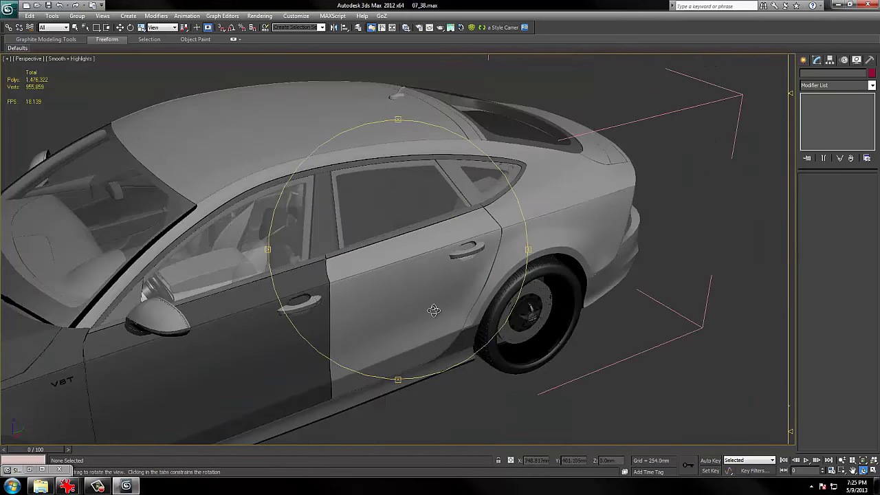
{"action": "scroll", "coordinate": [433, 310], "scroll_direction": "up", "scroll_amount": 4}
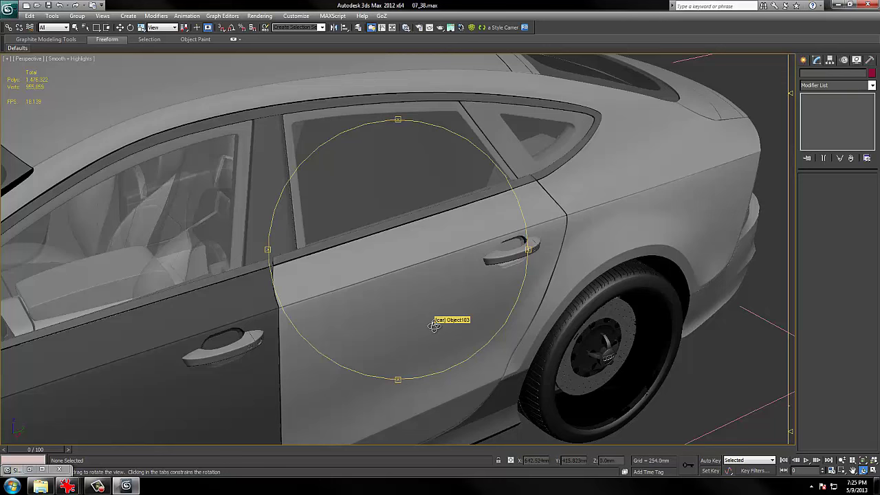
Check the rear door's gap to the rear fender, then leave orbit mode with the front quarter in view.
{"action": "left_click_drag", "start_coordinate": [433, 325], "coordinate": [415, 321]}
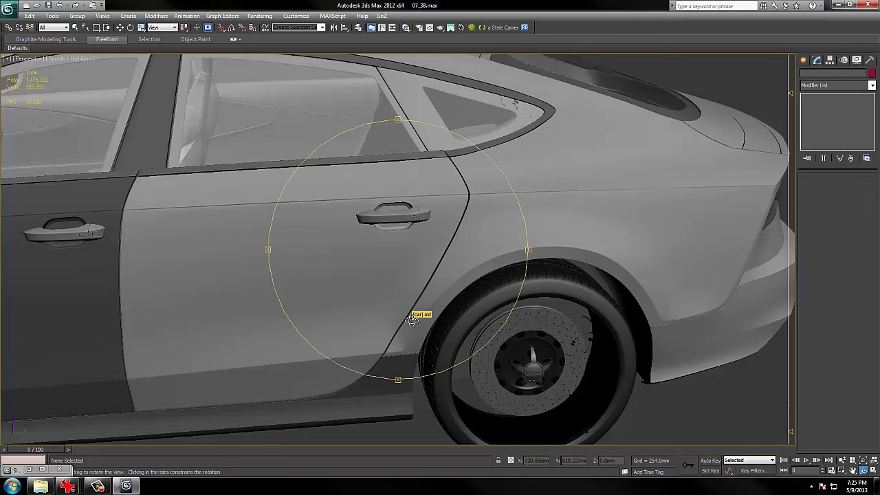
{"action": "left_click_drag", "start_coordinate": [412, 321], "coordinate": [475, 305]}
{"action": "right_click", "coordinate": [420, 294]}
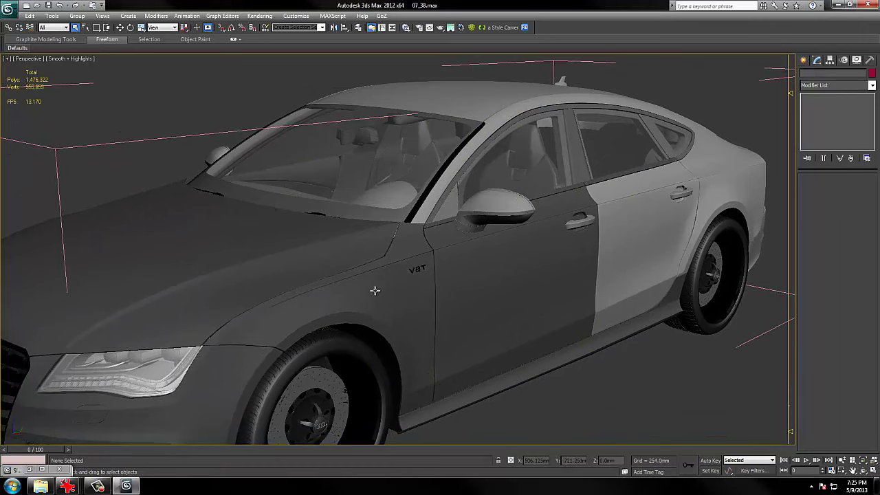
{"action": "middle_click_drag", "start_coordinate": [397, 298], "coordinate": [455, 289]}
Switch to Google Chrome and open the Quads_Tris_and_Ngons Facebook page in a maximized window.
{"action": "left_click", "coordinate": [12, 487]}
{"action": "left_click", "coordinate": [51, 274]}
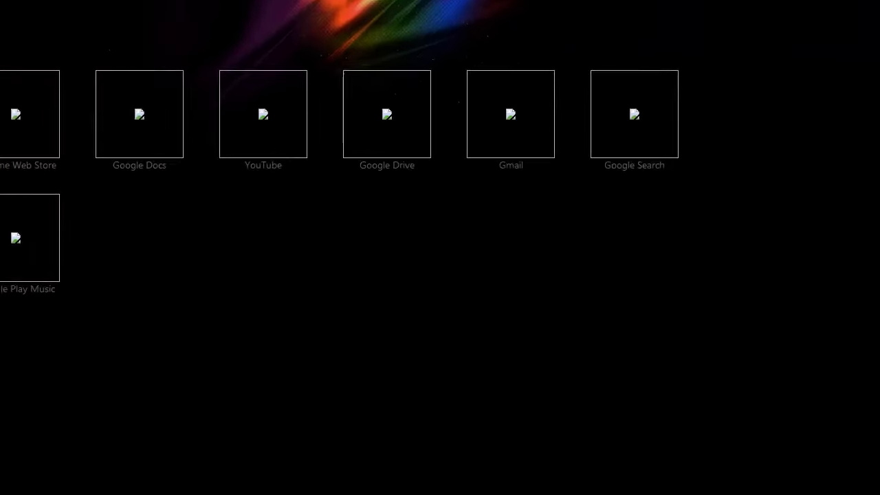
{"action": "left_click_drag", "start_coordinate": [387, 2], "coordinate": [441, 12]}
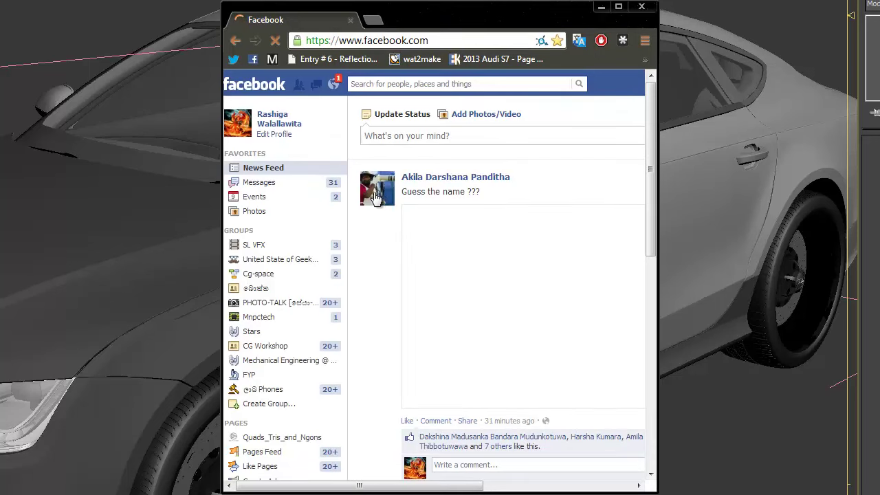
{"action": "left_click", "coordinate": [288, 437]}
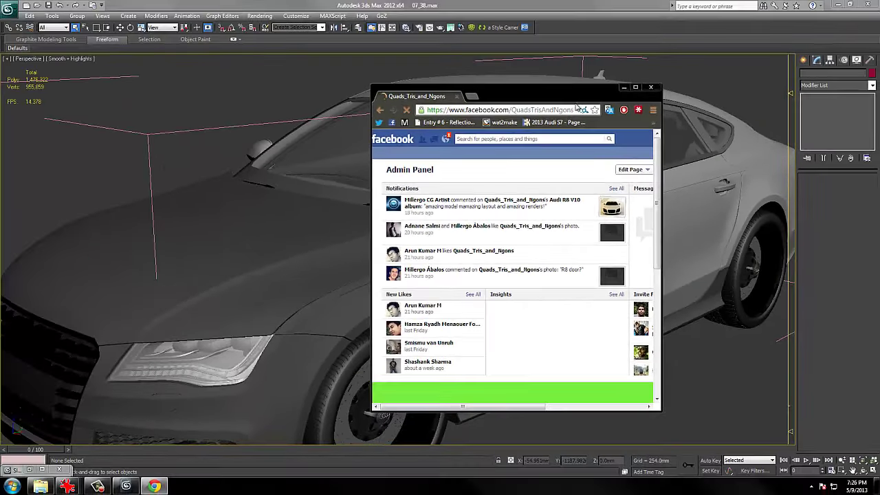
{"action": "left_click_drag", "start_coordinate": [574, 97], "coordinate": [568, 1]}
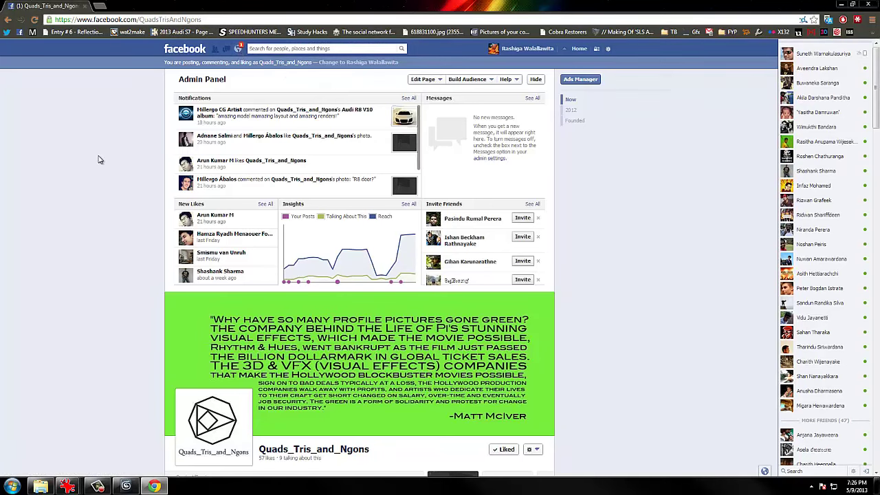
Look through the Quads_Tris_and_Ngons timeline posts, including the camera matching video and the Audi R8 V10 album.
{"action": "scroll", "coordinate": [101, 159], "scroll_direction": "down", "scroll_amount": 2}
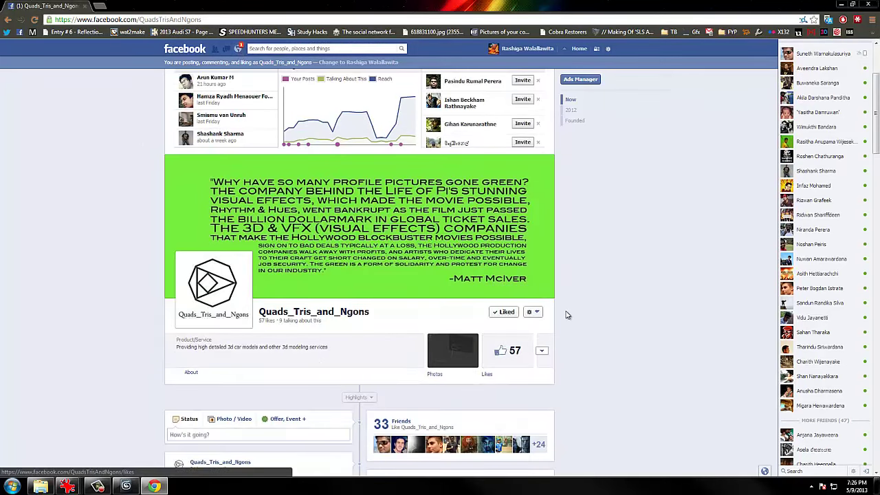
{"action": "scroll", "coordinate": [566, 314], "scroll_direction": "down", "scroll_amount": 2}
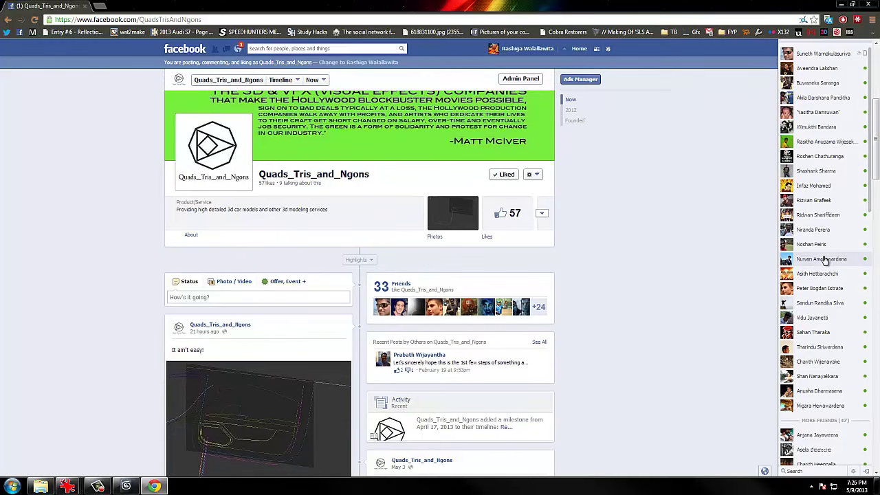
{"action": "scroll", "coordinate": [660, 218], "scroll_direction": "down", "scroll_amount": 2}
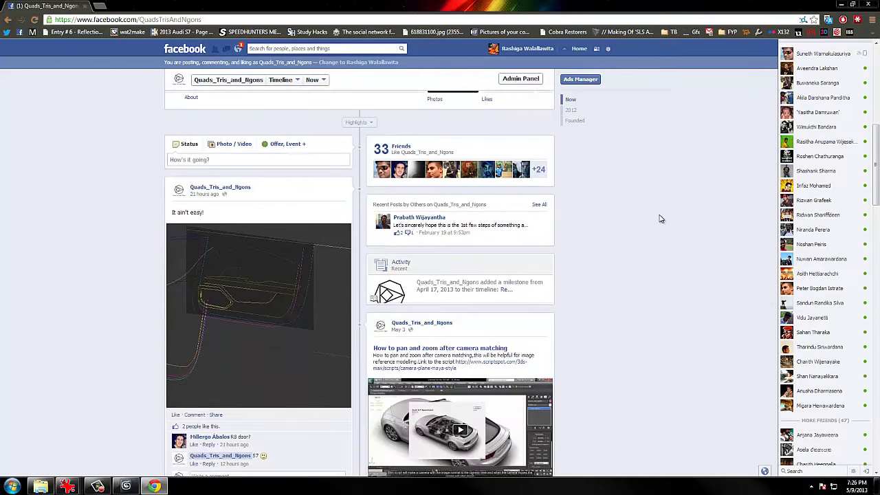
{"action": "scroll", "coordinate": [660, 218], "scroll_direction": "down", "scroll_amount": 1}
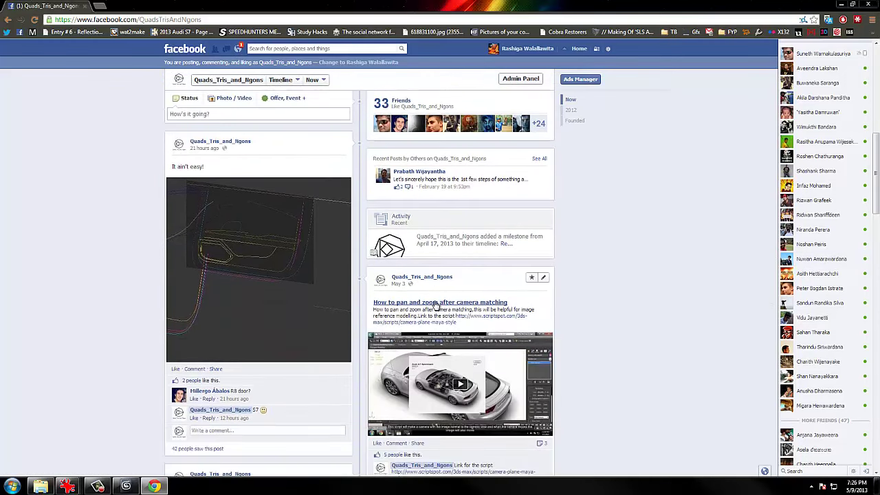
{"action": "scroll", "coordinate": [522, 345], "scroll_direction": "down", "scroll_amount": 2}
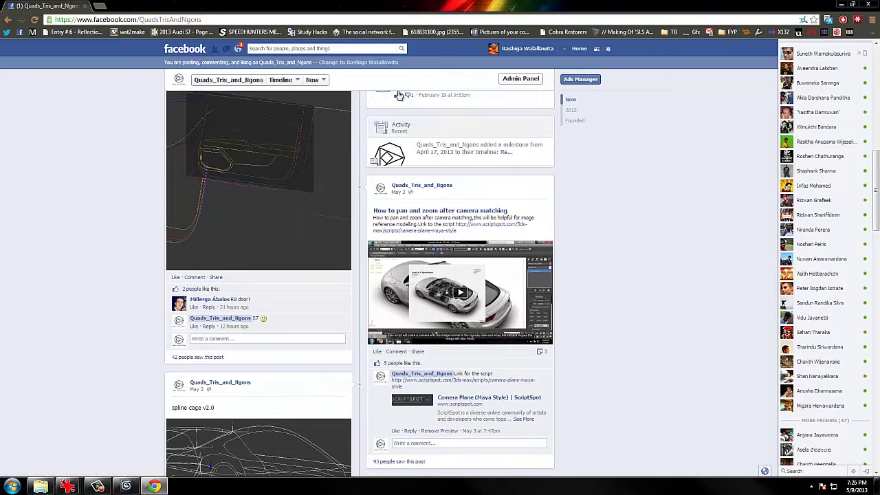
{"action": "scroll", "coordinate": [399, 95], "scroll_direction": "up", "scroll_amount": 2}
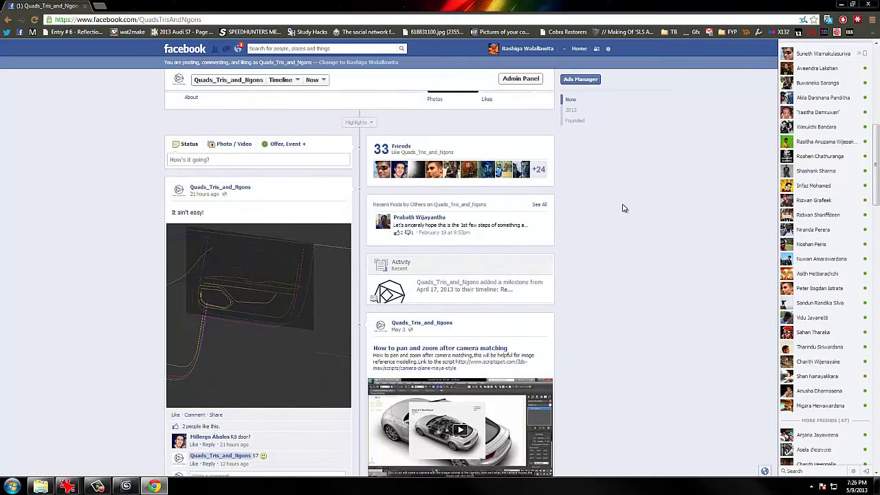
{"action": "scroll", "coordinate": [622, 206], "scroll_direction": "down", "scroll_amount": 3}
{"action": "scroll", "coordinate": [615, 203], "scroll_direction": "down", "scroll_amount": 4}
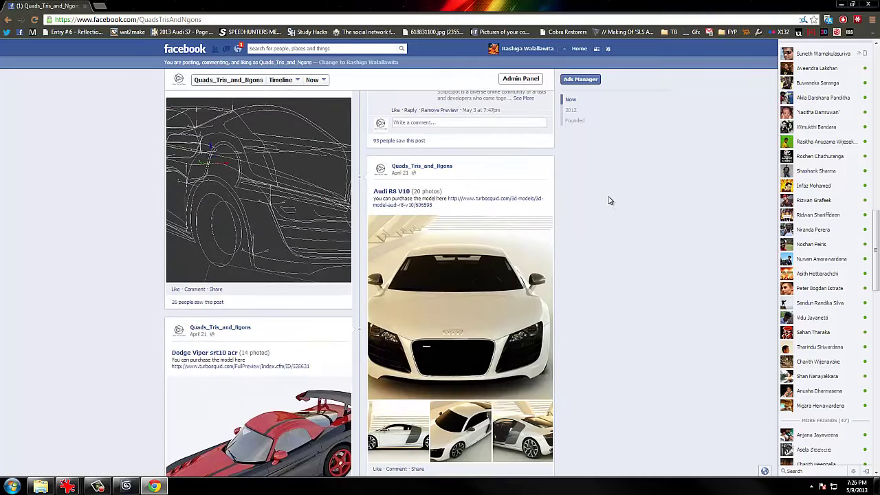
{"action": "scroll", "coordinate": [608, 200], "scroll_direction": "up", "scroll_amount": 6}
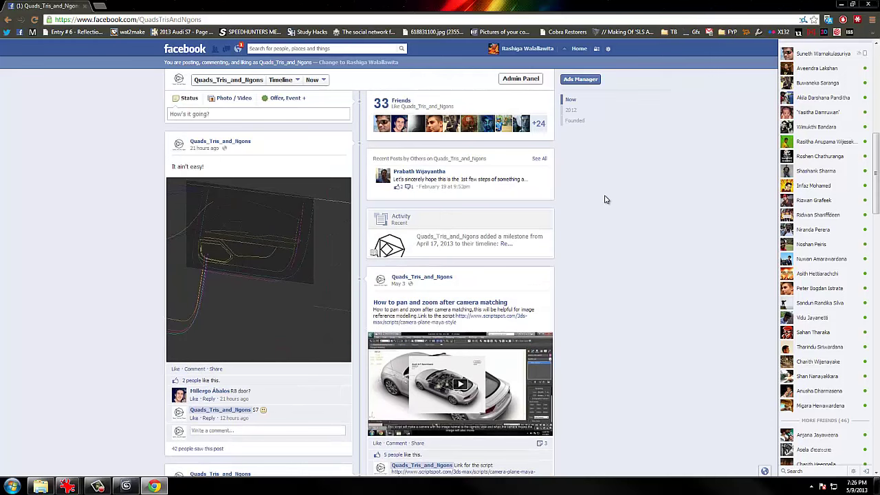
Return to the page's cover and admin panel, then look over the timeline again as far as the spline cage v2.0 post.
{"action": "scroll", "coordinate": [600, 195], "scroll_direction": "up", "scroll_amount": 2}
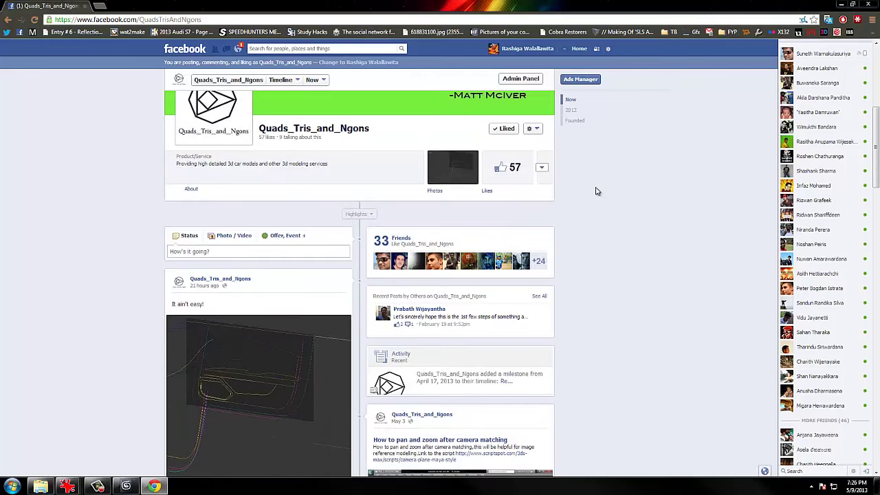
{"action": "scroll", "coordinate": [596, 191], "scroll_direction": "up", "scroll_amount": 2}
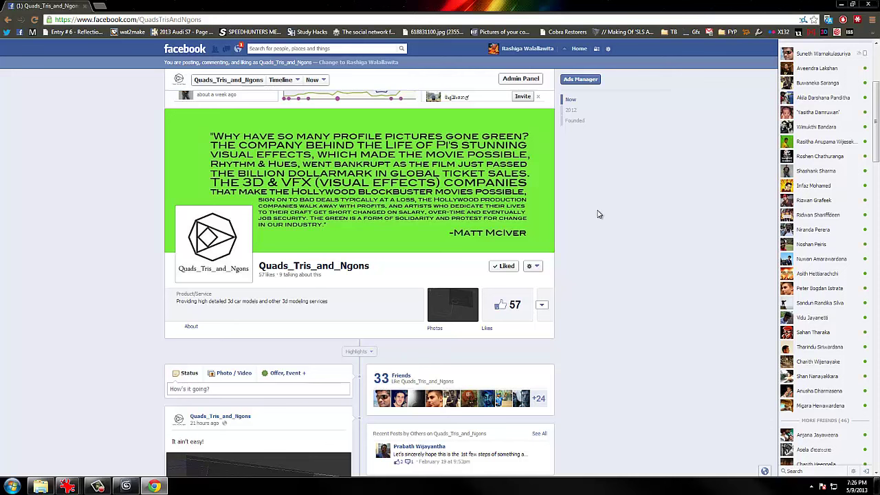
{"action": "scroll", "coordinate": [598, 216], "scroll_direction": "up", "scroll_amount": 2}
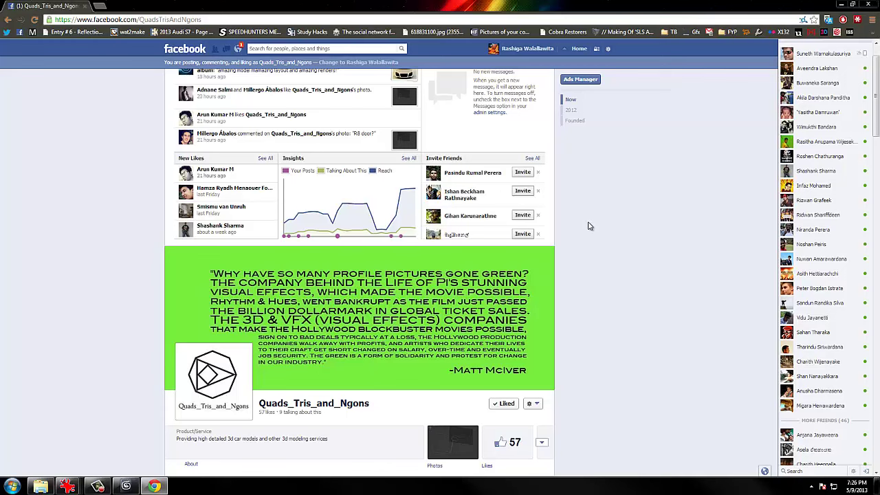
{"action": "scroll", "coordinate": [588, 226], "scroll_direction": "up", "scroll_amount": 1}
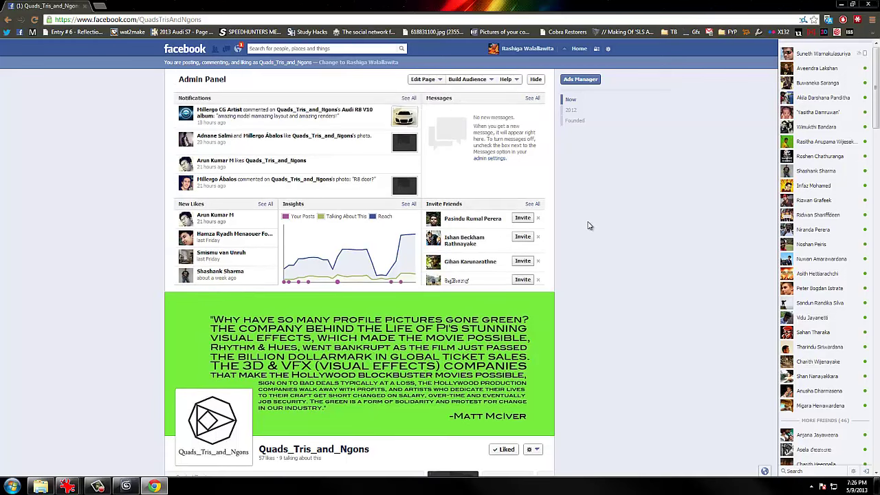
{"action": "scroll", "coordinate": [589, 226], "scroll_direction": "down", "scroll_amount": 5}
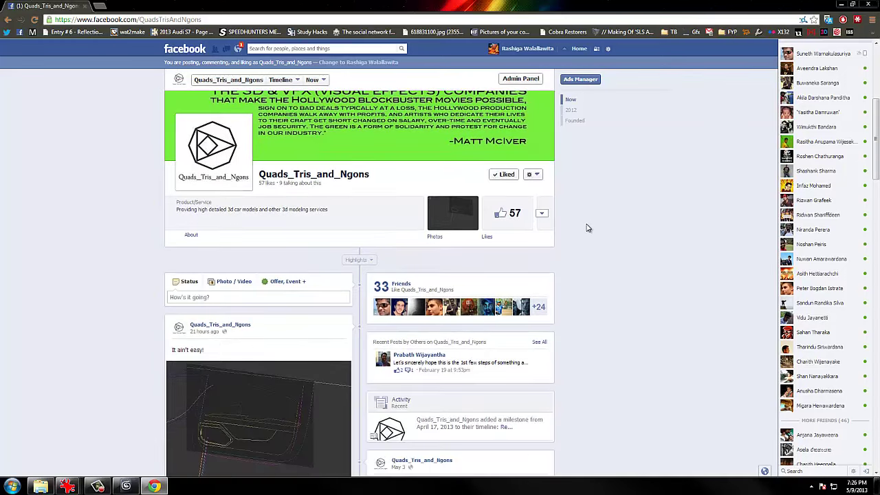
{"action": "scroll", "coordinate": [588, 227], "scroll_direction": "down", "scroll_amount": 2}
{"action": "scroll", "coordinate": [588, 227], "scroll_direction": "down", "scroll_amount": 2}
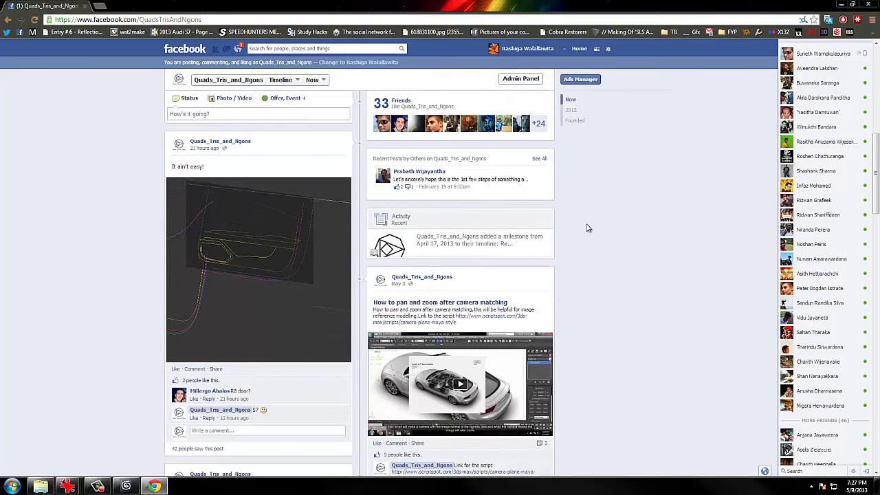
{"action": "scroll", "coordinate": [588, 227], "scroll_direction": "down", "scroll_amount": 1}
{"action": "scroll", "coordinate": [586, 230], "scroll_direction": "down", "scroll_amount": 3}
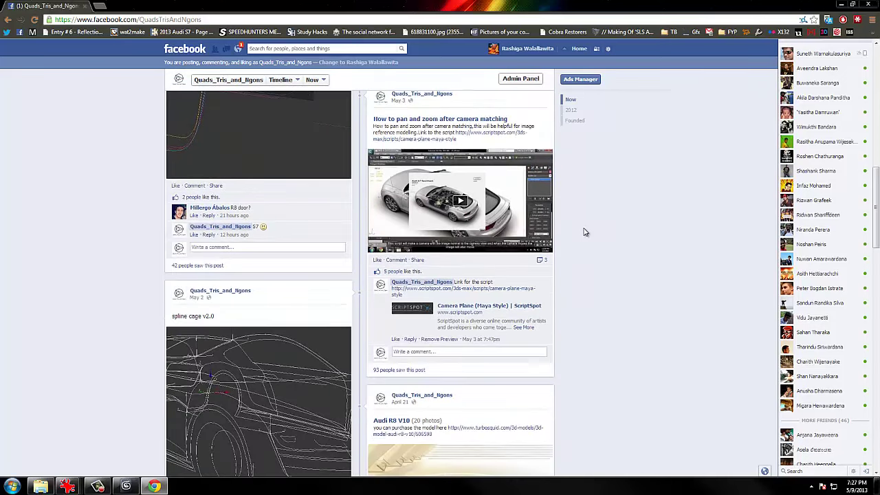